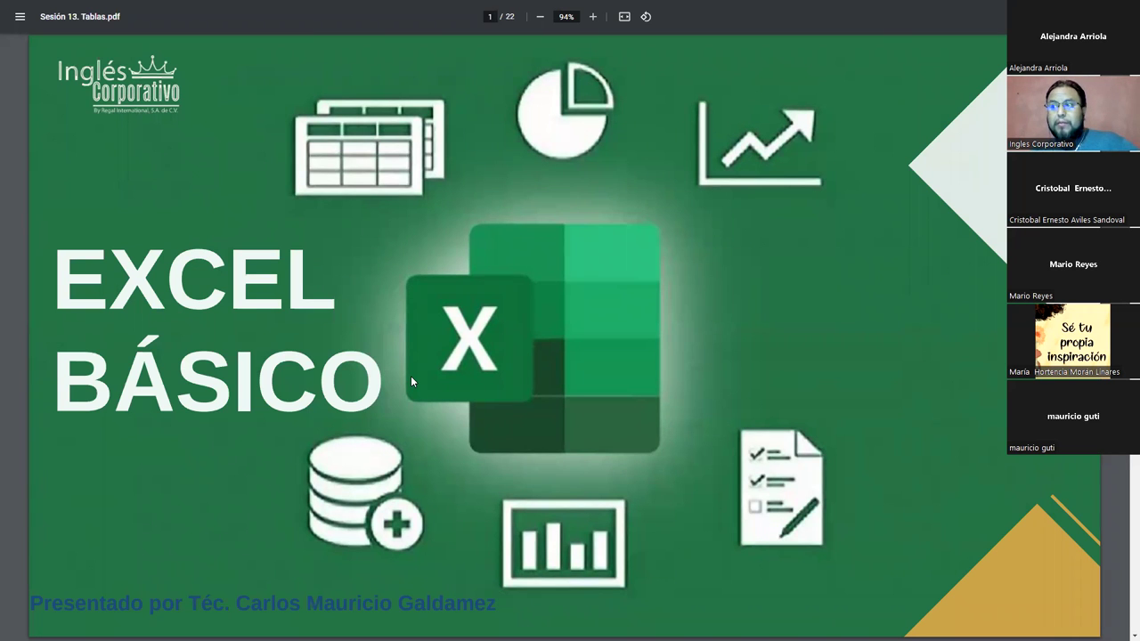
# Page through the PDF past the session title and Objetivo slides to page 4, the Tablas definition.
pyautogui.press('Right')
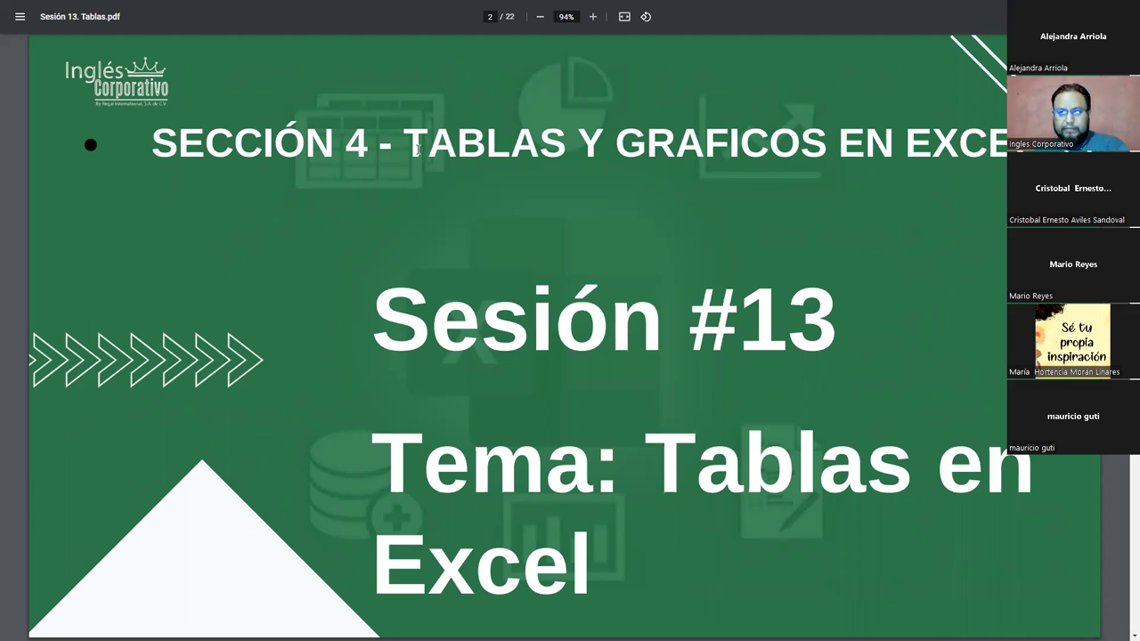
pyautogui.press('Right')
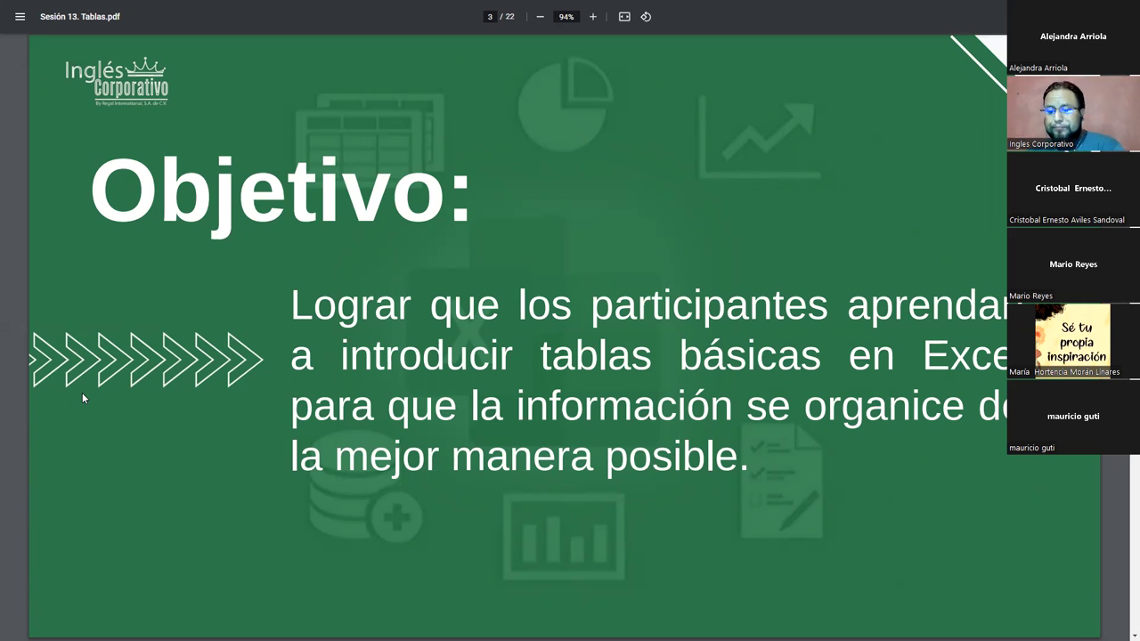
pyautogui.press('Right')
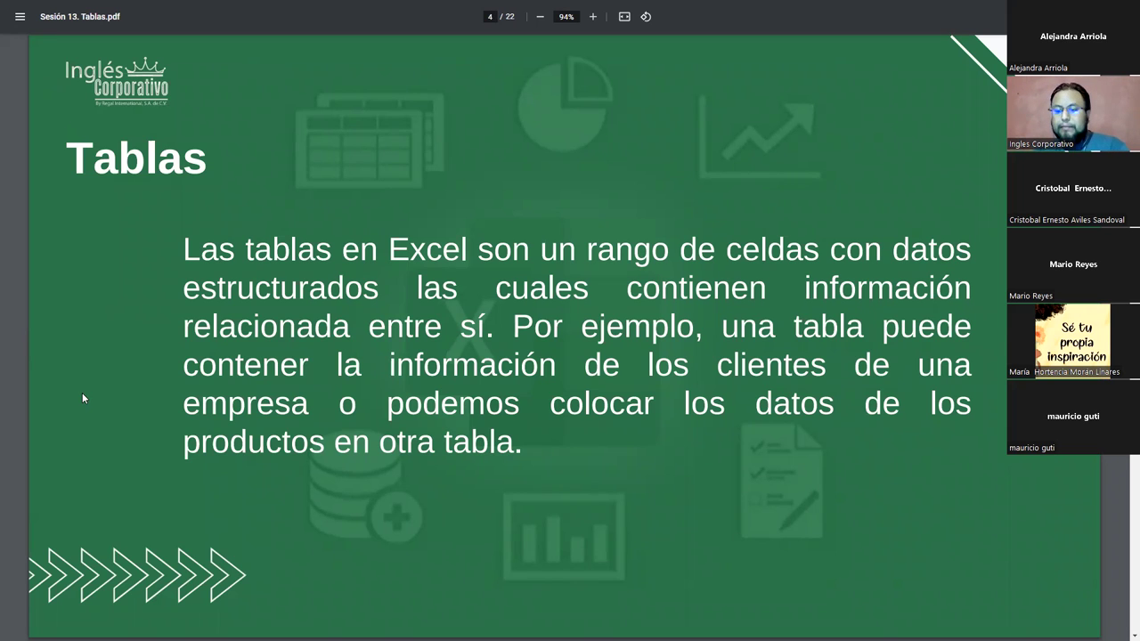
# Advance the PDF to the slide explaining each table row holds one entity's data.
pyautogui.press('Right')
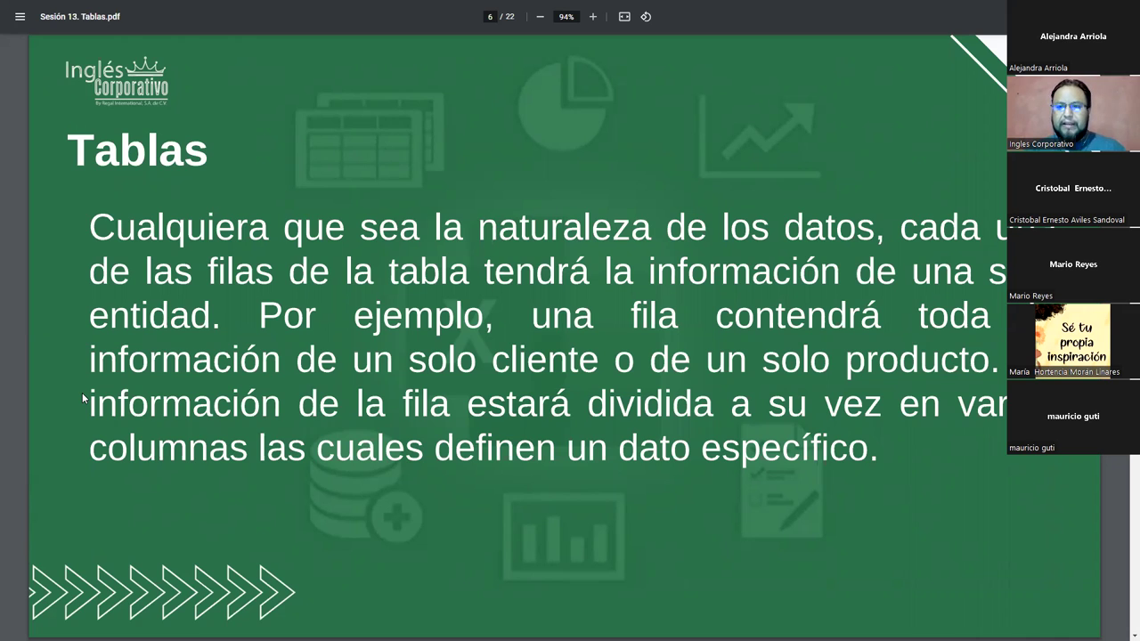
# Move forward to the next Tablas slide toward the Ejemplo on column headers.
pyautogui.press('Right')
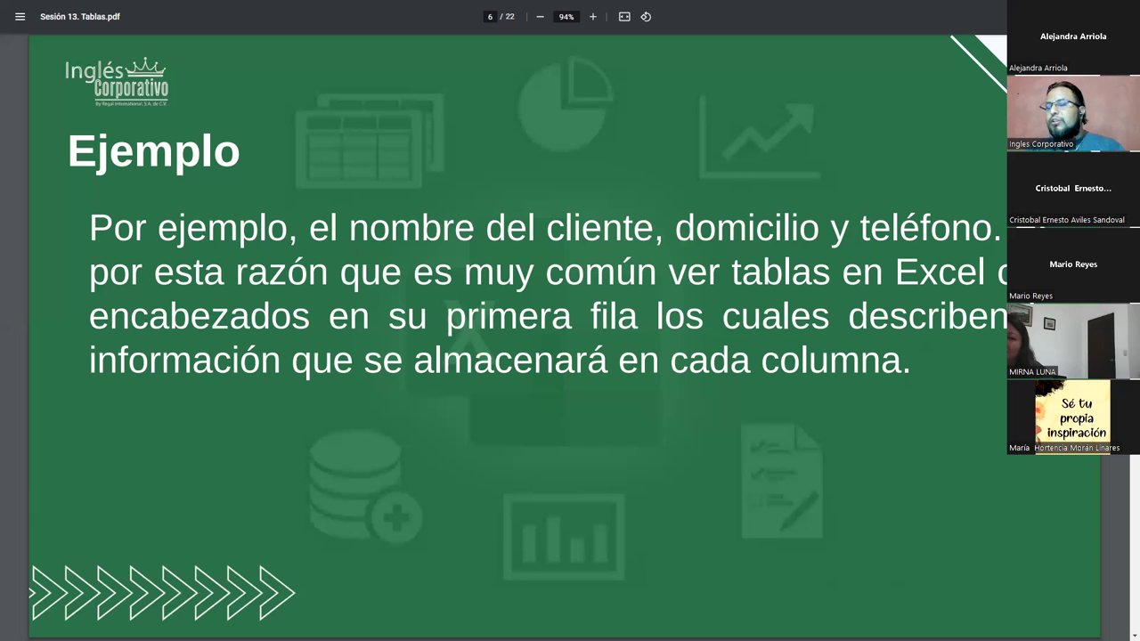
# Advance the PDF to page 7, the CLIENTES example table slide.
pyautogui.press('Right')
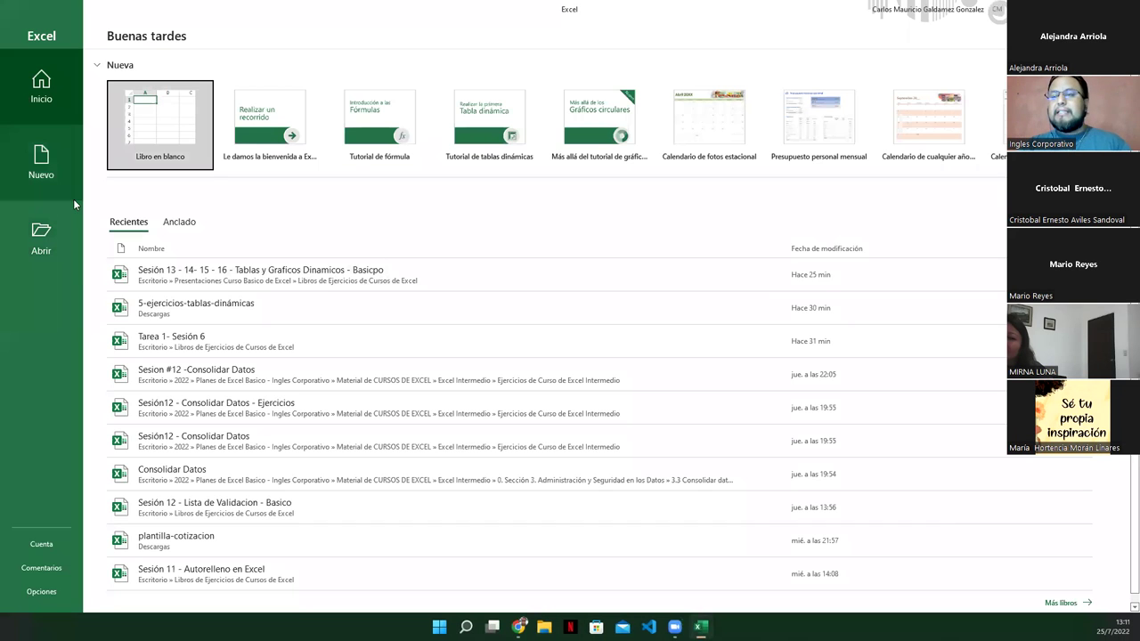
# Create a new blank workbook and compare it against the CLIENTES example slide.
pyautogui.click(159, 132)
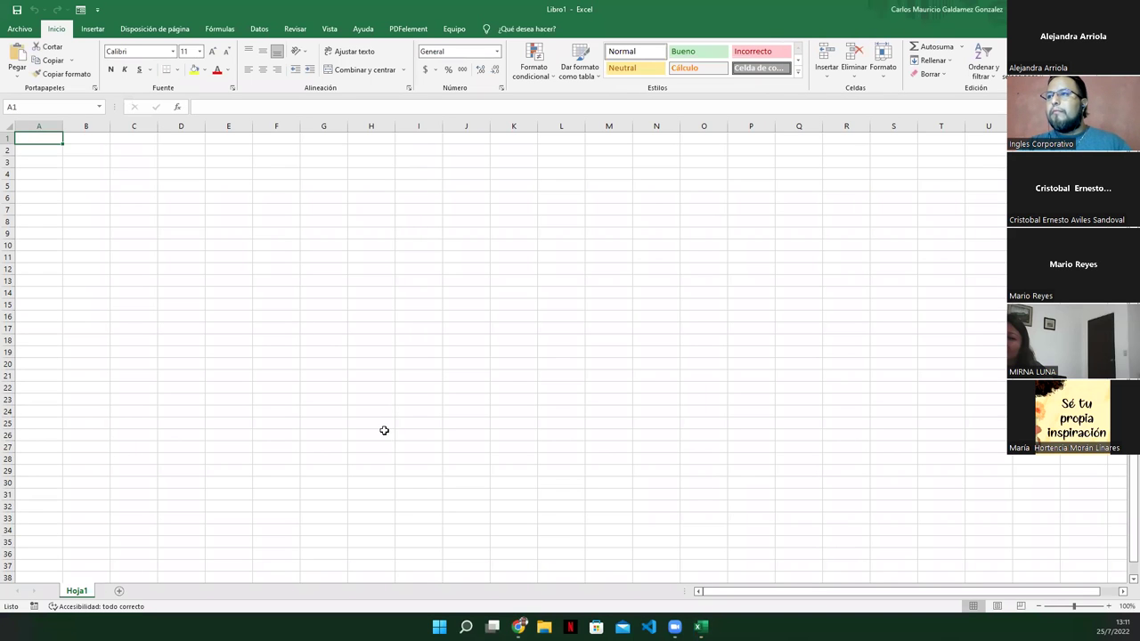
pyautogui.keyDown('ctrl'); pyautogui.scroll(1, 382, 423); pyautogui.keyUp('ctrl')
pyautogui.keyDown('ctrl'); pyautogui.scroll(4, 380, 412); pyautogui.keyUp('ctrl')
pyautogui.keyDown('ctrl'); pyautogui.scroll(2, 272, 363); pyautogui.keyUp('ctrl')
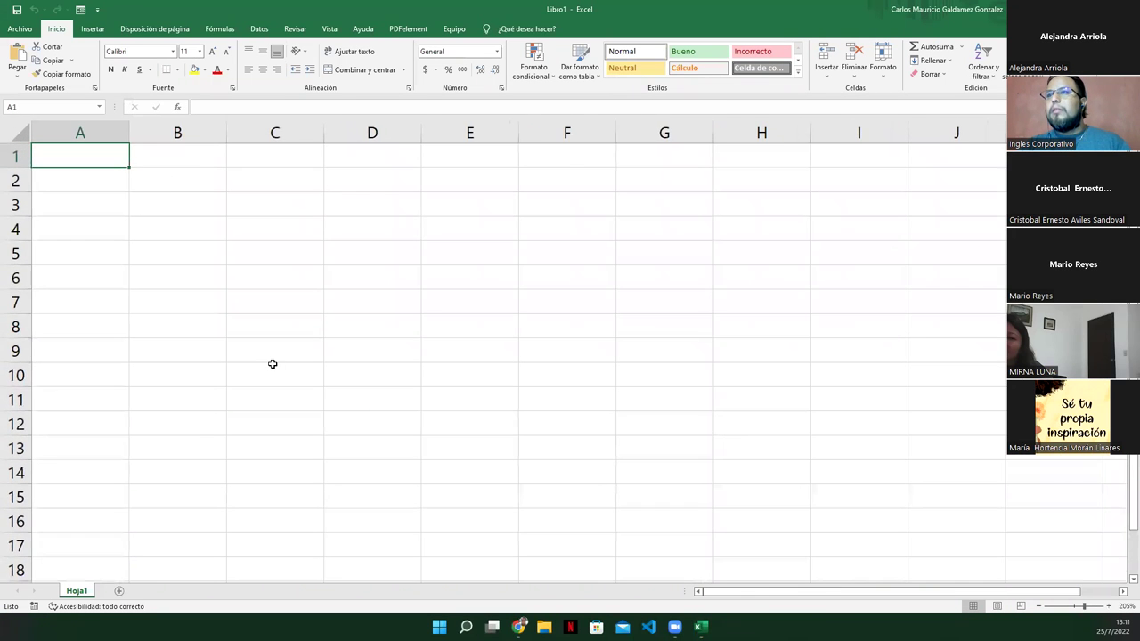
pyautogui.click(174, 183)
pyautogui.hotkey('alt', 'Tab')
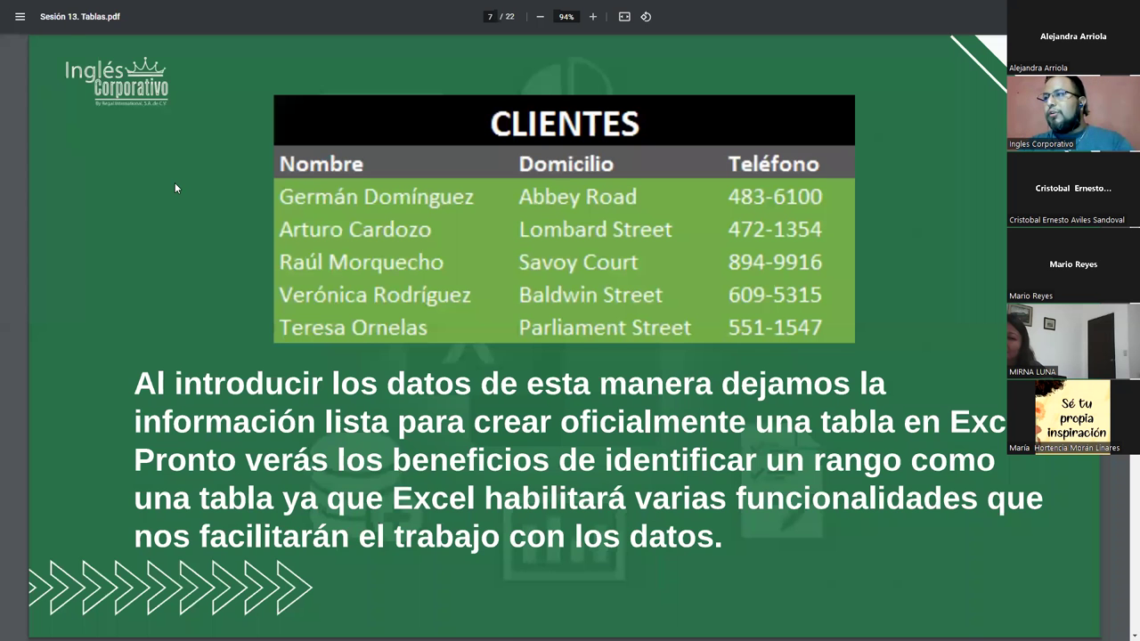
pyautogui.hotkey('alt', 'Tab')
# Enter 'Clientes' in A1 and headers Nombre, Dirección, Telefono in B2:D2.
pyautogui.click(89, 158)
pyautogui.write('Clientes')
pyautogui.press('Tab')
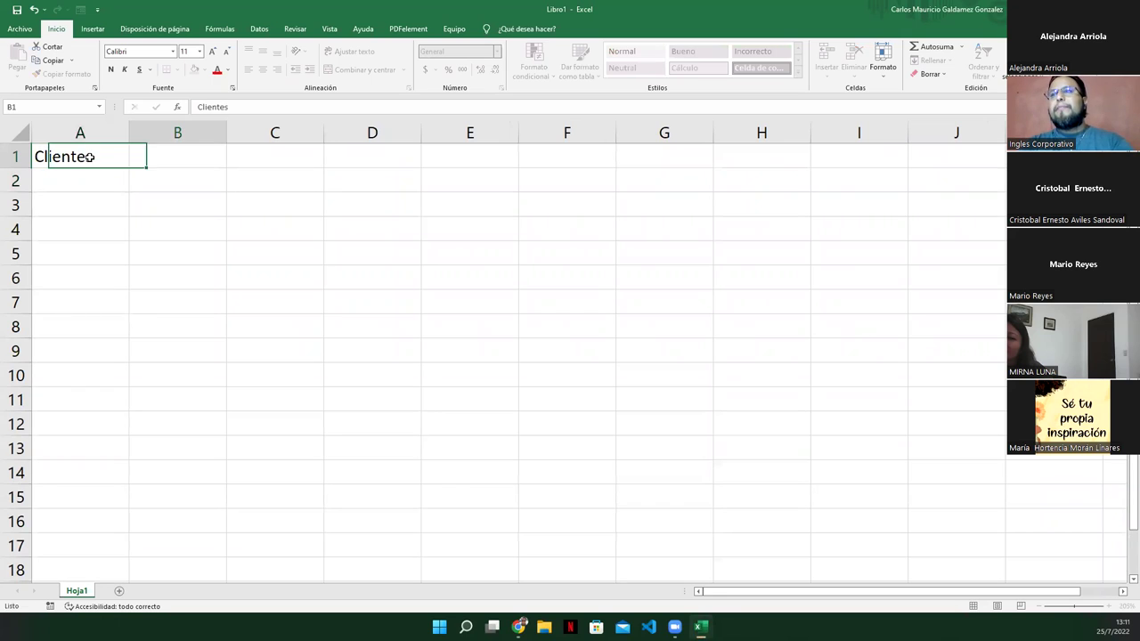
pyautogui.press('Down')
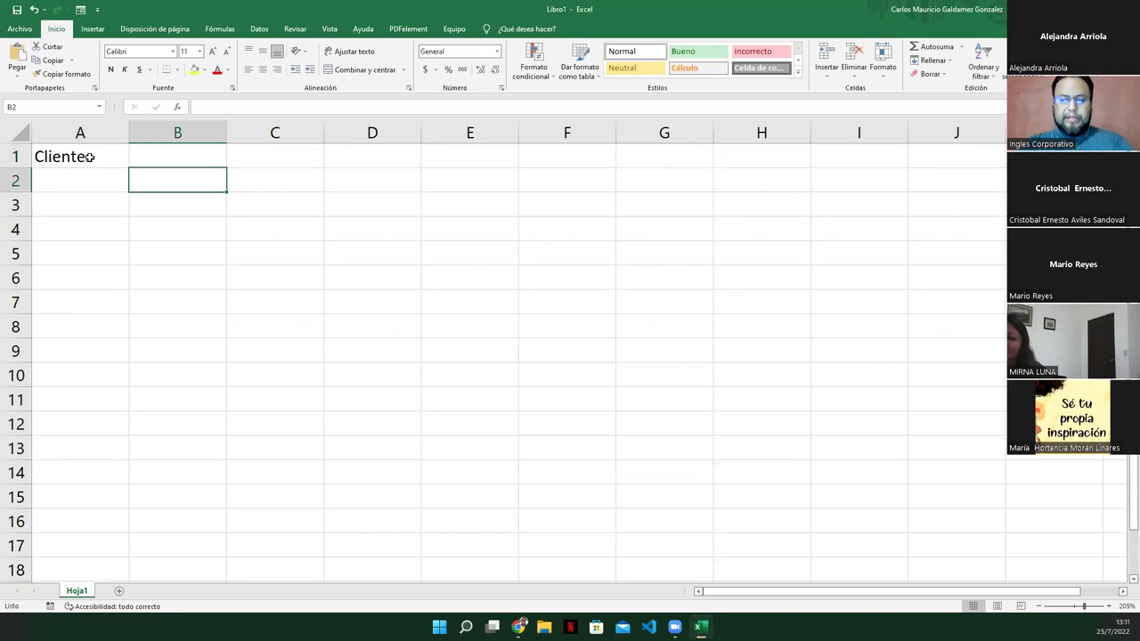
pyautogui.write('Nombre')
pyautogui.press('Tab')
pyautogui.write('Dirección')
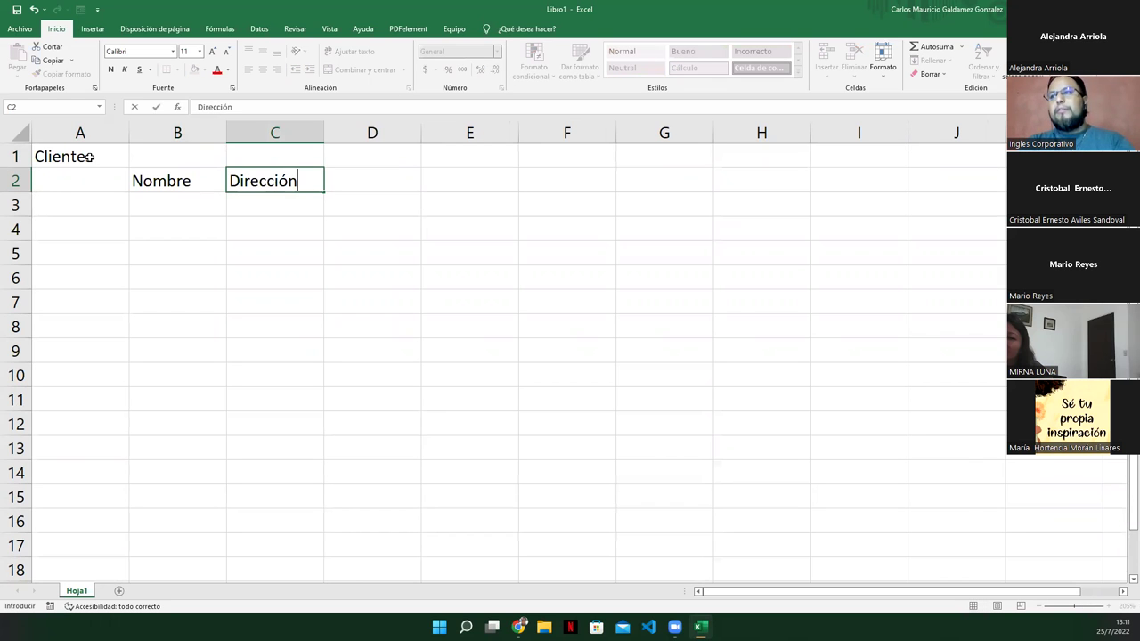
pyautogui.press('Tab')
pyautogui.write('Telefono')
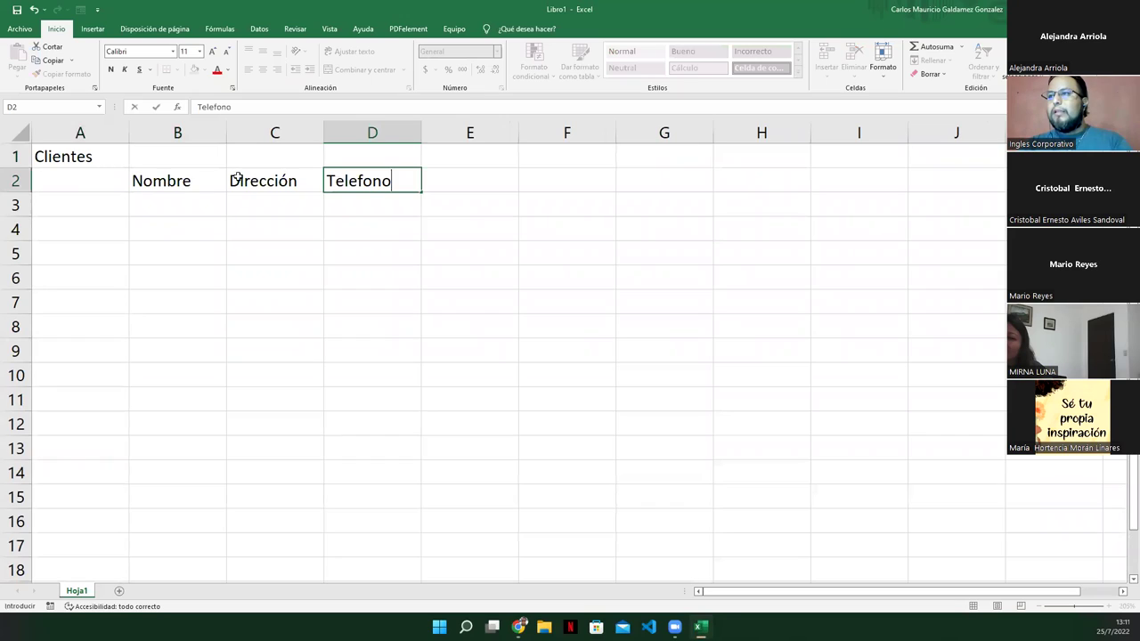
# Widen columns B and C to fit client names and addresses.
pyautogui.click(235, 133)
pyautogui.moveTo(225, 133); pyautogui.dragTo(308, 136)
pyautogui.moveTo(402, 132); pyautogui.dragTo(449, 133)
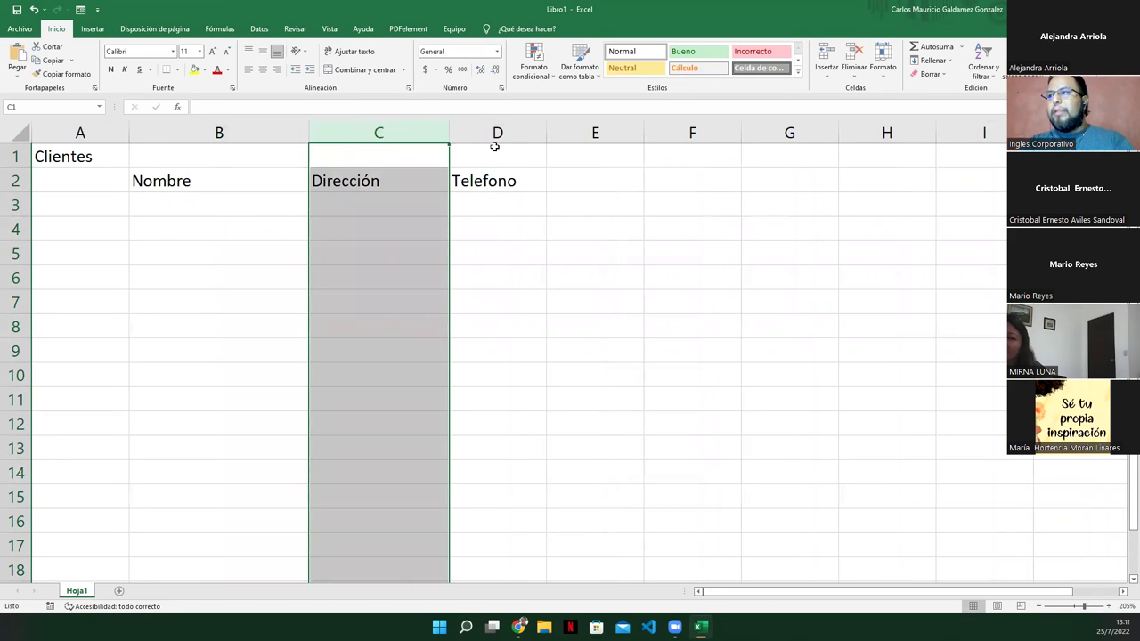
pyautogui.moveTo(546, 134)
pyautogui.mouseDown()
pyautogui.moveTo(604, 142)
pyautogui.moveTo(497, 132)
pyautogui.mouseUp()
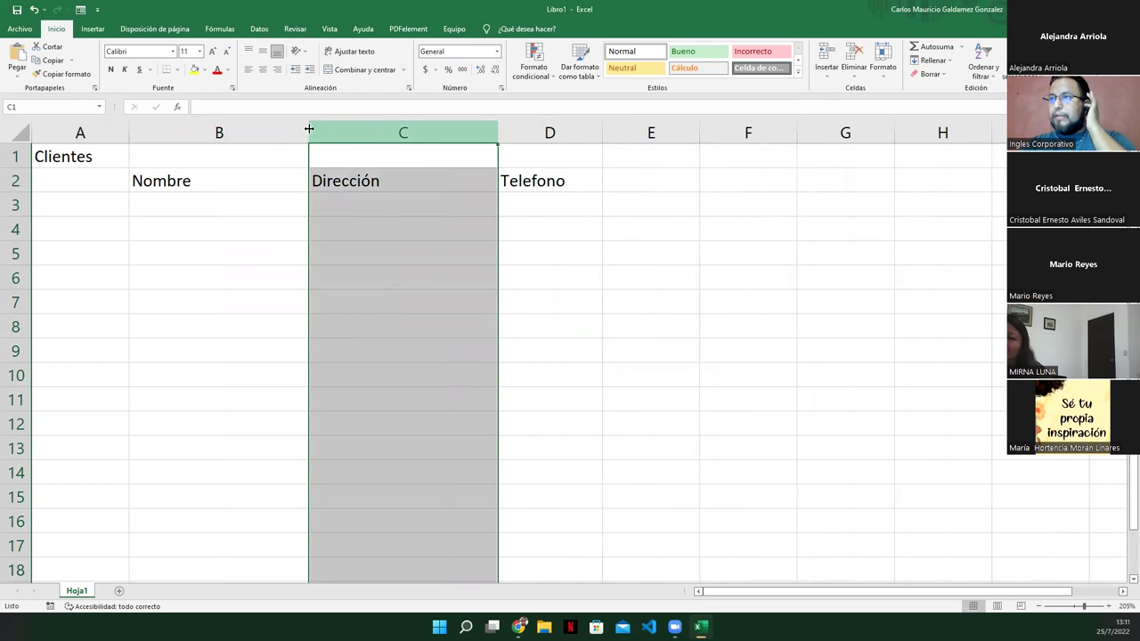
pyautogui.moveTo(244, 204); pyautogui.dragTo(244, 204)
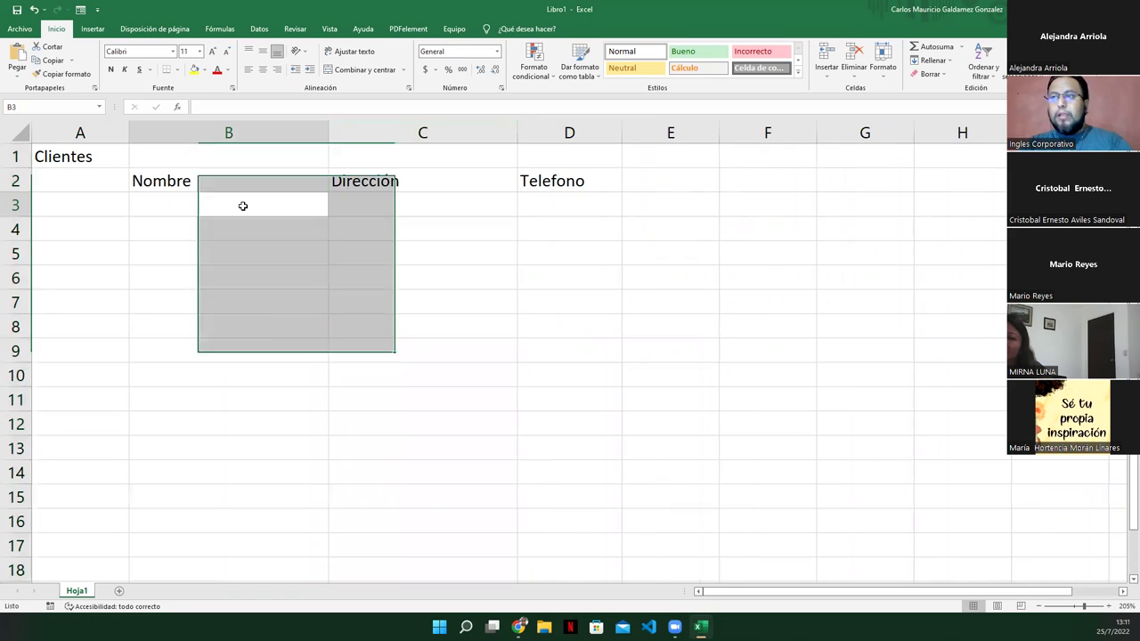
# Enter the first two client names from the slide into B3 and B4.
pyautogui.hotkey('alt', 'Tab')
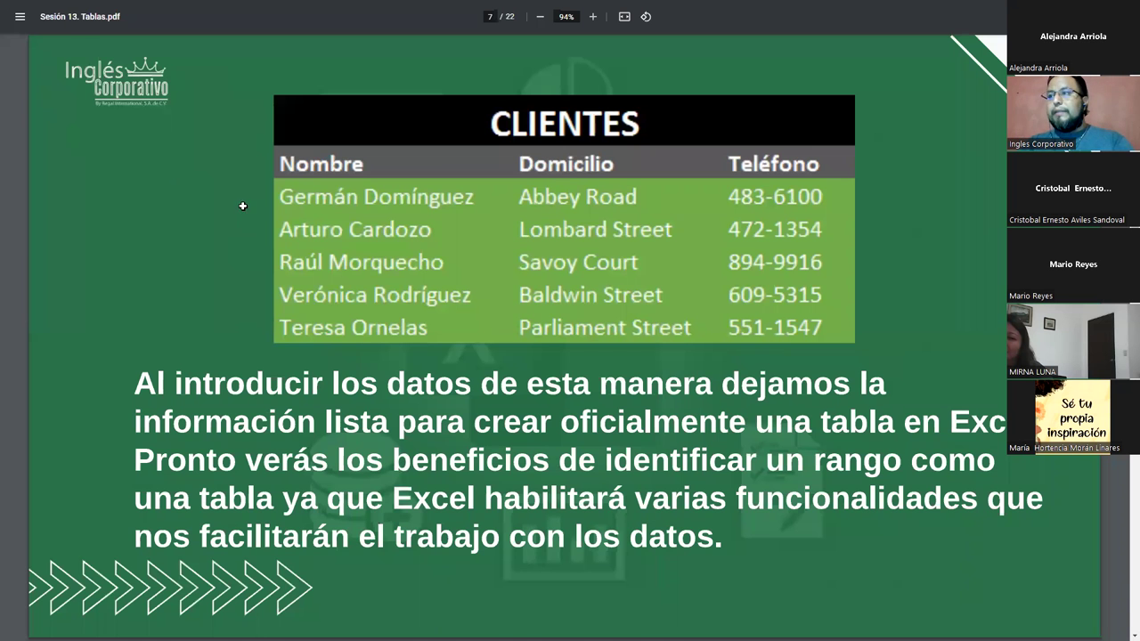
pyautogui.hotkey('alt', 'Tab')
pyautogui.write('German')
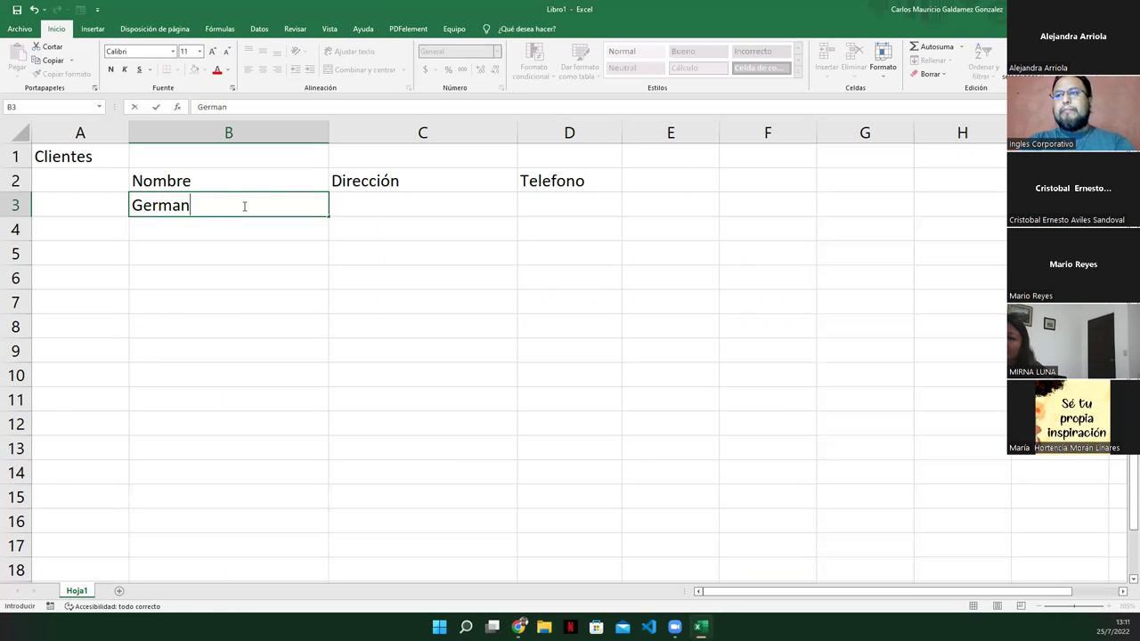
pyautogui.write('F')
pyautogui.press('BackSpace')
pyautogui.write('Dm')
pyautogui.press('BackSpace')
pyautogui.write('ominguez')
pyautogui.press('Return')
pyautogui.hotkey('alt', 'Tab')
pyautogui.hotkey('alt', 'Tab')
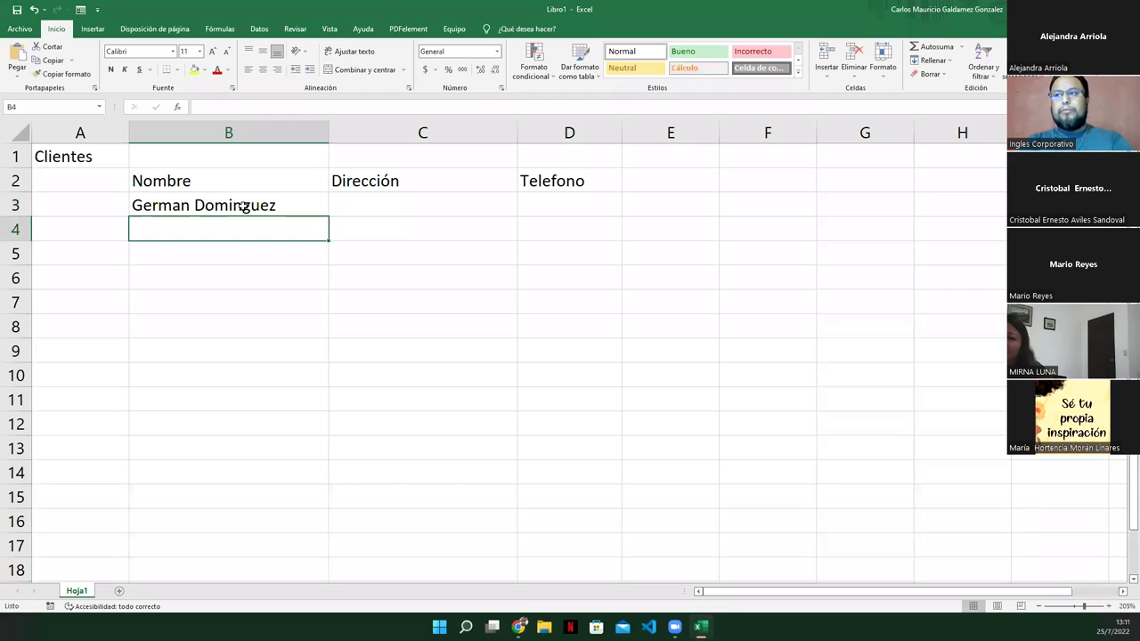
pyautogui.write('Artu')
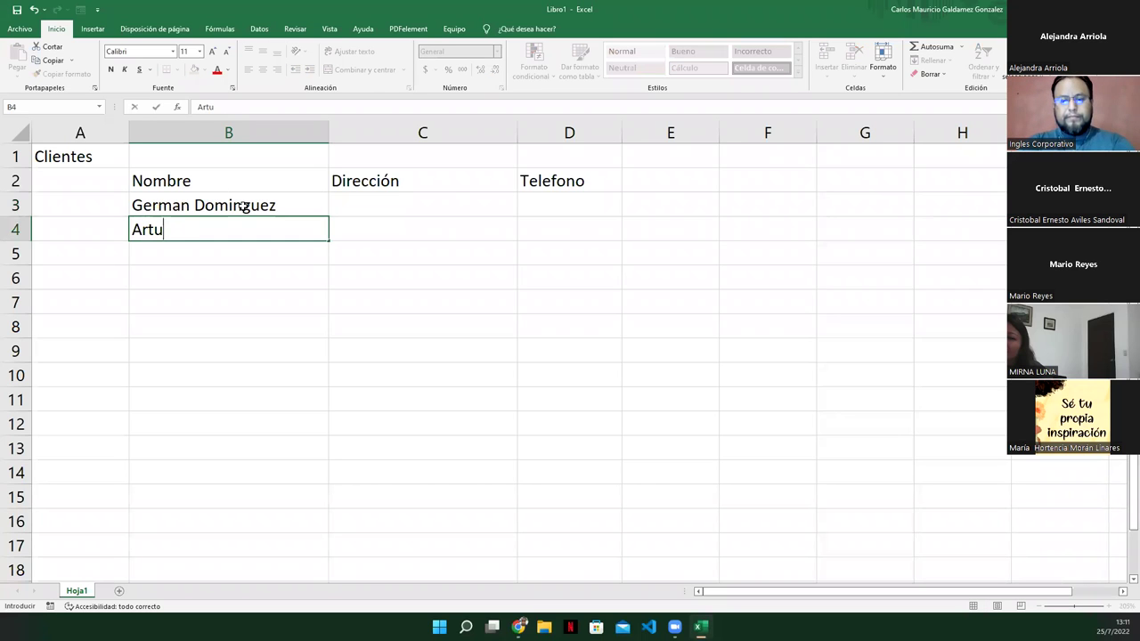
pyautogui.write('ro A')
pyautogui.press('BackSpace')
pyautogui.write('Cardozo')
pyautogui.press('Return')
# Enter the remaining three client names into B5:B7, checking the slide for each.
pyautogui.hotkey('alt', 'Tab')
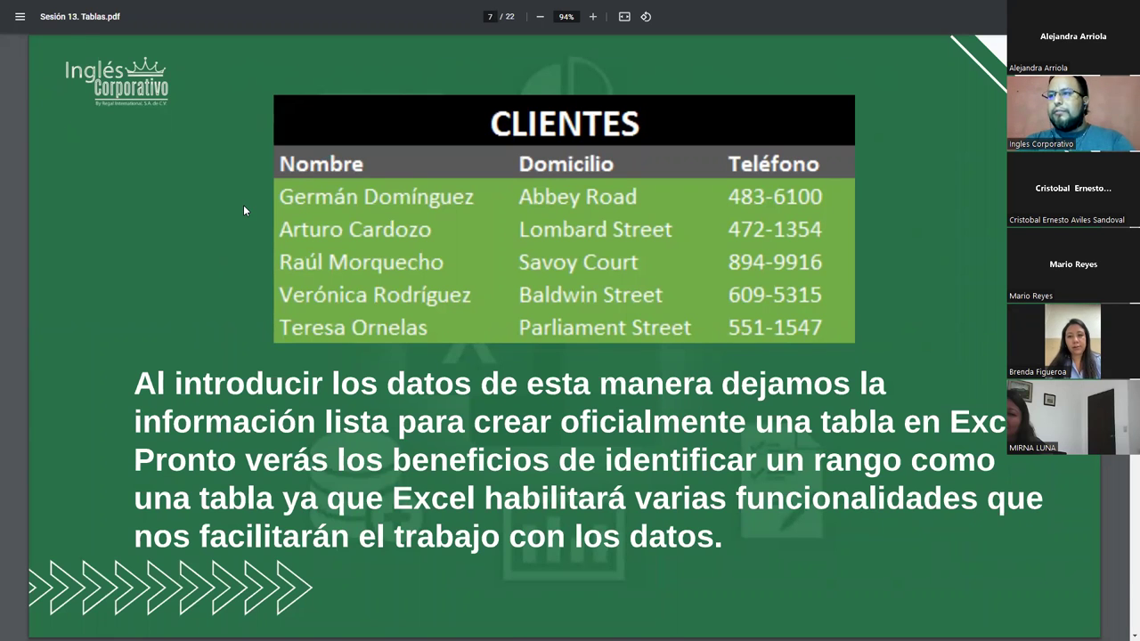
pyautogui.hotkey('alt', 'Tab')
pyautogui.write('Raul Morquecho')
pyautogui.press('Return')
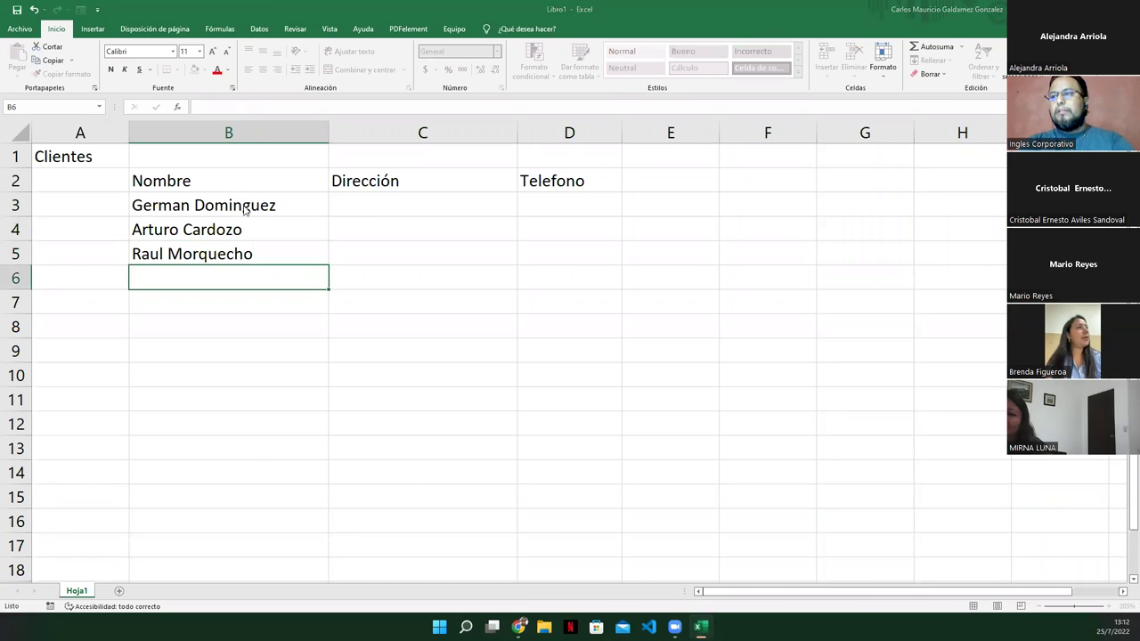
pyautogui.hotkey('alt', 'Tab')
pyautogui.hotkey('alt', 'Tab')
pyautogui.write('Veronica Reodrigur')
pyautogui.press('BackSpace')
pyautogui.press('BackSpace')
pyautogui.press('BackSpace')
pyautogui.press('BackSpace')
pyautogui.write('odriguez')
pyautogui.press('Return')
pyautogui.hotkey('alt', 'Tab')
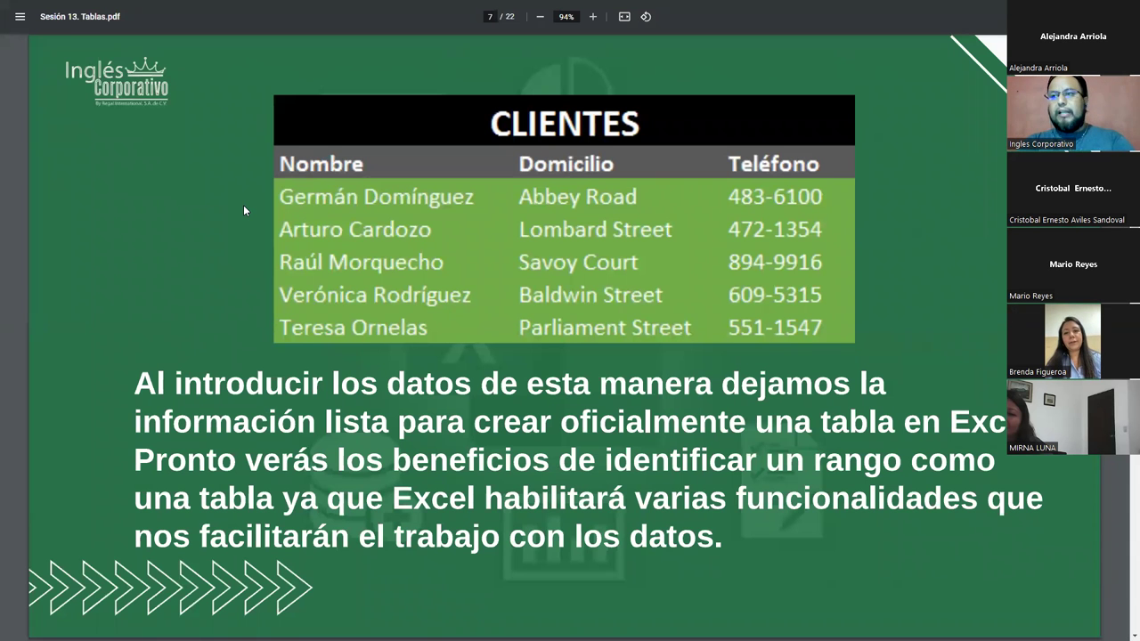
pyautogui.hotkey('alt', 'Tab')
pyautogui.write('Teresa Ornelas')
pyautogui.hotkey('alt', 'Tab')
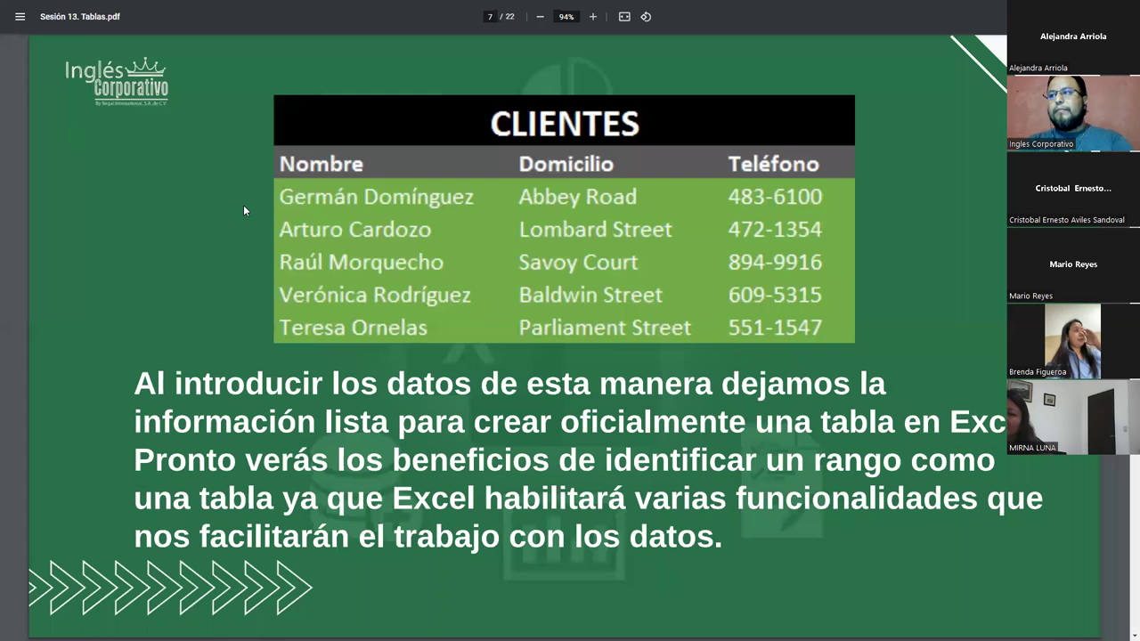
# Fill C3:C7 with Santa Ana, San Salvador, San Miguel, La Union and Usulutan.
pyautogui.hotkey('alt', 'Tab')
pyautogui.press('Tab')
pyautogui.press('Up')
pyautogui.press('Up')
pyautogui.press('Up')
pyautogui.press('Up')
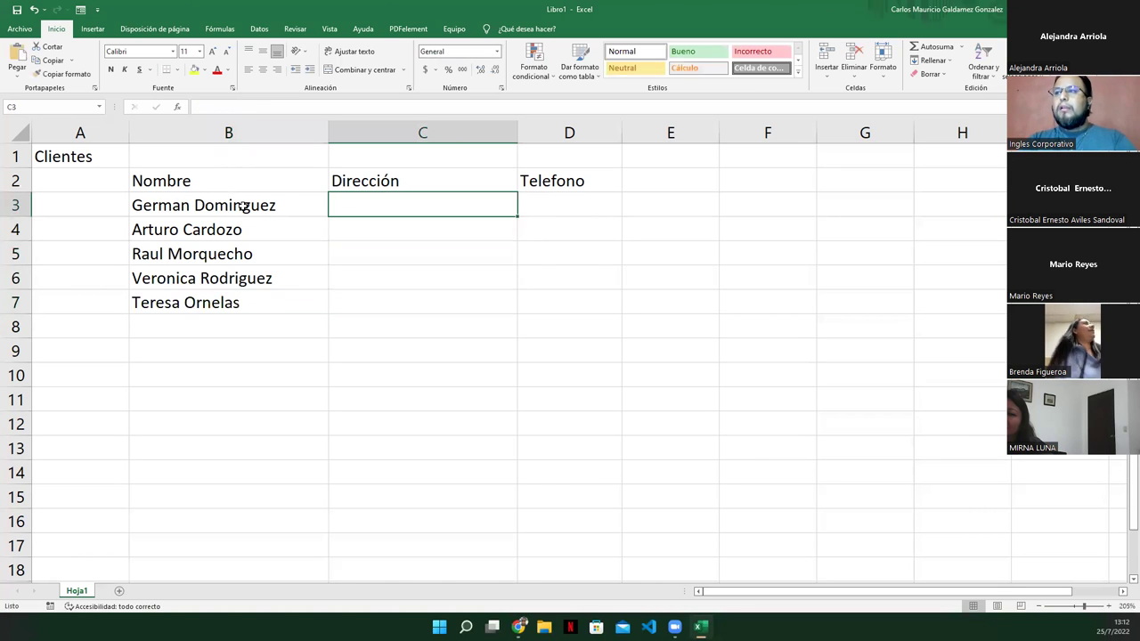
pyautogui.write('SAnta')
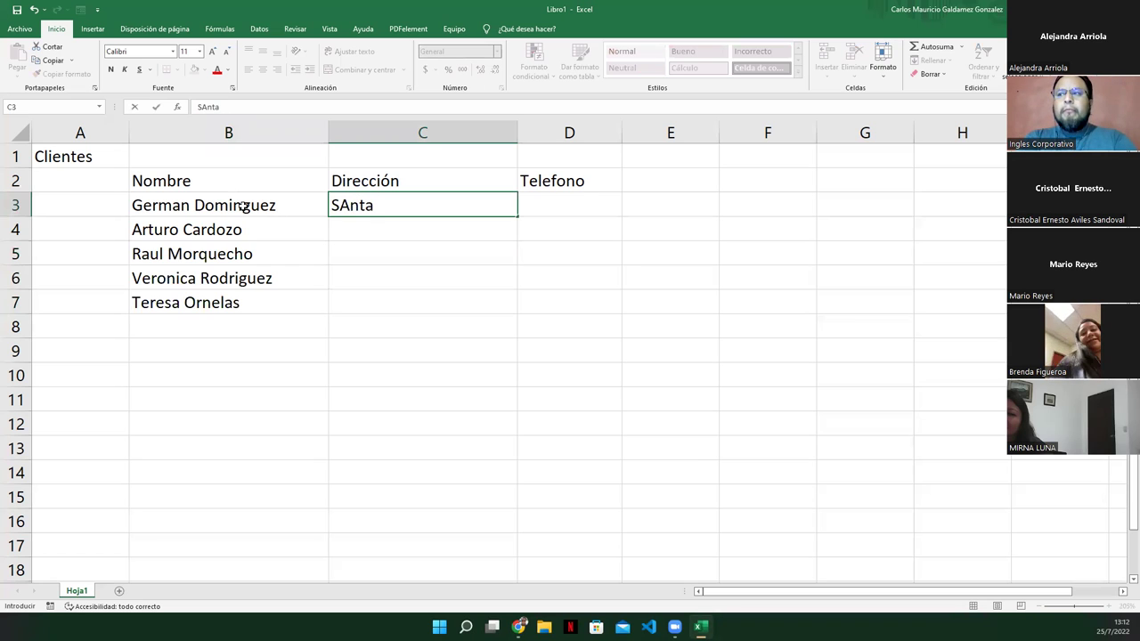
pyautogui.write(' Ana')
pyautogui.press('Return')
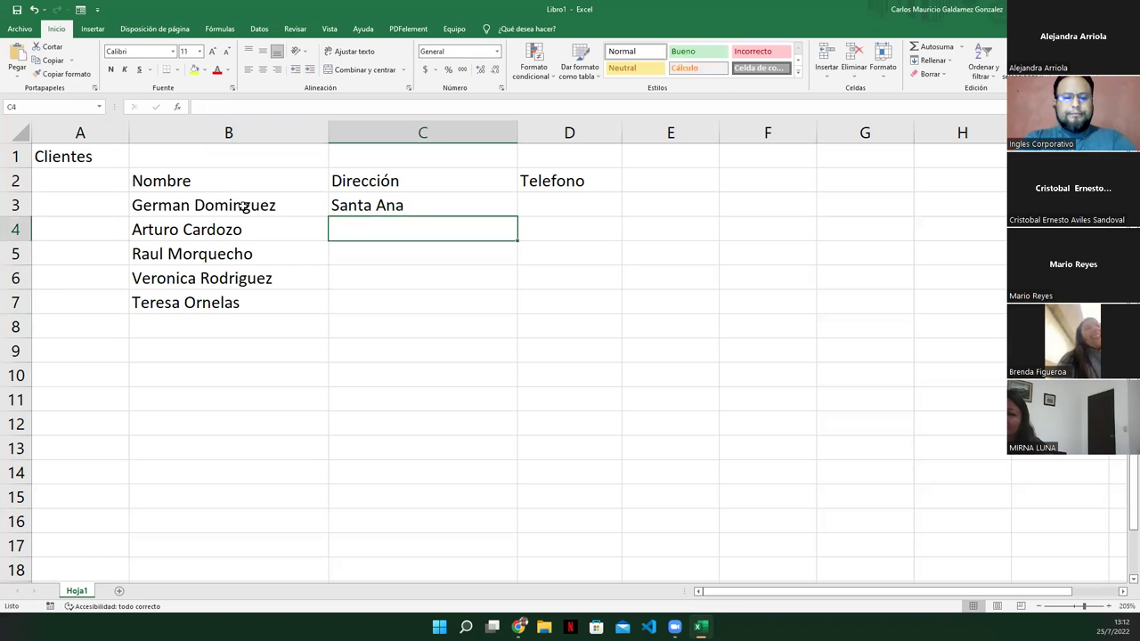
pyautogui.write('San Salvador')
pyautogui.press('Return')
pyautogui.write('San Miguel')
pyautogui.press('Return')
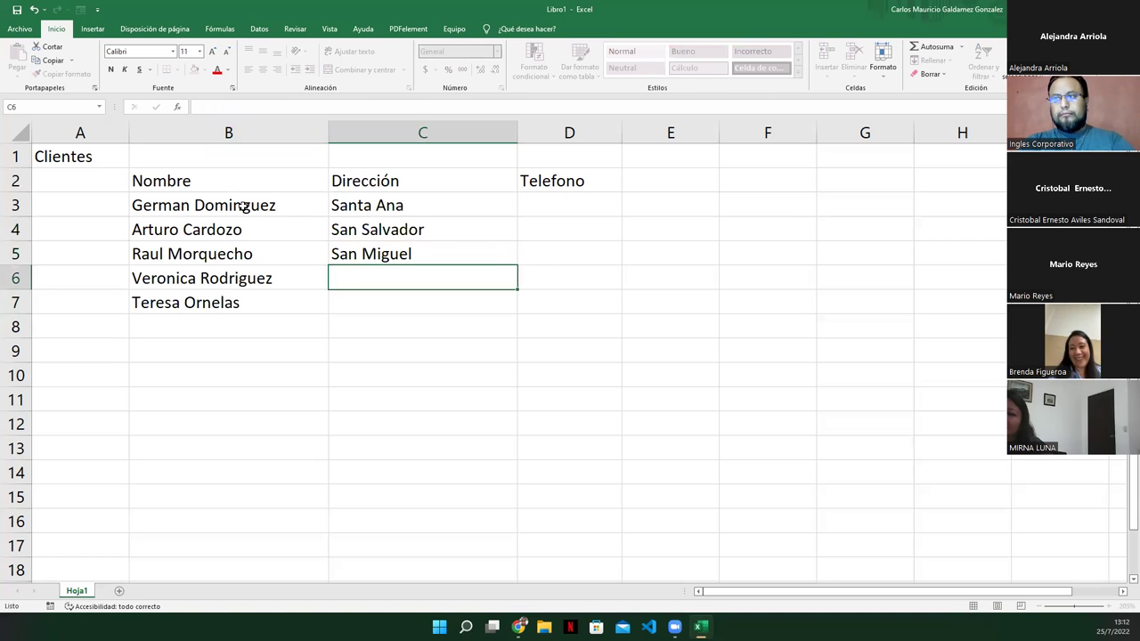
pyautogui.write('La u')
pyautogui.press('BackSpace')
pyautogui.write('Union')
pyautogui.press('Return')
pyautogui.write('Usuluta')
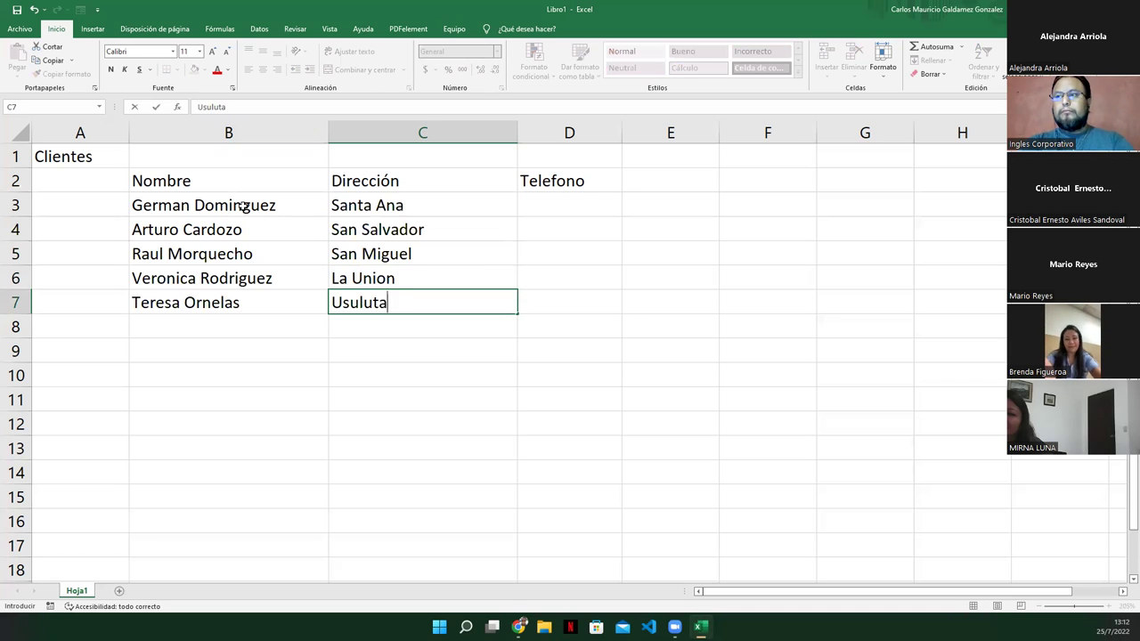
pyautogui.write('n')
pyautogui.press('Return')
# Move to D3 and start typing the first client's phone number.
pyautogui.press('Right')
pyautogui.press('Up')
pyautogui.press('Up')
pyautogui.press('Up')
pyautogui.press('Up')
pyautogui.press('Up')
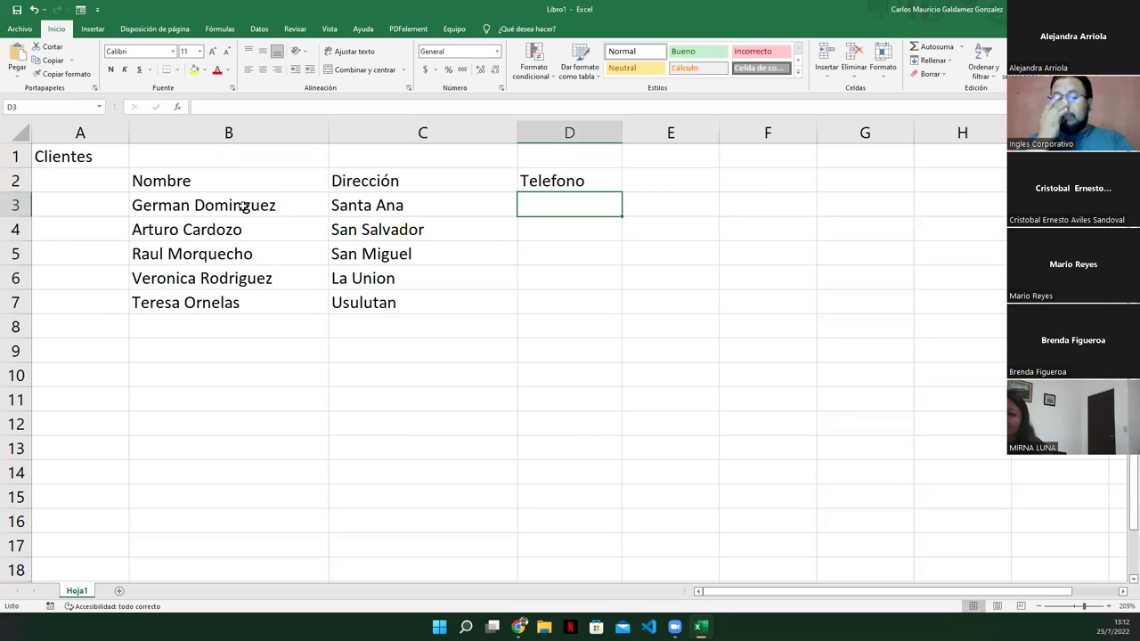
pyautogui.write('78991109')
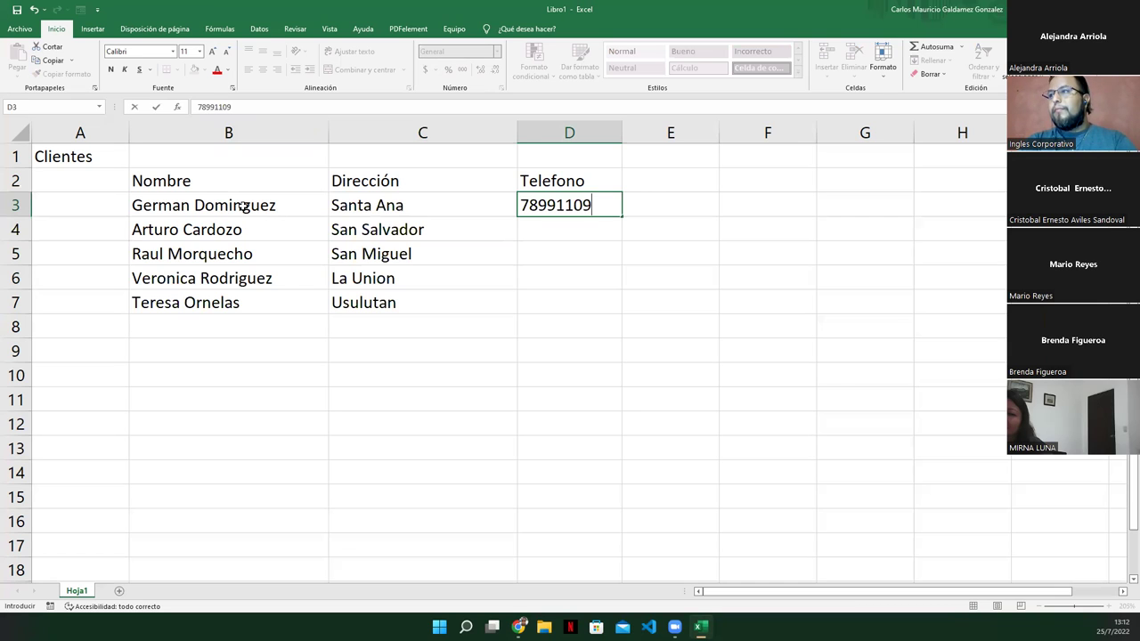
# Enter the first two phone numbers, appending a missing digit to the second one in D4.
pyautogui.press('Return')
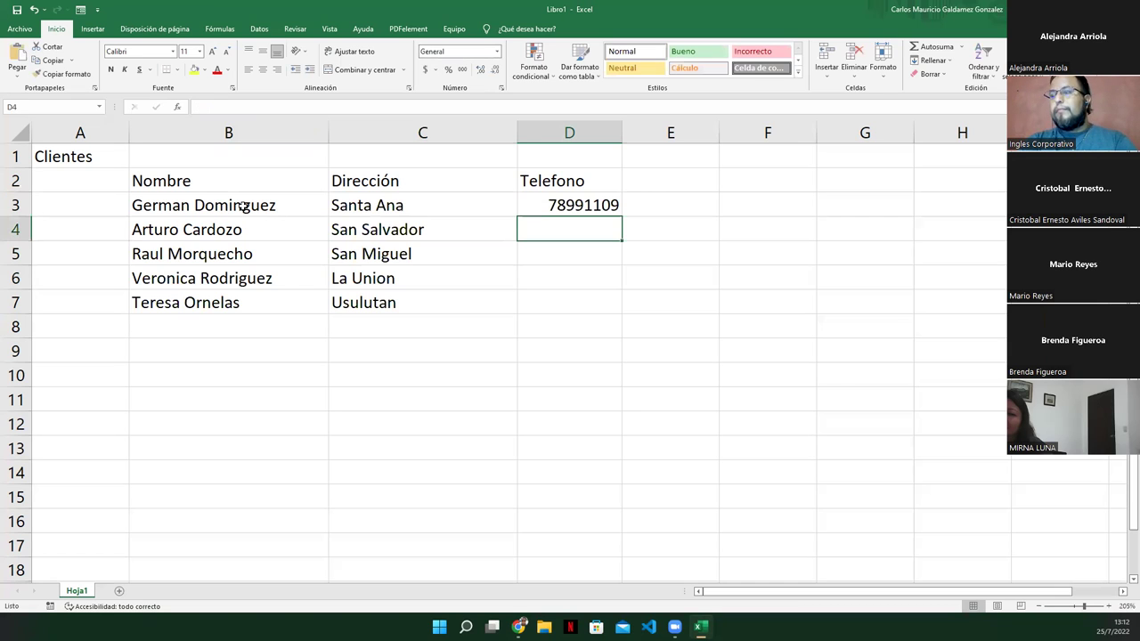
pyautogui.write('60778')
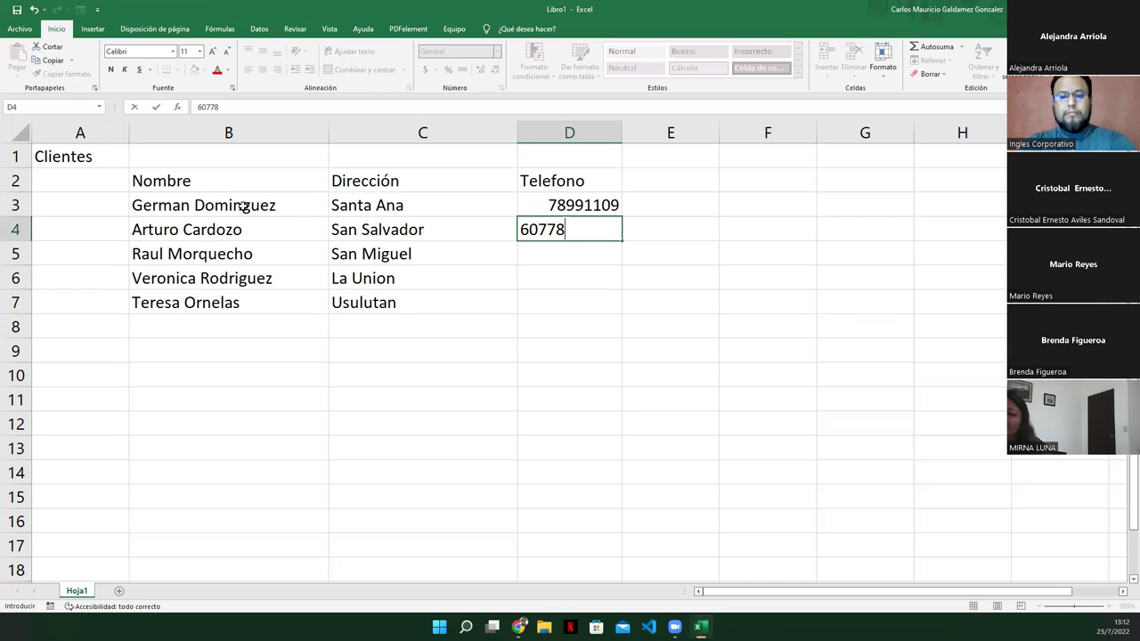
pyautogui.write('30')
pyautogui.press('Return')
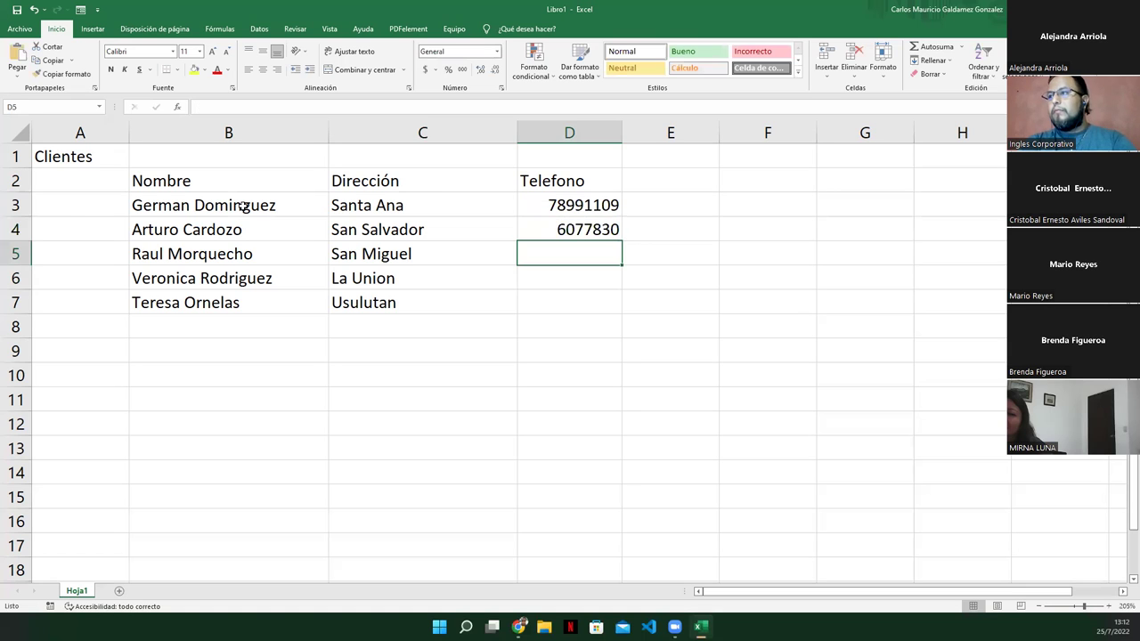
pyautogui.press('Up')
pyautogui.press('F1')
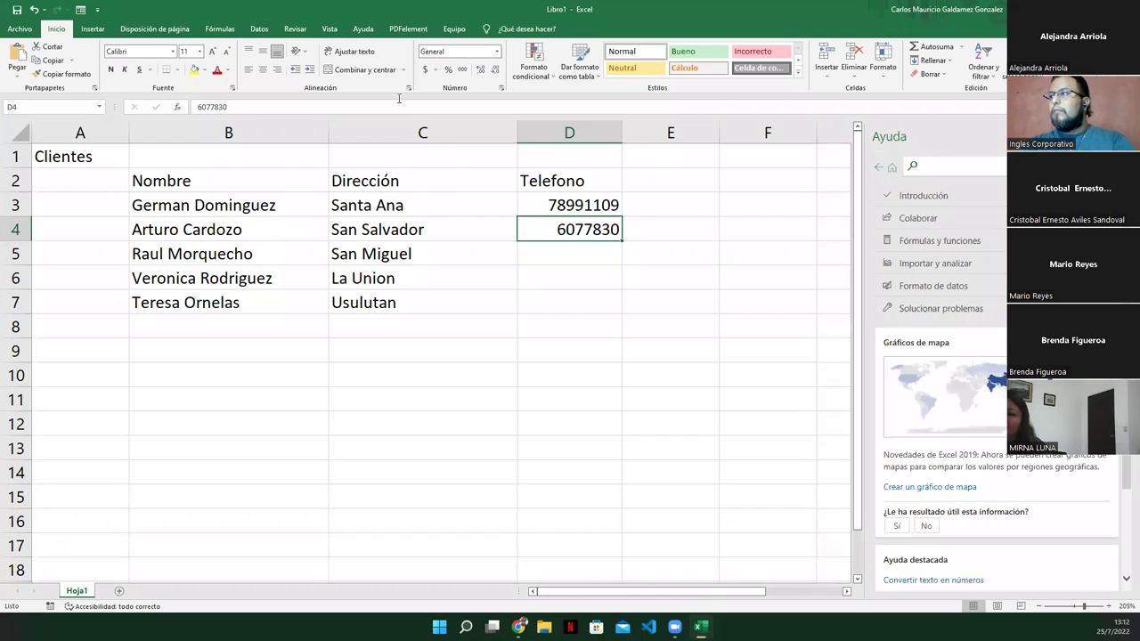
pyautogui.press('Escape')
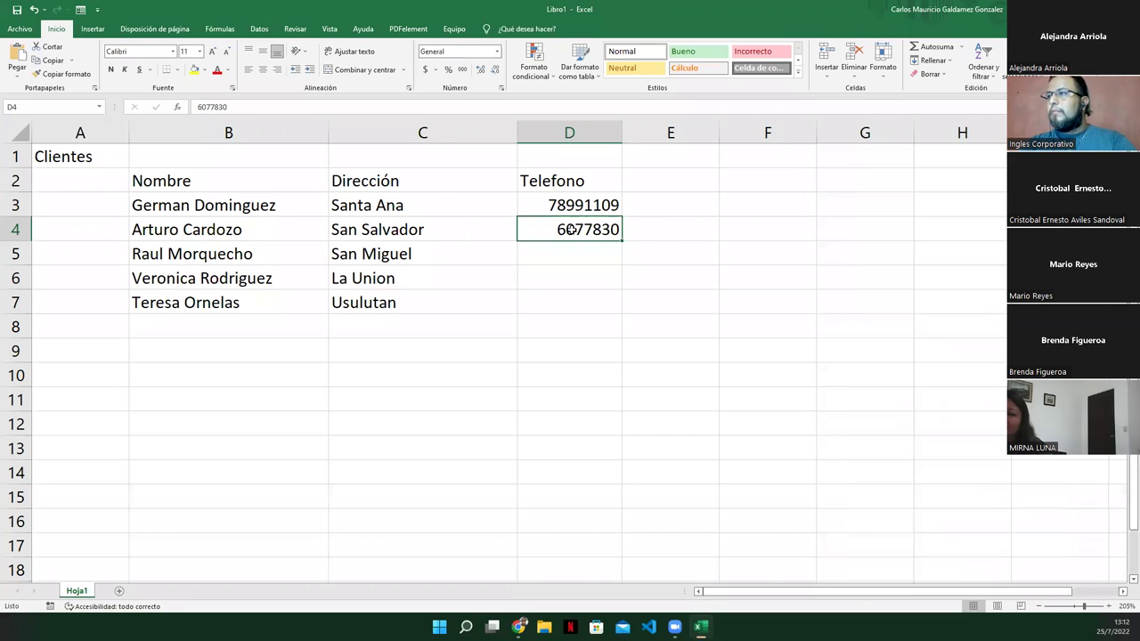
pyautogui.doubleClick(570, 229)
pyautogui.press('End')
pyautogui.write('1')
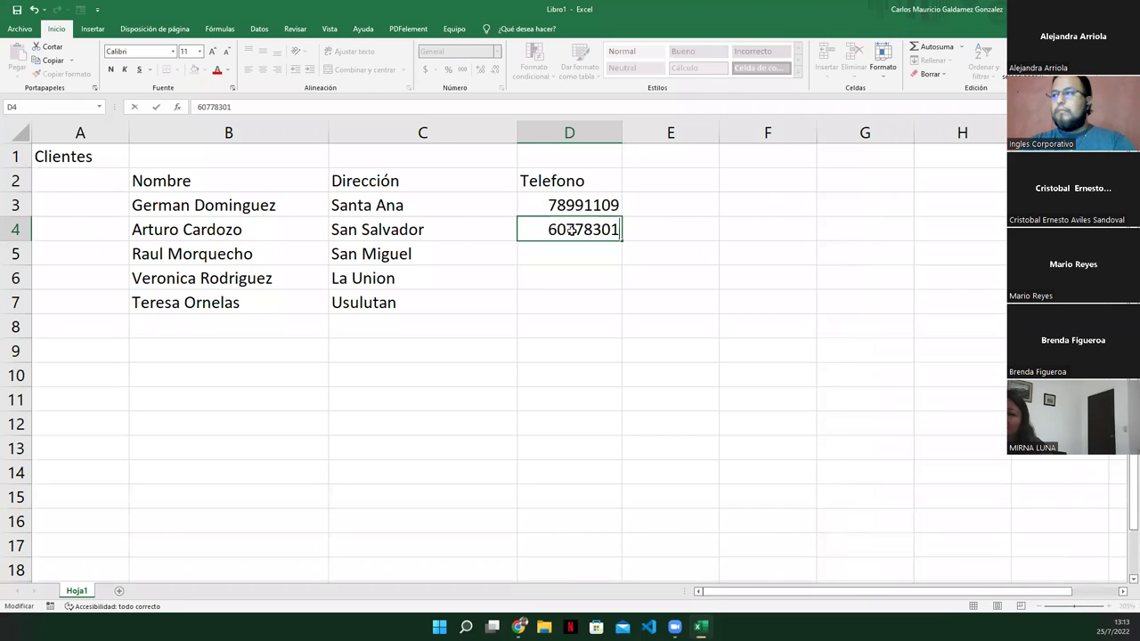
pyautogui.press('Return')
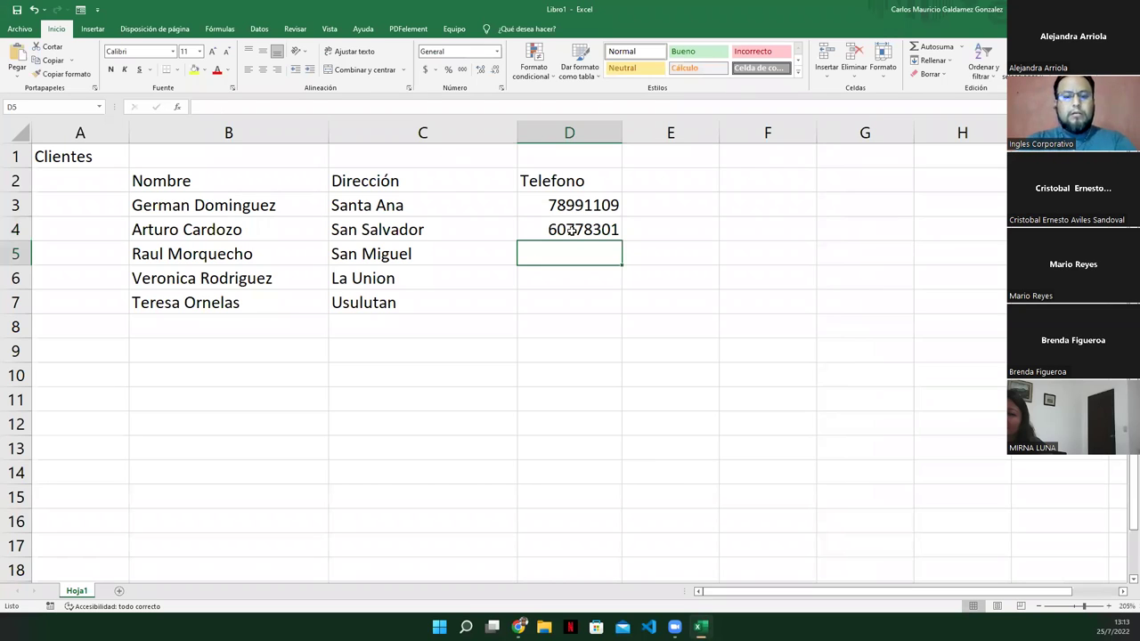
# Enter the remaining three phone numbers in D5:D7 and bring back the lesson slide.
pyautogui.write('6189253')
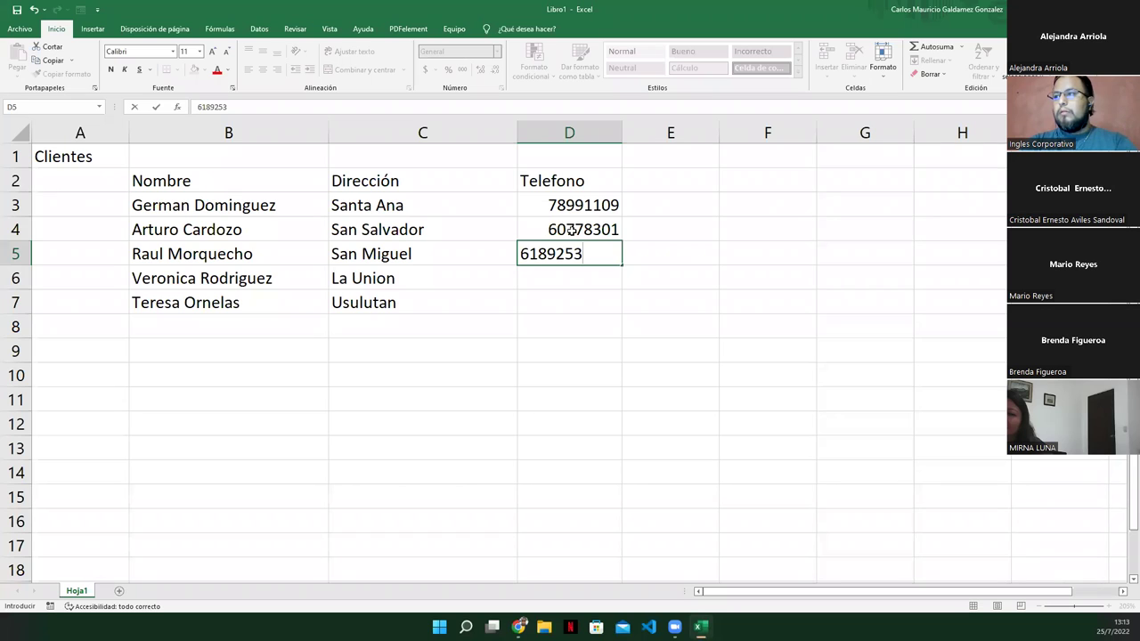
pyautogui.write('4')
pyautogui.press('Return')
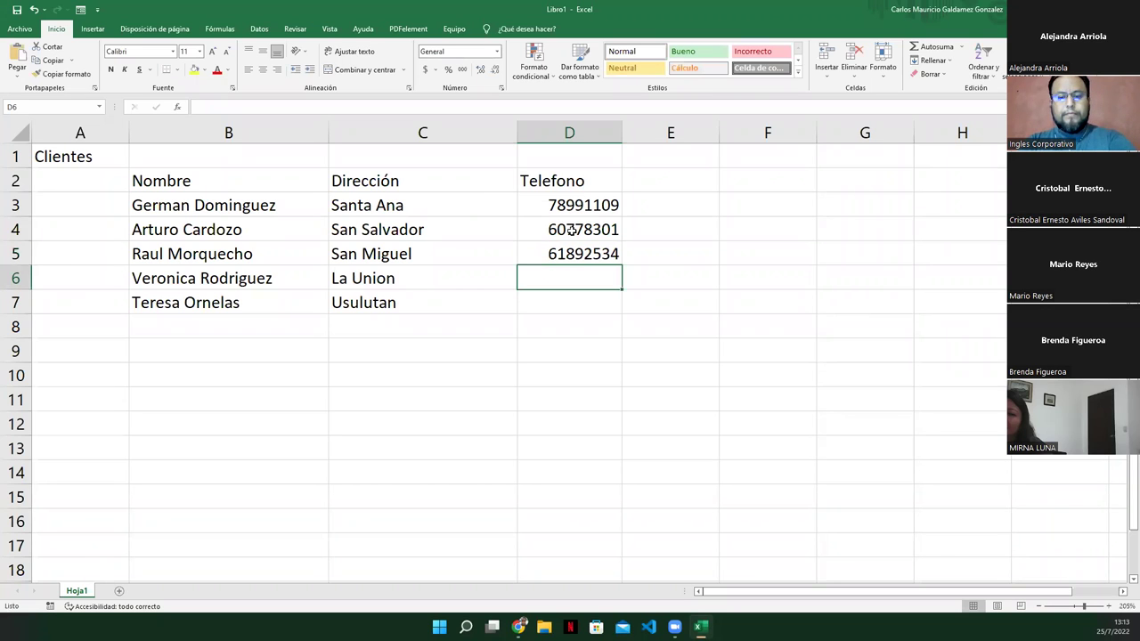
pyautogui.write('77342516')
pyautogui.press('Return')
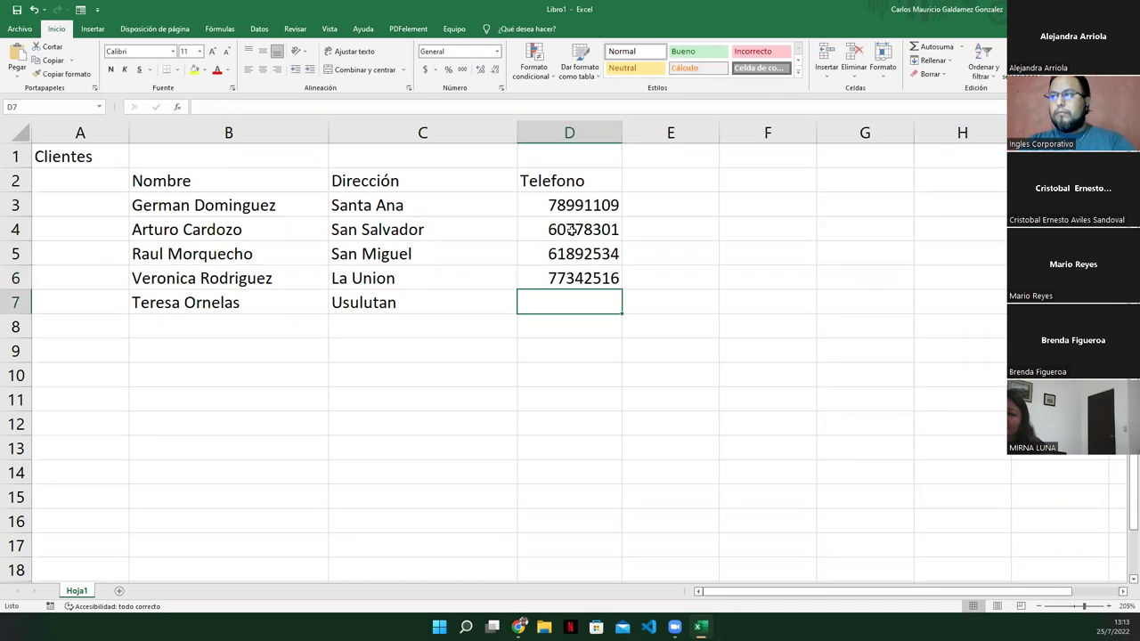
pyautogui.write('77')
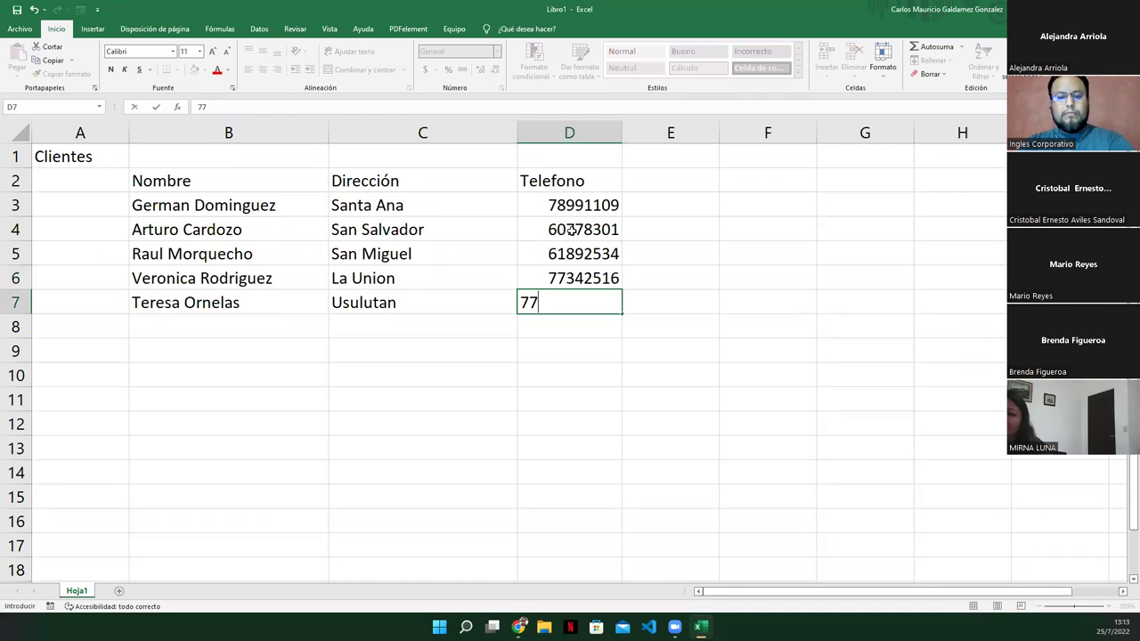
pyautogui.write('112343')
pyautogui.press('Return')
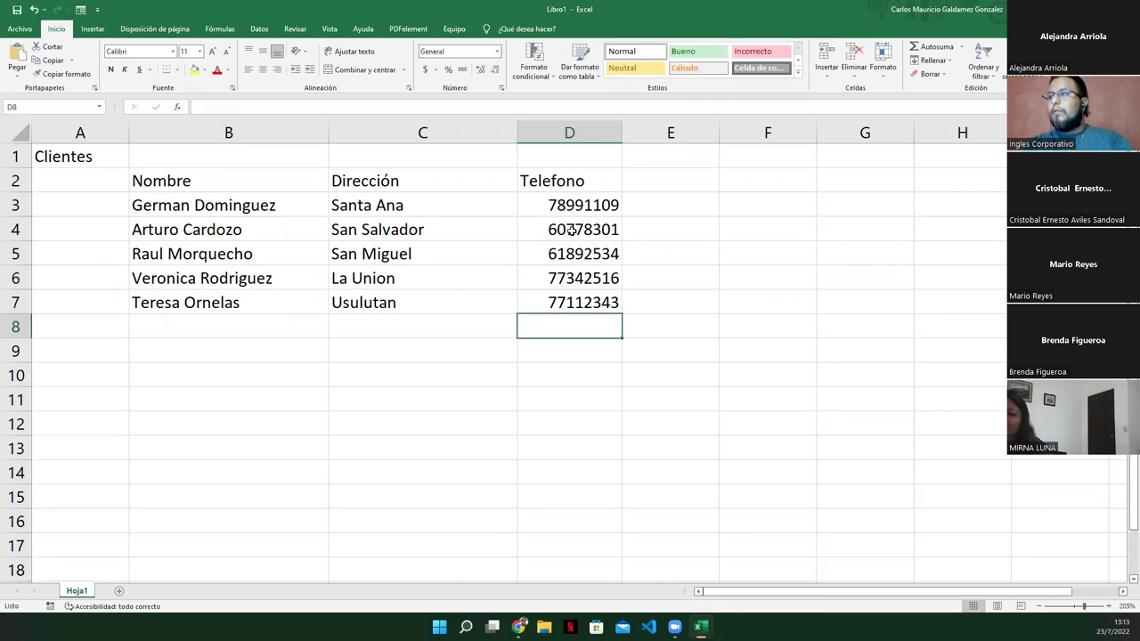
pyautogui.click(367, 348)
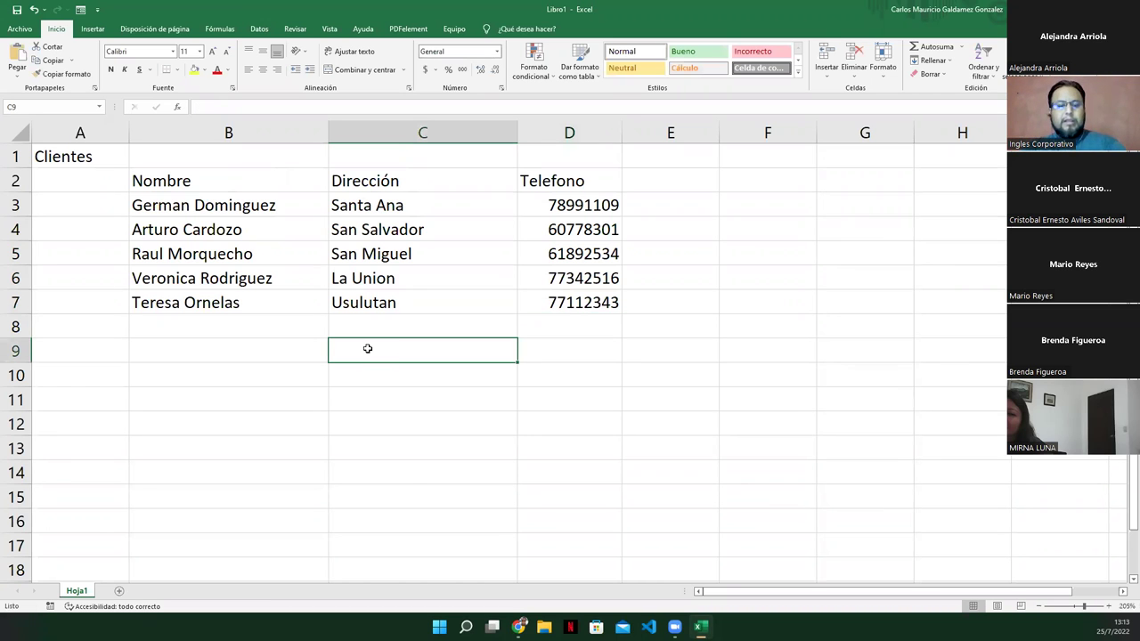
pyautogui.hotkey('alt', 'Tab')
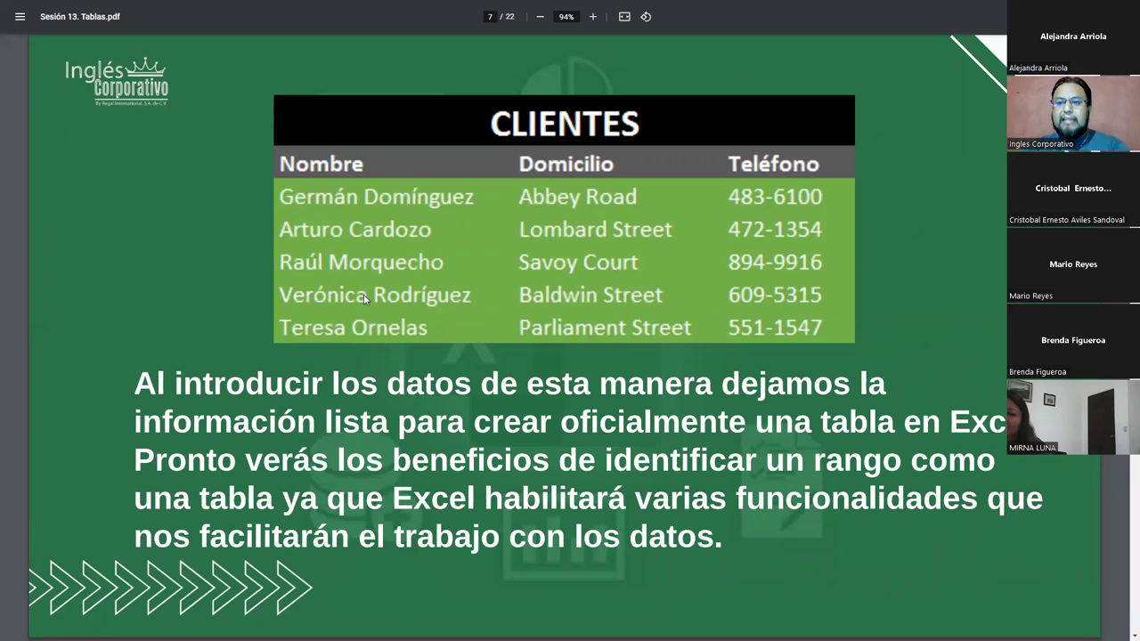
# Return from the CLIENTES slide to the Excel client table.
pyautogui.hotkey('alt', 'Tab')
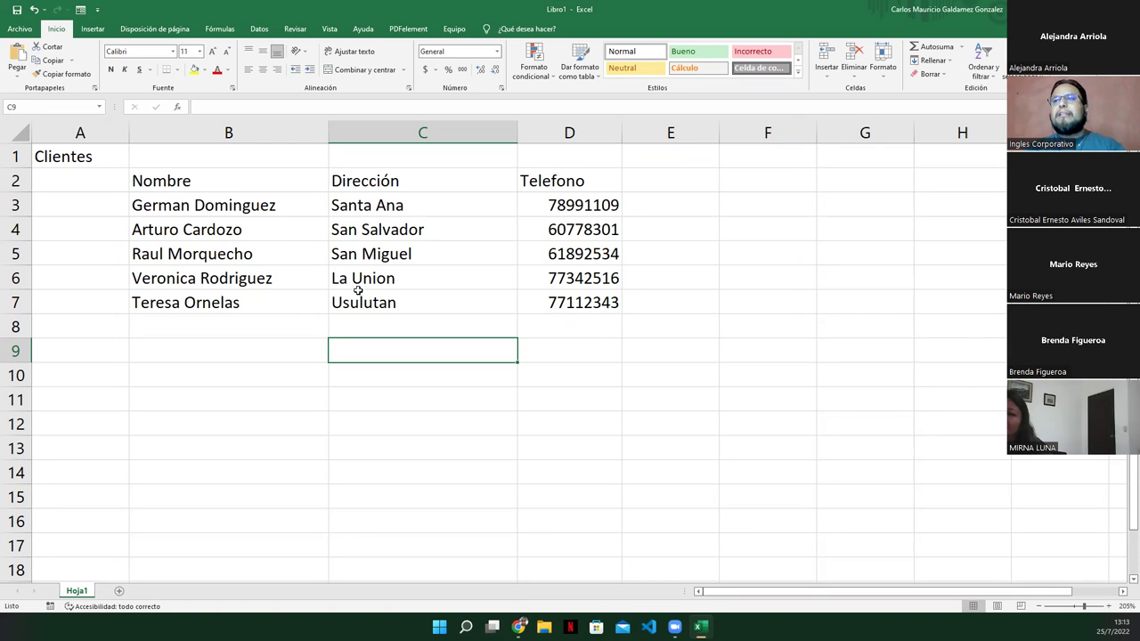
# Delete the empty column A so the client table starts in column A.
pyautogui.click(64, 158)
pyautogui.moveTo(91, 168); pyautogui.dragTo(166, 169)
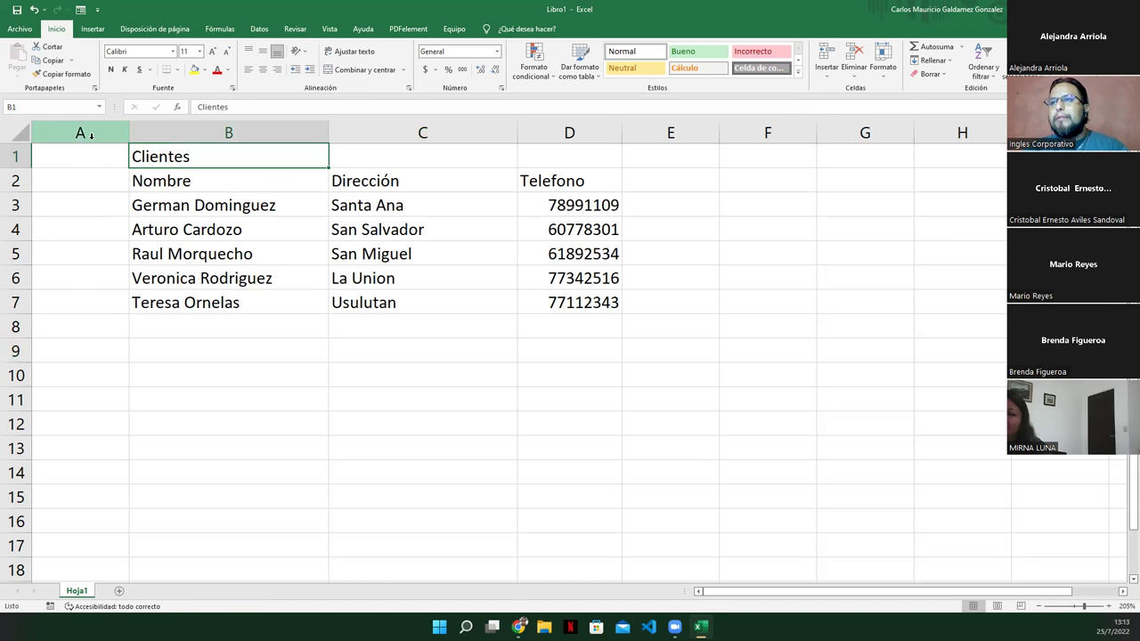
pyautogui.rightClick(92, 132)
pyautogui.click(98, 205)
pyautogui.hotkey('ctrl', 'z')
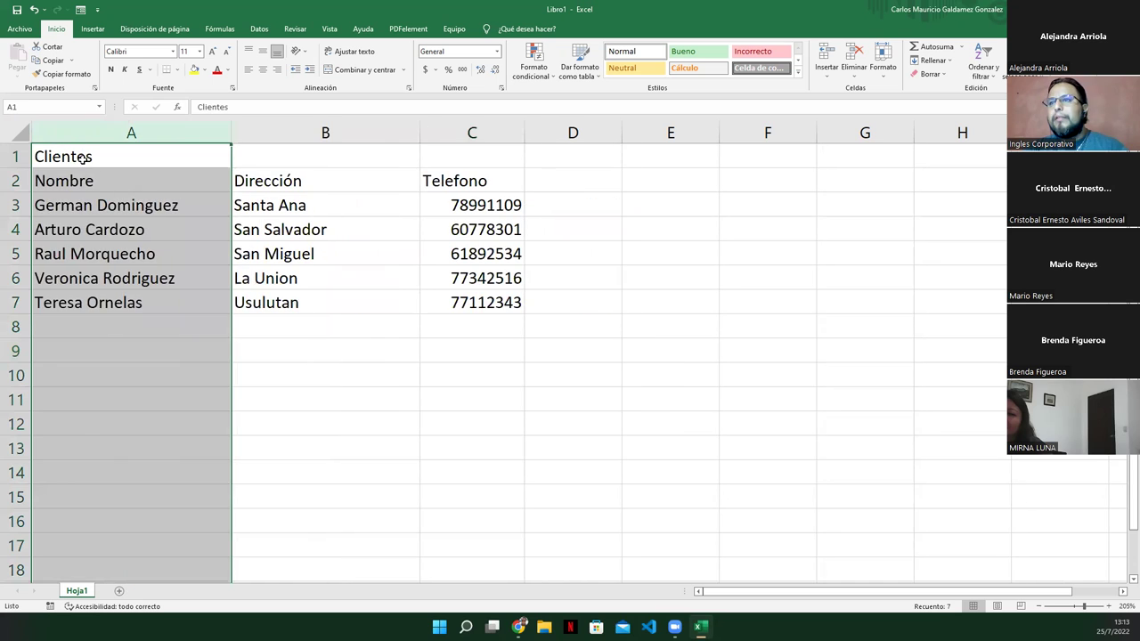
# Merge and centre the Clientes title across A1:C1, bold and two sizes larger.
pyautogui.moveTo(83, 158); pyautogui.dragTo(505, 157)
pyautogui.click(360, 71)
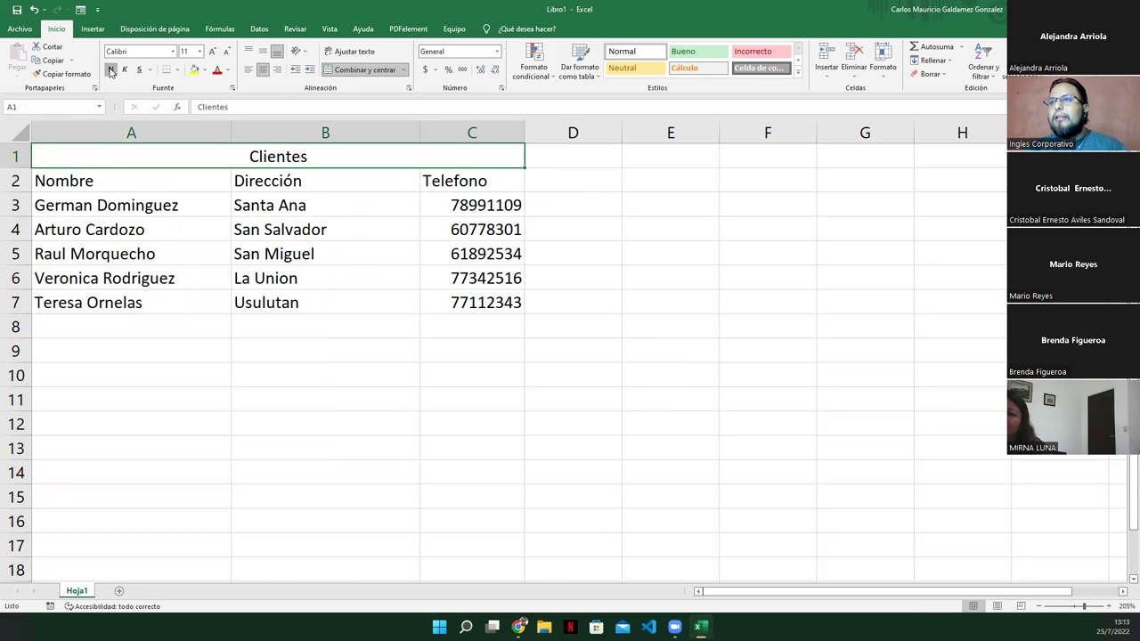
pyautogui.click(110, 69)
pyautogui.click(211, 53)
pyautogui.click(211, 52)
pyautogui.click(211, 53)
pyautogui.click(211, 52)
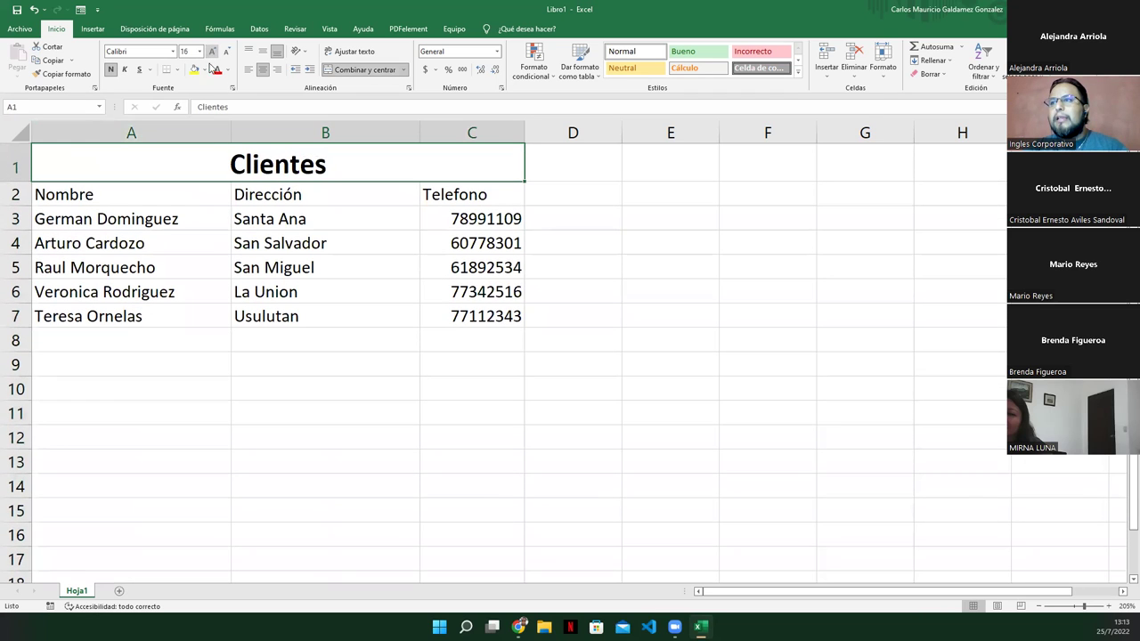
# Narrow columns A and B to fit the names and addresses.
pyautogui.click(145, 195)
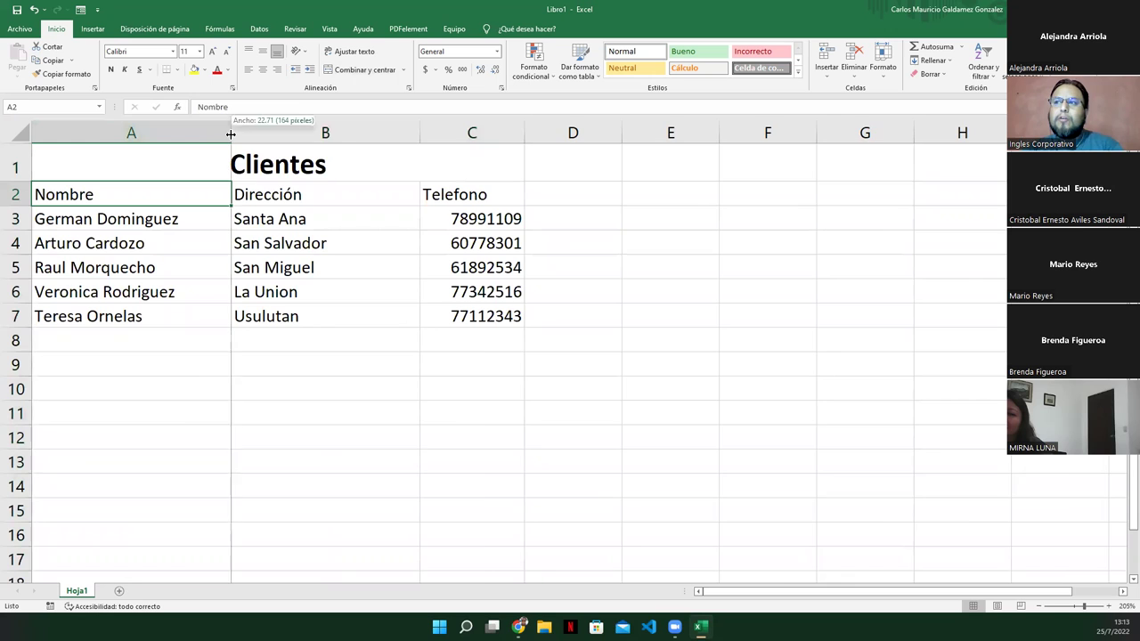
pyautogui.moveTo(234, 129); pyautogui.dragTo(189, 131)
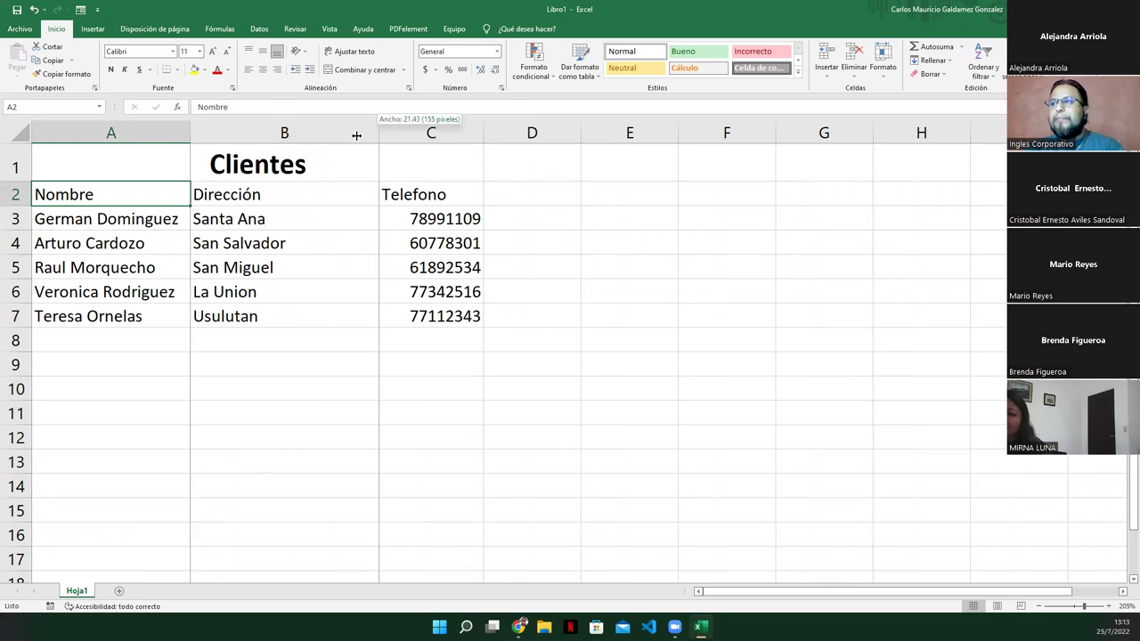
pyautogui.moveTo(380, 132); pyautogui.dragTo(357, 134)
pyautogui.moveTo(462, 132); pyautogui.dragTo(468, 131)
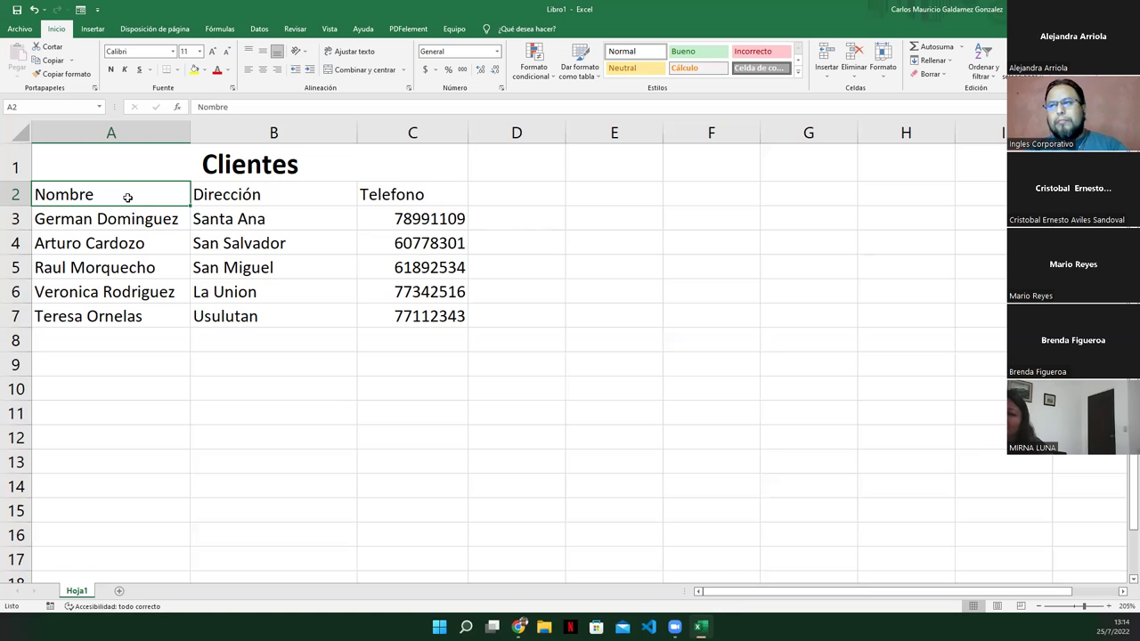
pyautogui.moveTo(157, 200); pyautogui.dragTo(383, 309)
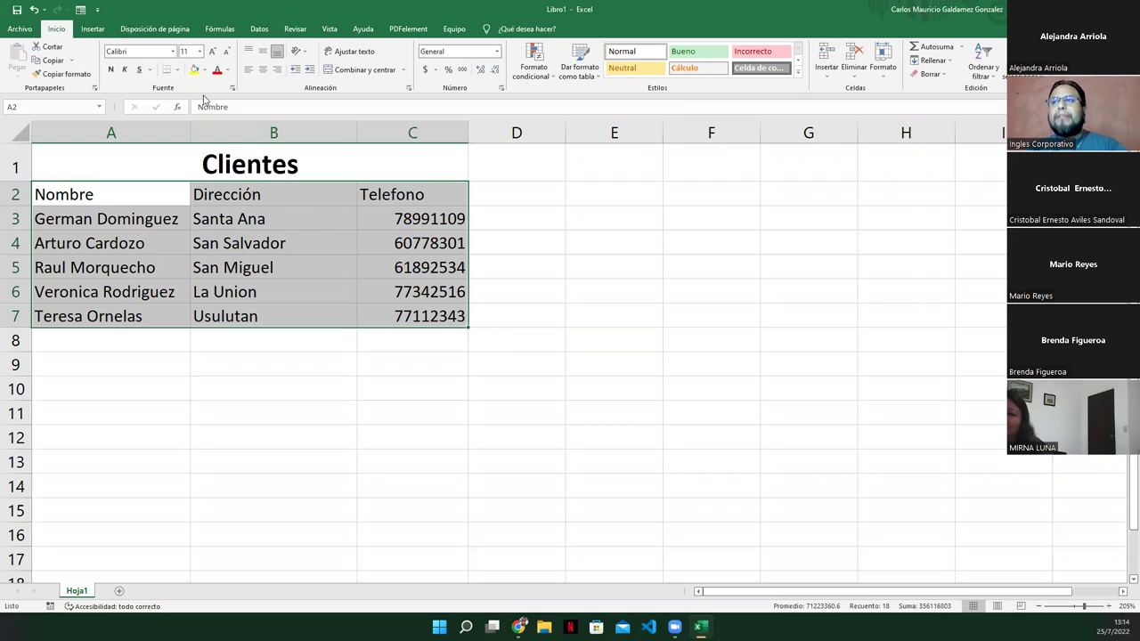
pyautogui.click(179, 69)
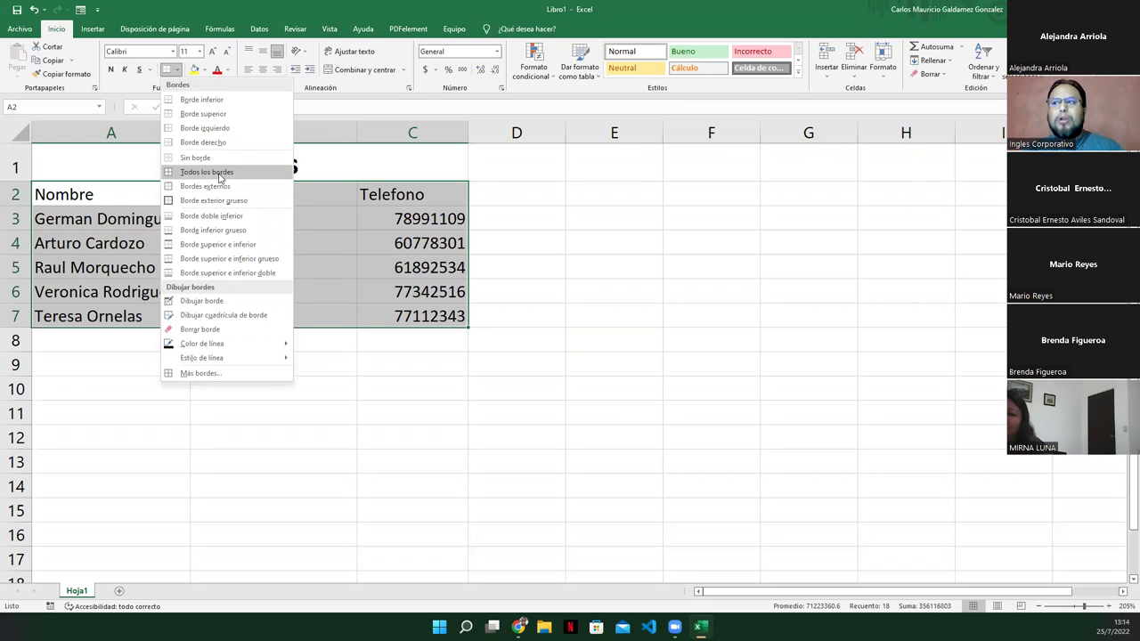
pyautogui.click(219, 177)
pyautogui.click(258, 307)
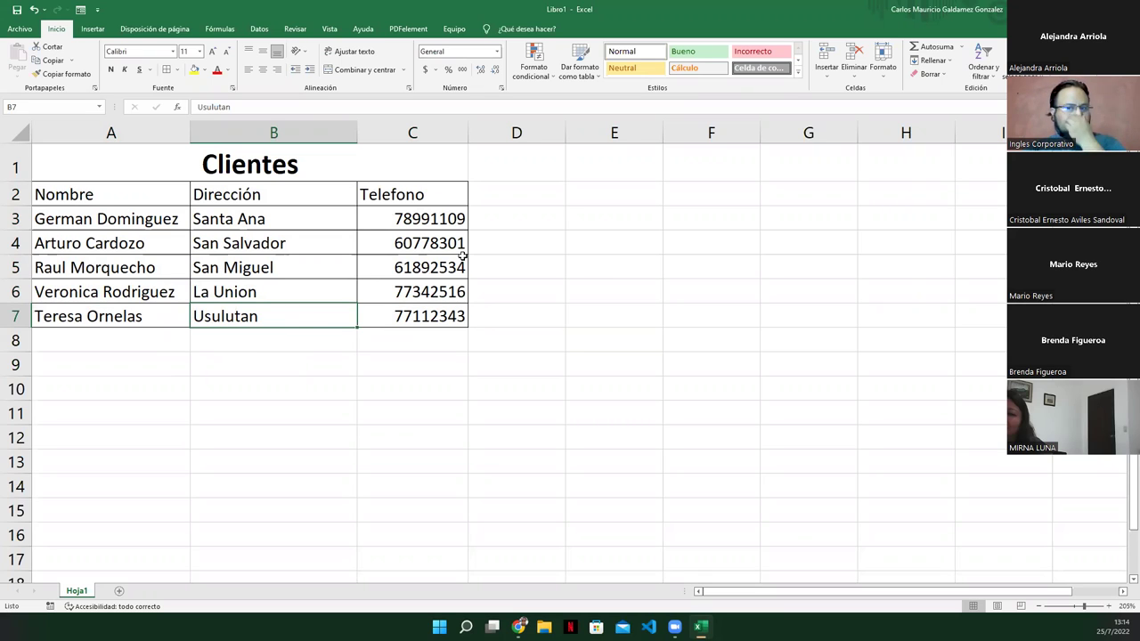
pyautogui.click(381, 194)
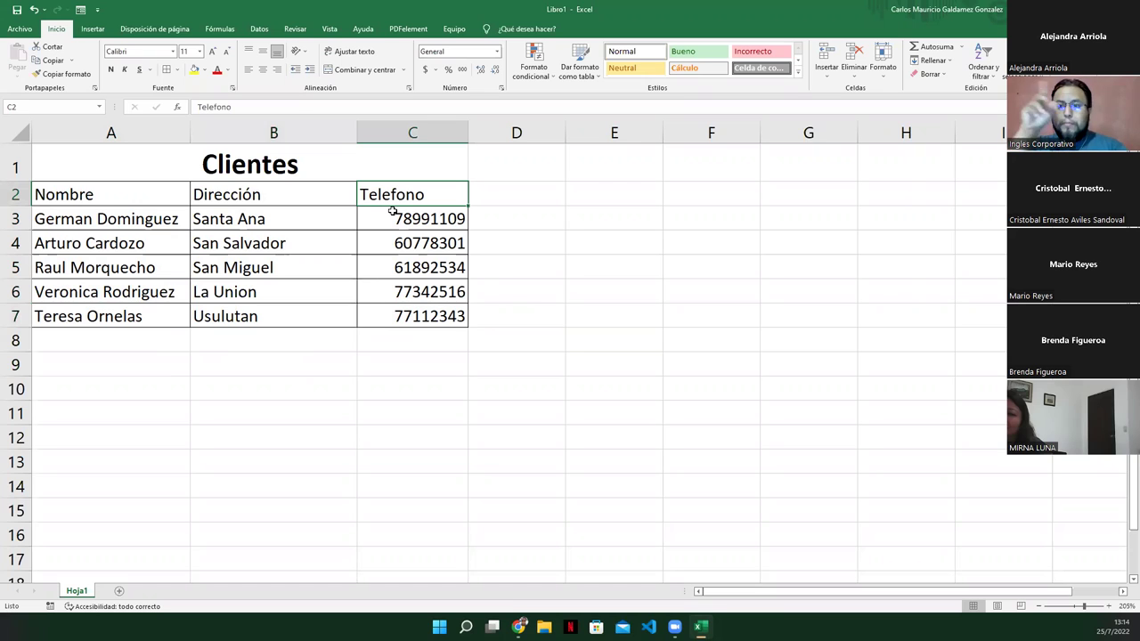
pyautogui.click(76, 193)
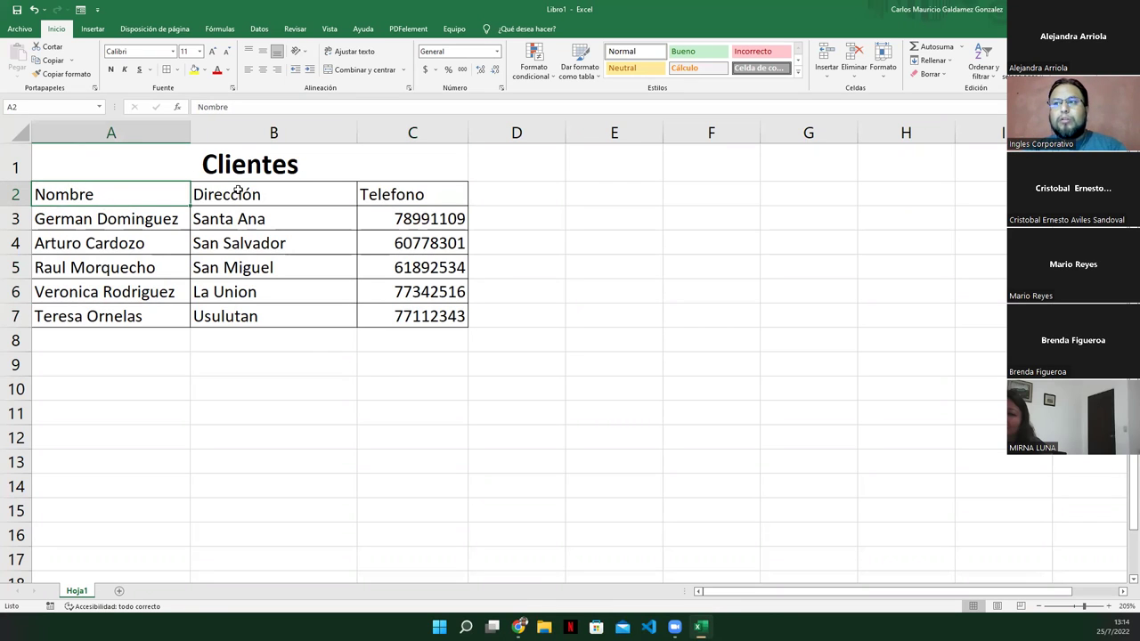
pyautogui.moveTo(385, 195)
pyautogui.mouseDown()
pyautogui.moveTo(282, 308)
pyautogui.moveTo(84, 309)
pyautogui.mouseUp()
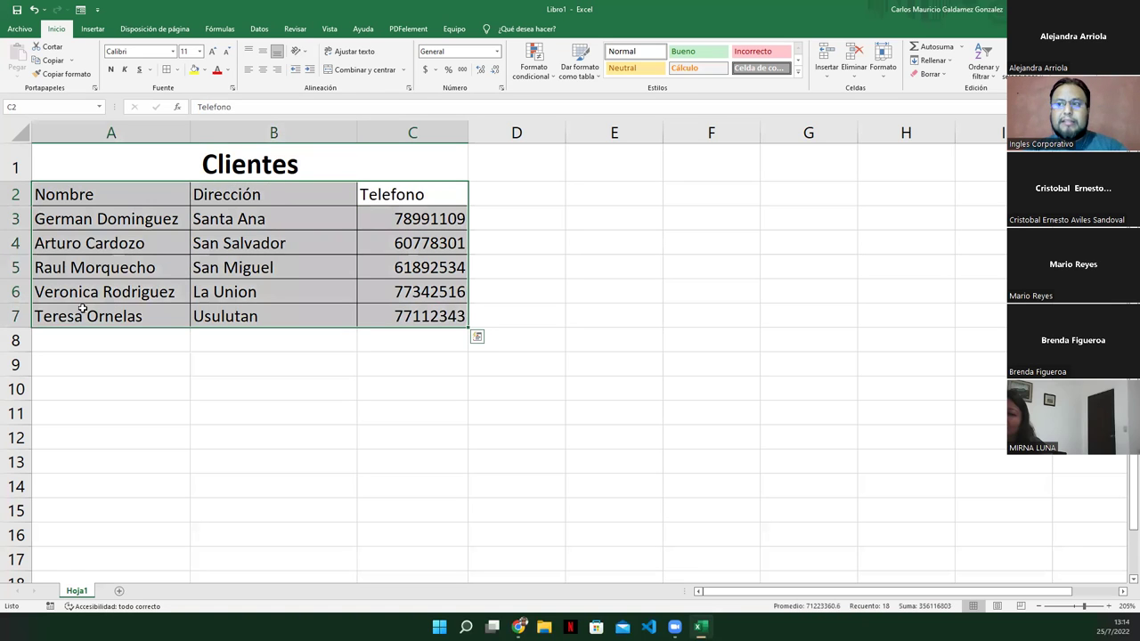
pyautogui.click(92, 224)
pyautogui.moveTo(86, 198)
pyautogui.mouseDown()
pyautogui.moveTo(400, 302)
pyautogui.moveTo(404, 314)
pyautogui.mouseUp()
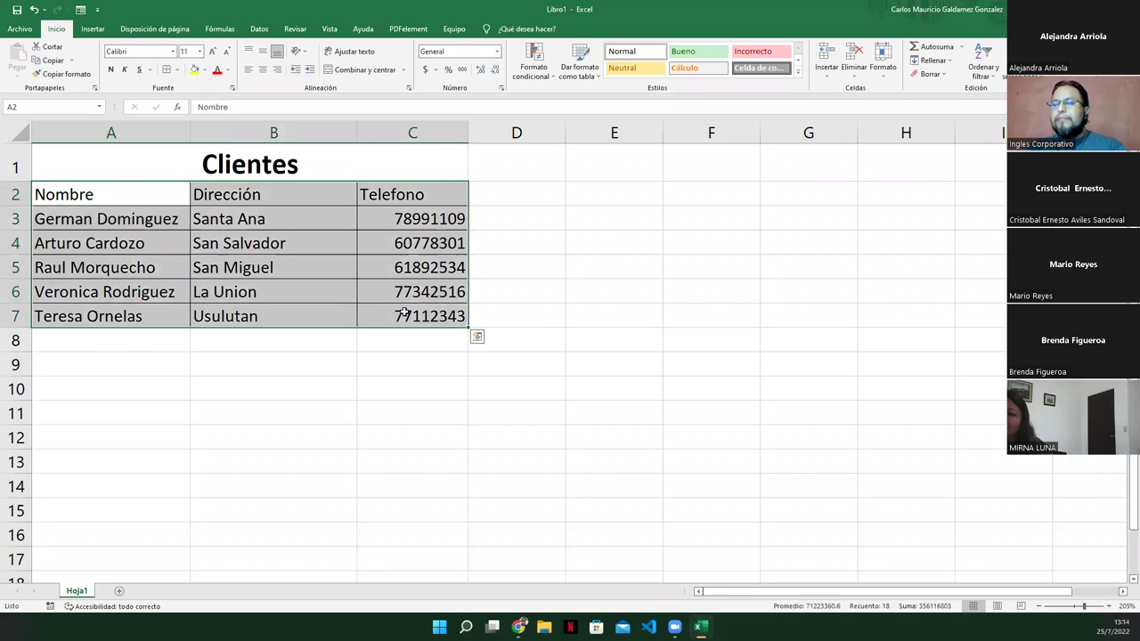
pyautogui.click(315, 290)
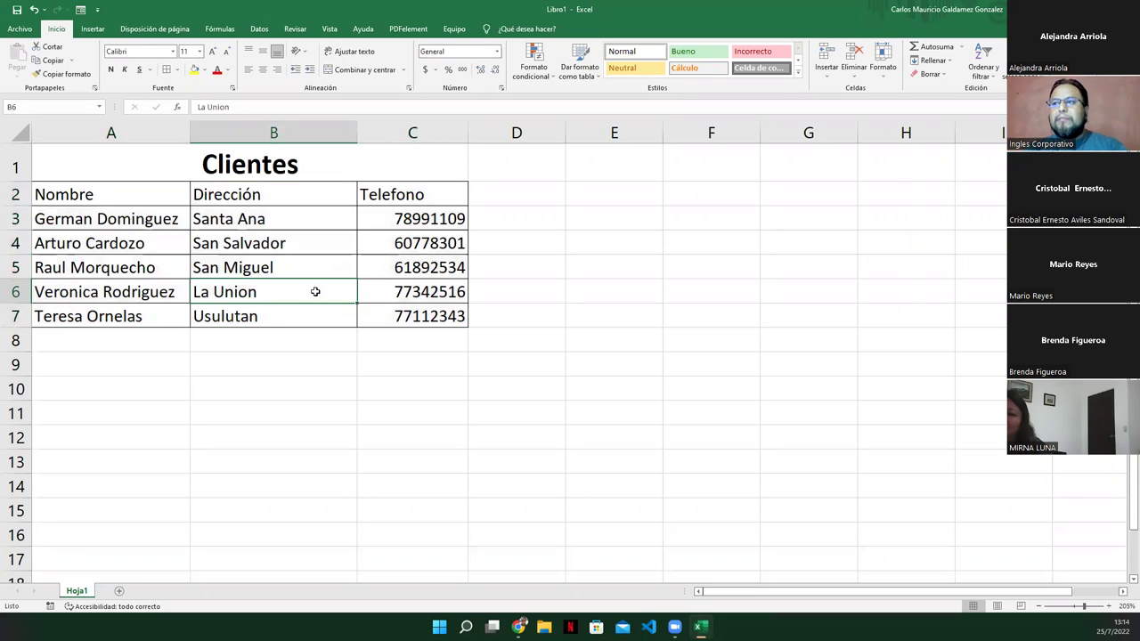
pyautogui.moveTo(152, 196)
pyautogui.mouseDown()
pyautogui.moveTo(328, 304)
pyautogui.moveTo(379, 311)
pyautogui.mouseUp()
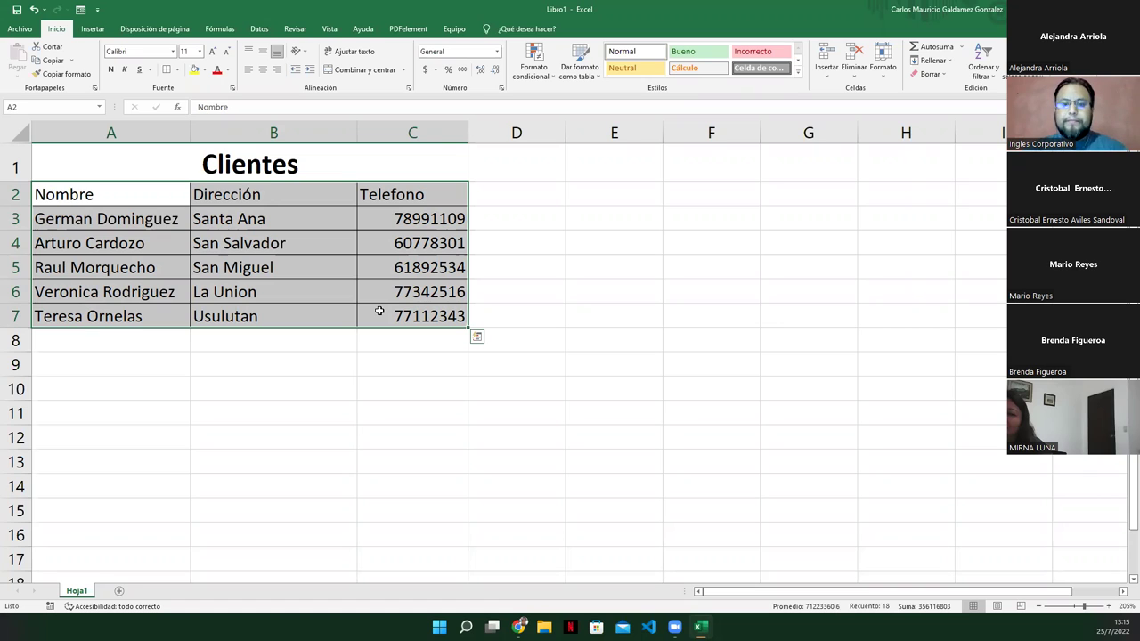
pyautogui.click(307, 314)
pyautogui.moveTo(158, 190)
pyautogui.mouseDown()
pyautogui.moveTo(412, 294)
pyautogui.moveTo(411, 314)
pyautogui.mouseUp()
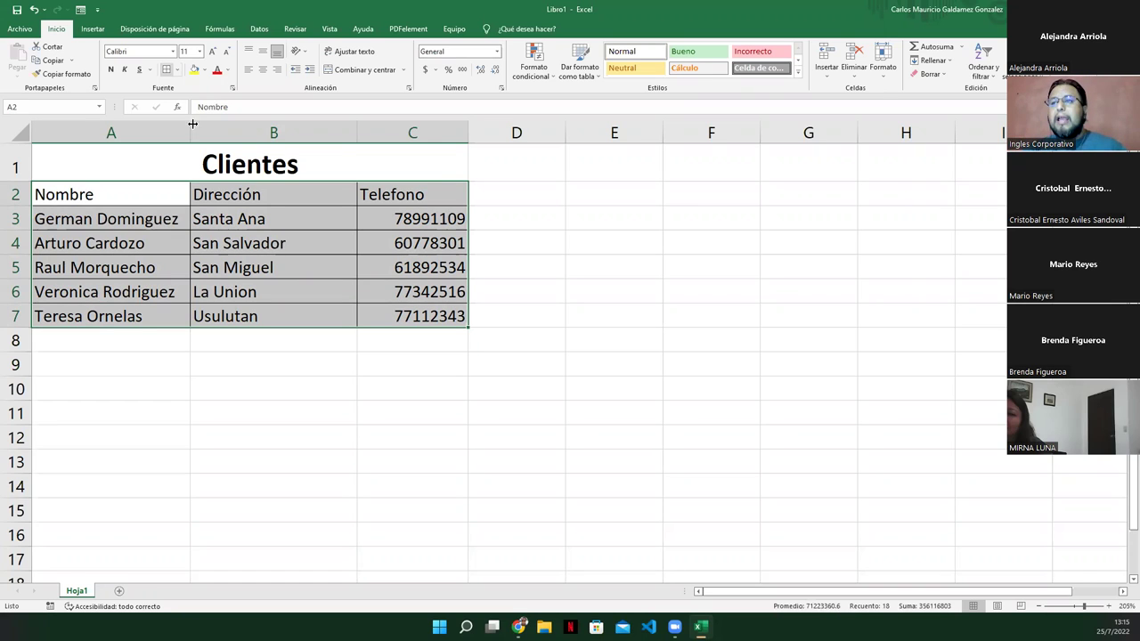
pyautogui.moveTo(140, 198); pyautogui.dragTo(367, 196)
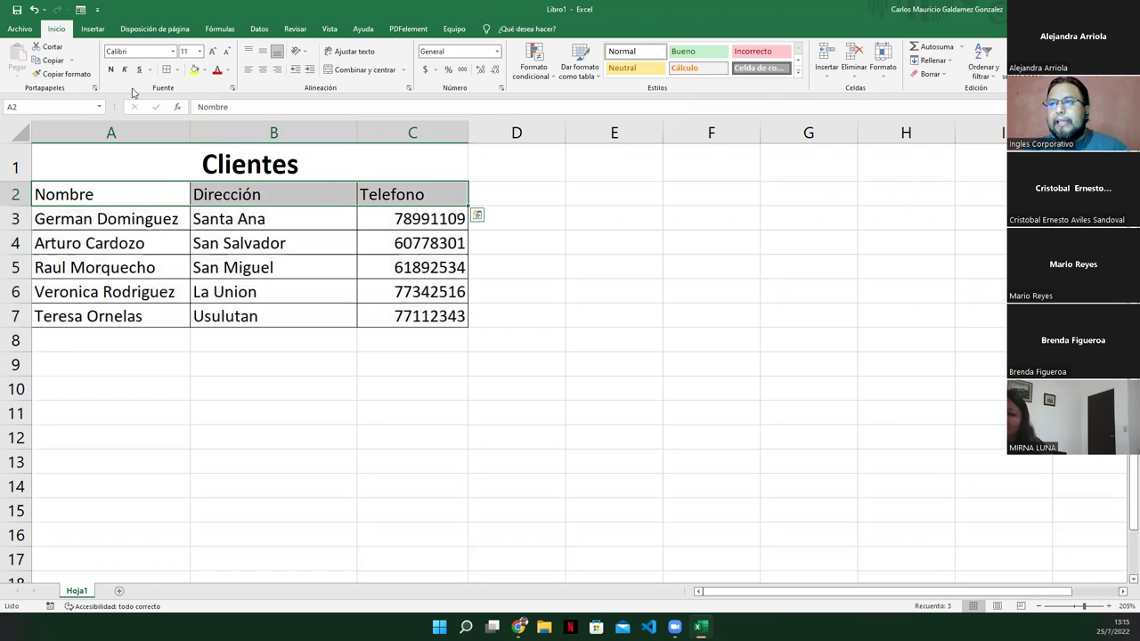
# Make the Clientes header labels bold in the Angsana New font.
pyautogui.click(110, 70)
pyautogui.click(173, 52)
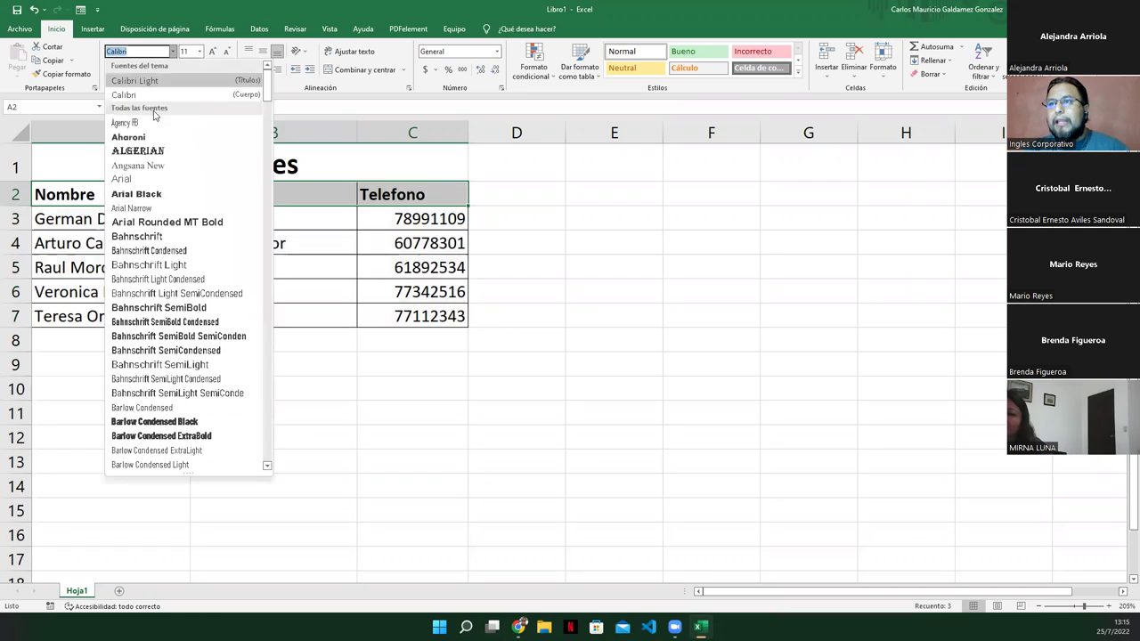
pyautogui.click(141, 165)
# Shrink the customer records in A3:C7 to font size 9.
pyautogui.moveTo(95, 222); pyautogui.dragTo(419, 319)
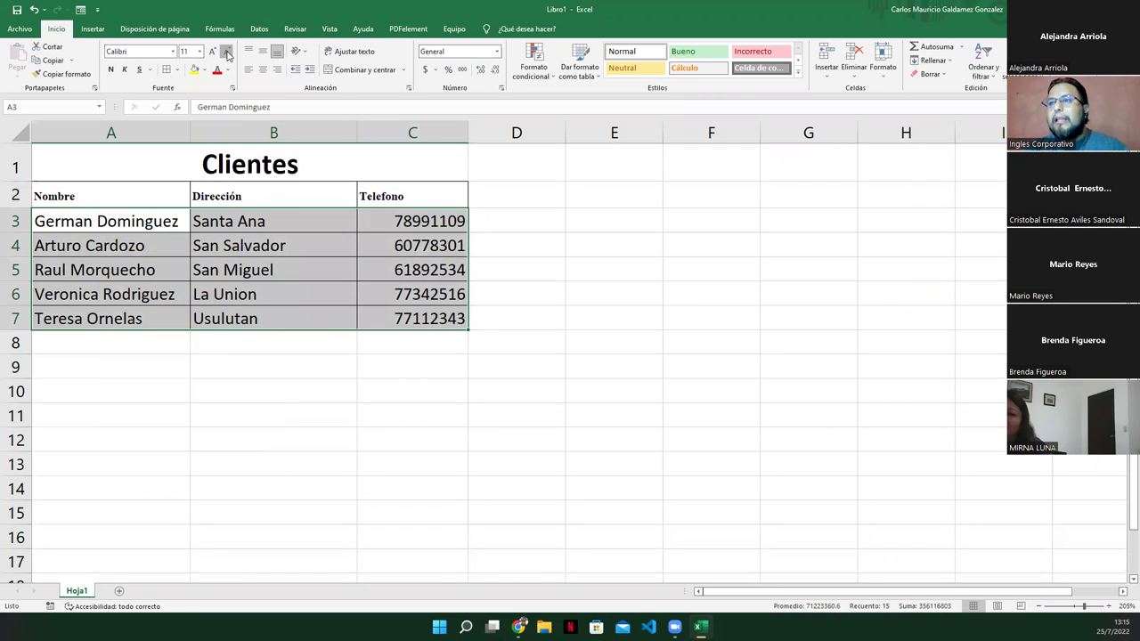
pyautogui.click(227, 53)
pyautogui.click(227, 53)
pyautogui.click(162, 221)
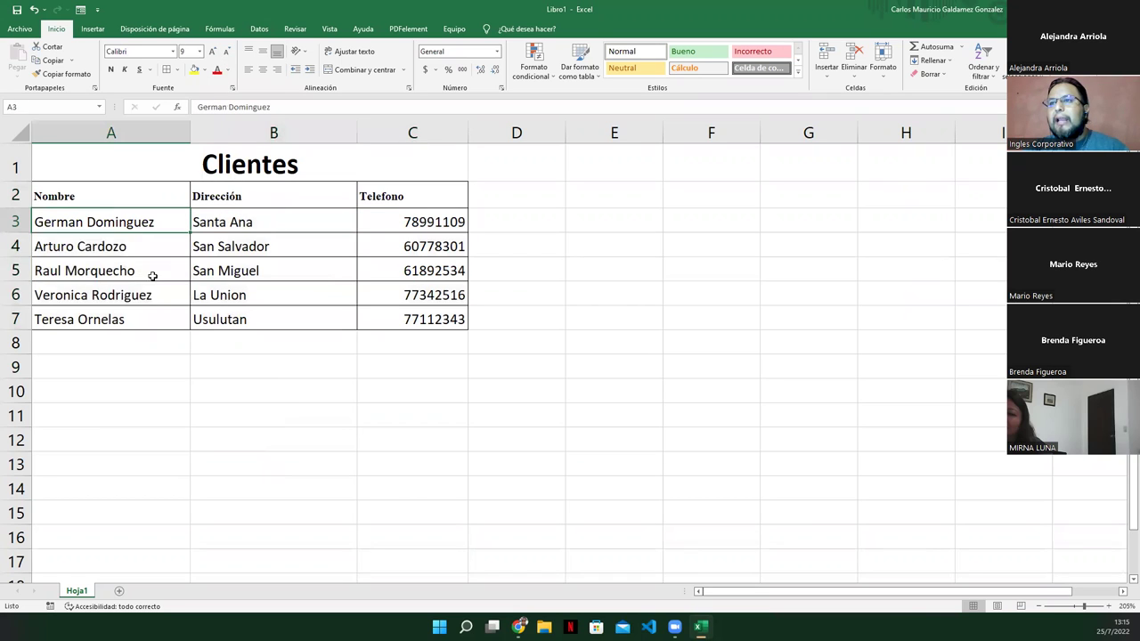
# Centre the Nombre-to-Telefono header row and enlarge it to size 12.
pyautogui.moveTo(153, 275); pyautogui.dragTo(152, 295)
pyautogui.moveTo(153, 193); pyautogui.dragTo(401, 189)
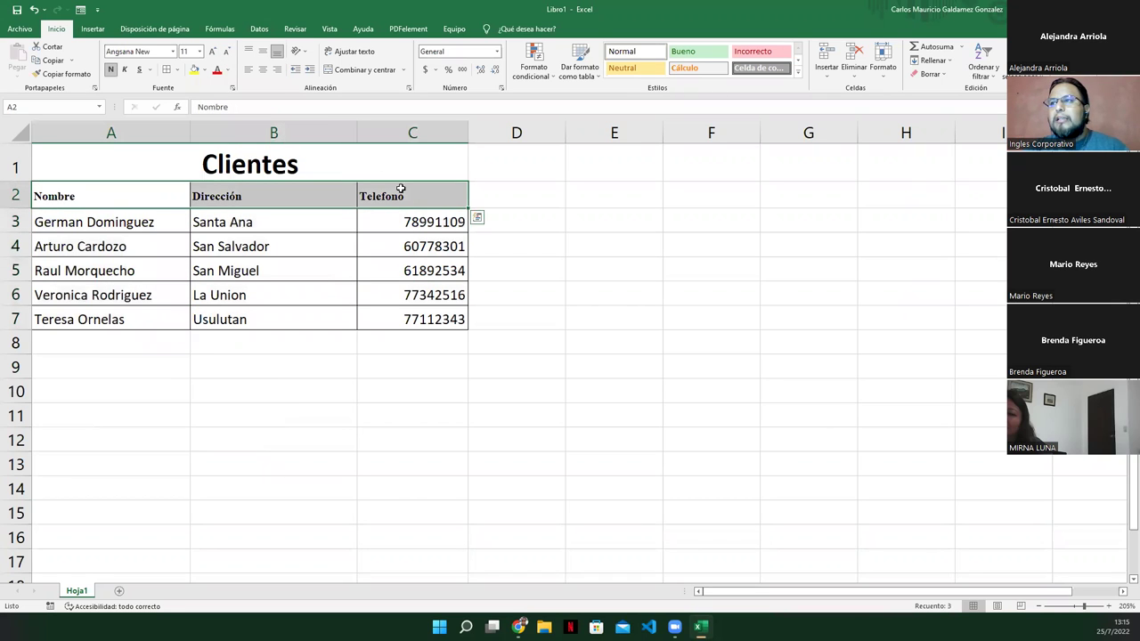
pyautogui.click(262, 70)
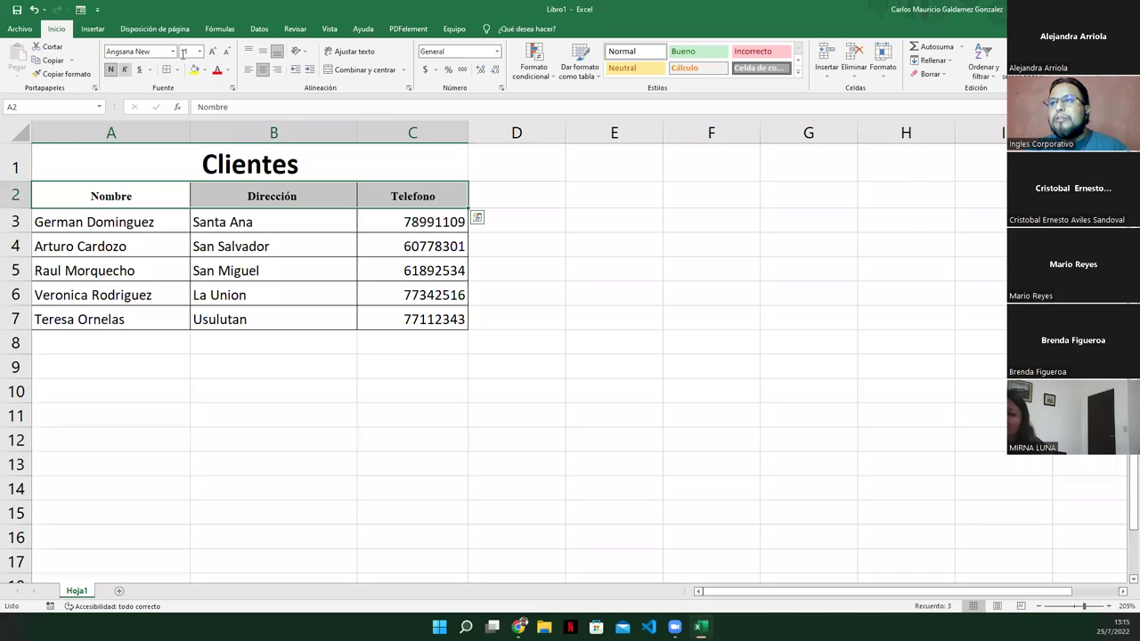
pyautogui.click(212, 51)
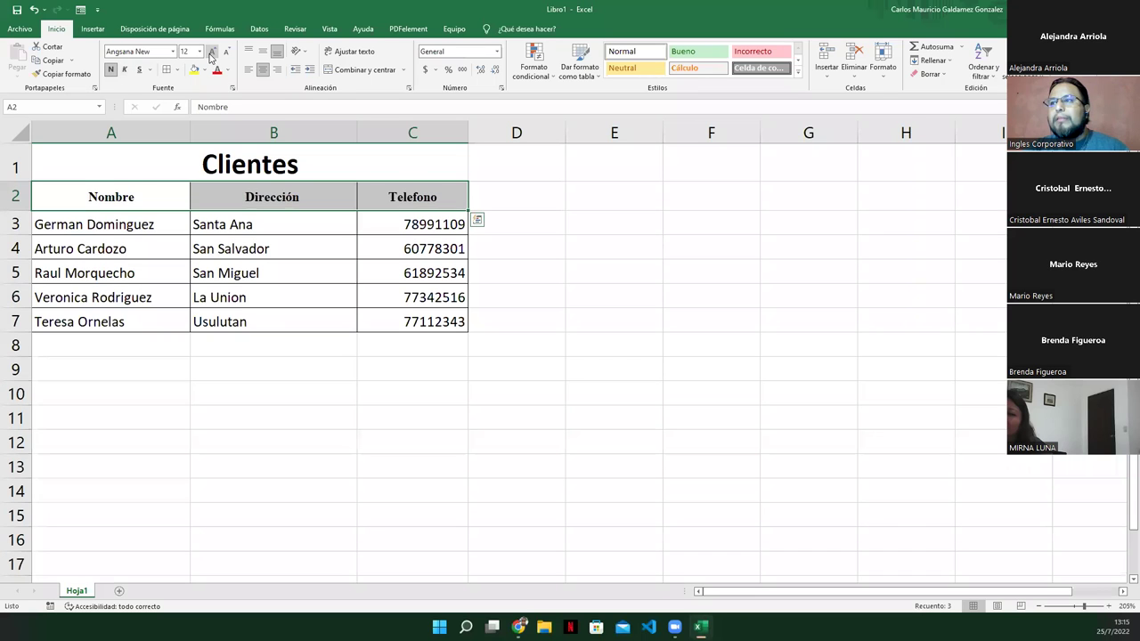
pyautogui.click(252, 246)
# Centre the phone numbers in C3:C7 and the addresses in column B.
pyautogui.moveTo(125, 224); pyautogui.dragTo(410, 324)
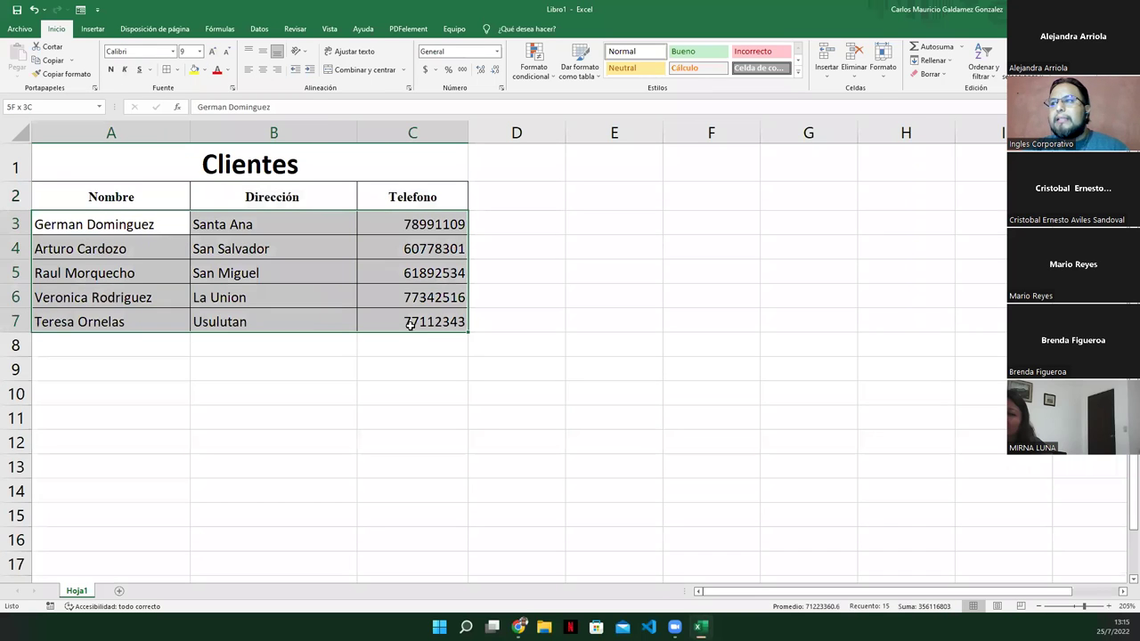
pyautogui.click(361, 305)
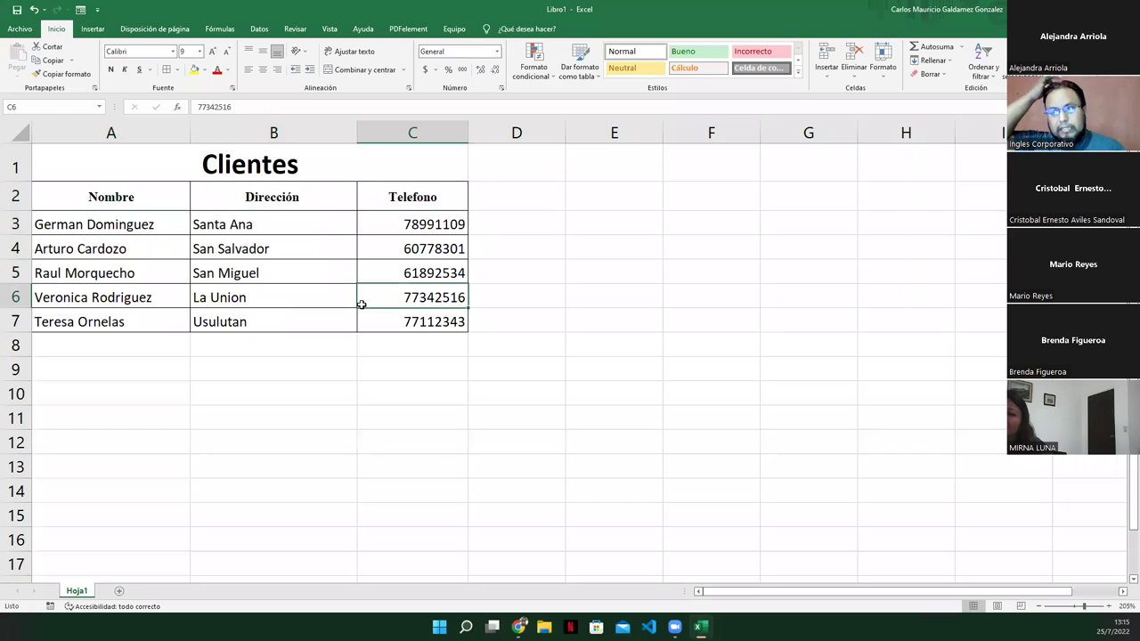
pyautogui.moveTo(431, 217); pyautogui.dragTo(410, 318)
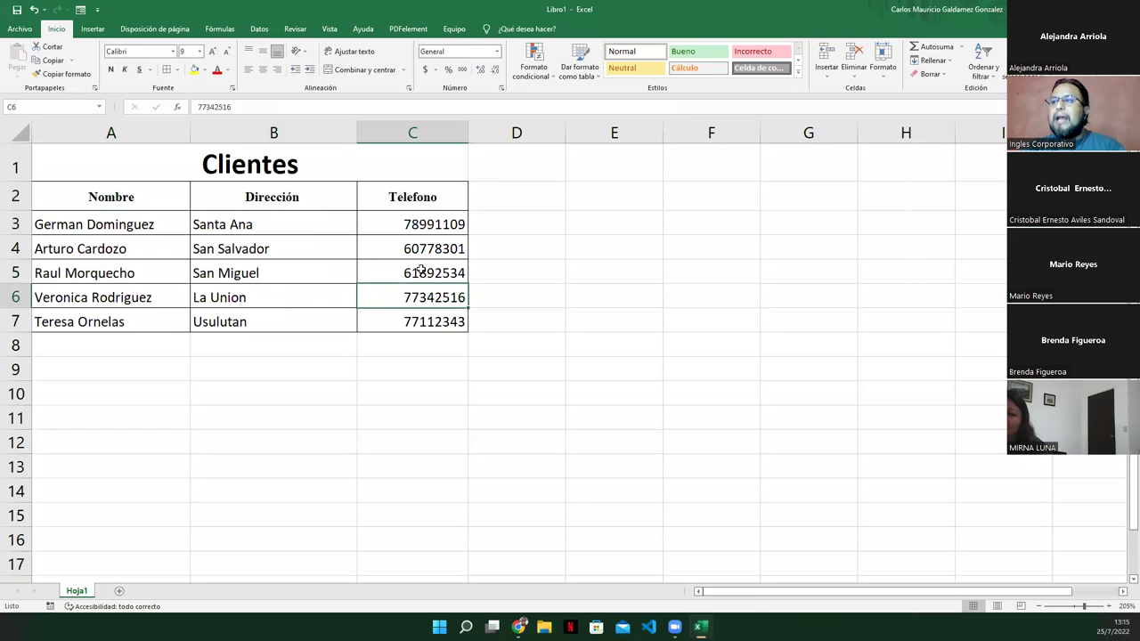
pyautogui.click(263, 70)
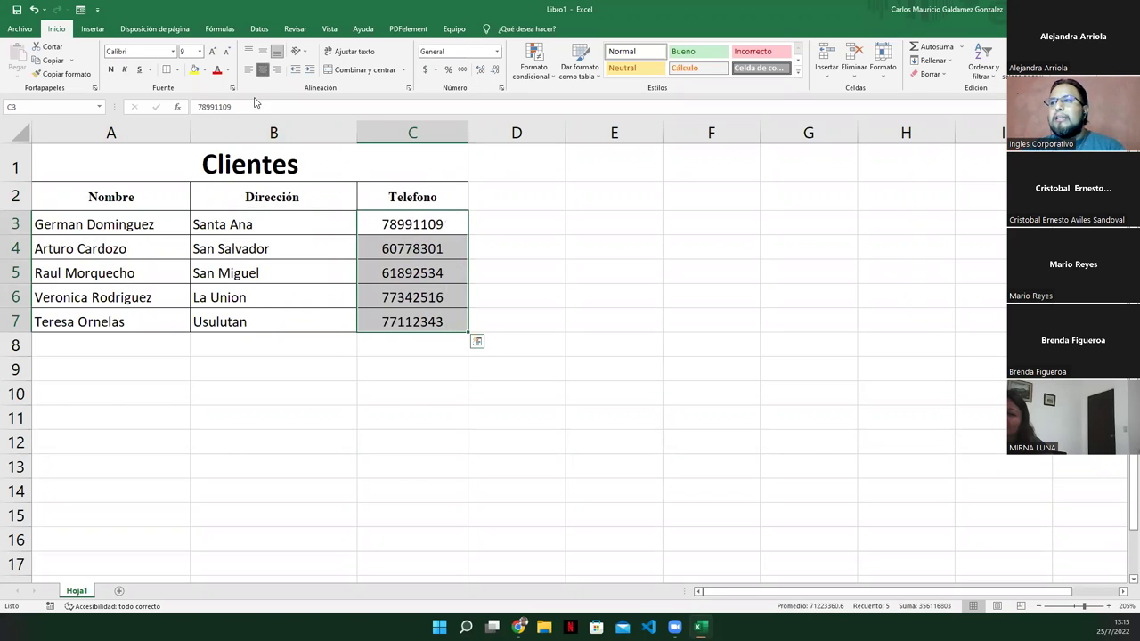
pyautogui.moveTo(253, 226)
pyautogui.mouseDown()
pyautogui.moveTo(247, 302)
pyautogui.moveTo(265, 322)
pyautogui.mouseUp()
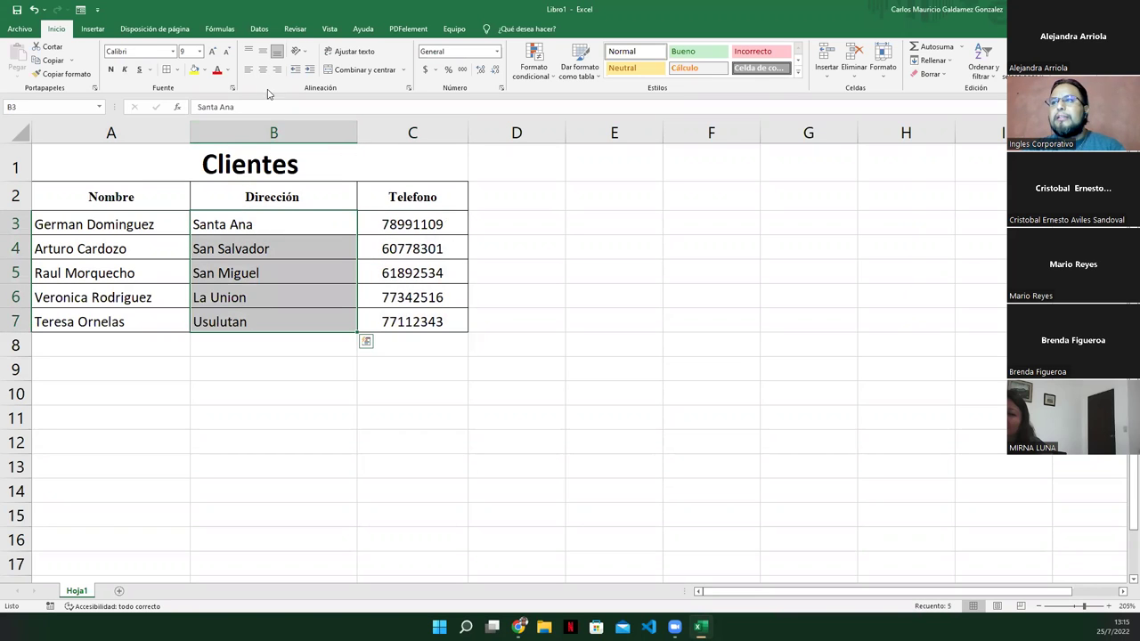
pyautogui.click(263, 70)
pyautogui.click(272, 249)
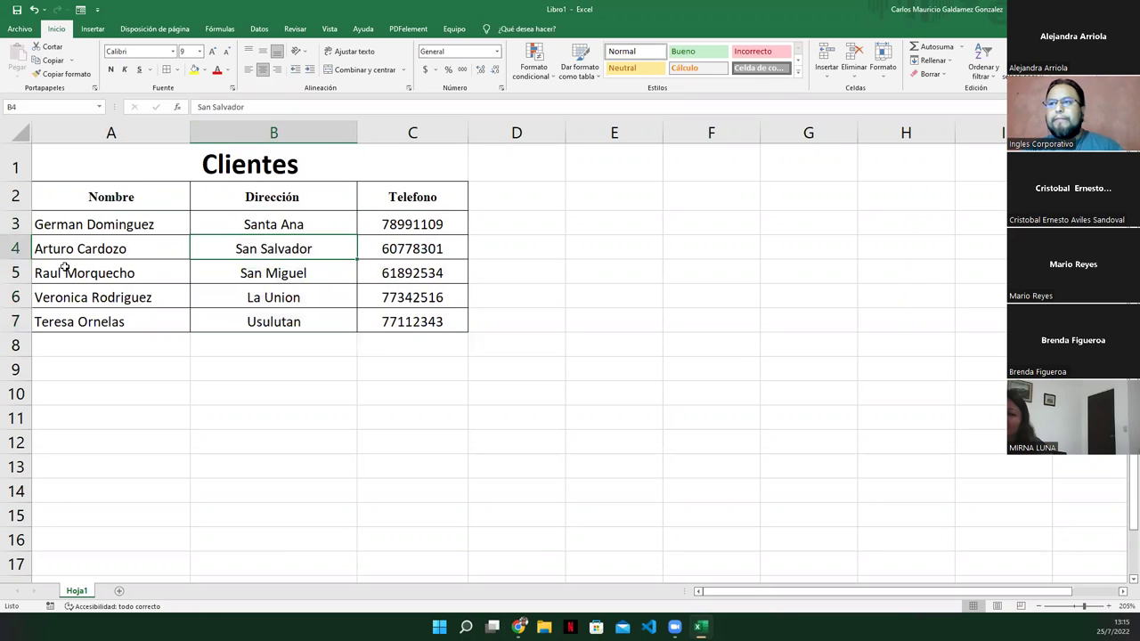
pyautogui.moveTo(142, 196); pyautogui.dragTo(392, 319)
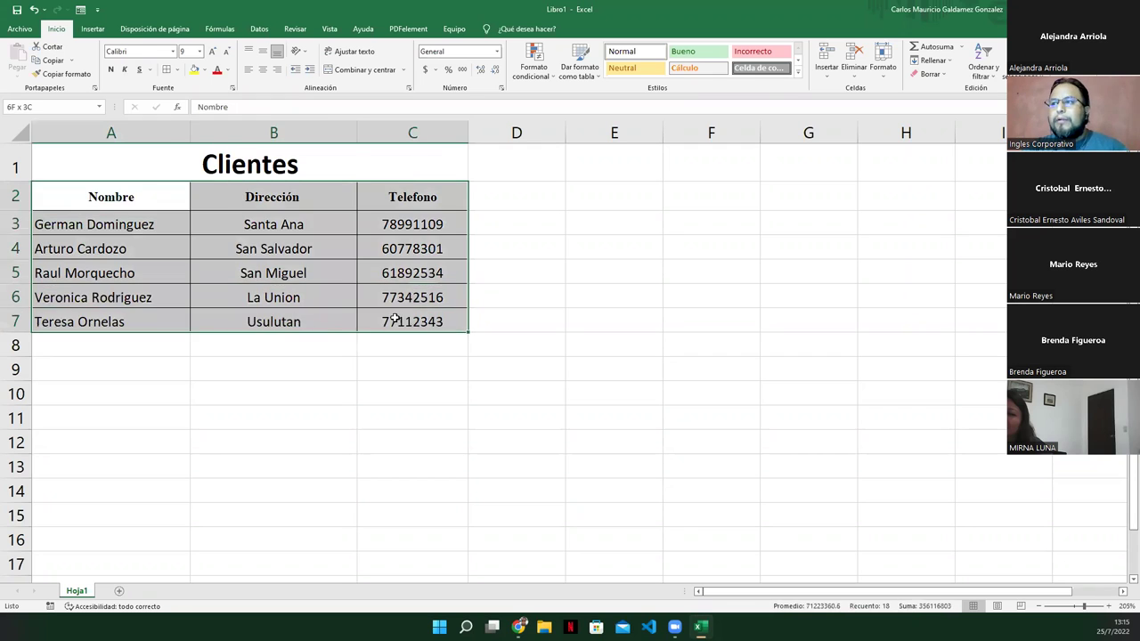
pyautogui.hotkey('ctrl', 'p')
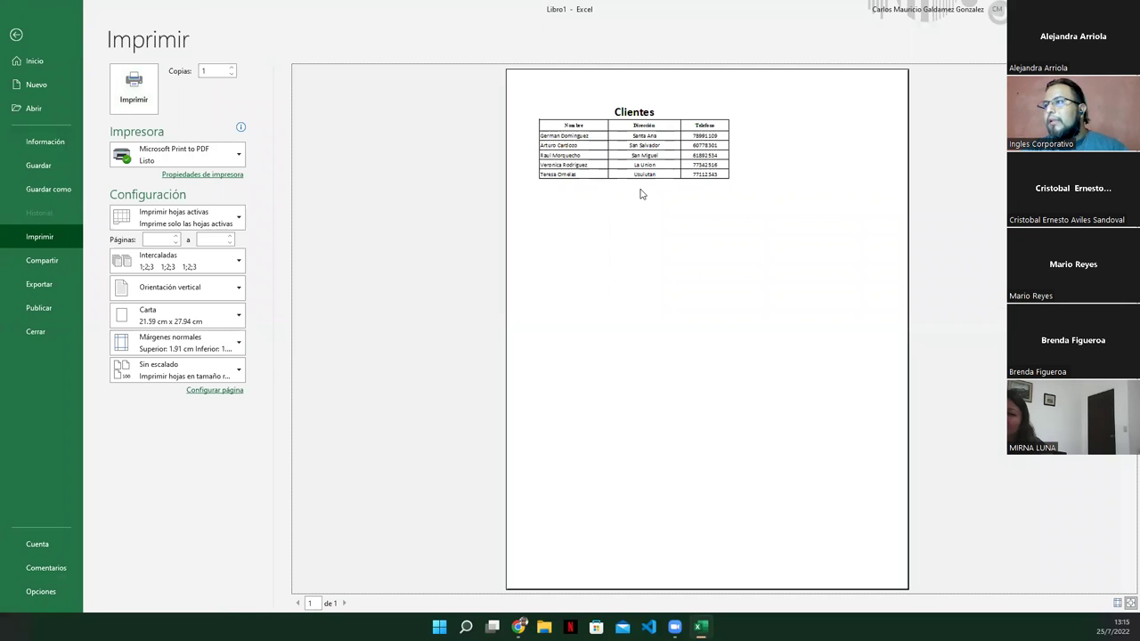
pyautogui.click(1118, 603)
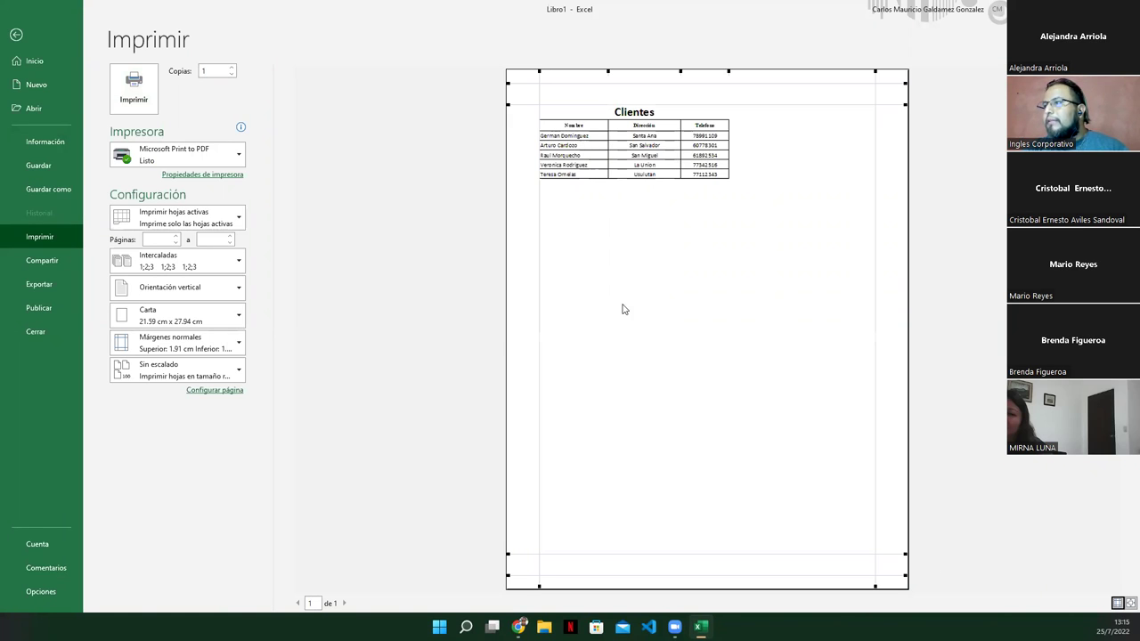
pyautogui.scroll(1, 638, 214)
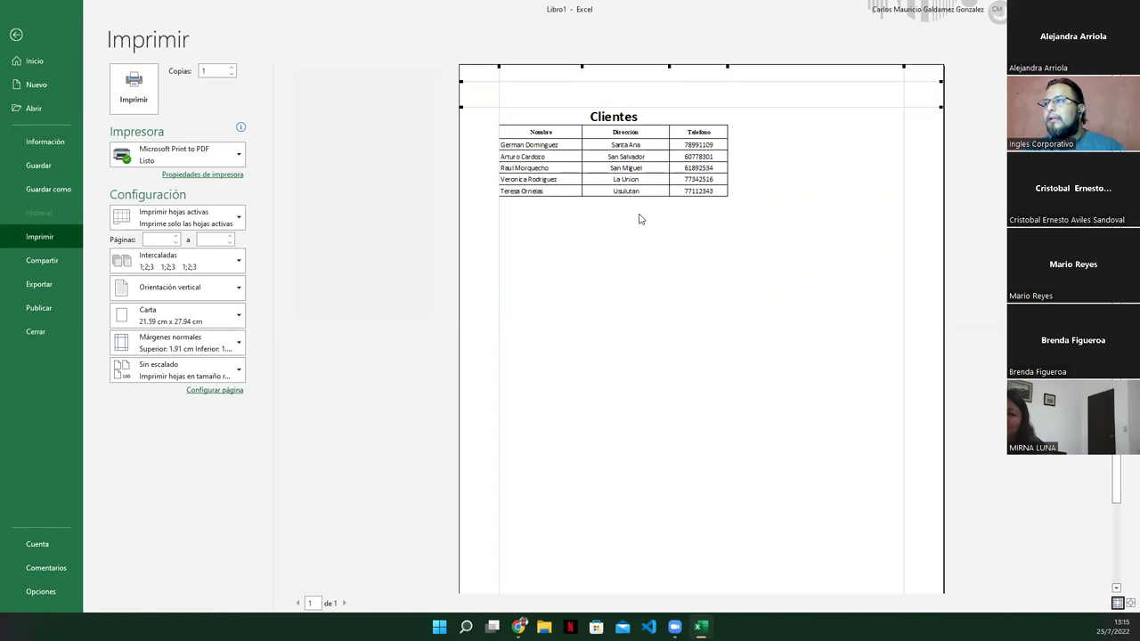
pyautogui.click(666, 273)
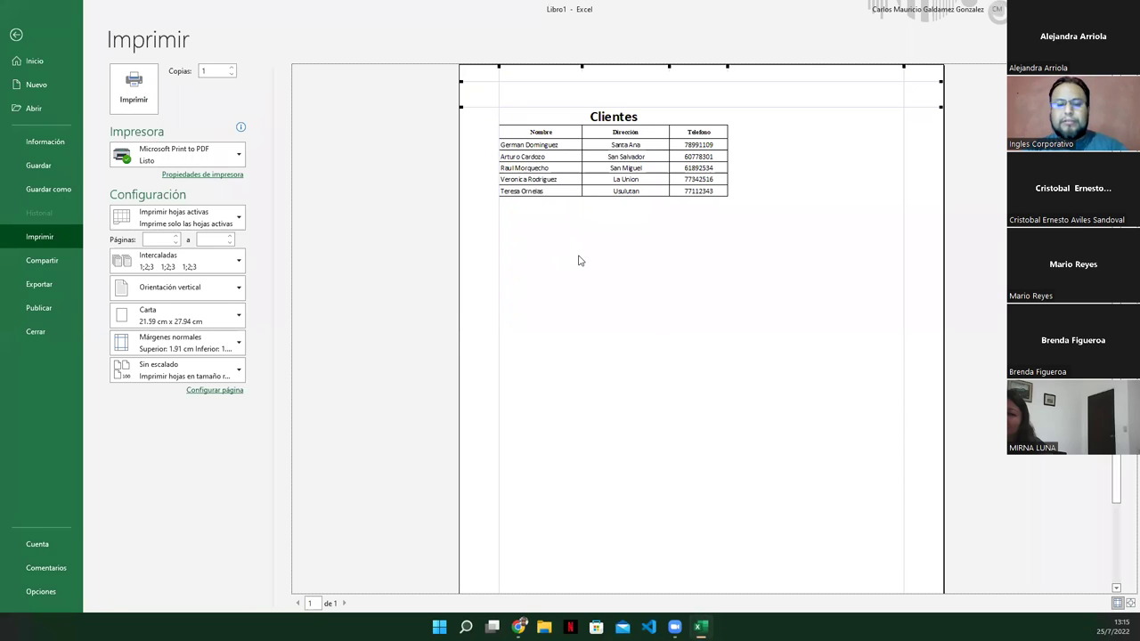
pyautogui.press('Escape')
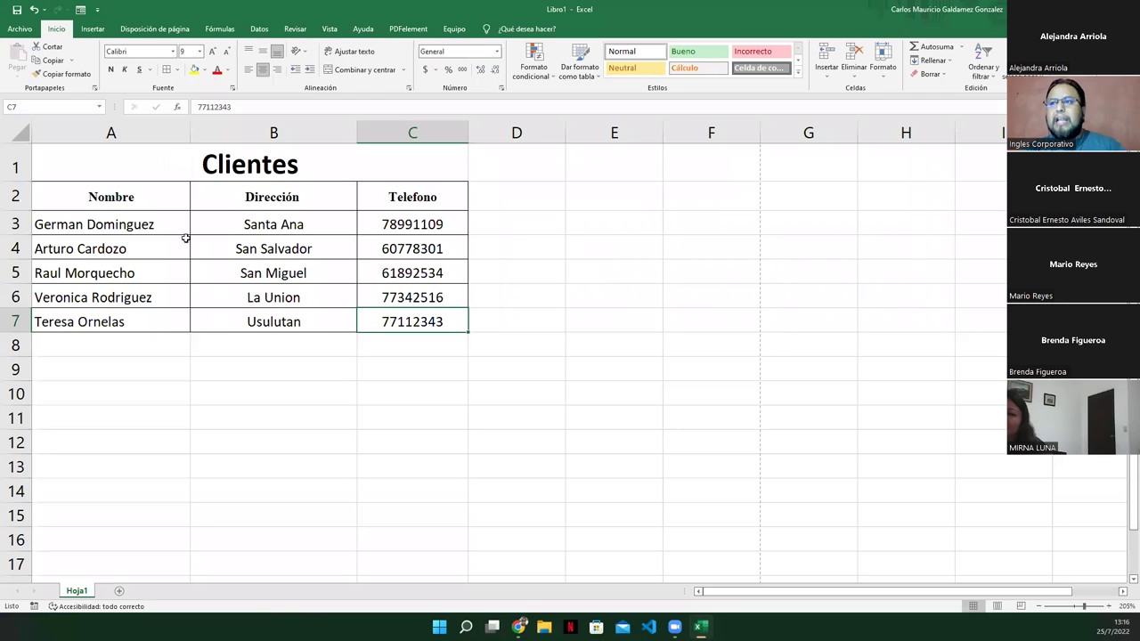
# Apply Sin borde to A2:C7 and confirm in print preview that no lines print.
pyautogui.moveTo(133, 197); pyautogui.dragTo(383, 321)
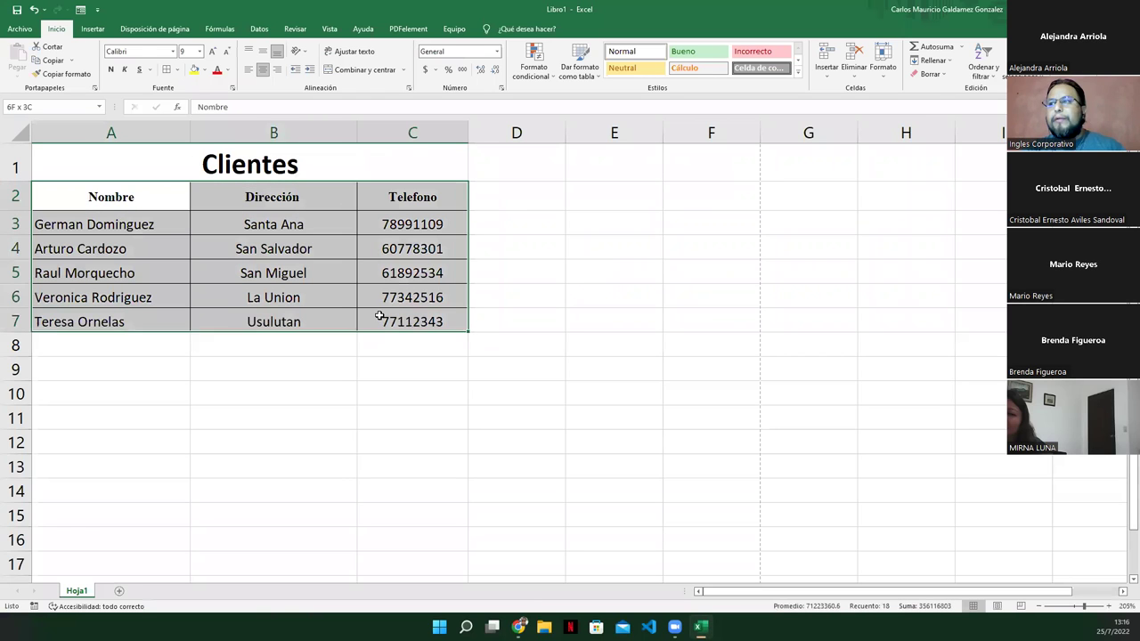
pyautogui.click(177, 70)
pyautogui.click(195, 159)
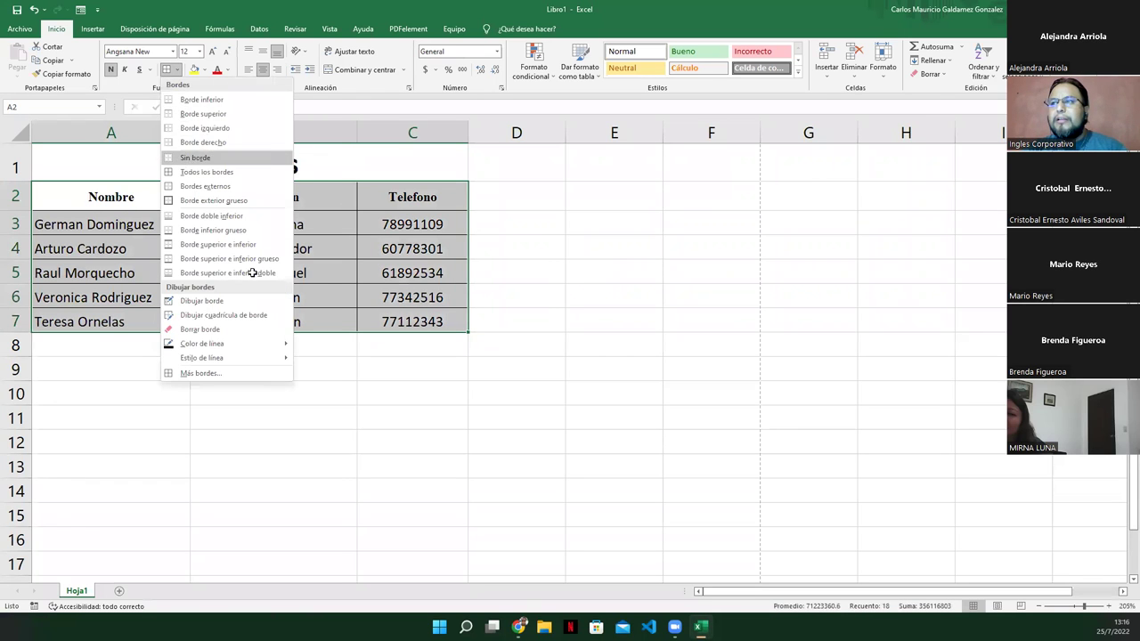
pyautogui.click(311, 442)
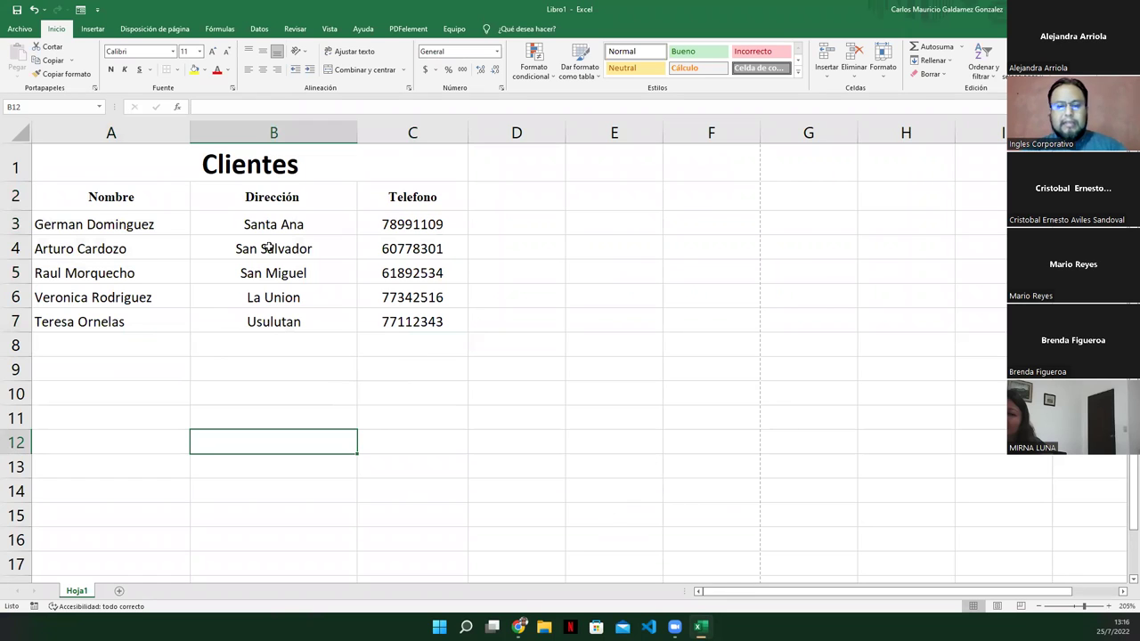
pyautogui.hotkey('ctrl', 'p')
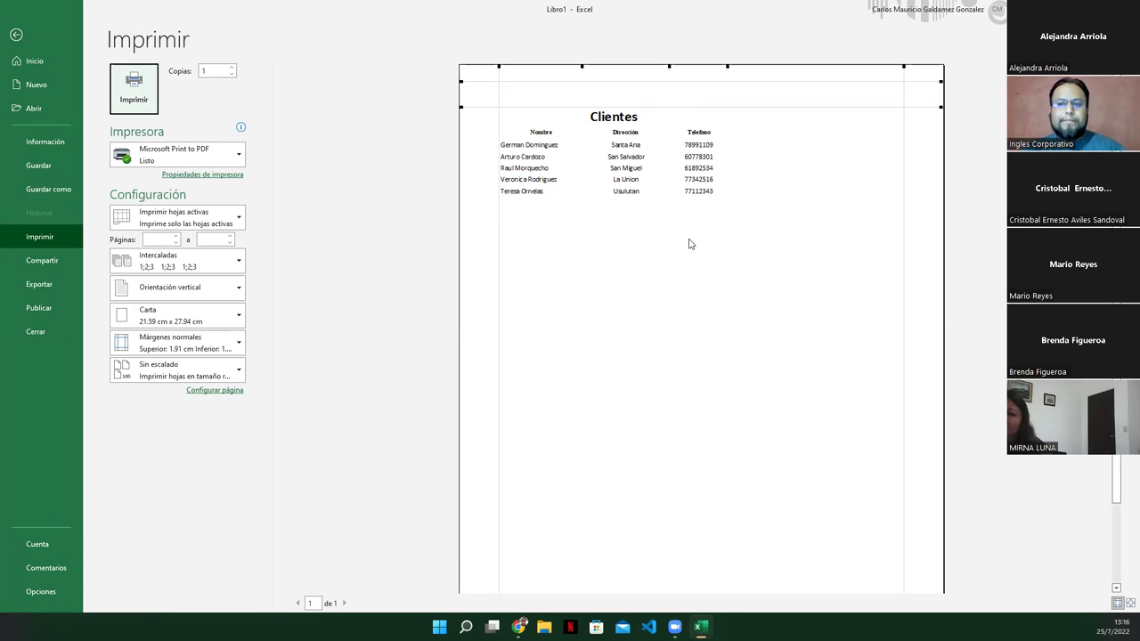
pyautogui.press('Escape')
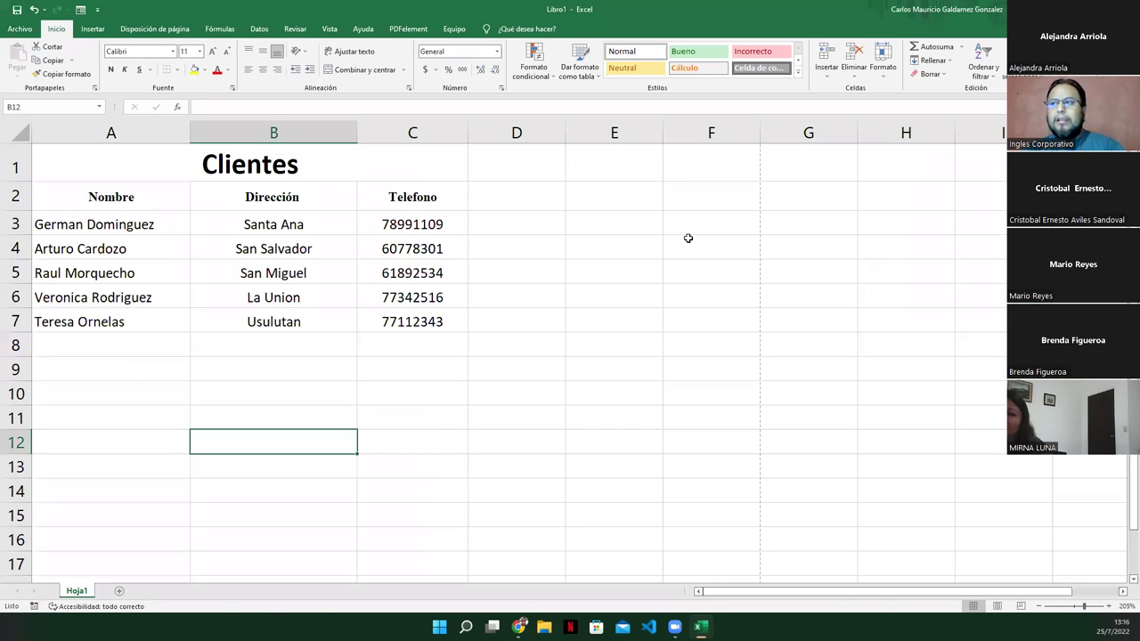
# Frame the A2:C7 table with Borde exterior grueso, a thick outside border.
pyautogui.moveTo(280, 277); pyautogui.dragTo(279, 288)
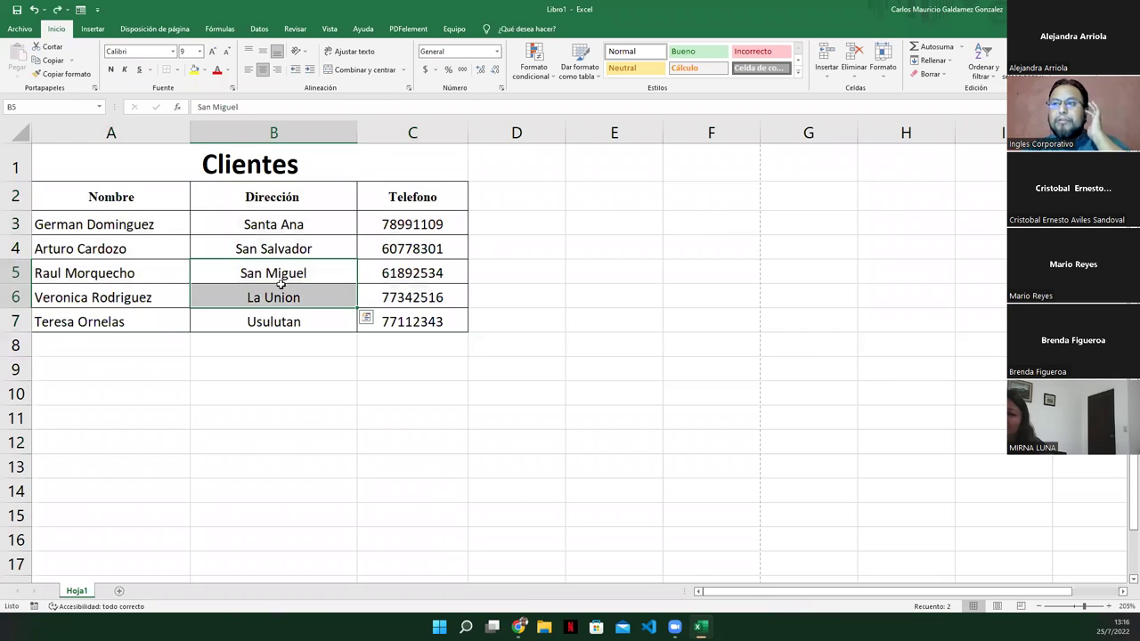
pyautogui.click(281, 285)
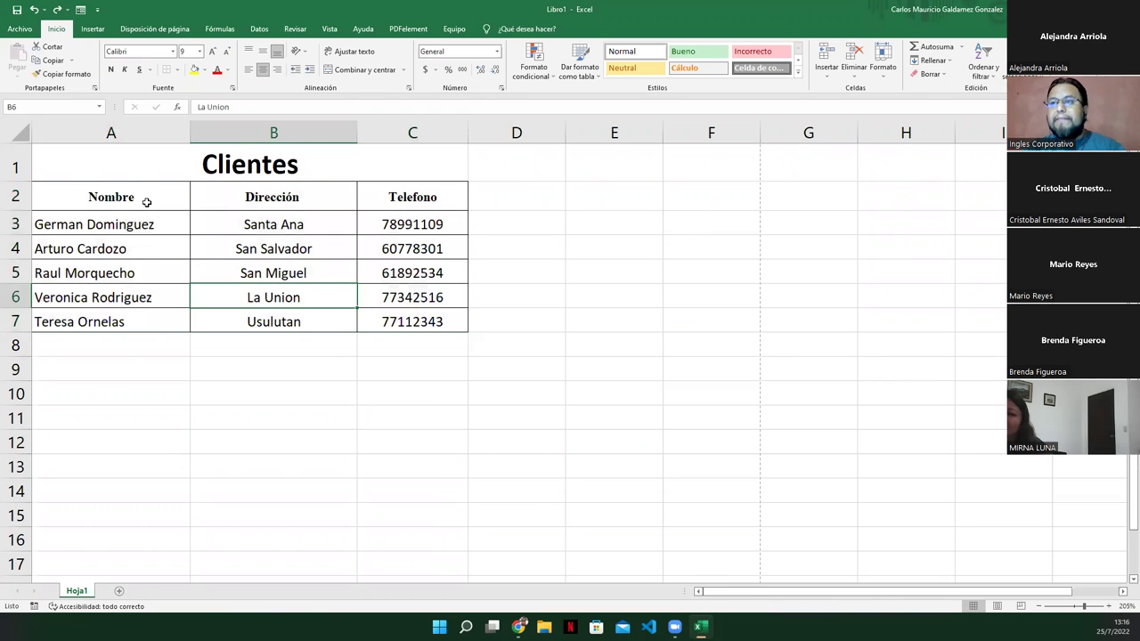
pyautogui.moveTo(146, 202); pyautogui.dragTo(376, 316)
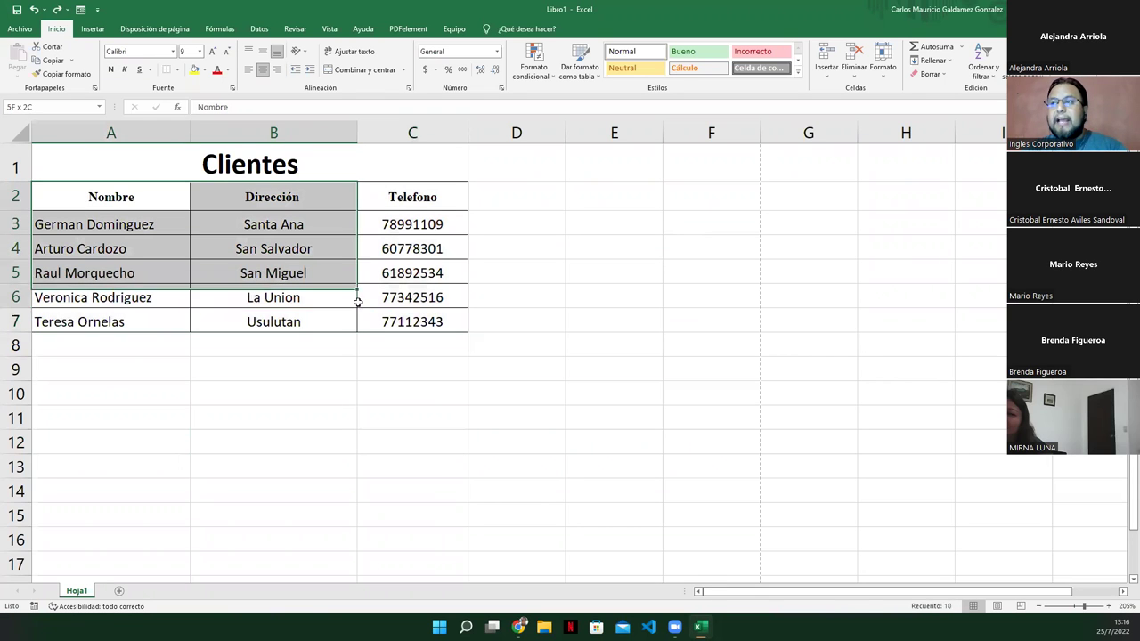
pyautogui.click(177, 69)
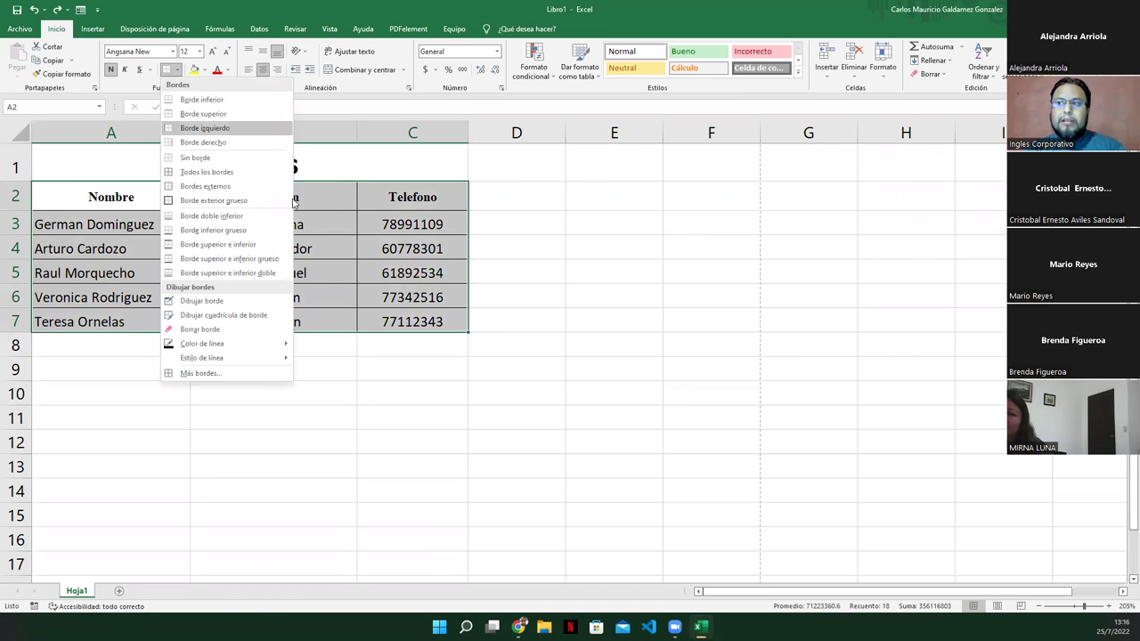
pyautogui.click(314, 244)
pyautogui.click(177, 72)
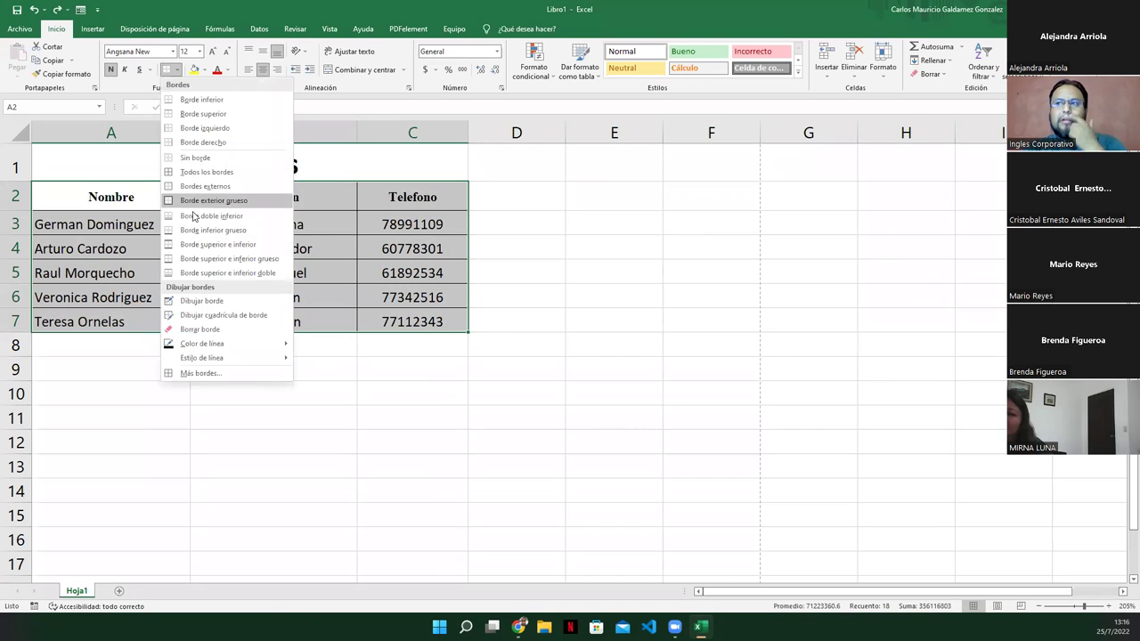
pyautogui.click(125, 254)
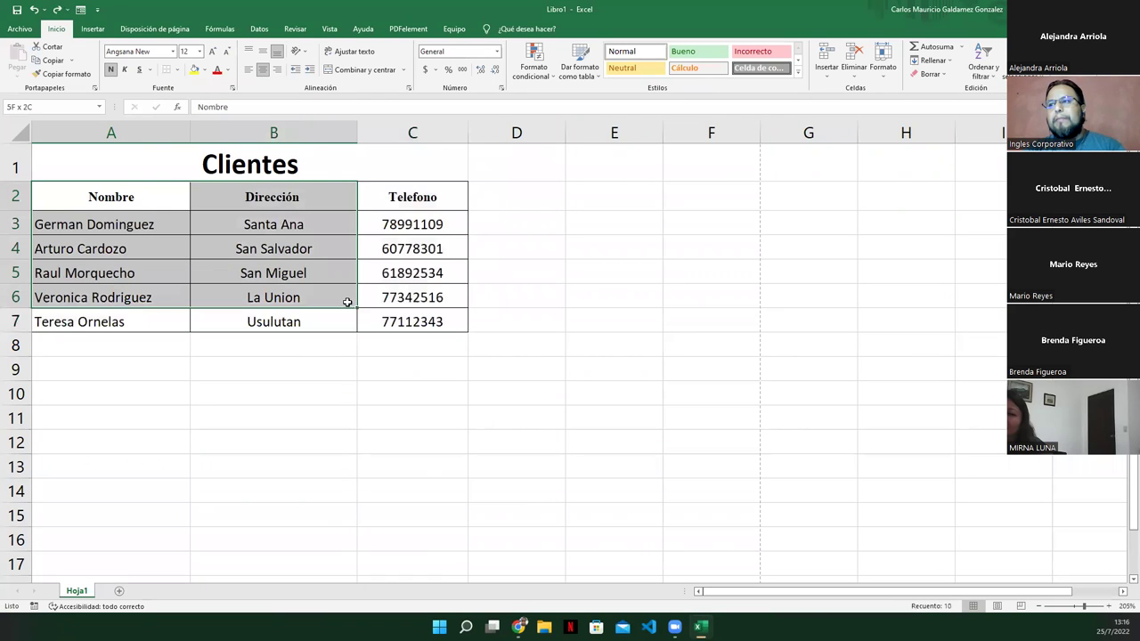
pyautogui.click(179, 72)
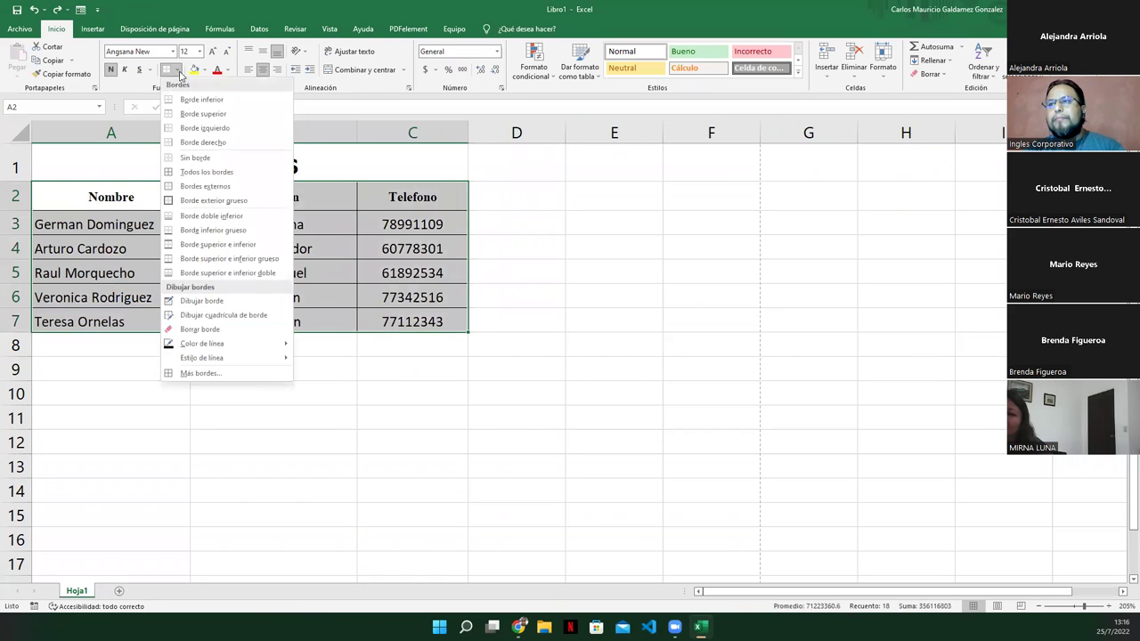
pyautogui.click(229, 203)
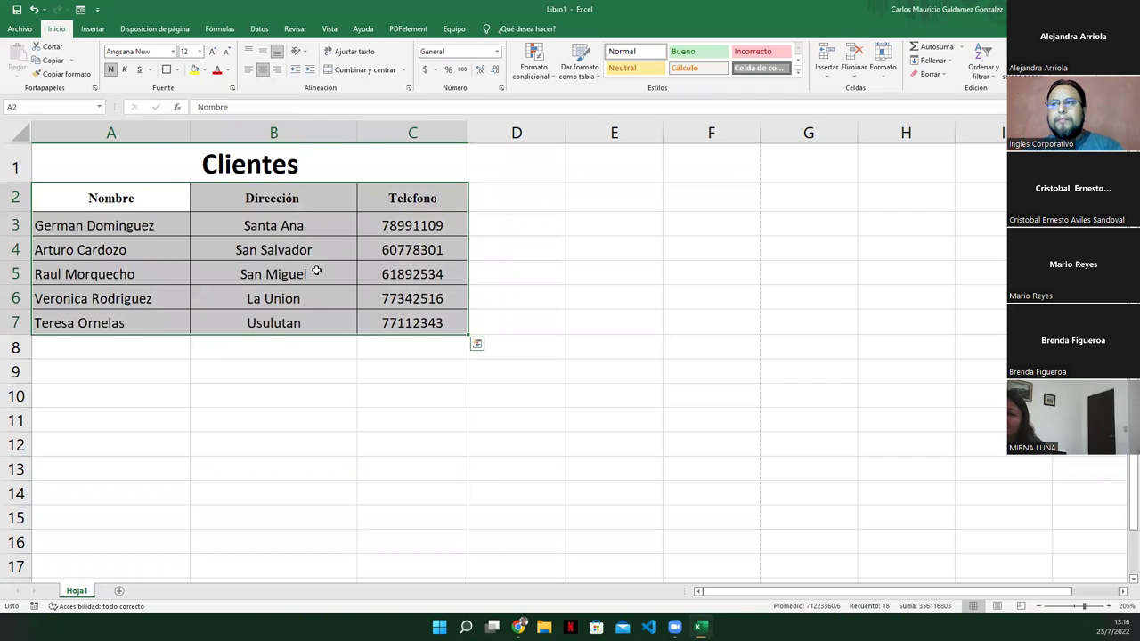
pyautogui.click(285, 274)
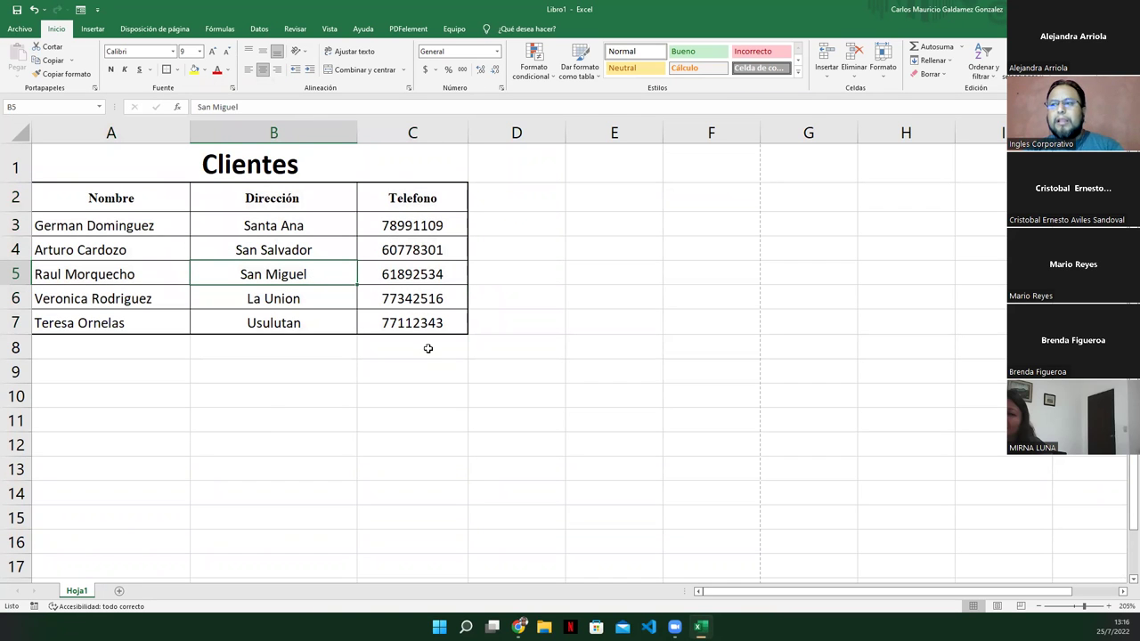
pyautogui.keyDown('ctrl'); pyautogui.scroll(3, 376, 358); pyautogui.keyUp('ctrl')
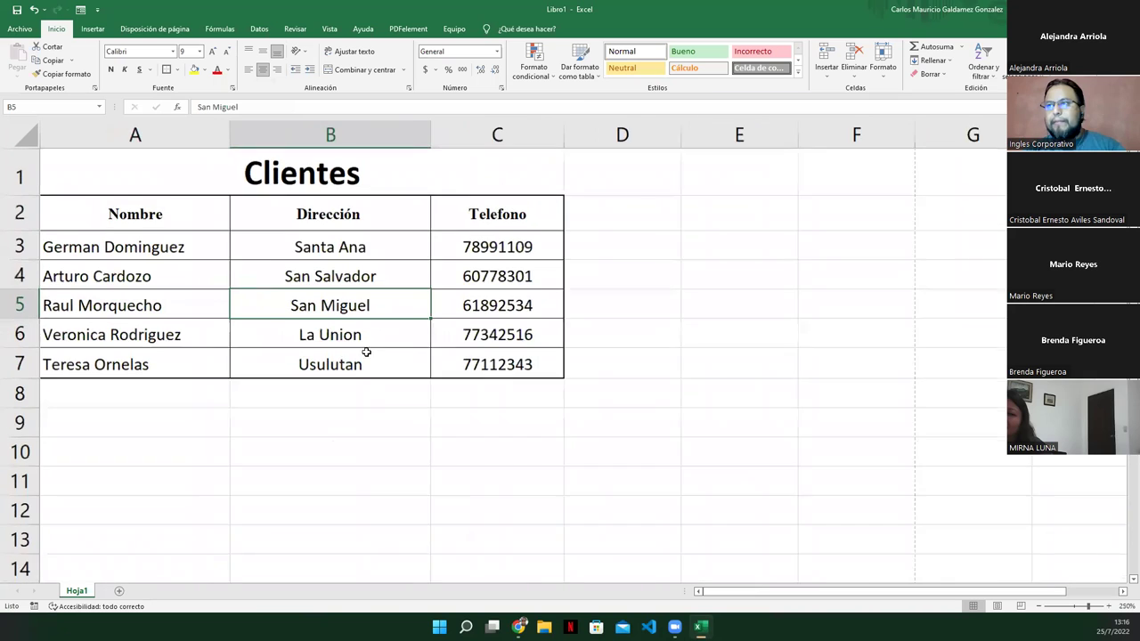
pyautogui.moveTo(98, 201); pyautogui.dragTo(481, 365)
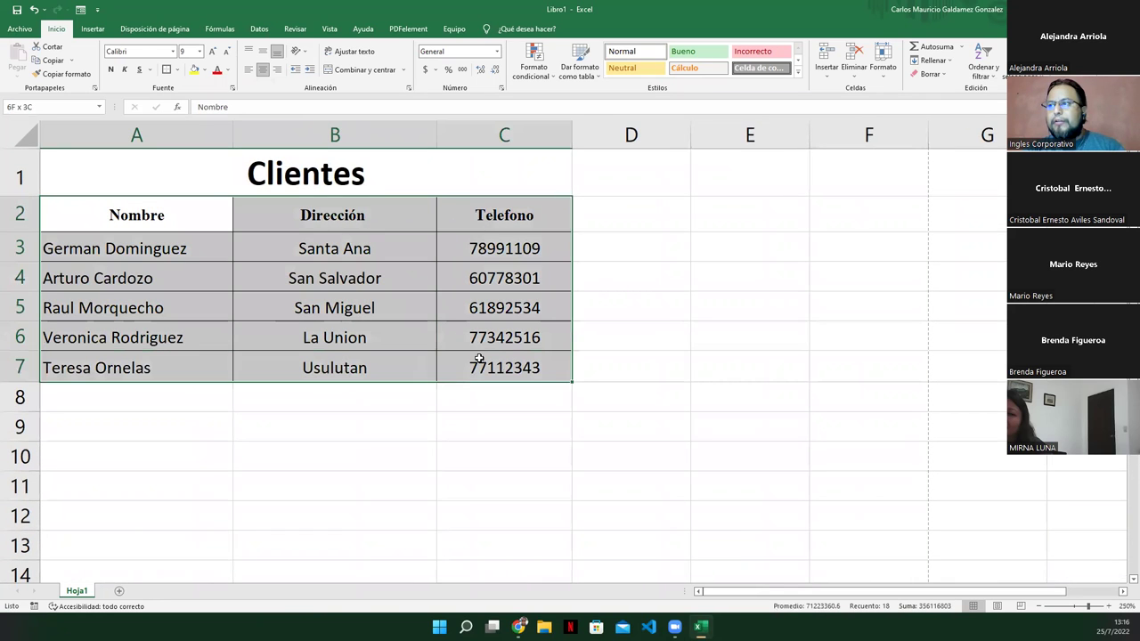
# Choose orange as the border line colour and draw the table's lines with it.
pyautogui.click(176, 69)
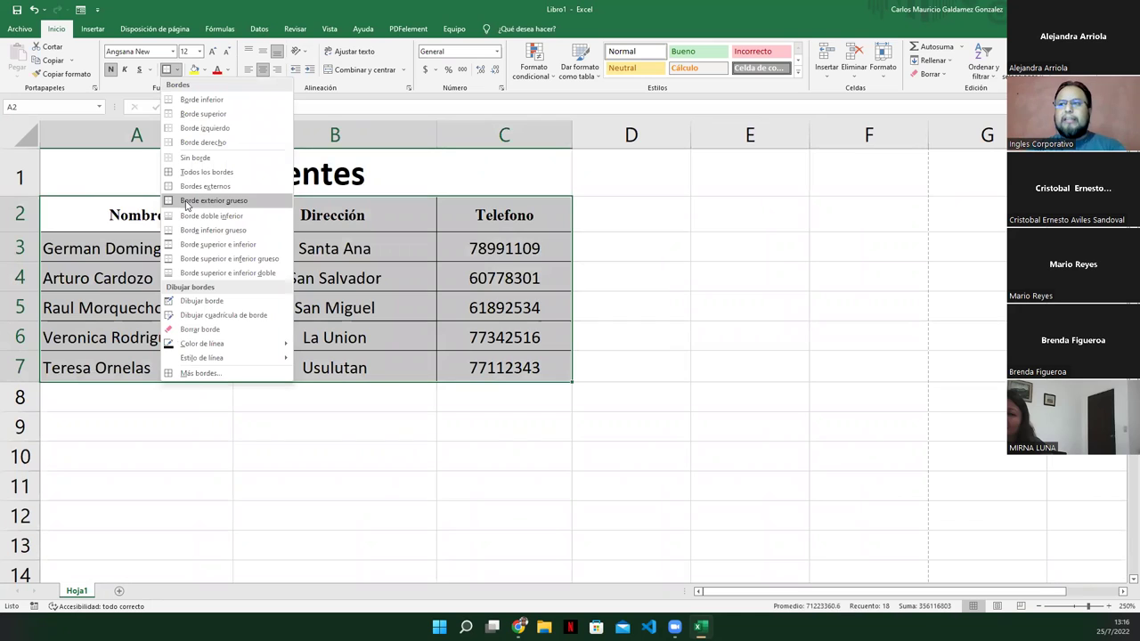
pyautogui.moveTo(264, 356)
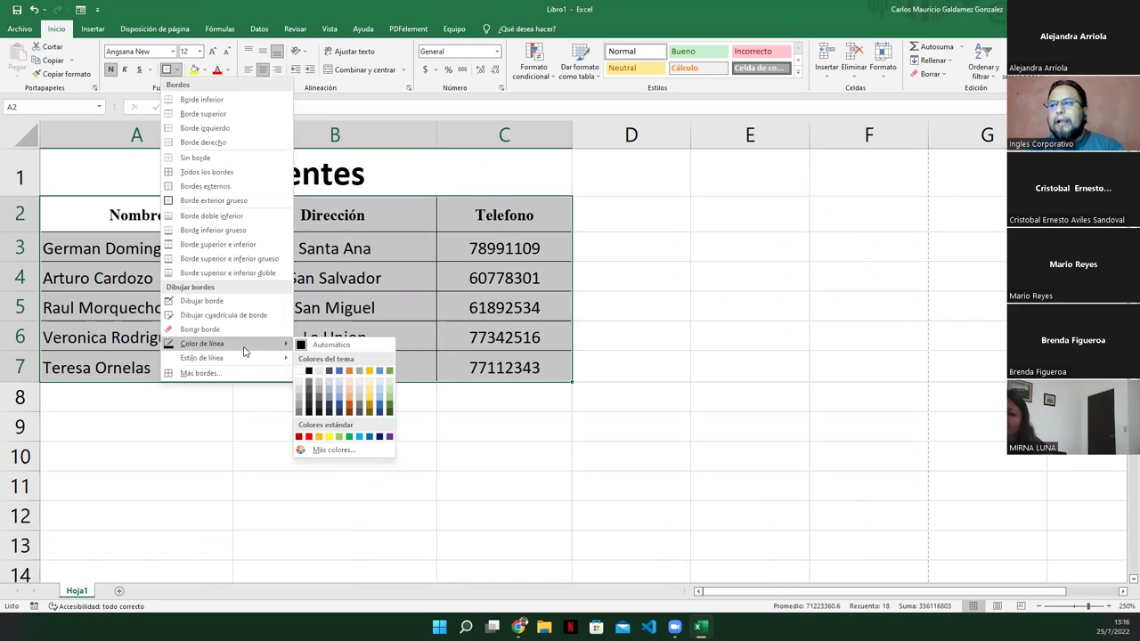
pyautogui.click(349, 406)
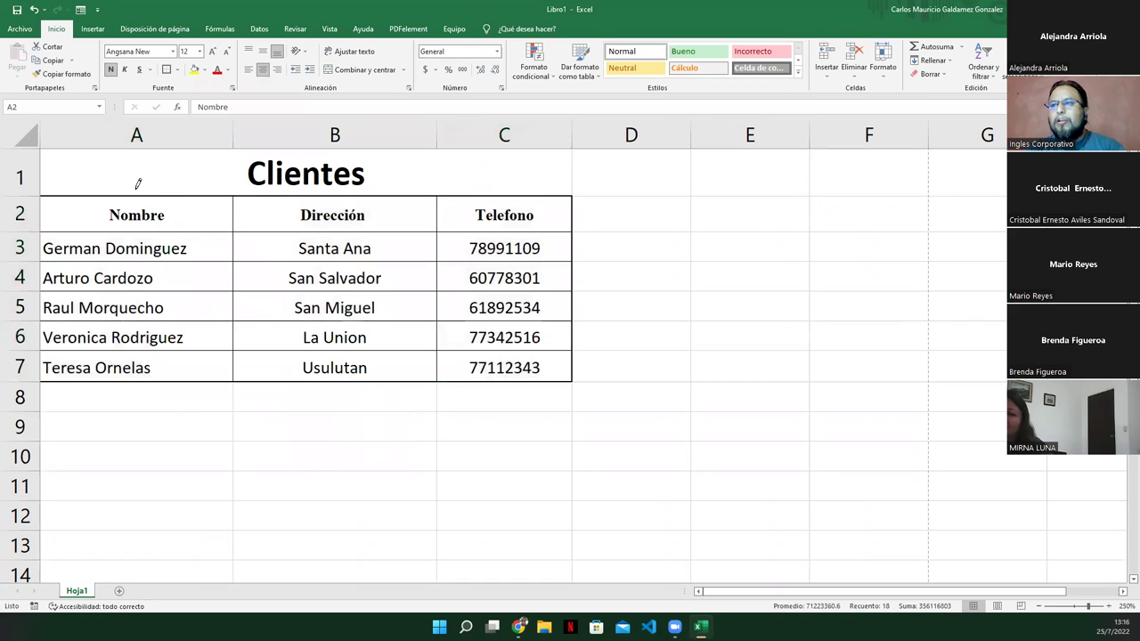
pyautogui.moveTo(574, 199)
pyautogui.mouseDown()
pyautogui.moveTo(561, 370)
pyautogui.moveTo(39, 380)
pyautogui.mouseUp()
pyautogui.press('Escape')
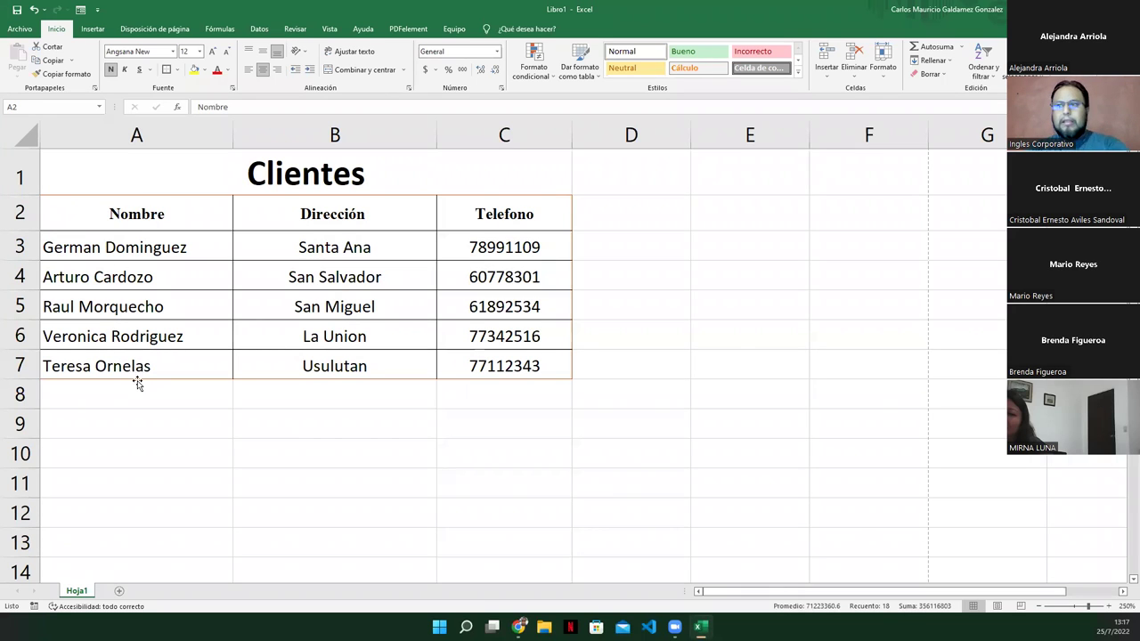
pyautogui.press('Escape')
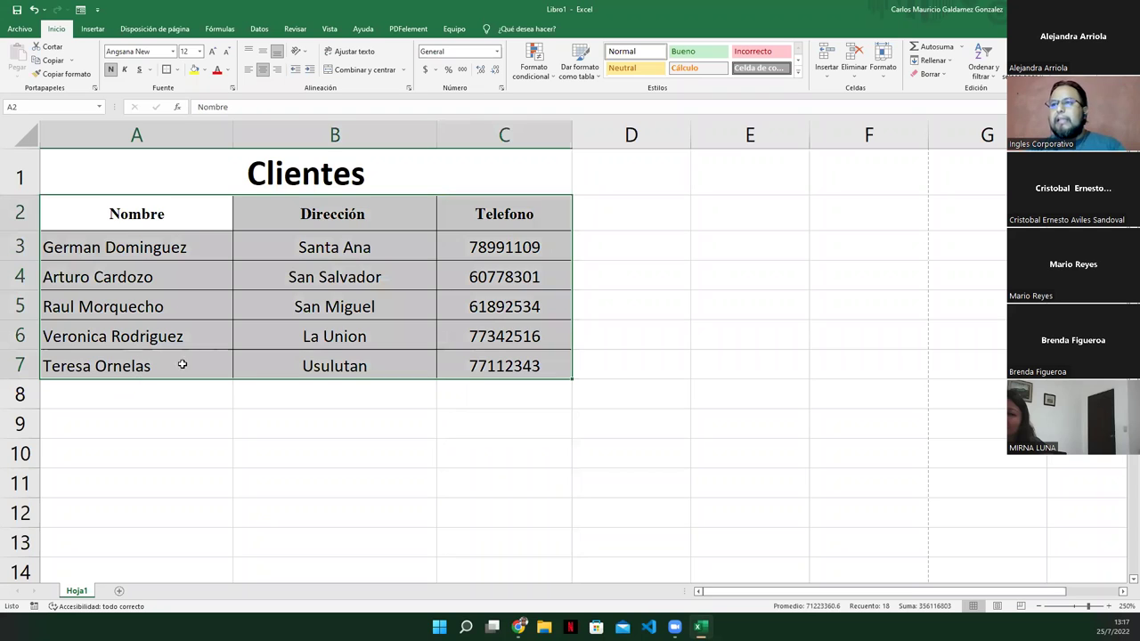
pyautogui.click(199, 292)
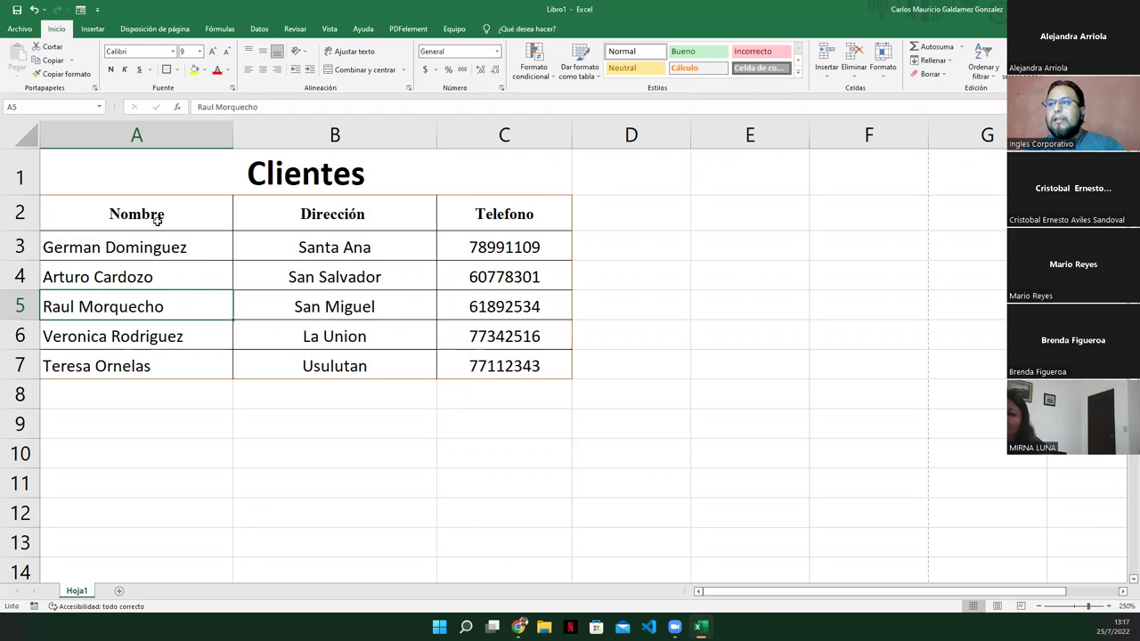
# Apply the orange outside border to the A2:C7 table.
pyautogui.moveTo(157, 214); pyautogui.dragTo(485, 365)
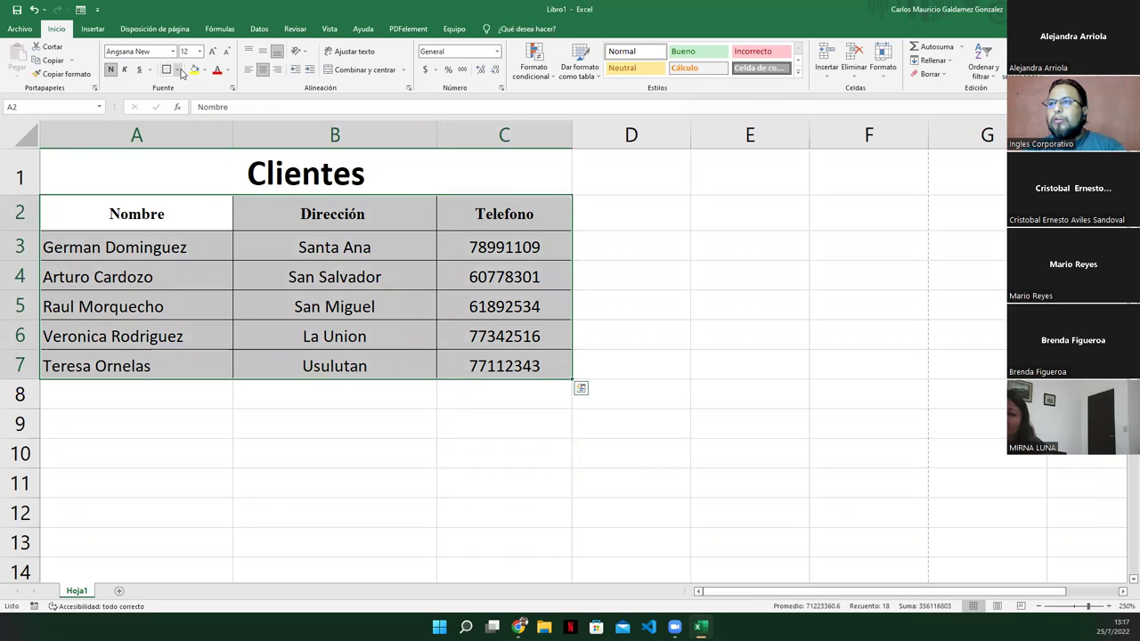
pyautogui.click(166, 69)
pyautogui.click(237, 278)
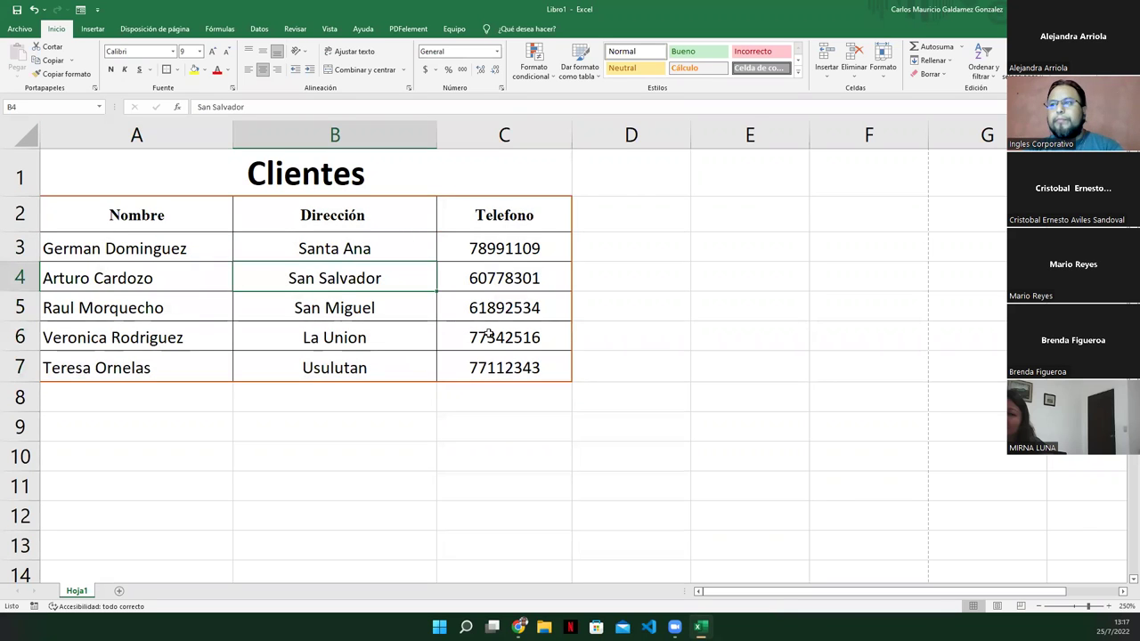
pyautogui.click(383, 312)
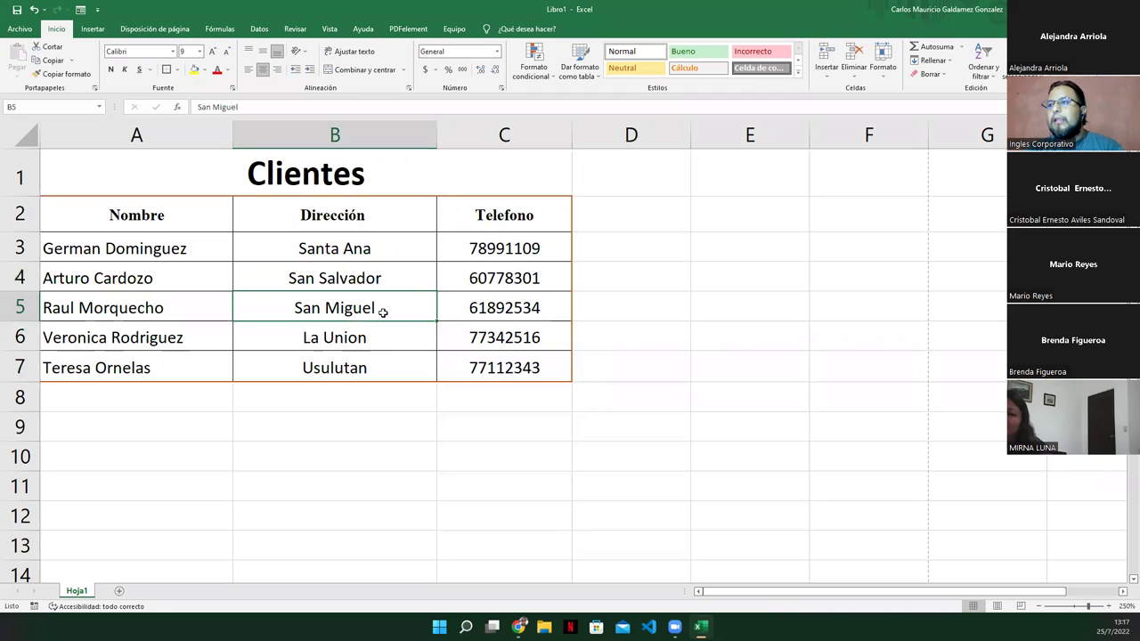
# Give the header row A2:C2 a light blue fill.
pyautogui.moveTo(417, 220); pyautogui.dragTo(454, 220)
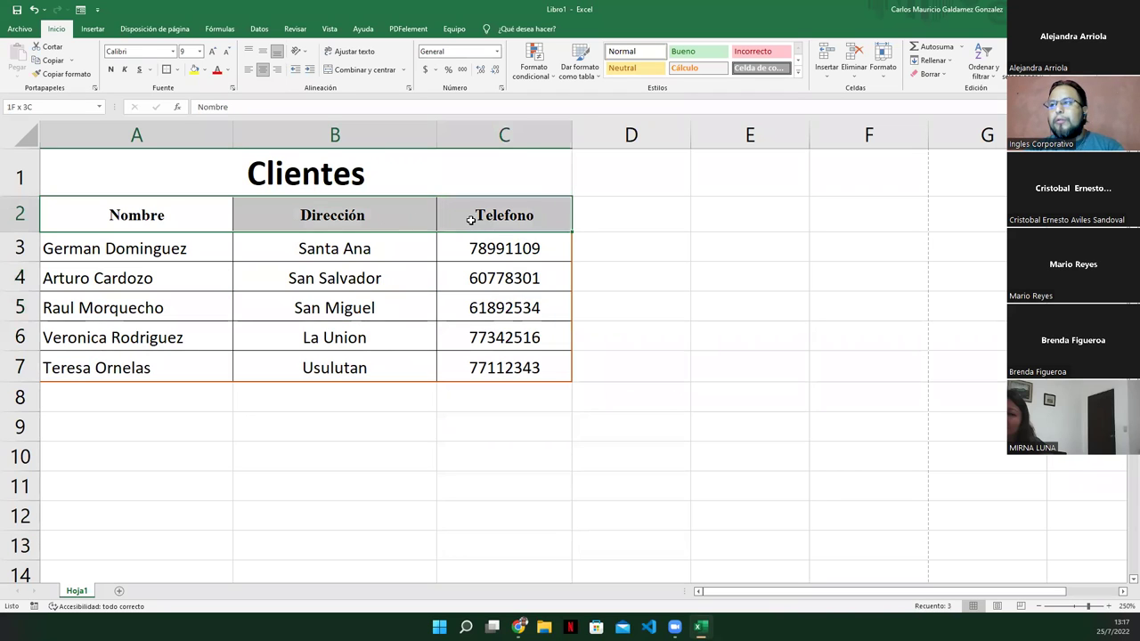
pyautogui.click(177, 70)
pyautogui.moveTo(202, 343)
pyautogui.click(430, 336)
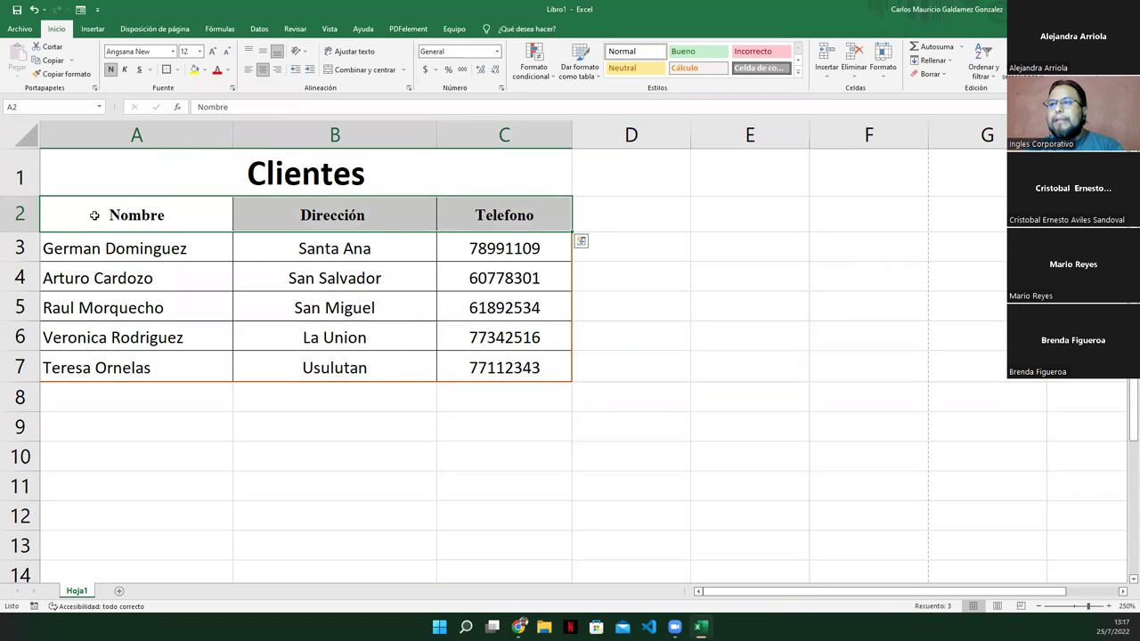
pyautogui.click(242, 308)
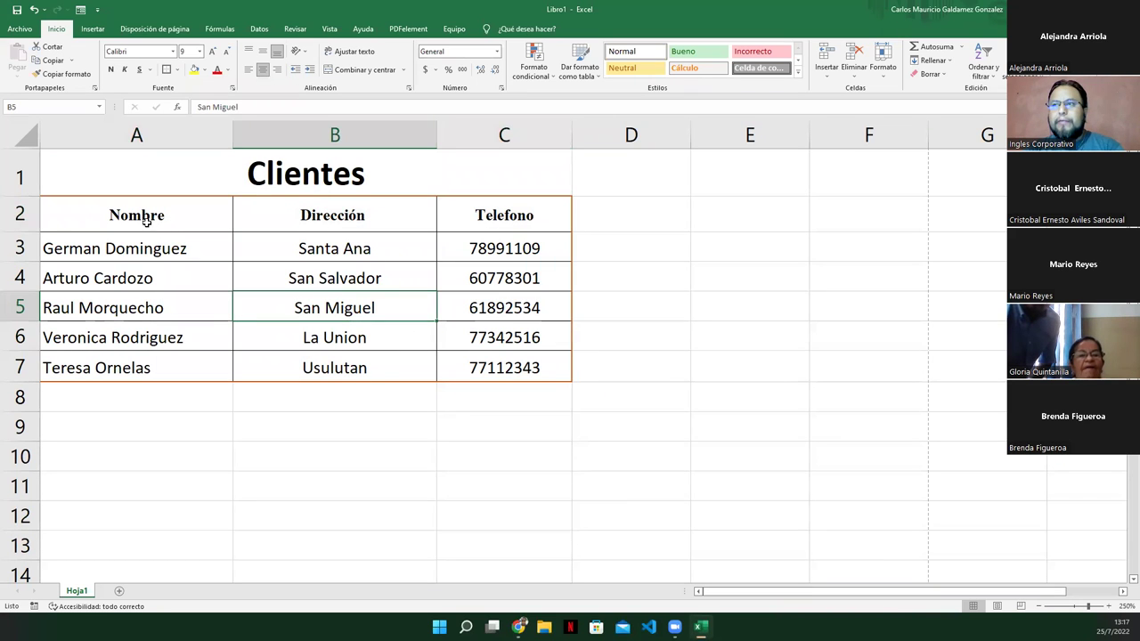
pyautogui.moveTo(147, 216); pyautogui.dragTo(548, 218)
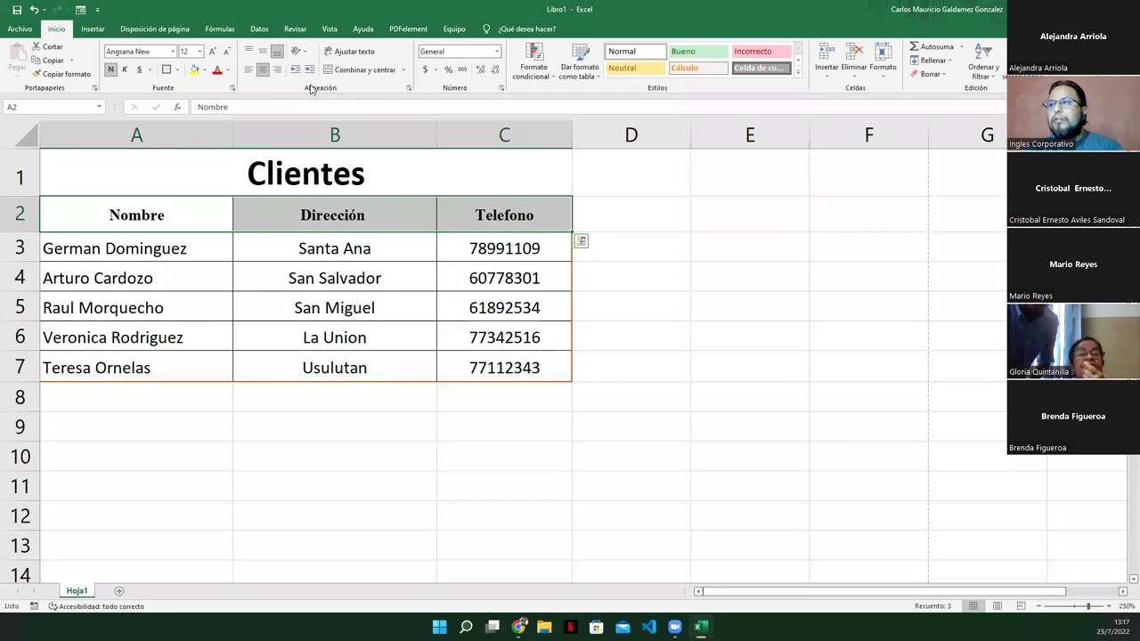
pyautogui.click(204, 69)
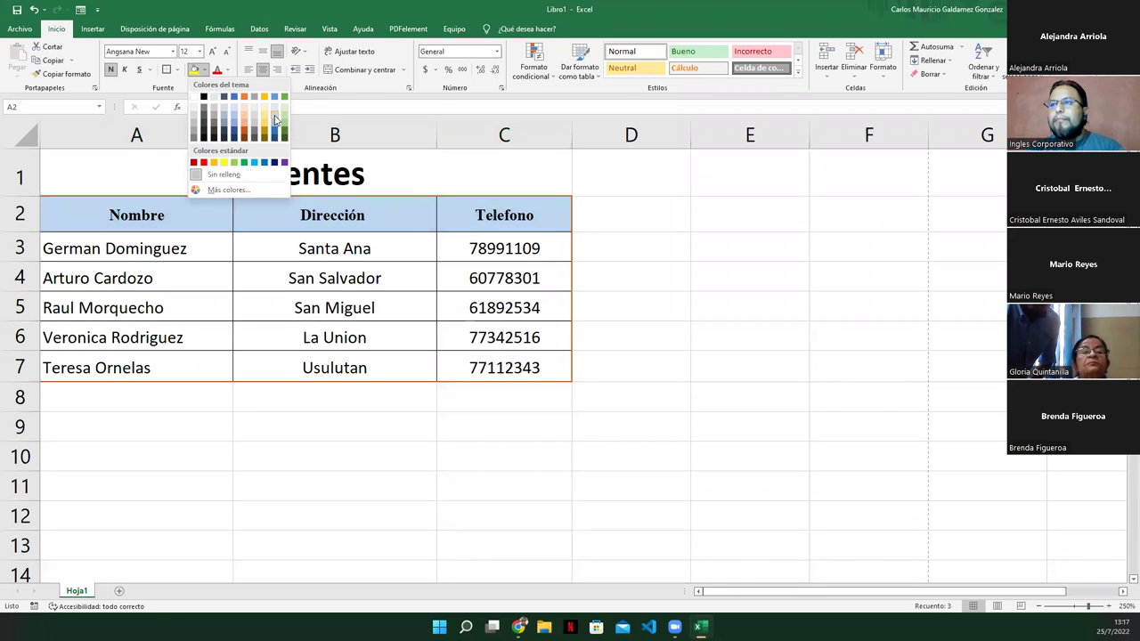
pyautogui.click(275, 119)
pyautogui.click(297, 273)
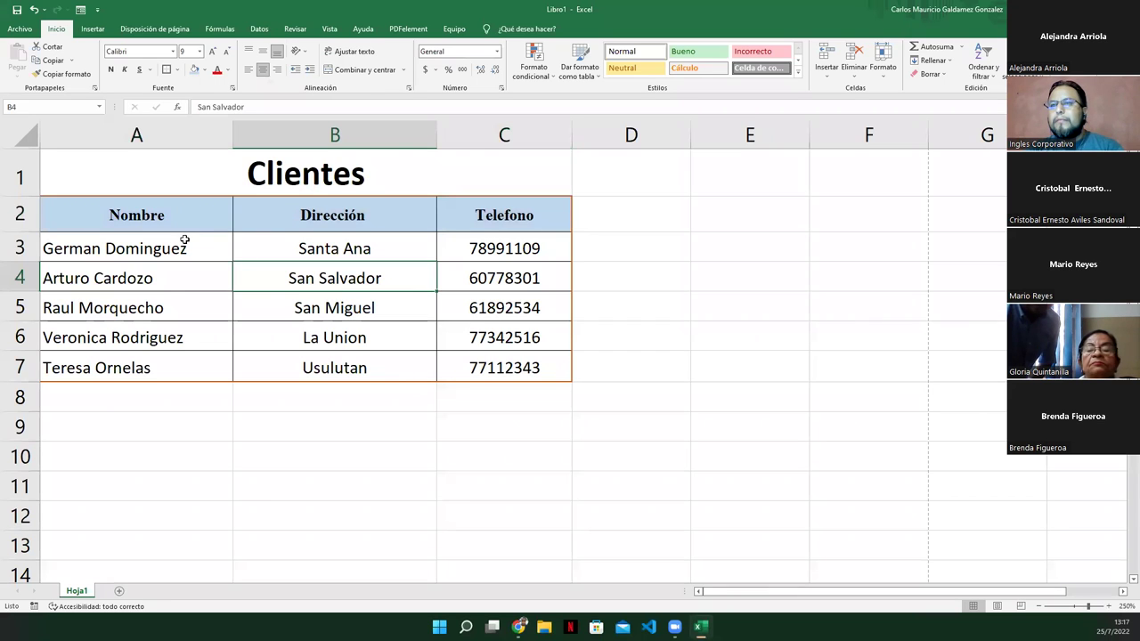
pyautogui.click(183, 286)
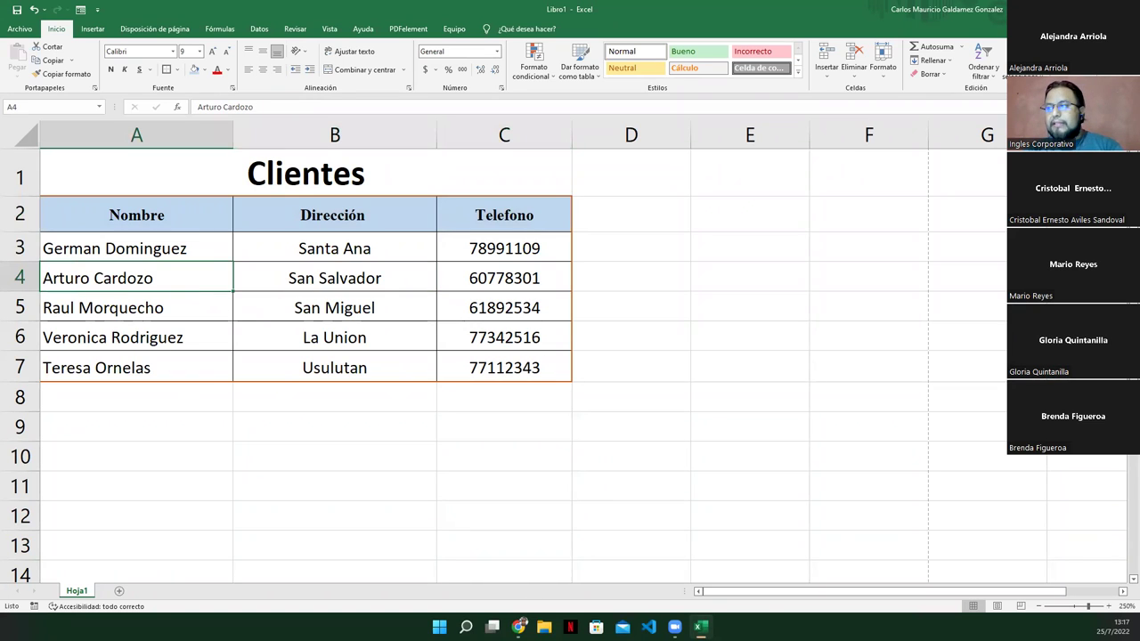
pyautogui.moveTo(700, 627)
pyautogui.click(518, 627)
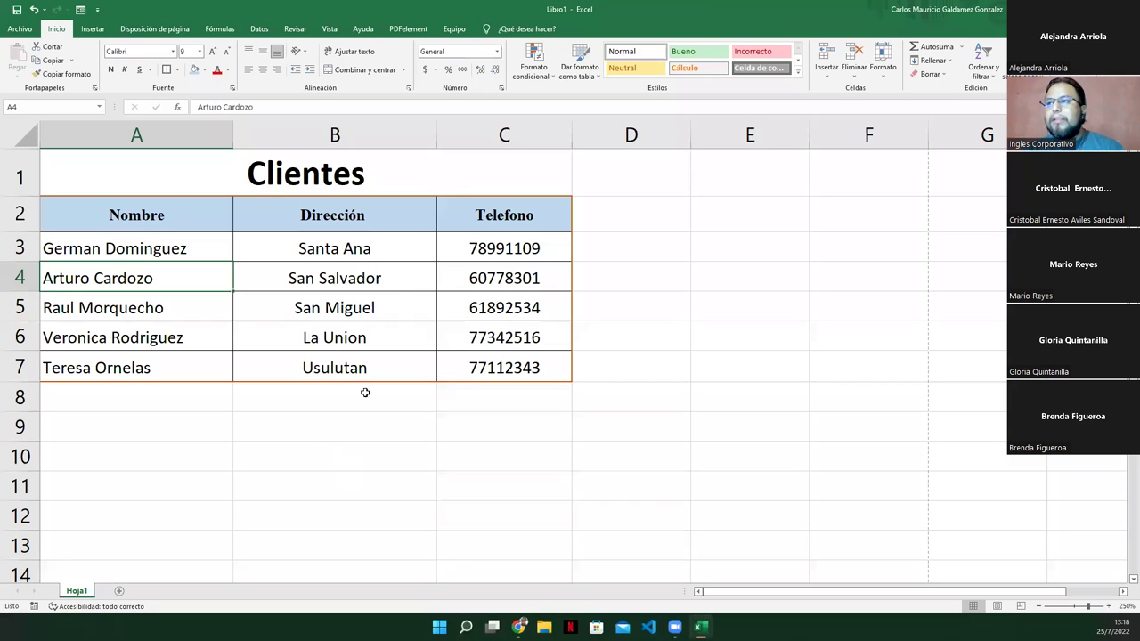
pyautogui.moveTo(178, 214)
pyautogui.mouseDown()
pyautogui.moveTo(473, 348)
pyautogui.moveTo(474, 365)
pyautogui.mouseUp()
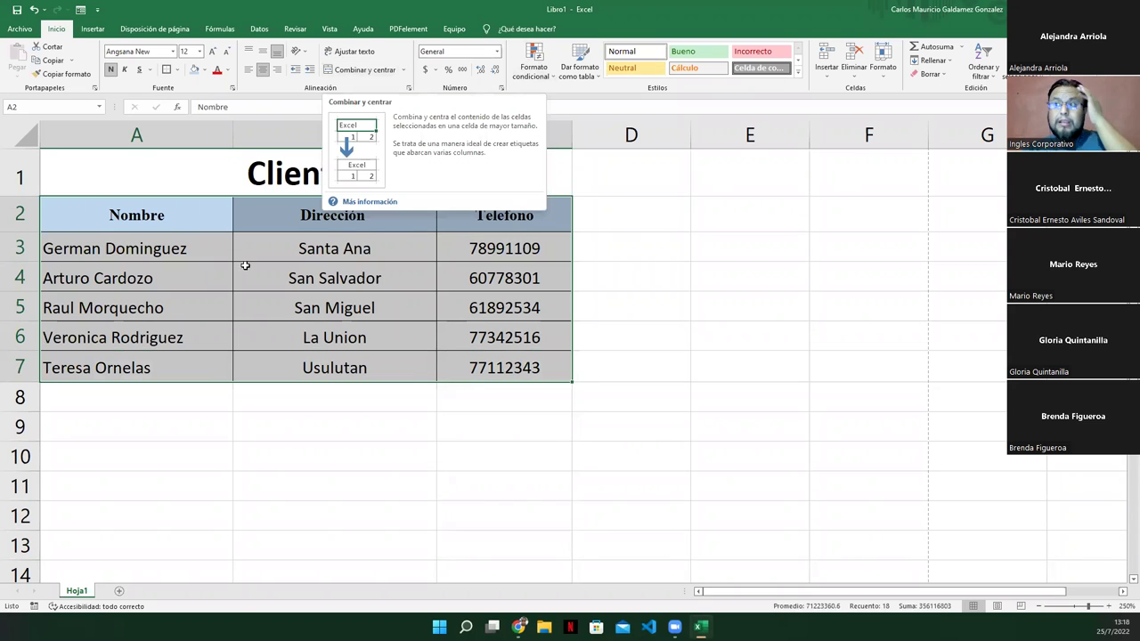
pyautogui.click(227, 307)
pyautogui.moveTo(227, 230); pyautogui.dragTo(477, 371)
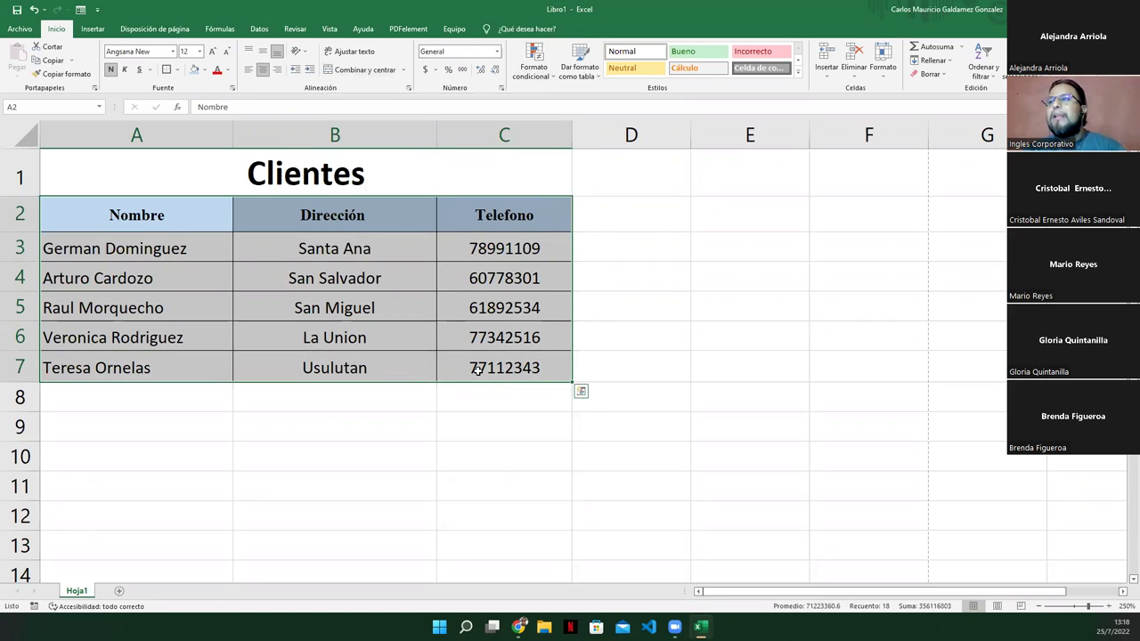
pyautogui.moveTo(699, 627)
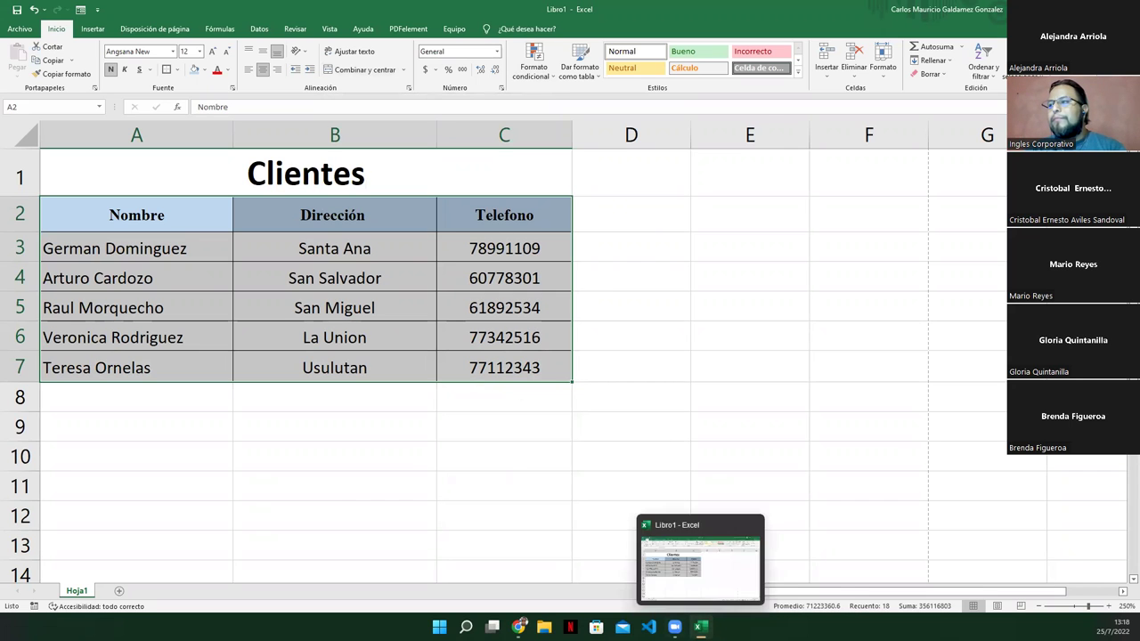
# Switch to the lesson slides and advance to the Rango vs. Tabla page.
pyautogui.hotkey('alt', 'Tab')
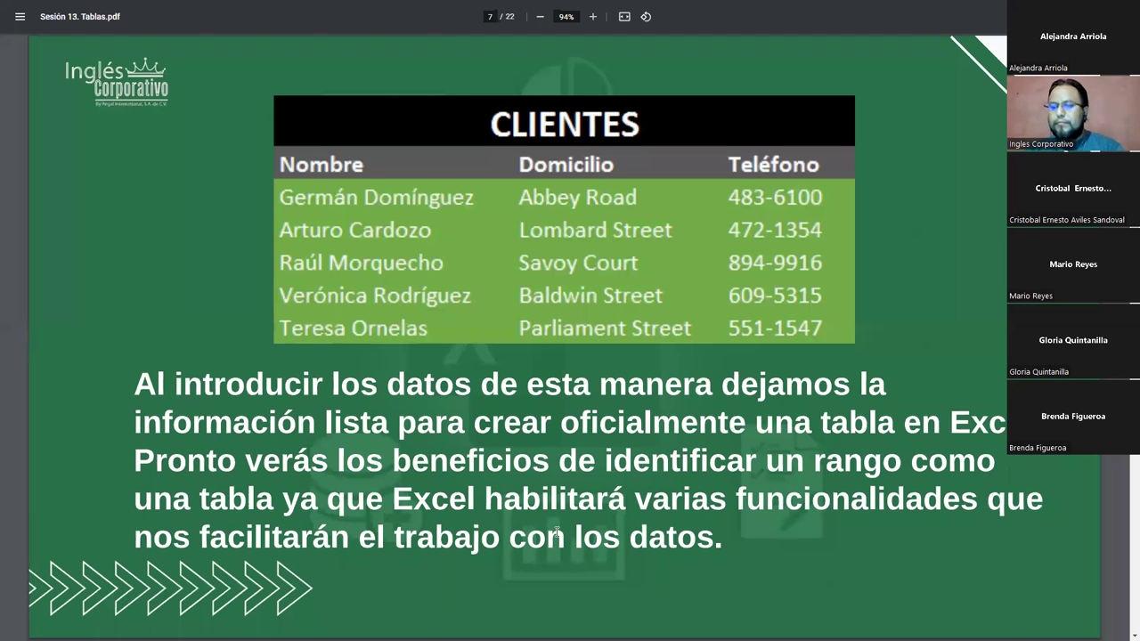
pyautogui.press('Right')
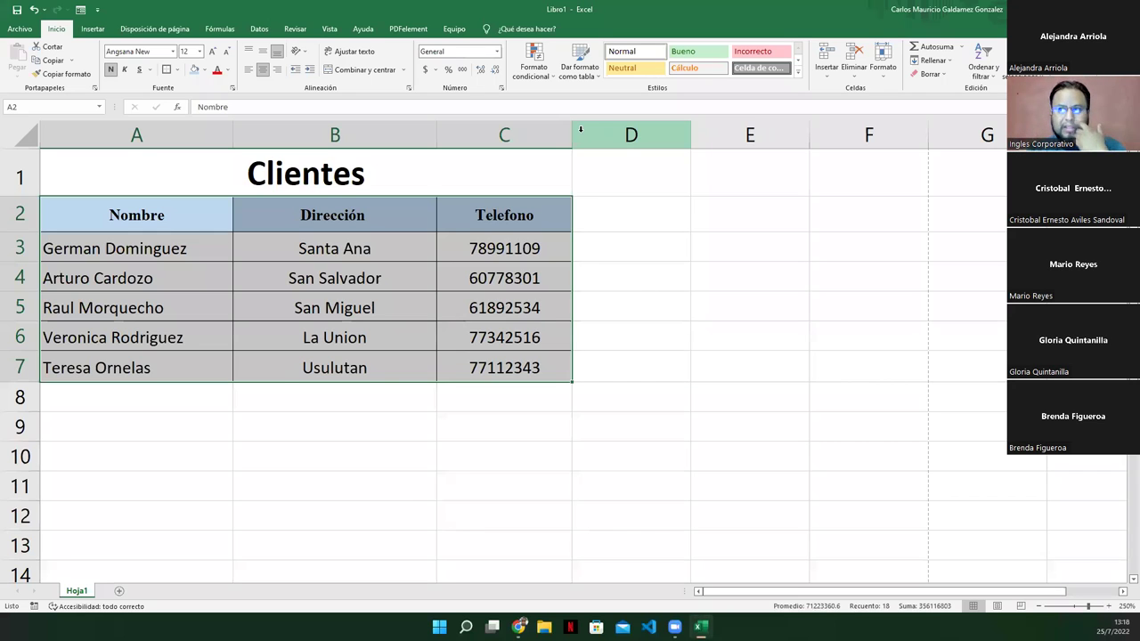
pyautogui.click(328, 264)
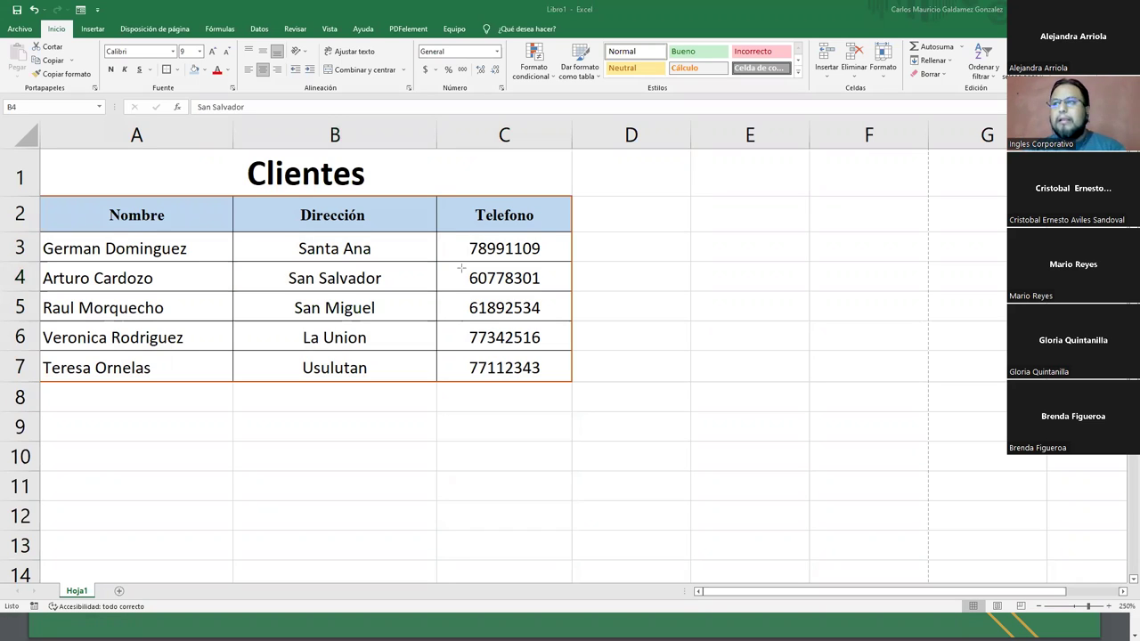
pyautogui.moveTo(593, 182)
pyautogui.mouseDown()
pyautogui.moveTo(1, 221)
pyautogui.moveTo(16, 404)
pyautogui.mouseUp()
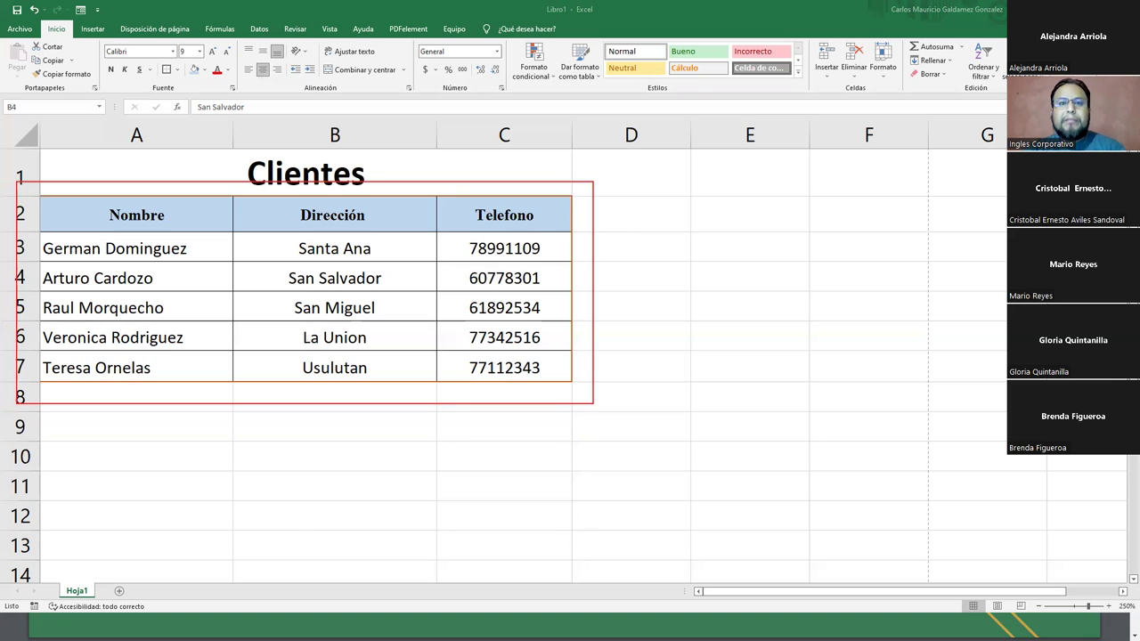
pyautogui.moveTo(826, 220); pyautogui.dragTo(593, 270)
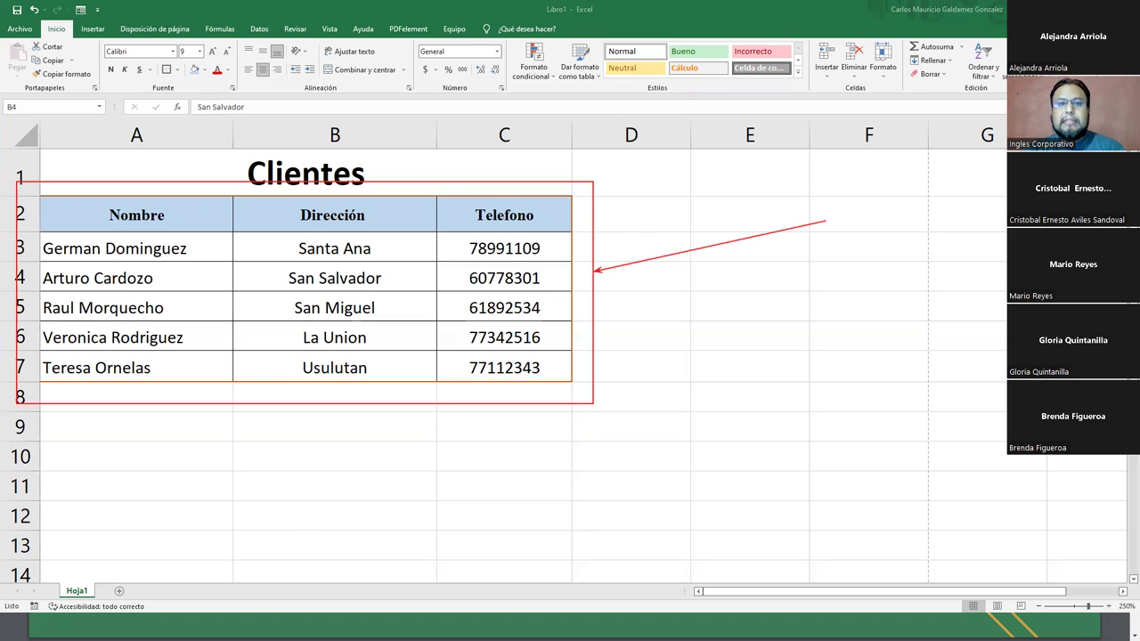
pyautogui.moveTo(721, 259)
pyautogui.mouseDown()
pyautogui.moveTo(699, 316)
pyautogui.moveTo(692, 288)
pyautogui.moveTo(723, 317)
pyautogui.moveTo(826, 299)
pyautogui.moveTo(807, 325)
pyautogui.mouseUp()
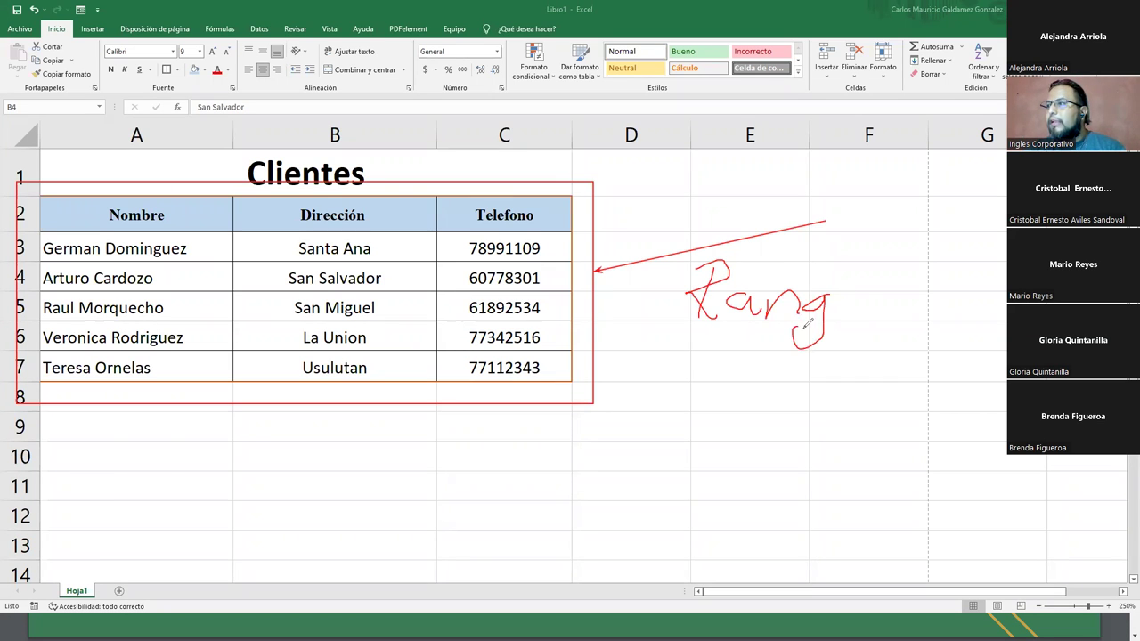
pyautogui.moveTo(856, 295); pyautogui.dragTo(841, 303)
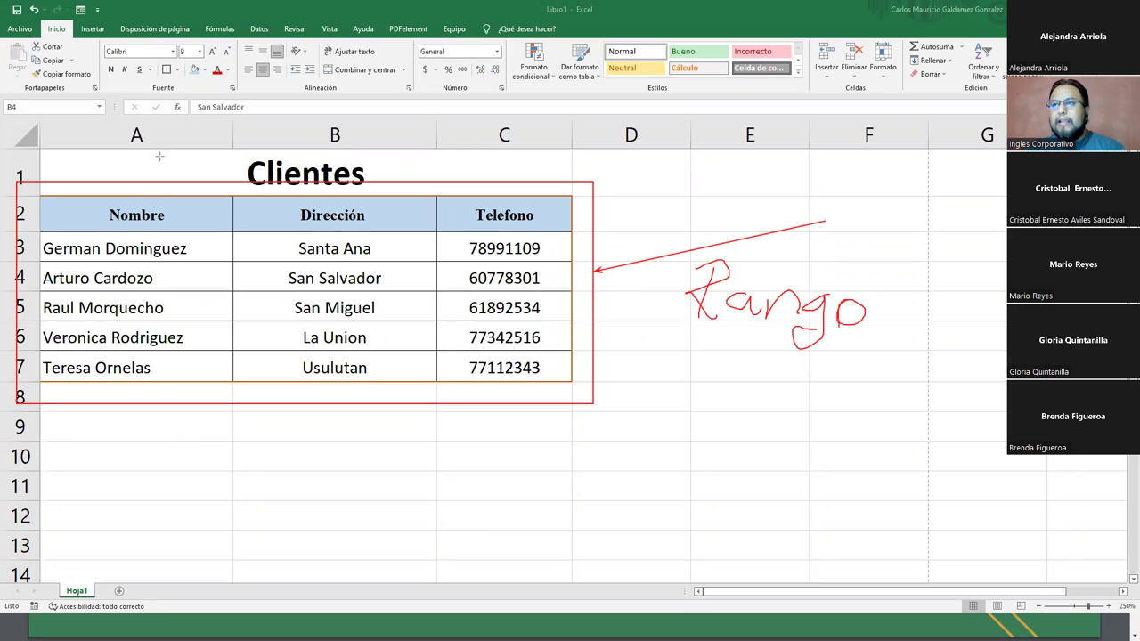
pyautogui.moveTo(67, 213); pyautogui.dragTo(489, 365)
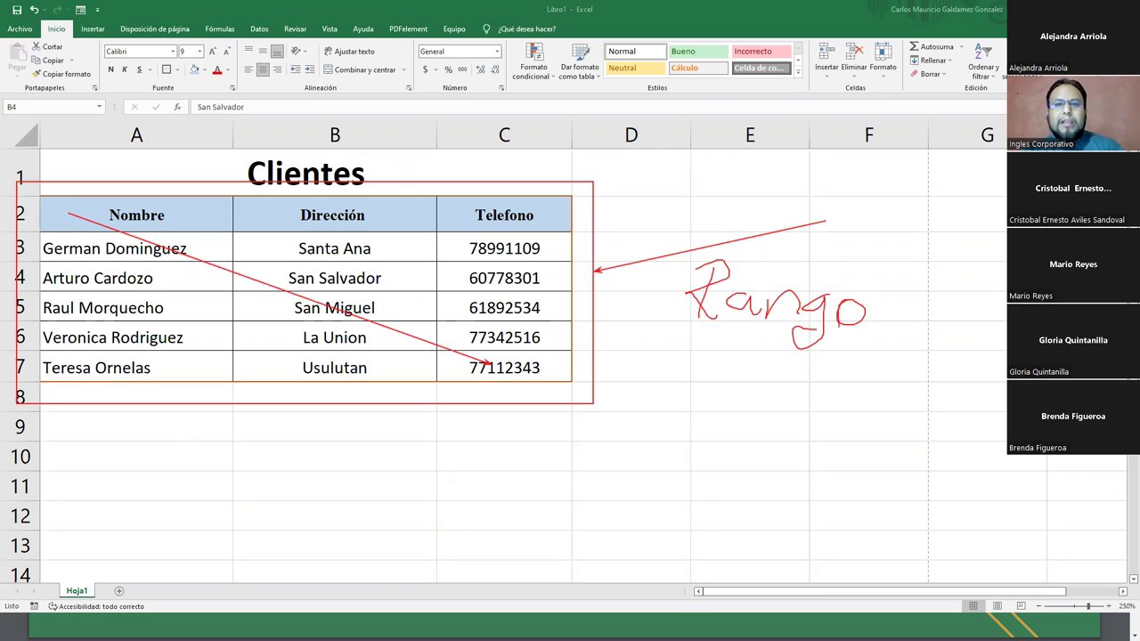
pyautogui.press('Escape')
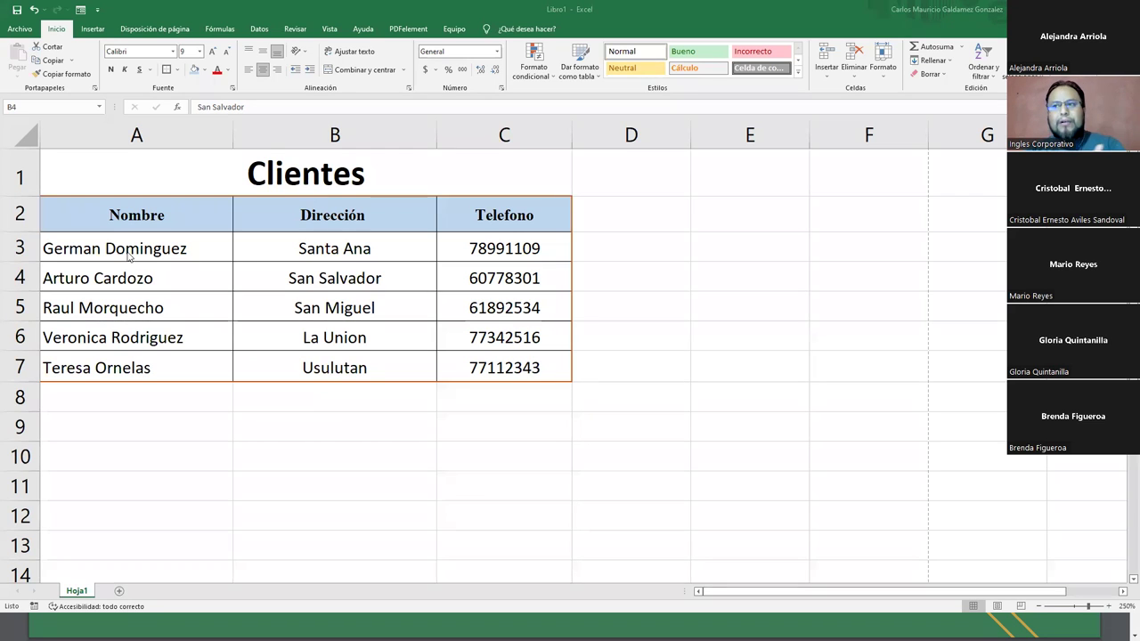
# Select A2:C7, Nombre through the last phone, then switch to the Tablas slides.
pyautogui.moveTo(182, 218); pyautogui.dragTo(498, 369)
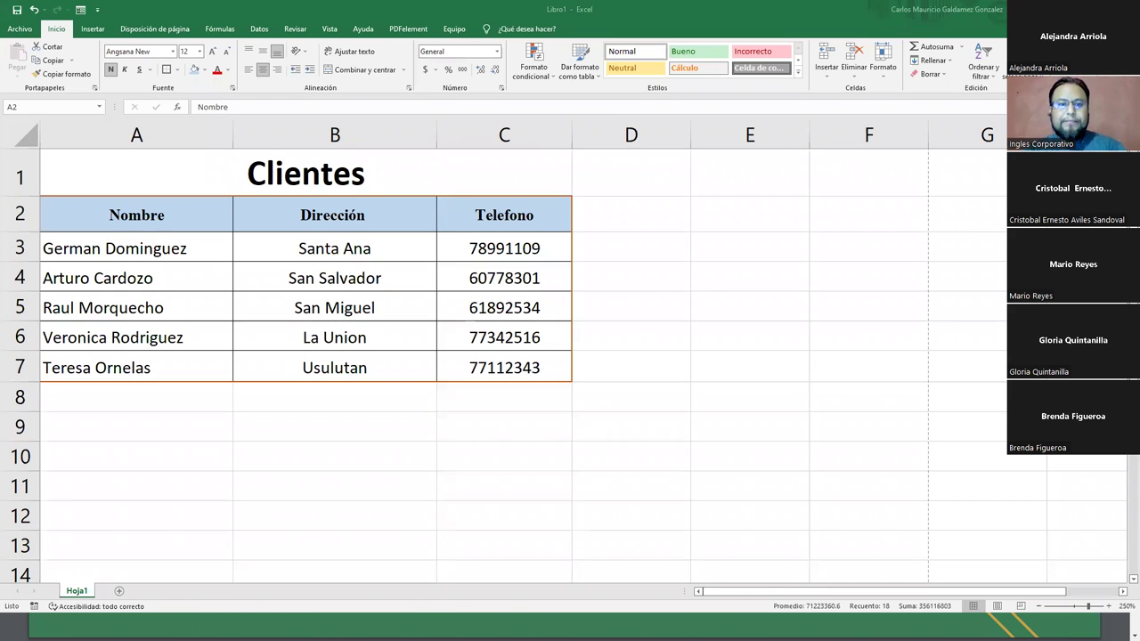
pyautogui.hotkey('alt', 'Tab')
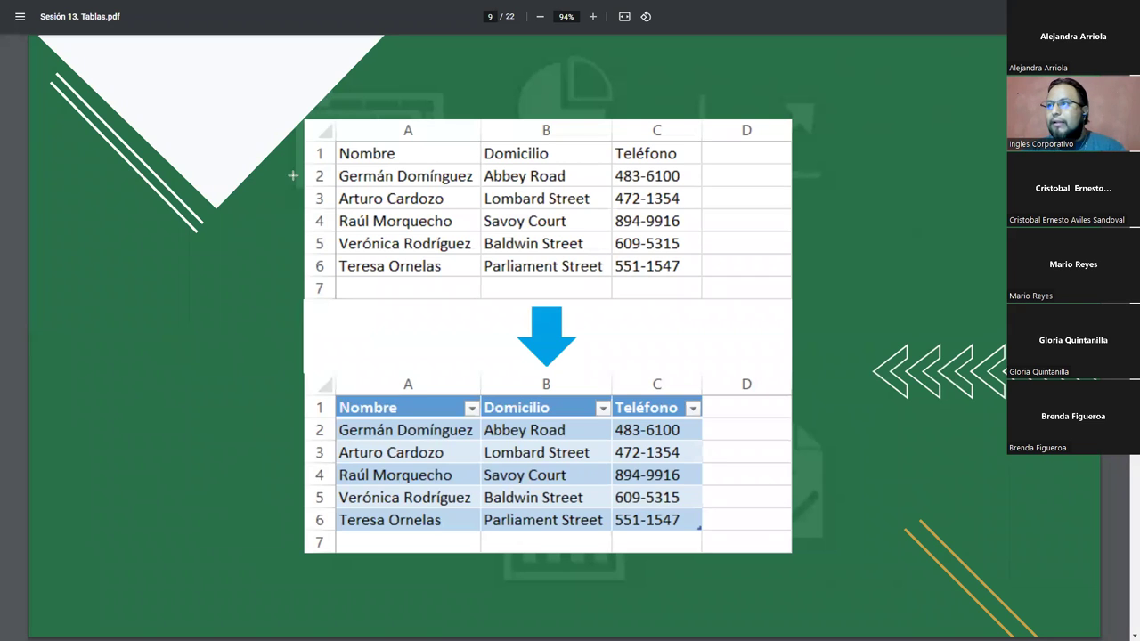
pyautogui.moveTo(341, 133); pyautogui.dragTo(737, 320)
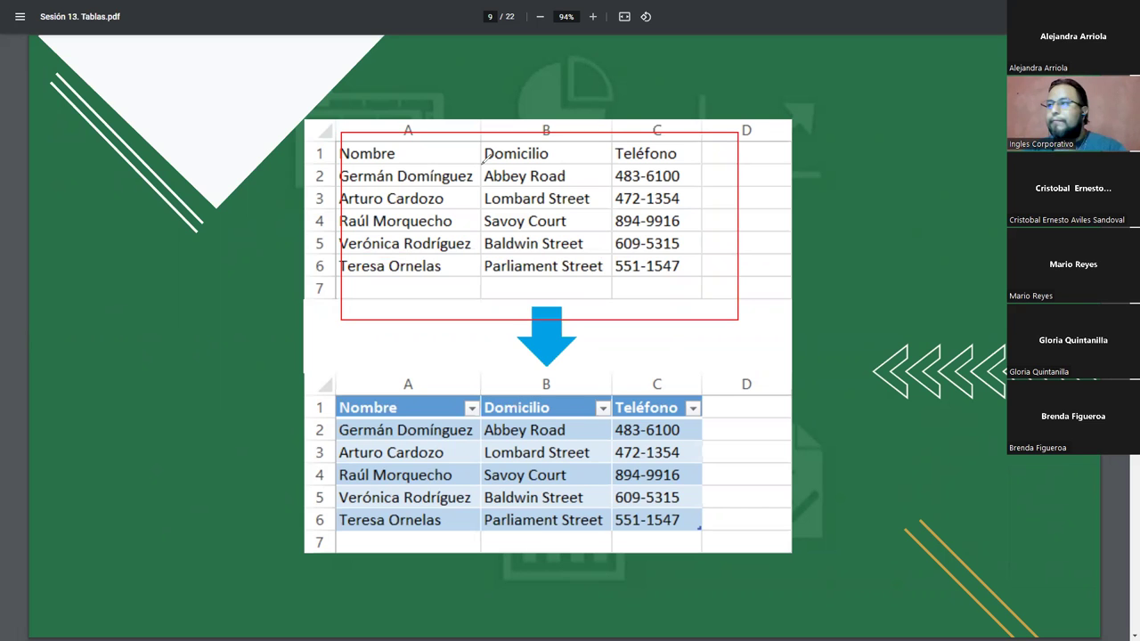
pyautogui.moveTo(755, 231)
pyautogui.mouseDown()
pyautogui.moveTo(899, 194)
pyautogui.moveTo(990, 227)
pyautogui.mouseUp()
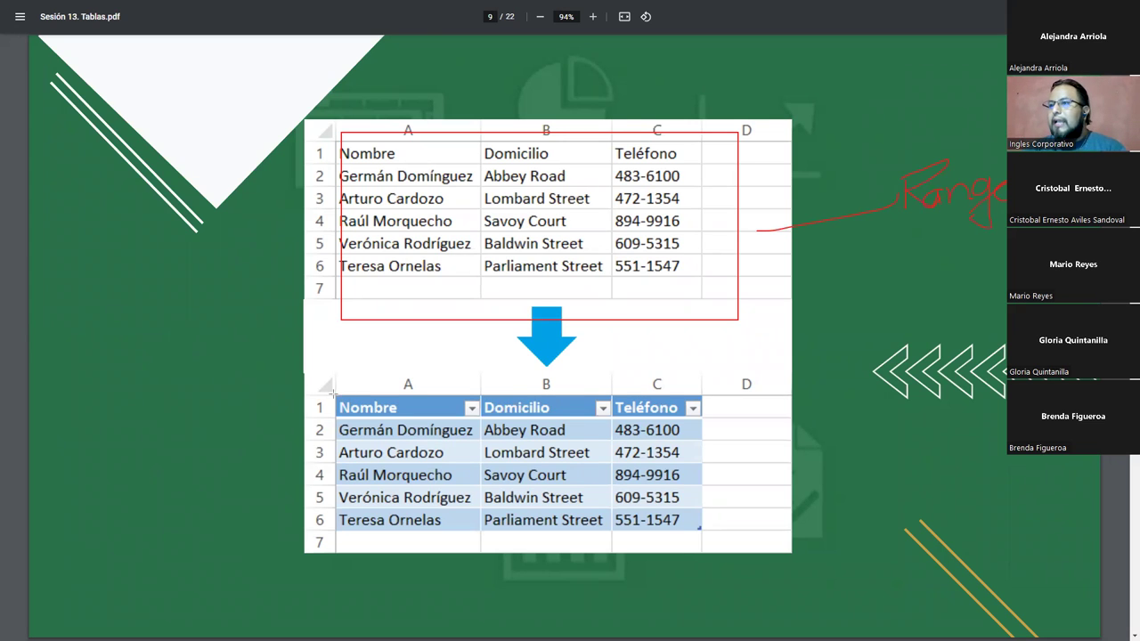
pyautogui.moveTo(329, 384)
pyautogui.mouseDown()
pyautogui.moveTo(406, 521)
pyautogui.moveTo(712, 545)
pyautogui.mouseUp()
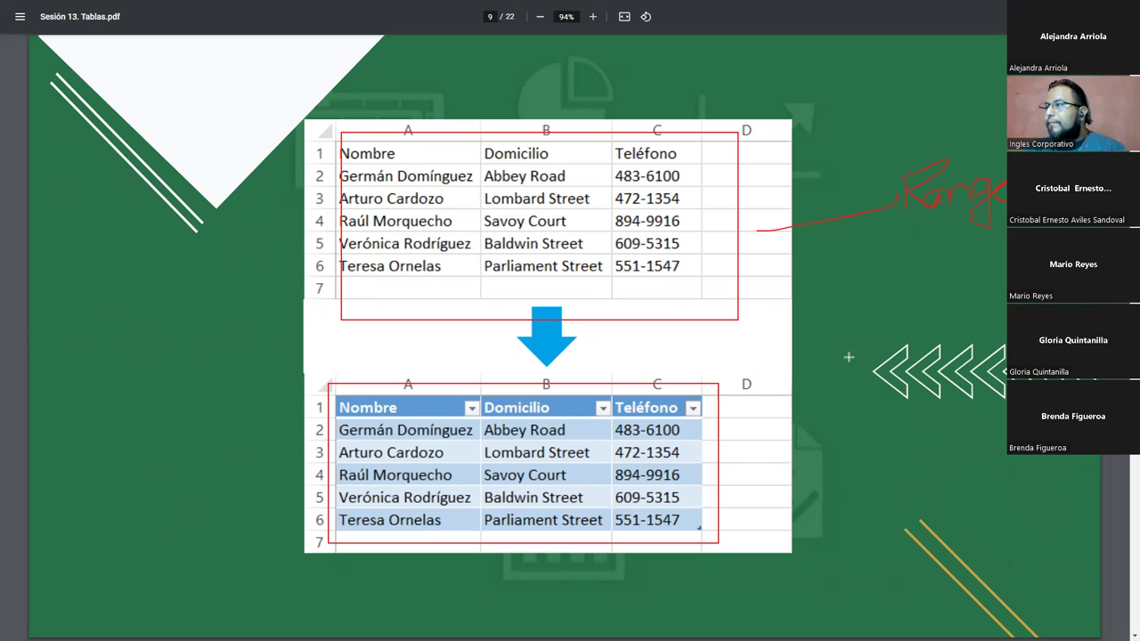
pyautogui.moveTo(885, 427); pyautogui.dragTo(729, 461)
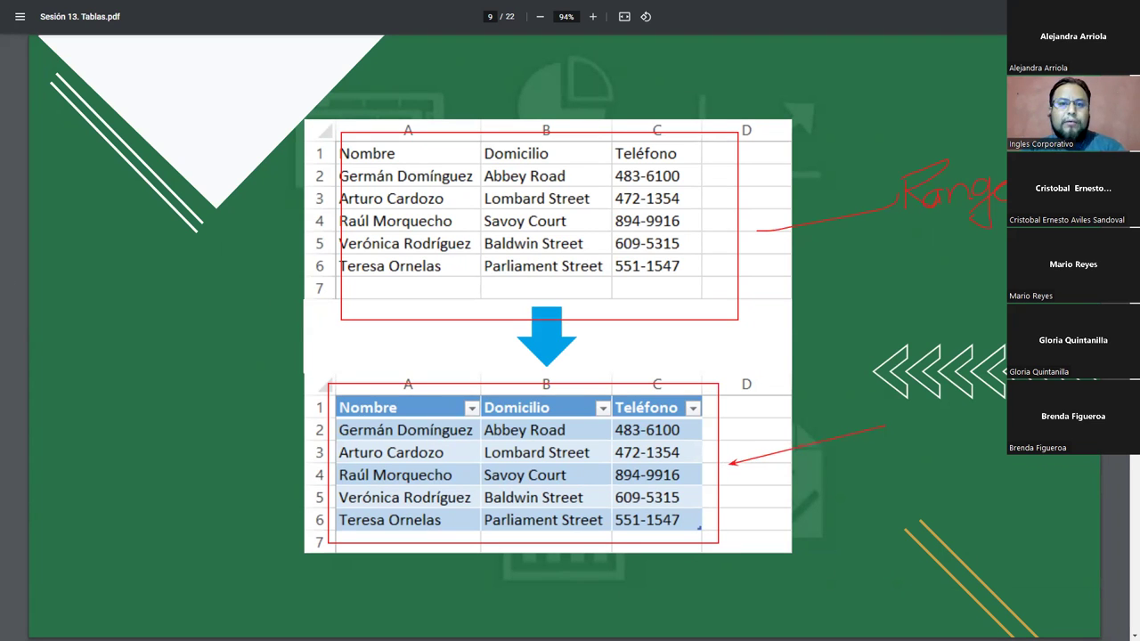
pyautogui.moveTo(901, 438)
pyautogui.mouseDown()
pyautogui.moveTo(896, 487)
pyautogui.moveTo(974, 473)
pyautogui.mouseUp()
pyautogui.moveTo(885, 503); pyautogui.dragTo(990, 497)
pyautogui.moveTo(901, 235); pyautogui.dragTo(997, 229)
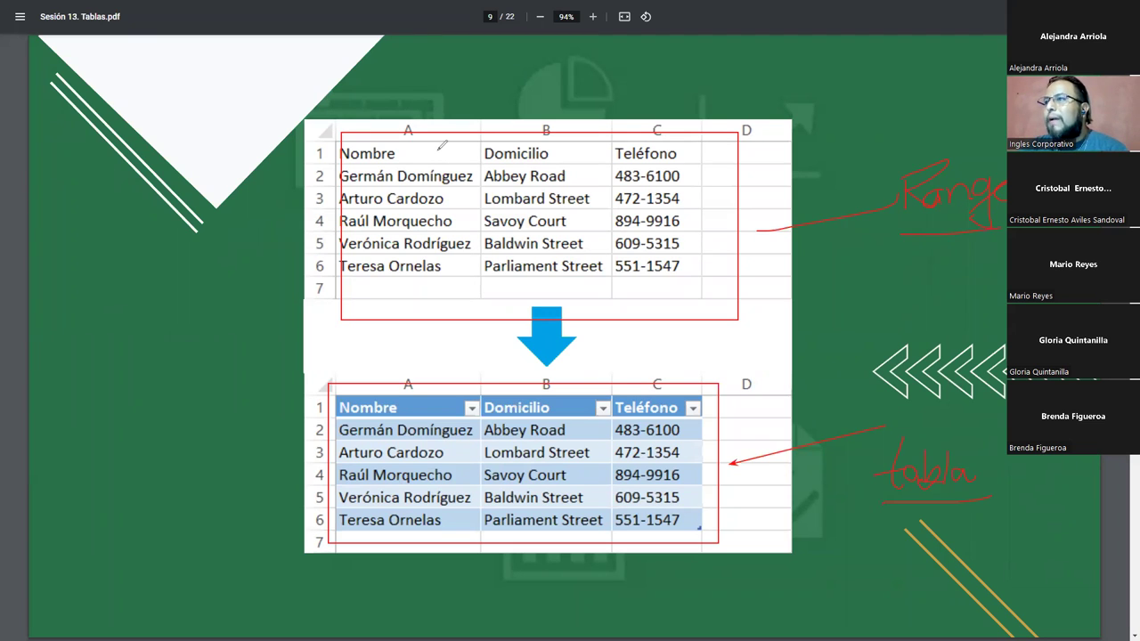
pyautogui.moveTo(438, 150); pyautogui.dragTo(457, 128)
pyautogui.moveTo(585, 150); pyautogui.dragTo(594, 130)
pyautogui.moveTo(682, 149); pyautogui.dragTo(698, 132)
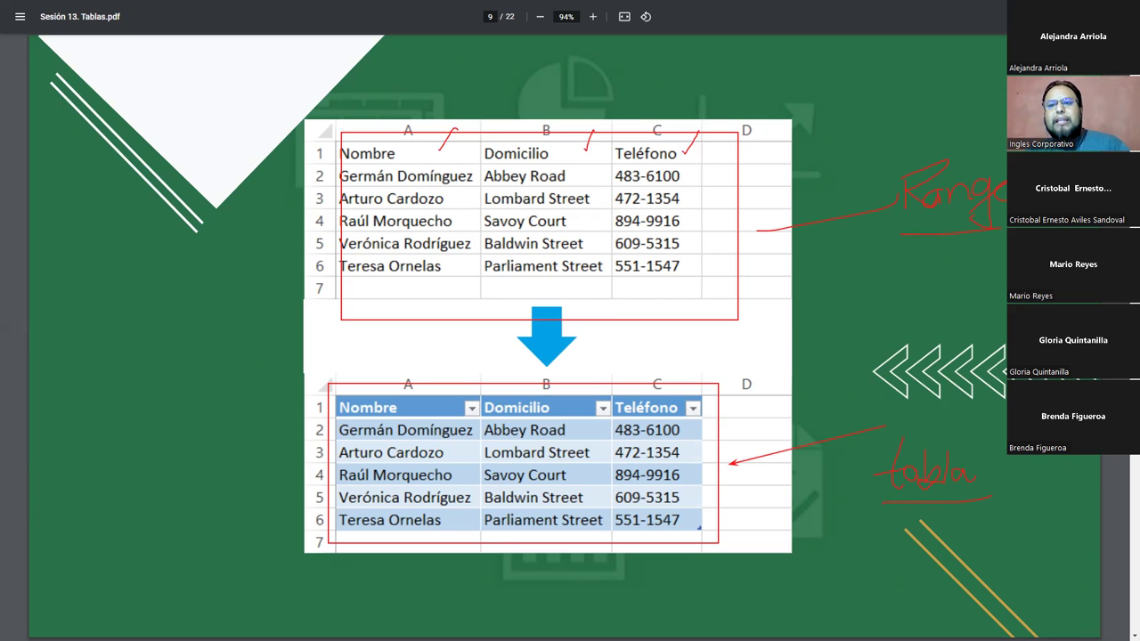
pyautogui.press('e')
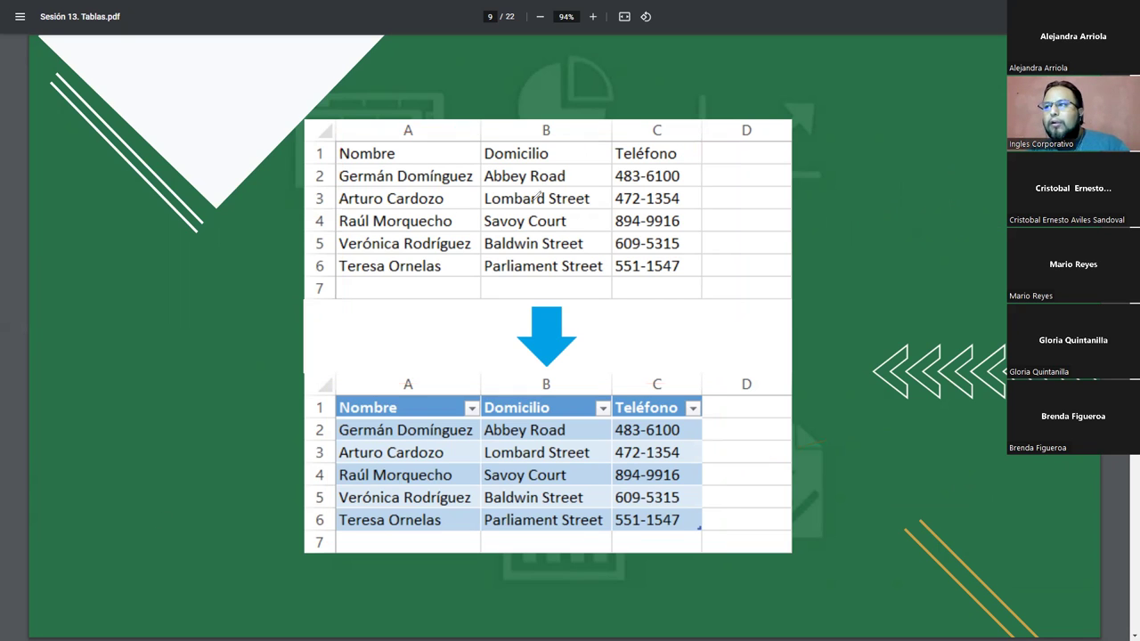
# Draw two pen strokes on the range-versus-table slide, then advance to page 10.
pyautogui.moveTo(883, 206)
pyautogui.mouseDown()
pyautogui.moveTo(713, 213)
pyautogui.moveTo(724, 224)
pyautogui.mouseUp()
pyautogui.moveTo(709, 365)
pyautogui.mouseDown()
pyautogui.moveTo(261, 392)
pyautogui.moveTo(579, 321)
pyautogui.mouseUp()
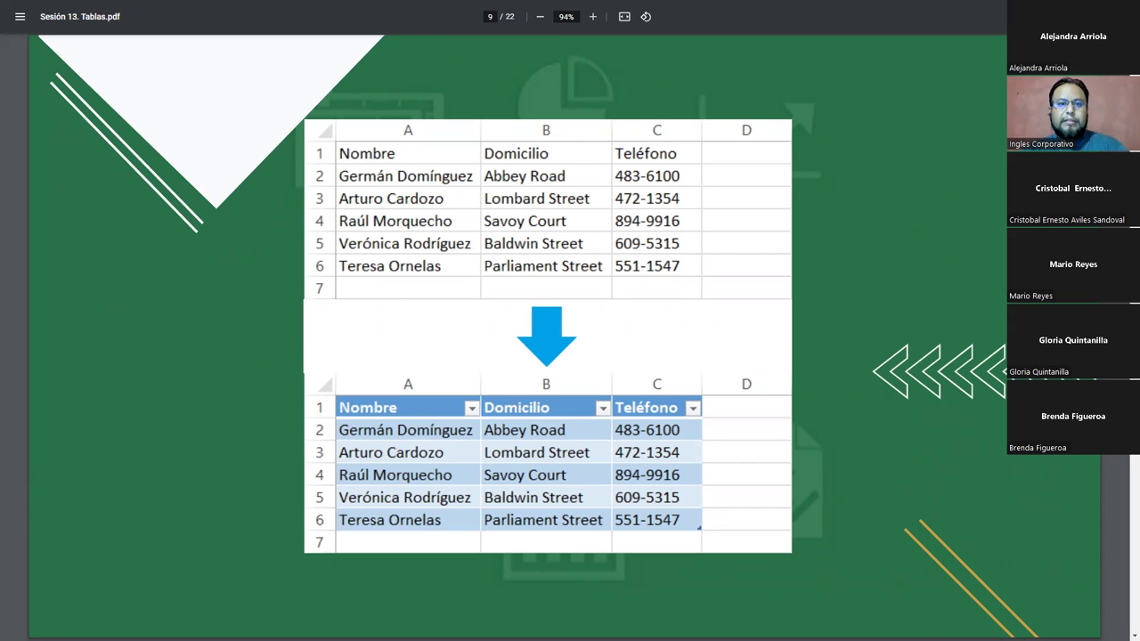
pyautogui.press('Right')
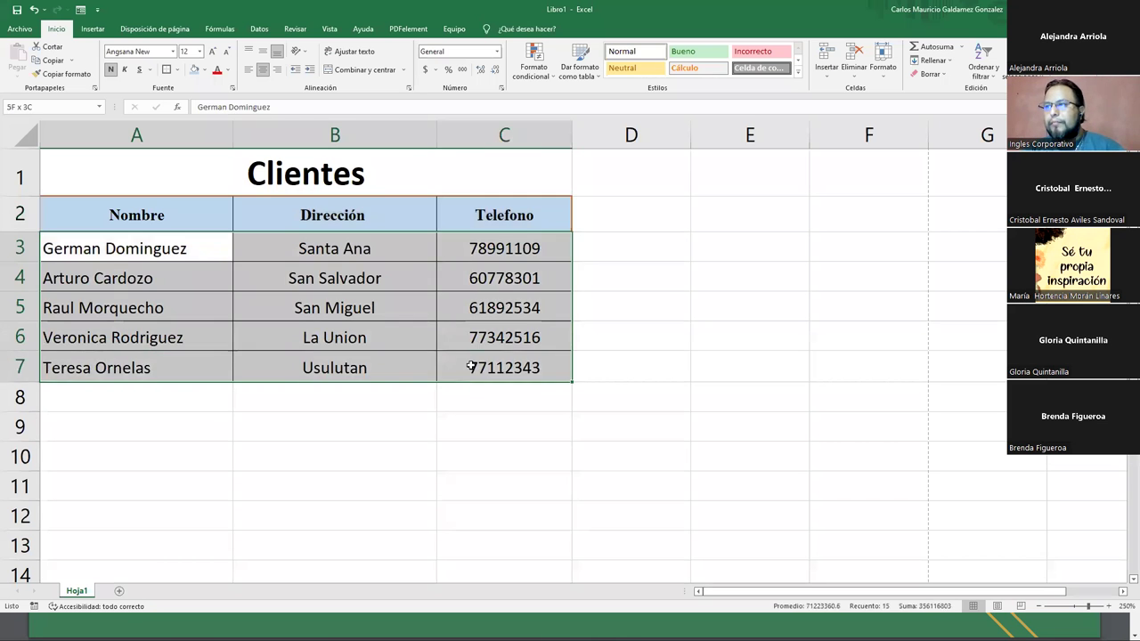
# Copy the client names, towns and phones into B3:D7 of a new sheet, Hoja2.
pyautogui.hotkey('ctrl', 'c')
pyautogui.click(118, 590)
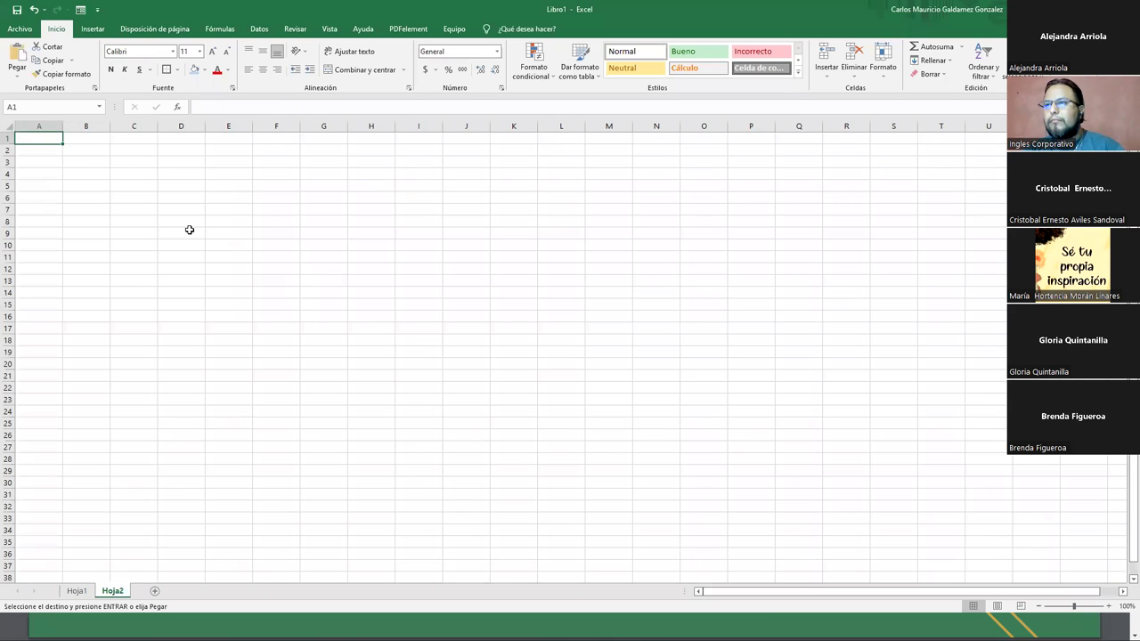
pyautogui.click(85, 164)
pyautogui.hotkey('ctrl', 'v')
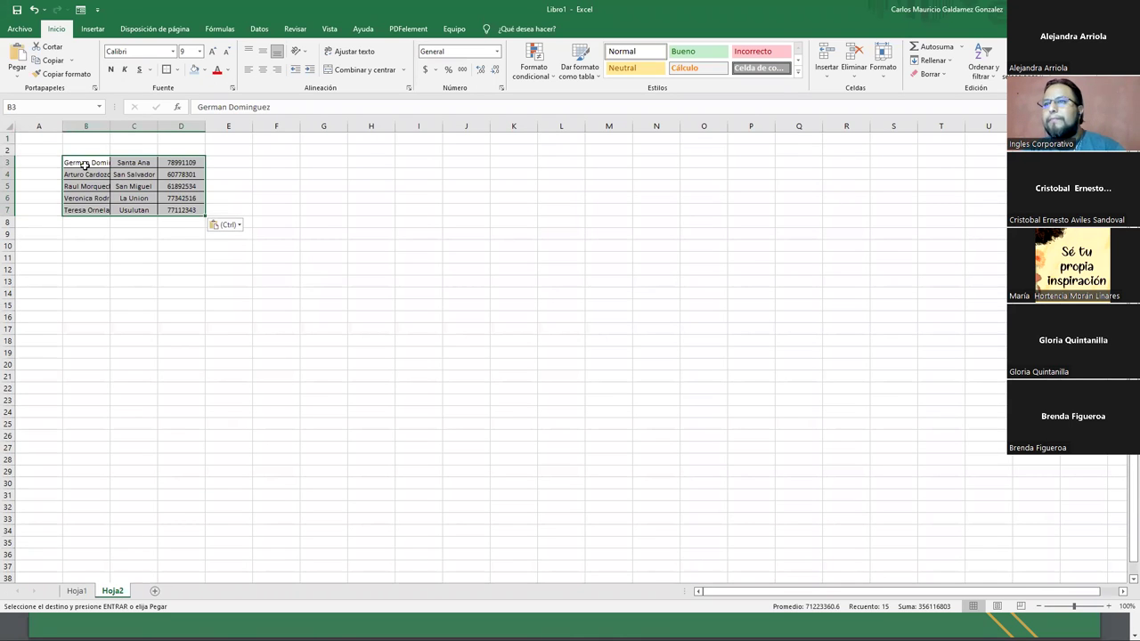
# Remove the pasted data's borders and autofit columns B, C and D.
pyautogui.click(176, 69)
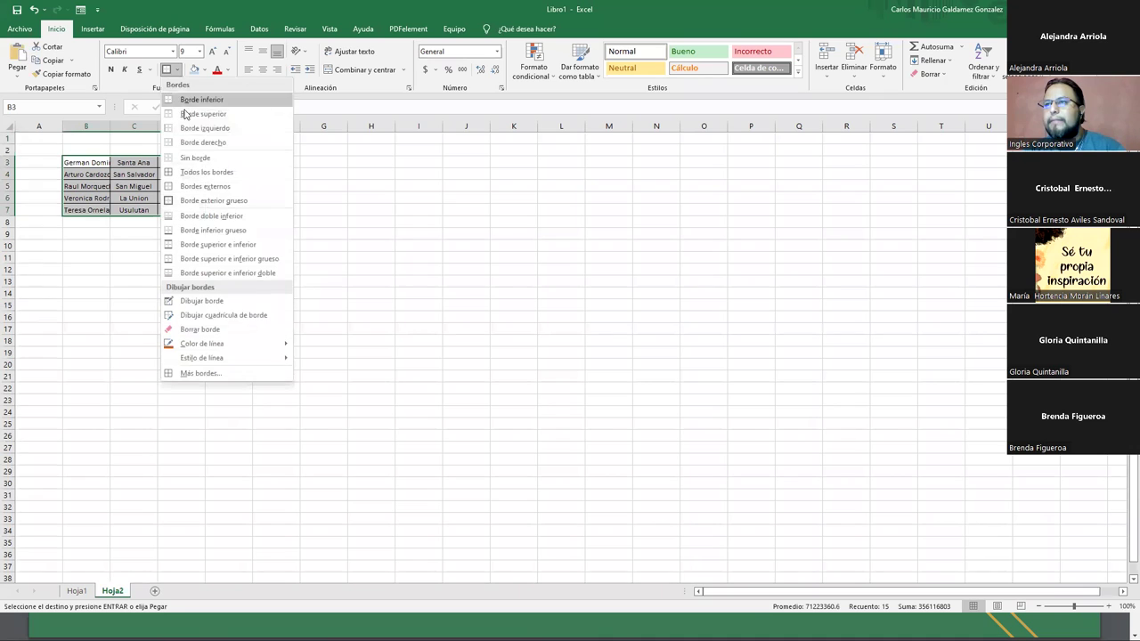
pyautogui.click(195, 159)
pyautogui.click(181, 245)
pyautogui.moveTo(109, 126); pyautogui.dragTo(107, 125)
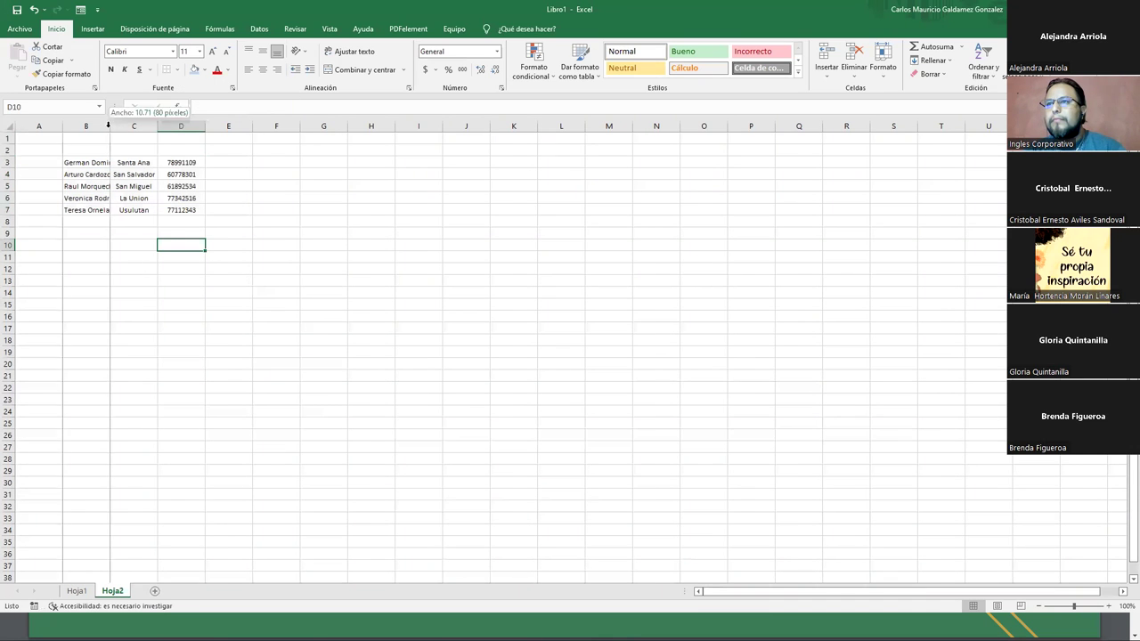
pyautogui.doubleClick(109, 126)
pyautogui.doubleClick(177, 126)
pyautogui.doubleClick(224, 127)
pyautogui.keyDown('ctrl'); pyautogui.scroll(9, 219, 276); pyautogui.keyUp('ctrl')
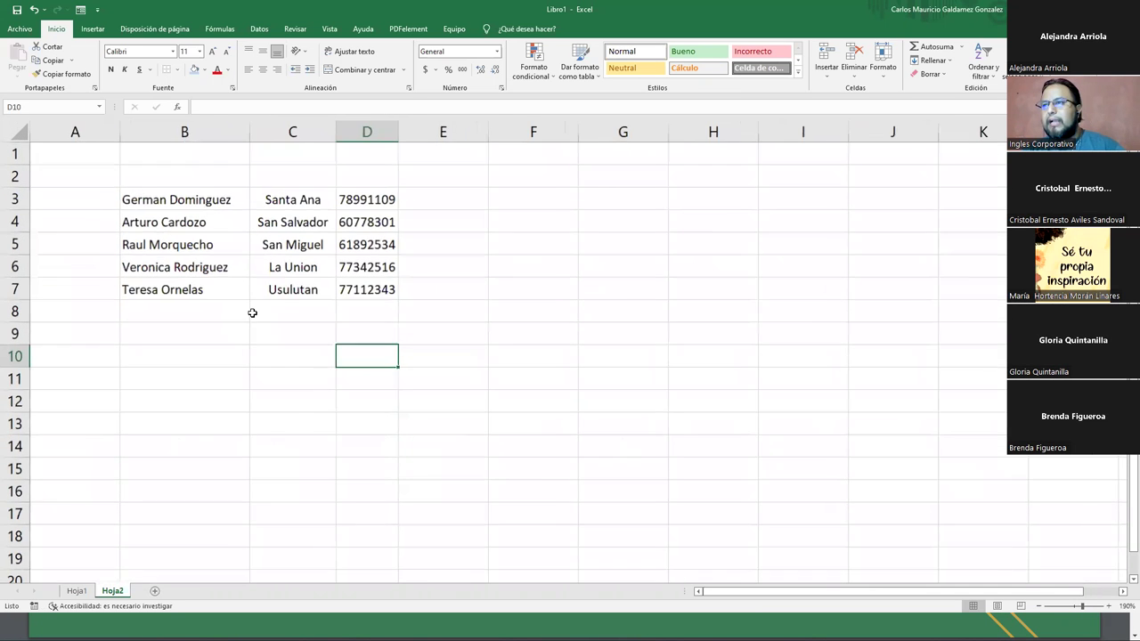
# Select the five contact records in B3:D7.
pyautogui.click(203, 282)
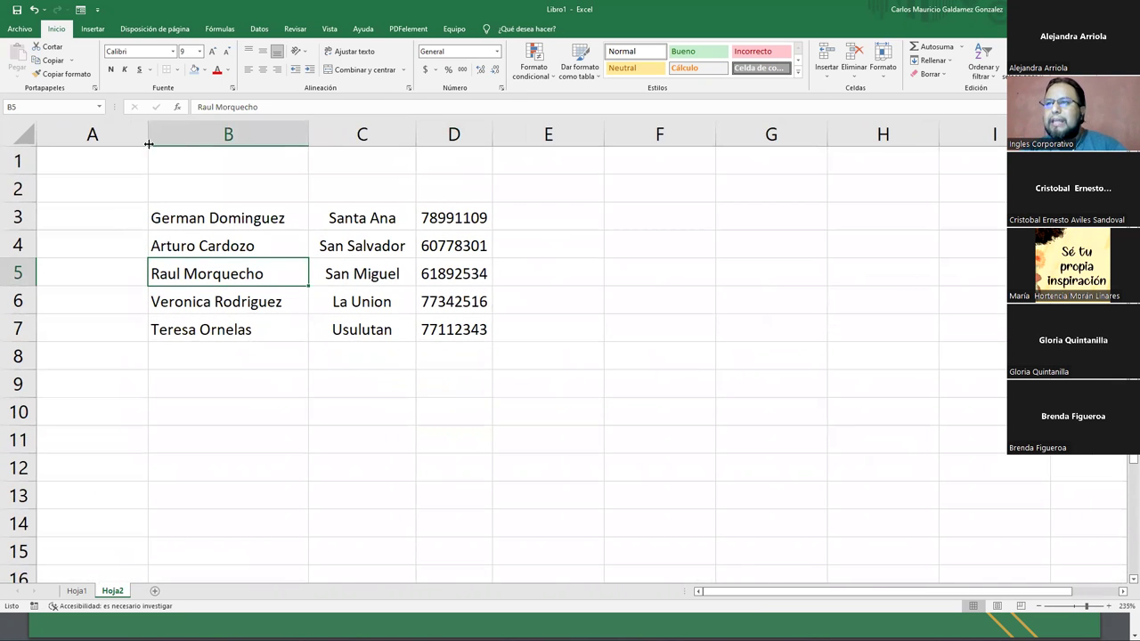
pyautogui.moveTo(215, 214); pyautogui.dragTo(438, 320)
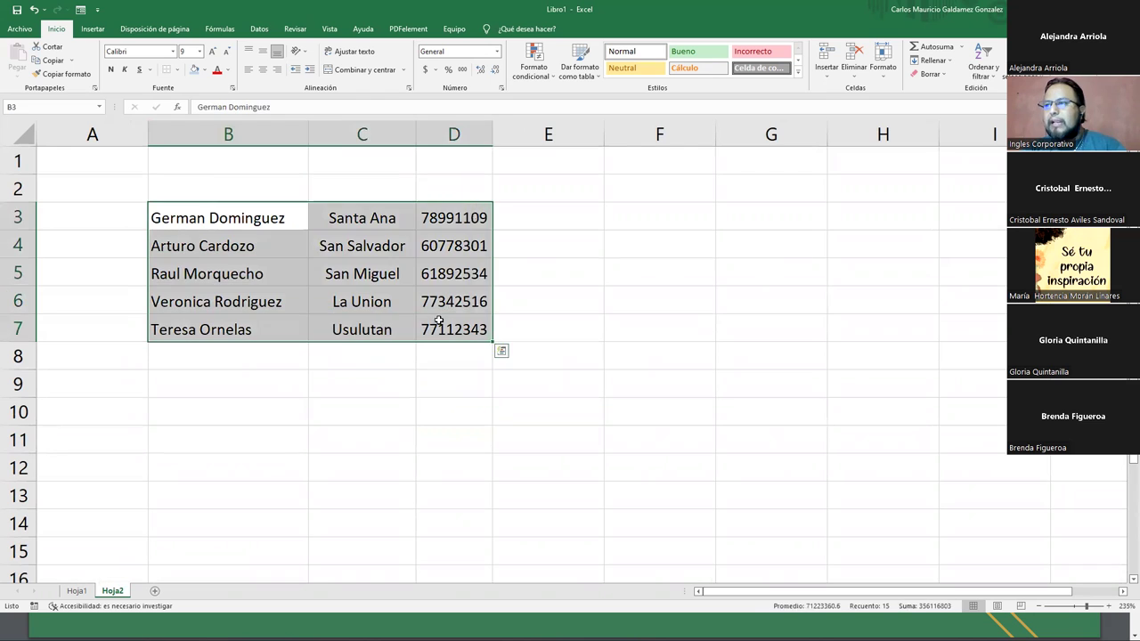
pyautogui.click(376, 328)
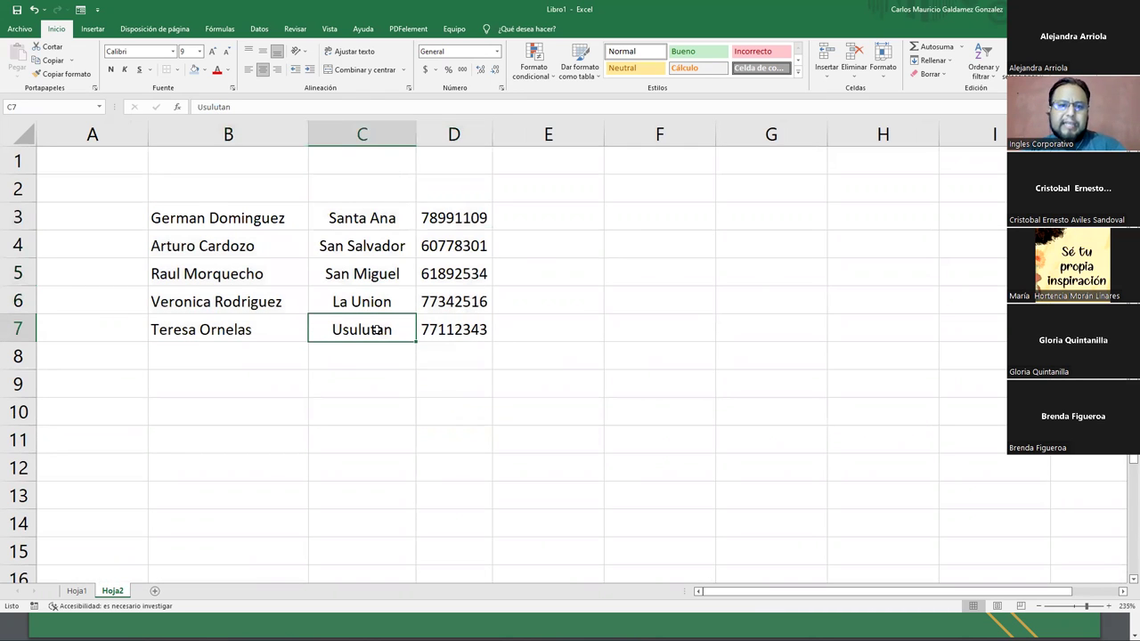
pyautogui.moveTo(214, 196); pyautogui.dragTo(445, 188)
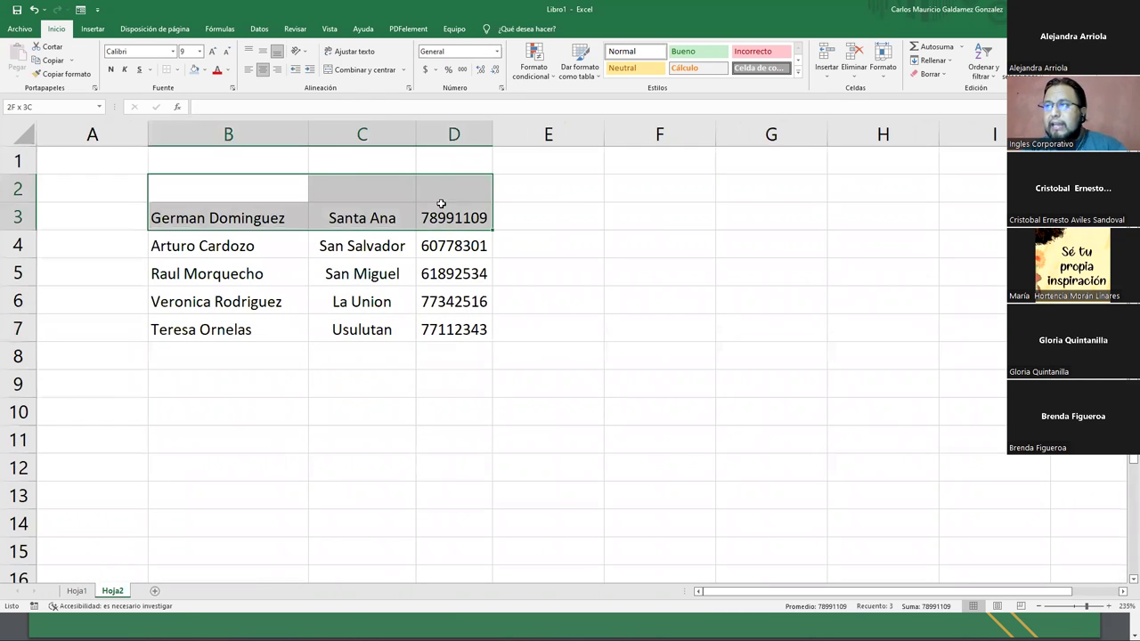
pyautogui.moveTo(62, 220); pyautogui.dragTo(93, 321)
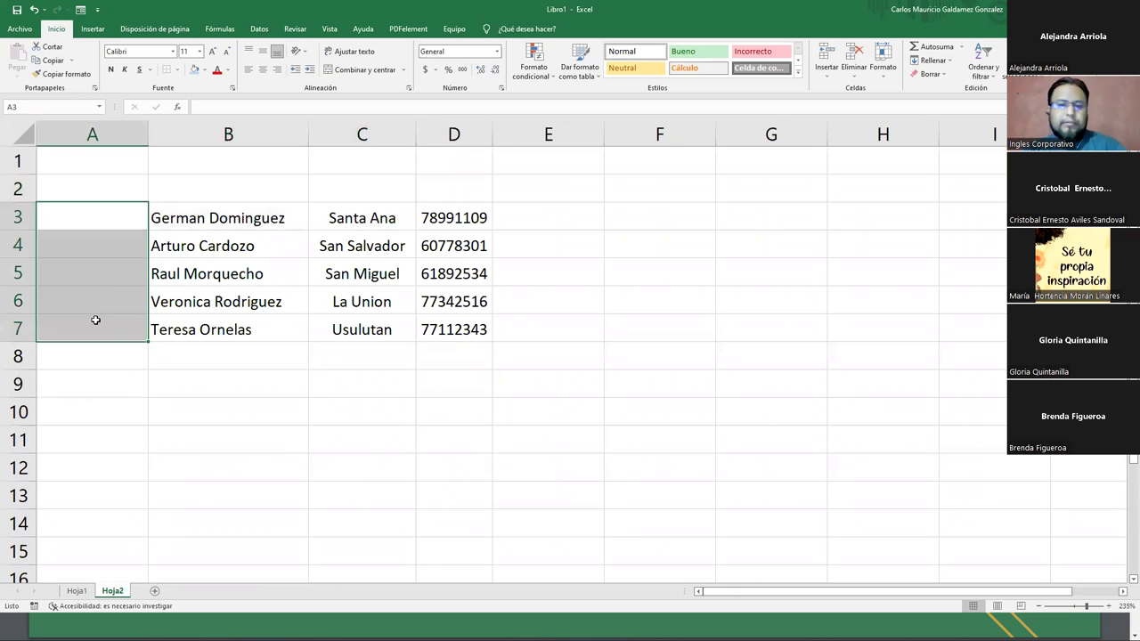
pyautogui.moveTo(211, 188); pyautogui.dragTo(445, 208)
pyautogui.click(204, 223)
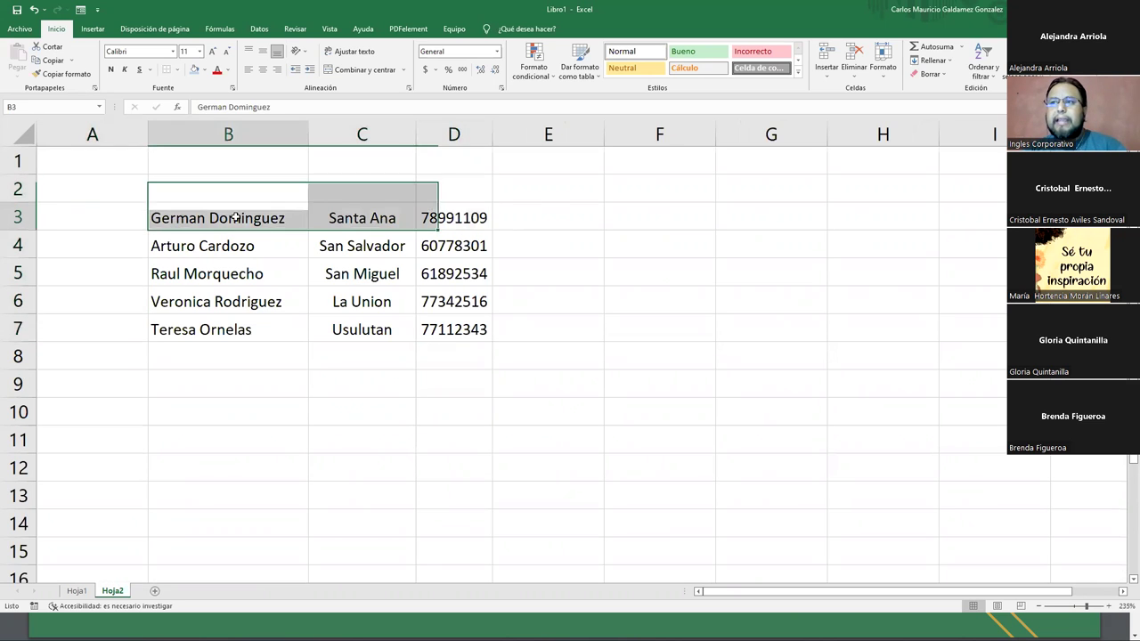
pyautogui.moveTo(89, 218); pyautogui.dragTo(457, 322)
pyautogui.click(456, 325)
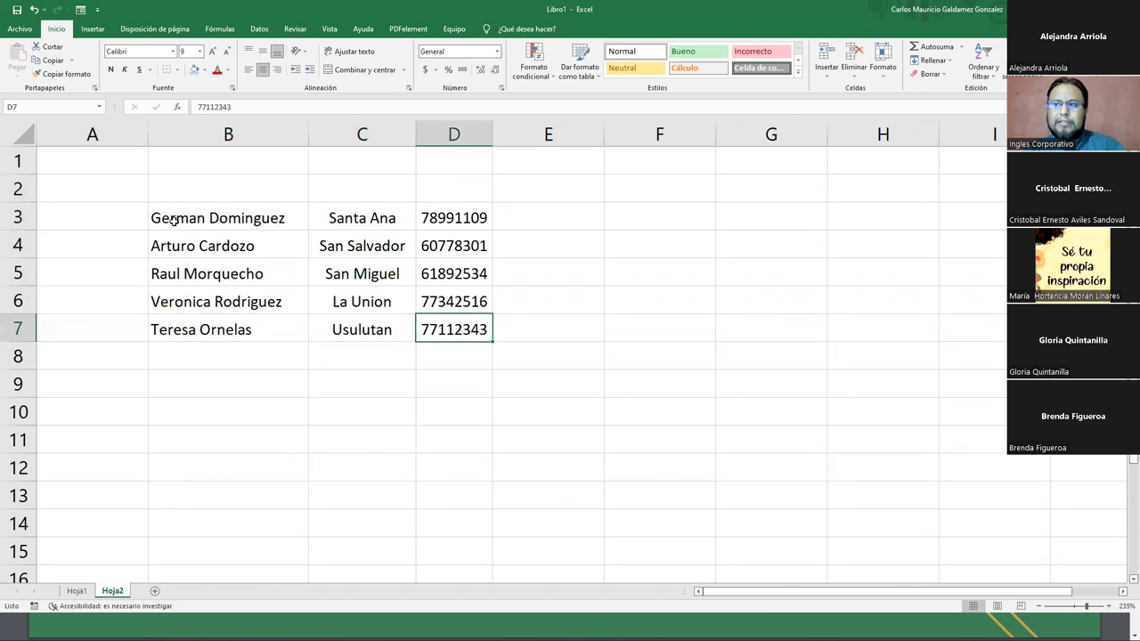
pyautogui.moveTo(211, 219); pyautogui.dragTo(428, 331)
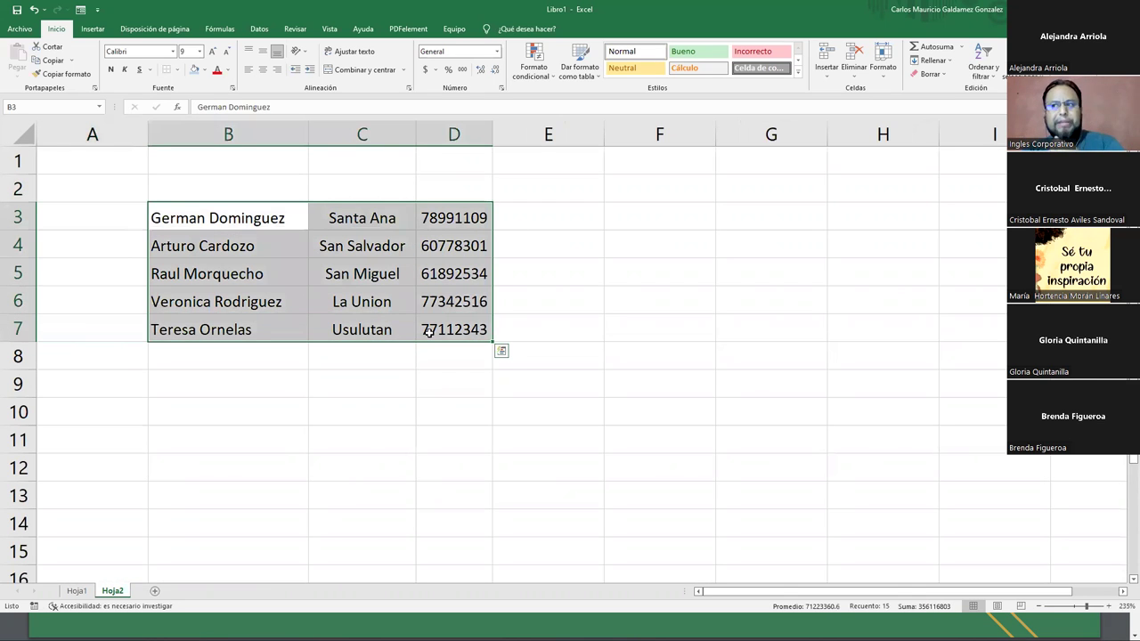
pyautogui.moveTo(236, 222); pyautogui.dragTo(441, 331)
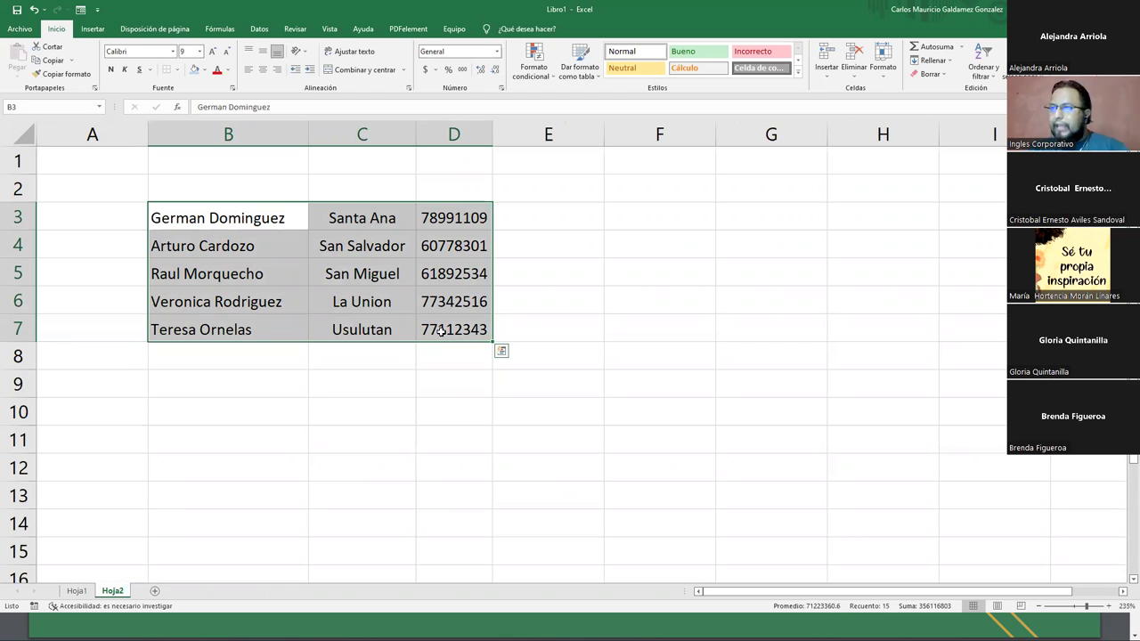
# Enter headings Nombre, Dirección and Telefono in B2:D2 and fit column D to Telefono.
pyautogui.click(197, 196)
pyautogui.write('Nombr')
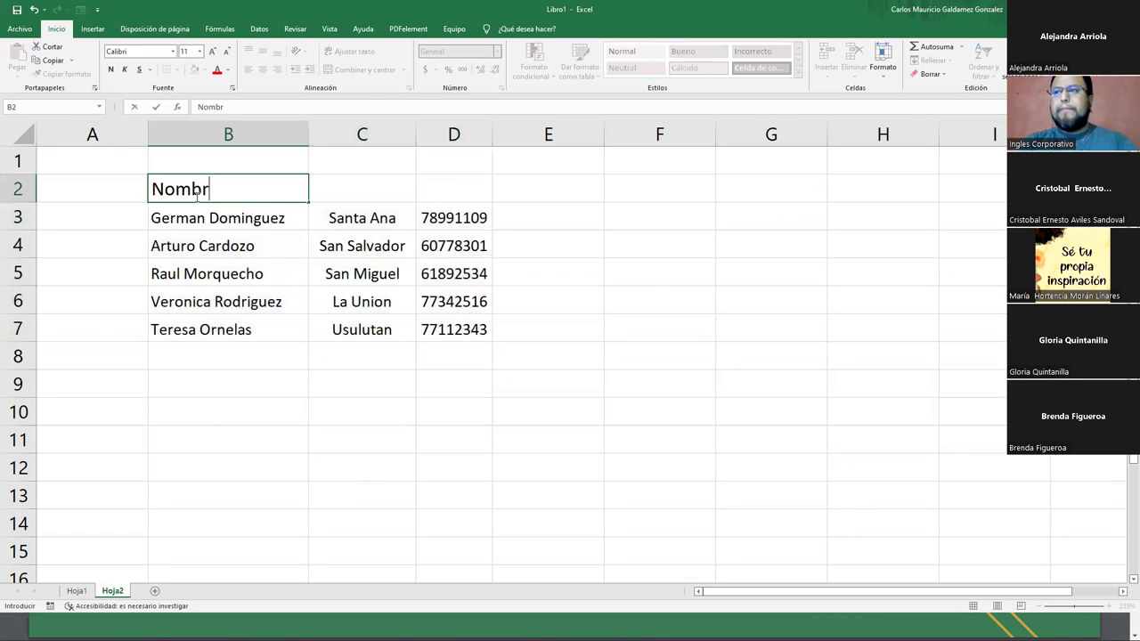
pyautogui.write('e')
pyautogui.press('Tab')
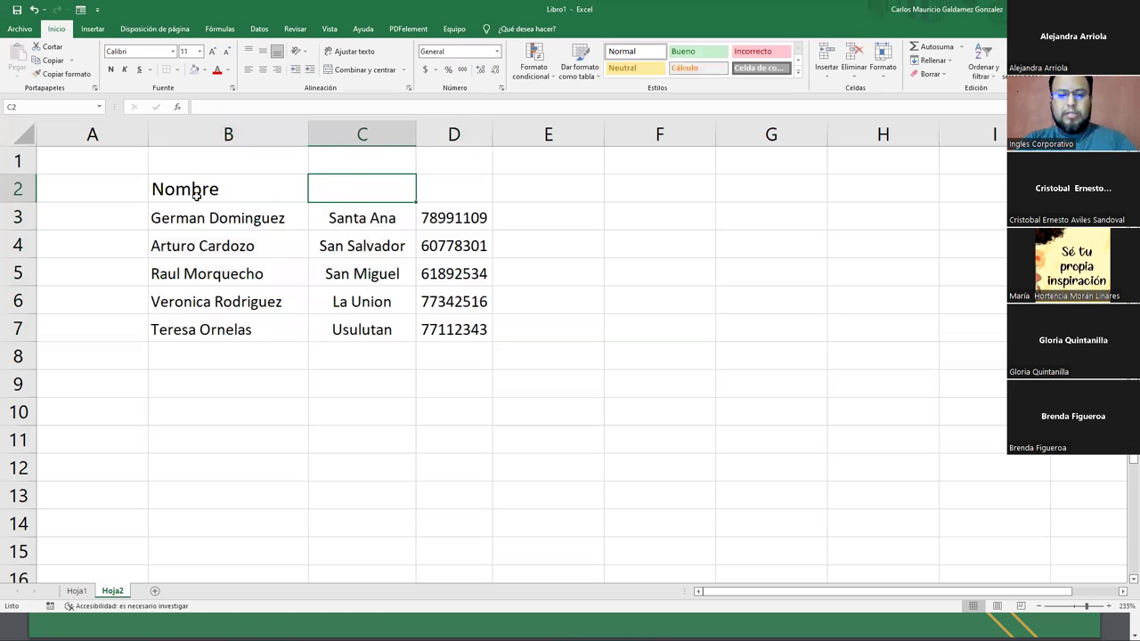
pyautogui.write('Dirección')
pyautogui.press('Tab')
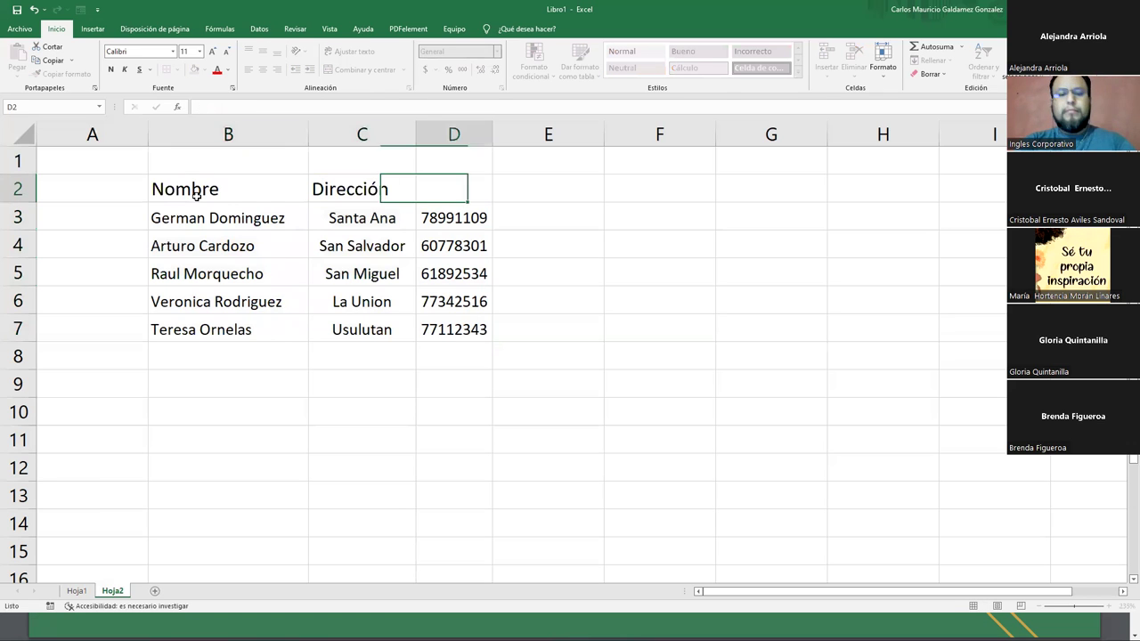
pyautogui.write('Telefono')
pyautogui.press('Return')
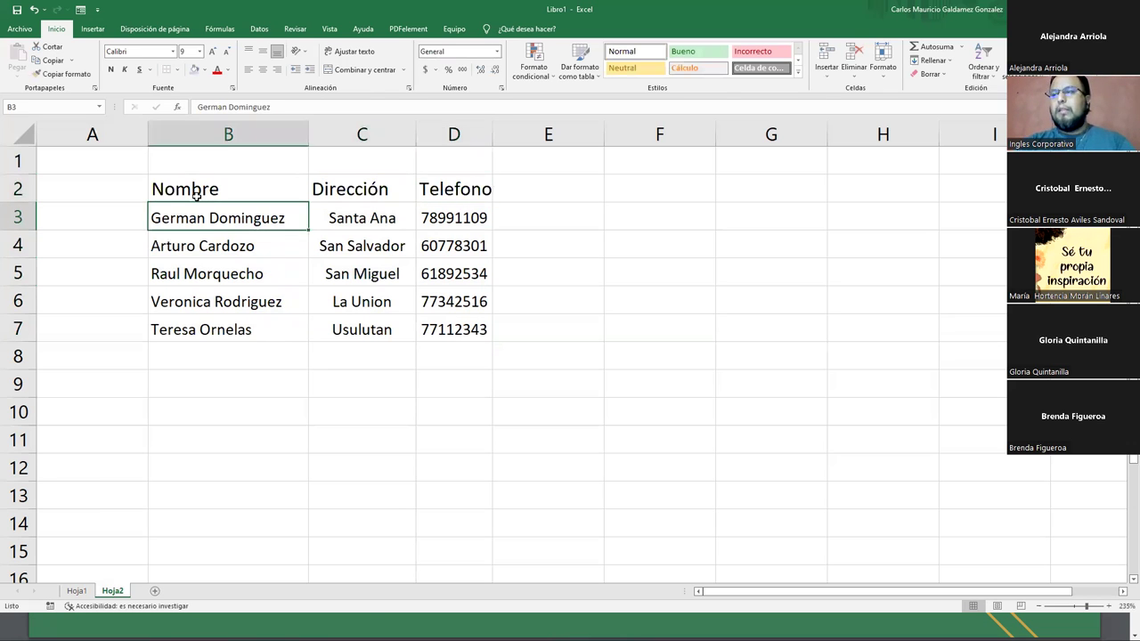
pyautogui.doubleClick(492, 134)
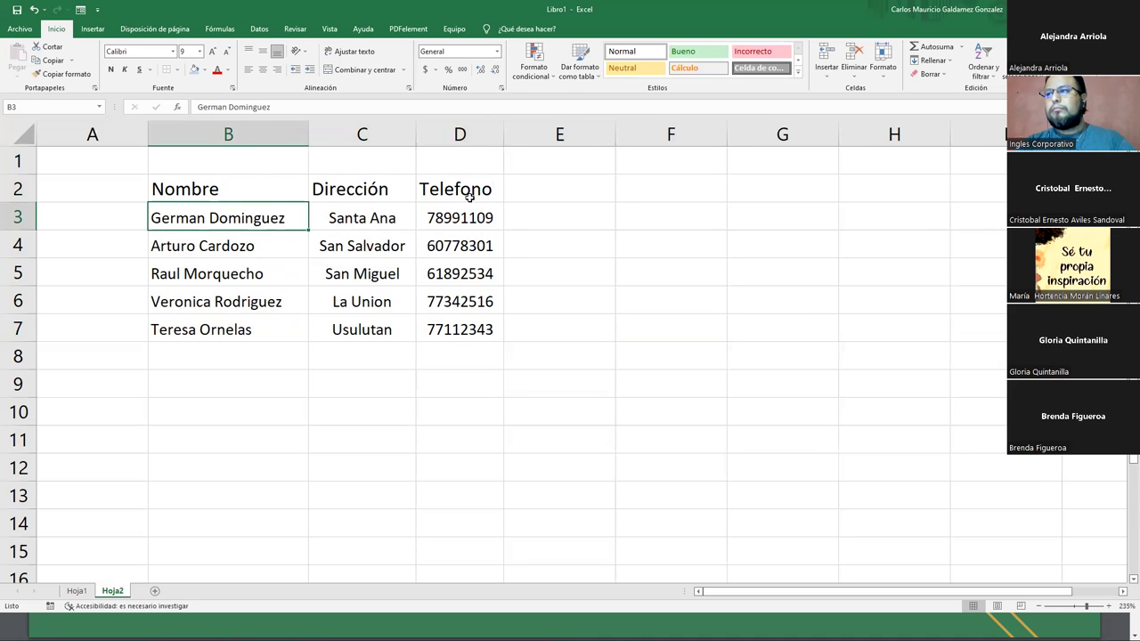
# Make the B2:D2 headings bold with a smaller font size.
pyautogui.moveTo(469, 195); pyautogui.dragTo(234, 185)
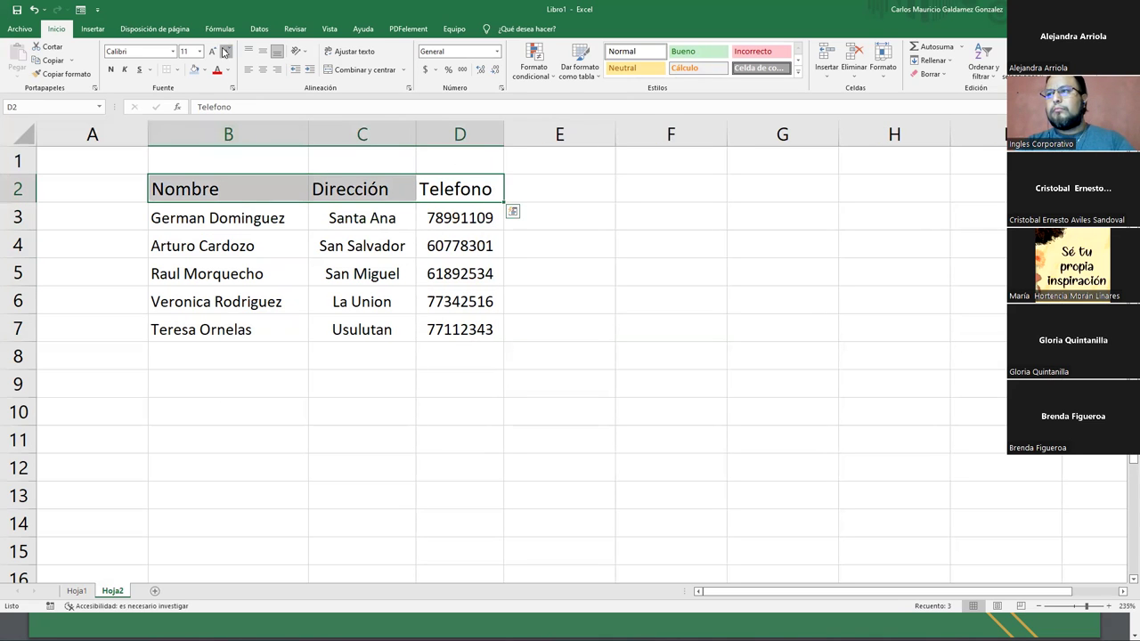
pyautogui.click(224, 52)
pyautogui.click(224, 52)
pyautogui.click(111, 70)
pyautogui.click(225, 251)
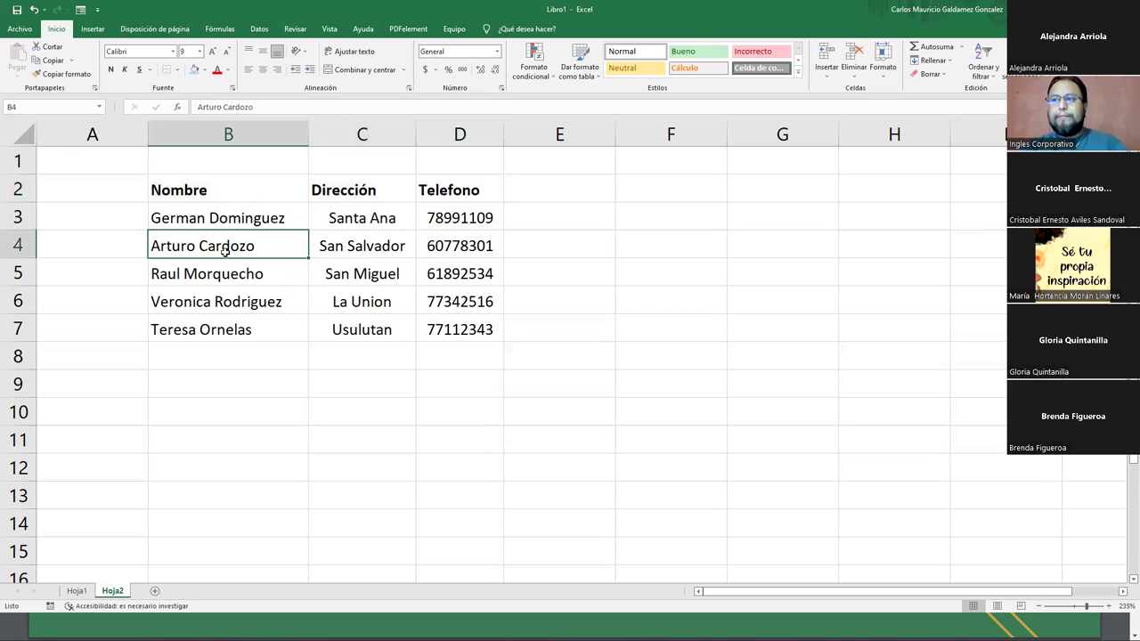
# Select the names, towns and phone numbers column by column.
pyautogui.moveTo(203, 214); pyautogui.dragTo(214, 330)
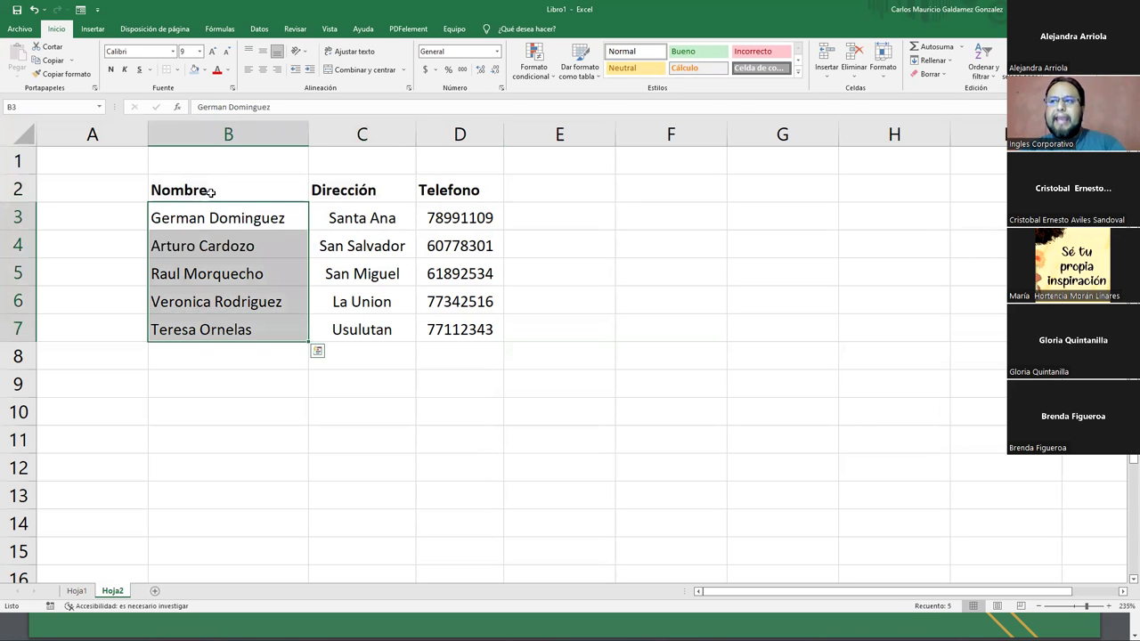
pyautogui.moveTo(216, 218); pyautogui.dragTo(223, 325)
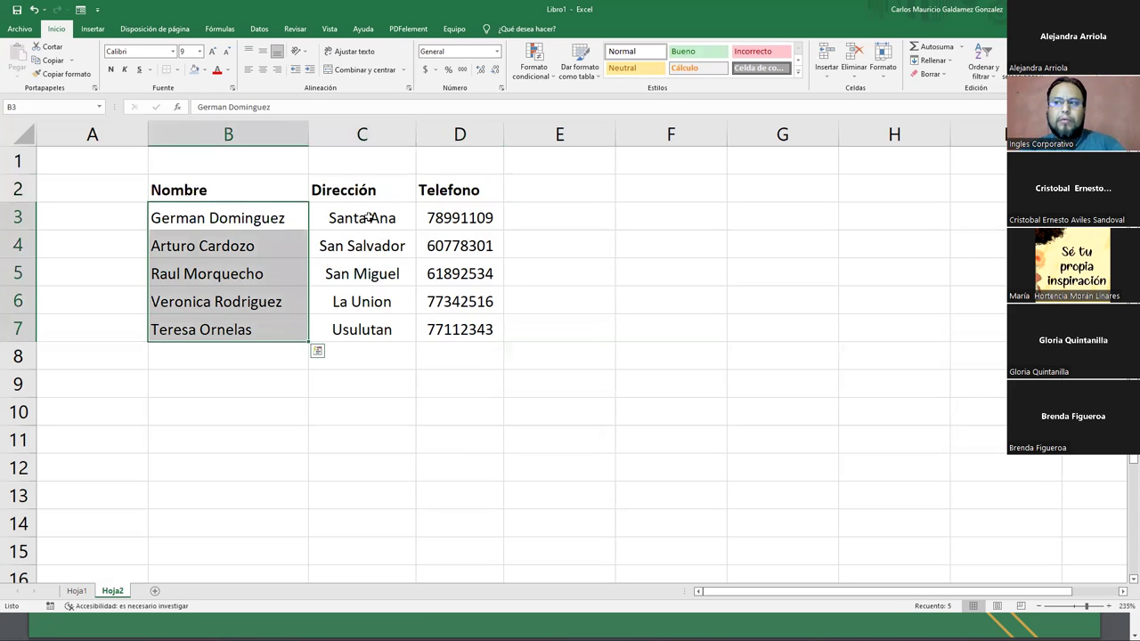
pyautogui.moveTo(365, 217); pyautogui.dragTo(354, 322)
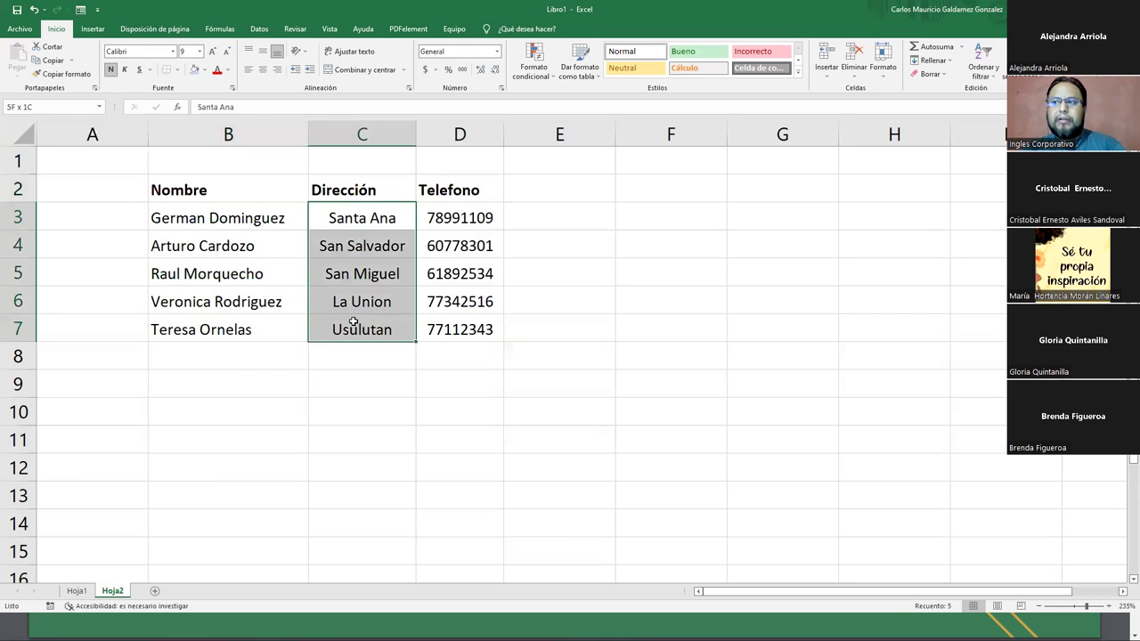
pyautogui.click(460, 192)
pyautogui.moveTo(464, 218); pyautogui.dragTo(458, 330)
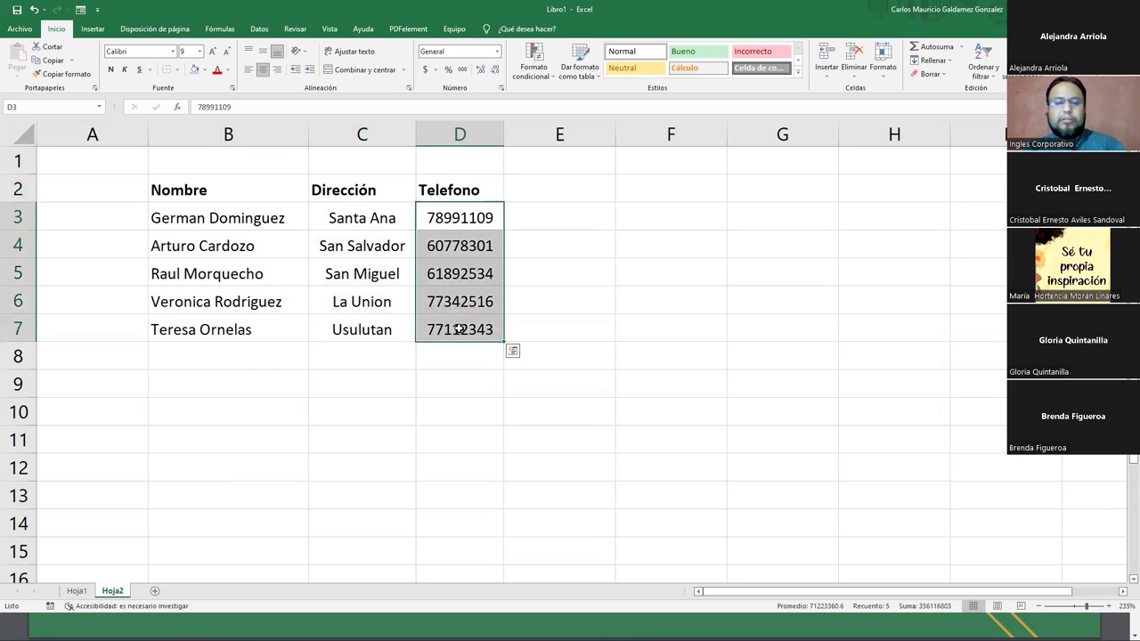
pyautogui.click(110, 224)
pyautogui.press('Up')
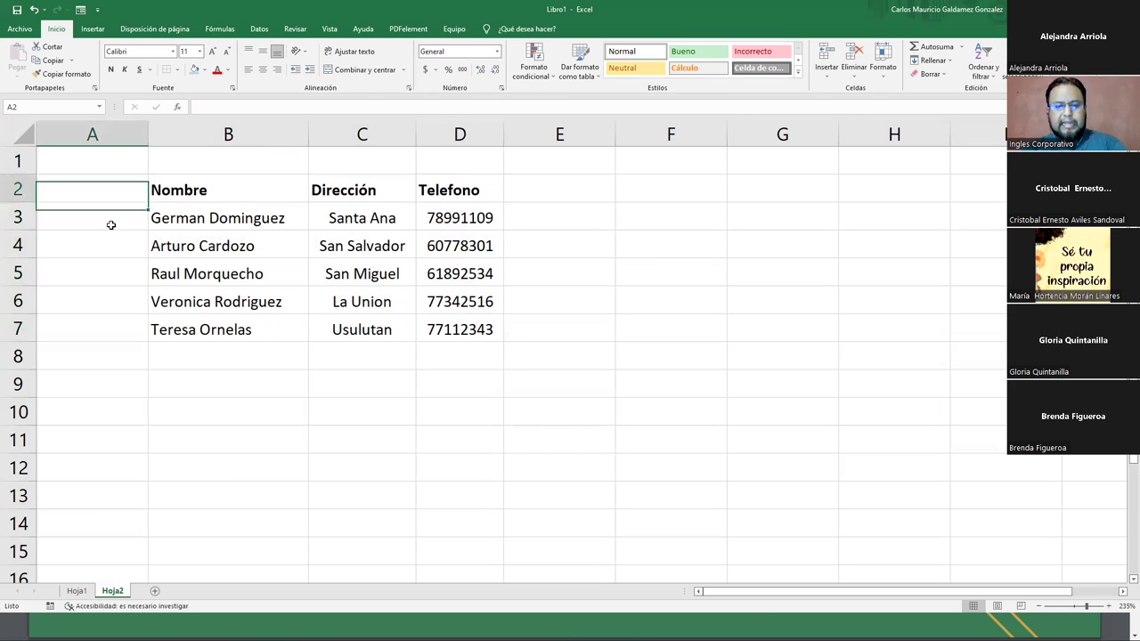
pyautogui.write('CO')
pyautogui.press('Return')
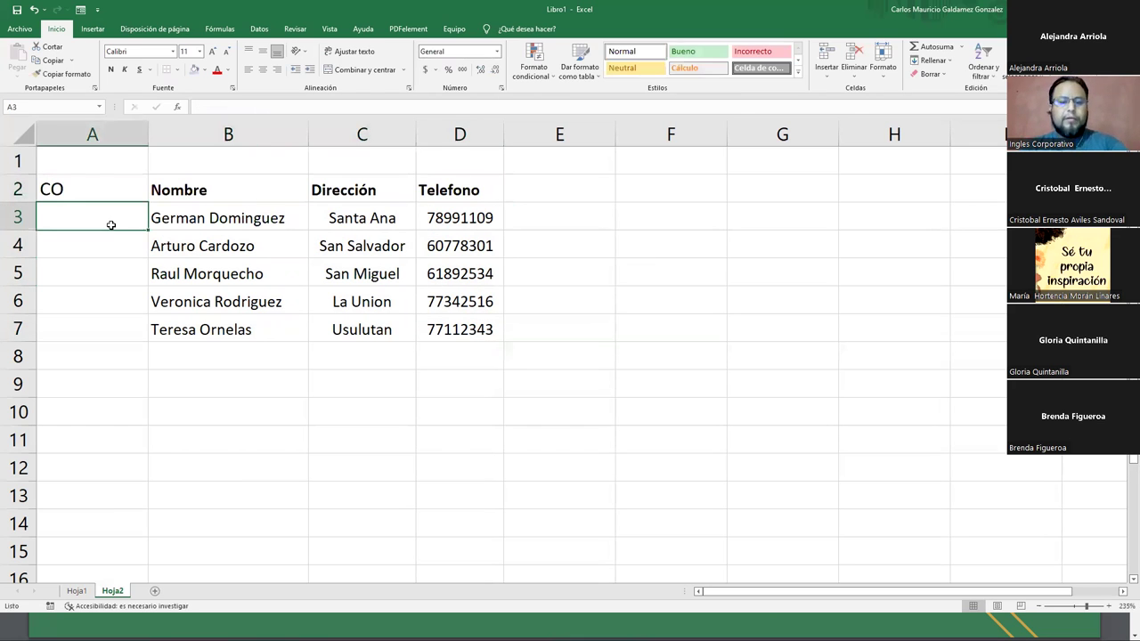
pyautogui.write('1 2 3 4 5')
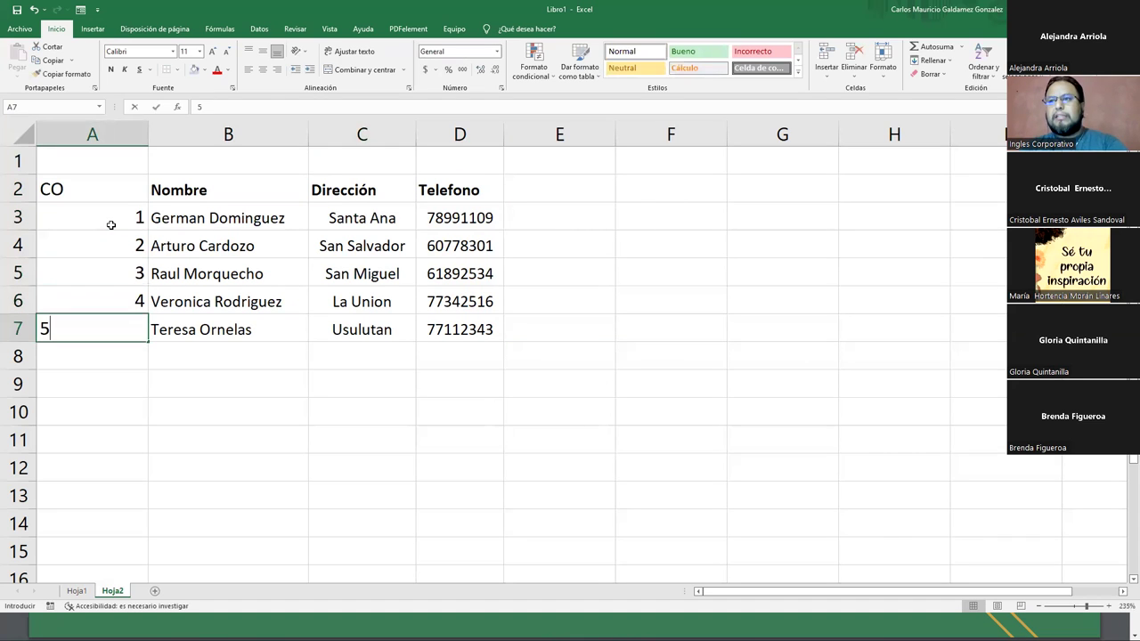
pyautogui.press('Return')
pyautogui.moveTo(111, 215); pyautogui.dragTo(123, 324)
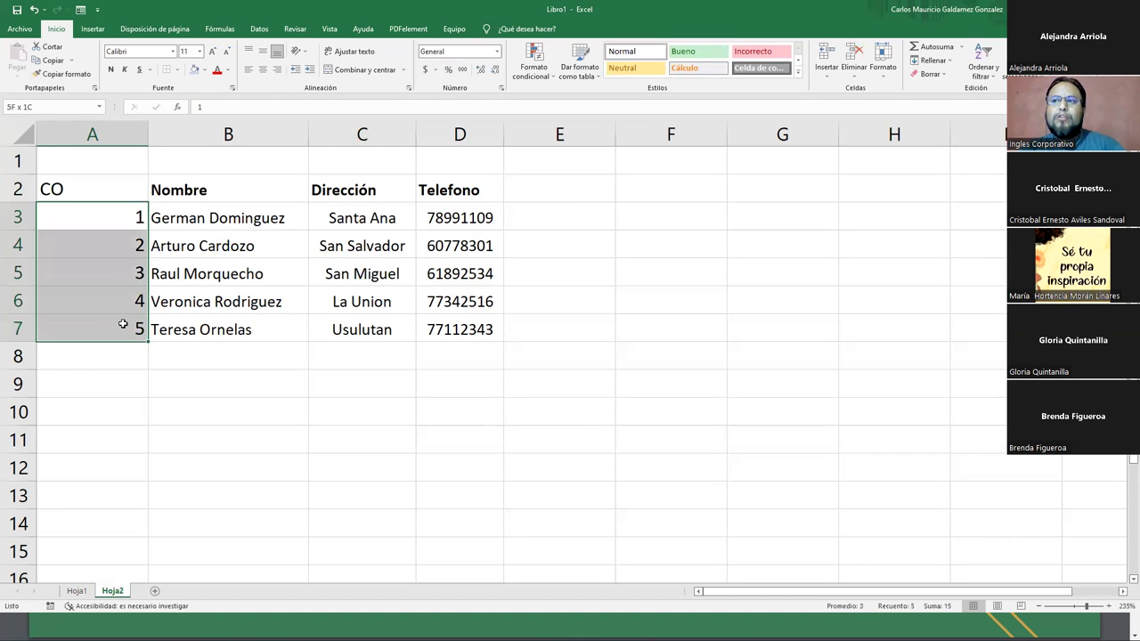
pyautogui.moveTo(124, 218); pyautogui.dragTo(125, 325)
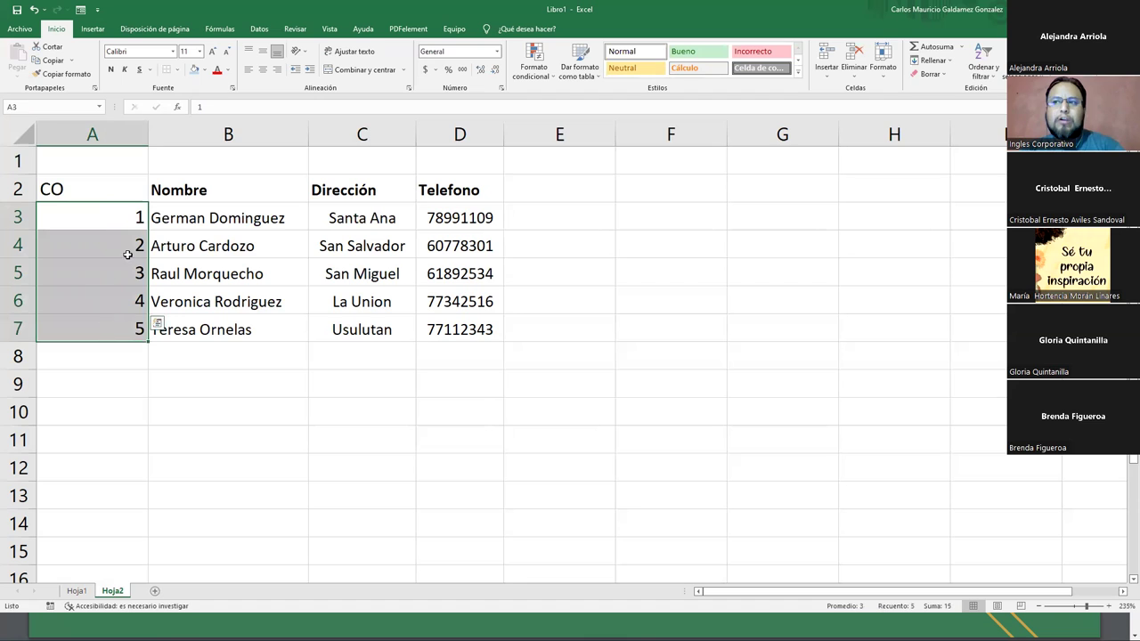
pyautogui.doubleClick(148, 134)
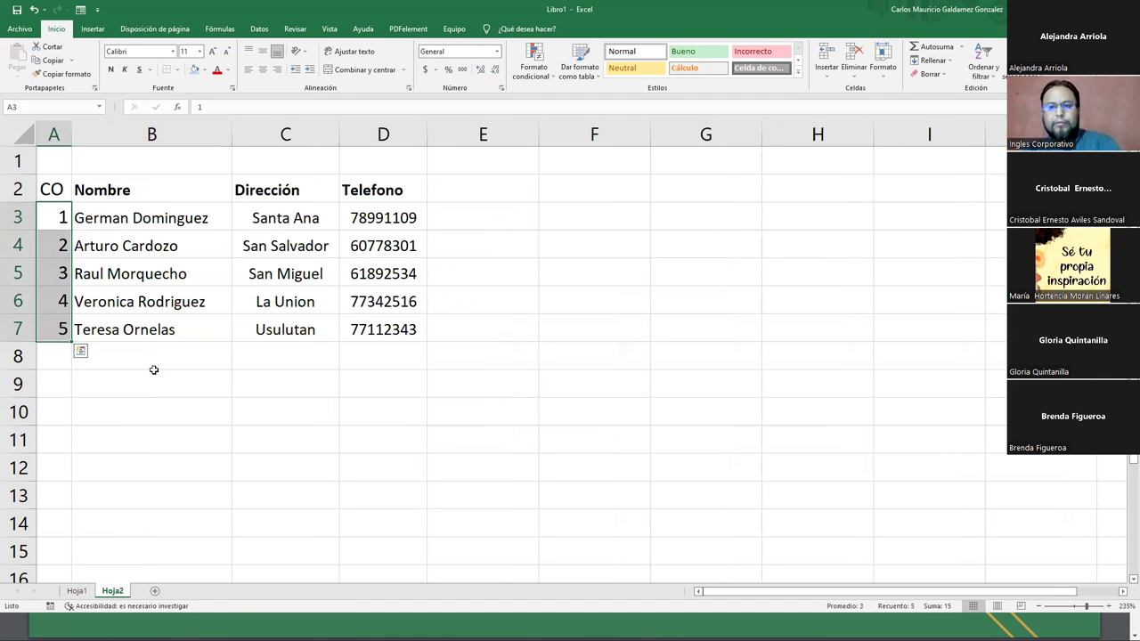
pyautogui.click(154, 373)
pyautogui.moveTo(60, 196)
pyautogui.mouseDown()
pyautogui.moveTo(403, 316)
pyautogui.moveTo(410, 331)
pyautogui.mouseUp()
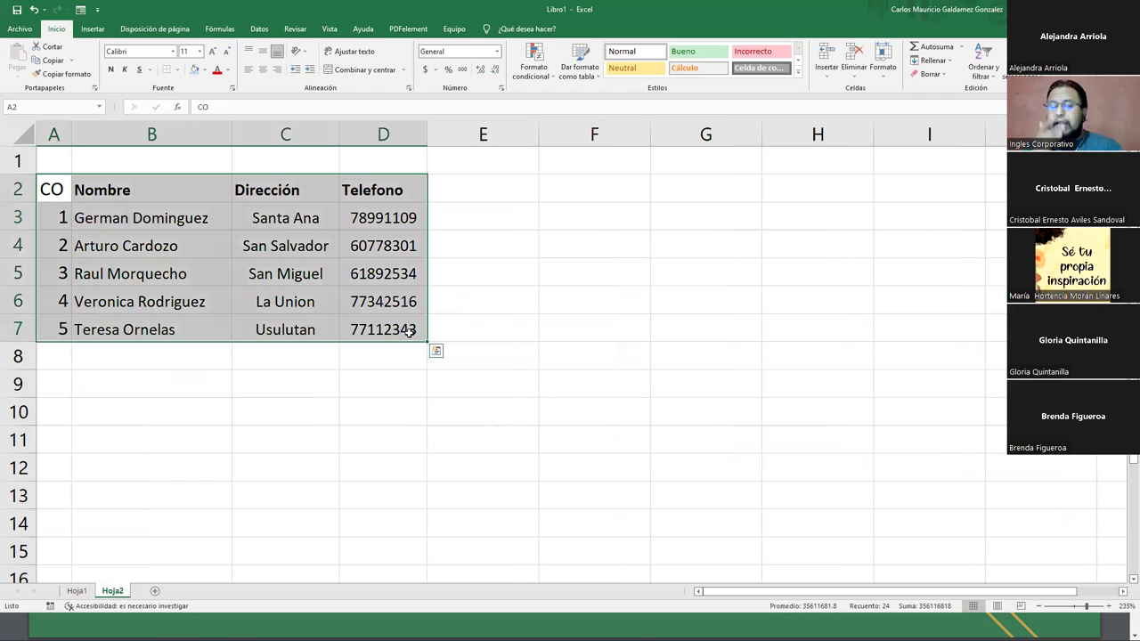
pyautogui.click(187, 276)
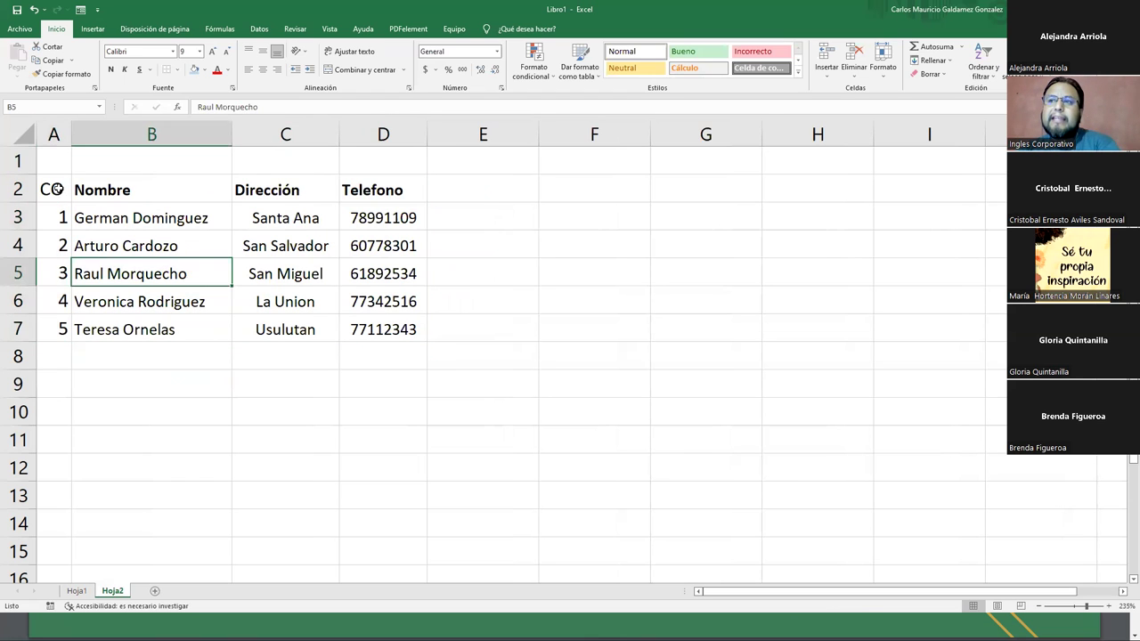
pyautogui.moveTo(54, 190); pyautogui.dragTo(368, 188)
pyautogui.moveTo(41, 217); pyautogui.dragTo(42, 330)
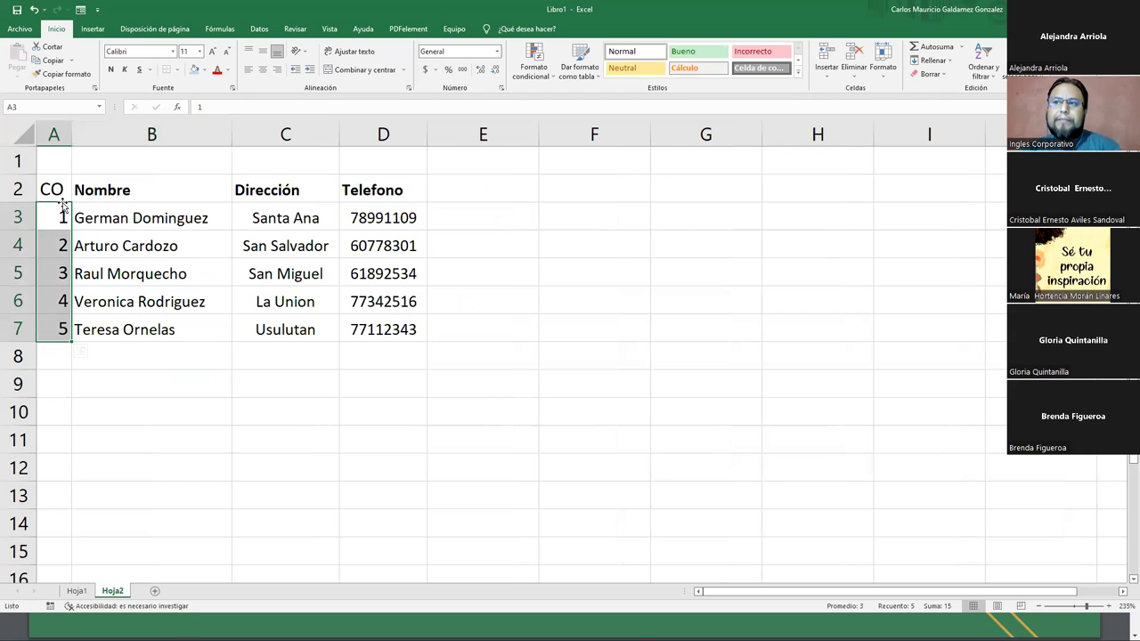
pyautogui.moveTo(54, 217); pyautogui.dragTo(61, 328)
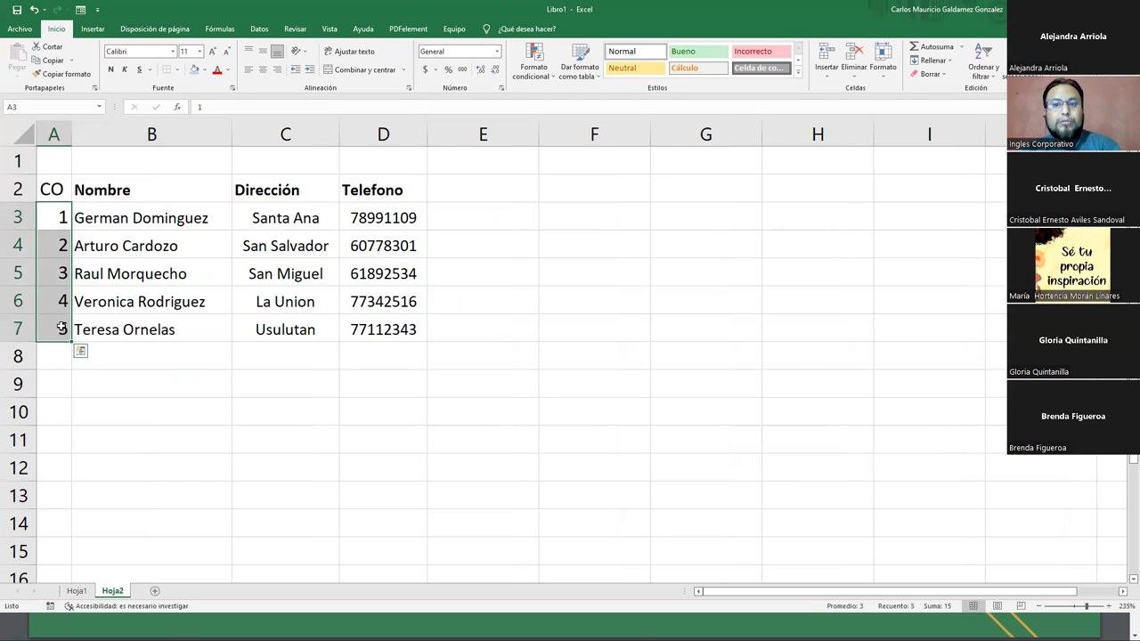
pyautogui.moveTo(61, 218); pyautogui.dragTo(435, 216)
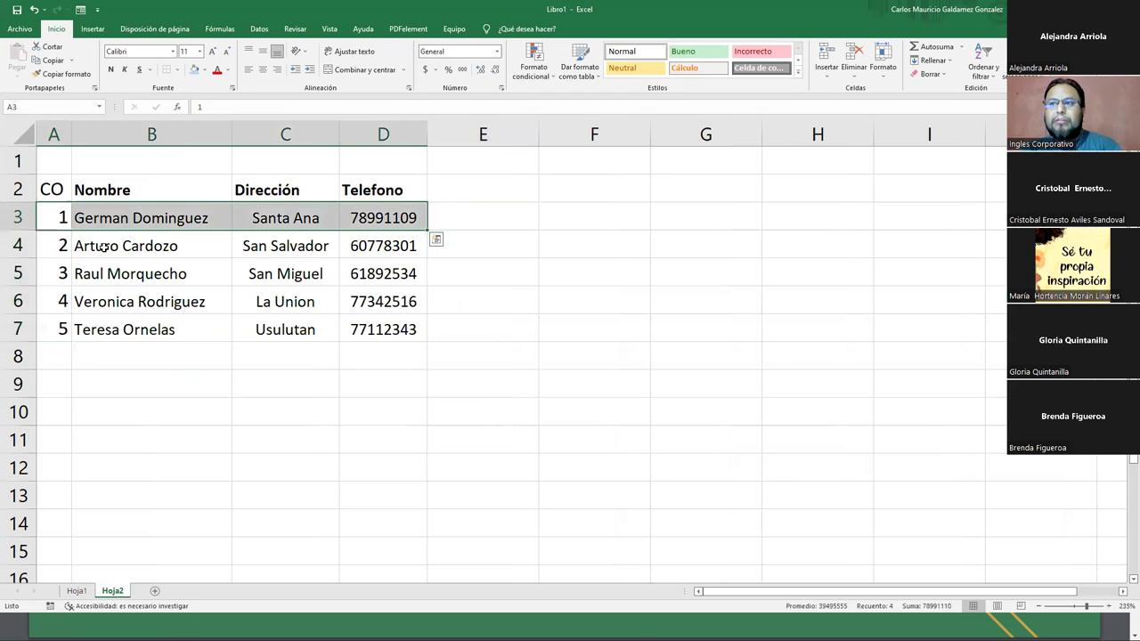
pyautogui.moveTo(61, 243); pyautogui.dragTo(356, 250)
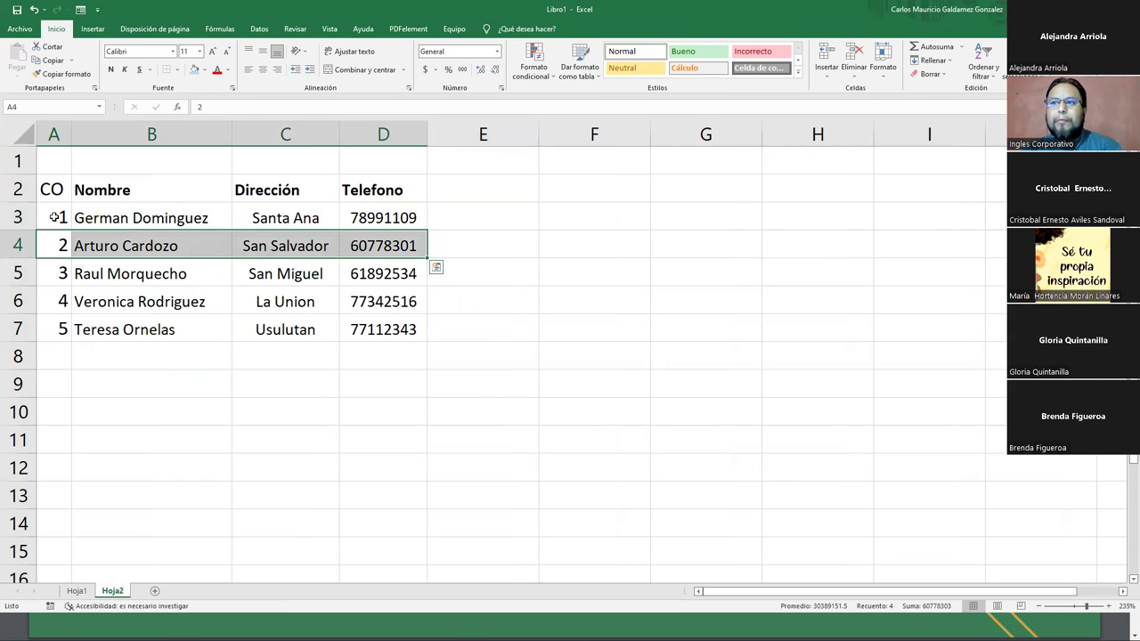
pyautogui.moveTo(56, 217); pyautogui.dragTo(374, 217)
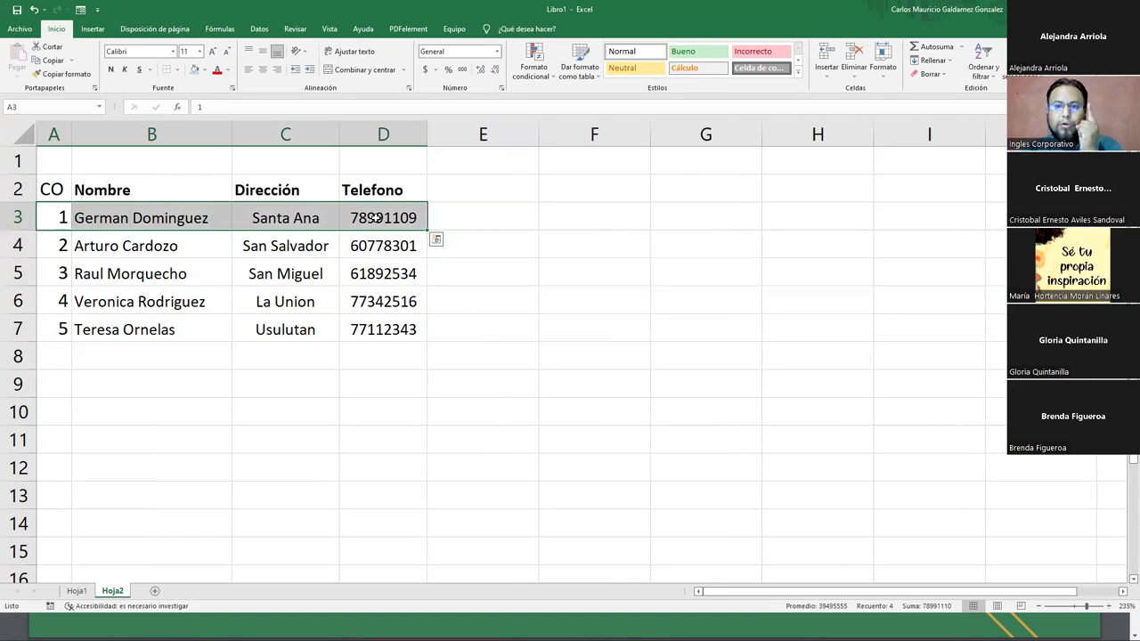
pyautogui.moveTo(49, 214); pyautogui.dragTo(373, 217)
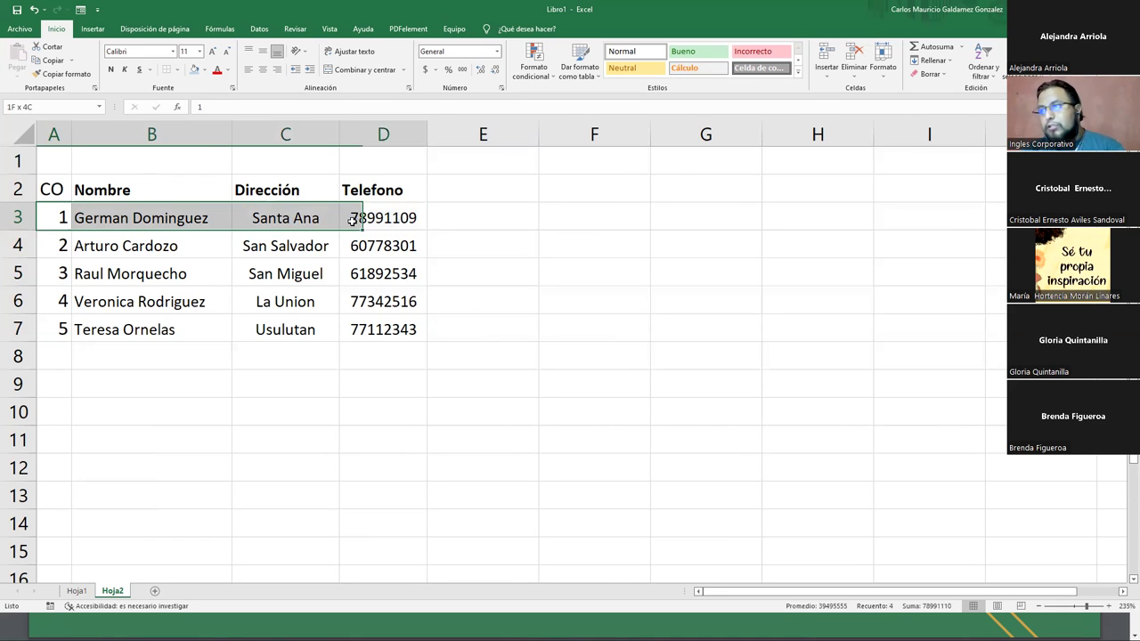
pyautogui.moveTo(49, 246); pyautogui.dragTo(376, 248)
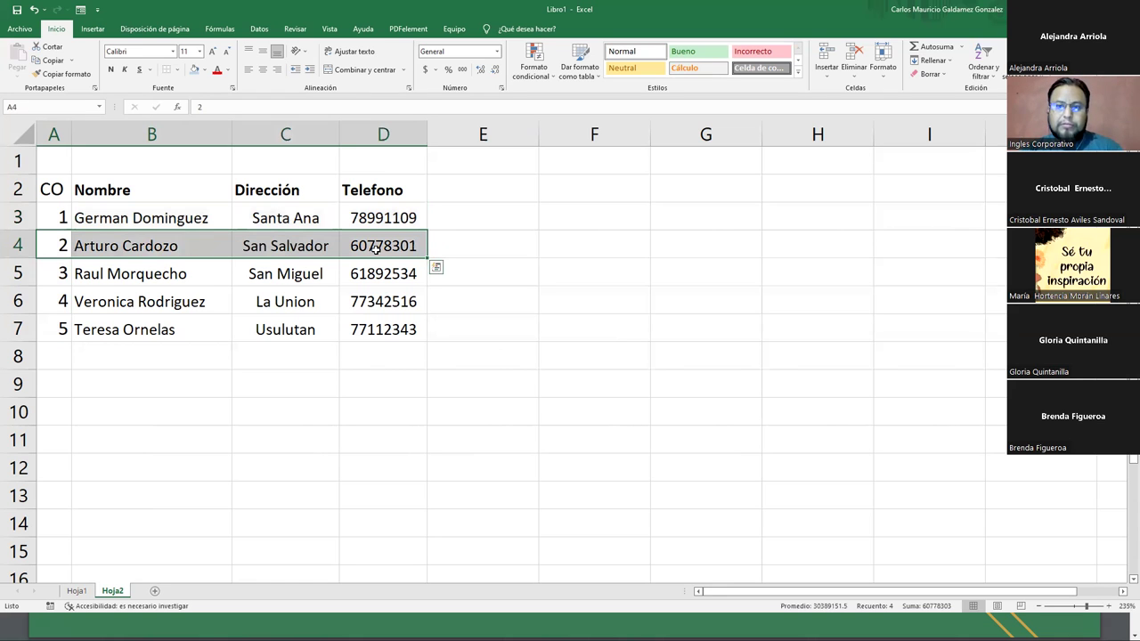
pyautogui.moveTo(57, 217); pyautogui.dragTo(355, 227)
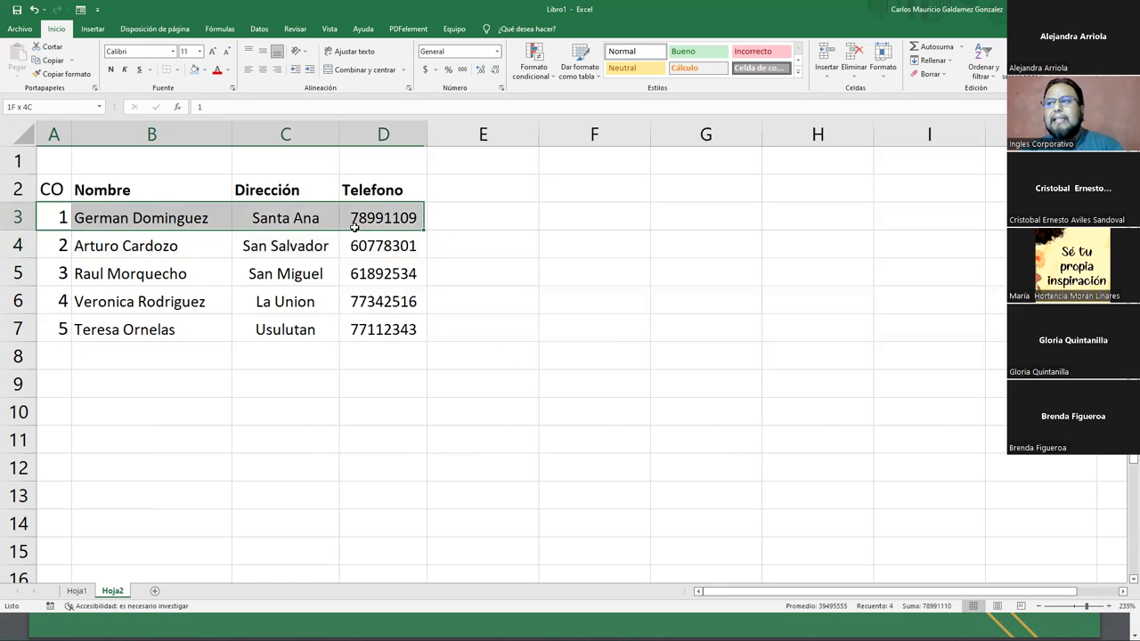
pyautogui.moveTo(51, 246); pyautogui.dragTo(381, 247)
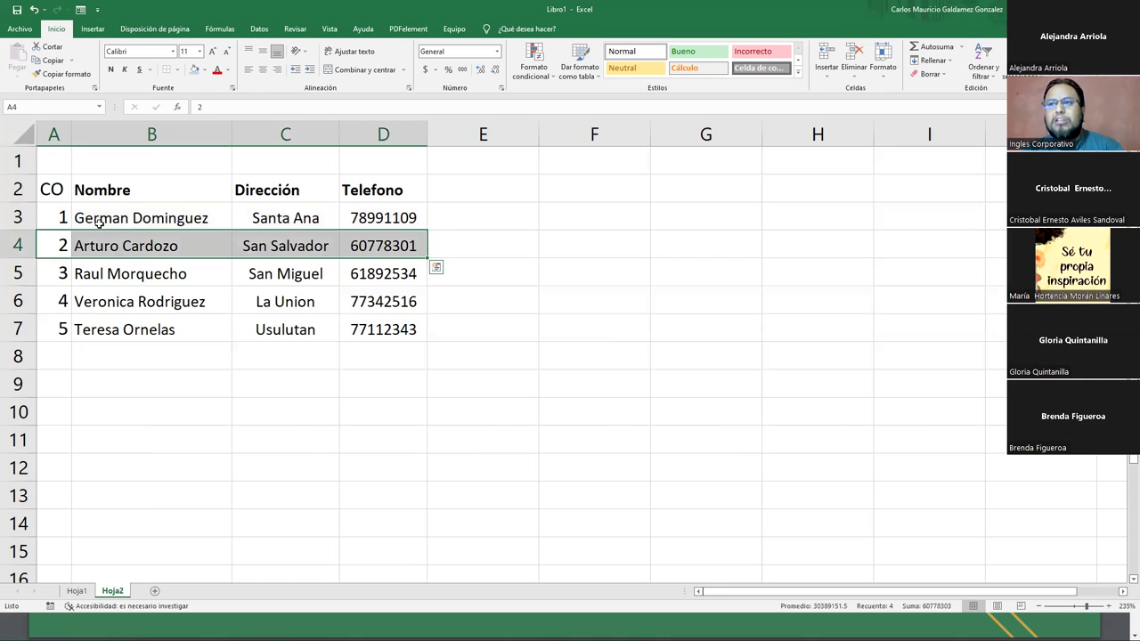
pyautogui.moveTo(62, 219); pyautogui.dragTo(354, 336)
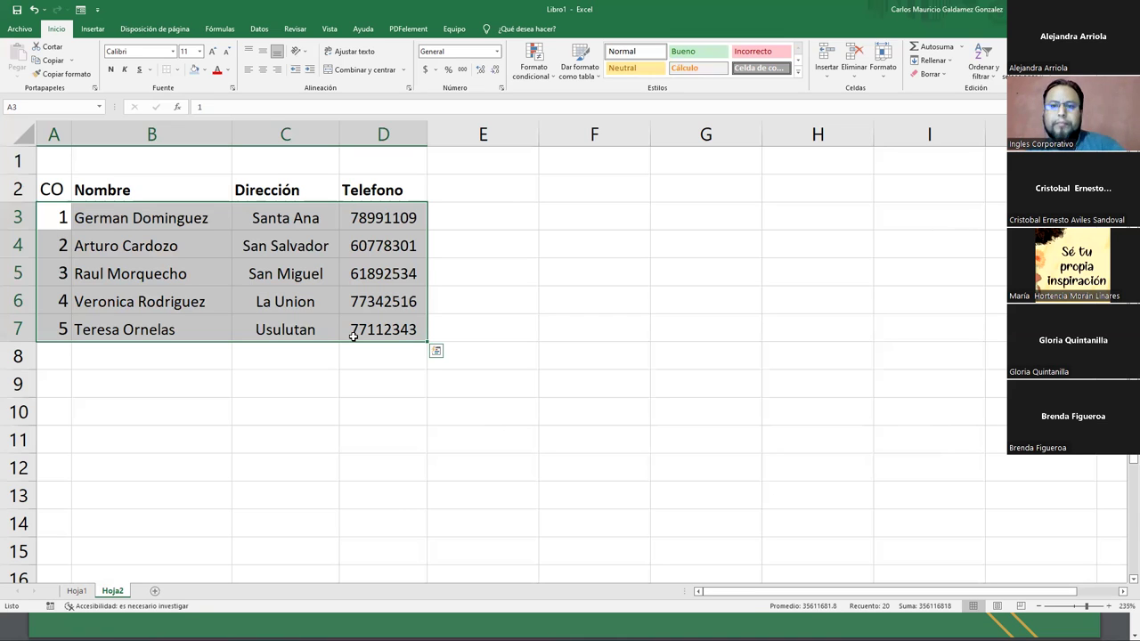
# Practise selecting ranges B3:D7 and A2:D7, then rows 3 and 4, on Hoja2.
pyautogui.click(152, 307)
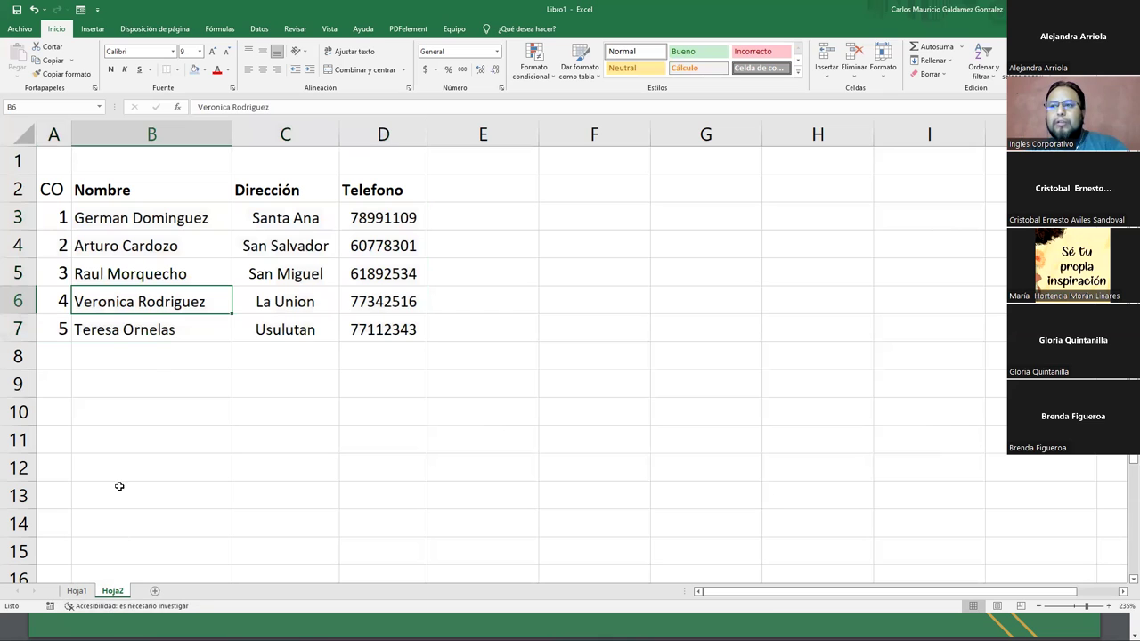
pyautogui.moveTo(145, 219); pyautogui.dragTo(349, 331)
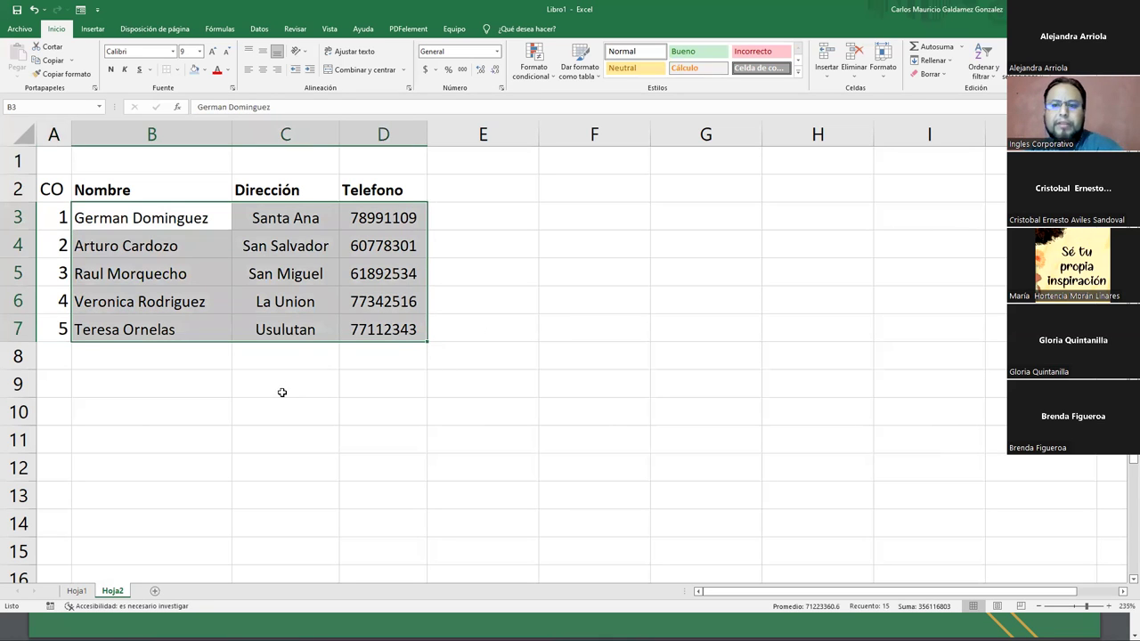
pyautogui.moveTo(65, 191); pyautogui.dragTo(412, 339)
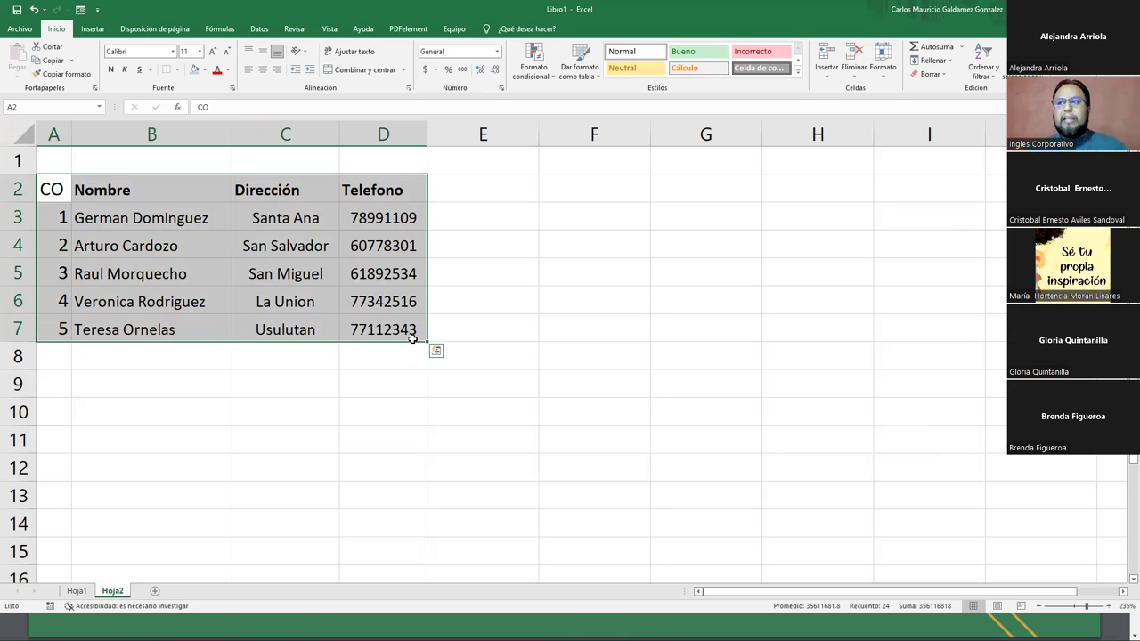
pyautogui.click(9, 223)
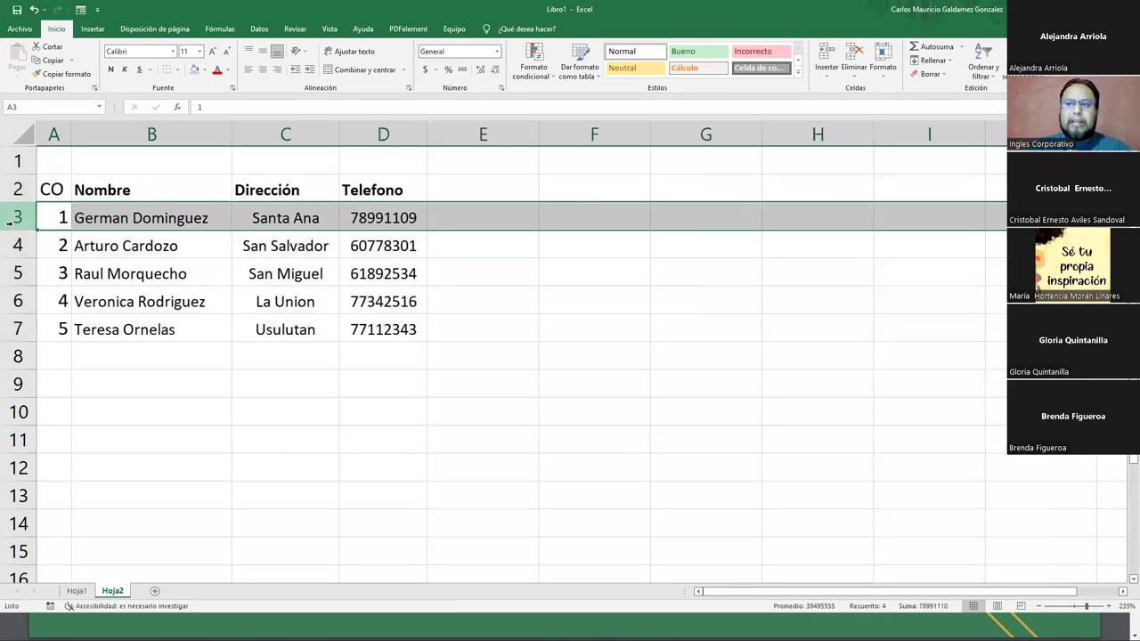
pyautogui.click(9, 251)
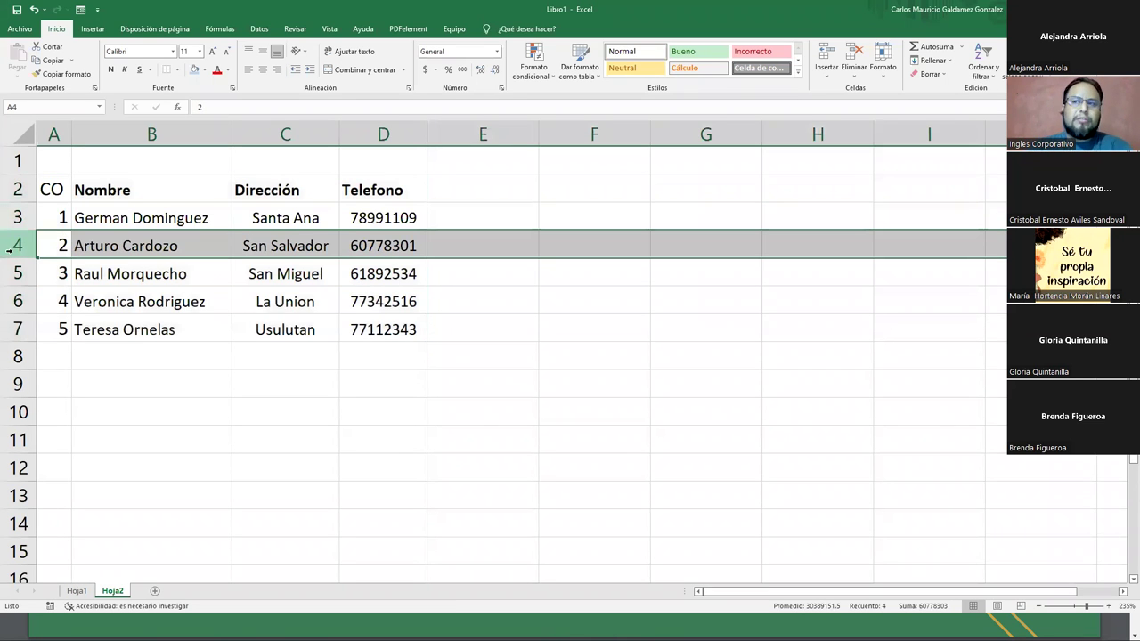
pyautogui.moveTo(18, 217); pyautogui.dragTo(15, 249)
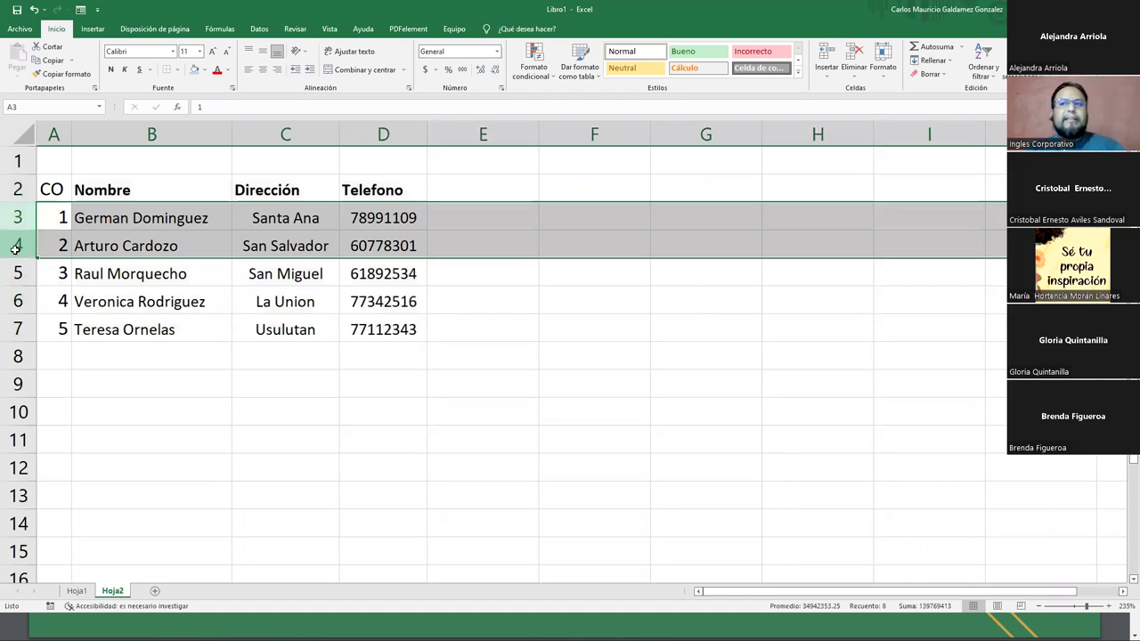
pyautogui.click(15, 249)
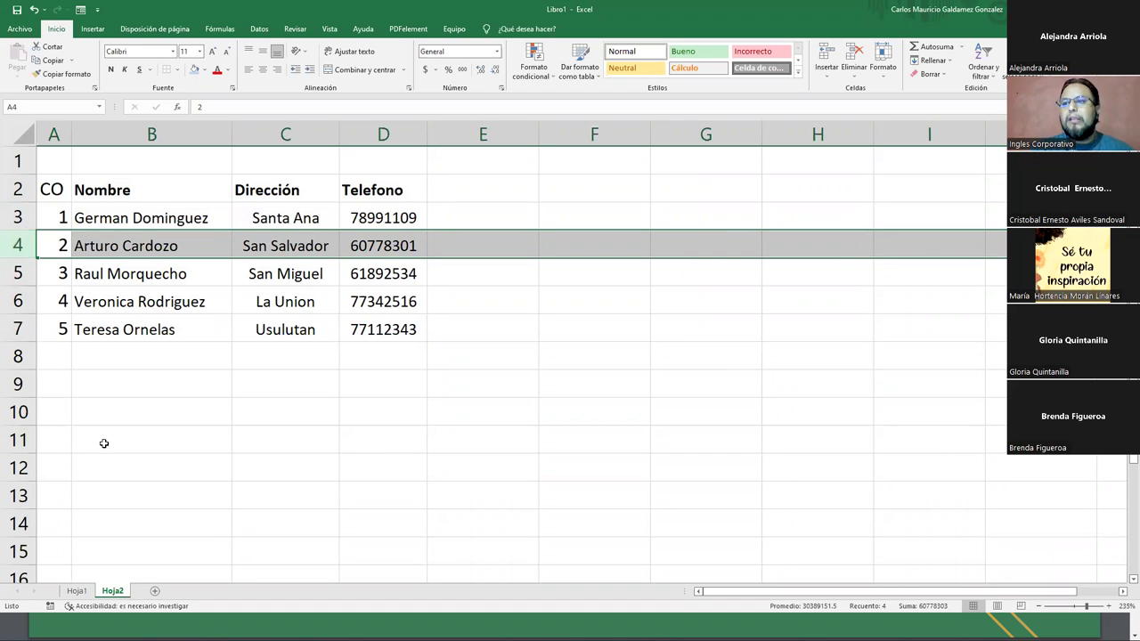
# Add sheet Hoja3 and enter 'Registro General' in A1, correcting the 'Genereal' typo.
pyautogui.click(154, 590)
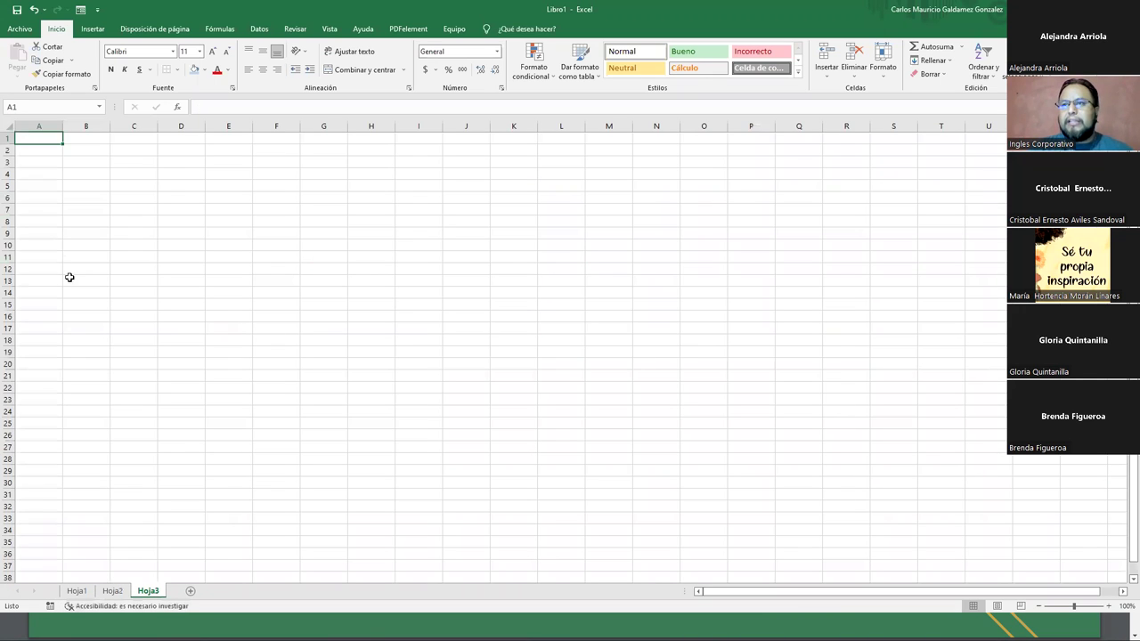
pyautogui.keyDown('ctrl'); pyautogui.scroll(3, 165, 458); pyautogui.keyUp('ctrl')
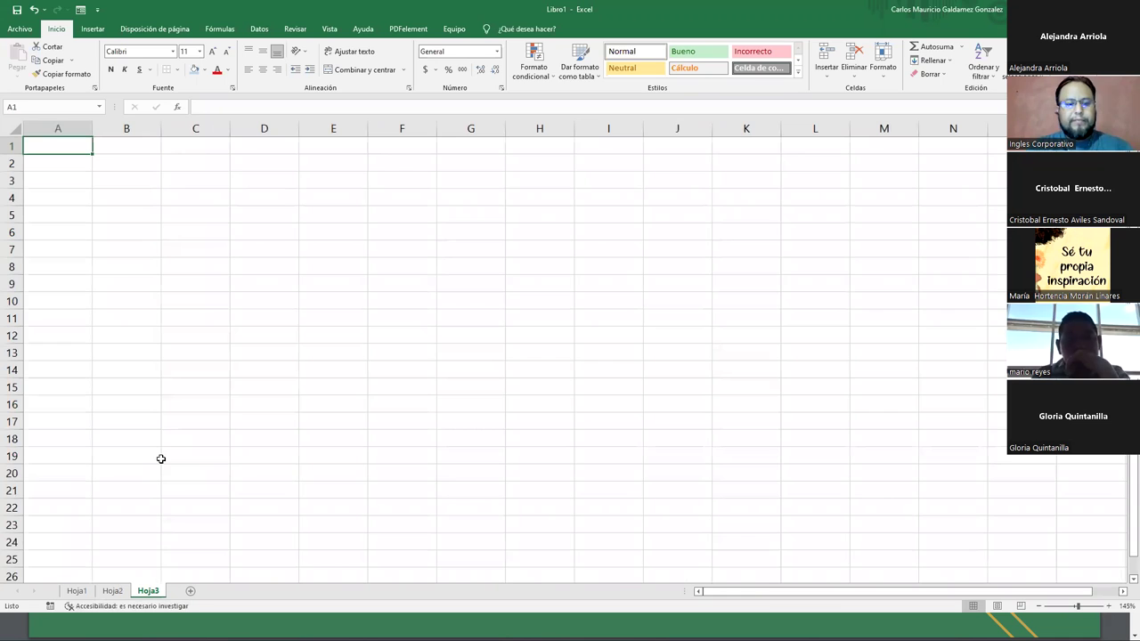
pyautogui.write('Registro Genereal')
pyautogui.press('Return')
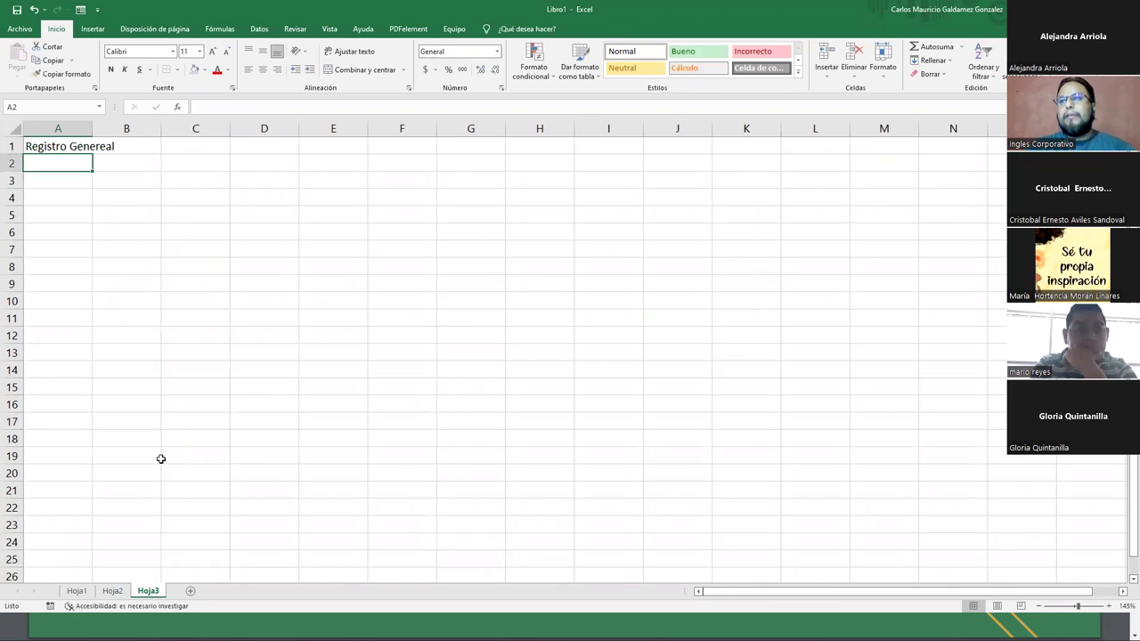
pyautogui.press('Up')
pyautogui.press('F2')
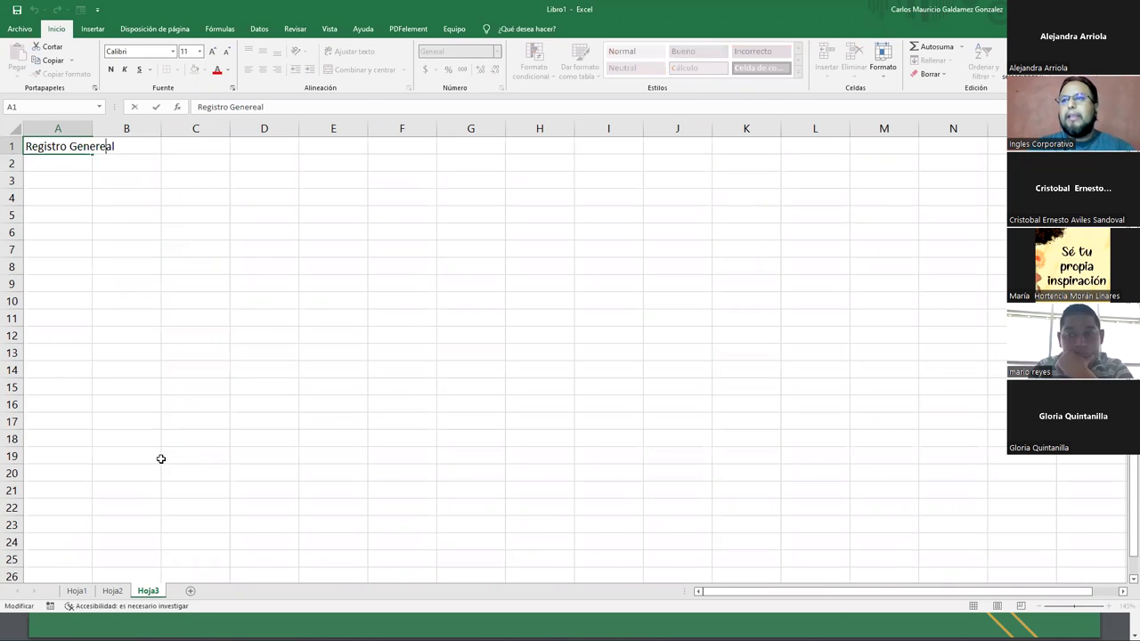
pyautogui.press('BackSpace')
pyautogui.press('Return')
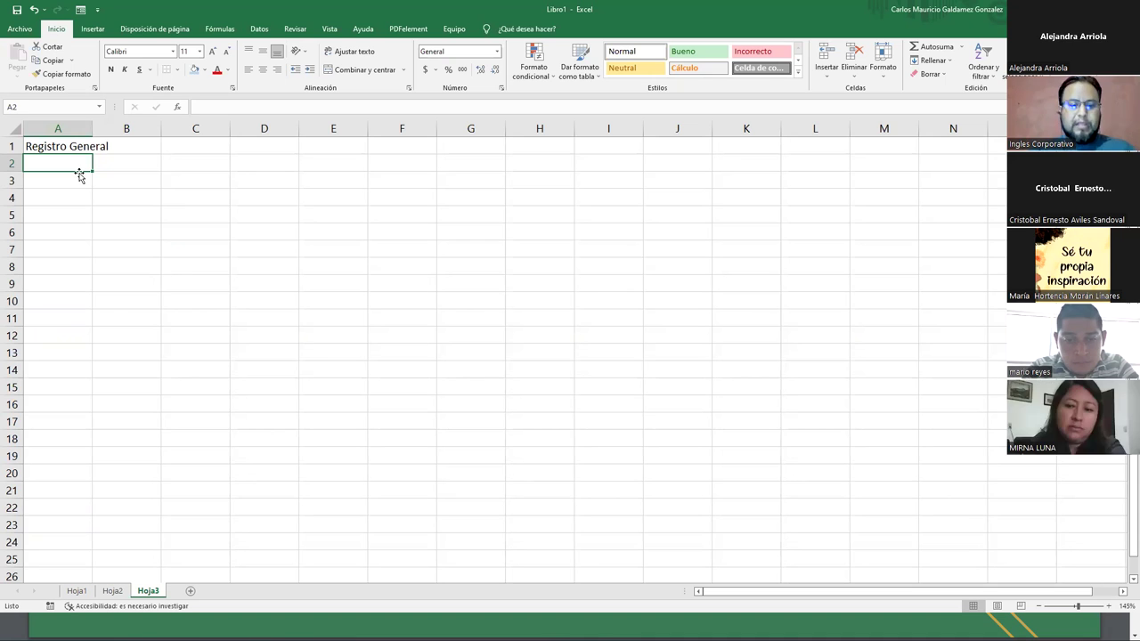
# Enter headers #, Apellido Paterno and Apellido Materno in A2:C2.
pyautogui.write('Co')
pyautogui.press('BackSpace')
pyautogui.press('BackSpace')
pyautogui.write('#')
pyautogui.press('Tab')
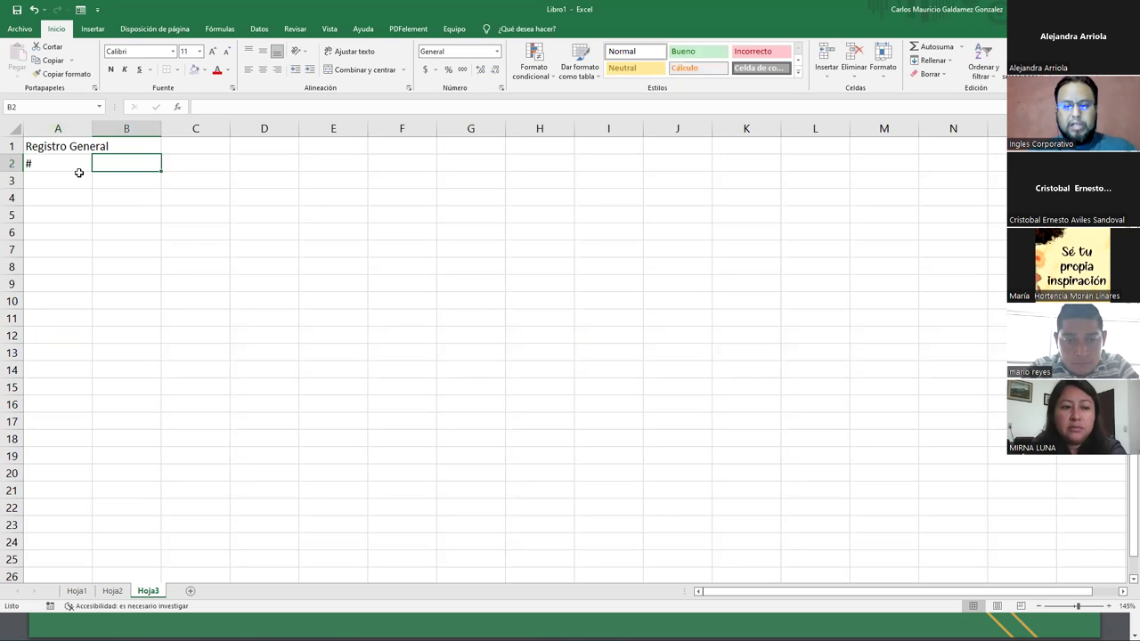
pyautogui.write('Apellid')
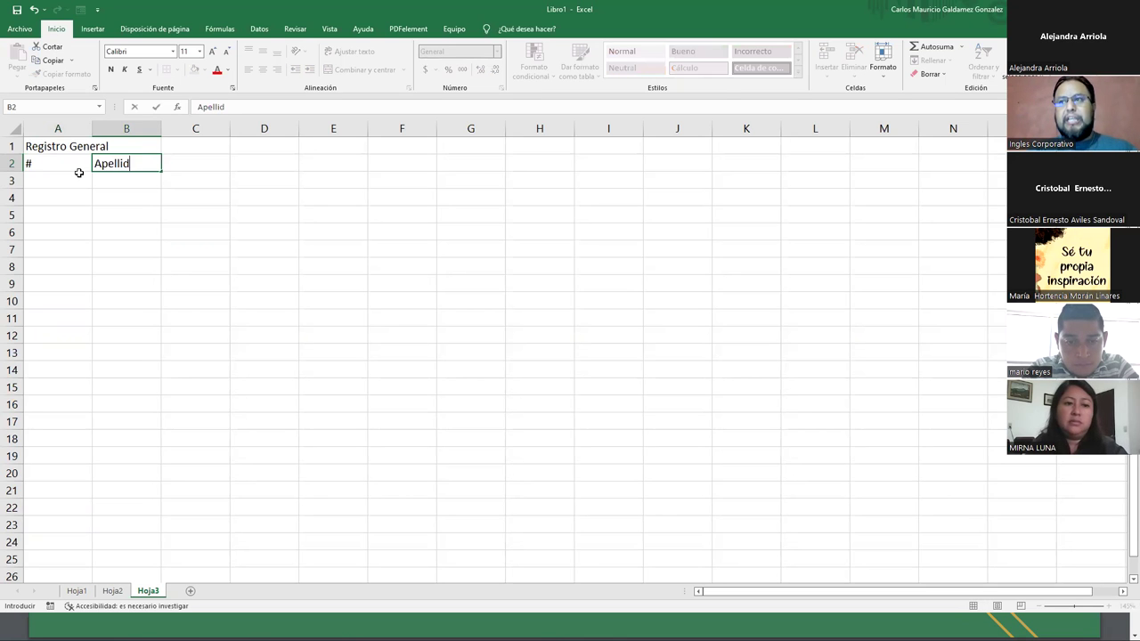
pyautogui.write(' aterno')
pyautogui.press('Tab')
pyautogui.write('Pa')
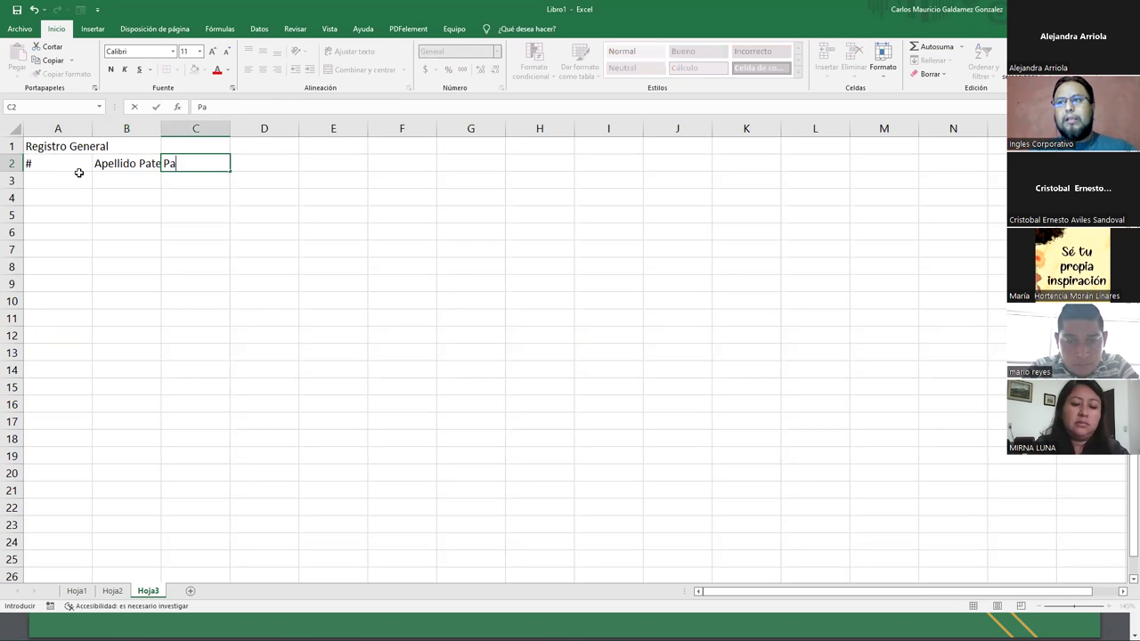
pyautogui.write('t')
pyautogui.press('BackSpace')
pyautogui.press('BackSpace')
pyautogui.write('Ape')
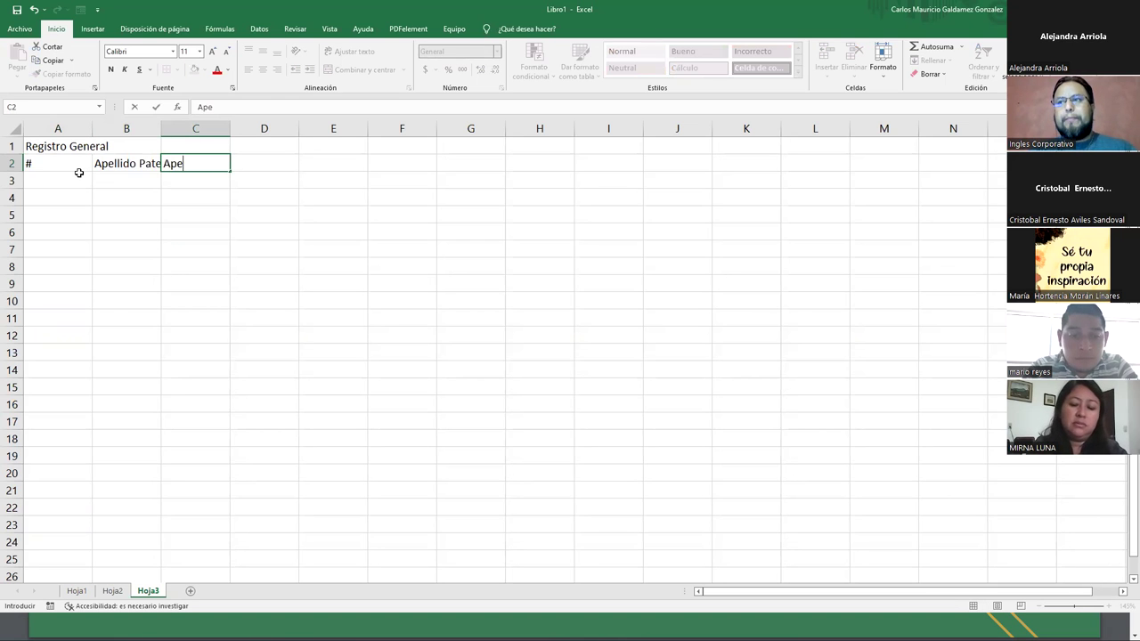
pyautogui.write('llido Matern')
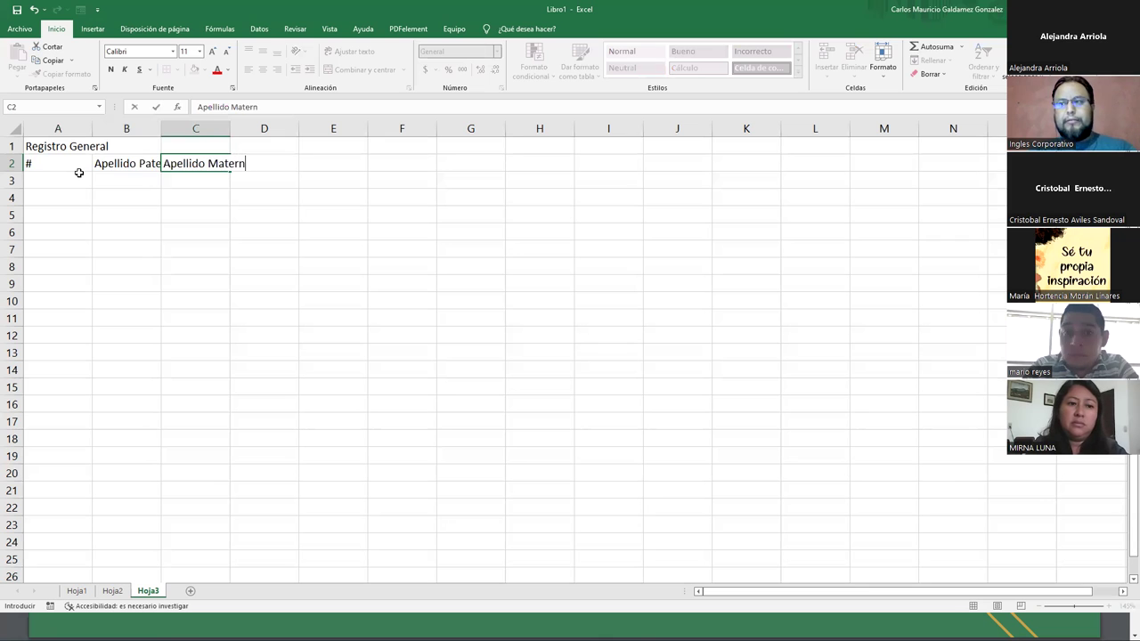
pyautogui.write('o')
pyautogui.press('Tab')
# Enter headers Primer Nombre, Segundo Nombre and Tercer Nombre in D2:F2.
pyautogui.write('Primer Nombre')
pyautogui.press('Tab')
pyautogui.write('Segundo Nombre')
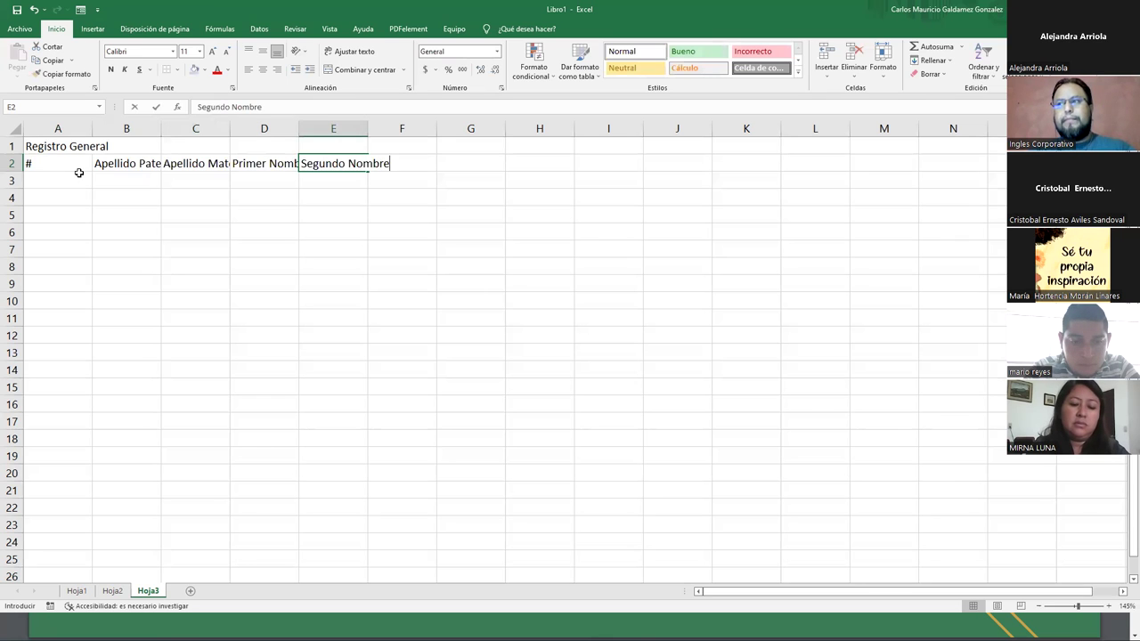
pyautogui.press('Tab')
pyautogui.write('Tercer')
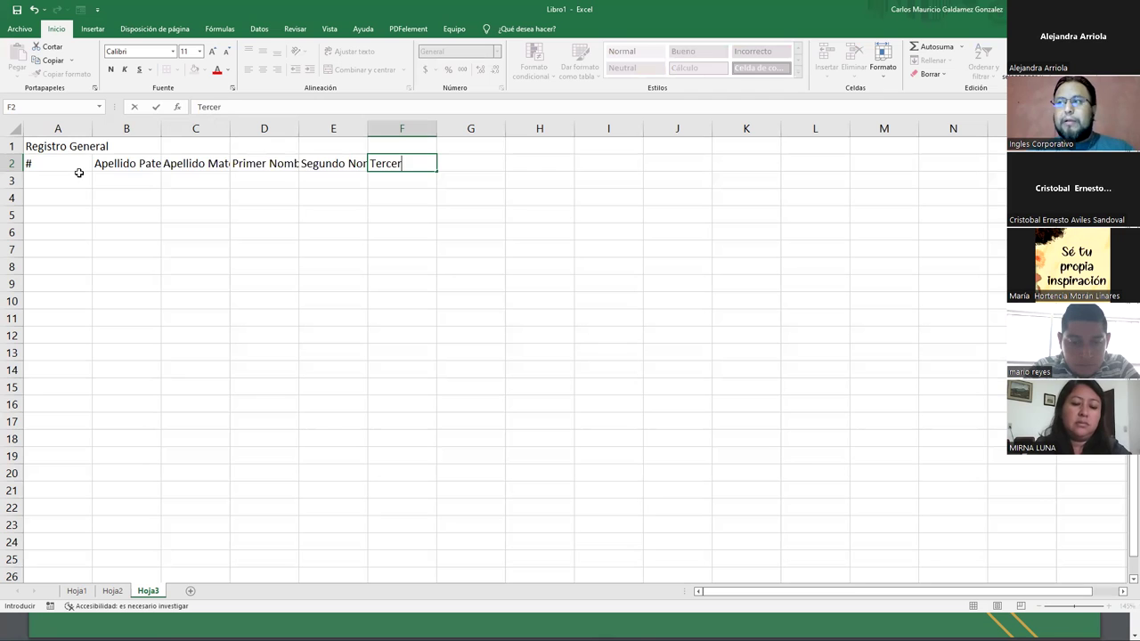
pyautogui.write(' Nombrw')
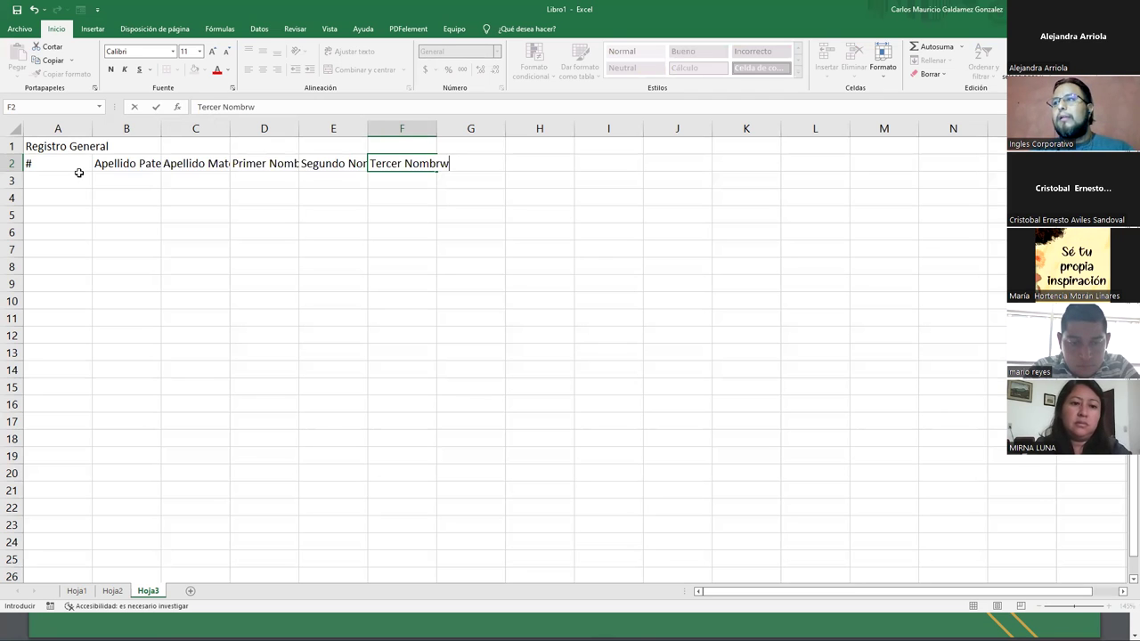
pyautogui.press('BackSpace')
pyautogui.write('e')
pyautogui.press('Tab')
# Enter headers Fecha de Nacimiento and Lugar de Nacimiento in G2:H2.
pyautogui.write('Fe')
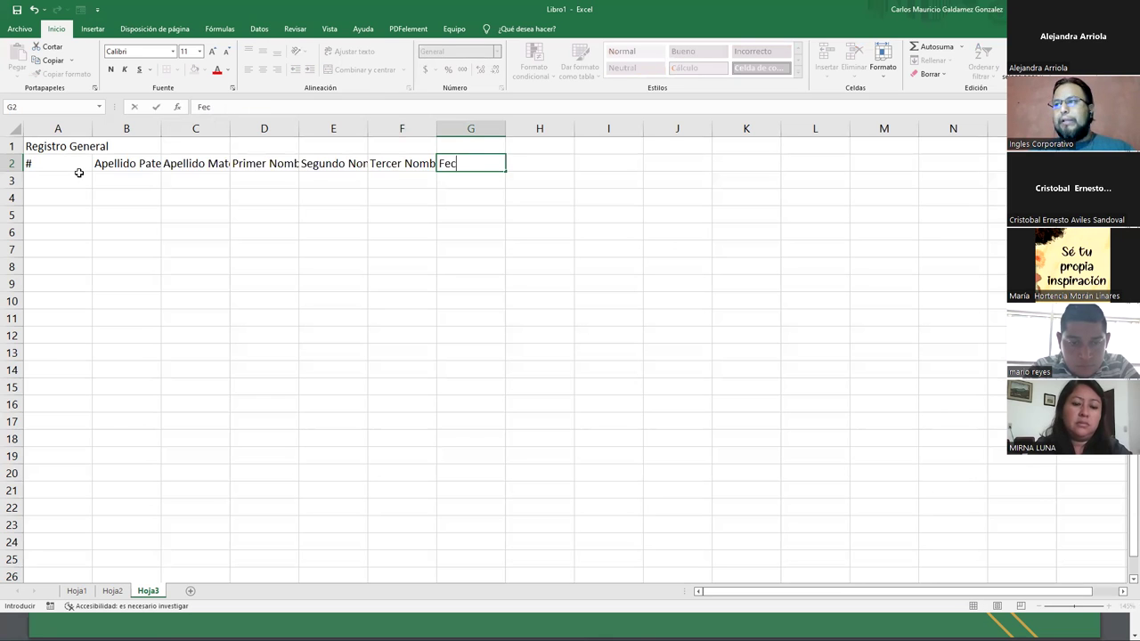
pyautogui.write(' deNa')
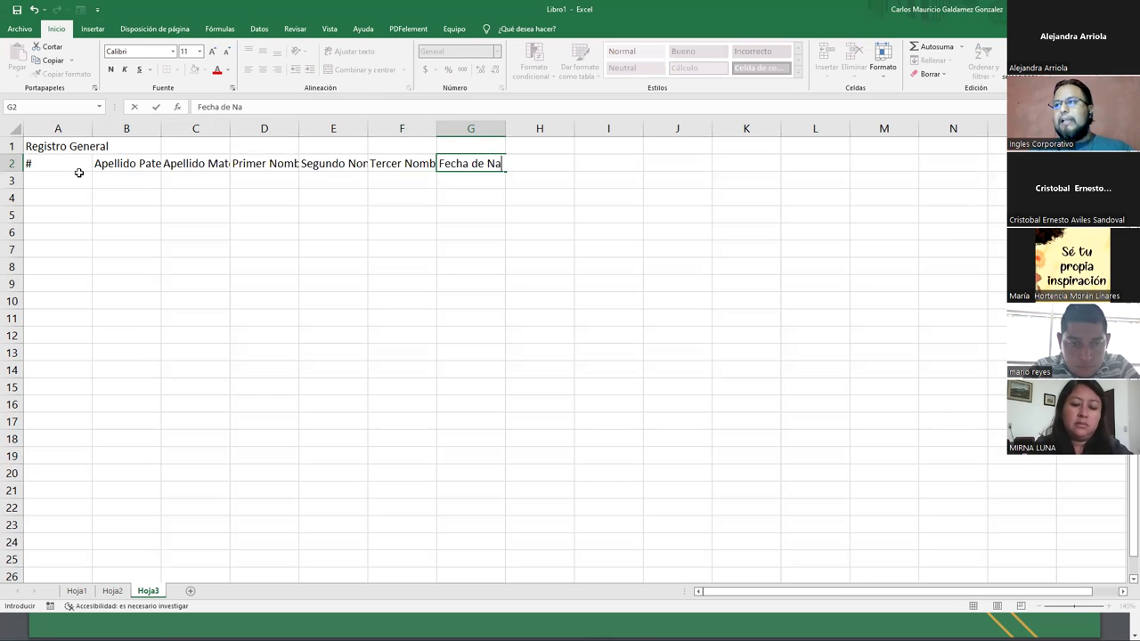
pyautogui.write('miento')
pyautogui.press('Tab')
pyautogui.write('Lugar de Nacimiento')
pyautogui.hotkey('ctrl', 'Return')
pyautogui.press('Tab')
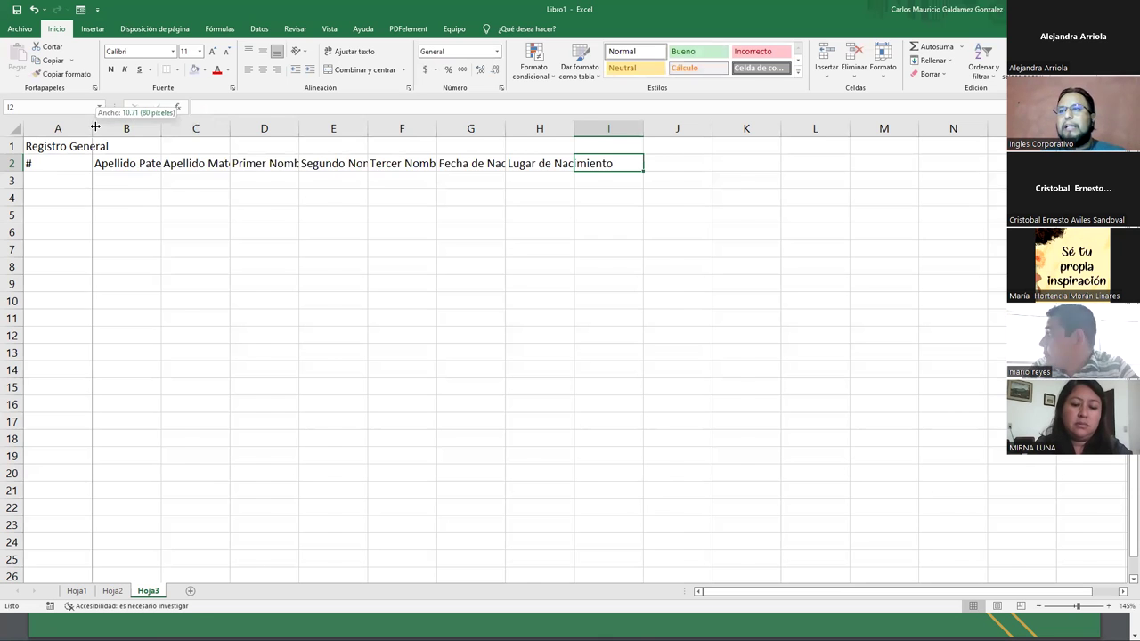
# Merge and centre the Registro General title across A1:I1.
pyautogui.moveTo(95, 128); pyautogui.dragTo(118, 128)
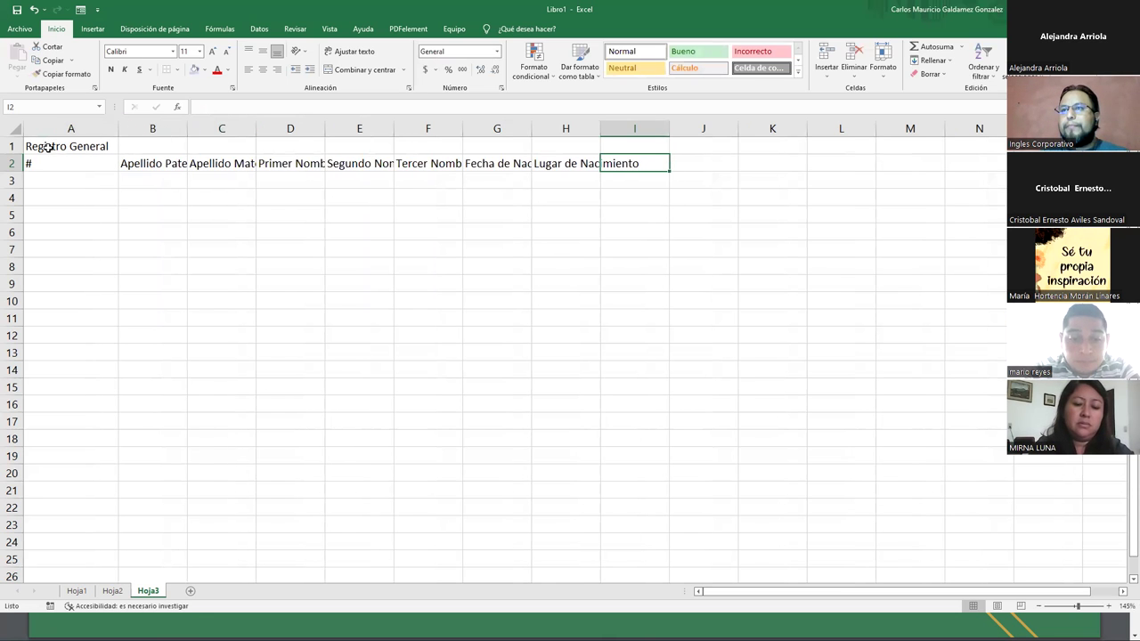
pyautogui.moveTo(41, 146); pyautogui.dragTo(650, 144)
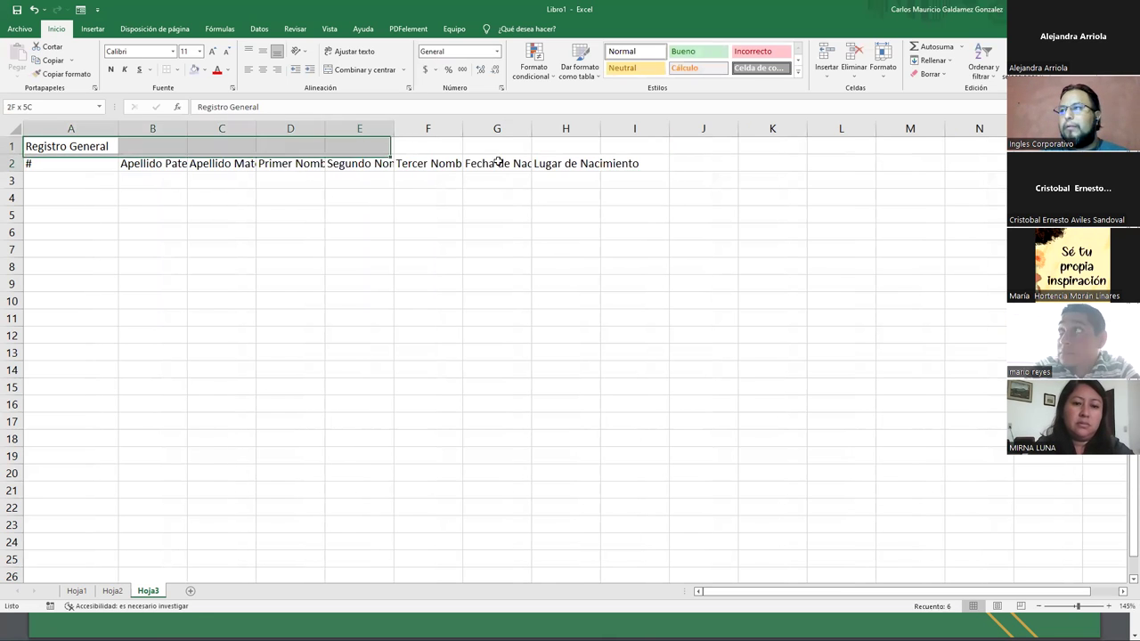
pyautogui.click(361, 69)
# AutoFit columns A through H to their header text.
pyautogui.doubleClick(117, 128)
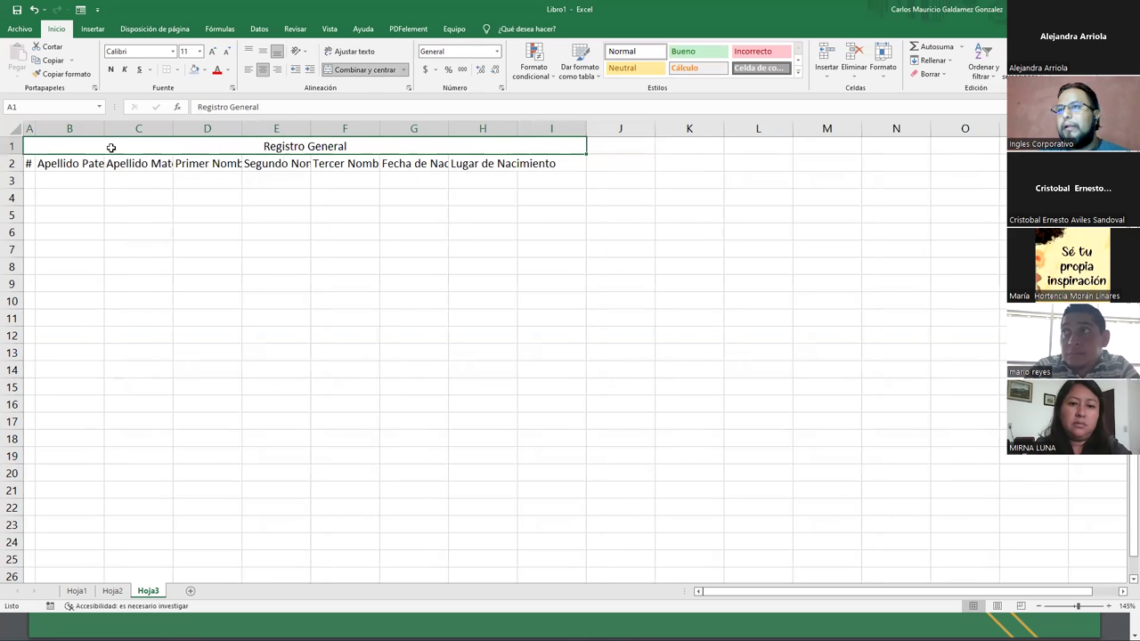
pyautogui.doubleClick(105, 128)
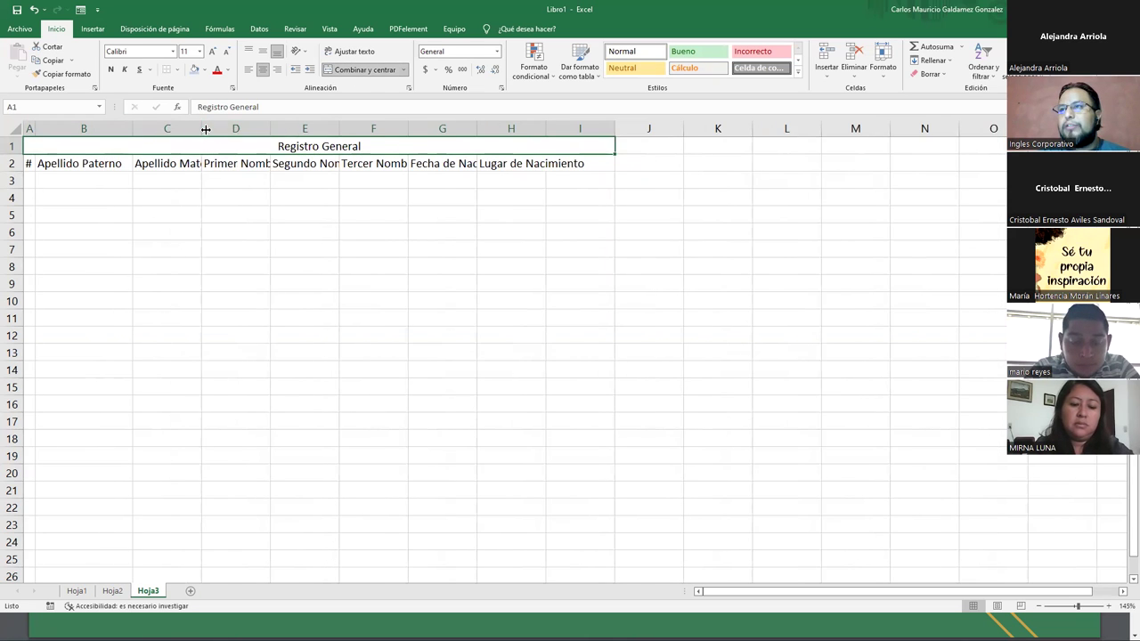
pyautogui.doubleClick(201, 128)
pyautogui.doubleClick(301, 129)
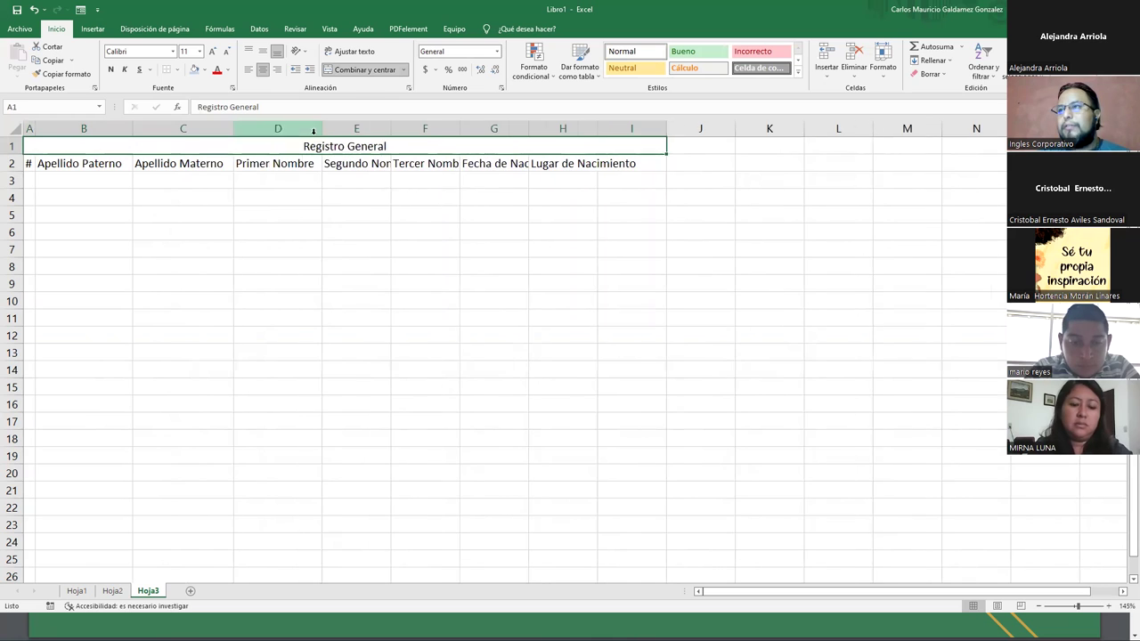
pyautogui.doubleClick(390, 128)
pyautogui.doubleClick(490, 128)
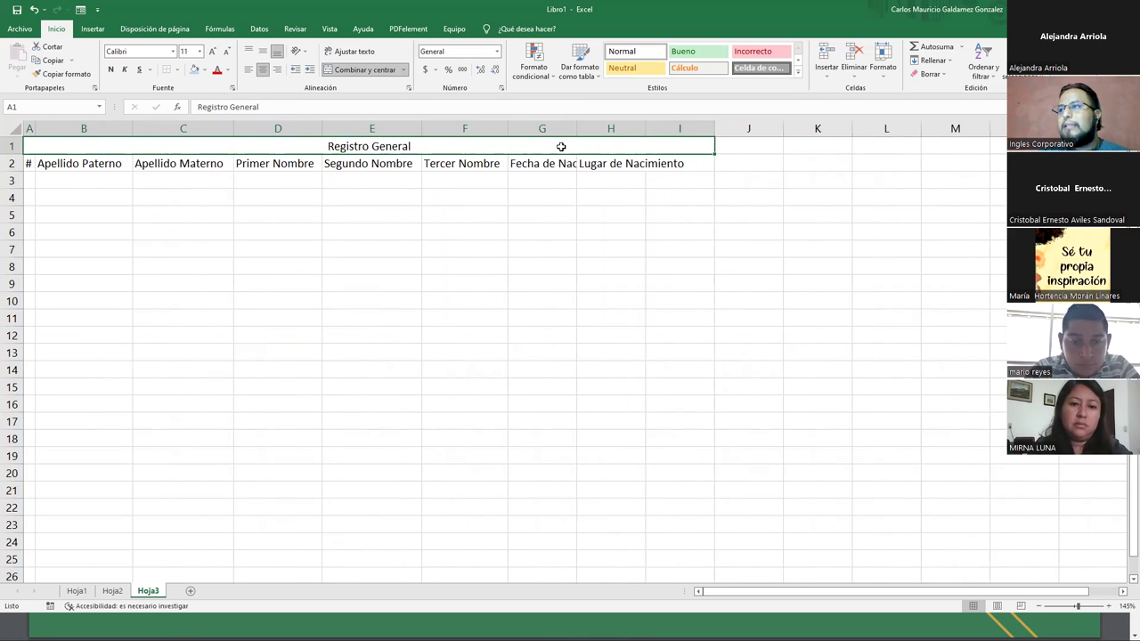
pyautogui.doubleClick(575, 129)
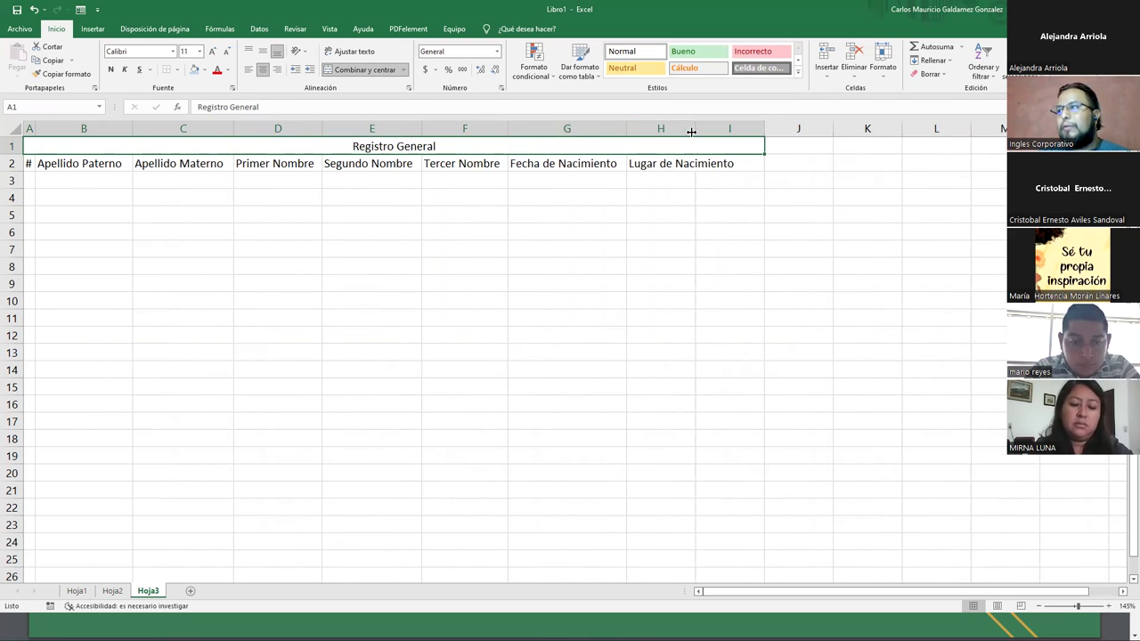
pyautogui.doubleClick(694, 129)
pyautogui.click(758, 165)
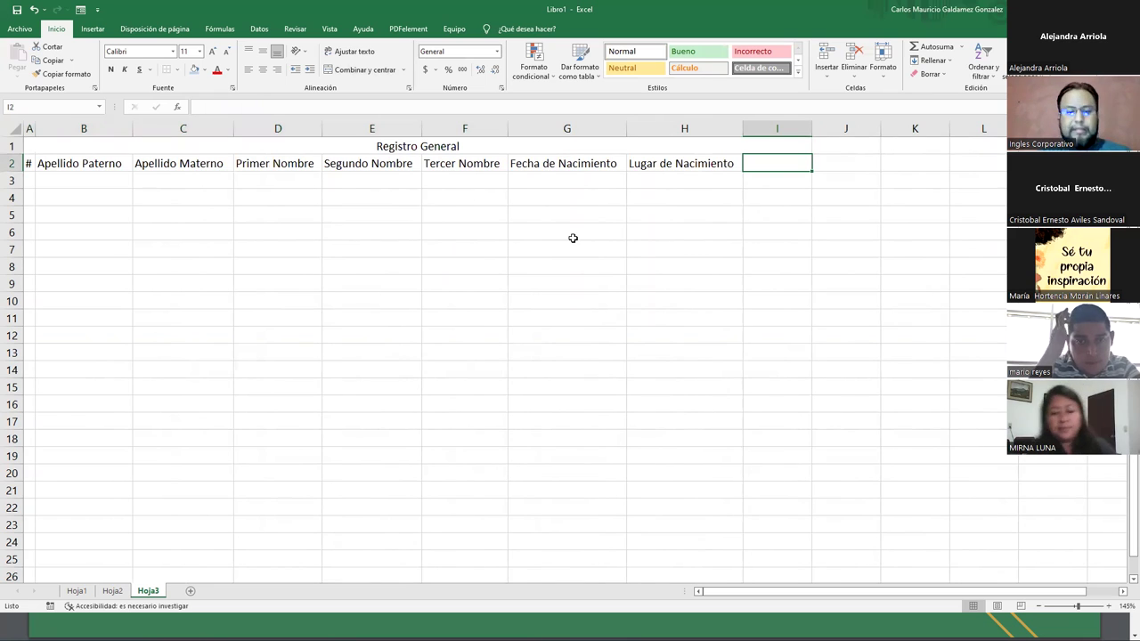
# Enter Sexo, Nombre completo Padre and Nombre Completo Madre in I2:K2, narrowing column I.
pyautogui.write('Sexo')
pyautogui.press('Tab')
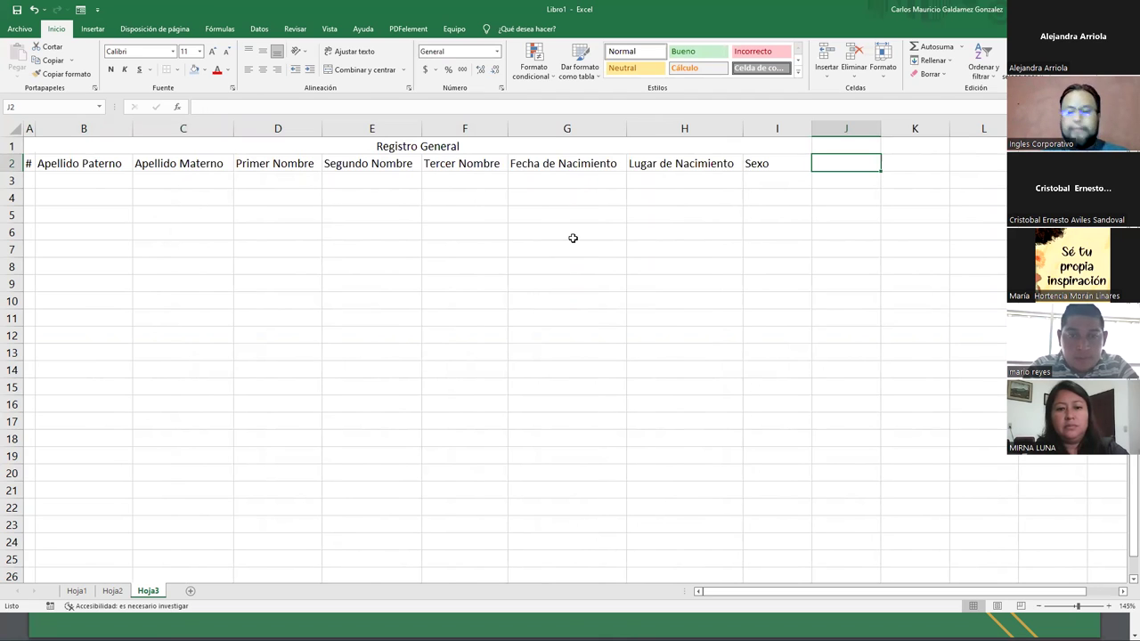
pyautogui.write('Nombre')
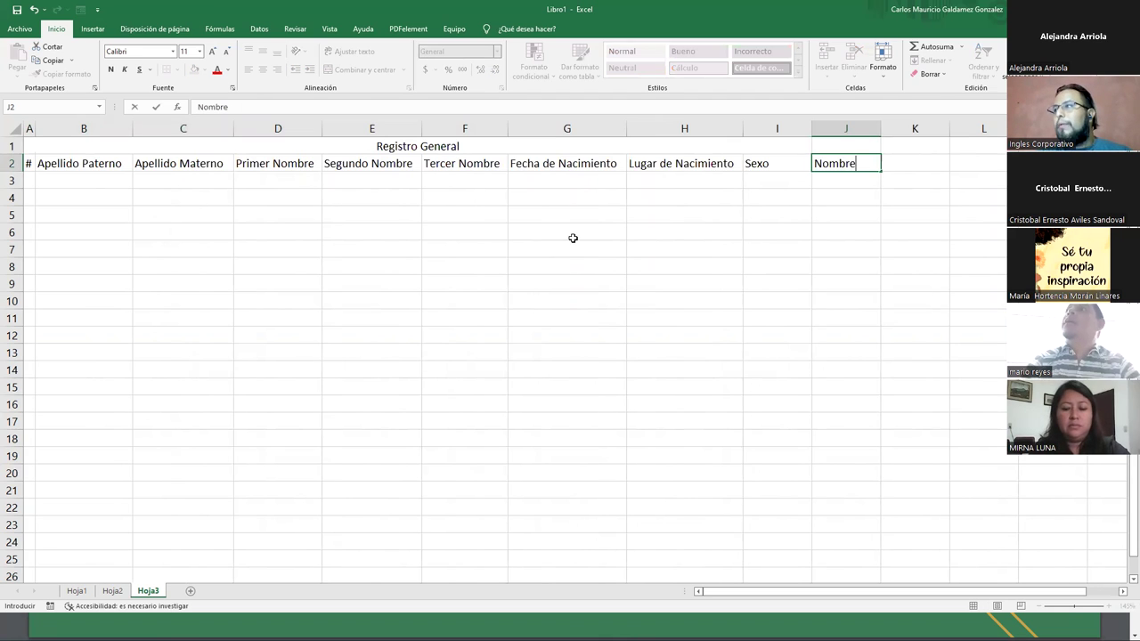
pyautogui.write(' compleot del')
pyautogui.press('BackSpace')
pyautogui.press('BackSpace')
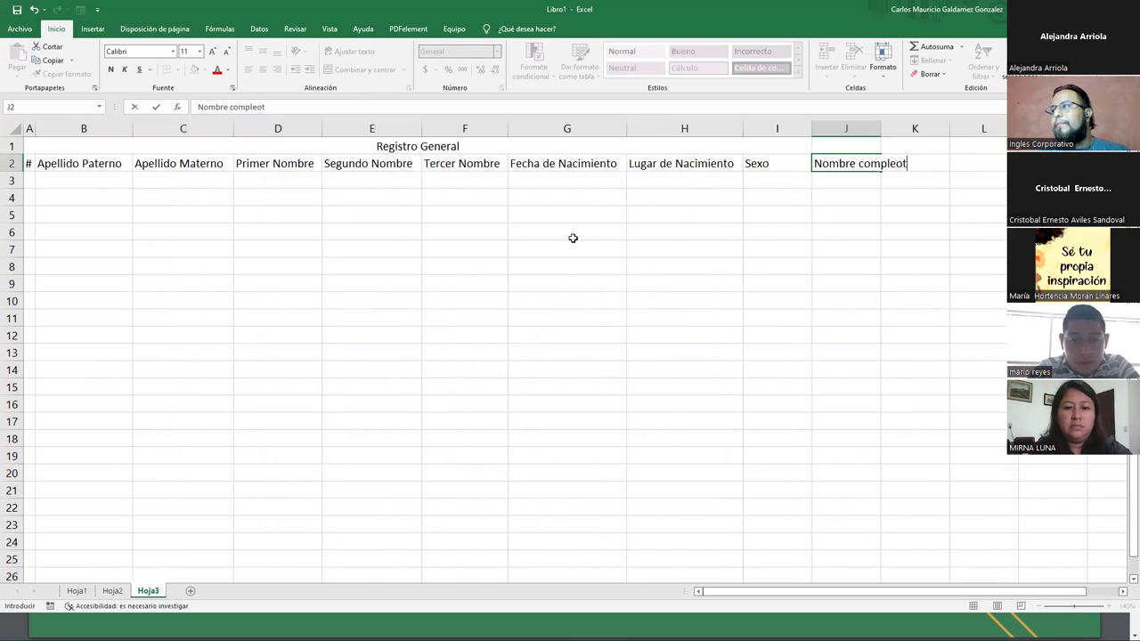
pyautogui.press('BackSpace')
pyautogui.press('BackSpace')
pyautogui.write('toPad')
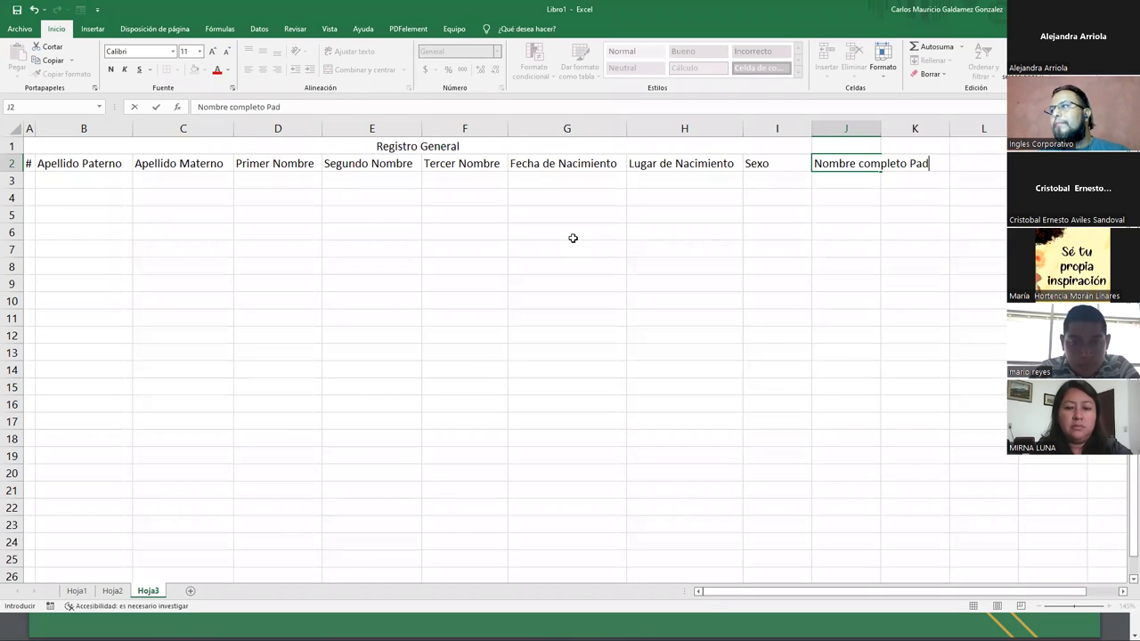
pyautogui.write('re')
pyautogui.press('Tab')
pyautogui.write('Nombre Completo Madr')
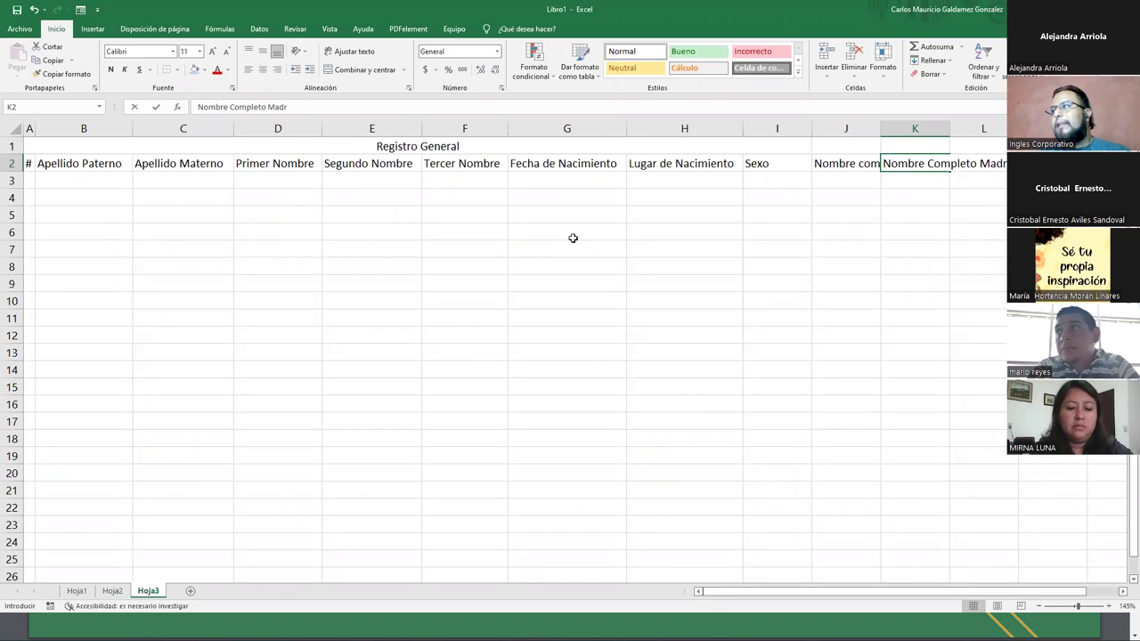
pyautogui.press('Tab')
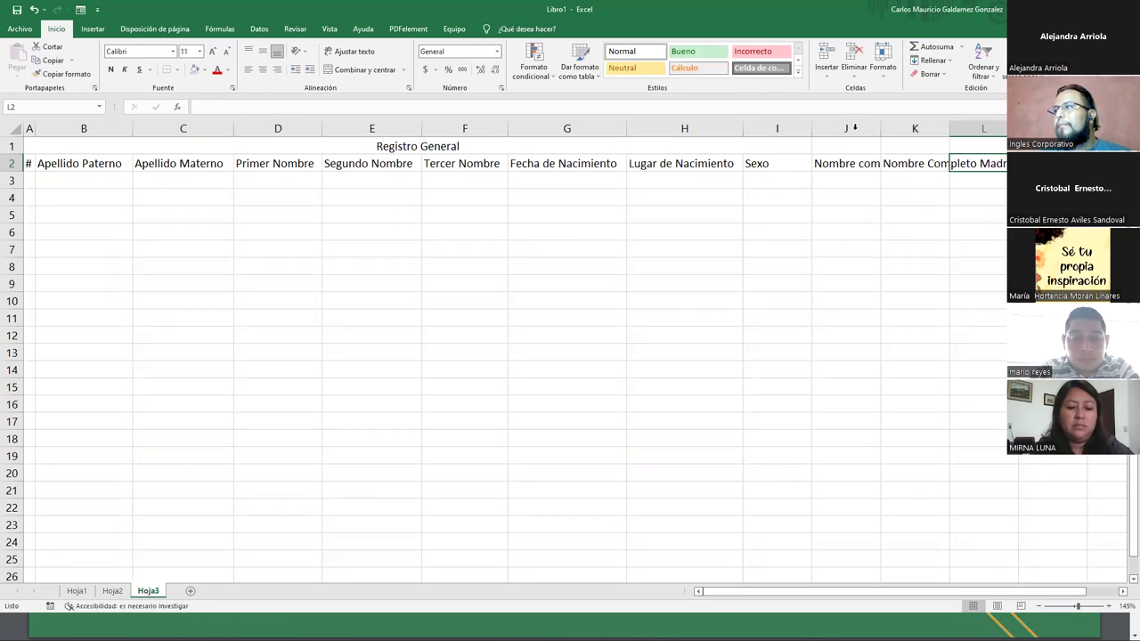
pyautogui.moveTo(811, 131)
pyautogui.mouseDown()
pyautogui.moveTo(775, 131)
pyautogui.moveTo(912, 127)
pyautogui.mouseUp()
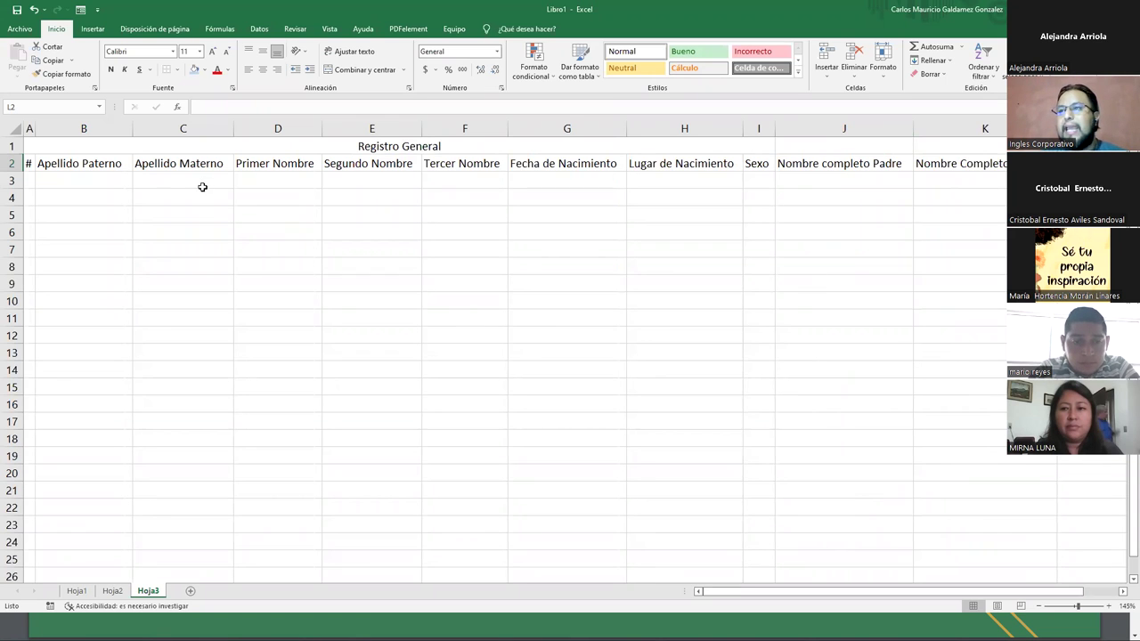
pyautogui.scroll(-1, 201, 217)
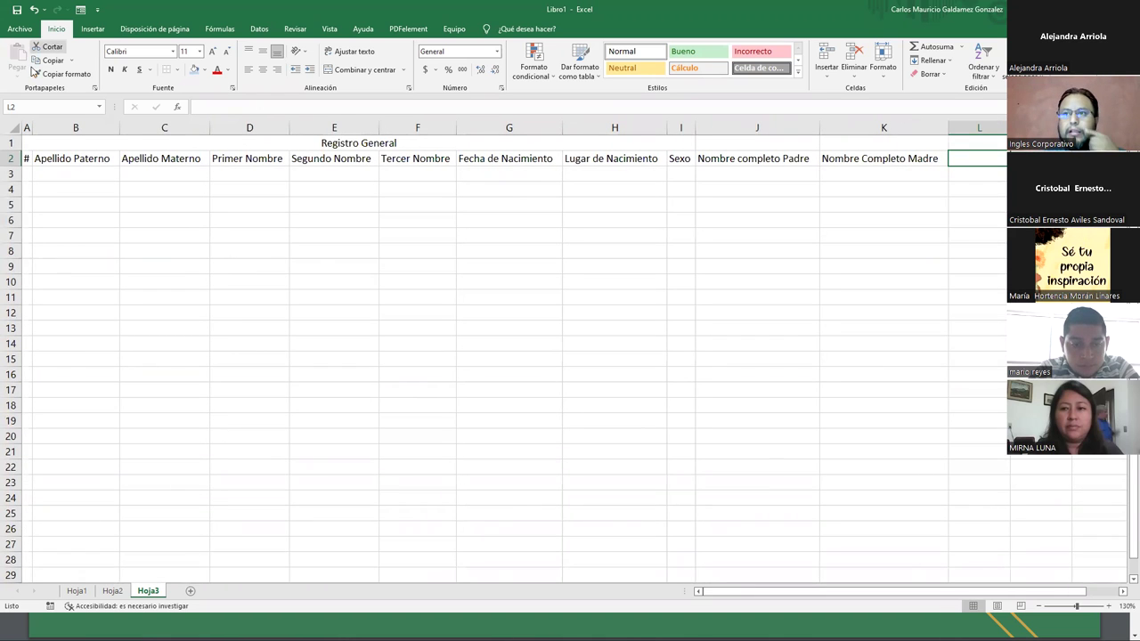
# Put # in A2 and fill record numbers 1 to 10 down A3:A12.
pyautogui.moveTo(32, 127); pyautogui.dragTo(38, 127)
pyautogui.click(29, 158)
pyautogui.write('#')
pyautogui.press('Return')
pyautogui.write('1')
pyautogui.press('Return')
pyautogui.write('2')
pyautogui.press('Return')
pyautogui.write('3')
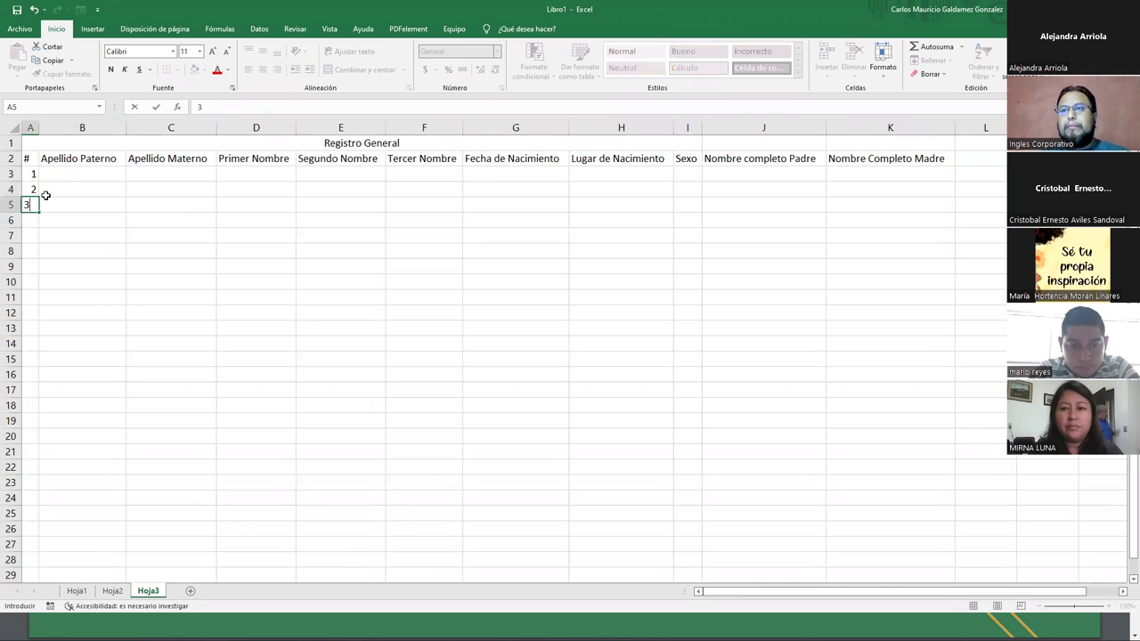
pyautogui.press('Up')
pyautogui.press('Up')
pyautogui.hotkey('shift', 'Down')
pyautogui.hotkey('shift', 'Down')
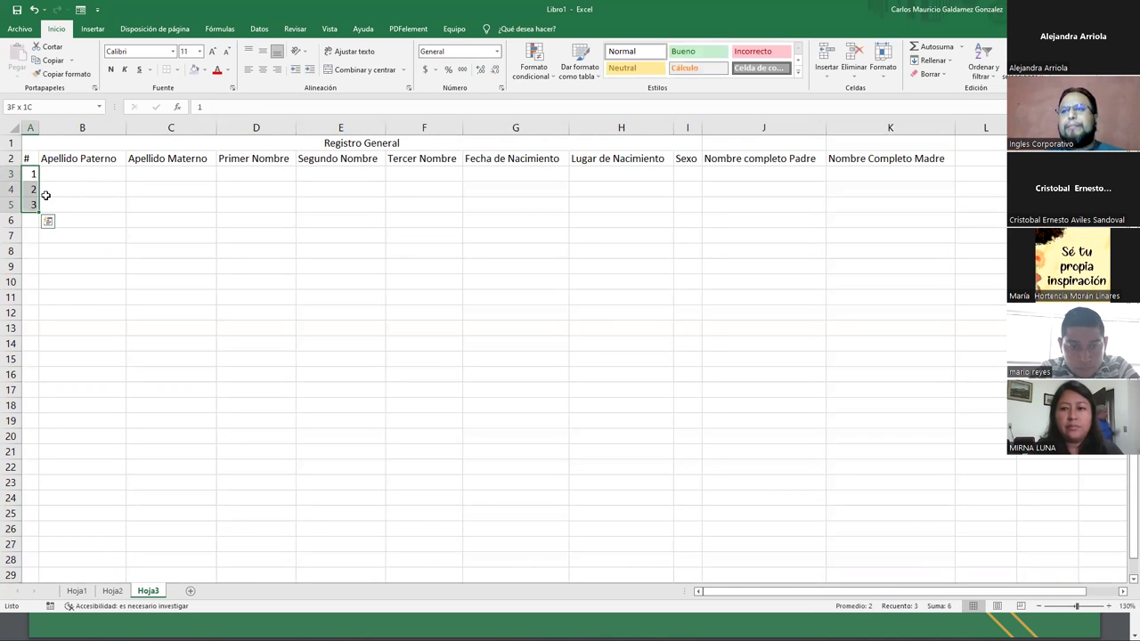
pyautogui.moveTo(38, 213)
pyautogui.mouseDown()
pyautogui.moveTo(32, 332)
pyautogui.moveTo(32, 318)
pyautogui.mouseUp()
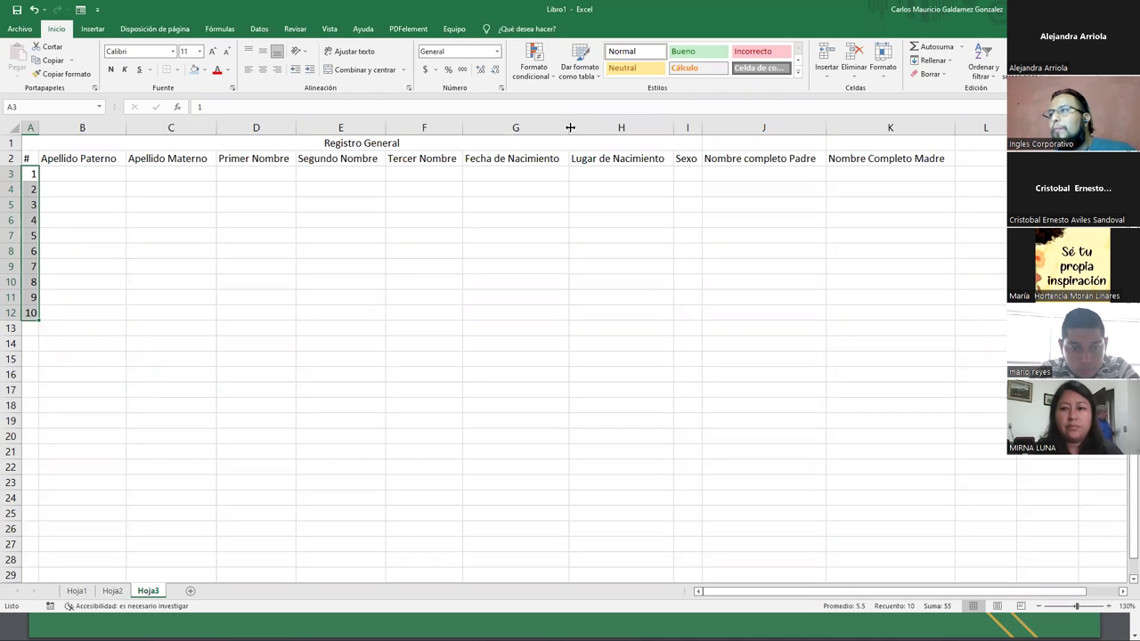
# Insert a new column H headed 'Edad Cumplida' and AutoFit it.
pyautogui.rightClick(582, 127)
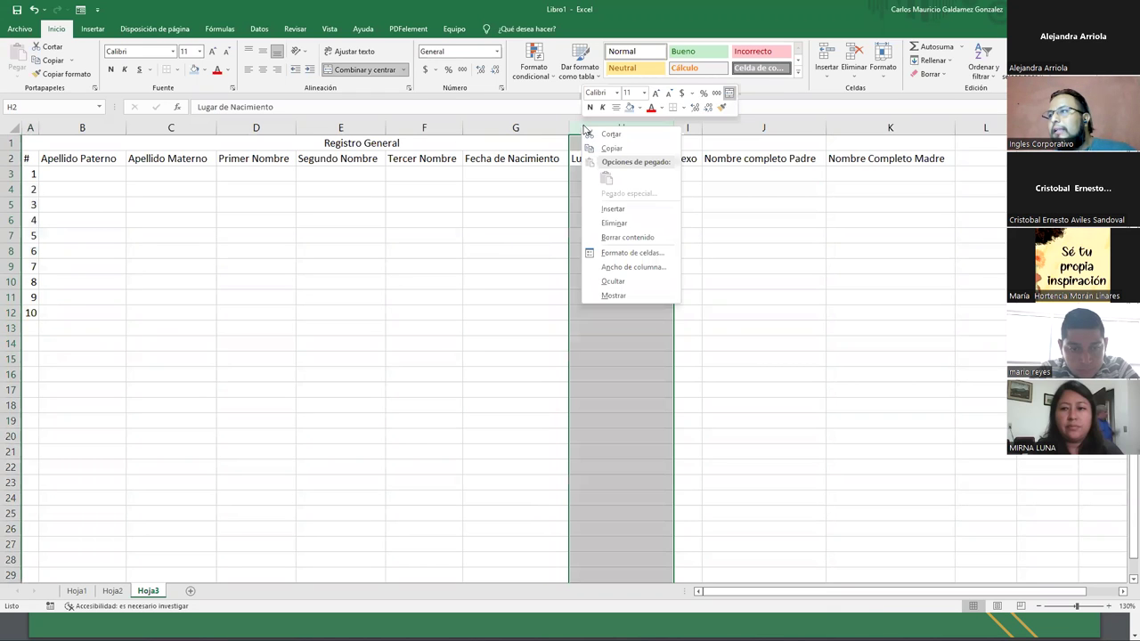
pyautogui.click(624, 216)
pyautogui.click(595, 158)
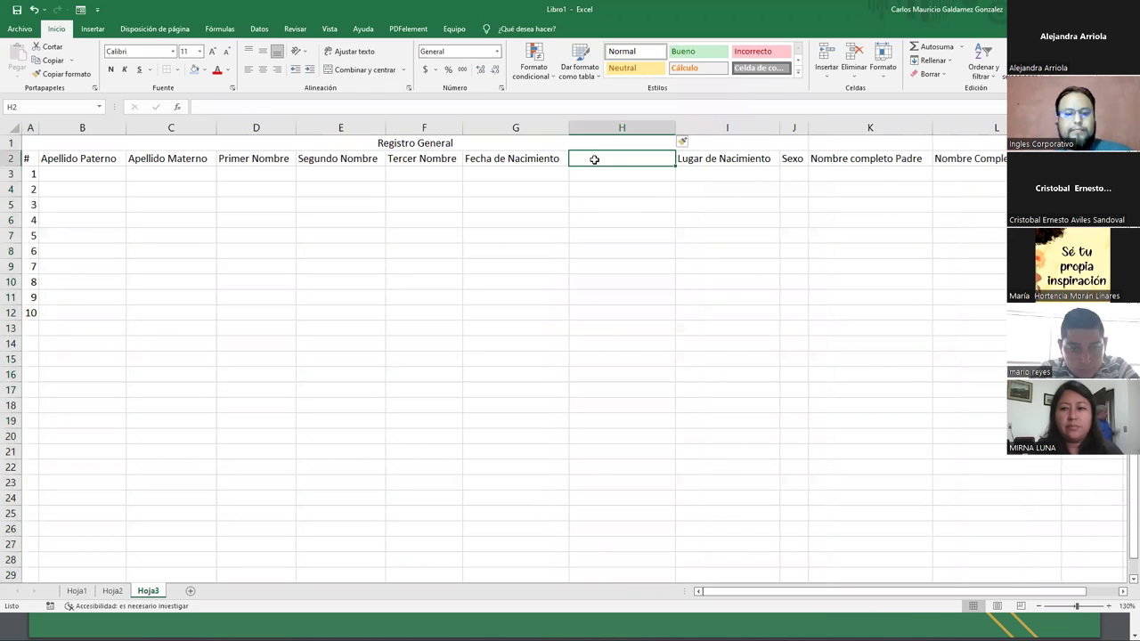
pyautogui.write('Edad CUmp')
pyautogui.press('BackSpace')
pyautogui.press('BackSpace')
pyautogui.press('BackSpace')
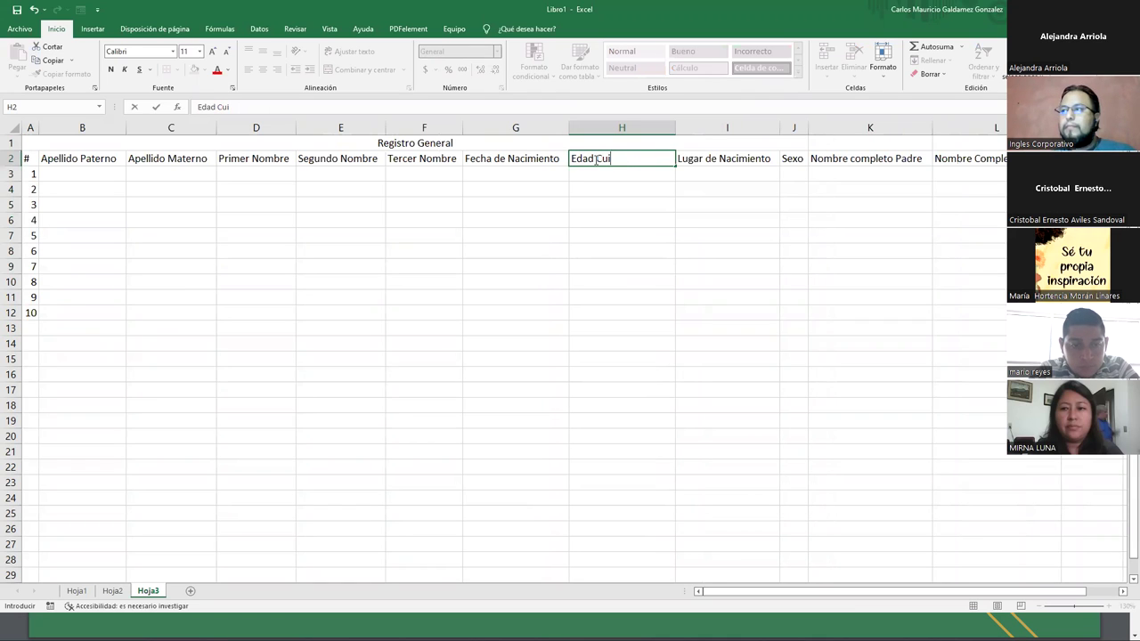
pyautogui.write('lida')
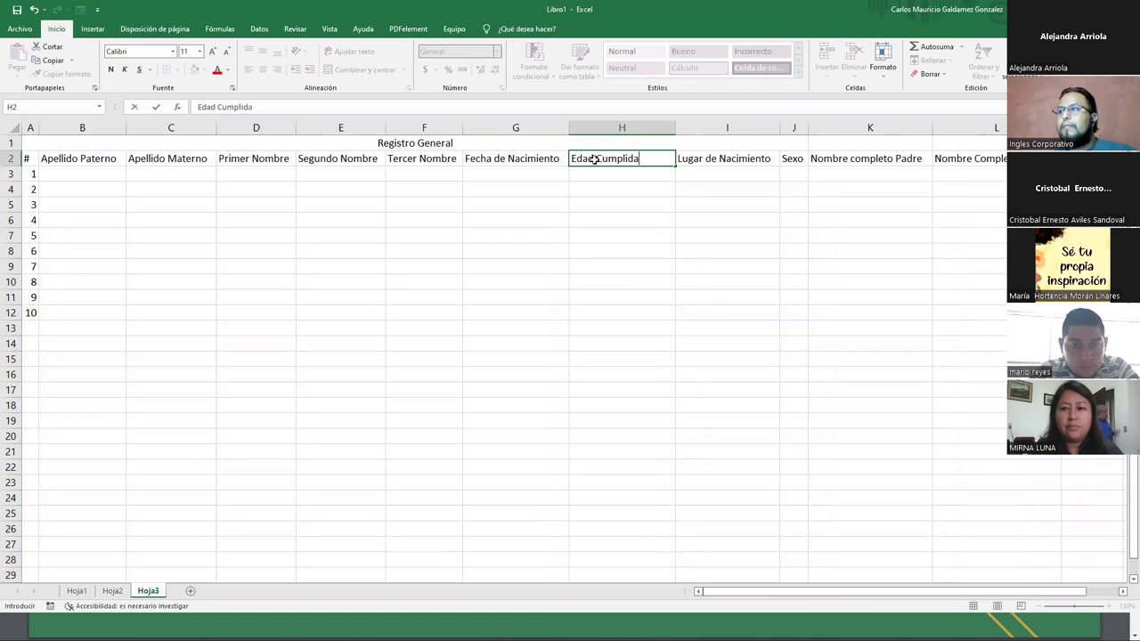
pyautogui.press('Return')
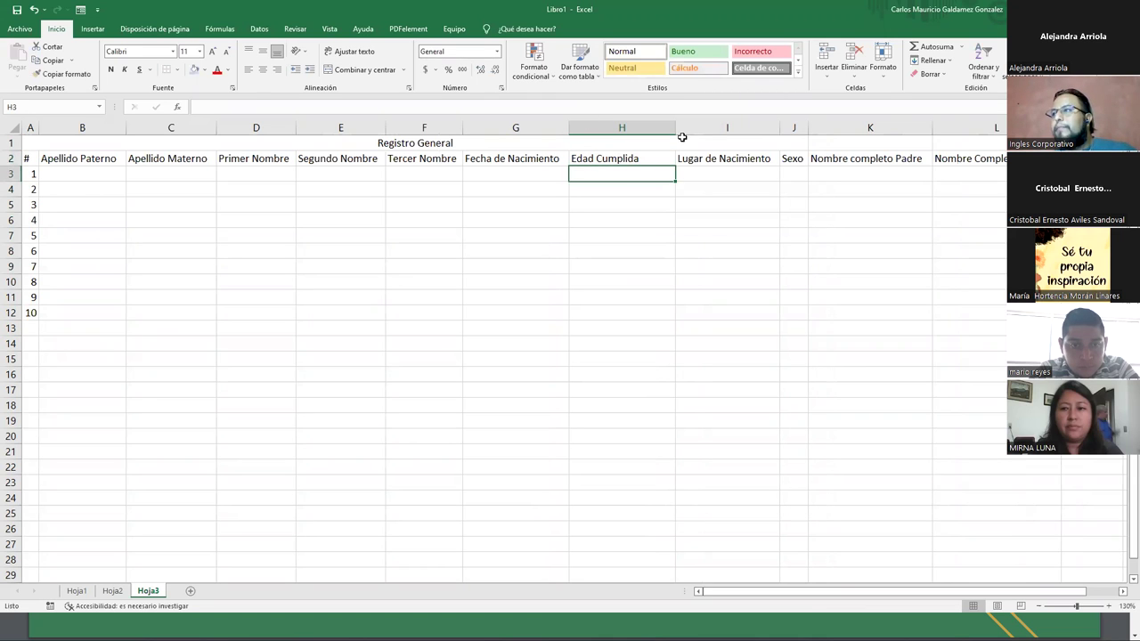
pyautogui.doubleClick(674, 127)
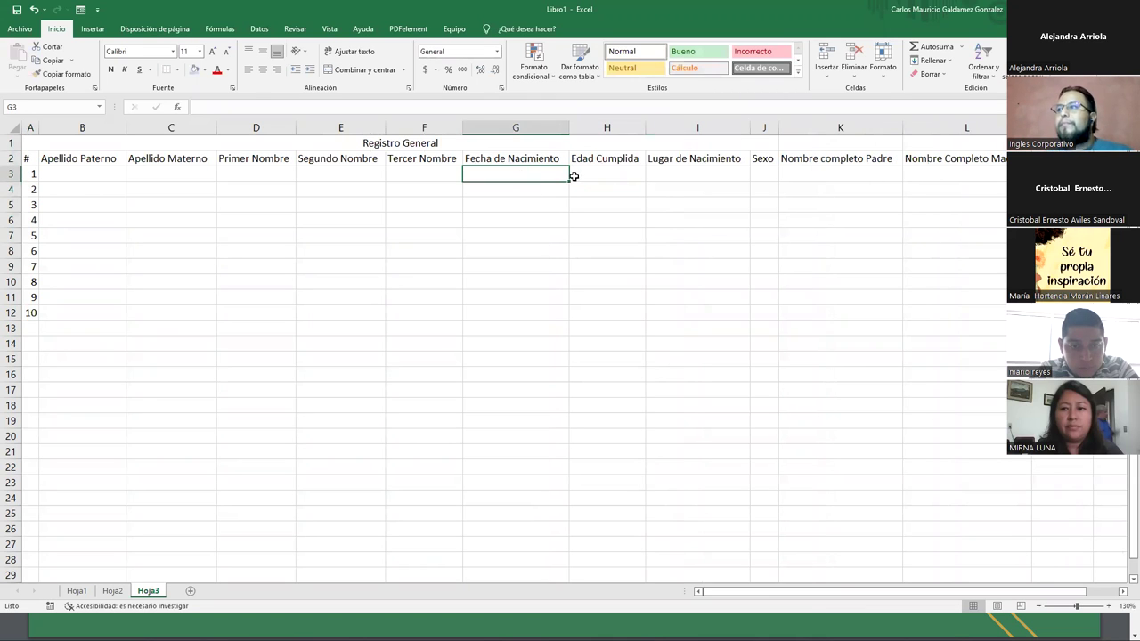
# Enter the age formula =HOY()-G3 in H3.
pyautogui.write('=')
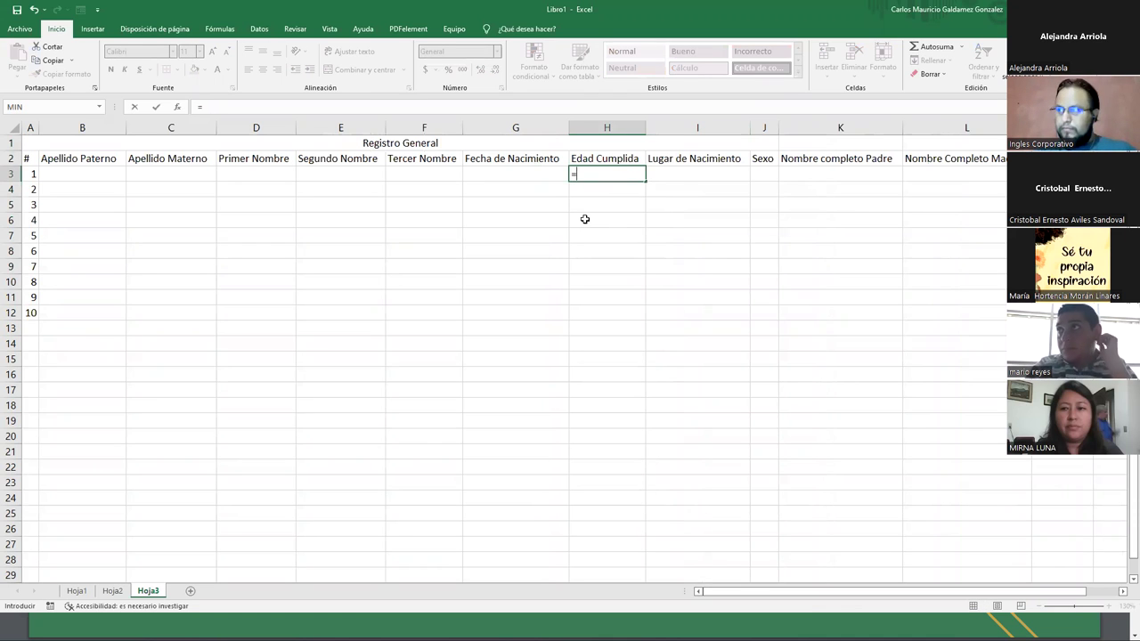
pyautogui.write('hoy')
pyautogui.write('().')
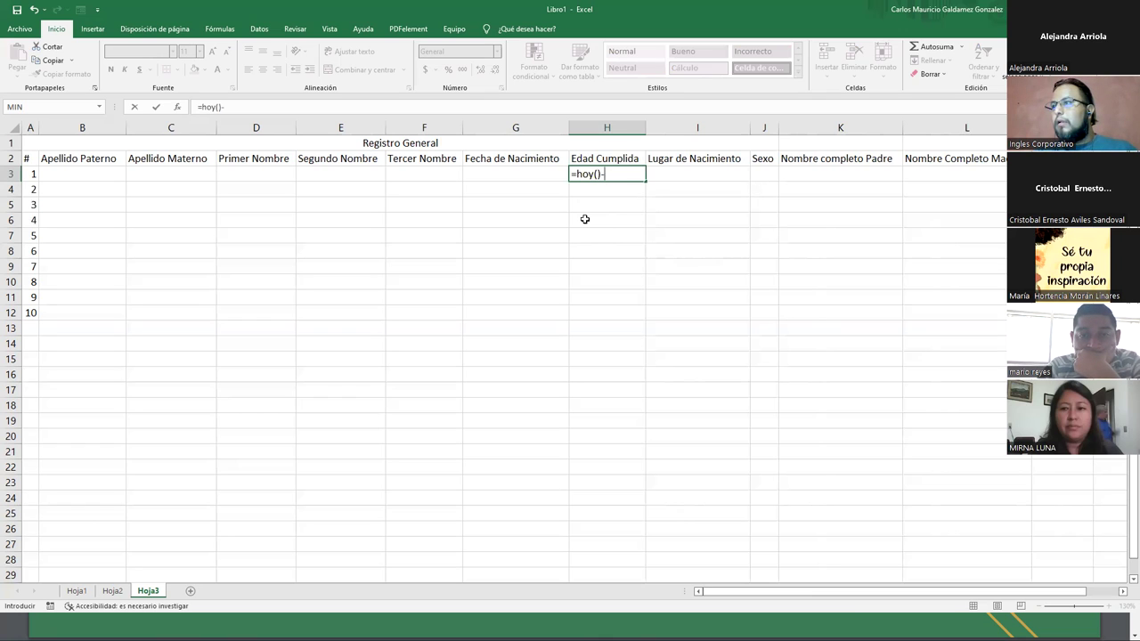
pyautogui.hotkey('ctrl', 'Return')
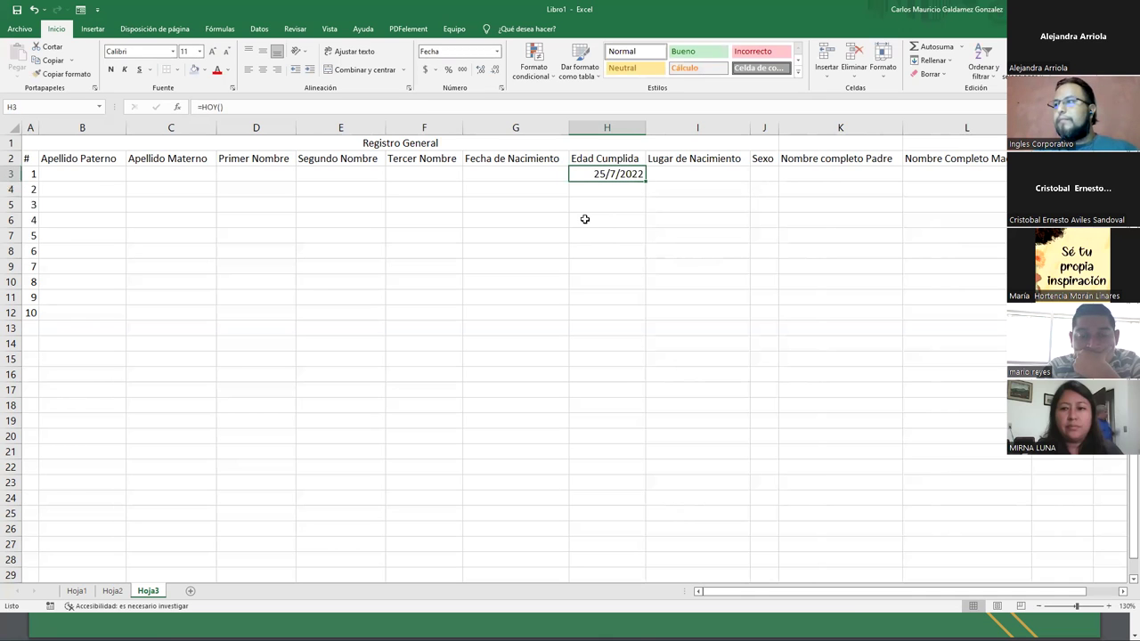
pyautogui.press('F2')
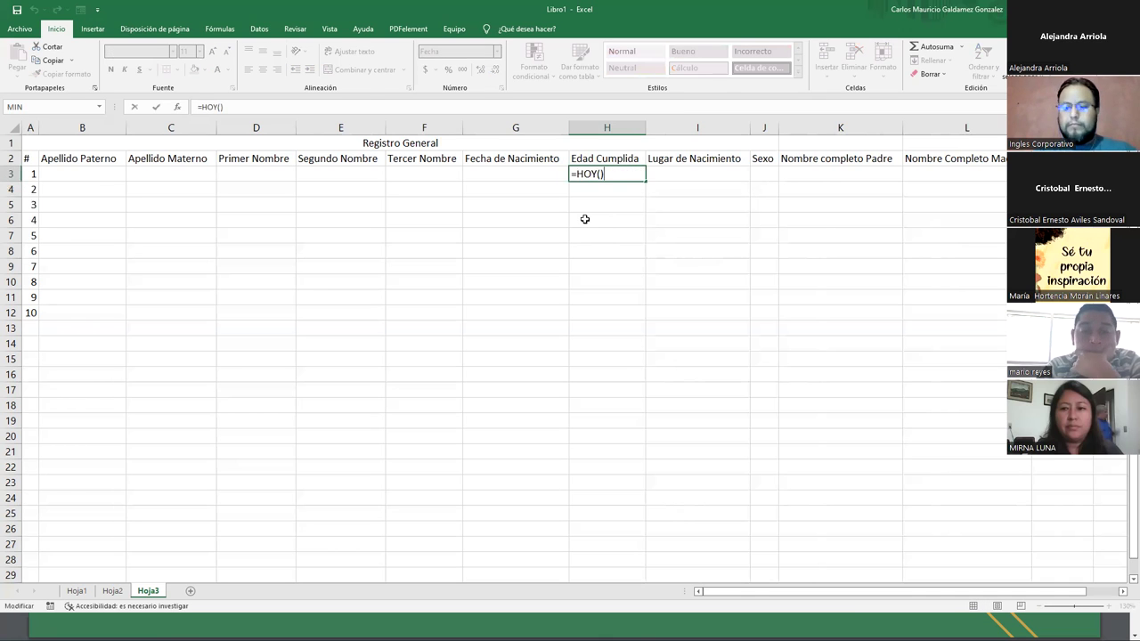
pyautogui.write('-')
pyautogui.click(545, 176)
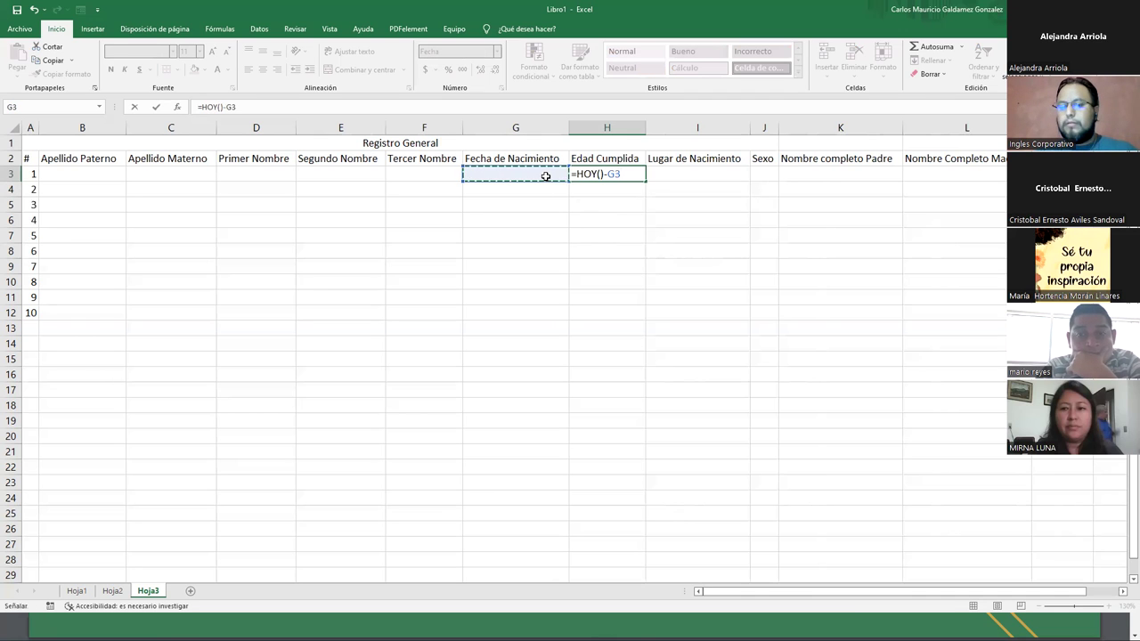
pyautogui.hotkey('ctrl', 'Return')
# Enter birth date 30/6/1984 in G3, fixing the separator, and check H3's formula.
pyautogui.click(545, 175)
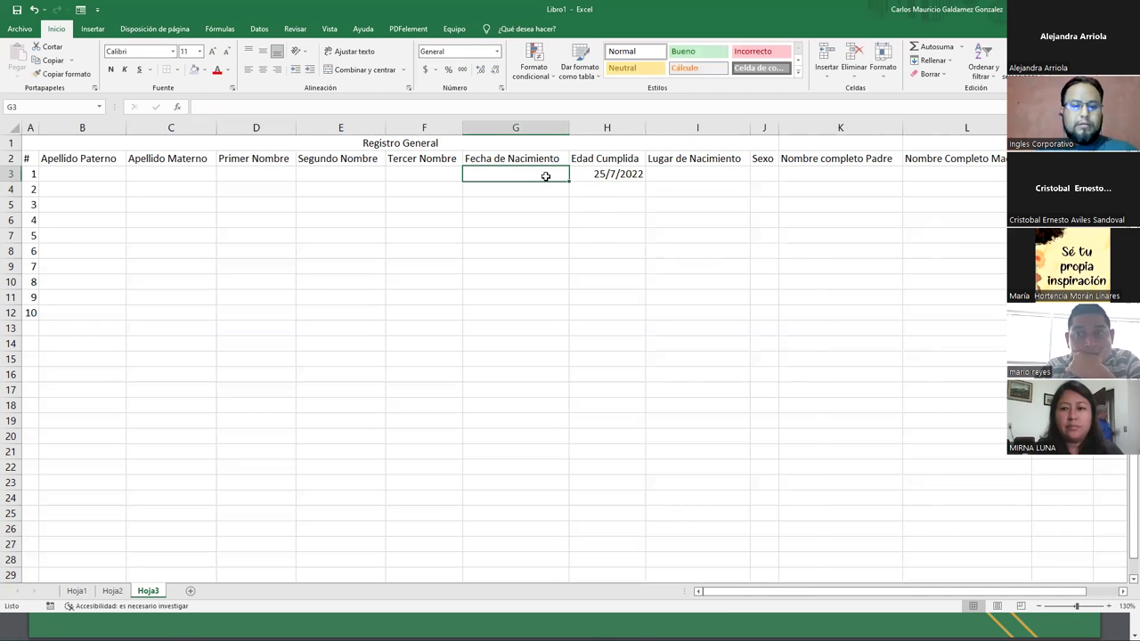
pyautogui.write('30/')
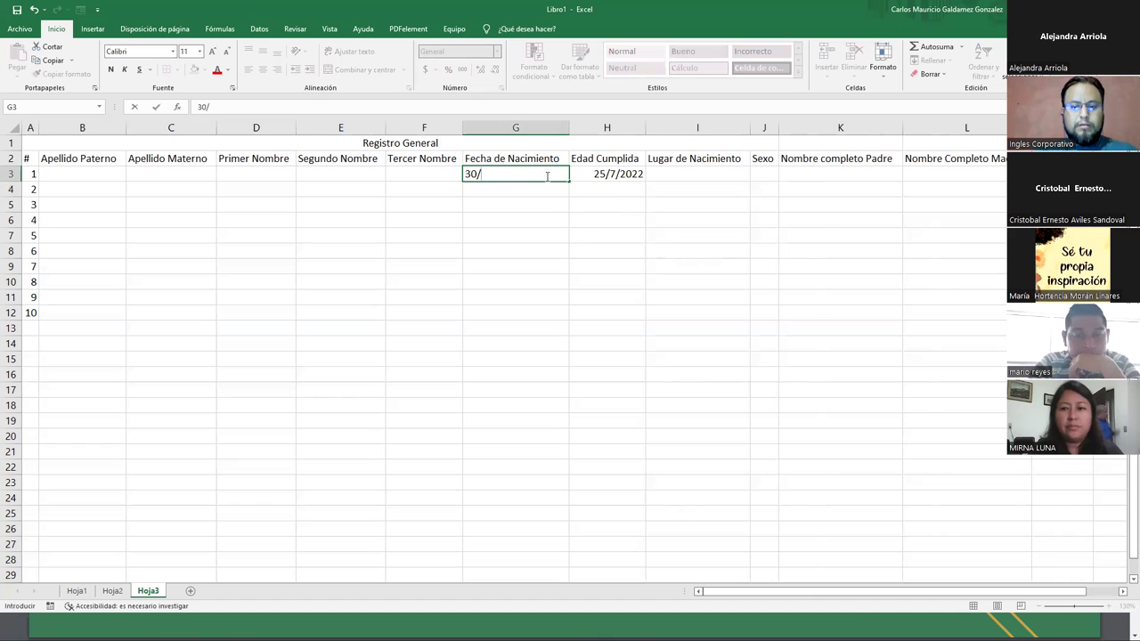
pyautogui.write('06(1984')
pyautogui.press('Return')
pyautogui.click(545, 175)
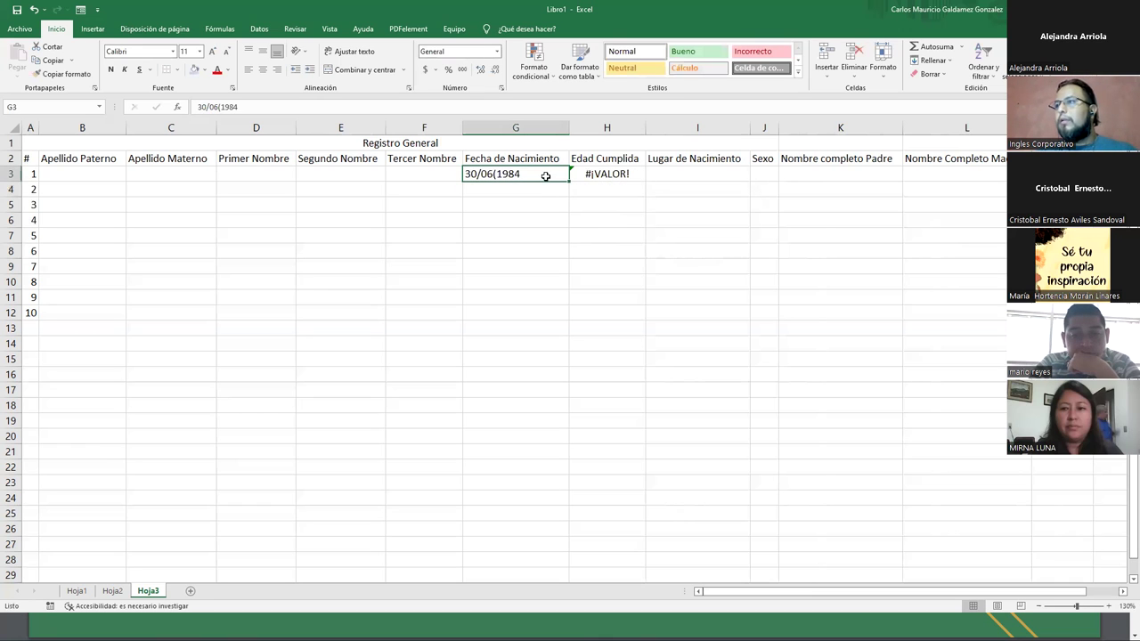
pyautogui.doubleClick(495, 175)
pyautogui.press('BackSpace')
pyautogui.write('/')
pyautogui.press('Return')
pyautogui.press('Up')
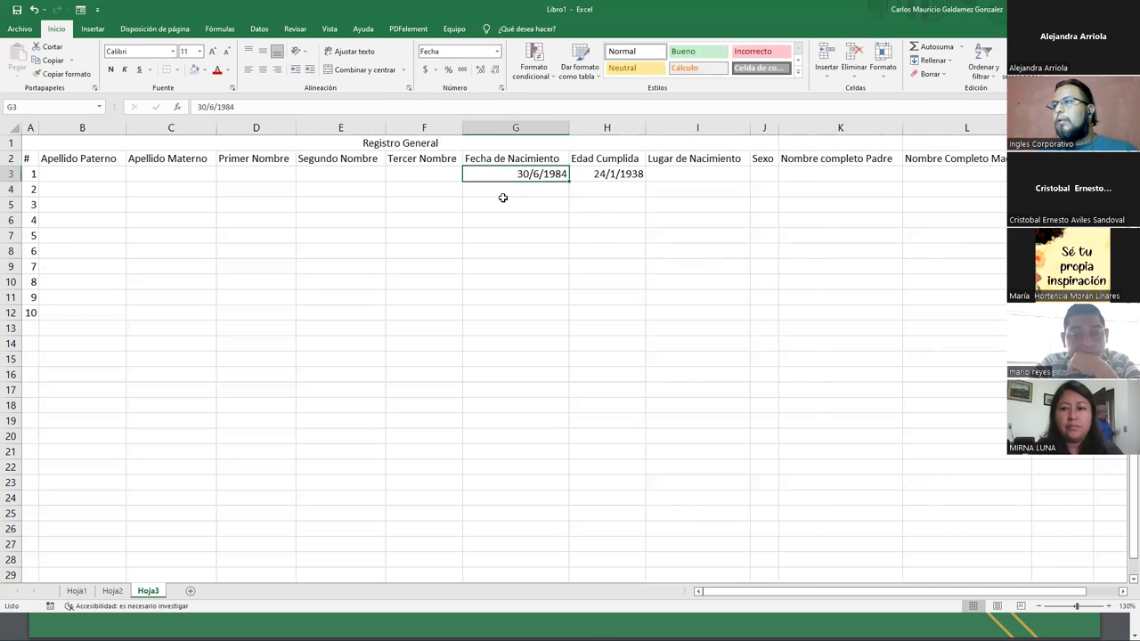
pyautogui.doubleClick(607, 175)
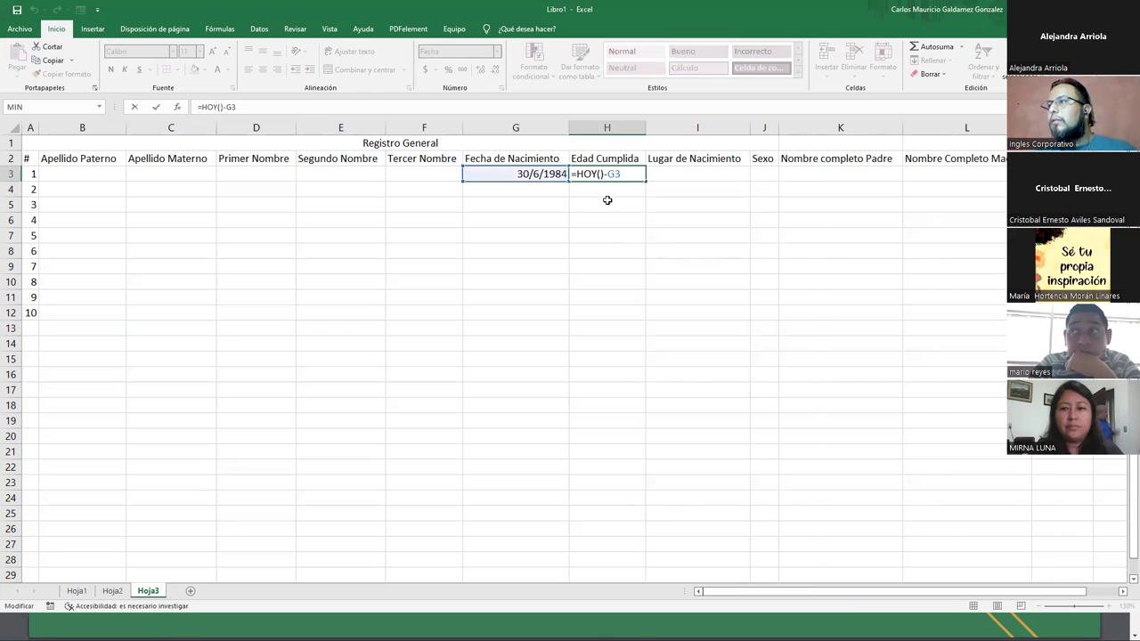
pyautogui.press('Escape')
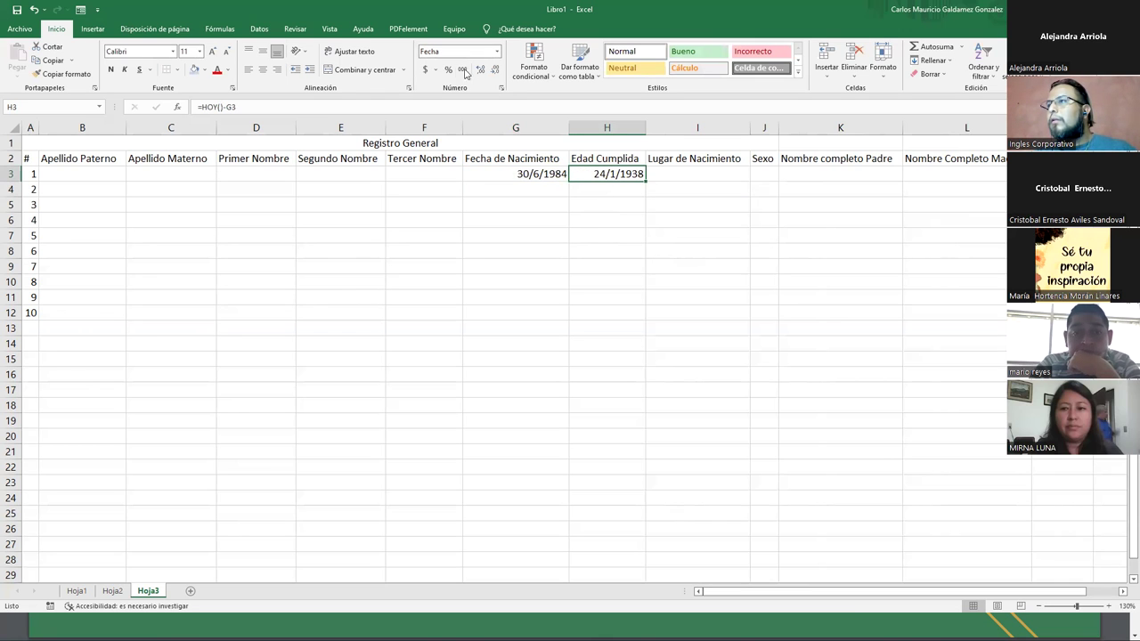
# Format the age in H3 as Número with no decimal places.
pyautogui.click(499, 52)
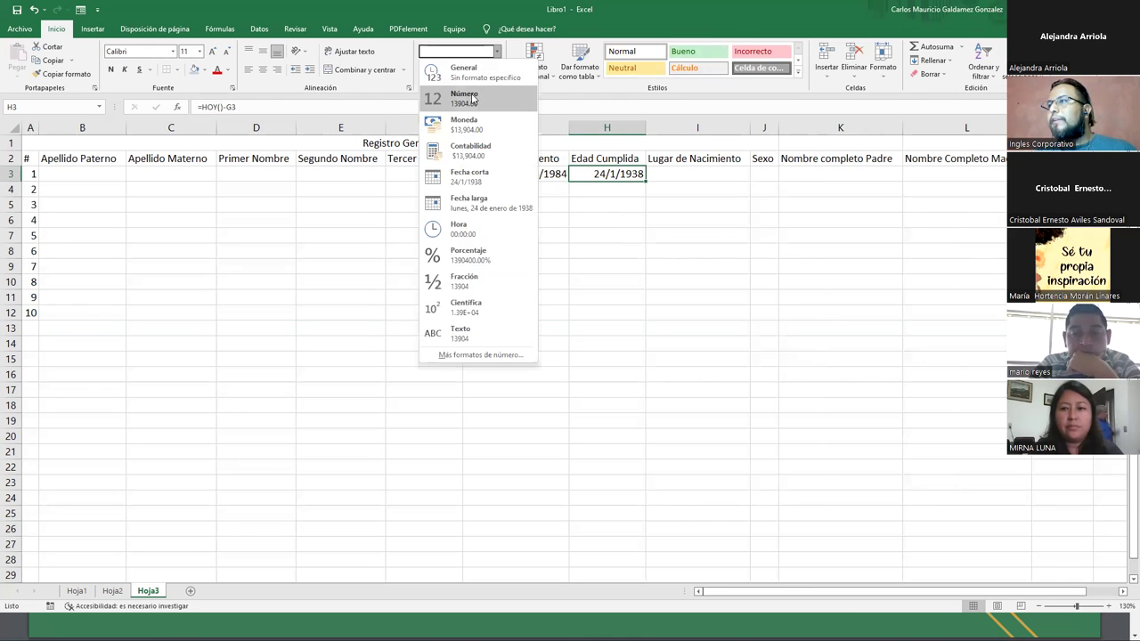
pyautogui.click(477, 102)
pyautogui.click(495, 70)
pyautogui.click(495, 69)
pyautogui.click(497, 52)
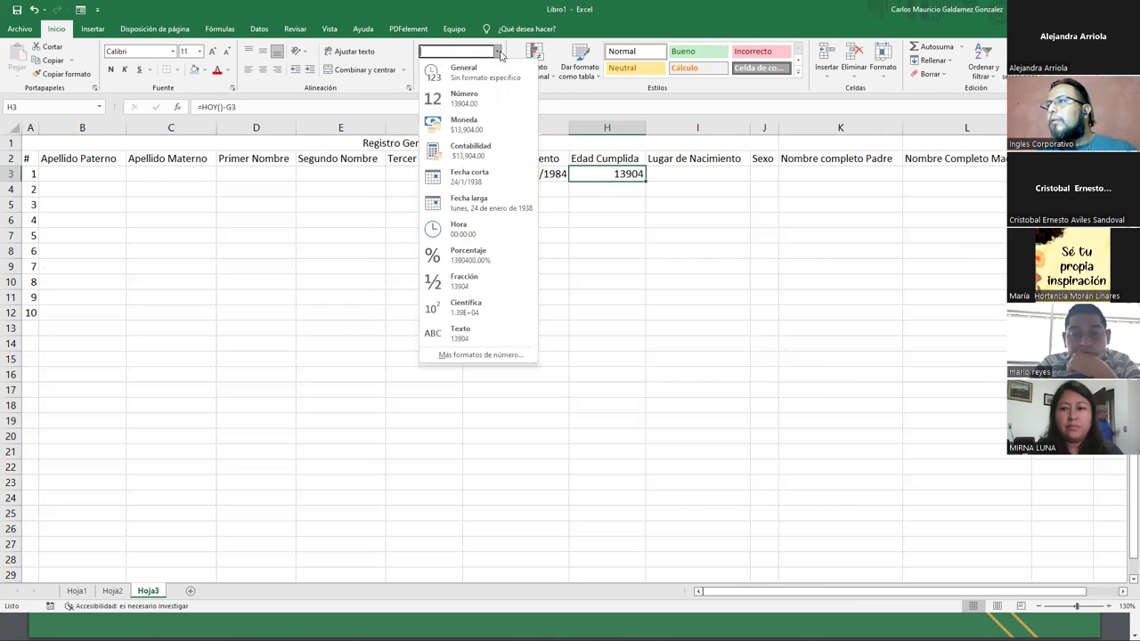
pyautogui.click(603, 261)
pyautogui.click(603, 262)
# Clear the age value from H3 and the birth date from G3.
pyautogui.click(582, 176)
pyautogui.press('Delete')
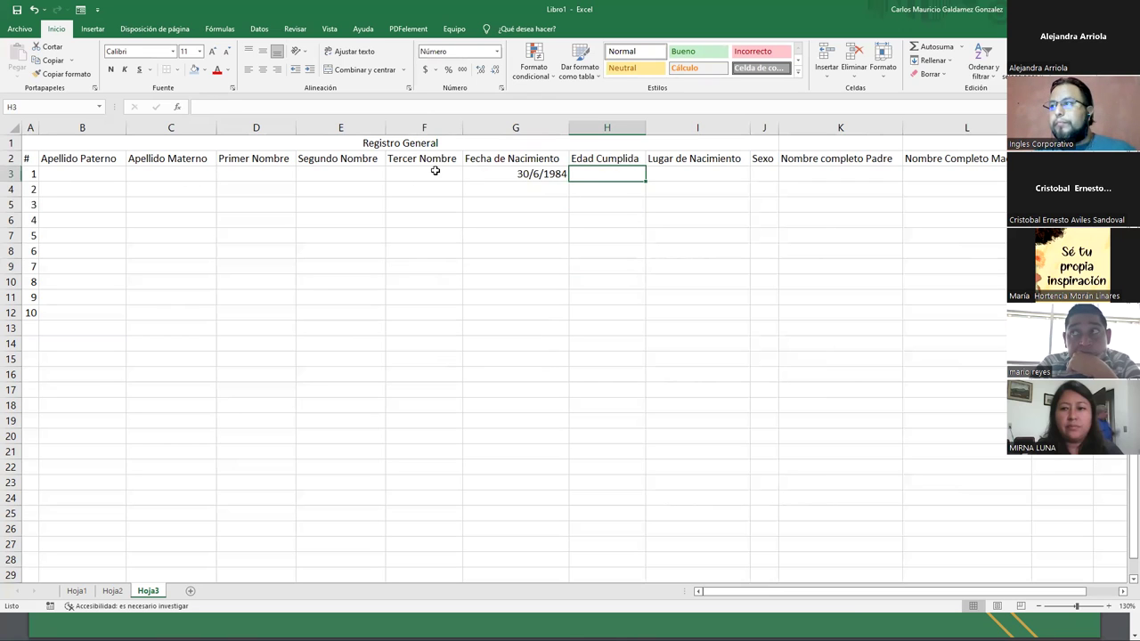
pyautogui.click(488, 171)
pyautogui.press('Delete')
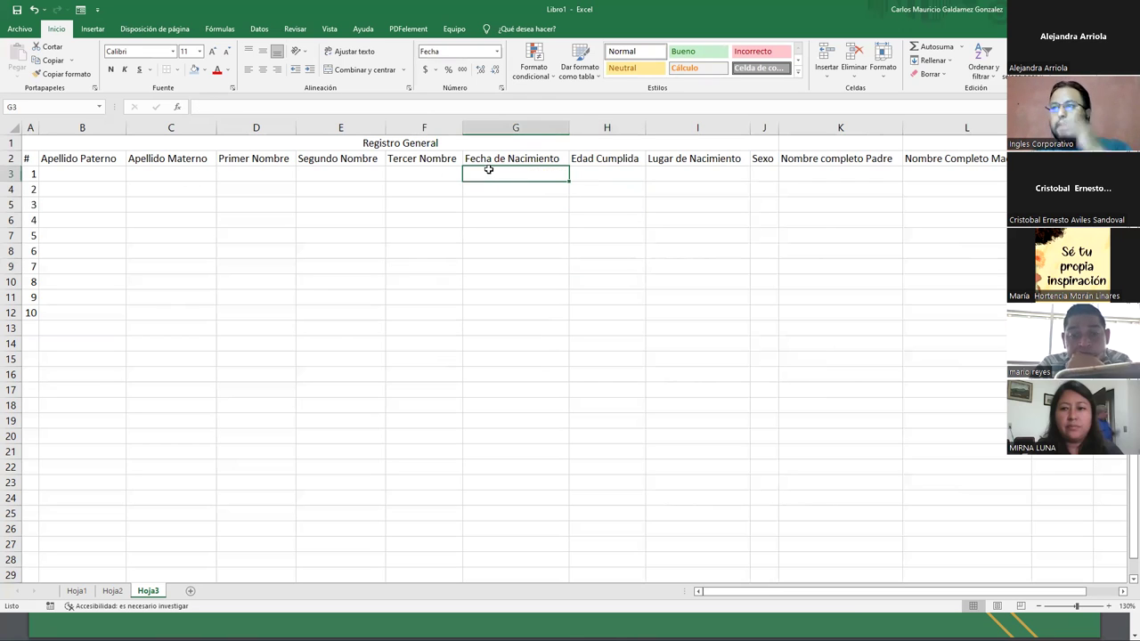
pyautogui.click(82, 175)
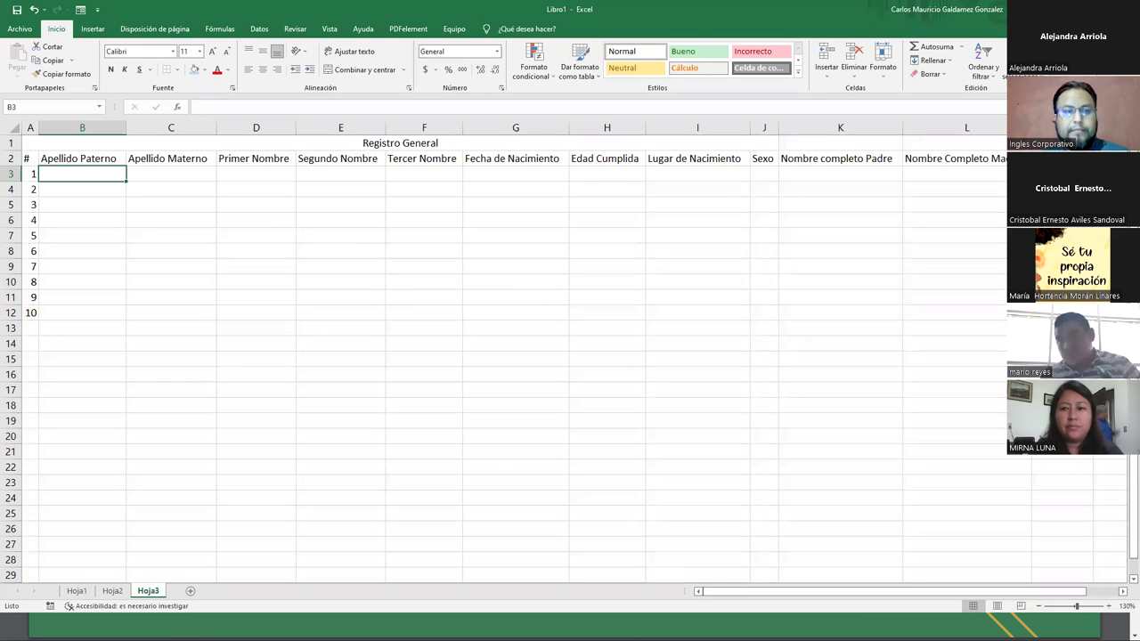
# Select the table, view its print preview, then return to the sheet at B3.
pyautogui.click(516, 261)
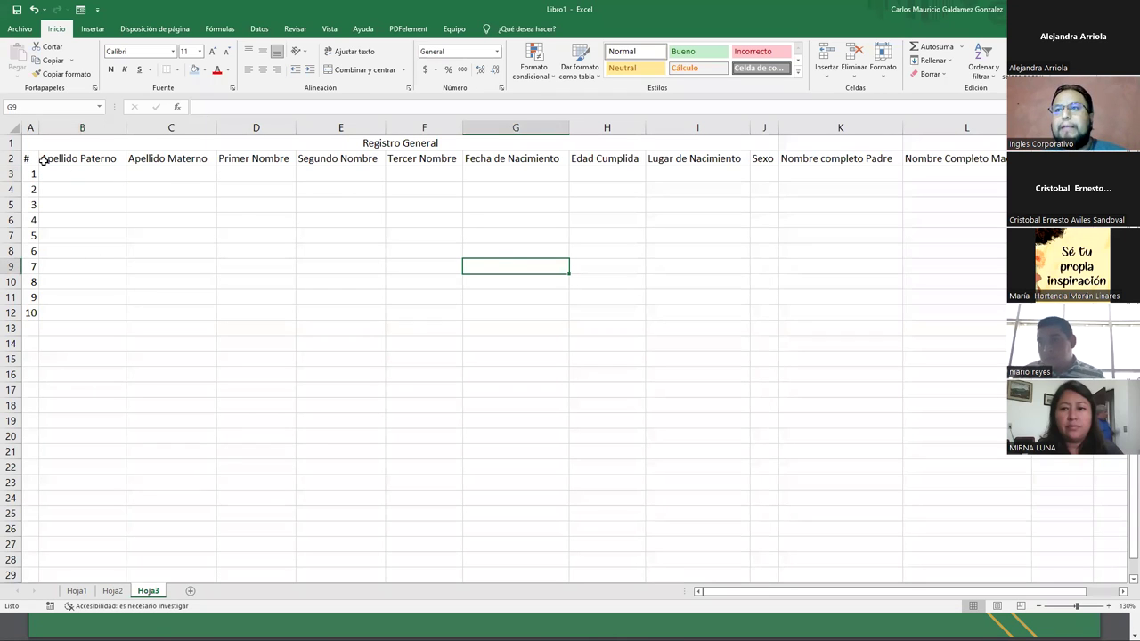
pyautogui.moveTo(44, 162); pyautogui.dragTo(949, 315)
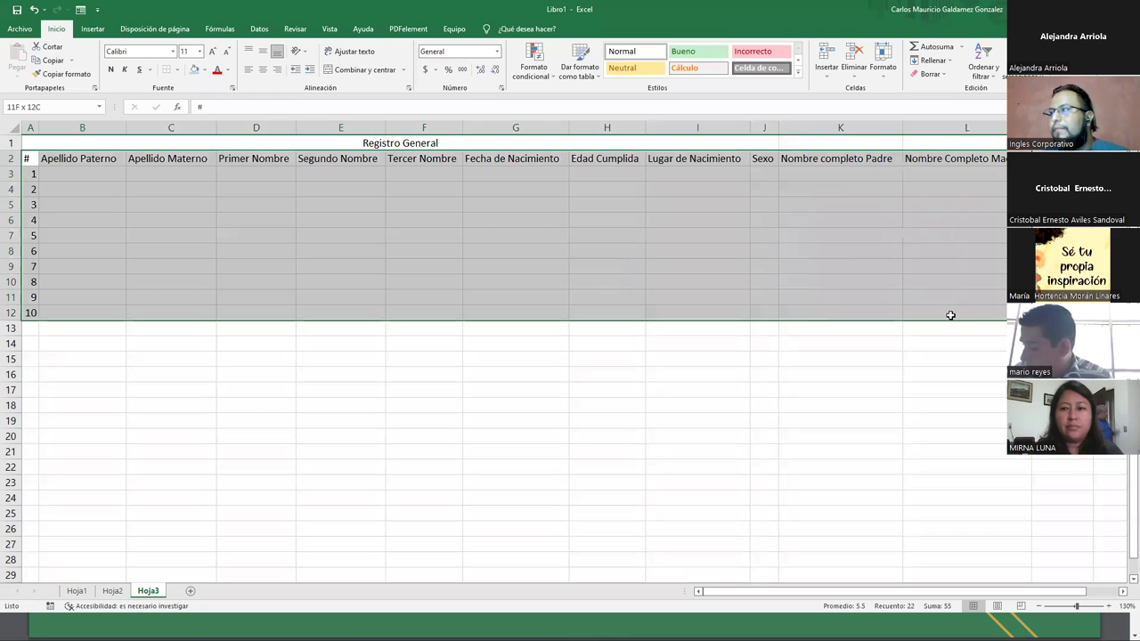
pyautogui.click(223, 272)
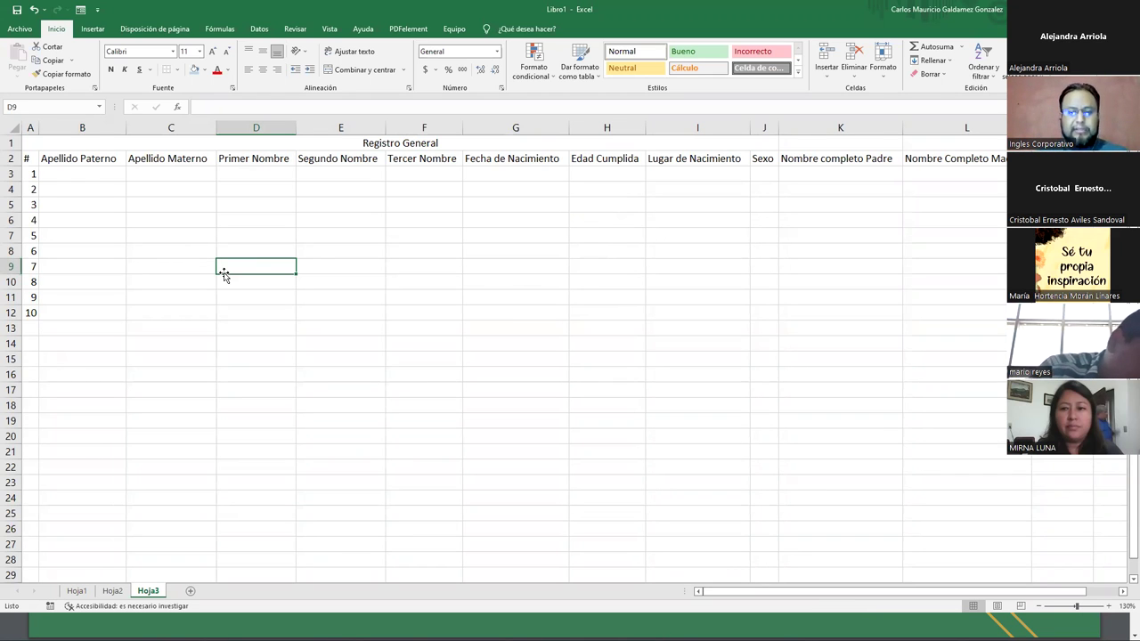
pyautogui.hotkey('ctrl', 'p')
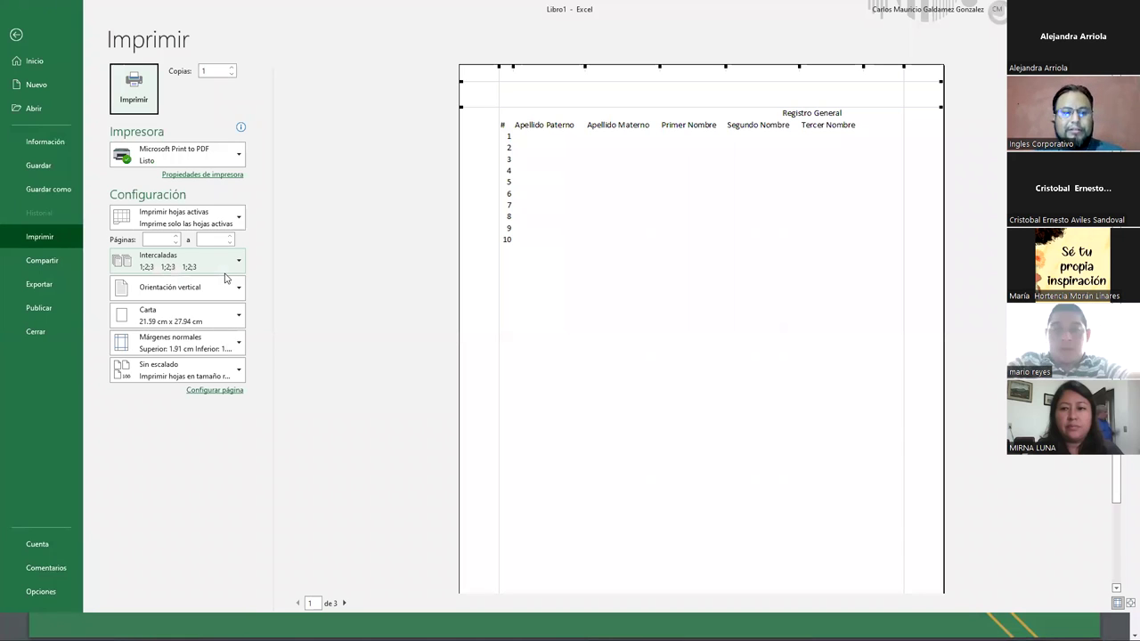
pyautogui.press('Escape')
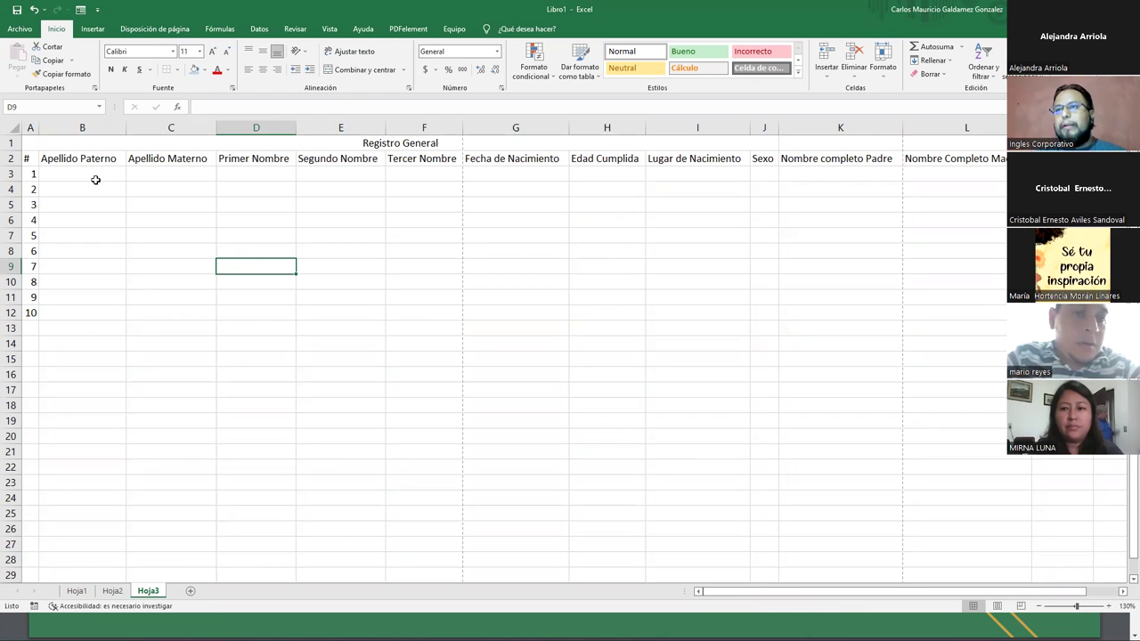
pyautogui.click(95, 177)
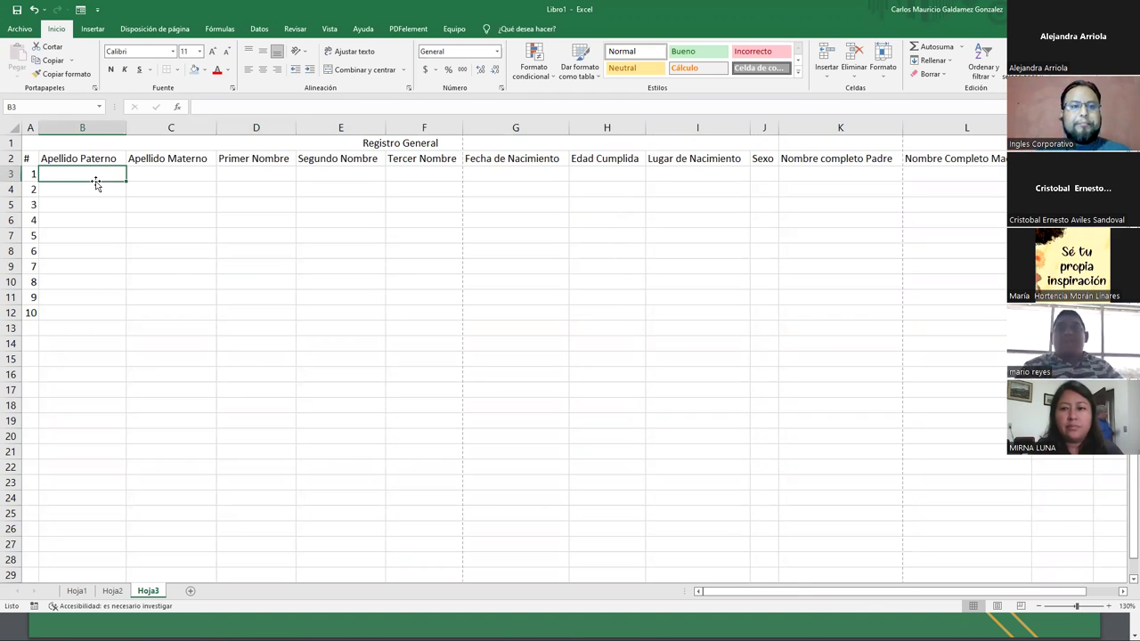
# Enter the paternal and maternal surnames and the first and second names from B3, leaving the third name blank.
pyautogui.write('Castaned')
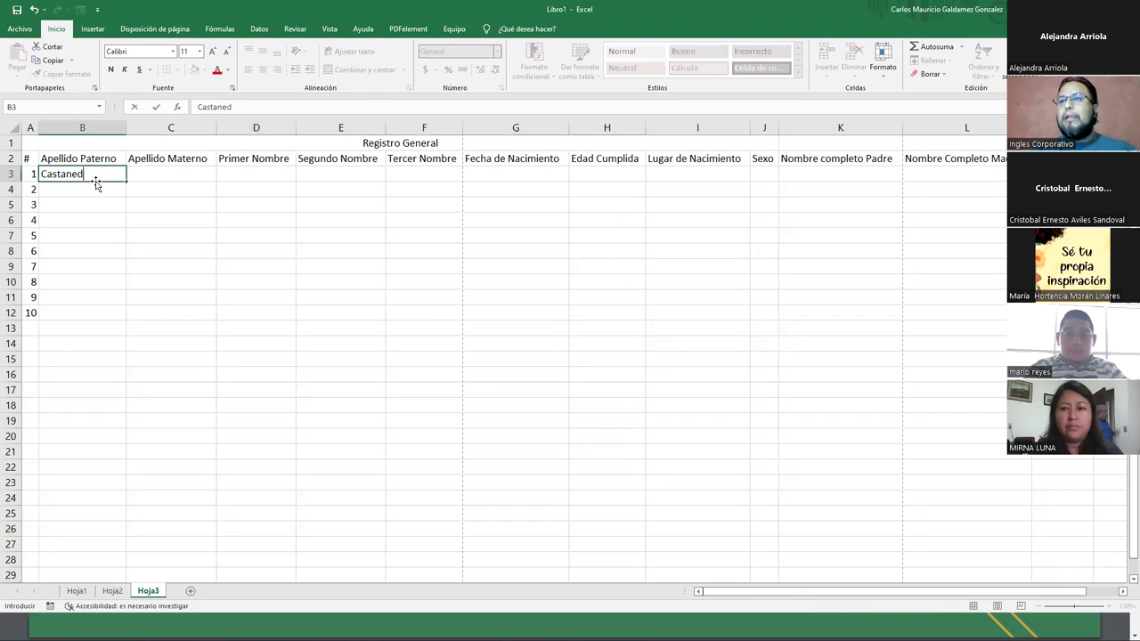
pyautogui.write('a')
pyautogui.press('Tab')
pyautogui.write('Ca')
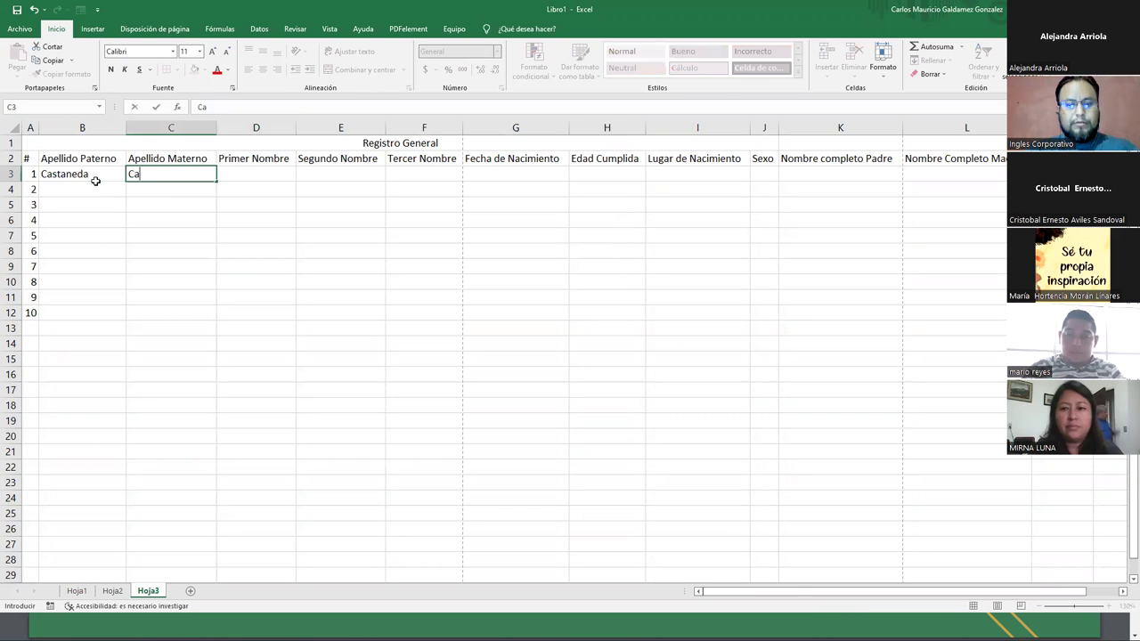
pyautogui.press('Tab')
pyautogui.write('L')
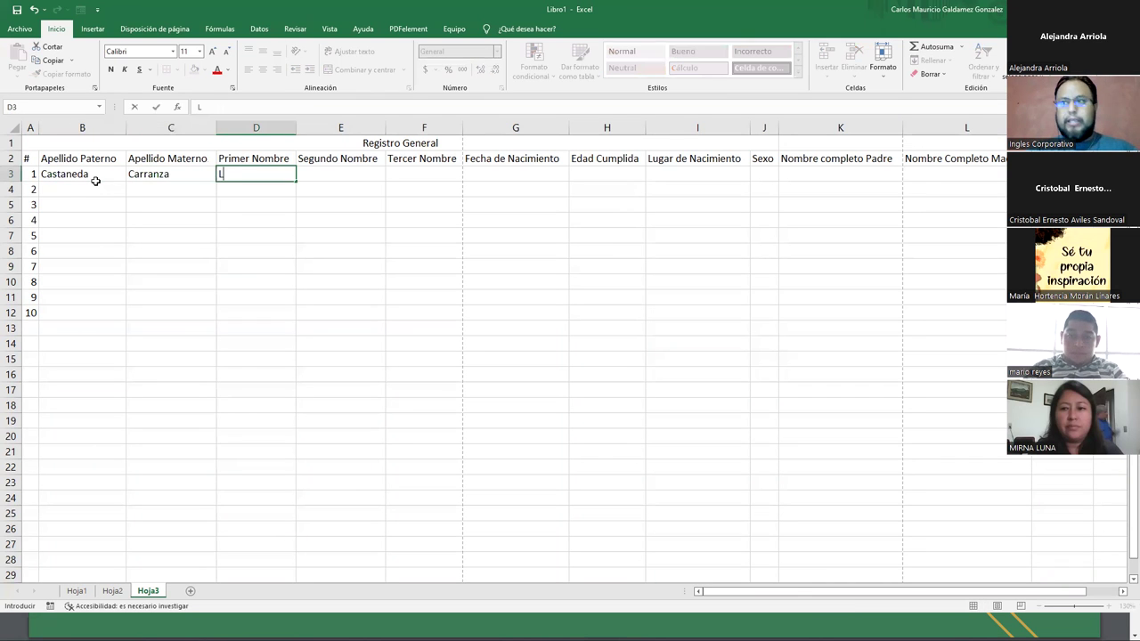
pyautogui.press('Tab')
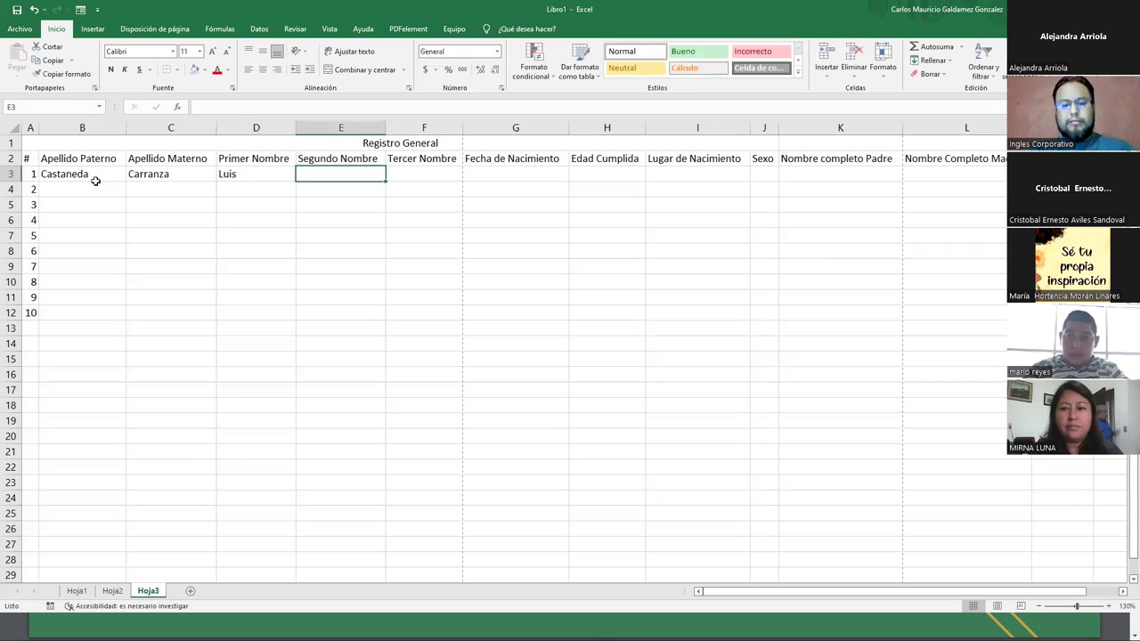
pyautogui.write('Ste')
pyautogui.press('Tab')
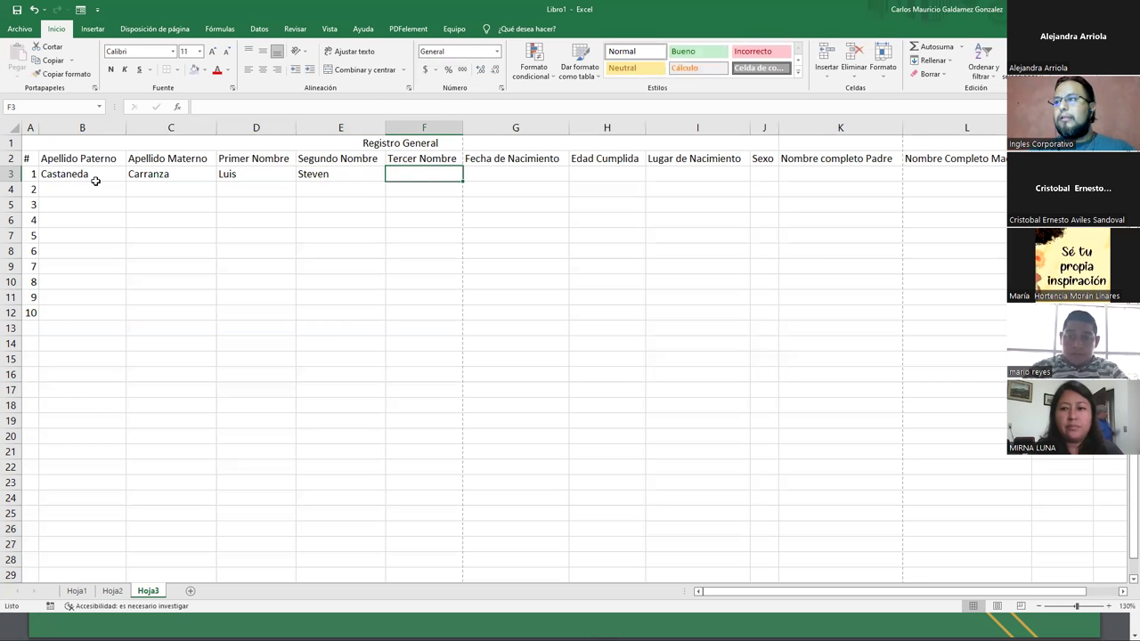
pyautogui.press('Tab')
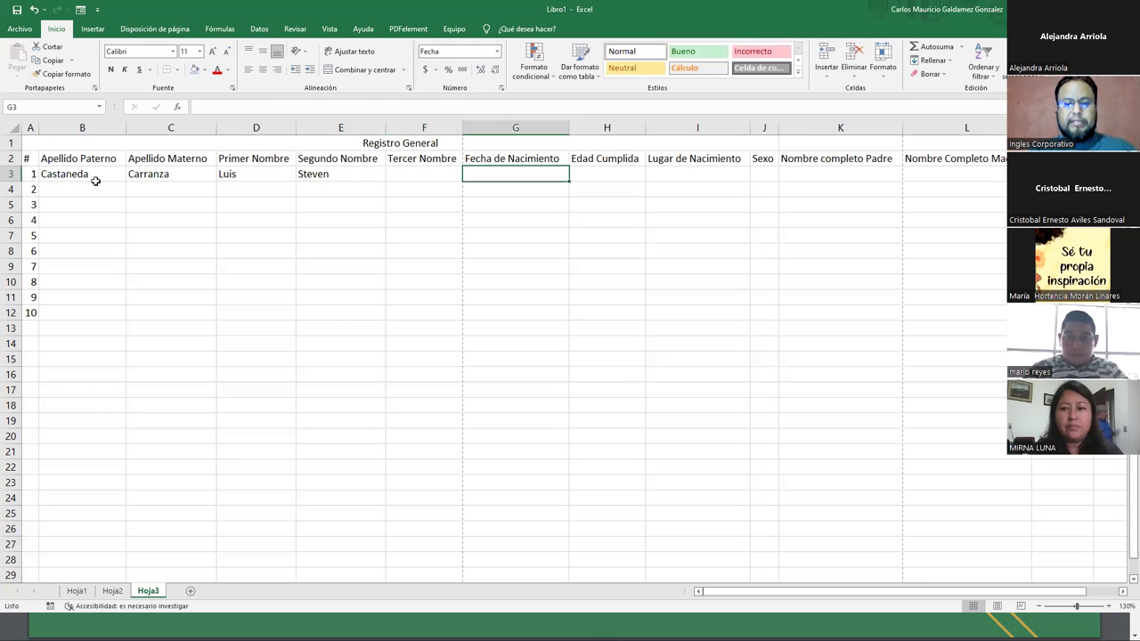
# Enter birth date 4/7/1990, birthplace Santa Ana, sex M, and the father's and mother's full names.
pyautogui.write('4')
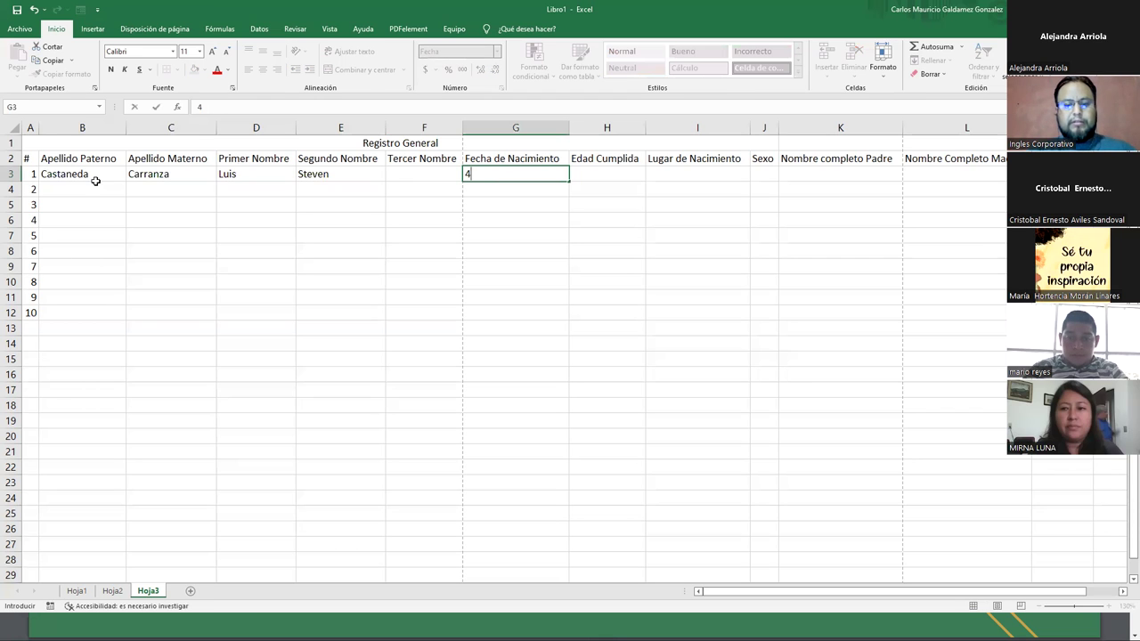
pyautogui.write('/7/1990')
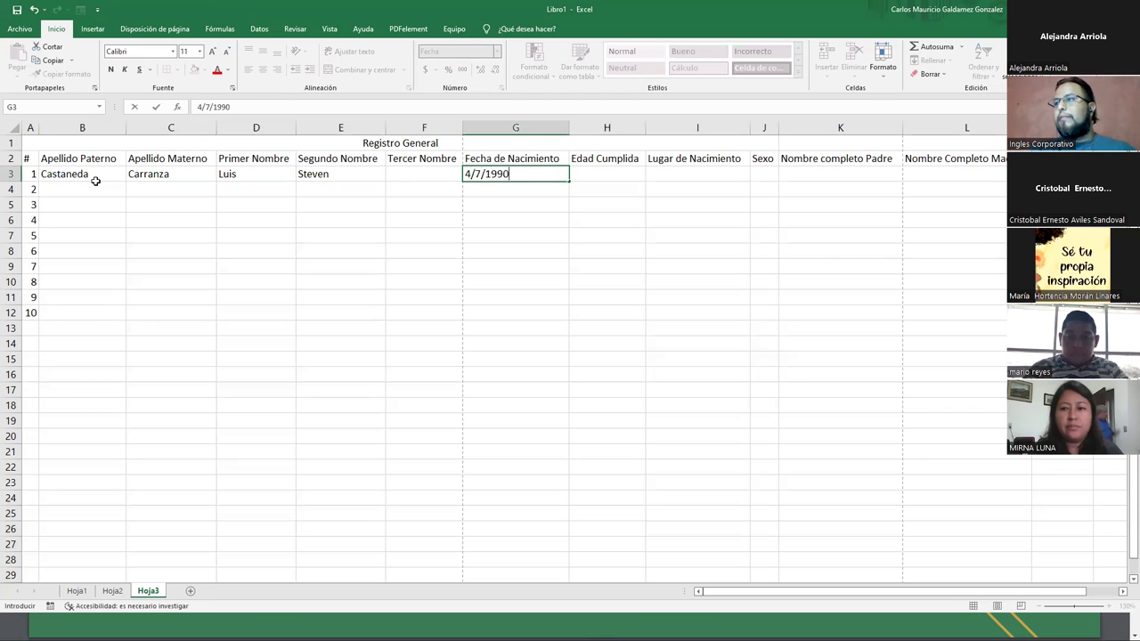
pyautogui.press('Tab')
pyautogui.press('Tab')
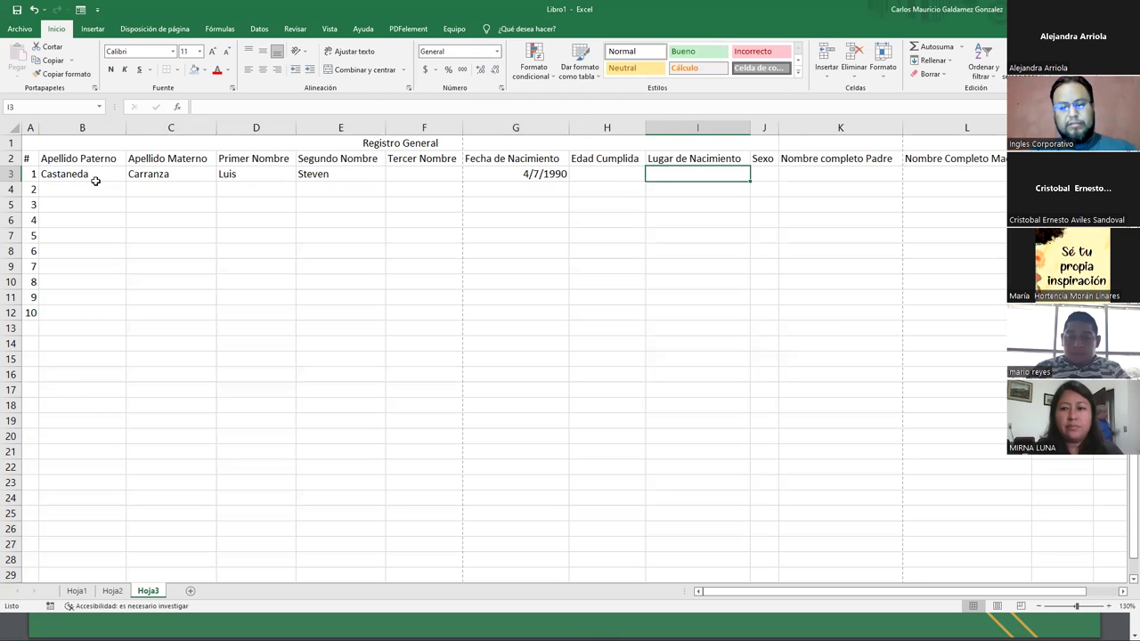
pyautogui.write('Santa Ana')
pyautogui.press('Tab')
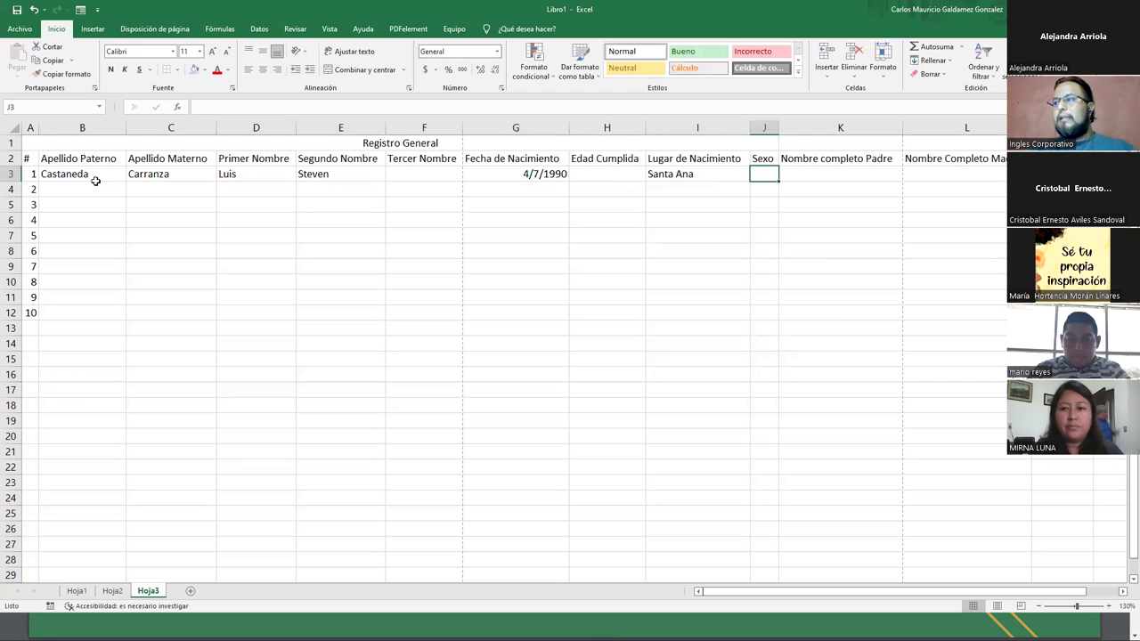
pyautogui.write('M')
pyautogui.press('Tab')
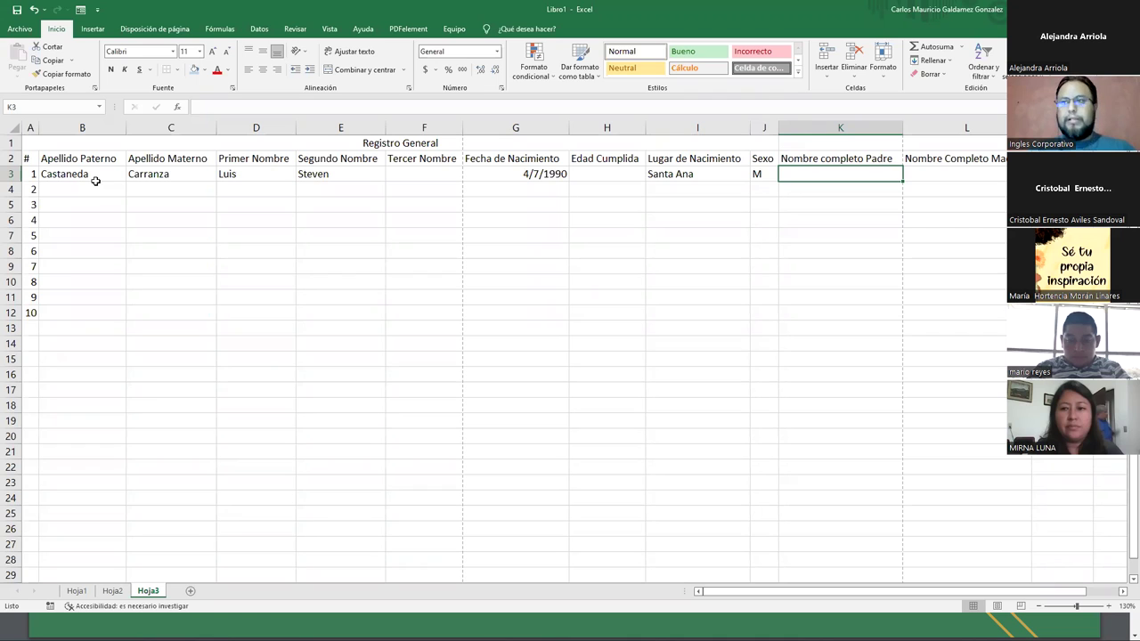
pyautogui.write('Jose Alfredo Castaneda Arriola')
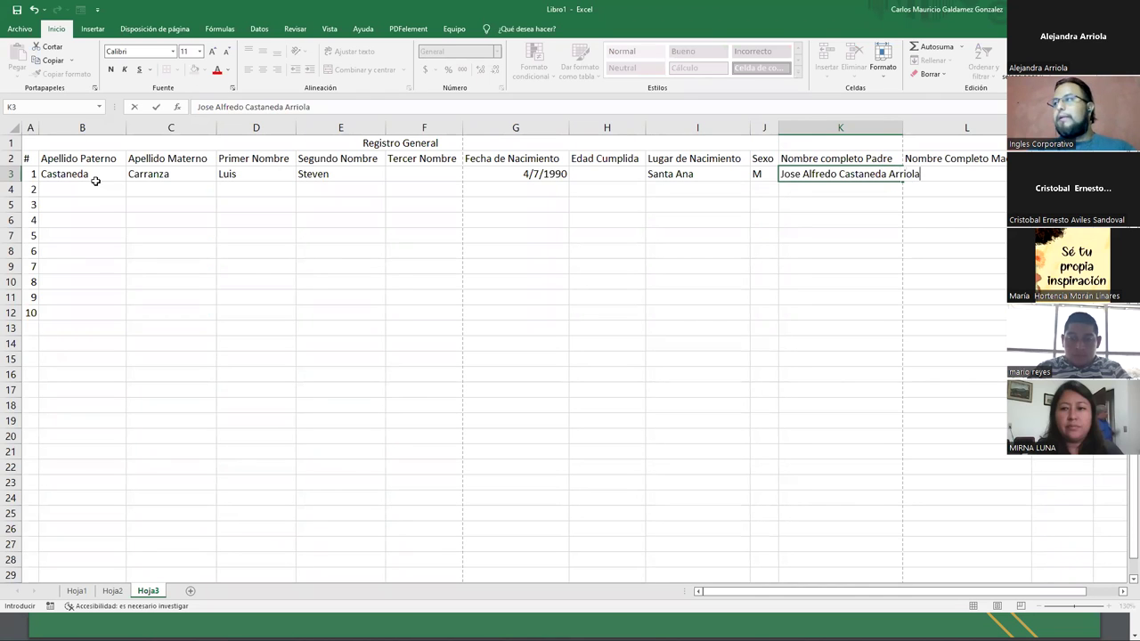
pyautogui.press('Tab')
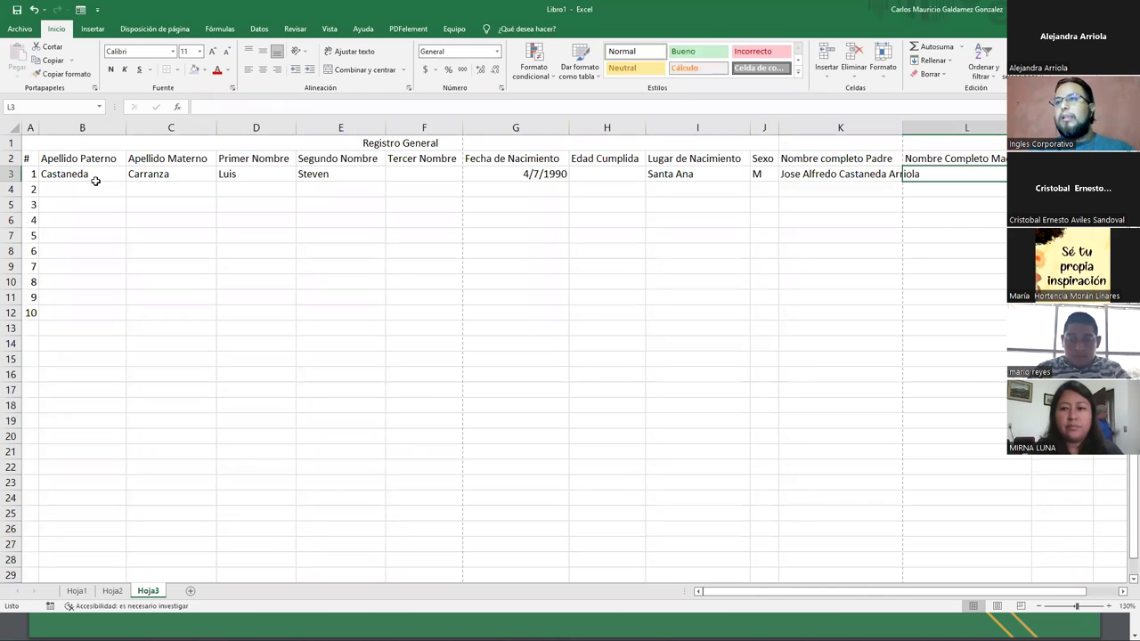
pyautogui.write('Maria de los Angeeles')
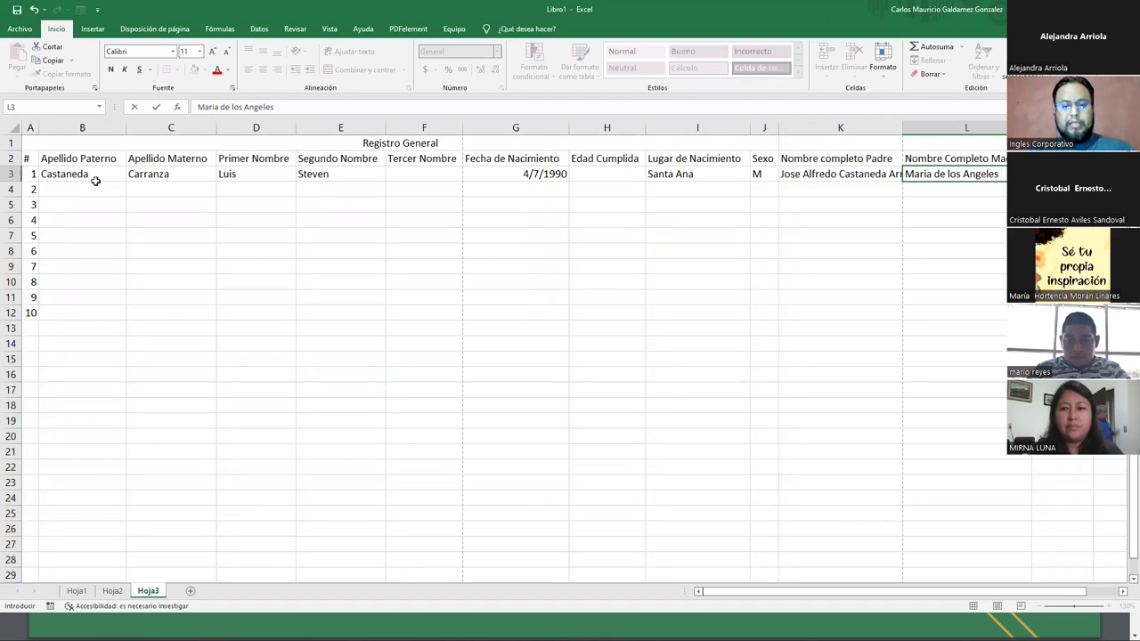
pyautogui.write('anza de Castane')
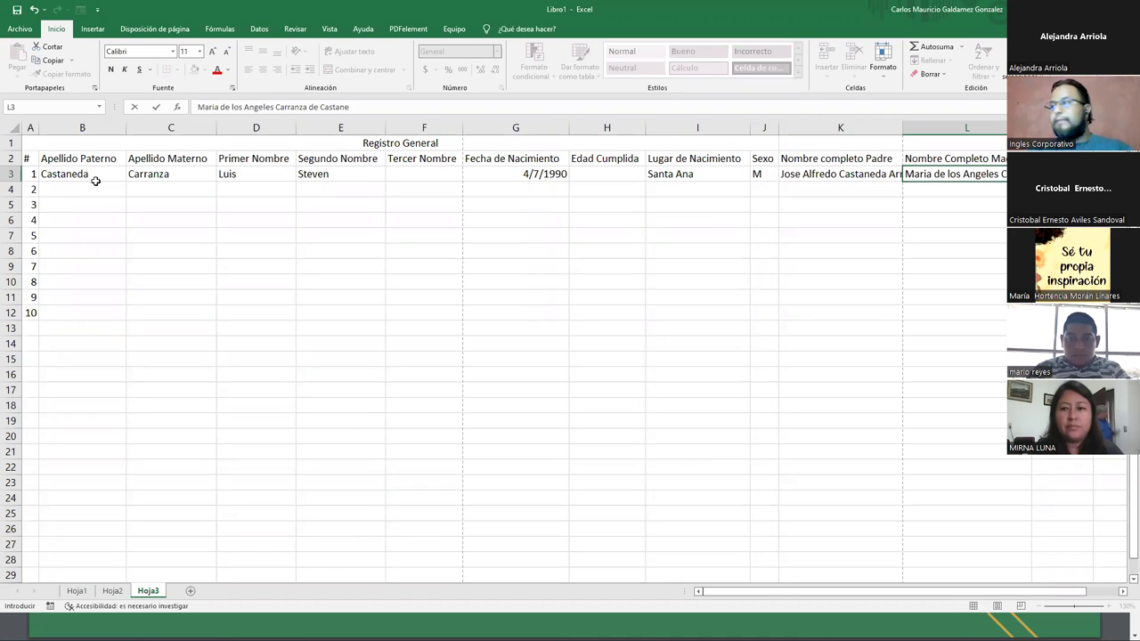
pyautogui.press('Return')
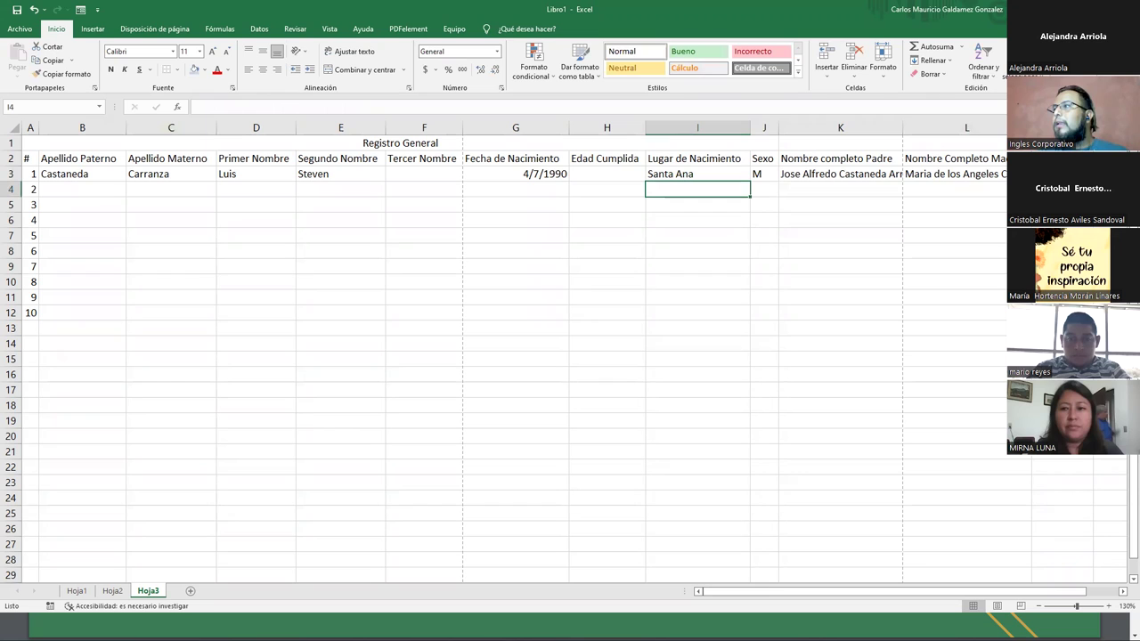
# Autofit column K, wrap the row 2 header text, and narrow columns D and E.
pyautogui.doubleClick(901, 128)
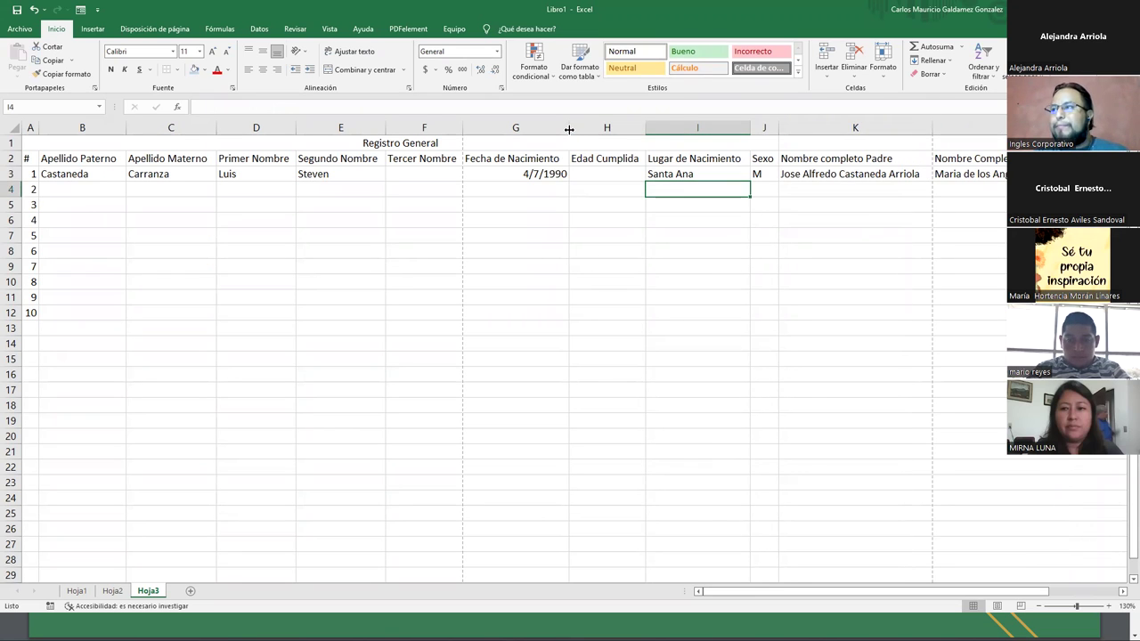
pyautogui.moveTo(27, 159)
pyautogui.mouseDown()
pyautogui.moveTo(747, 187)
pyautogui.moveTo(944, 159)
pyautogui.mouseUp()
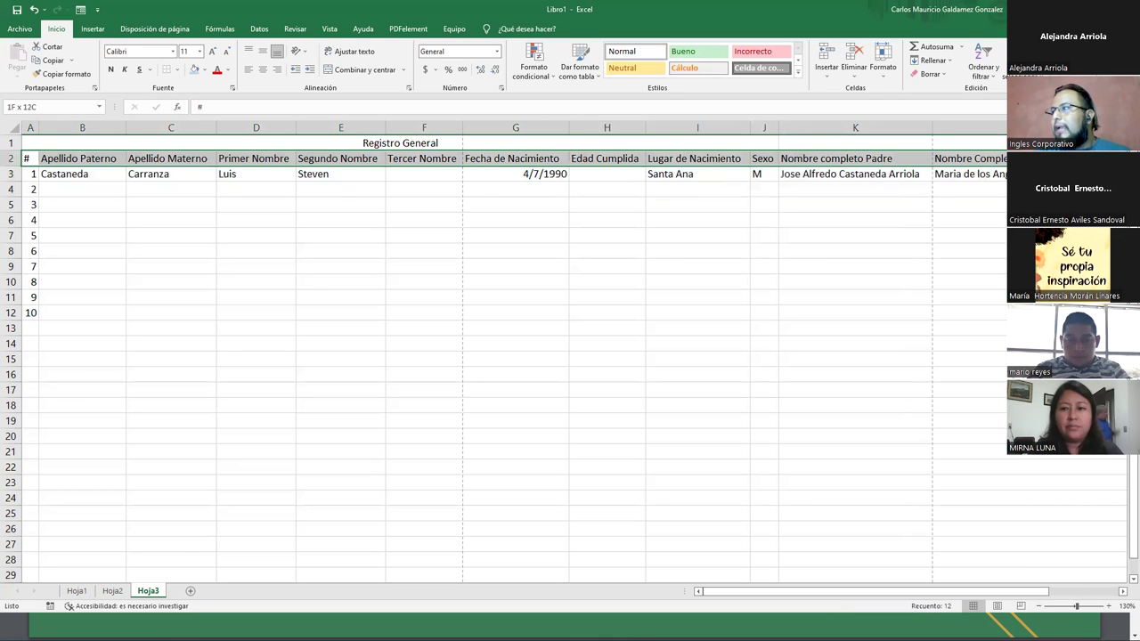
pyautogui.click(352, 52)
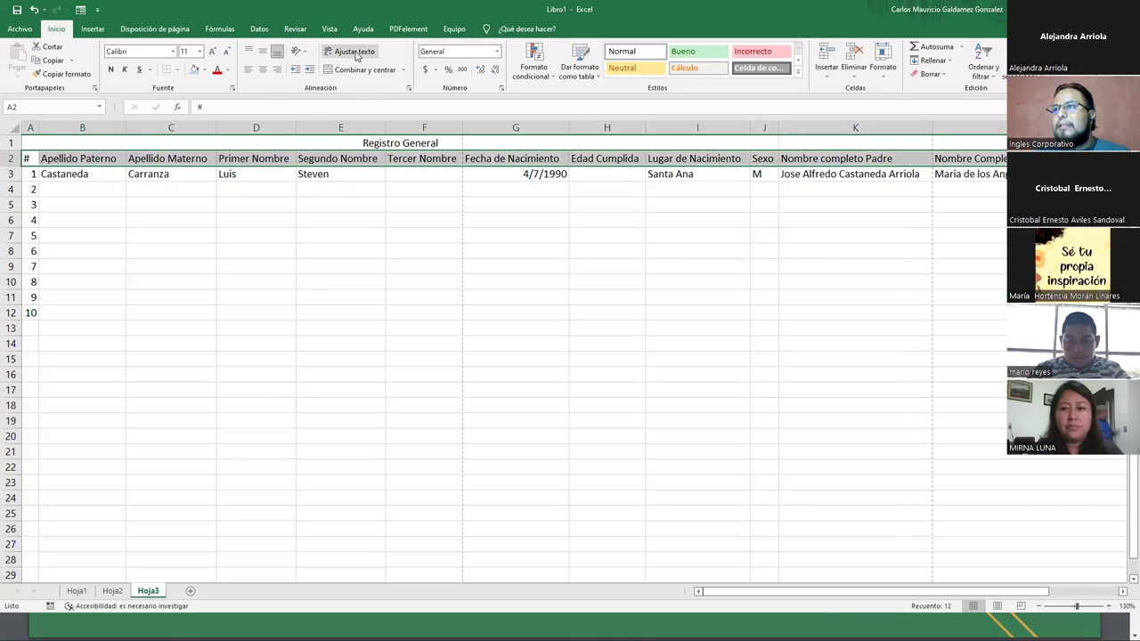
pyautogui.moveTo(295, 127); pyautogui.dragTo(270, 127)
pyautogui.moveTo(359, 127); pyautogui.dragTo(338, 128)
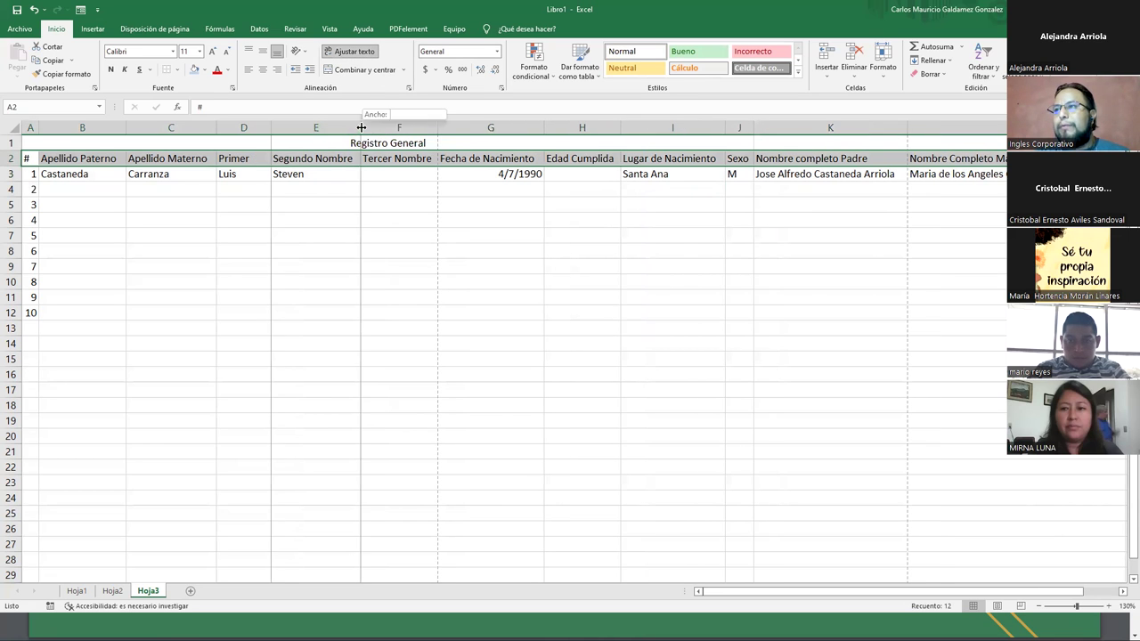
# Narrow columns F through I so their headers wrap, and refit column K to its contents.
pyautogui.click(329, 53)
pyautogui.click(328, 53)
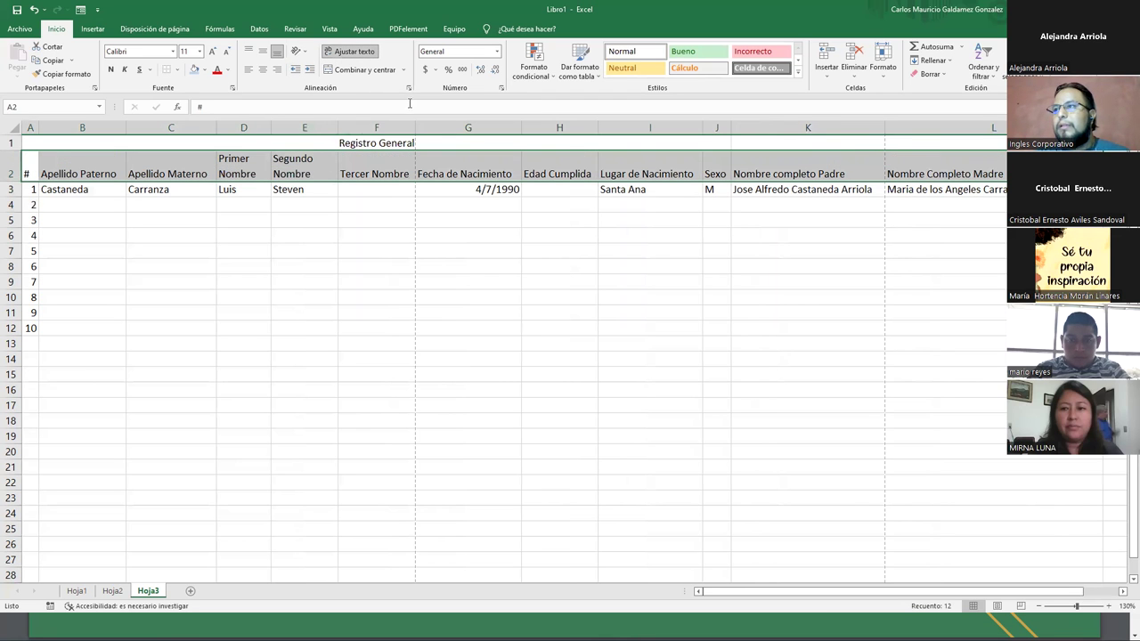
pyautogui.moveTo(413, 125); pyautogui.dragTo(397, 127)
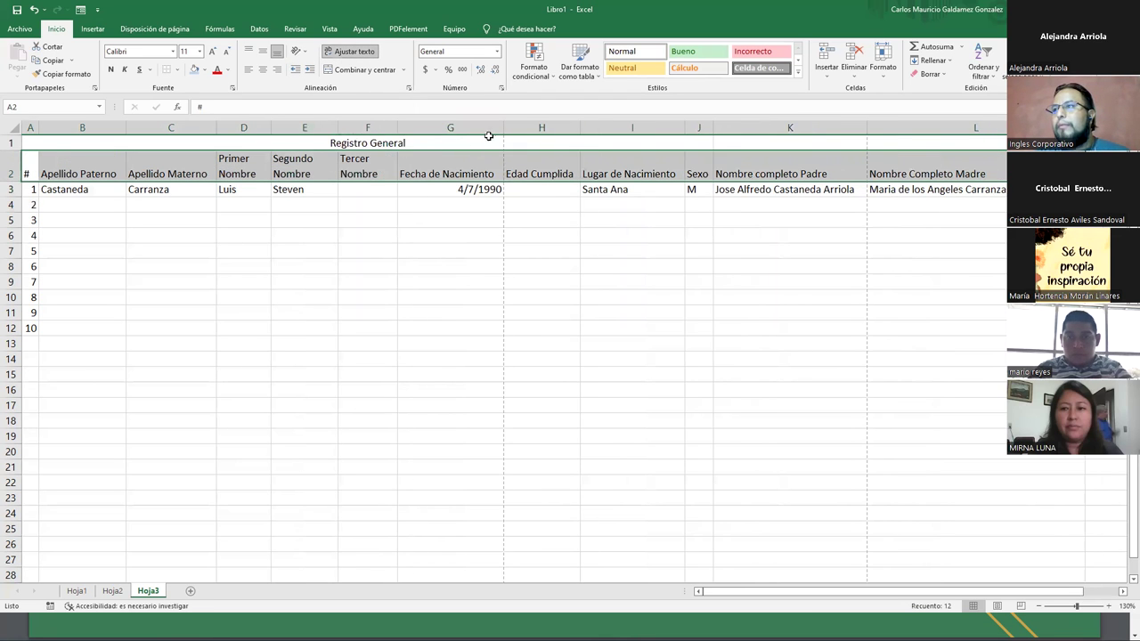
pyautogui.moveTo(504, 128); pyautogui.dragTo(477, 130)
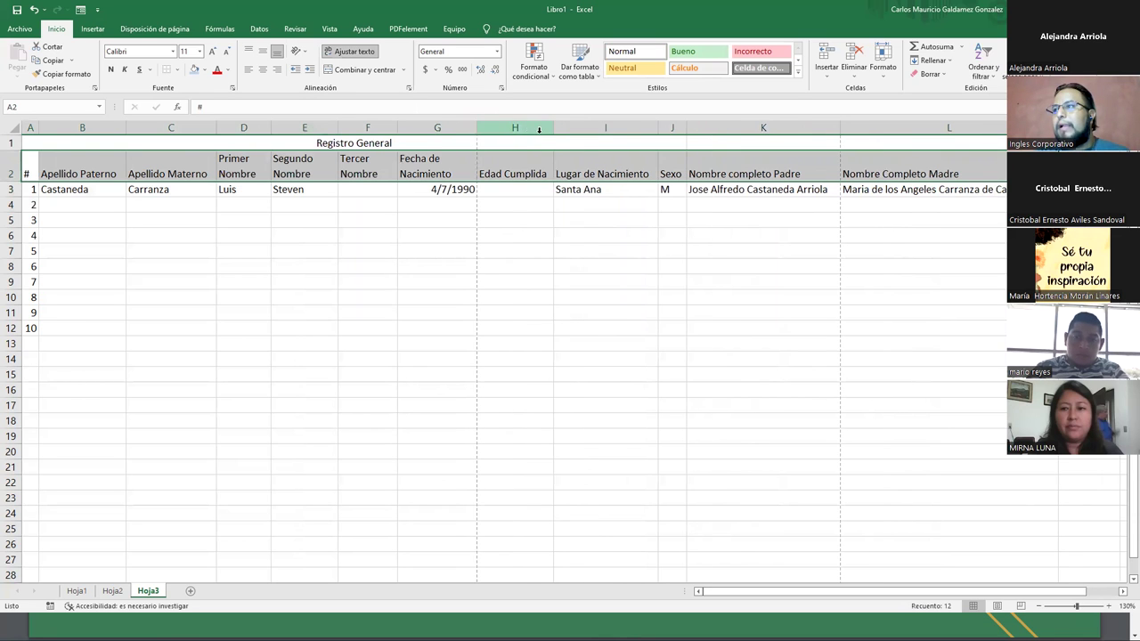
pyautogui.moveTo(552, 128); pyautogui.dragTo(536, 128)
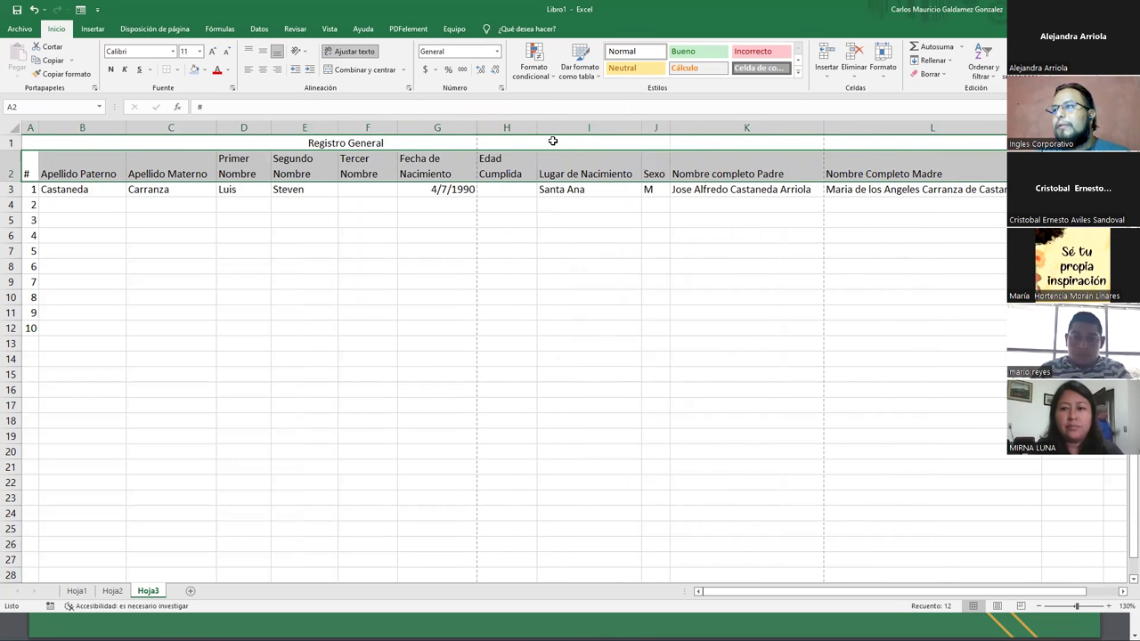
pyautogui.moveTo(643, 135); pyautogui.dragTo(625, 137)
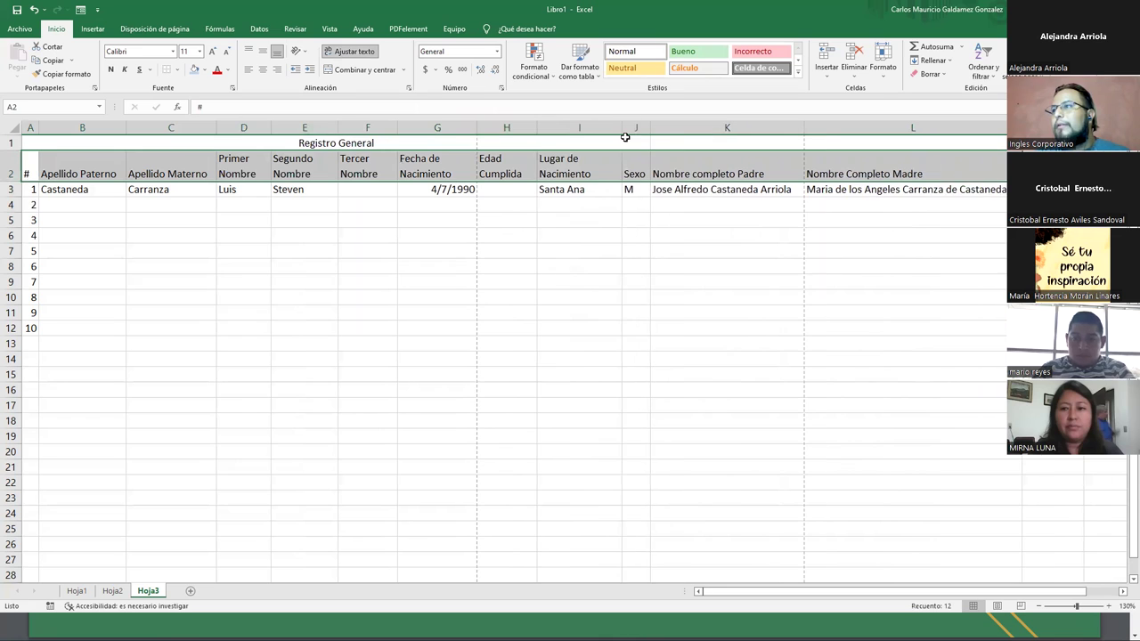
pyautogui.moveTo(804, 128); pyautogui.dragTo(800, 130)
pyautogui.doubleClick(801, 130)
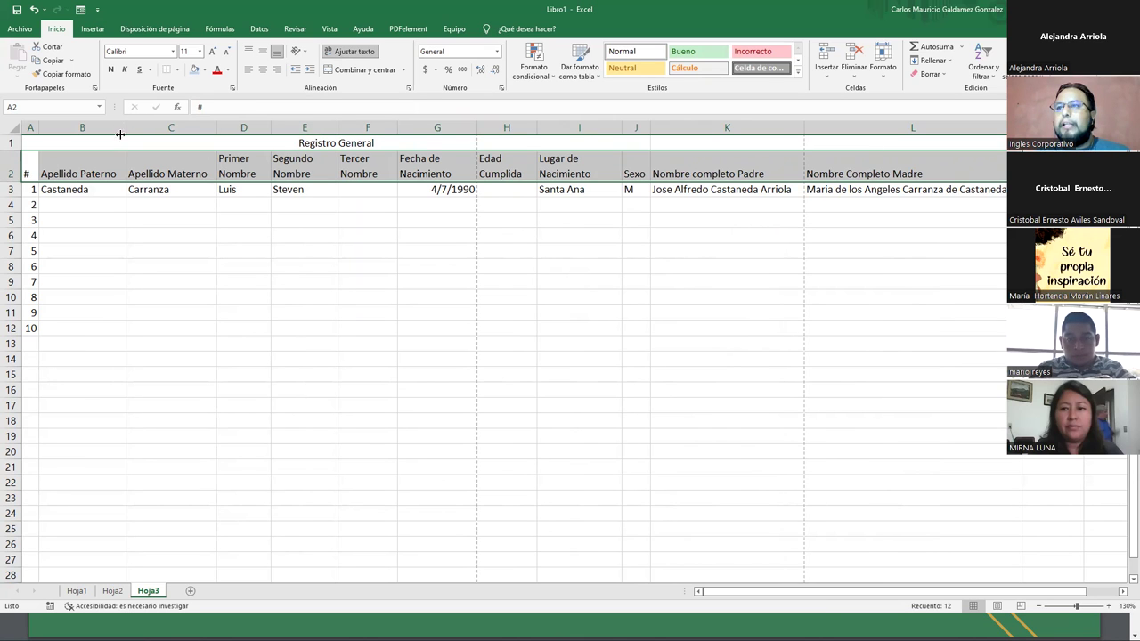
# Narrow columns B and C so the Apellido Paterno and Apellido Materno headers wrap.
pyautogui.moveTo(120, 135); pyautogui.dragTo(114, 135)
pyautogui.moveTo(202, 128); pyautogui.dragTo(190, 127)
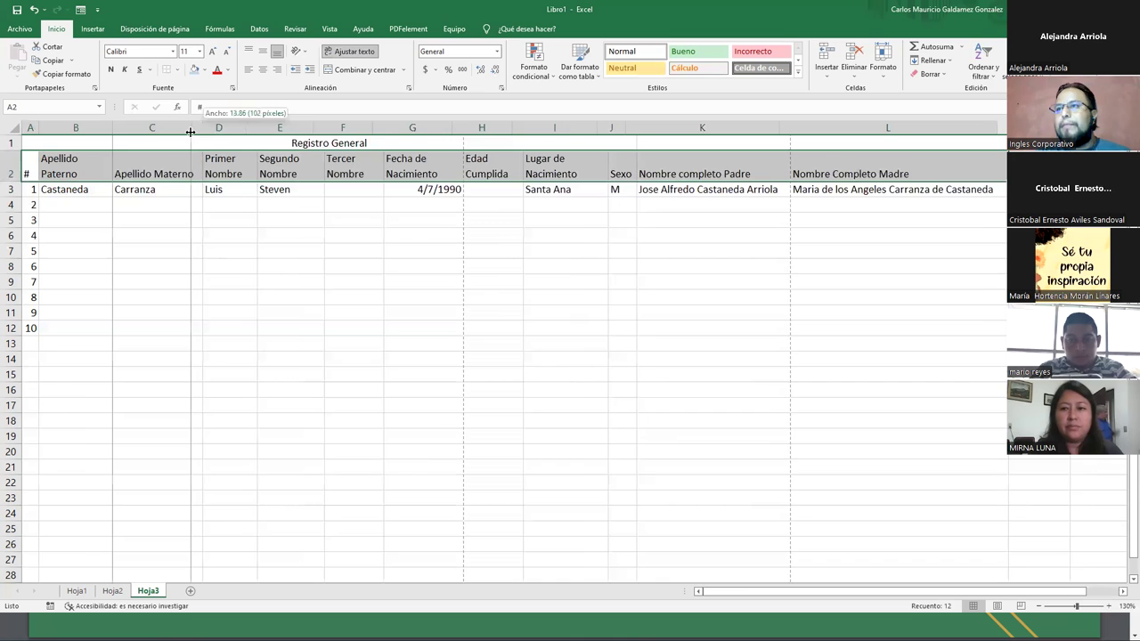
pyautogui.click(240, 286)
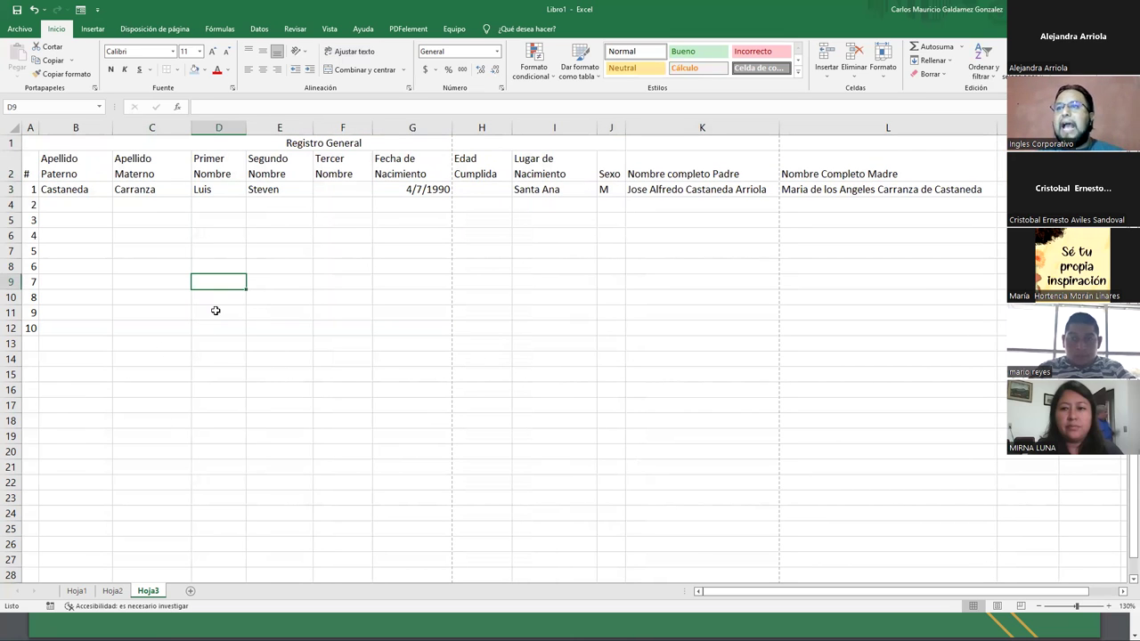
pyautogui.moveTo(31, 163)
pyautogui.mouseDown()
pyautogui.moveTo(844, 340)
pyautogui.moveTo(846, 324)
pyautogui.mouseUp()
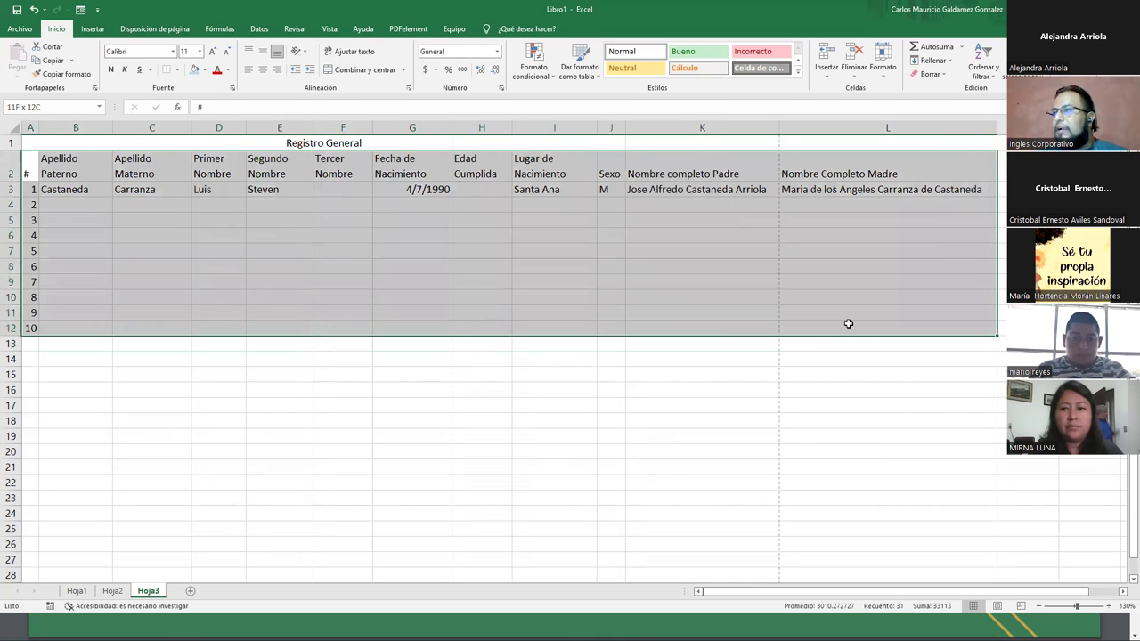
# Apply Todos los bordes to the table range A2:L12.
pyautogui.click(176, 69)
pyautogui.click(198, 172)
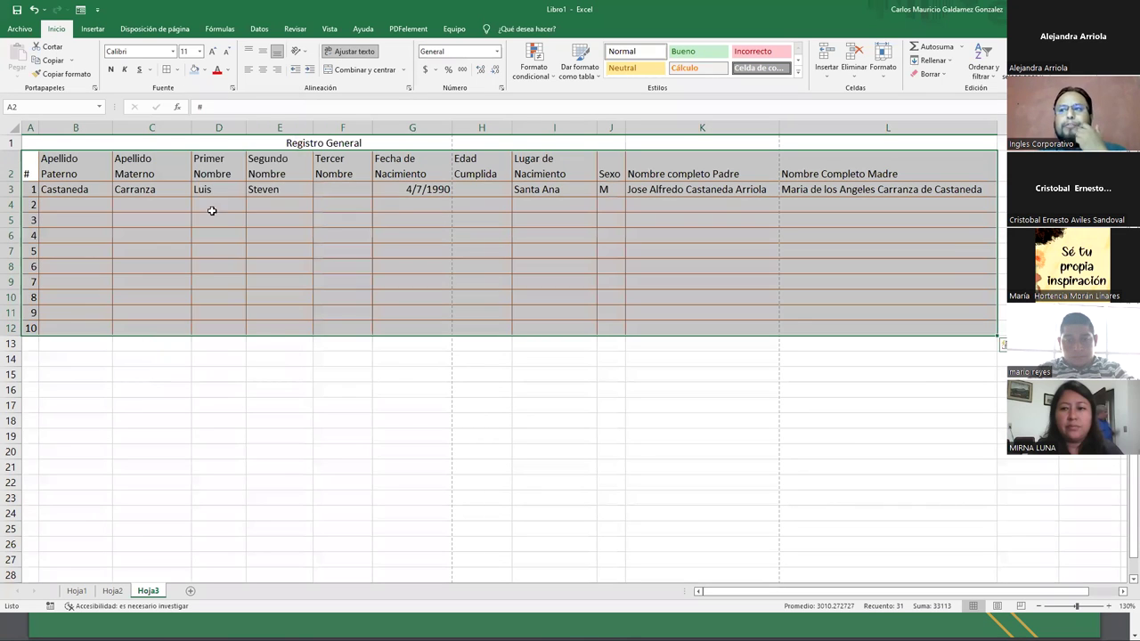
pyautogui.click(234, 282)
pyautogui.moveTo(32, 166); pyautogui.dragTo(924, 334)
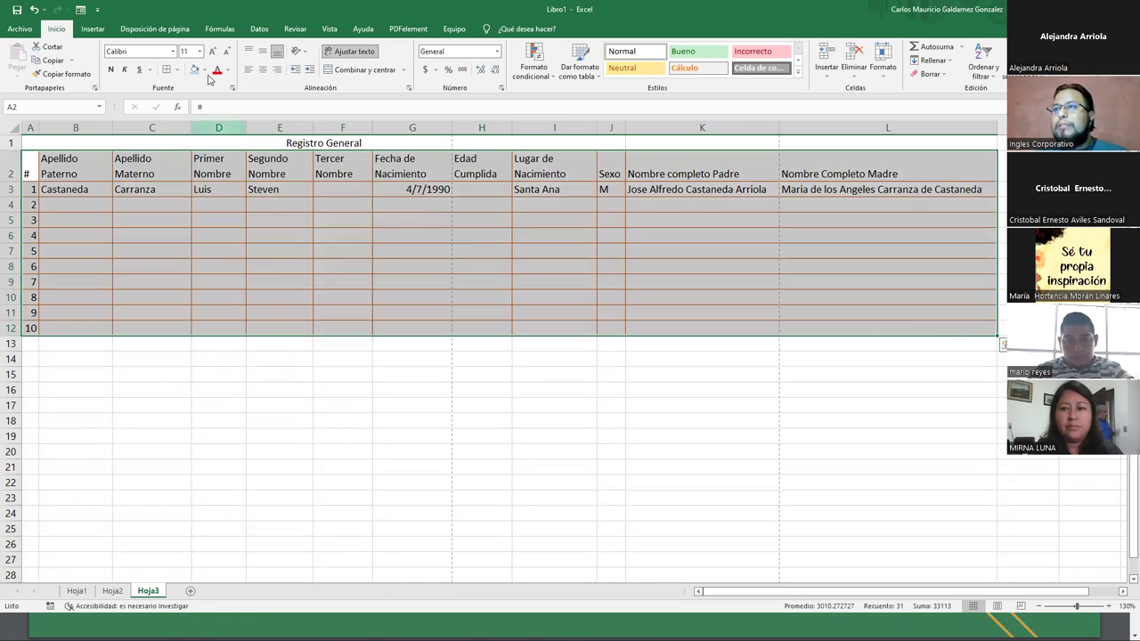
# Set the border colour to Automático, draw the outer frame, and reapply all borders in black.
pyautogui.click(177, 70)
pyautogui.moveTo(249, 345)
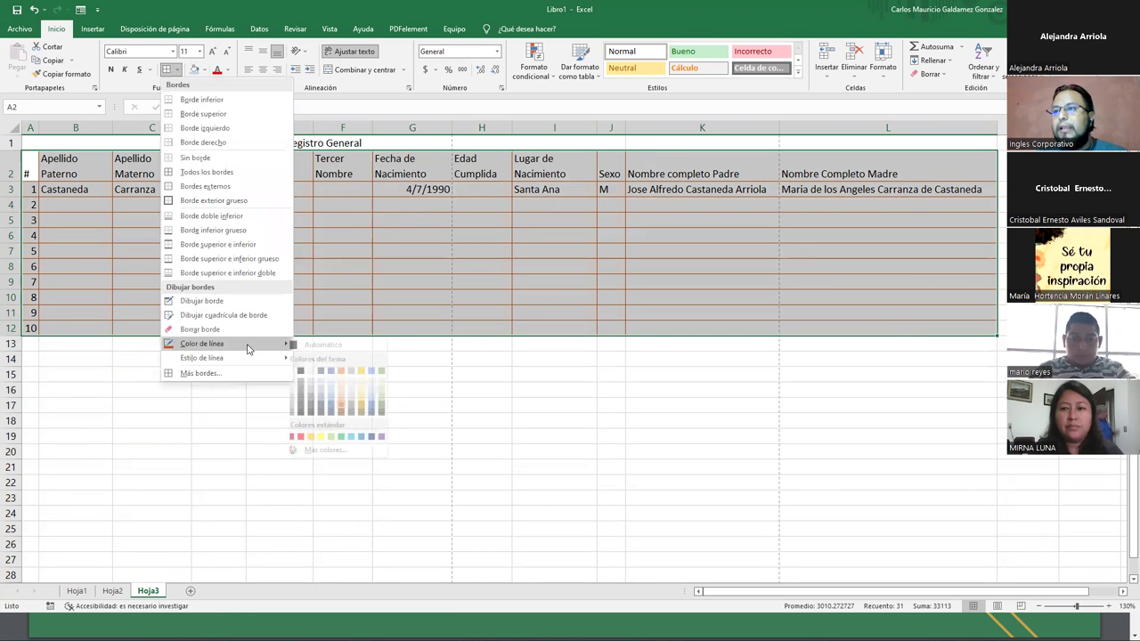
pyautogui.click(322, 345)
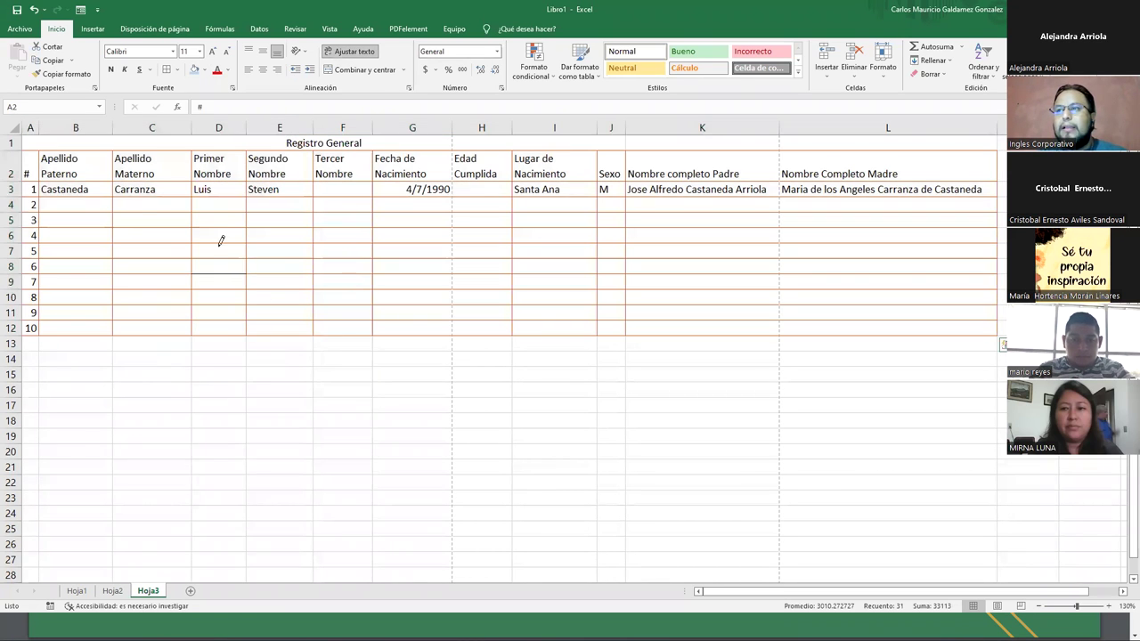
pyautogui.moveTo(32, 143); pyautogui.dragTo(890, 328)
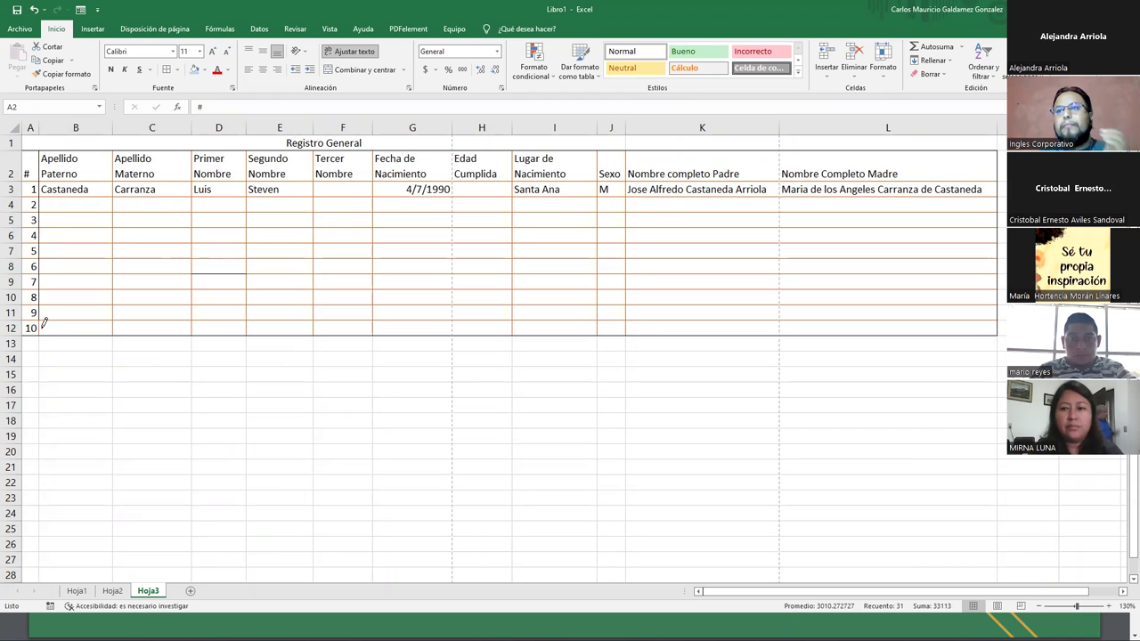
pyautogui.click(170, 73)
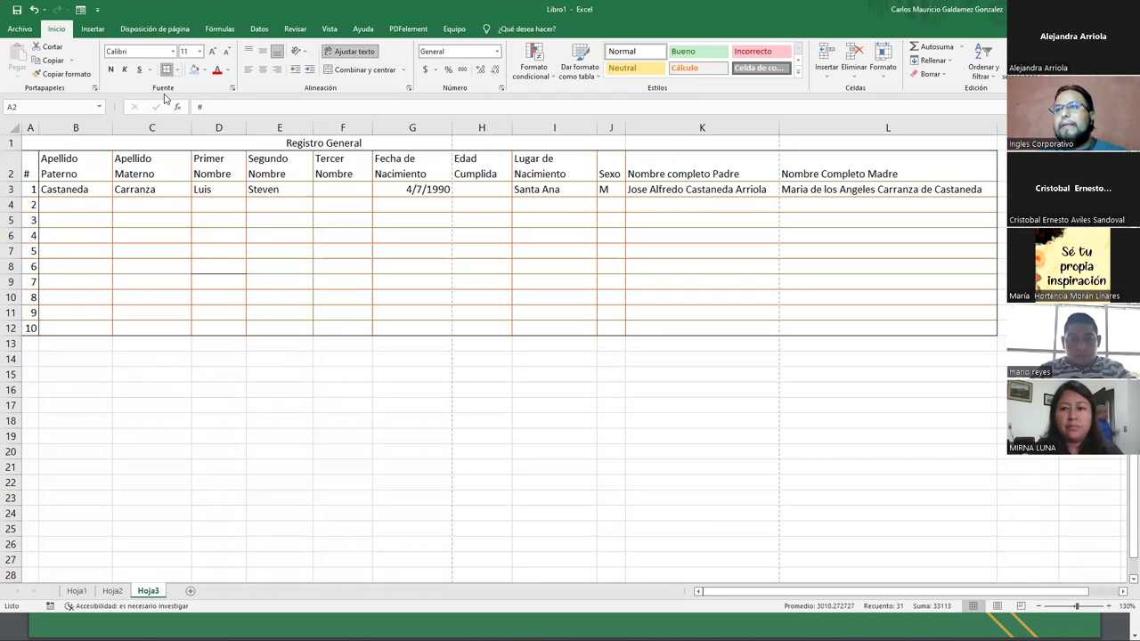
pyautogui.click(153, 260)
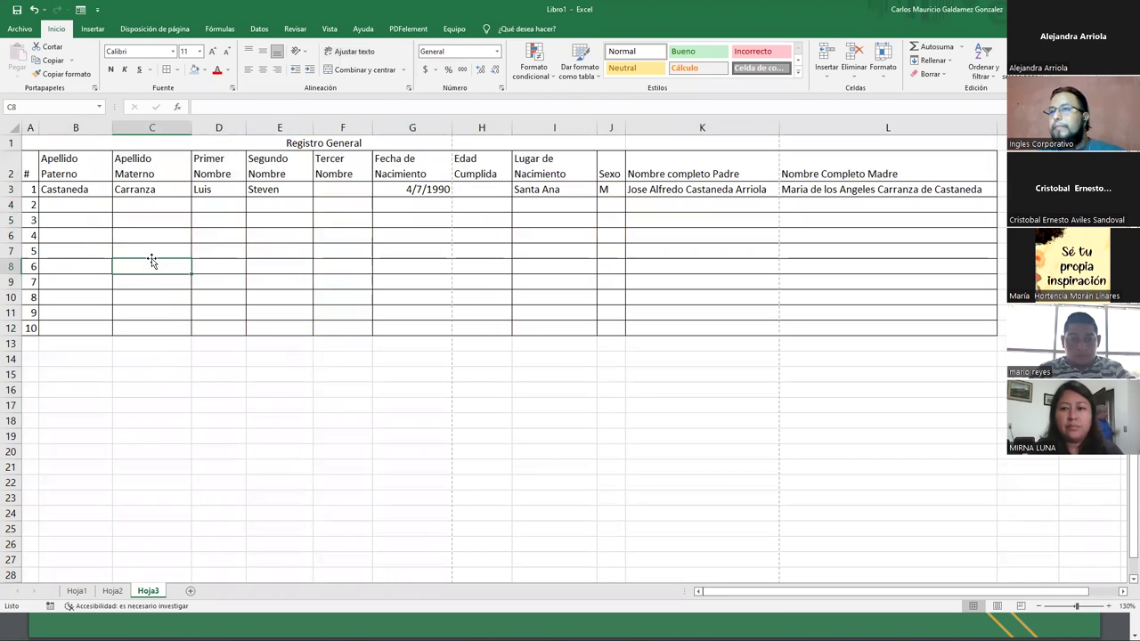
pyautogui.click(57, 204)
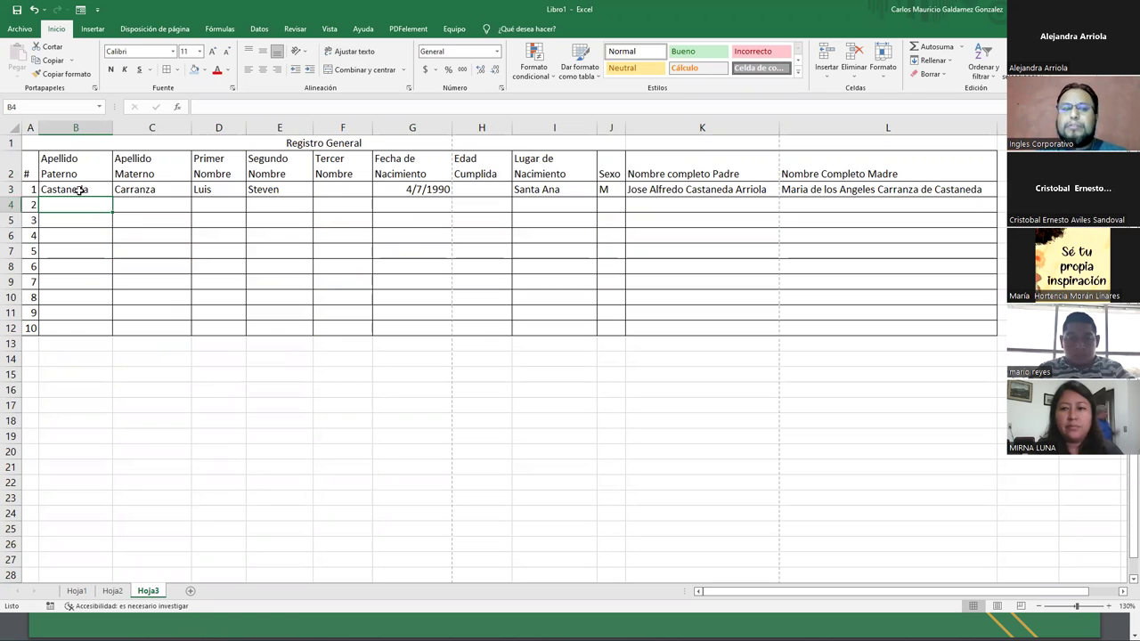
# Select row 3 and draw a red arrow across the first record.
pyautogui.click(11, 189)
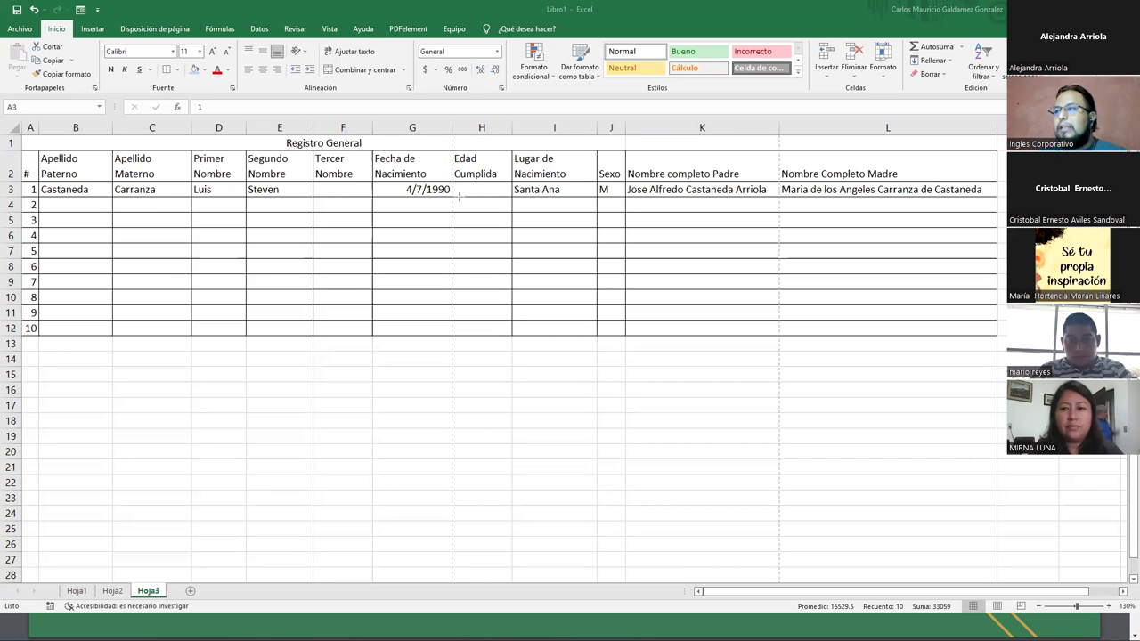
pyautogui.moveTo(96, 189); pyautogui.dragTo(999, 190)
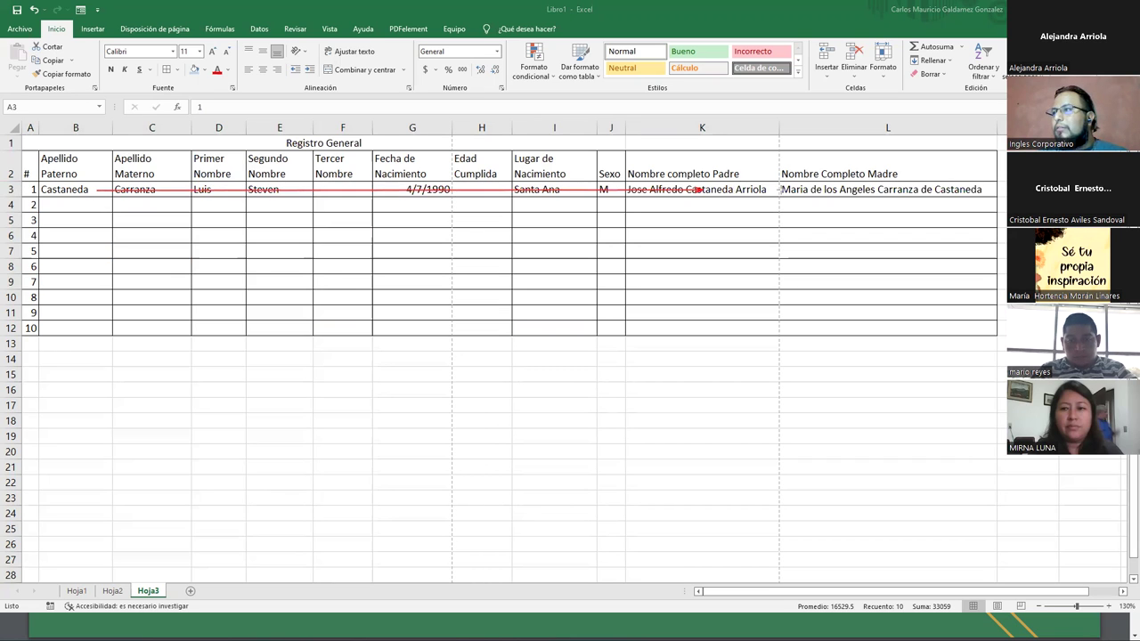
pyautogui.moveTo(727, 231); pyautogui.dragTo(727, 209)
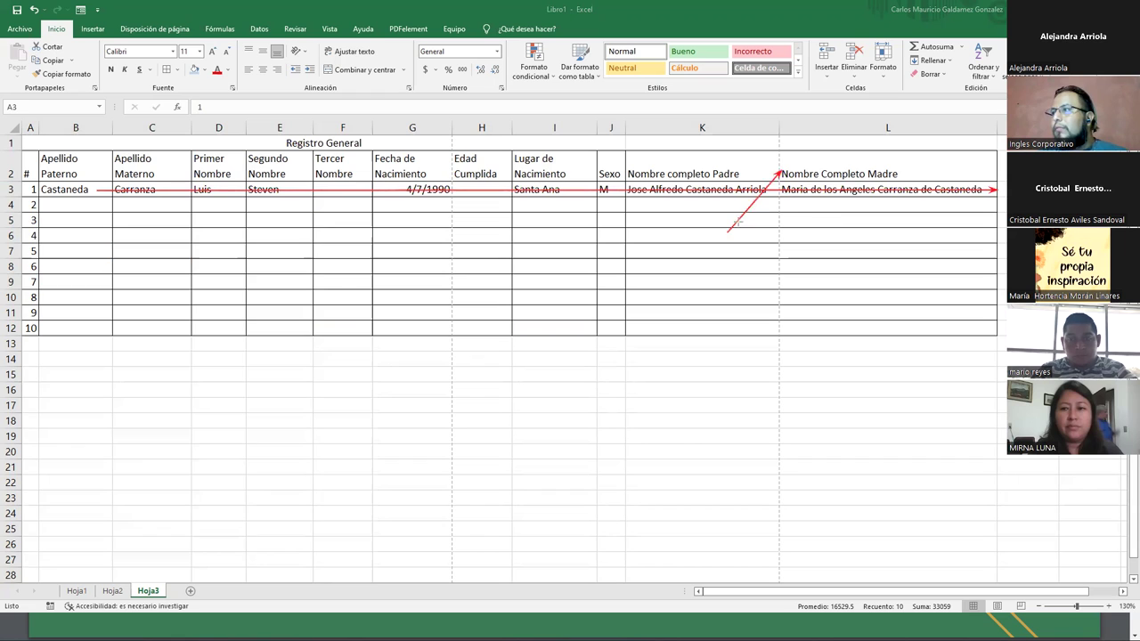
pyautogui.hotkey('ctrl', 'z')
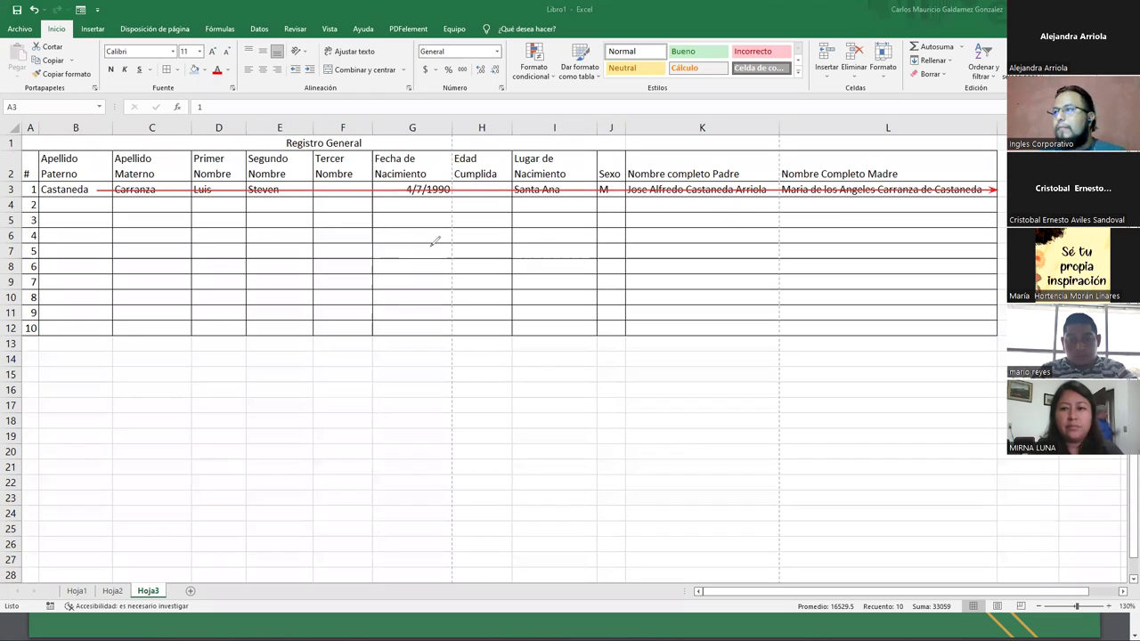
# Handwrite 'Registro' in red ink below the table and underline it.
pyautogui.moveTo(574, 208)
pyautogui.mouseDown()
pyautogui.moveTo(550, 267)
pyautogui.moveTo(609, 269)
pyautogui.moveTo(652, 251)
pyautogui.moveTo(630, 302)
pyautogui.mouseUp()
pyautogui.moveTo(658, 251); pyautogui.dragTo(659, 281)
pyautogui.moveTo(709, 237)
pyautogui.mouseDown()
pyautogui.moveTo(711, 283)
pyautogui.moveTo(763, 247)
pyautogui.moveTo(766, 269)
pyautogui.mouseUp()
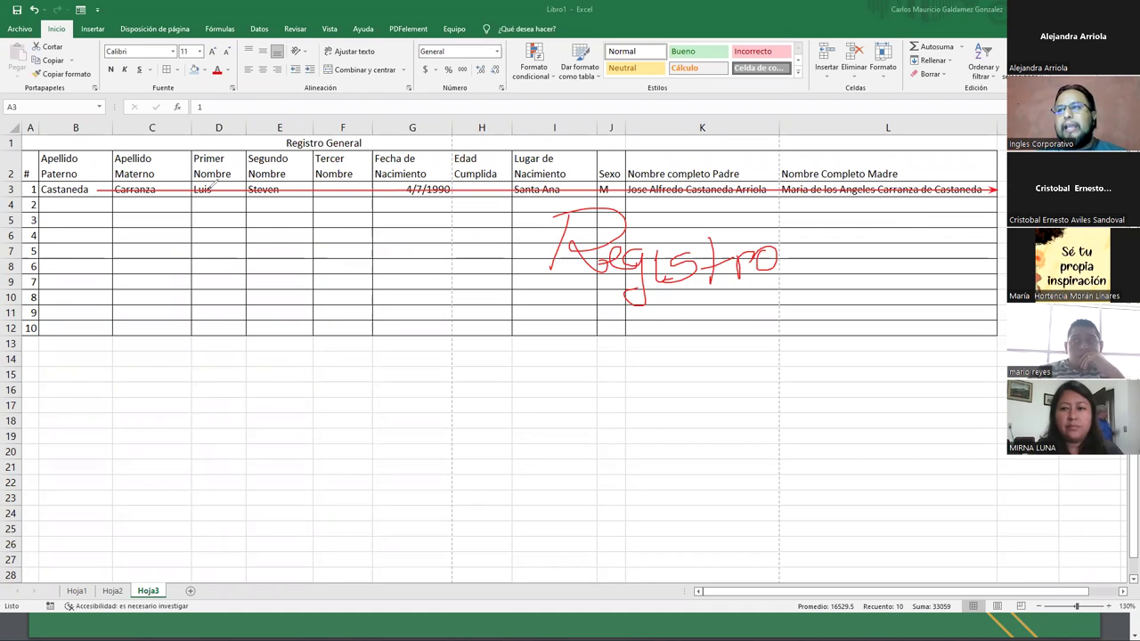
pyautogui.moveTo(294, 182)
pyautogui.mouseDown()
pyautogui.moveTo(250, 191)
pyautogui.moveTo(290, 175)
pyautogui.mouseUp()
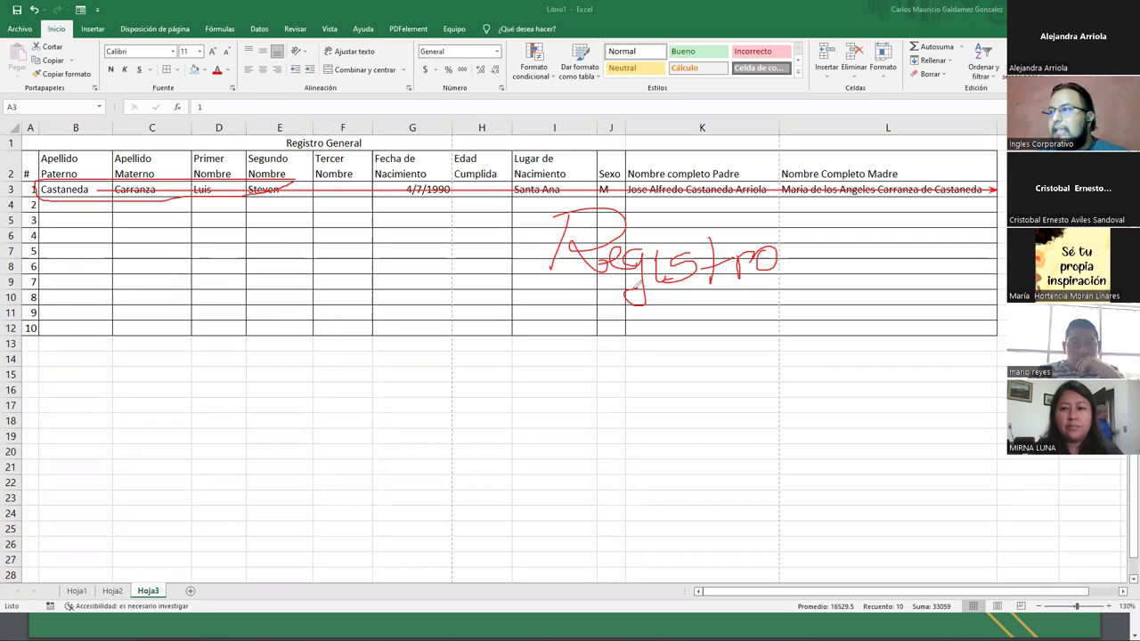
pyautogui.moveTo(554, 283); pyautogui.dragTo(711, 307)
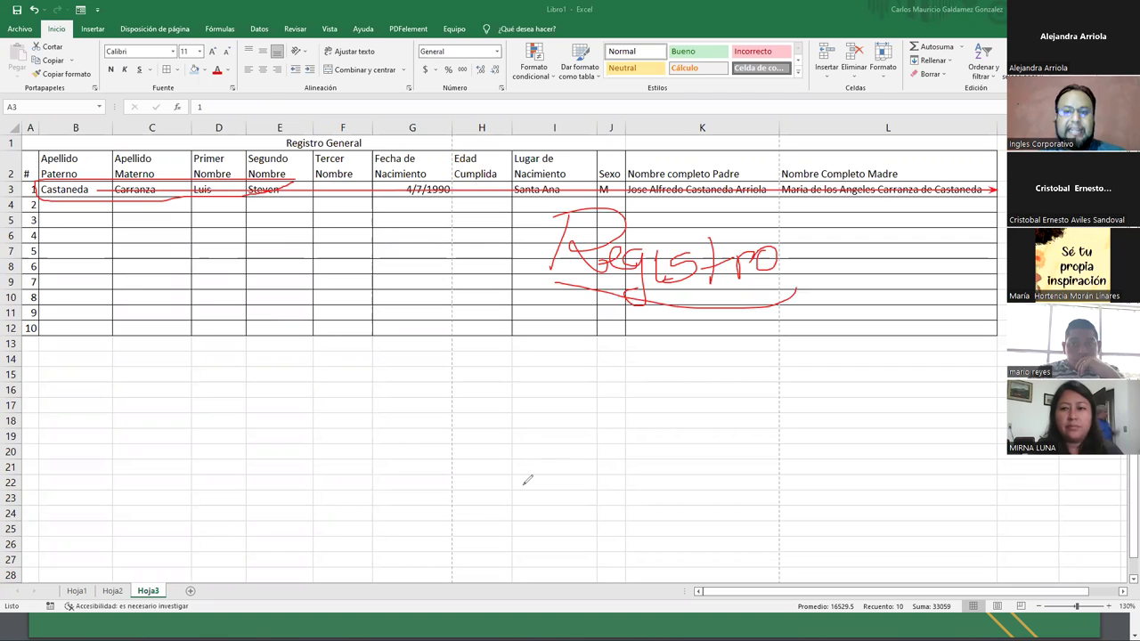
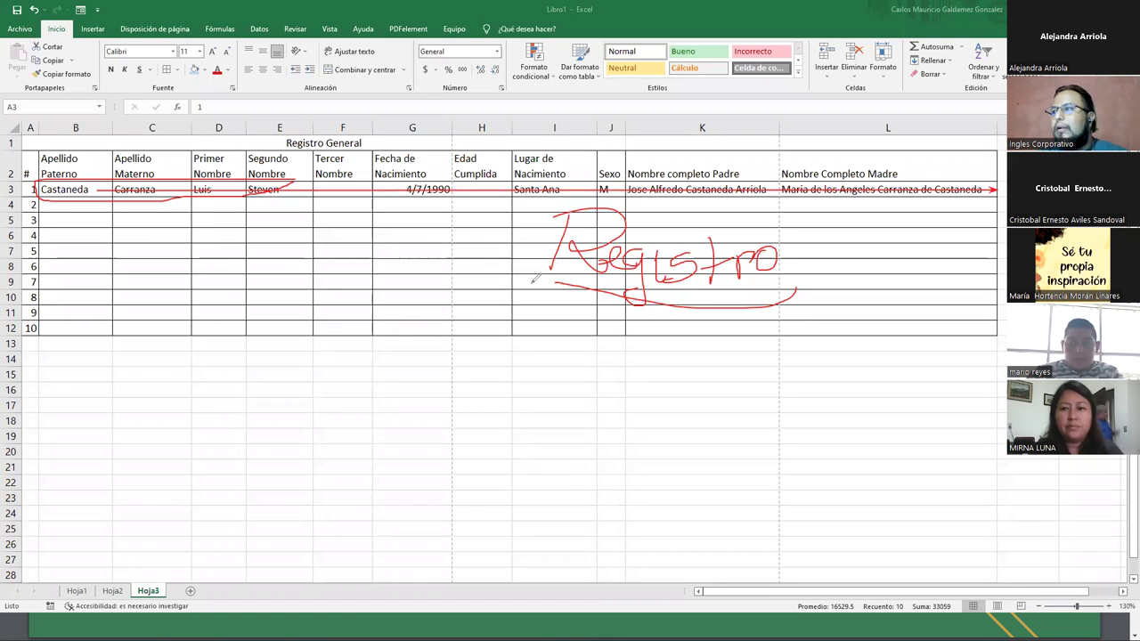
# Underline the Registro note in red ink, then erase all red ink annotations from the sheet.
pyautogui.moveTo(534, 282)
pyautogui.mouseDown()
pyautogui.moveTo(824, 289)
pyautogui.moveTo(837, 279)
pyautogui.mouseUp()
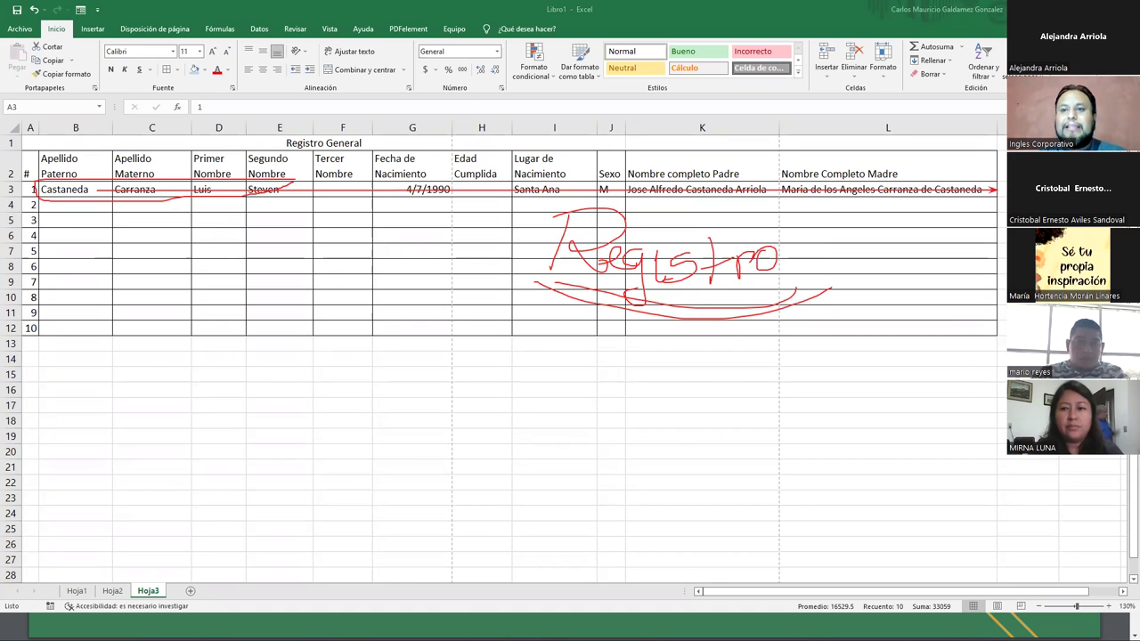
pyautogui.press('Escape')
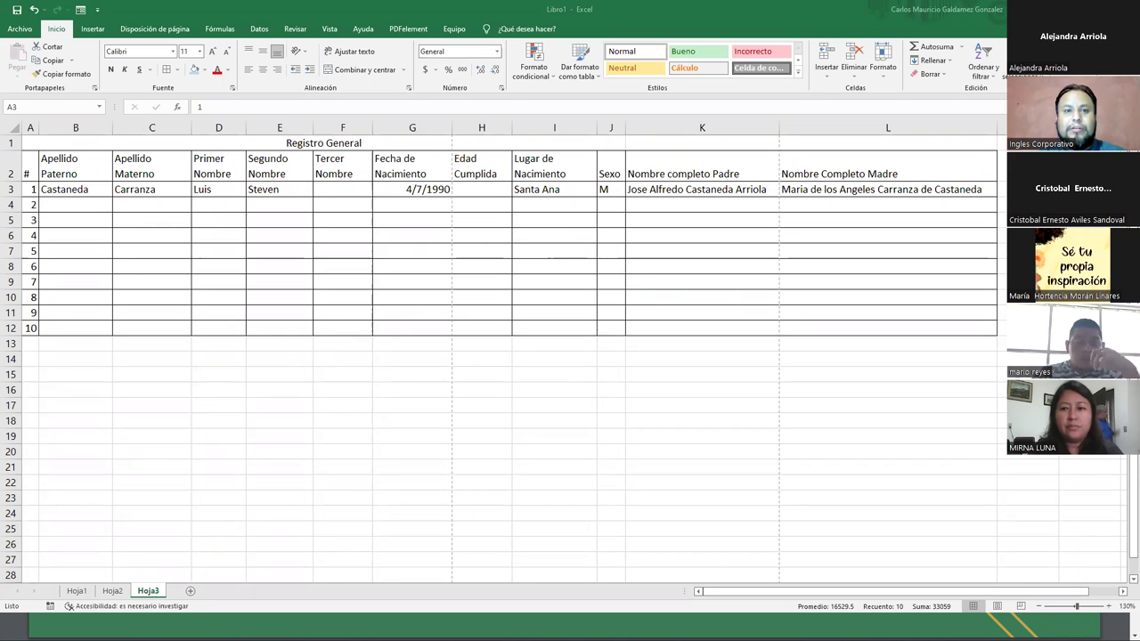
# Enter the heading 'Asigancion de DUI' in cell M2.
pyautogui.click(1002, 165)
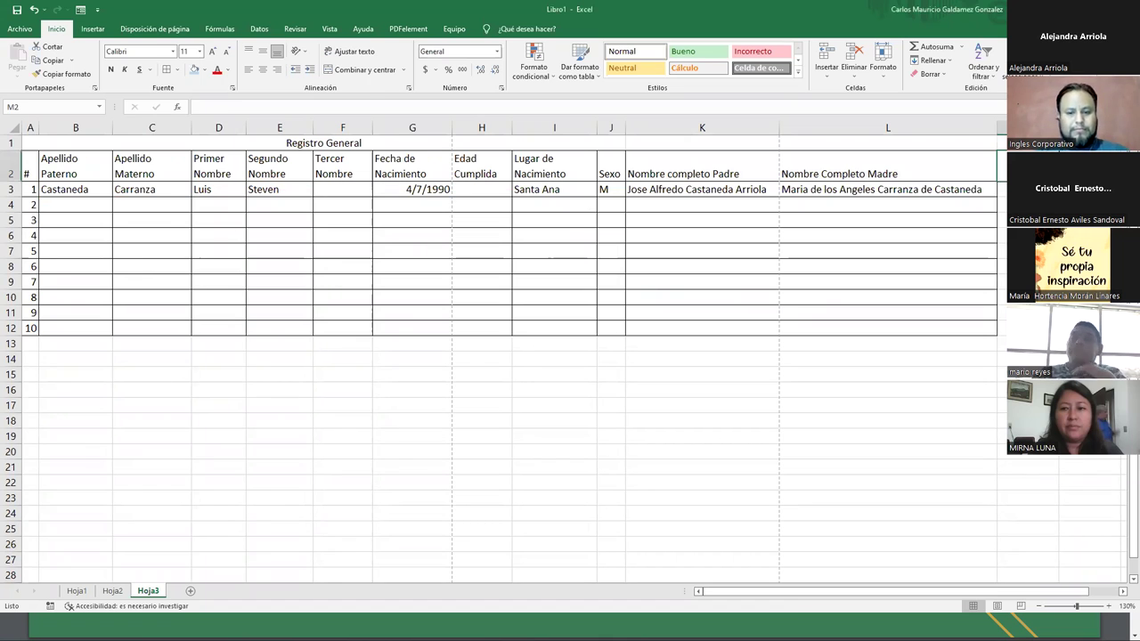
pyautogui.write('Asigancion de DUI')
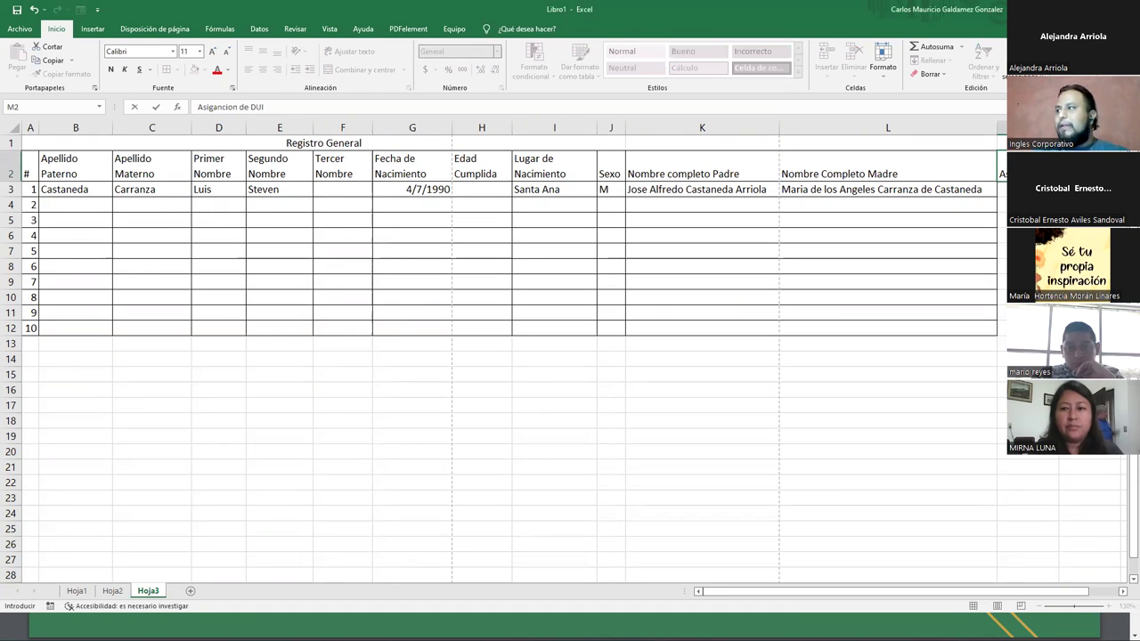
pyautogui.press('Return')
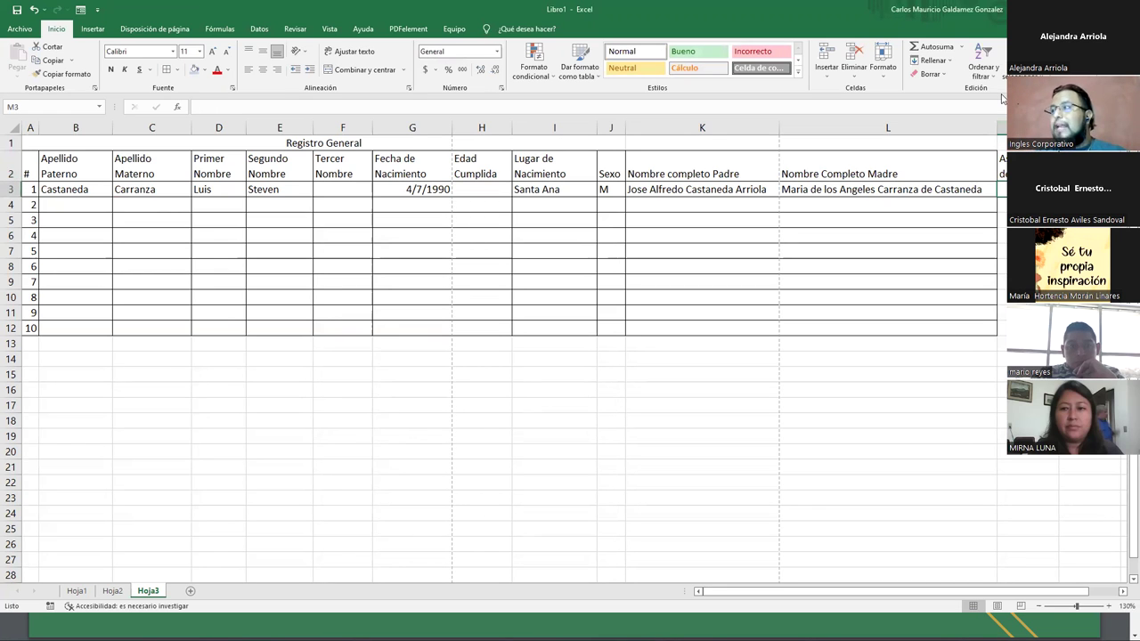
# Record Castaneda's age as 18 in cell H3.
pyautogui.moveTo(70, 189); pyautogui.dragTo(614, 198)
pyautogui.click(485, 190)
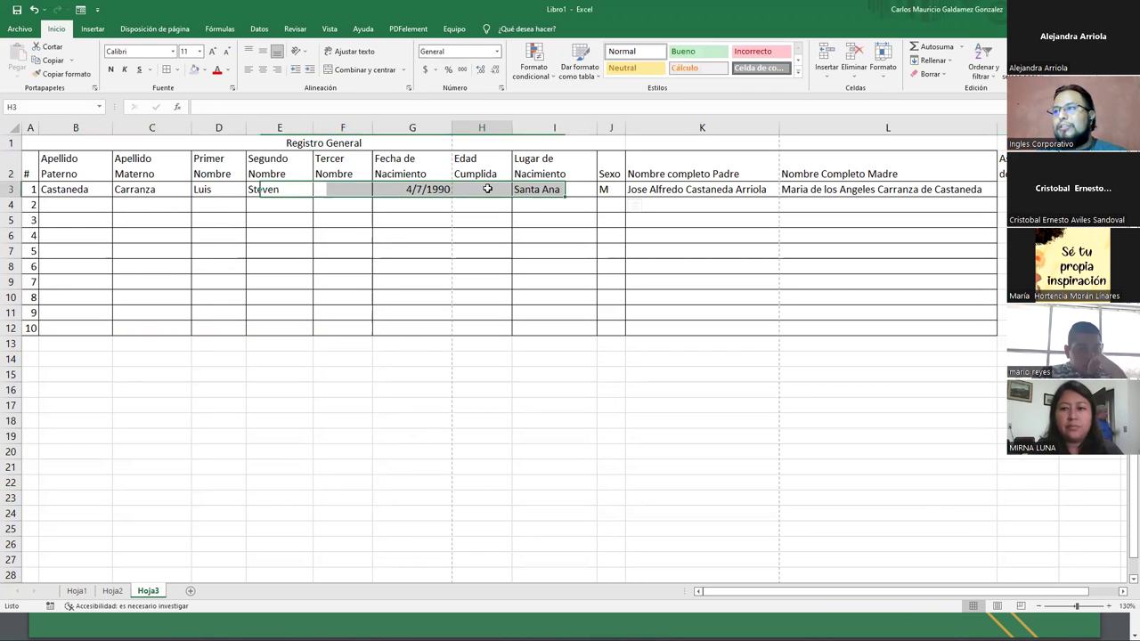
pyautogui.write('18')
pyautogui.press('Return')
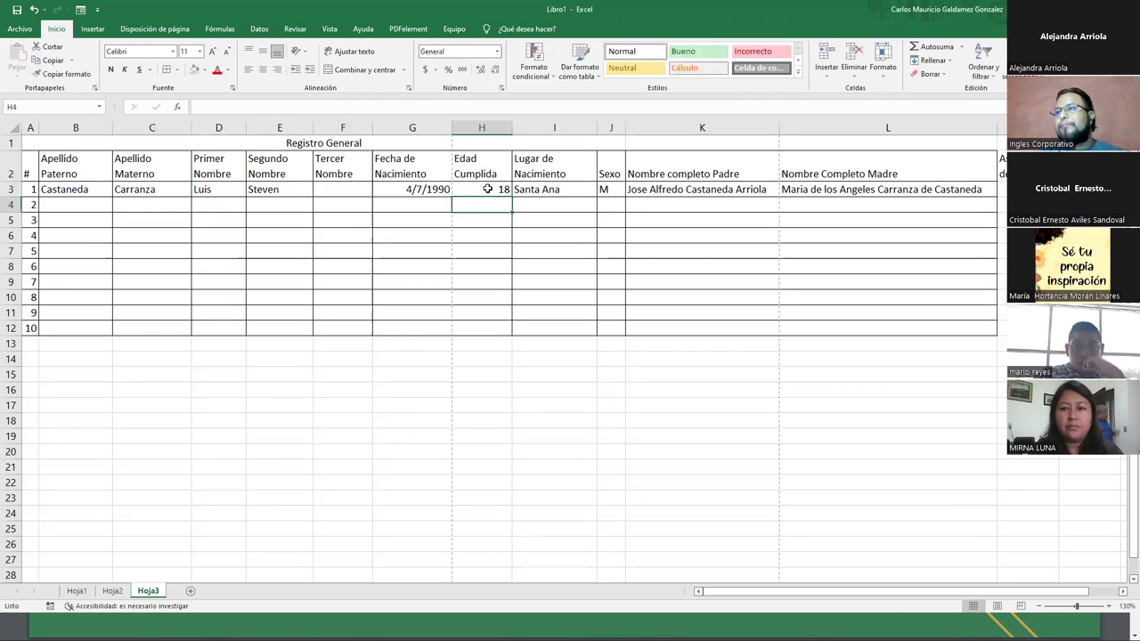
# Turn on text wrapping for column M cells M2:M12.
pyautogui.click(1001, 189)
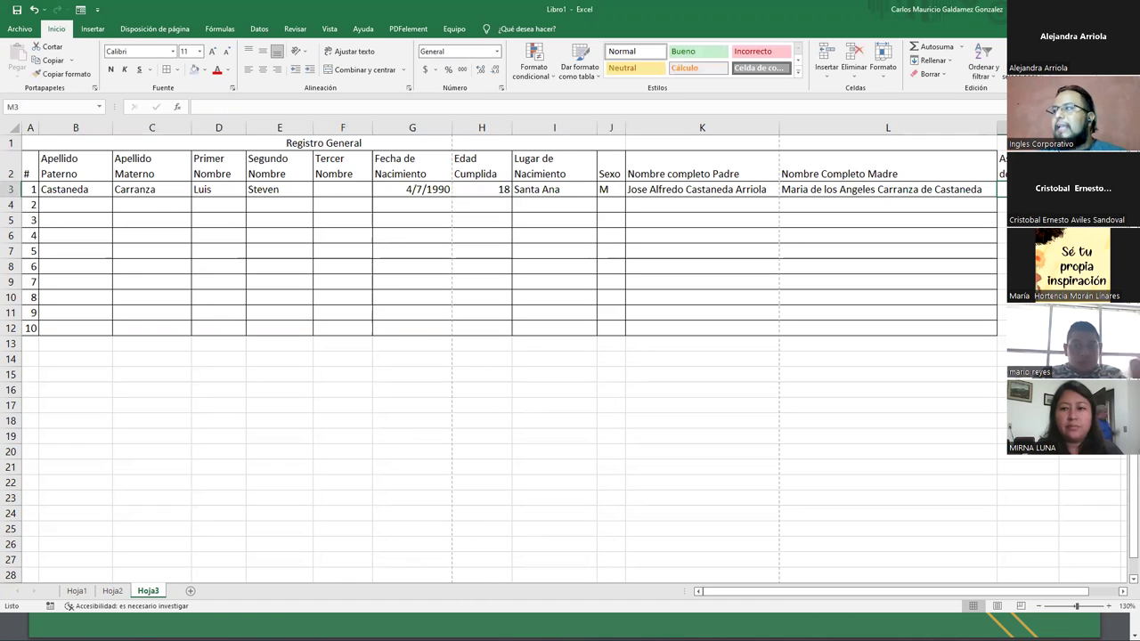
pyautogui.moveTo(1002, 165); pyautogui.dragTo(1002, 328)
pyautogui.click(349, 51)
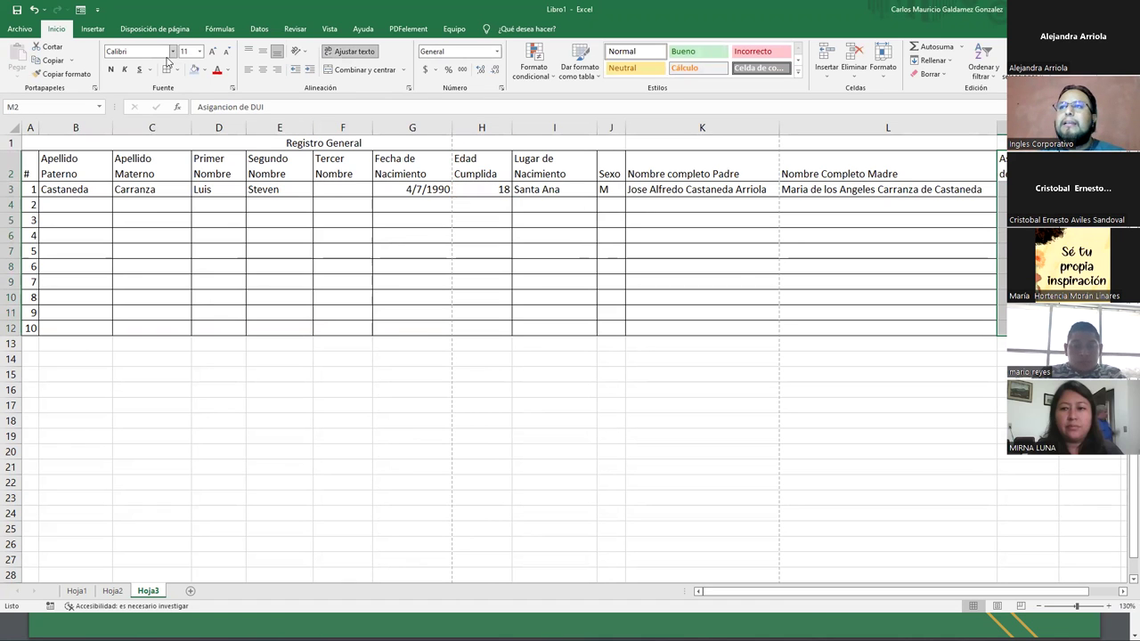
pyautogui.click(794, 282)
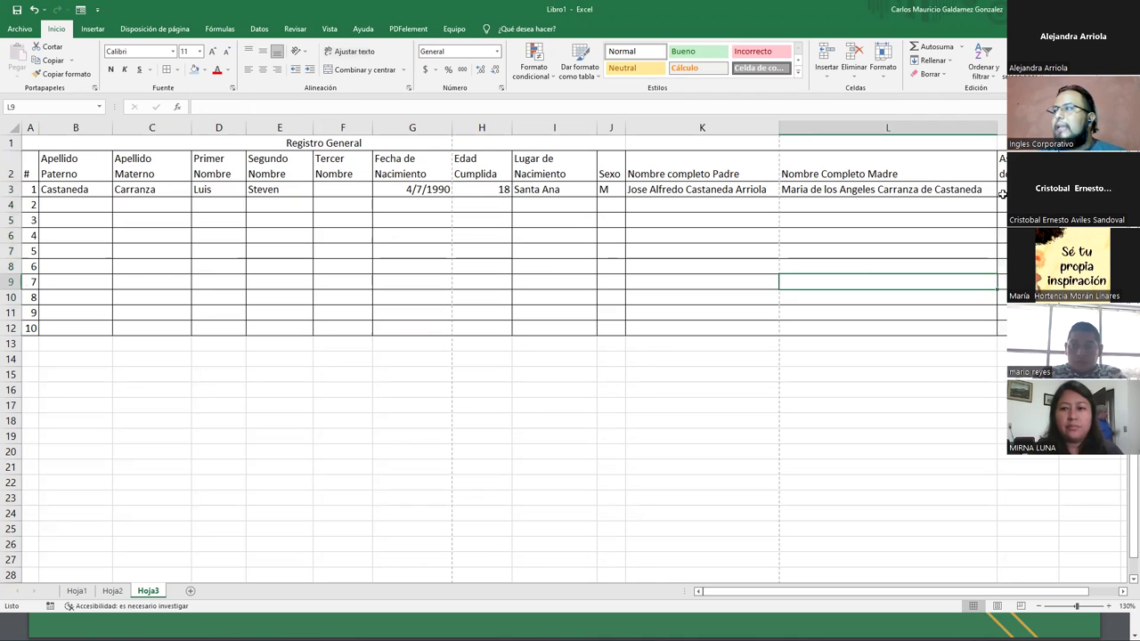
pyautogui.click(1001, 191)
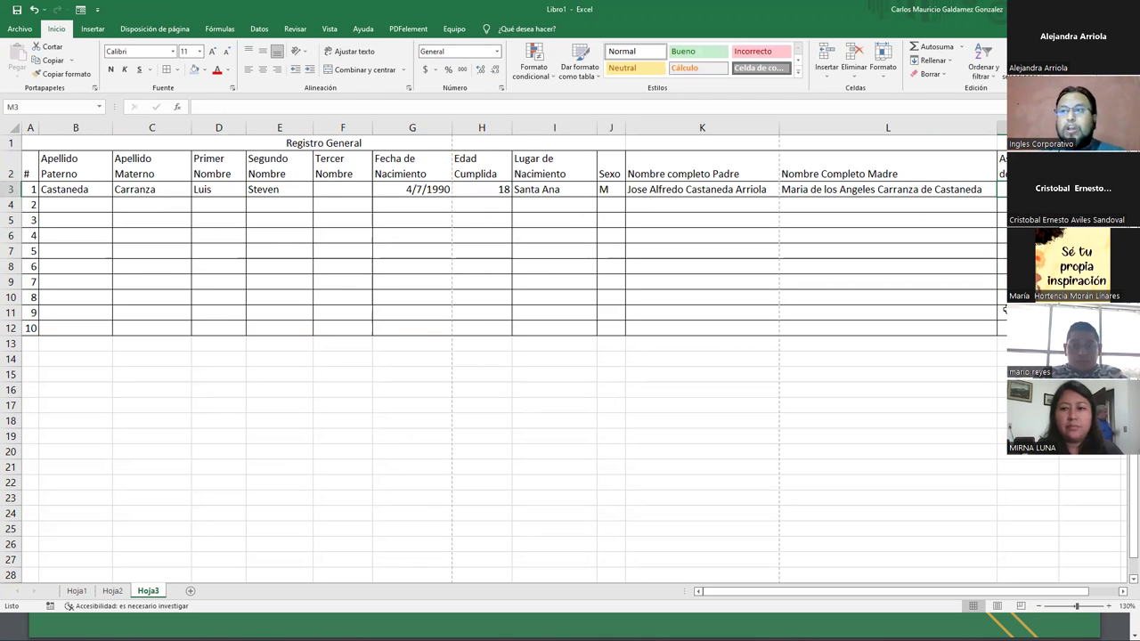
pyautogui.moveTo(30, 189); pyautogui.dragTo(939, 185)
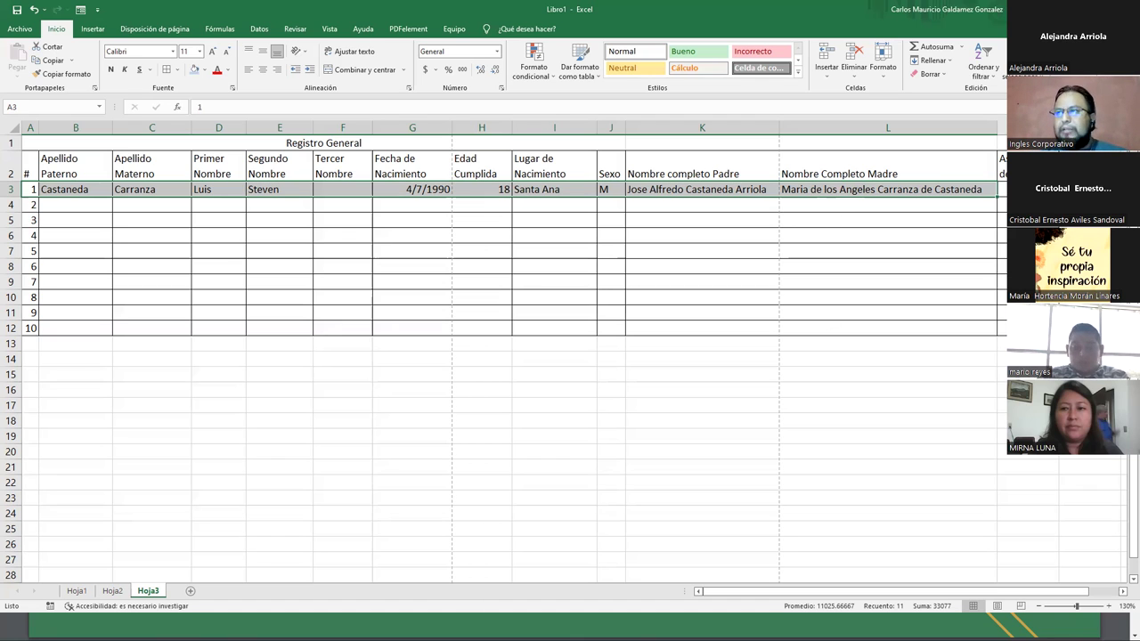
# Undo the last edits, removing the age 18 from H3 and the M2 heading.
pyautogui.click(337, 192)
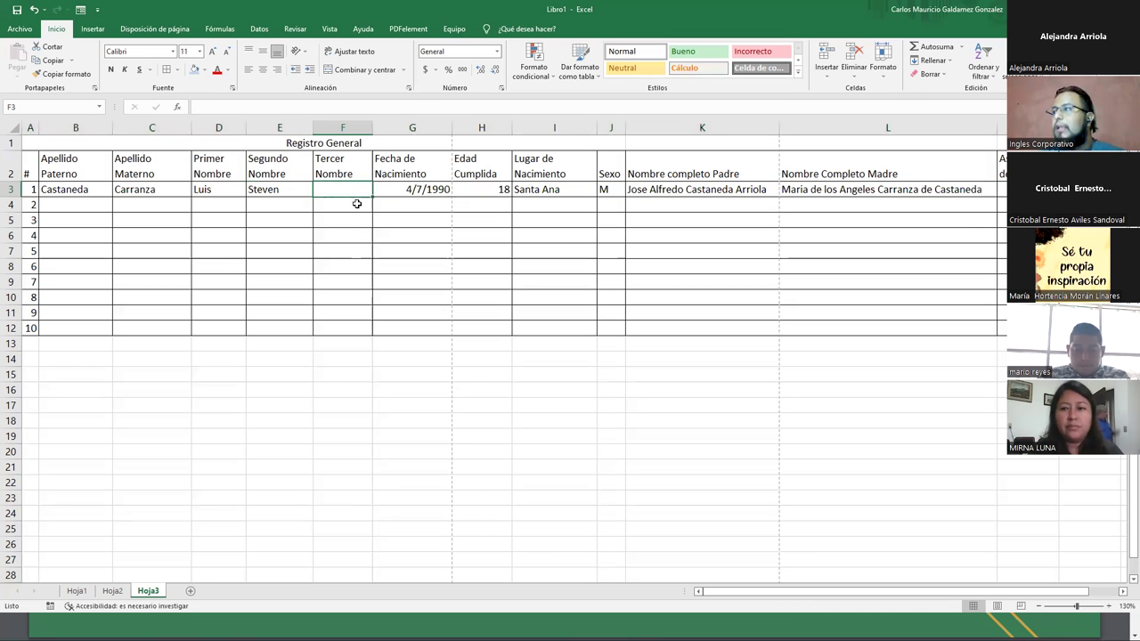
pyautogui.click(1001, 189)
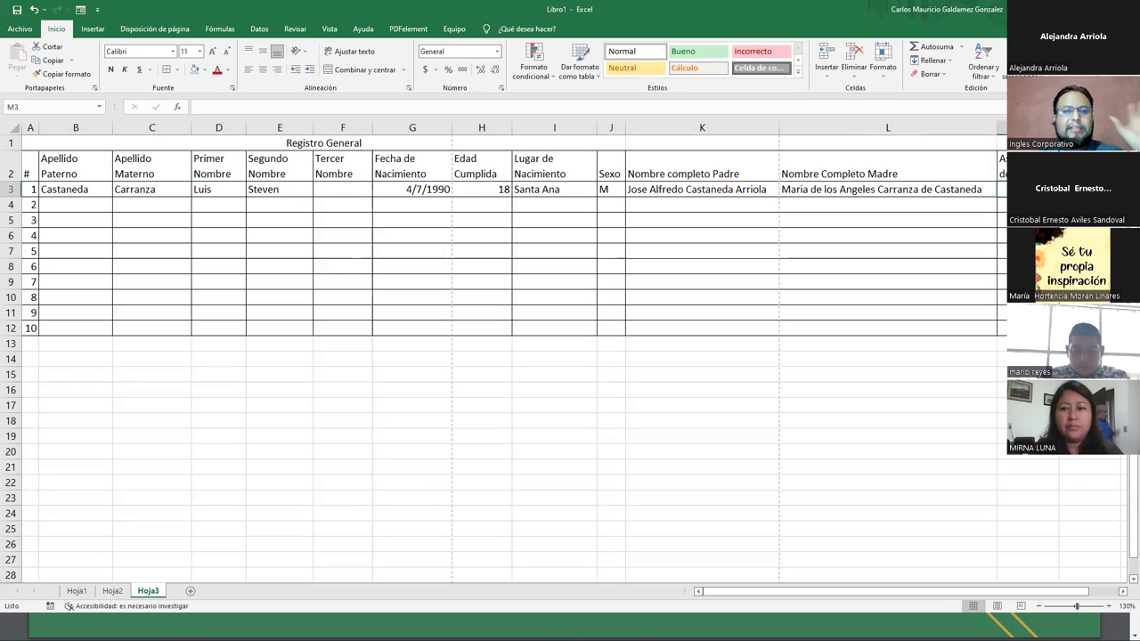
pyautogui.moveTo(53, 190)
pyautogui.mouseDown()
pyautogui.moveTo(1001, 191)
pyautogui.moveTo(27, 189)
pyautogui.mouseUp()
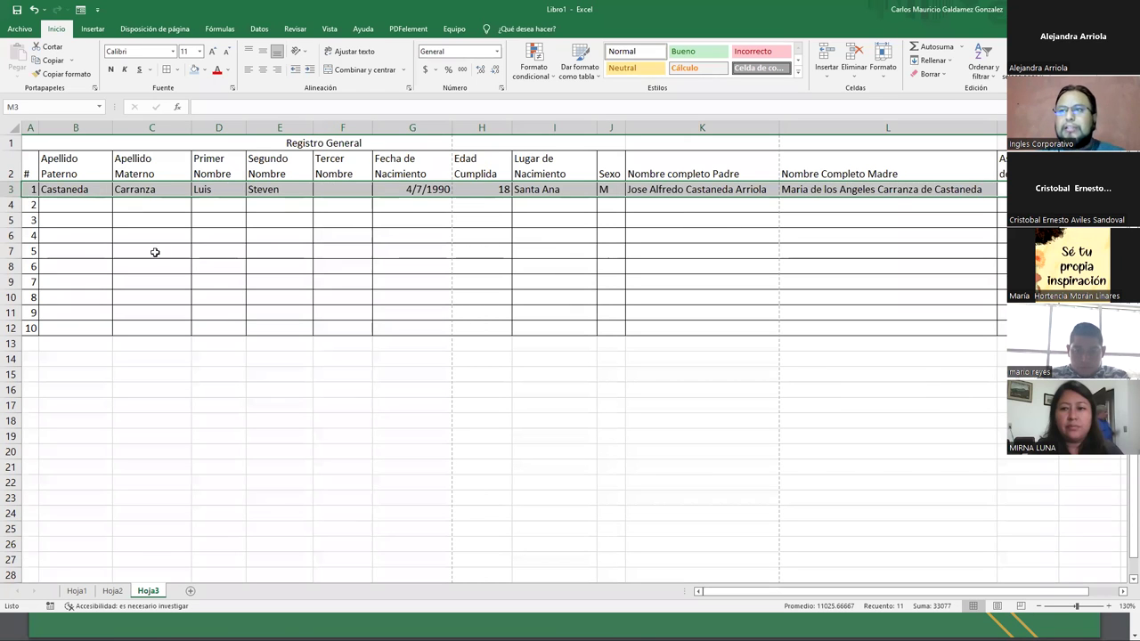
pyautogui.click(152, 249)
pyautogui.moveTo(28, 156); pyautogui.dragTo(979, 329)
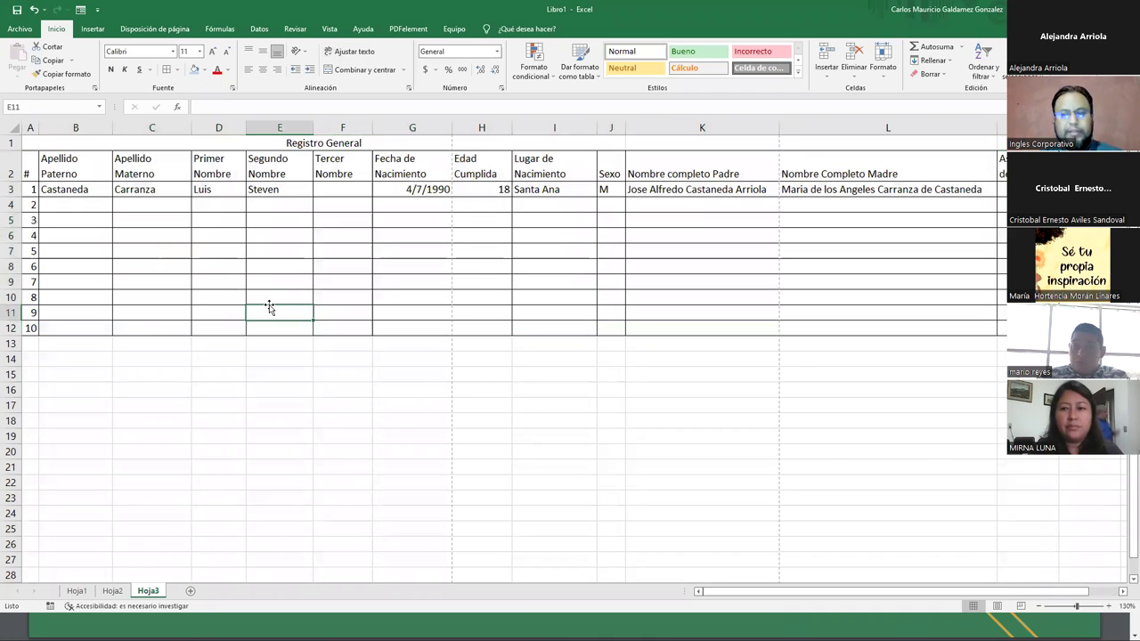
pyautogui.hotkey('ctrl', '.')
pyautogui.hotkey('ctrl', 'z')
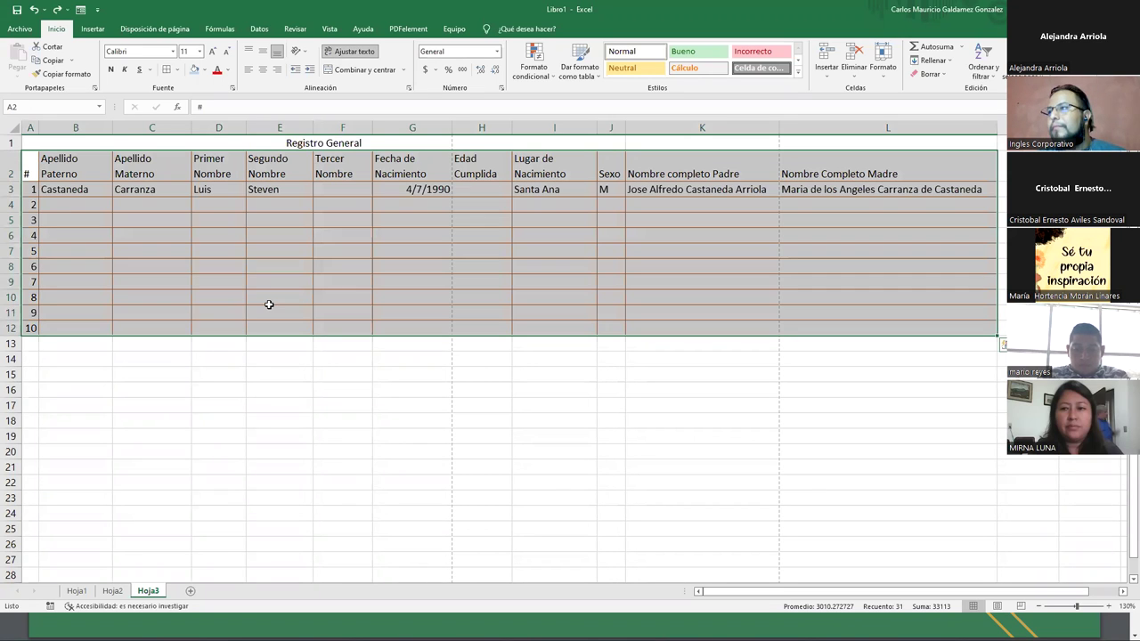
# Re-enter the 'Asignacion de DUI' heading in M2 and select the whole table A2:M12.
pyautogui.click(546, 300)
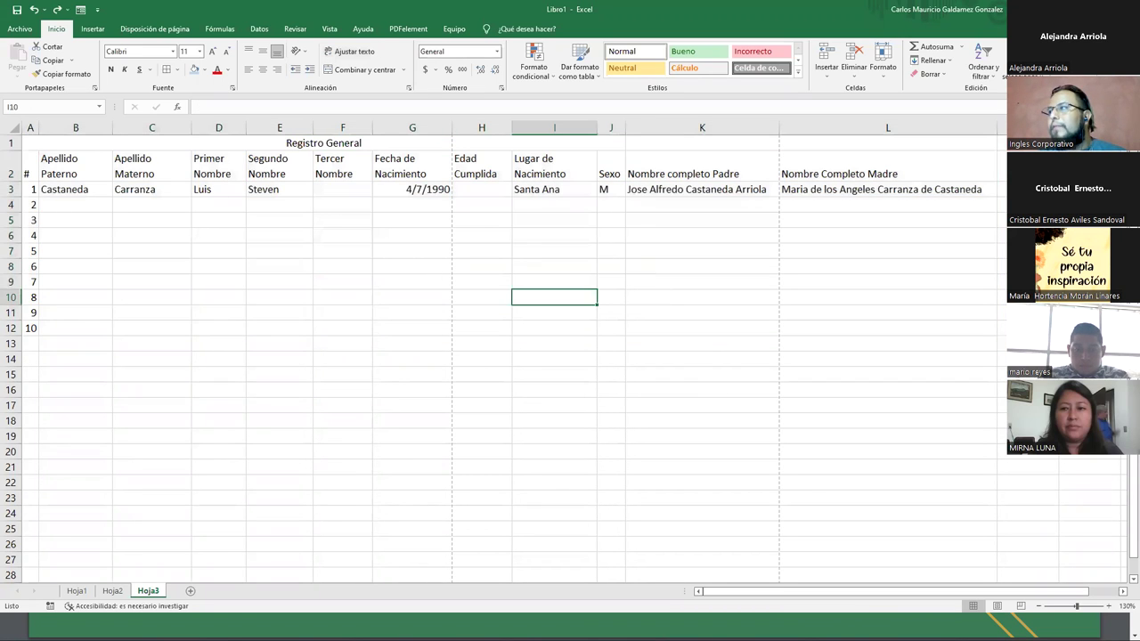
pyautogui.click(1002, 165)
pyautogui.write('Asignacion de D')
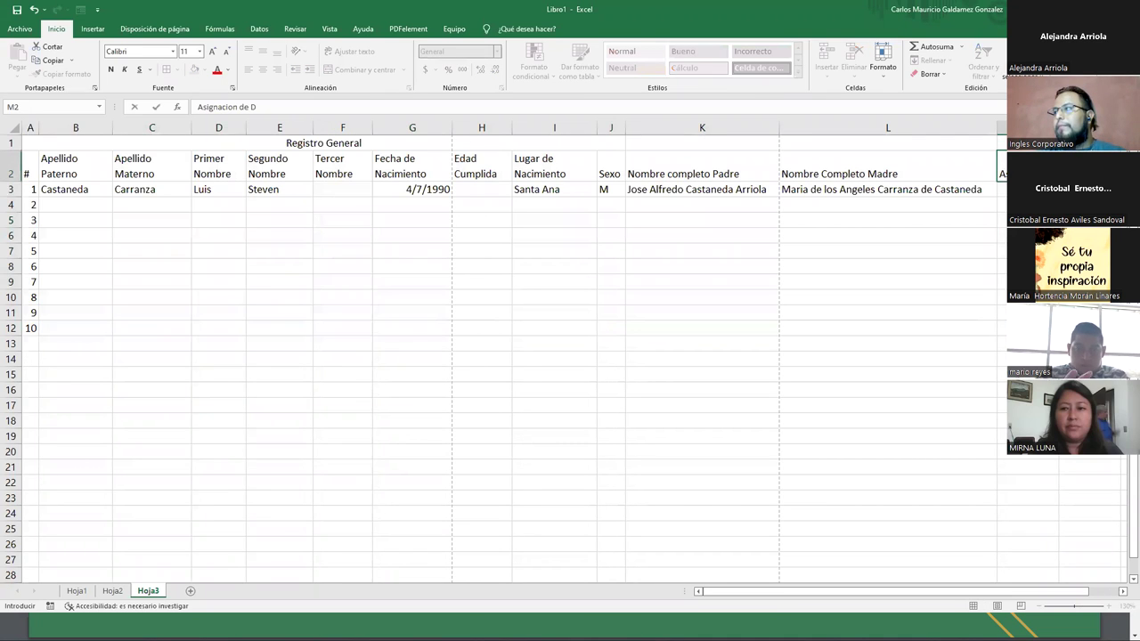
pyautogui.write('e')
pyautogui.press('Return')
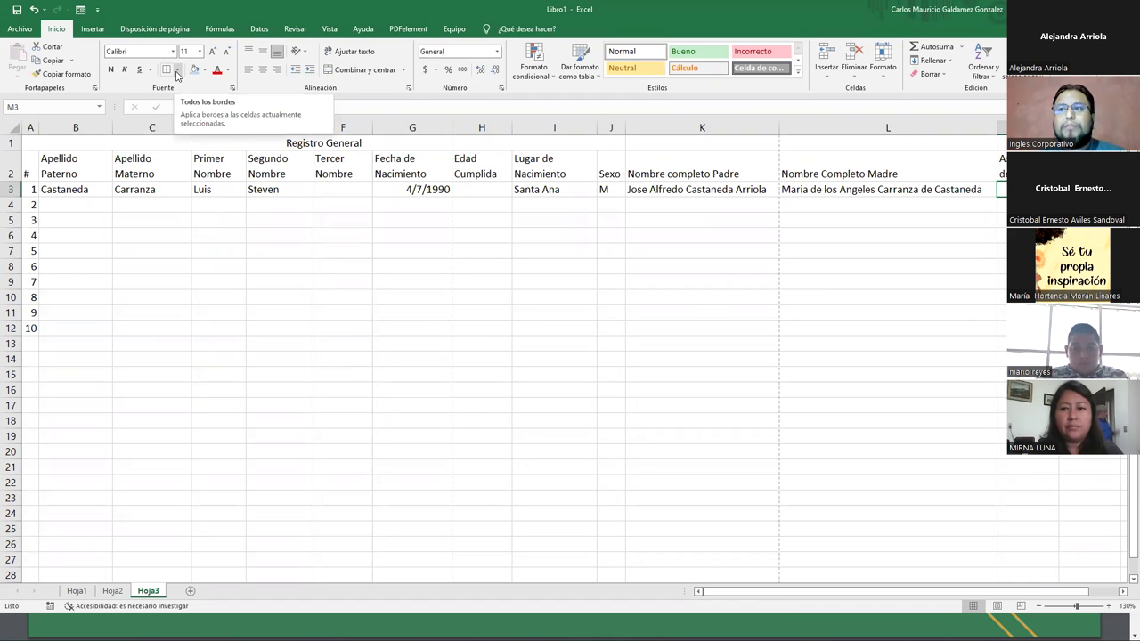
pyautogui.click(178, 71)
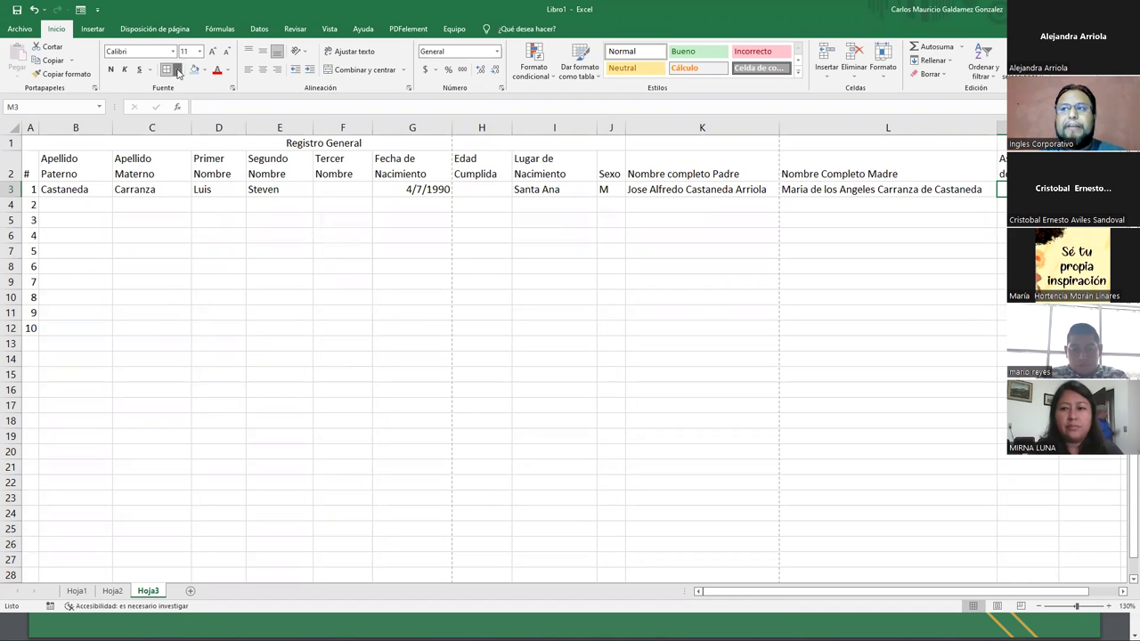
pyautogui.click(178, 71)
pyautogui.moveTo(31, 167); pyautogui.dragTo(1003, 330)
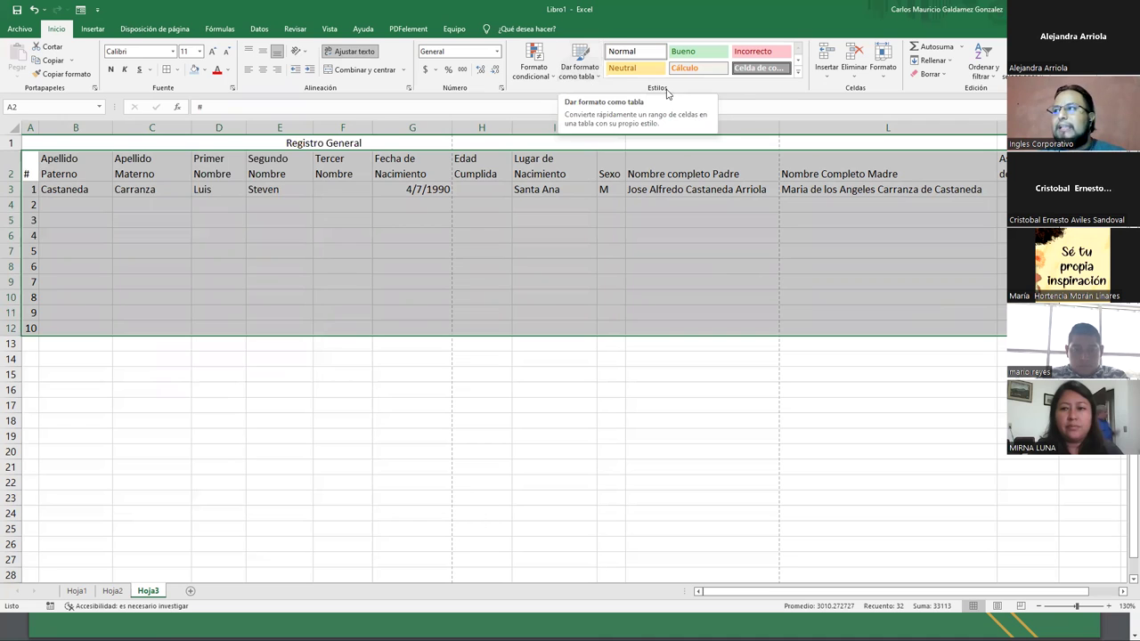
pyautogui.click(800, 71)
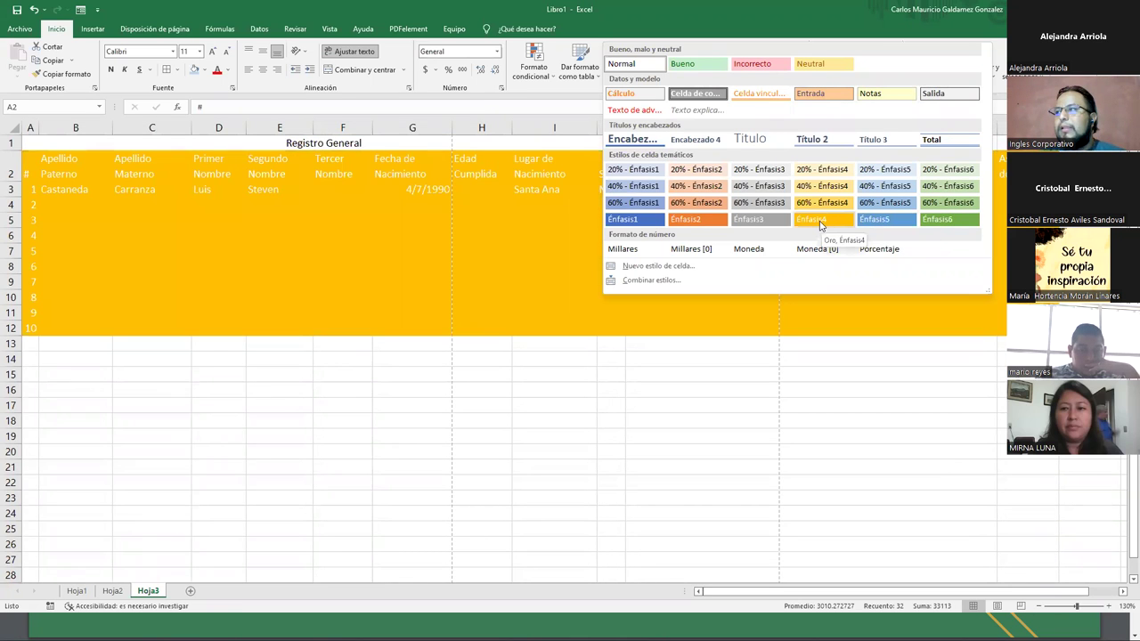
pyautogui.click(634, 35)
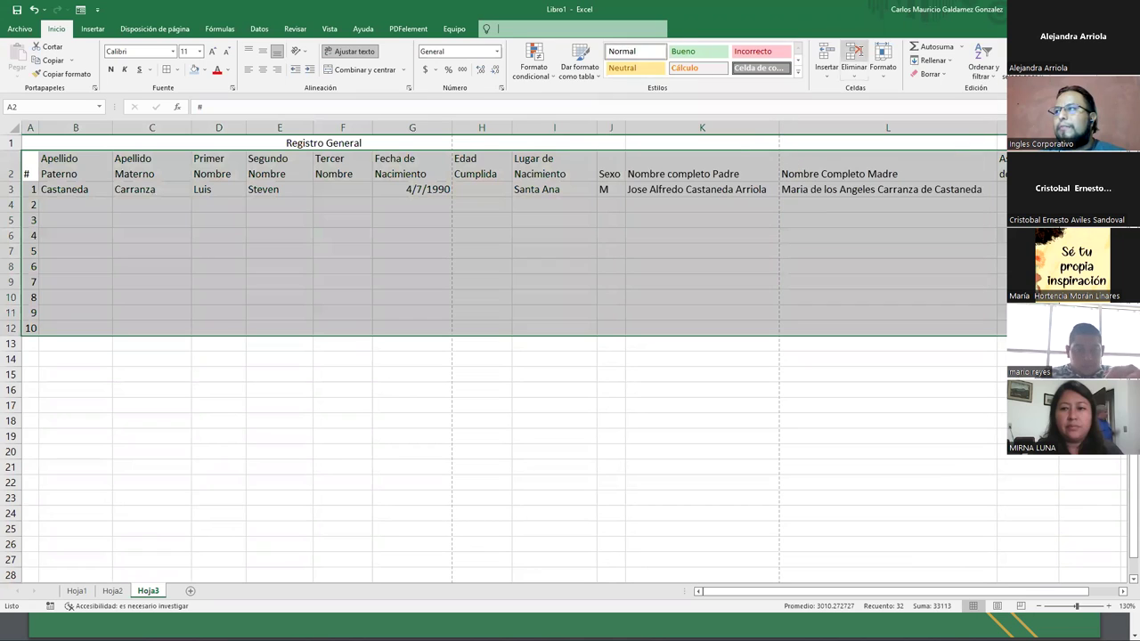
# Format A2:M12 as a table in a light style, with the first row as headers.
pyautogui.click(580, 80)
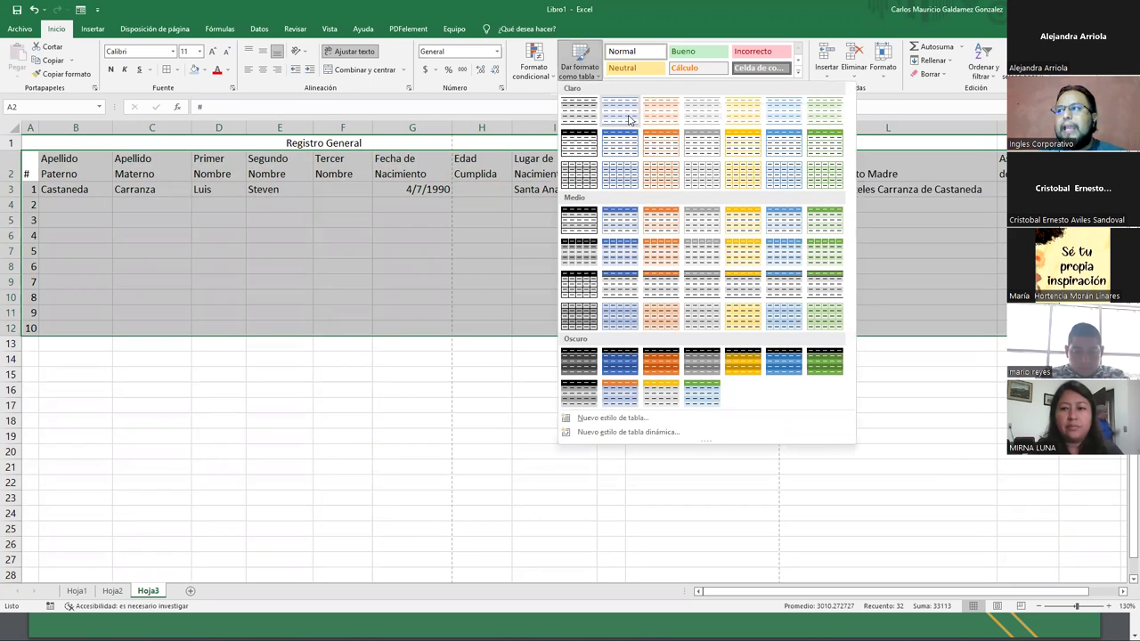
pyautogui.click(587, 148)
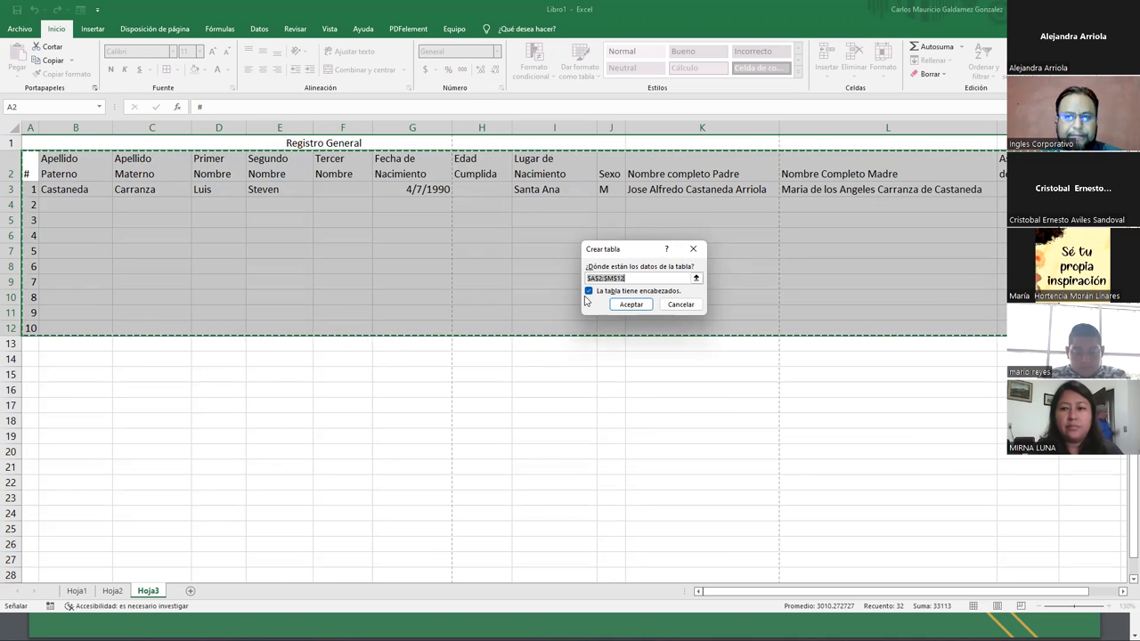
pyautogui.click(587, 291)
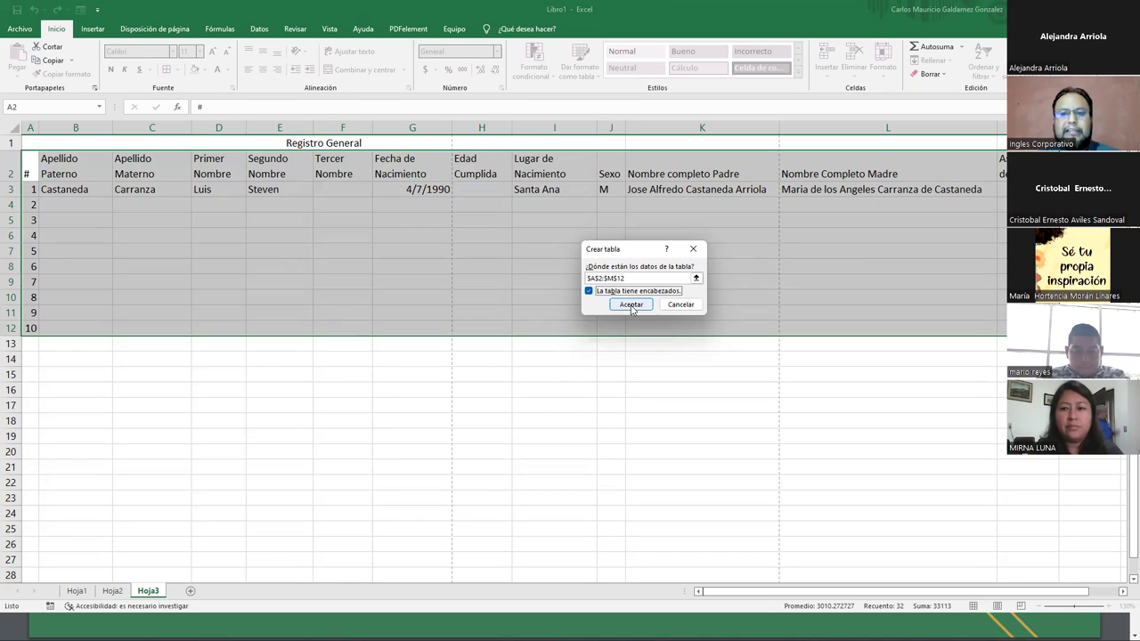
pyautogui.click(631, 304)
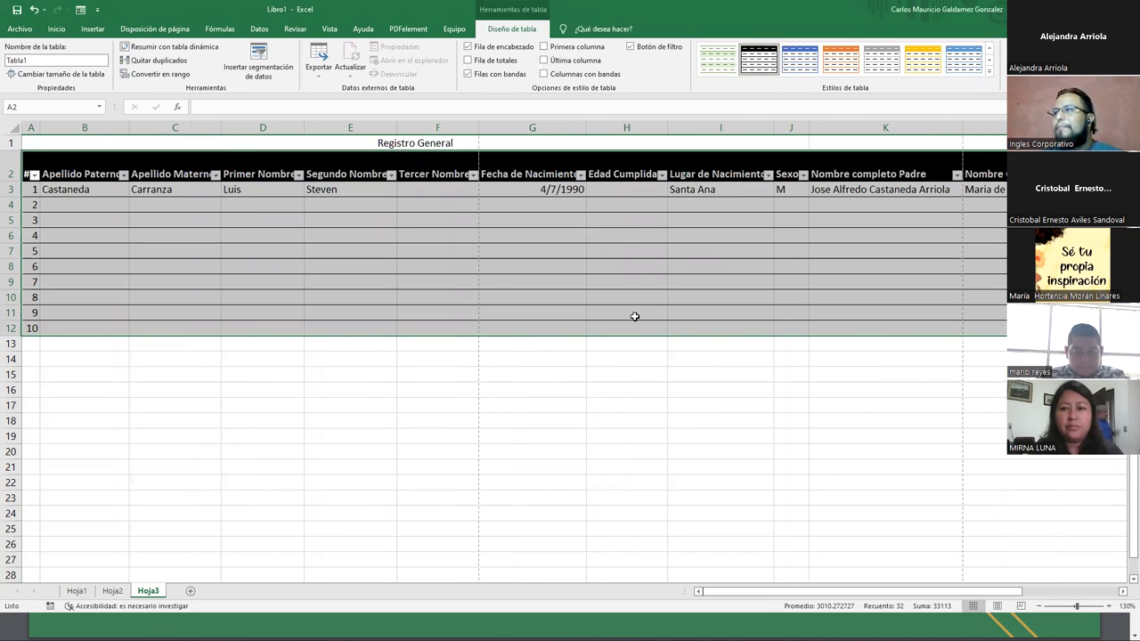
# Narrow columns B–I, K and L so headings like Segundo Nombre wrap onto two lines.
pyautogui.moveTo(225, 131); pyautogui.dragTo(207, 131)
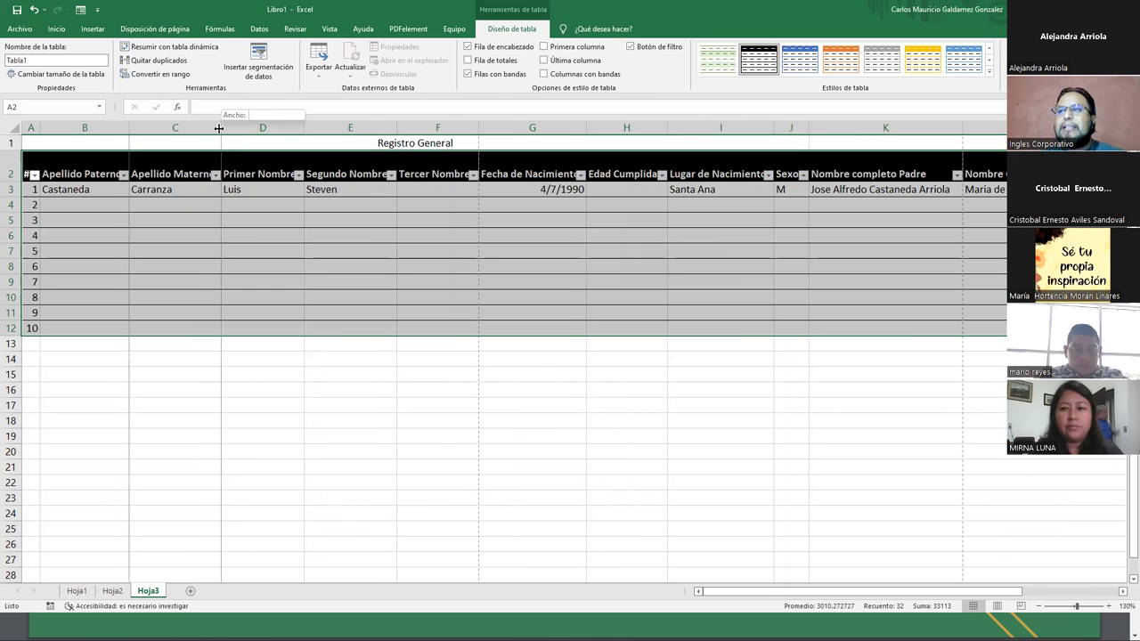
pyautogui.moveTo(287, 131); pyautogui.dragTo(265, 131)
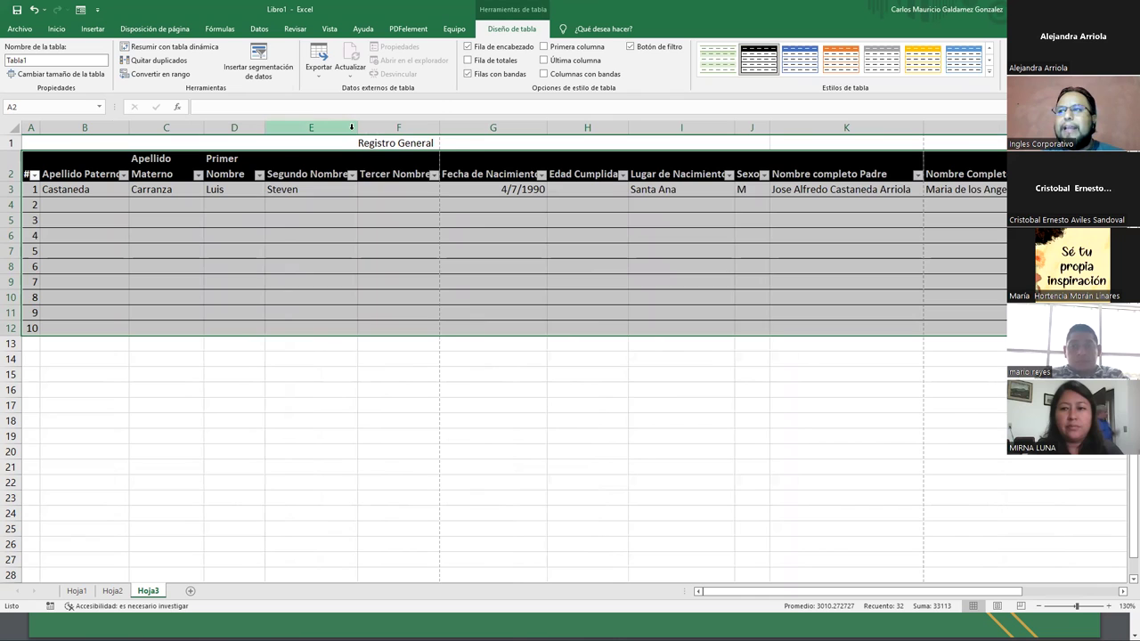
pyautogui.moveTo(357, 131); pyautogui.dragTo(338, 131)
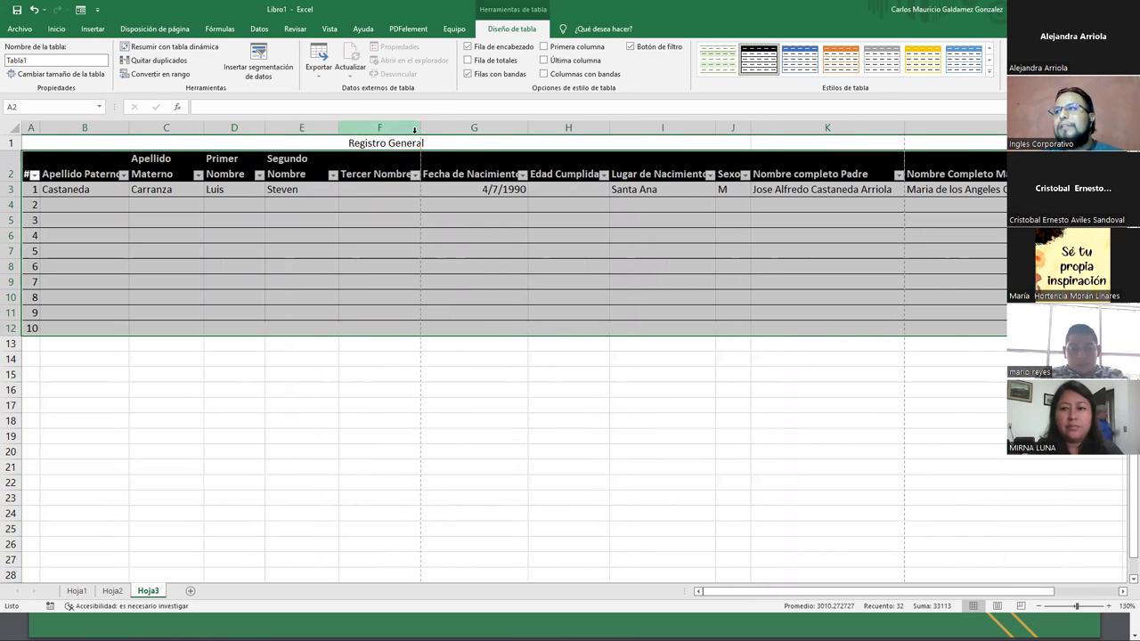
pyautogui.moveTo(420, 131); pyautogui.dragTo(408, 131)
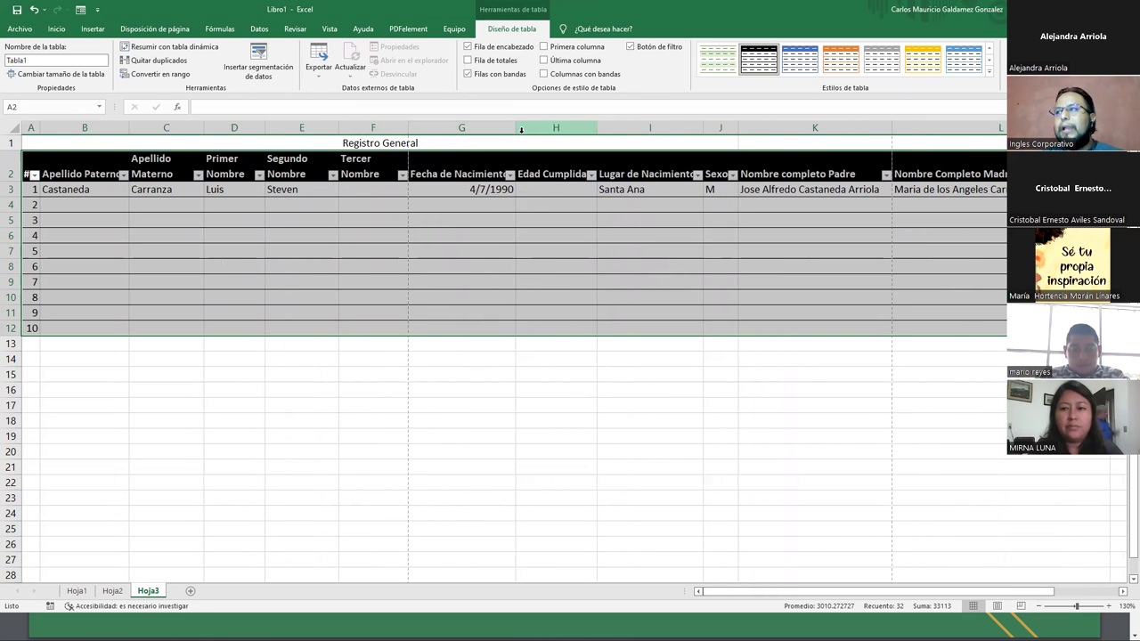
pyautogui.moveTo(515, 130); pyautogui.dragTo(497, 133)
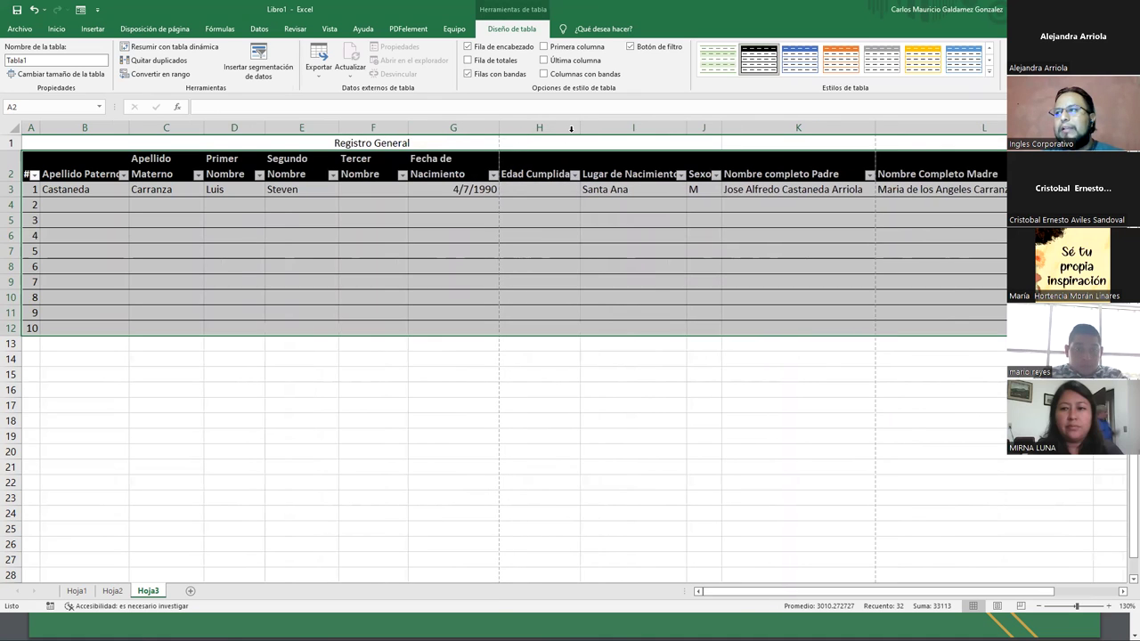
pyautogui.moveTo(580, 131); pyautogui.dragTo(566, 131)
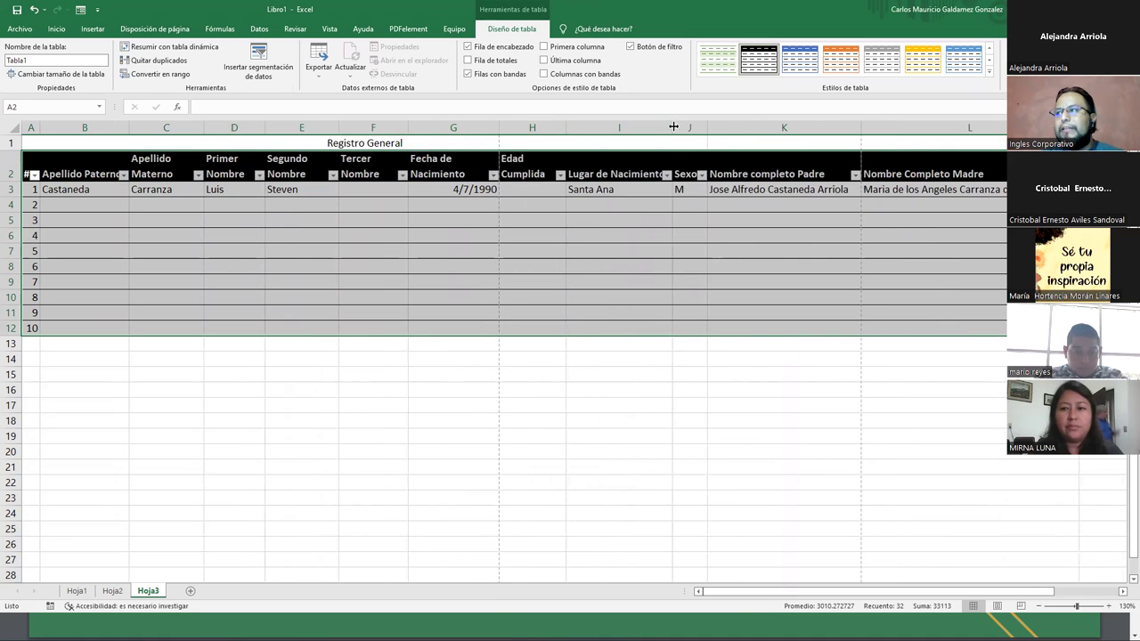
pyautogui.moveTo(672, 129); pyautogui.dragTo(645, 131)
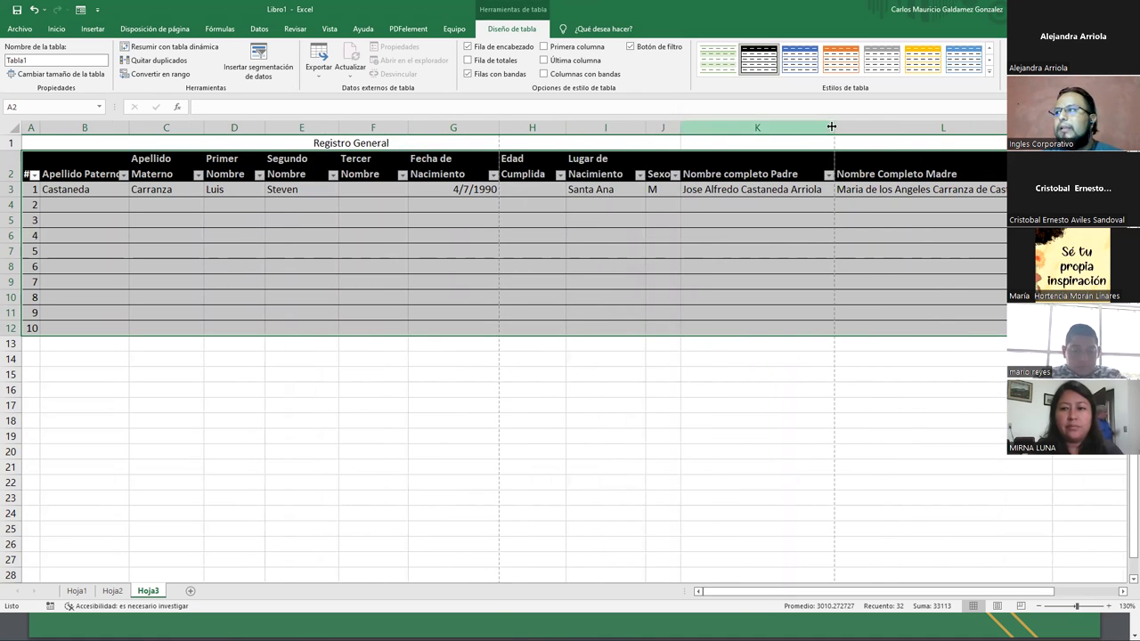
pyautogui.moveTo(834, 131); pyautogui.dragTo(829, 131)
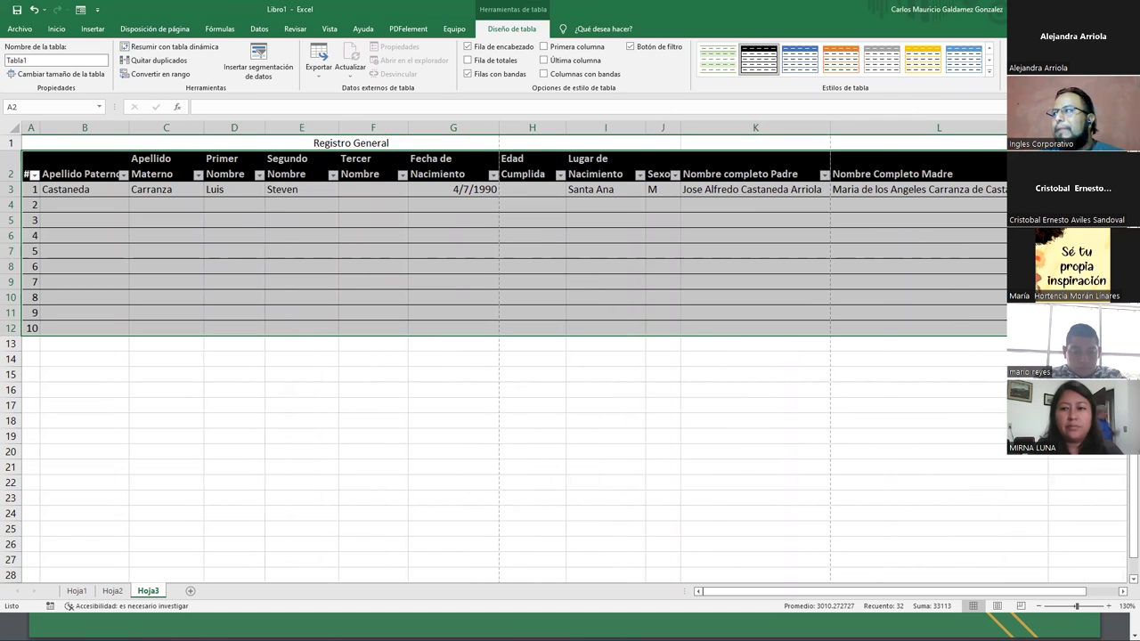
pyautogui.moveTo(1047, 127); pyautogui.dragTo(1035, 127)
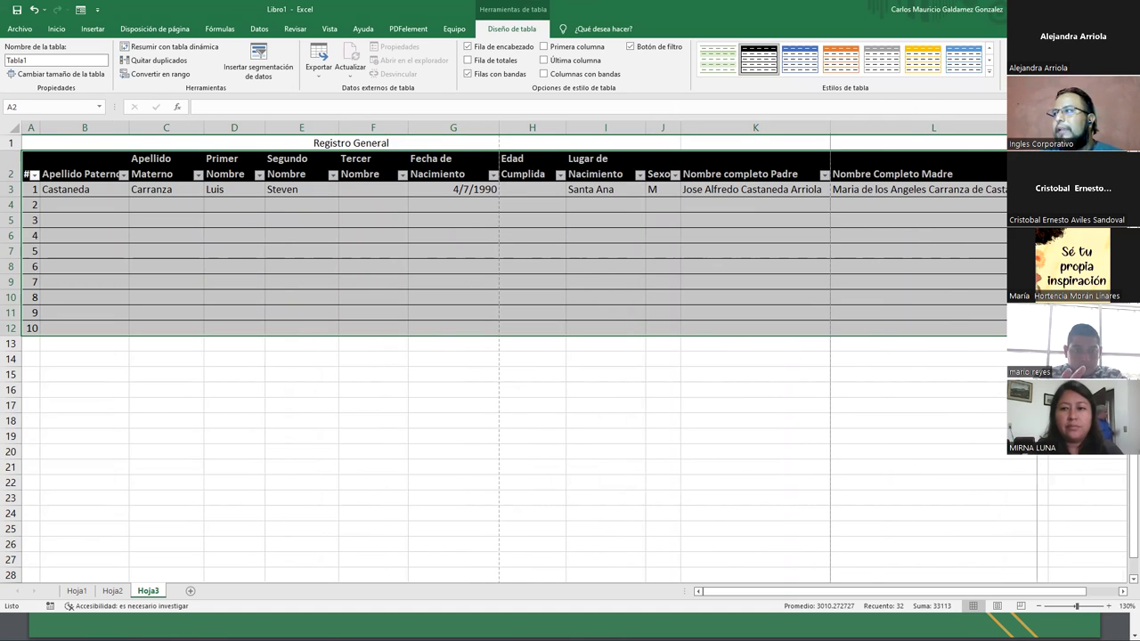
pyautogui.moveTo(129, 127); pyautogui.dragTo(108, 130)
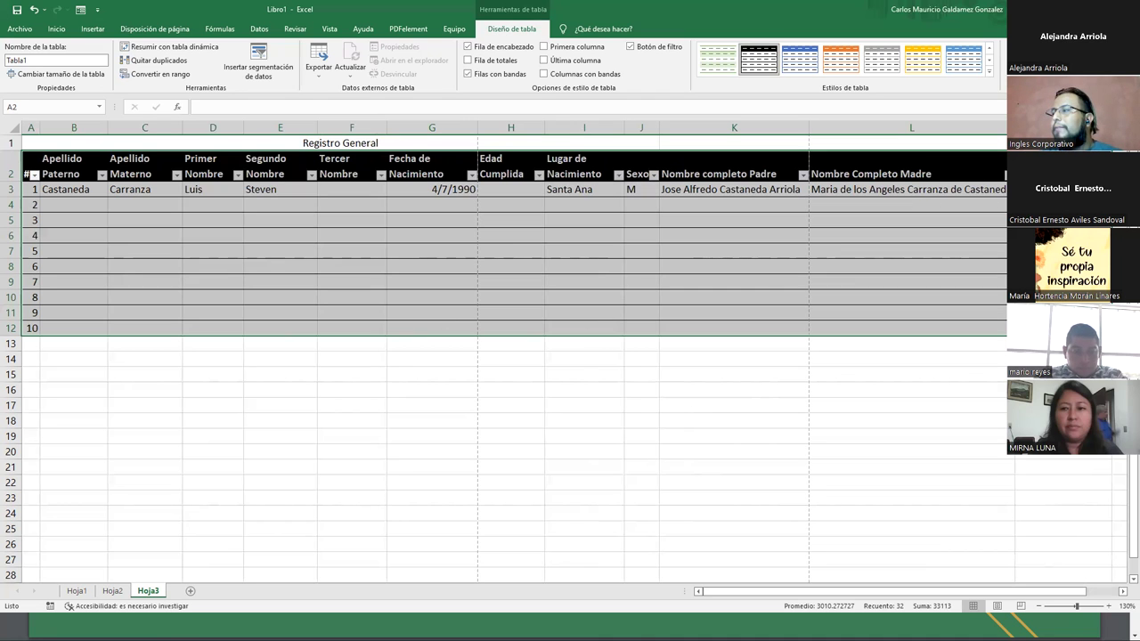
# Begin entering the document number 04 in cell M3.
pyautogui.click(1033, 189)
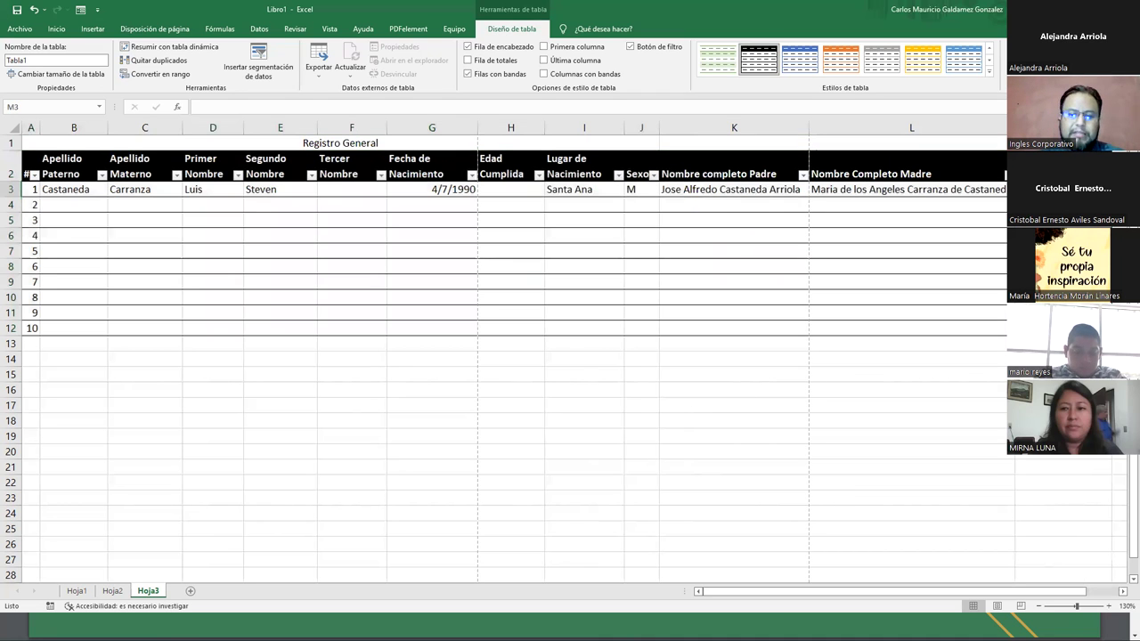
pyautogui.write('0')
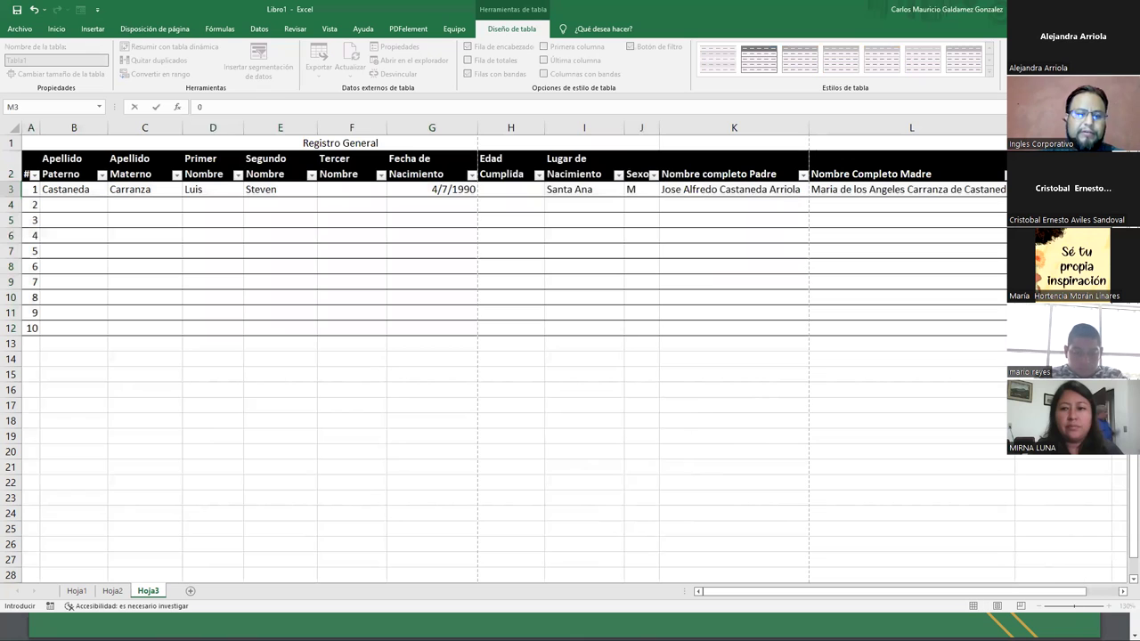
pyautogui.write('451990')
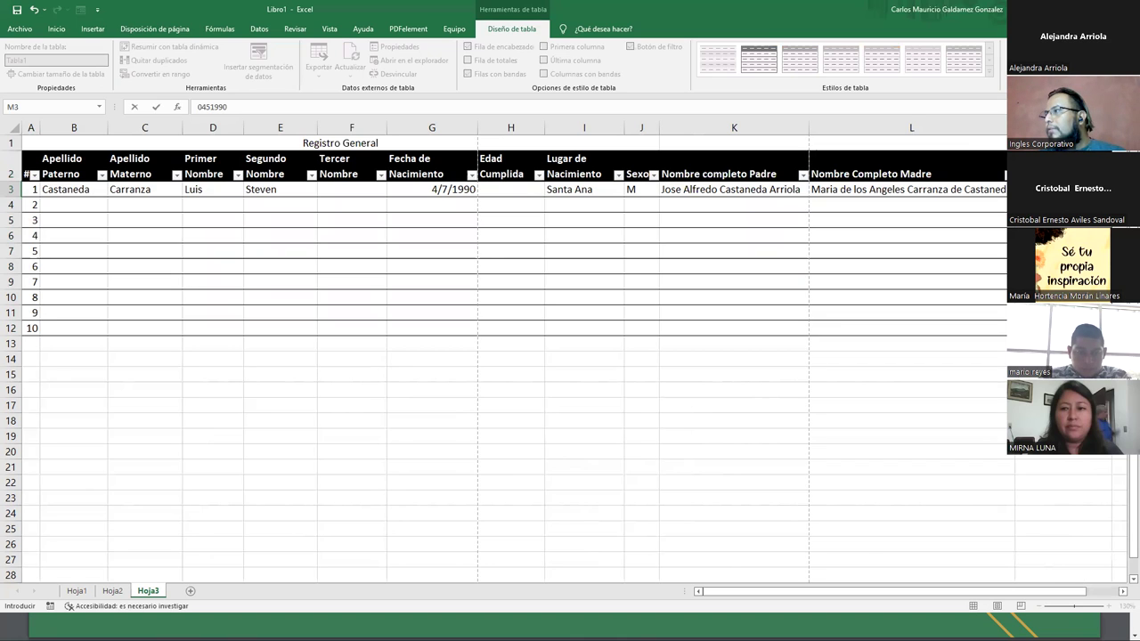
# Complete the M3 document number as 049 and check that G3's birth date uses Fecha format.
pyautogui.write('9-7')
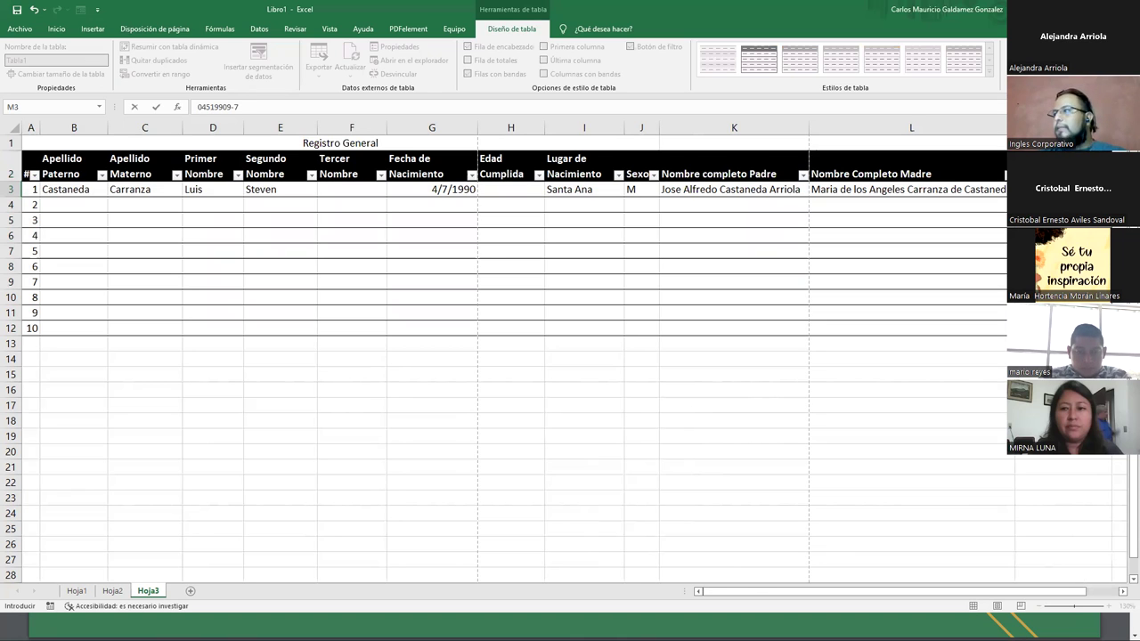
pyautogui.hotkey('ctrl', 'Return')
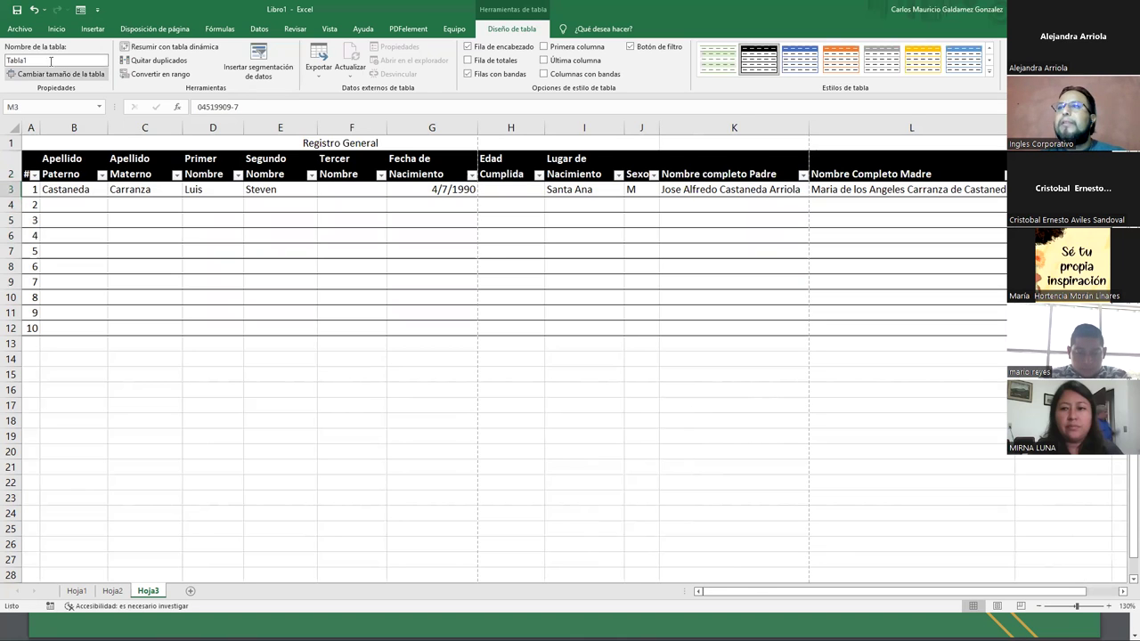
pyautogui.click(56, 29)
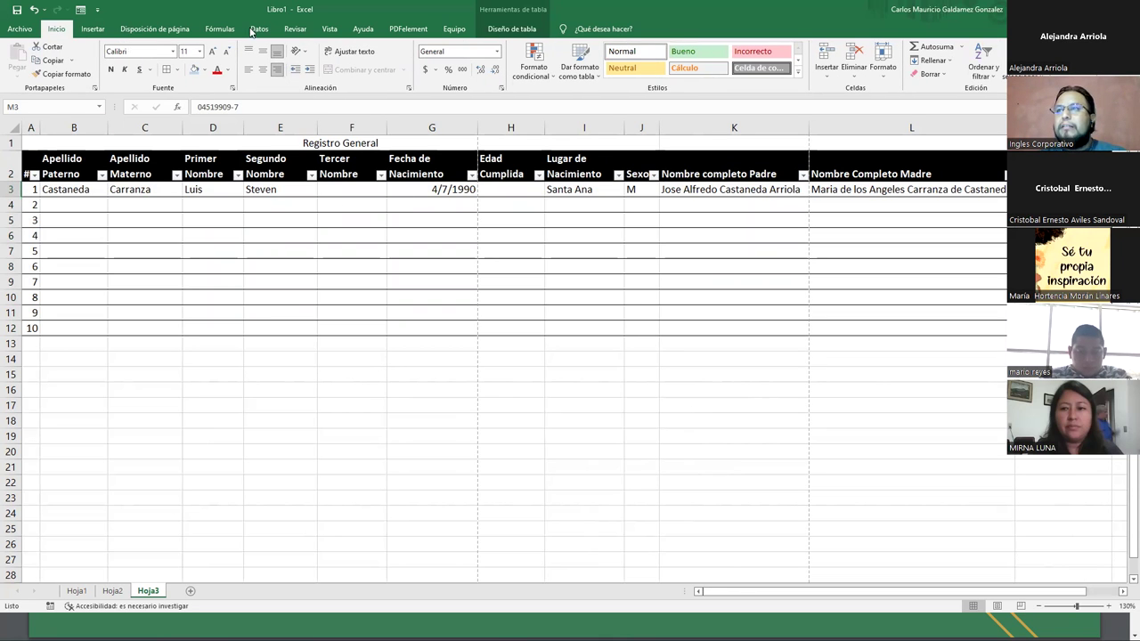
pyautogui.moveTo(398, 221); pyautogui.dragTo(398, 228)
pyautogui.click(398, 229)
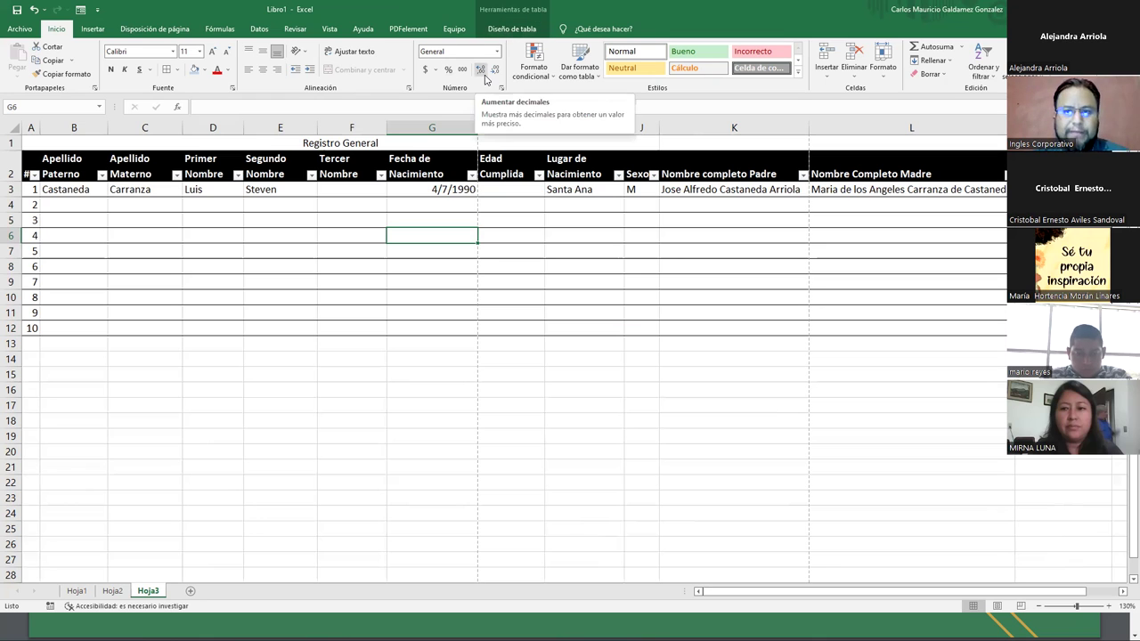
pyautogui.click(403, 189)
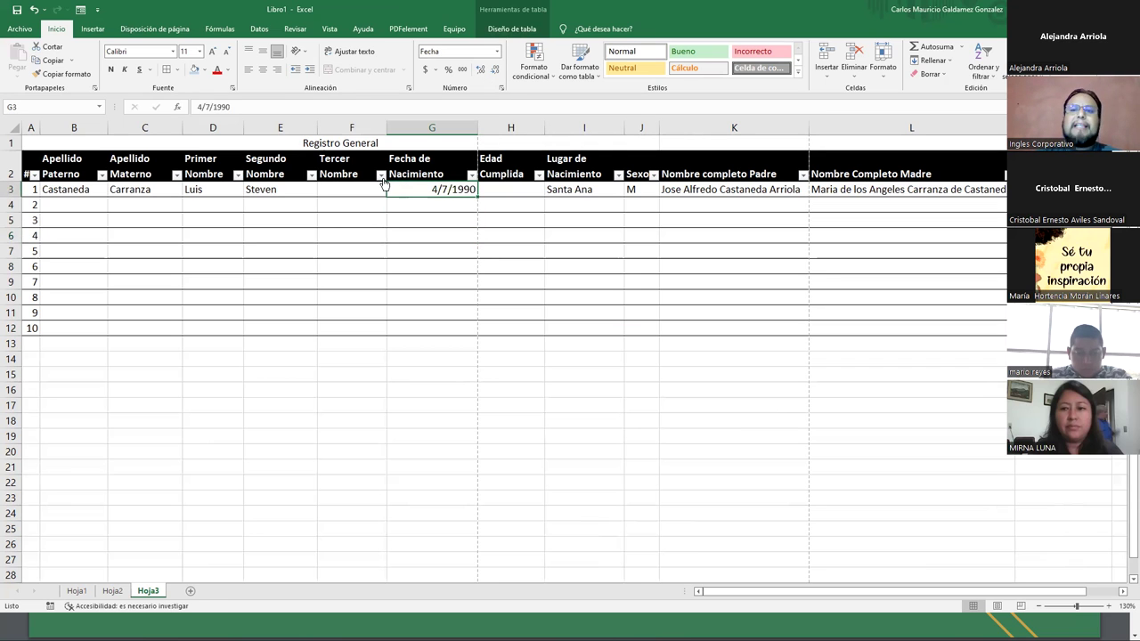
pyautogui.click(370, 142)
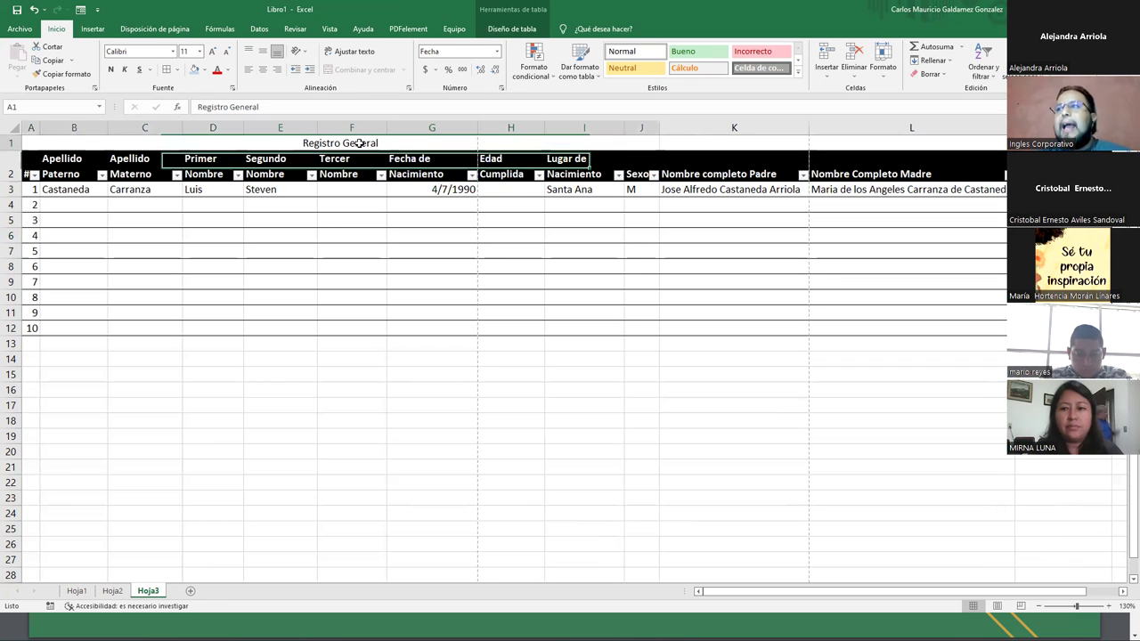
pyautogui.click(363, 257)
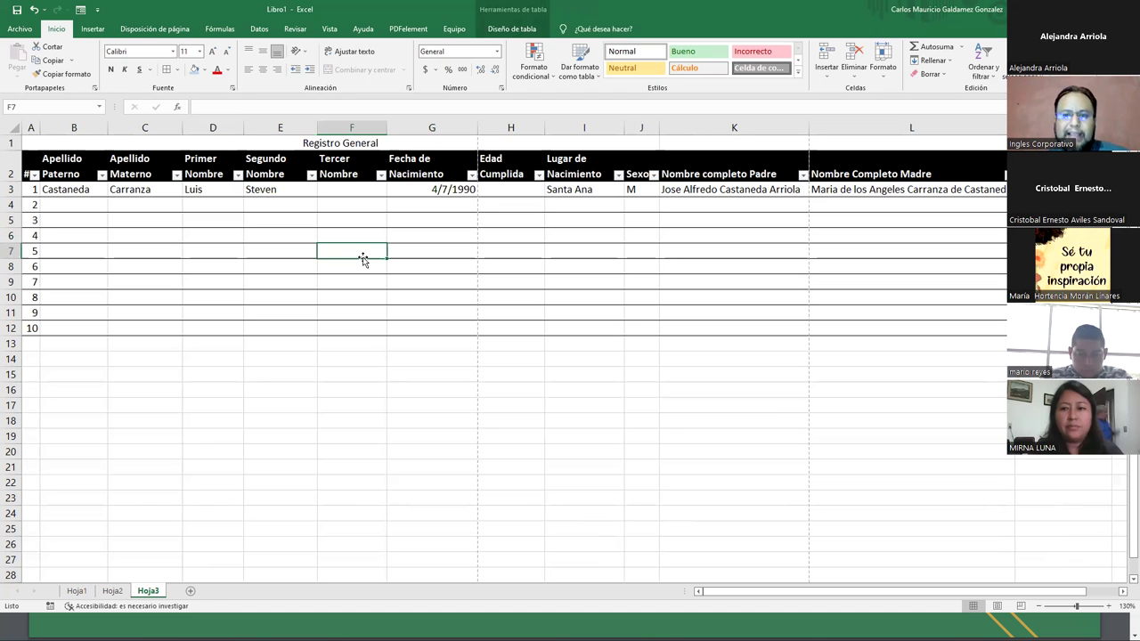
# Rename Tabla1 to Registro_Primera_Parte after the spaced name 'Registro Parte 1' is rejected.
pyautogui.click(504, 32)
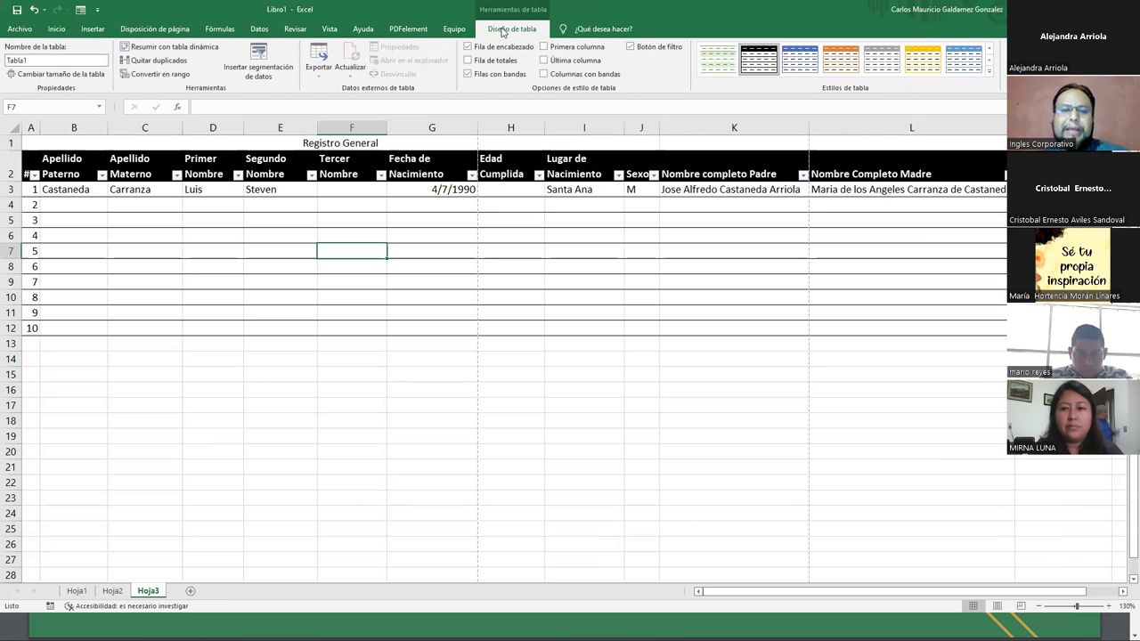
pyautogui.doubleClick(52, 61)
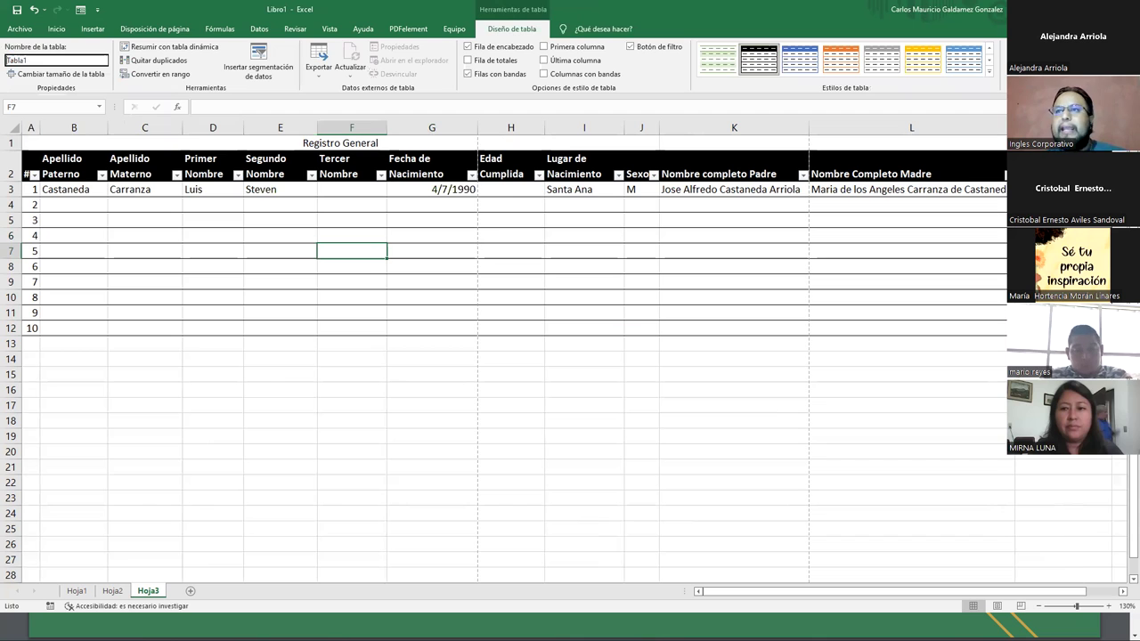
pyautogui.doubleClick(37, 61)
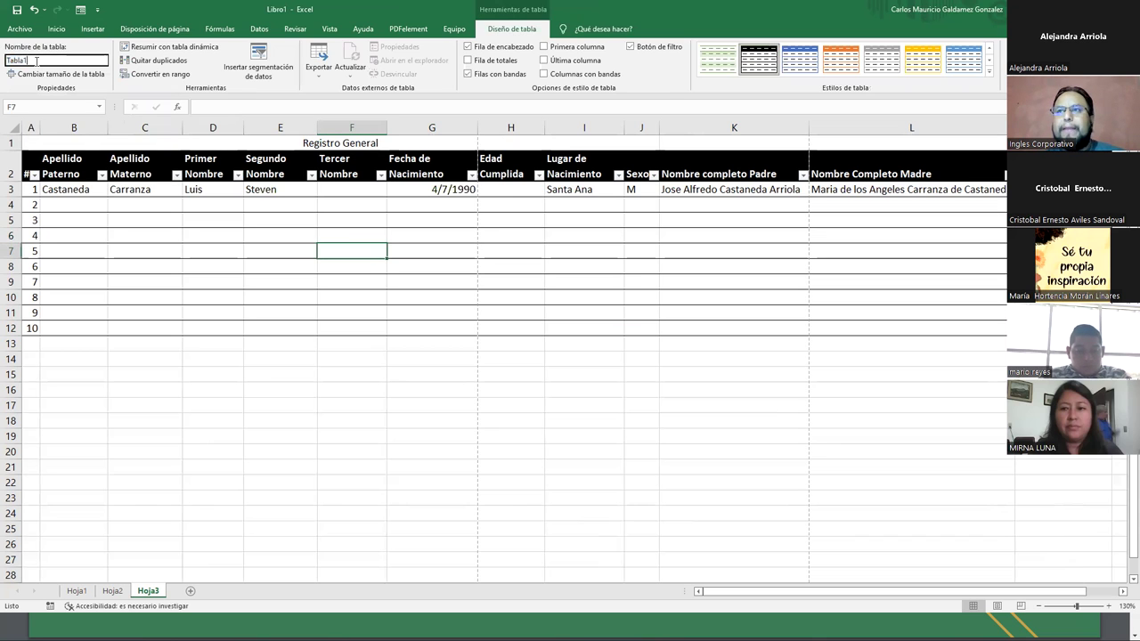
pyautogui.write('Registro Parte 1')
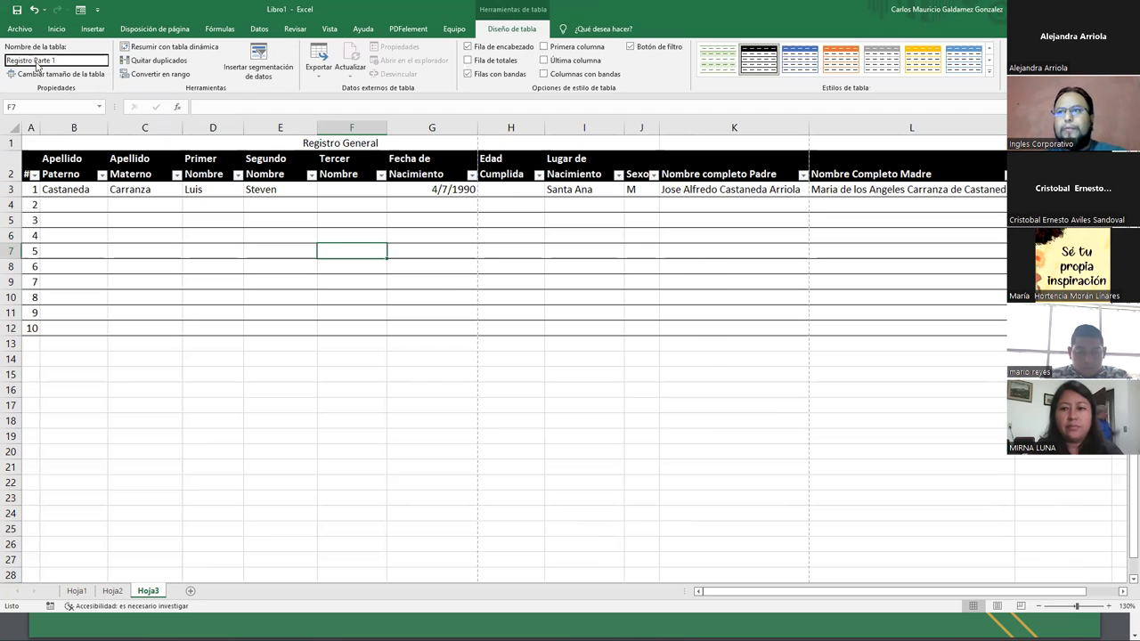
pyautogui.press('Return')
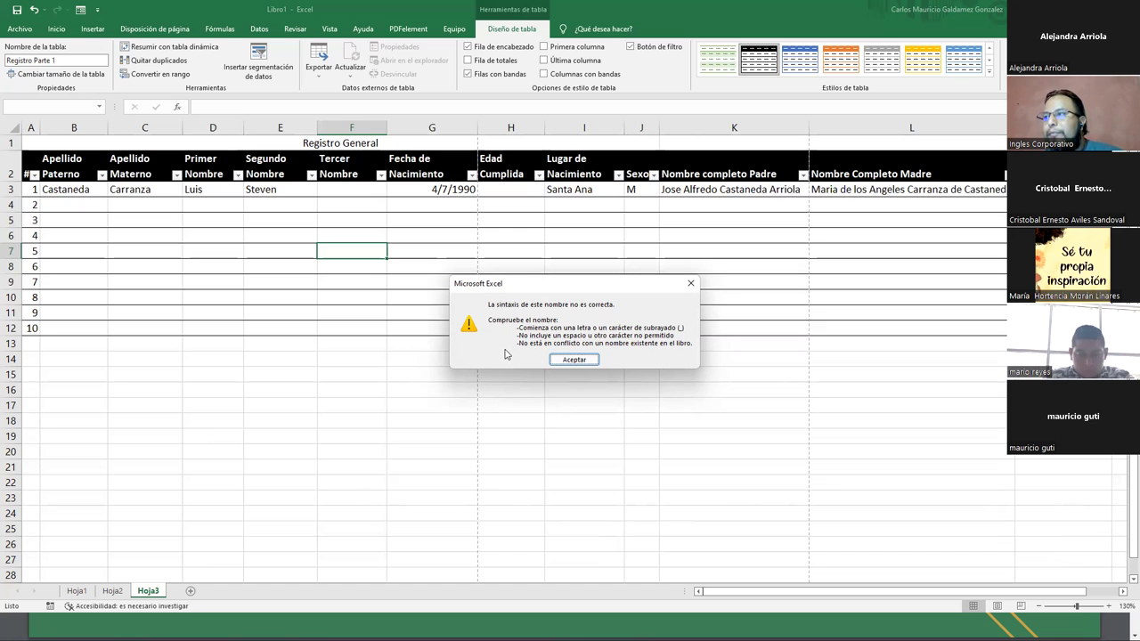
pyautogui.click(582, 363)
pyautogui.write('Re')
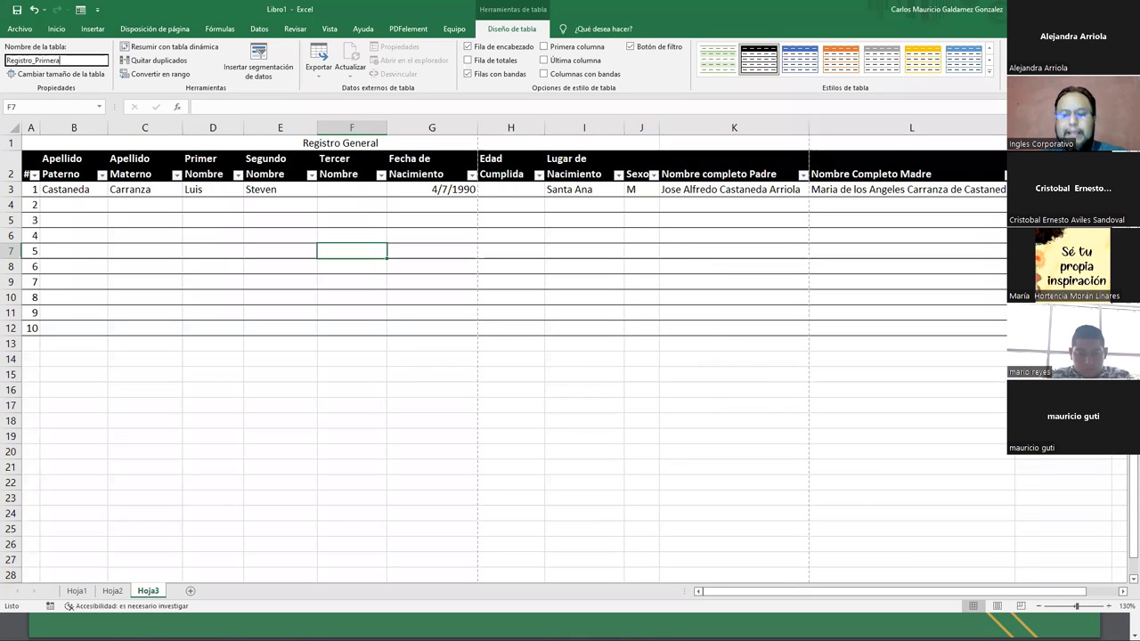
pyautogui.press('Return')
# Copy the table's columns A–E with headers (A2:E12) and paste them starting at A16.
pyautogui.click(222, 417)
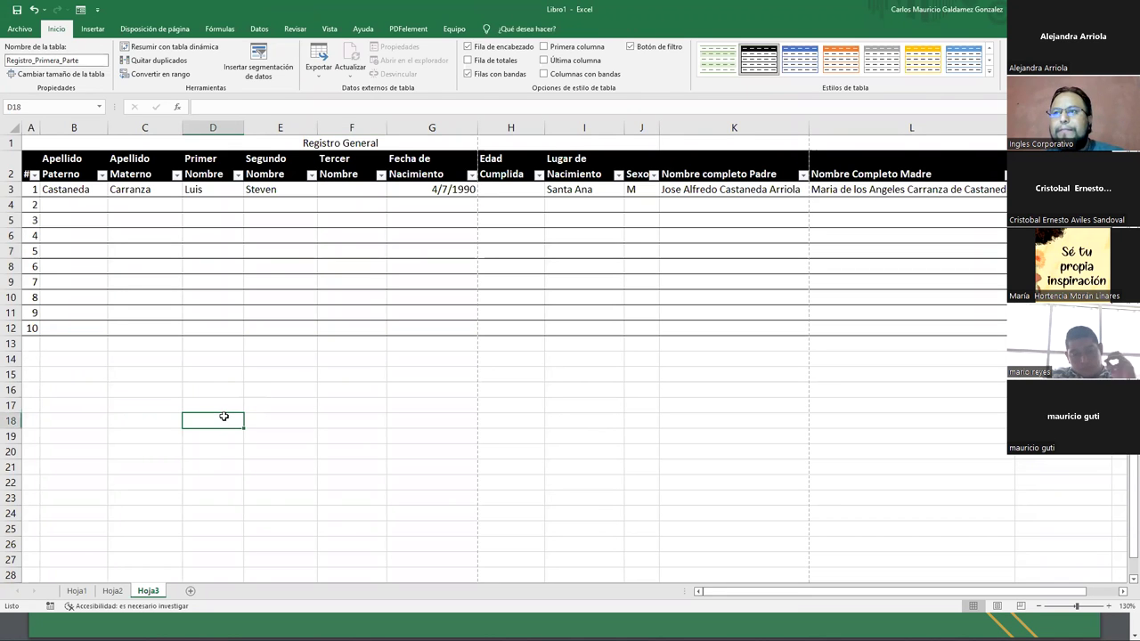
pyautogui.moveTo(34, 188); pyautogui.dragTo(666, 285)
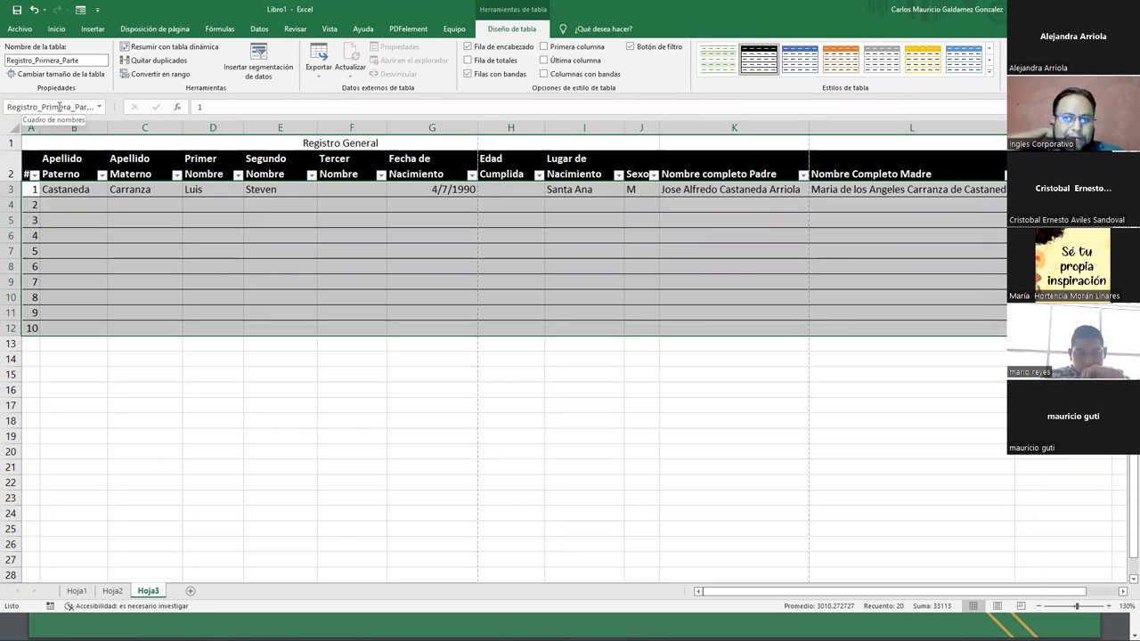
pyautogui.click(31, 377)
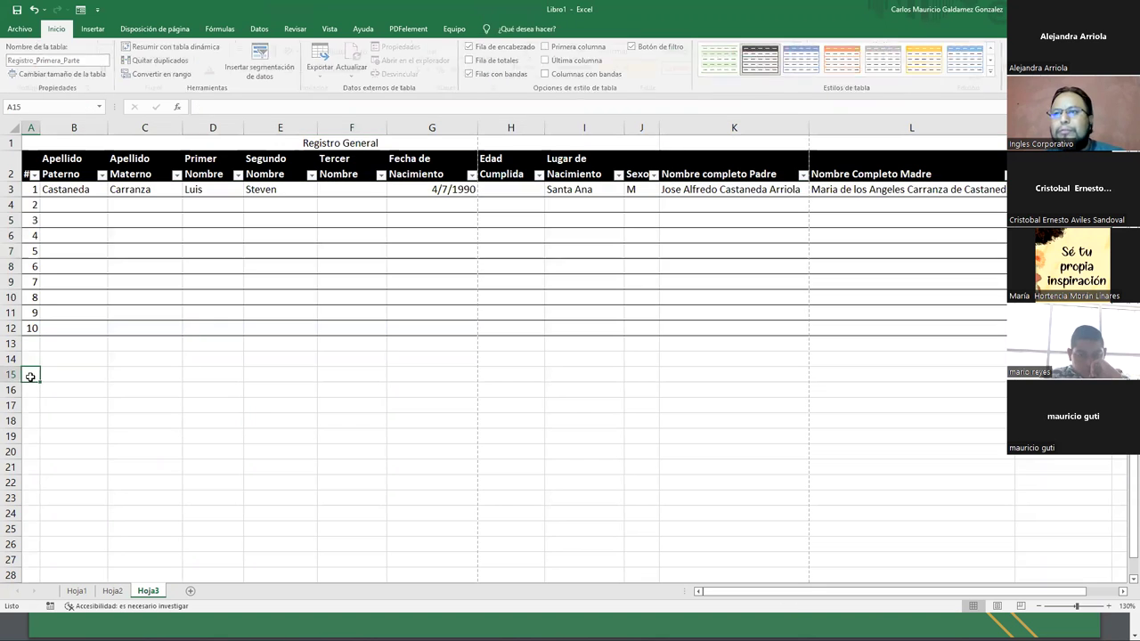
pyautogui.click(31, 190)
pyautogui.moveTo(30, 161); pyautogui.dragTo(312, 322)
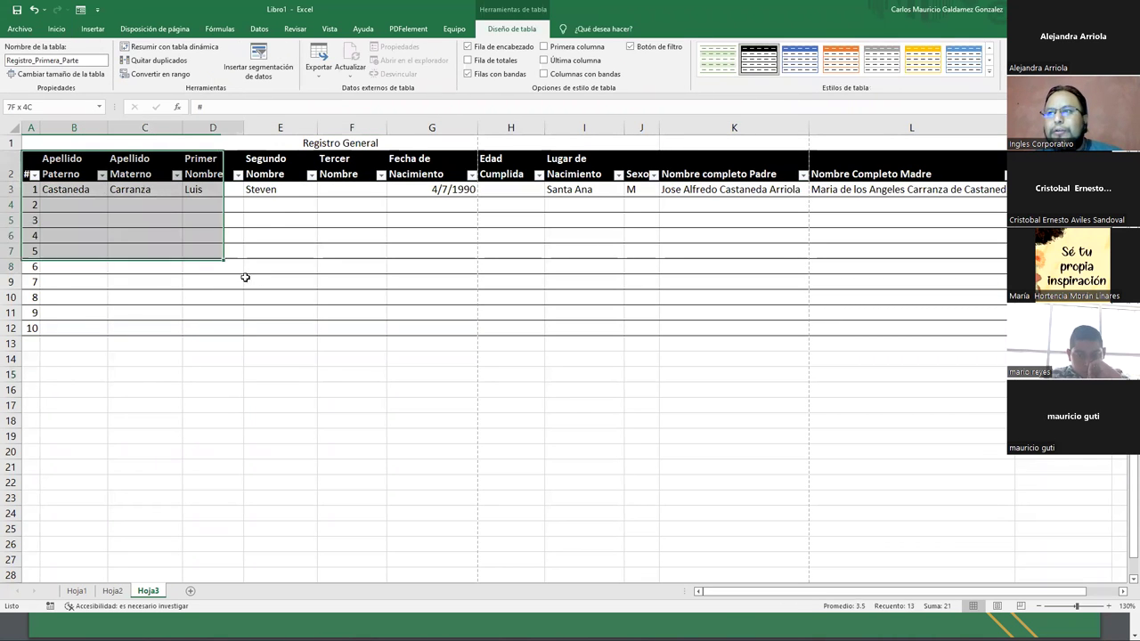
pyautogui.hotkey('ctrl', 'c')
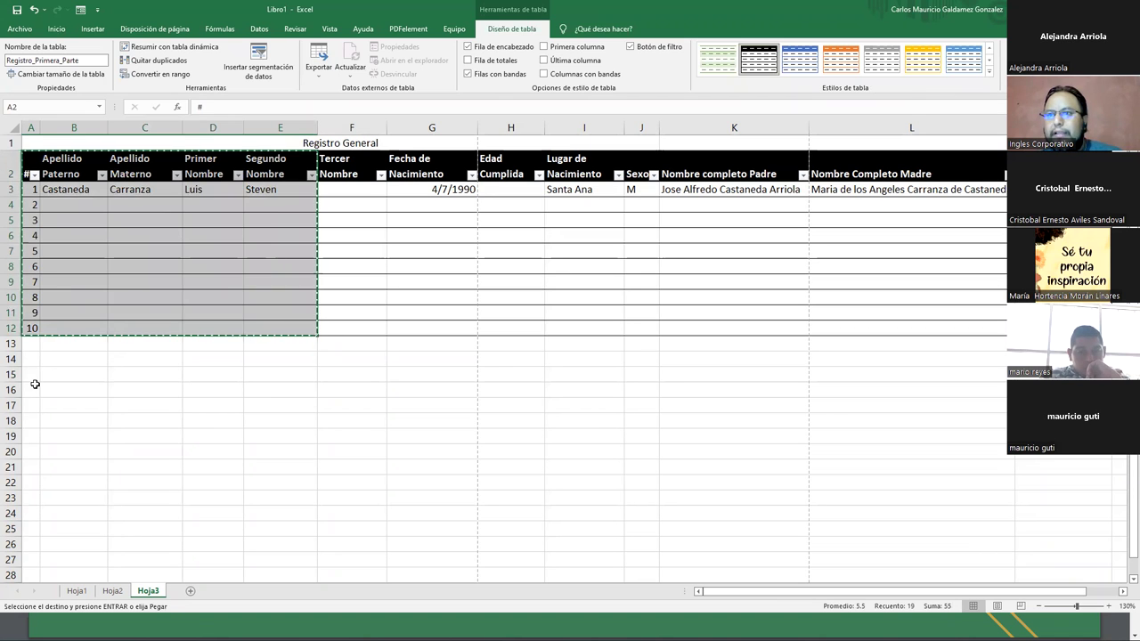
pyautogui.click(35, 390)
pyautogui.hotkey('ctrl', 'v')
pyautogui.moveTo(45, 403); pyautogui.dragTo(275, 563)
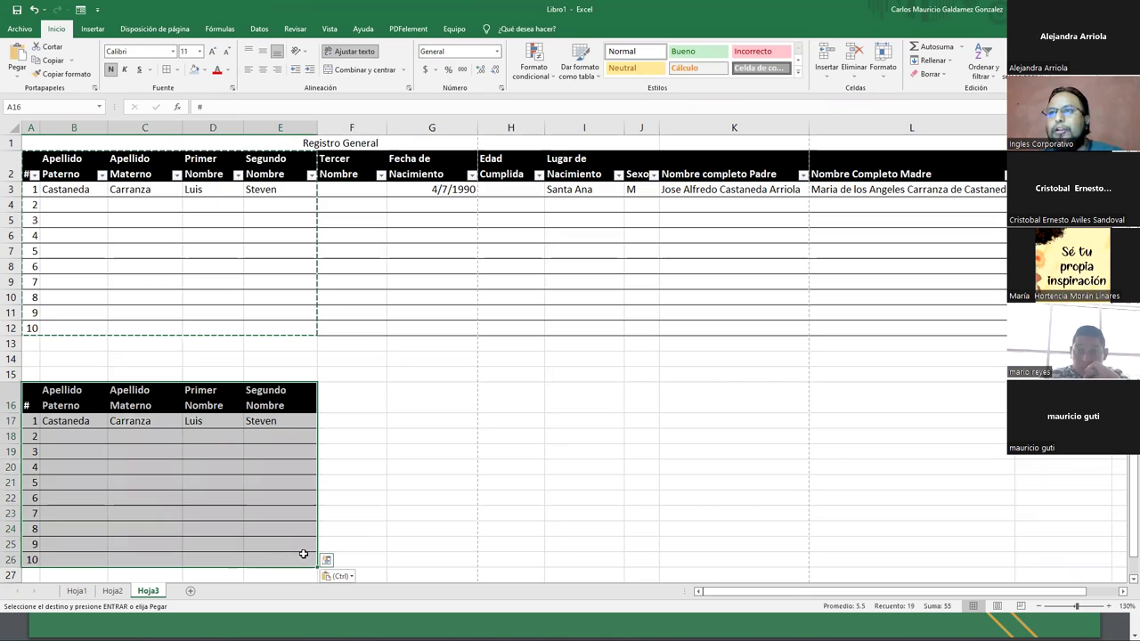
pyautogui.click(228, 452)
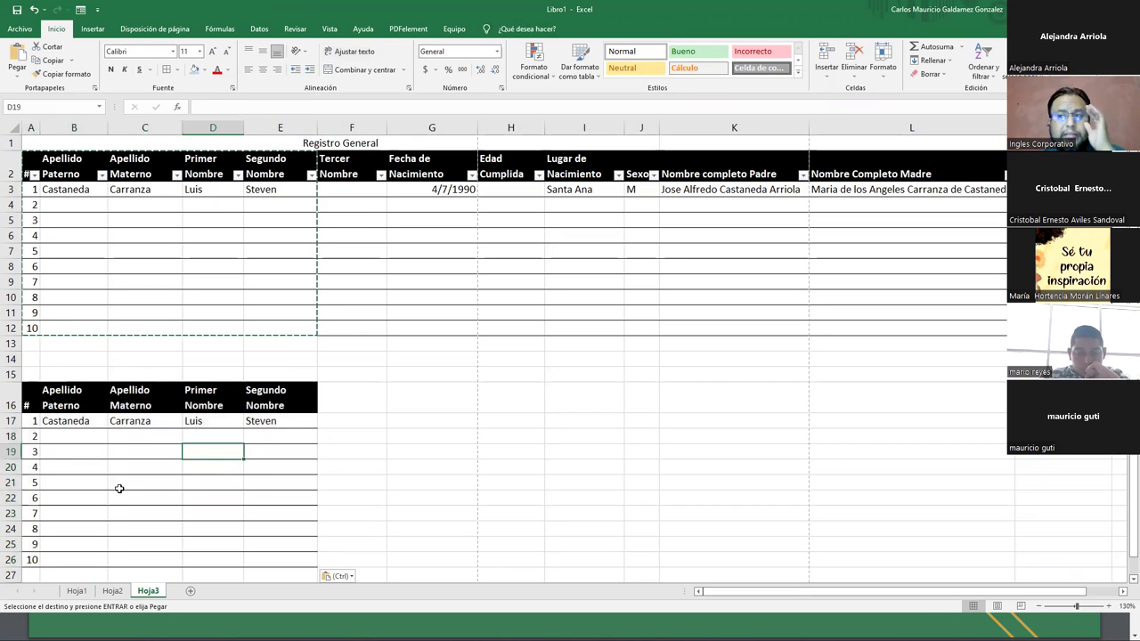
pyautogui.click(341, 398)
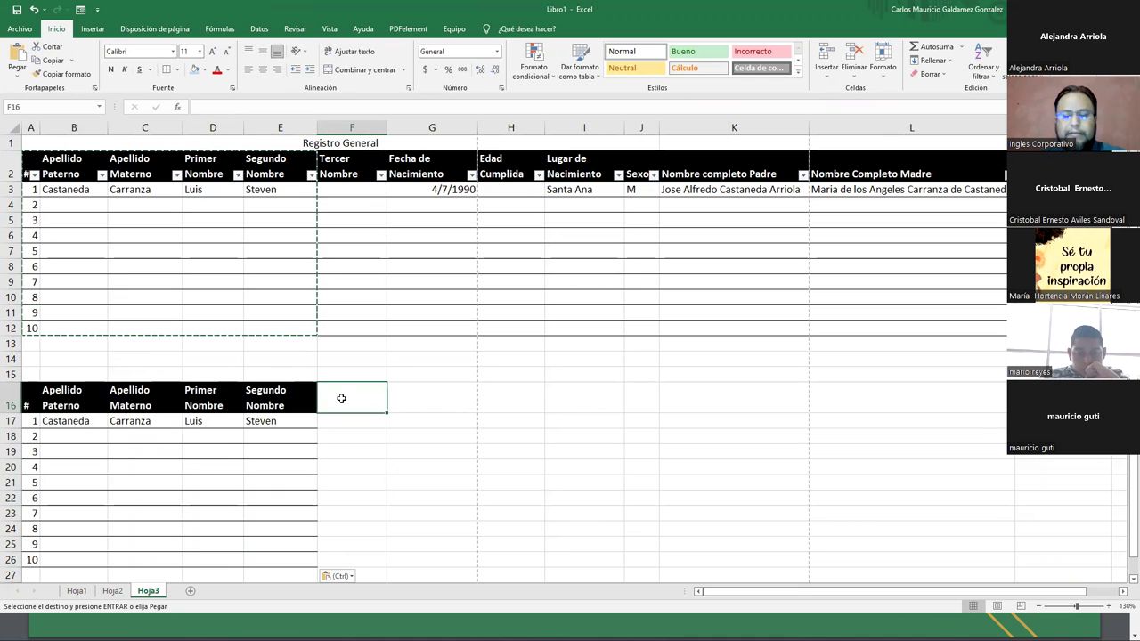
# Add the headers Partida # and Folio # in F16 and G16.
pyautogui.write('Partida #')
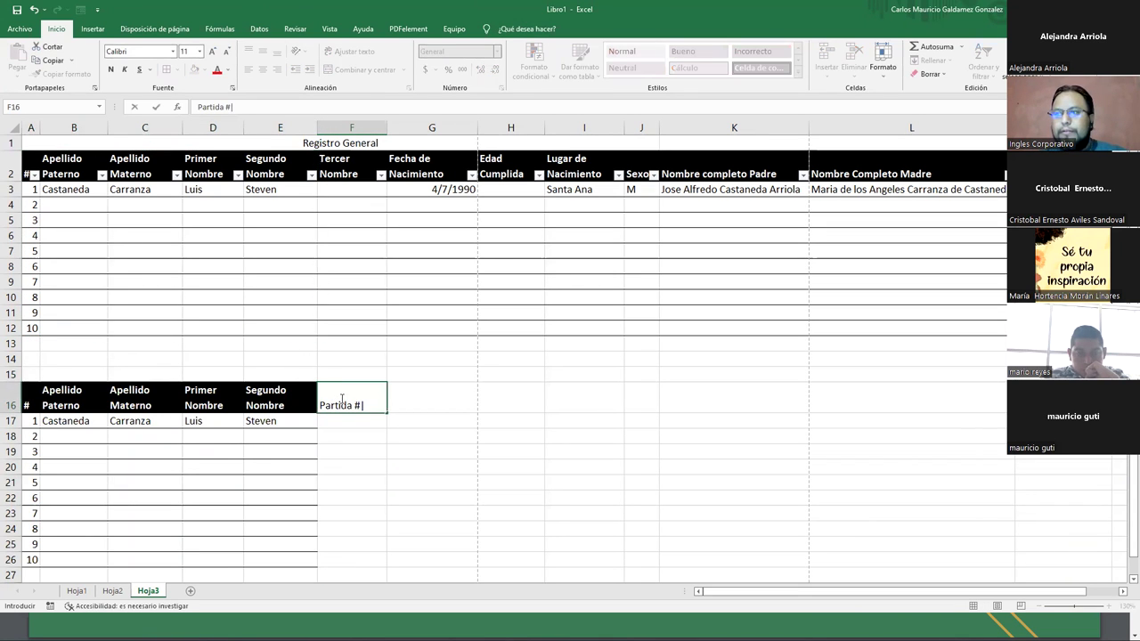
pyautogui.press('Tab')
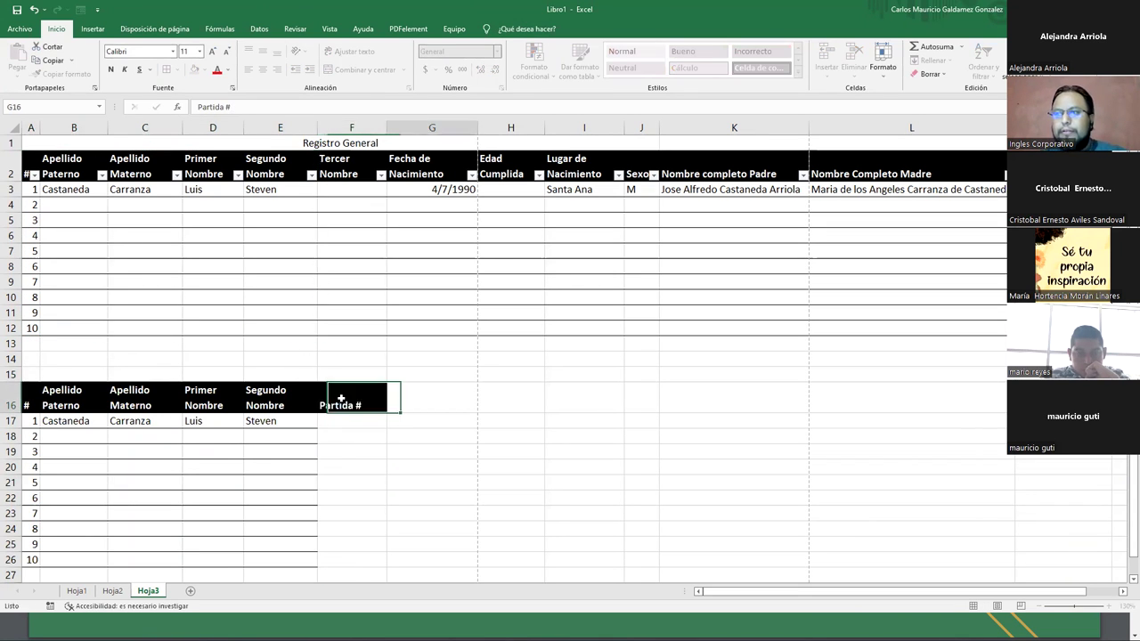
pyautogui.write('Folio #')
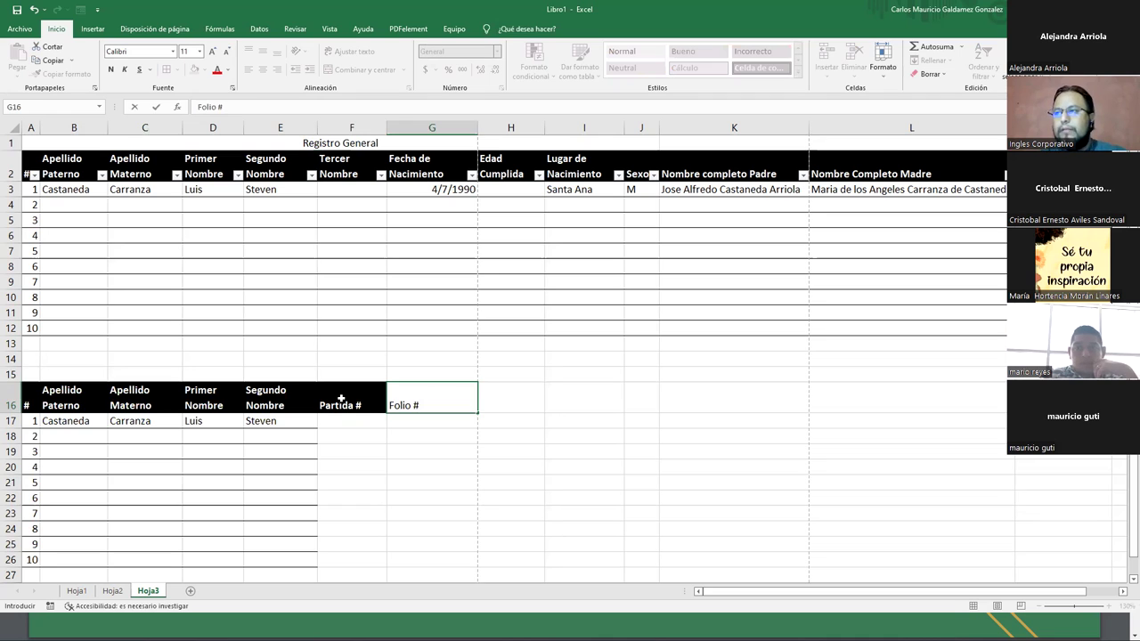
pyautogui.press('Tab')
# Add the Departamento, Municipio and Alcaldia headers, widen column J, and select A16:J26.
pyautogui.write('Departamento')
pyautogui.press('Tab')
pyautogui.write('N')
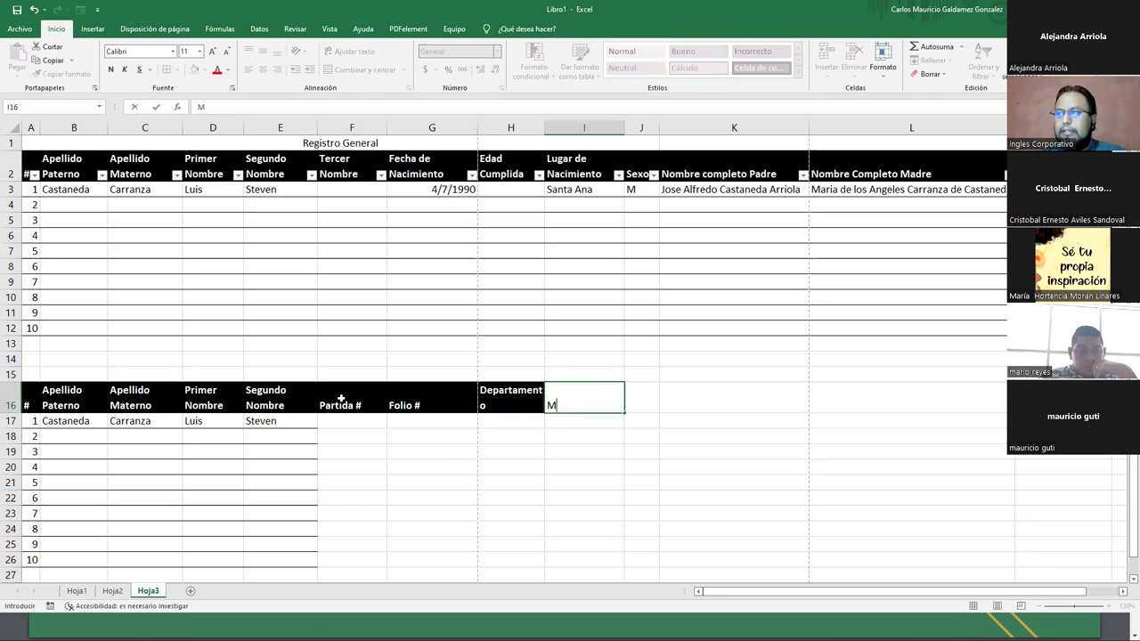
pyautogui.write('io')
pyautogui.press('Tab')
pyautogui.write('Alcald')
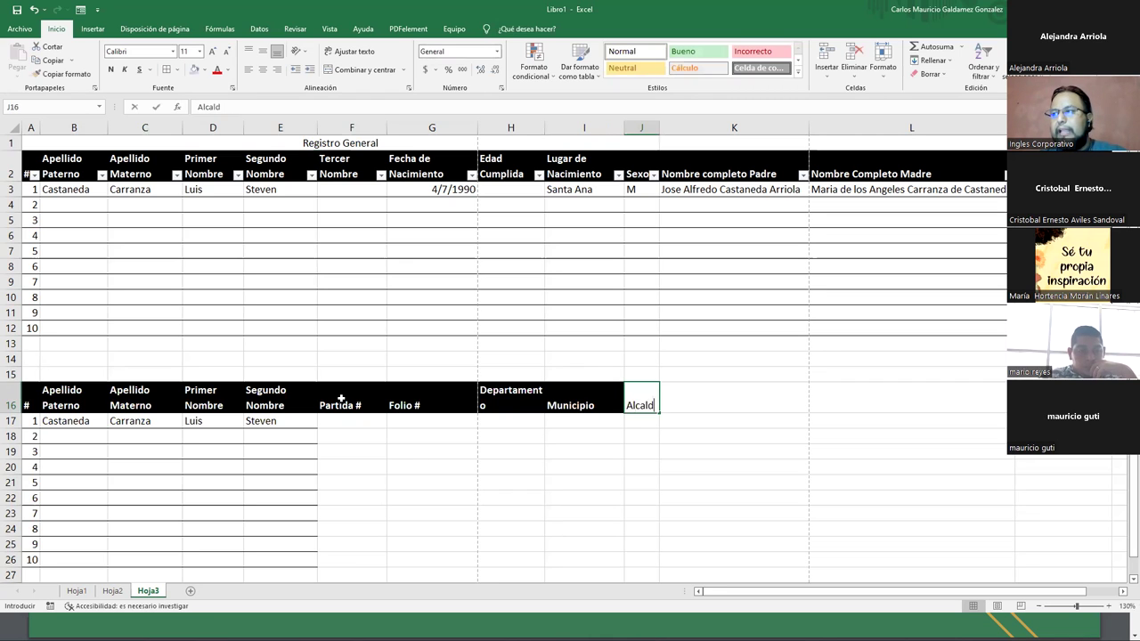
pyautogui.write('ia')
pyautogui.press('Return')
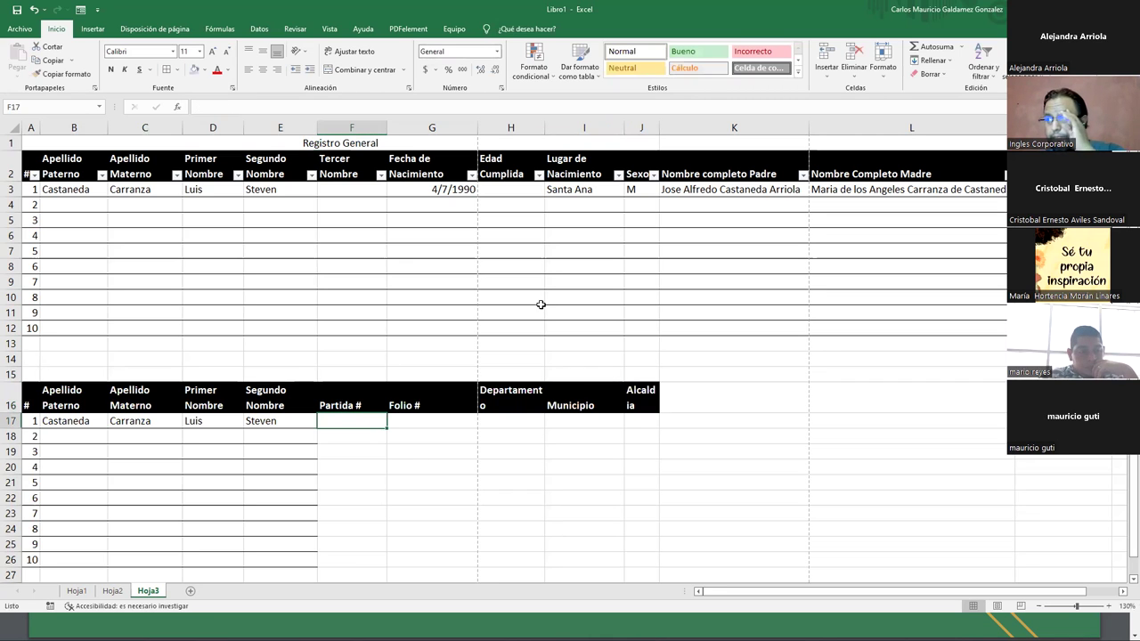
pyautogui.moveTo(663, 127); pyautogui.dragTo(679, 127)
pyautogui.moveTo(31, 400); pyautogui.dragTo(646, 556)
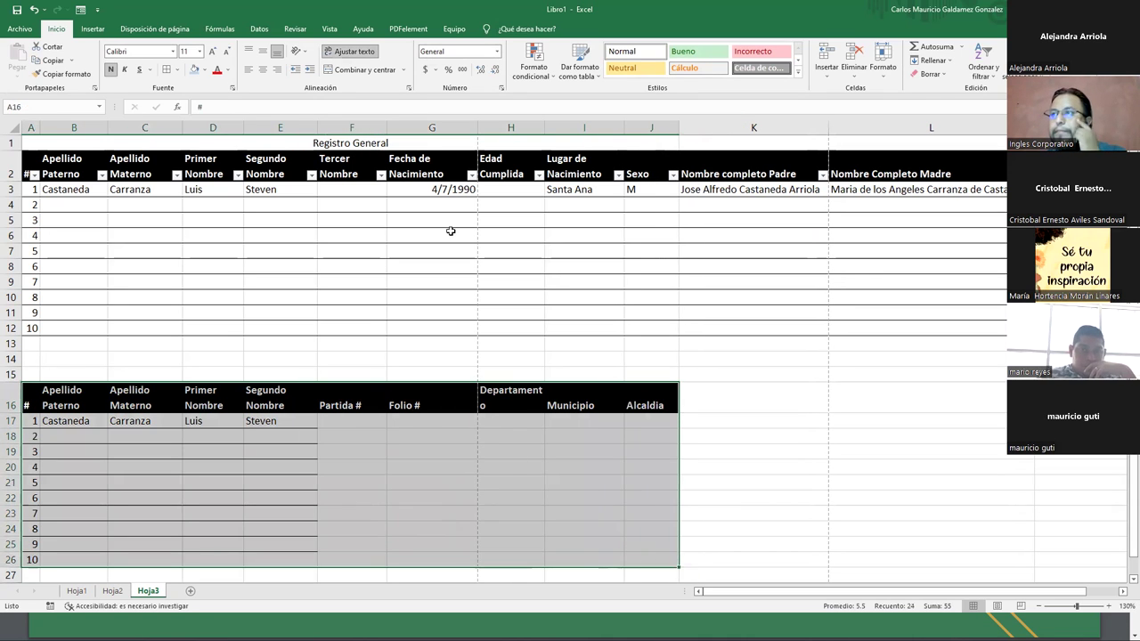
# Format A16:J26 as a light-style table with headers, then reselect it including the header row.
pyautogui.click(578, 64)
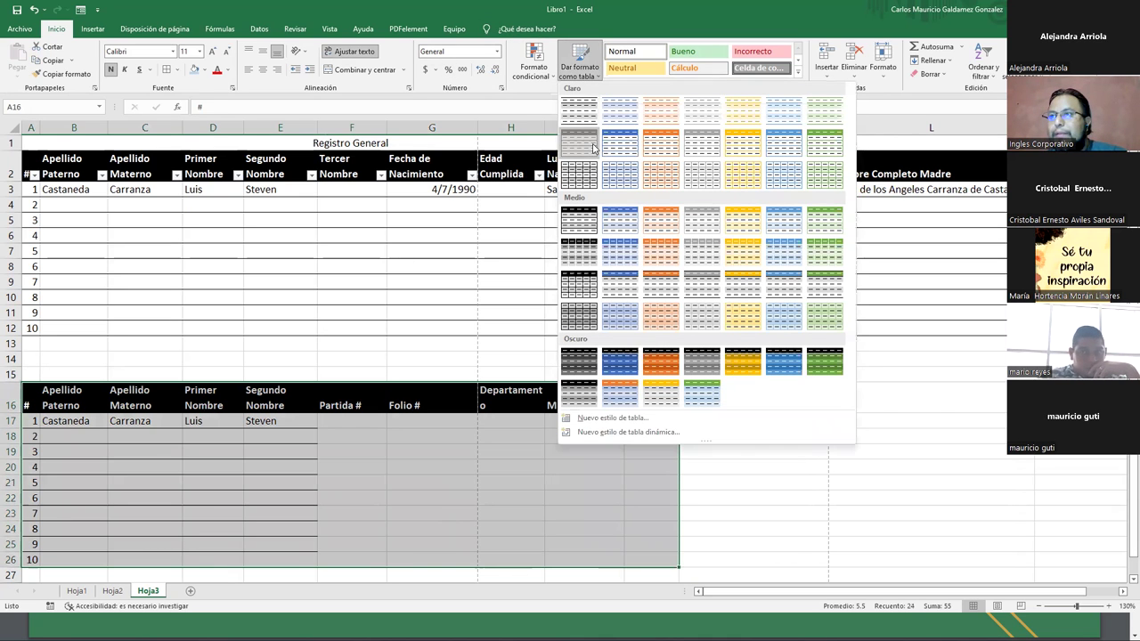
pyautogui.click(593, 147)
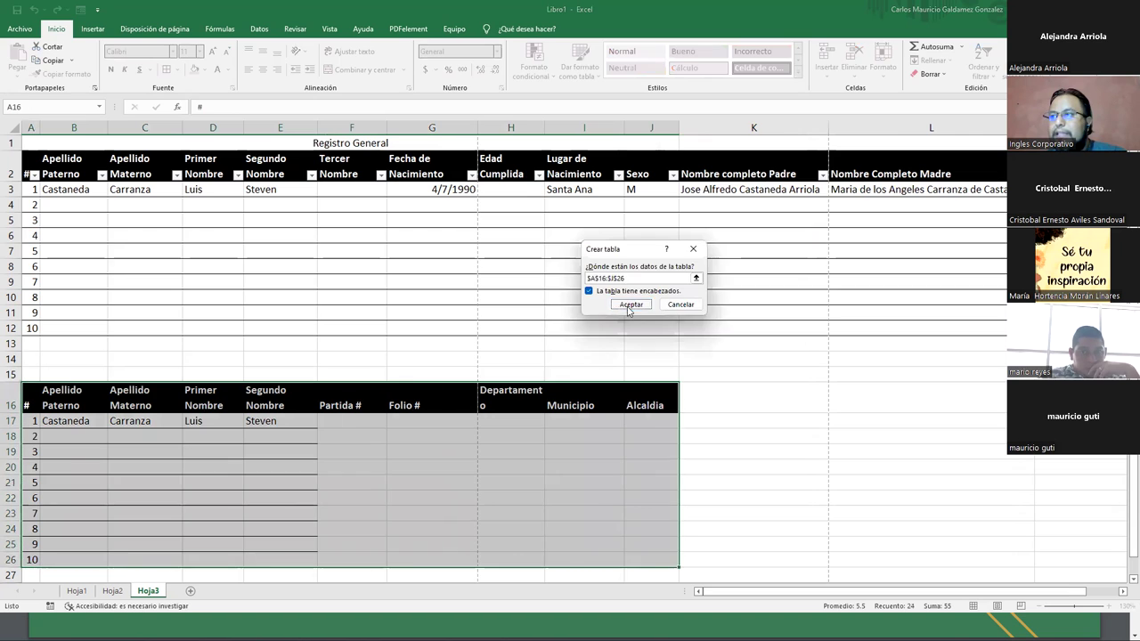
pyautogui.click(628, 305)
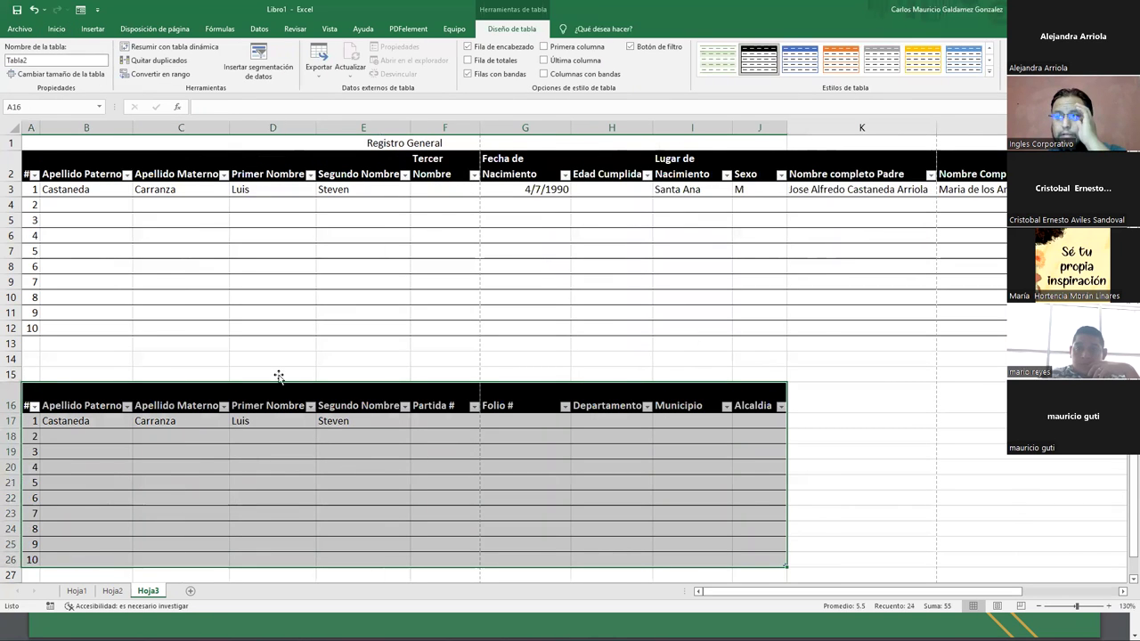
pyautogui.click(197, 470)
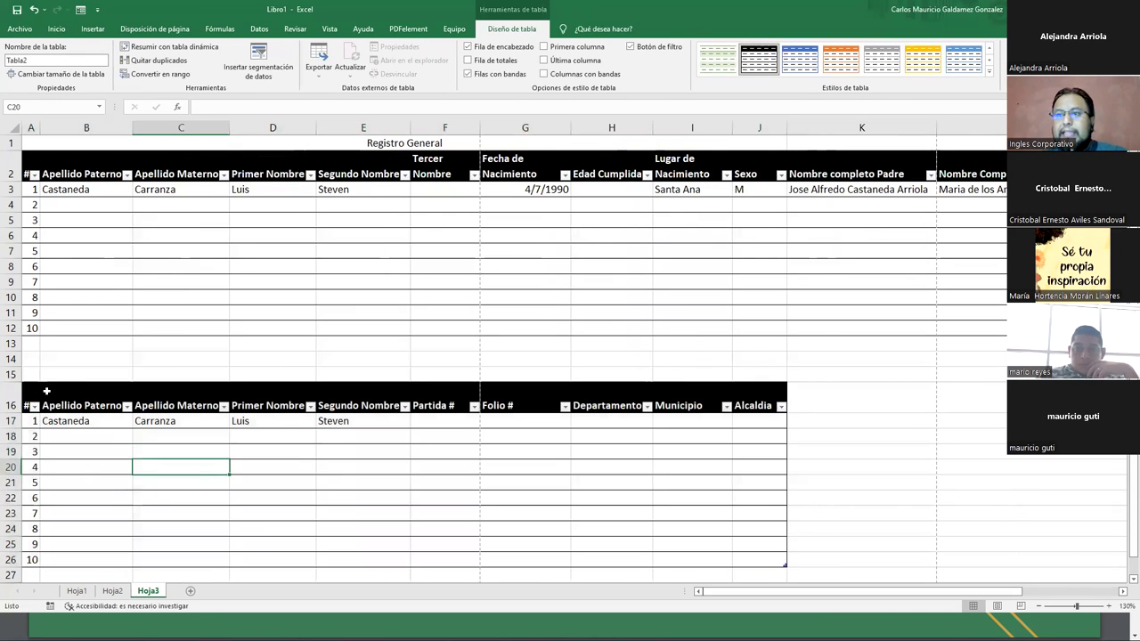
pyautogui.click(46, 391)
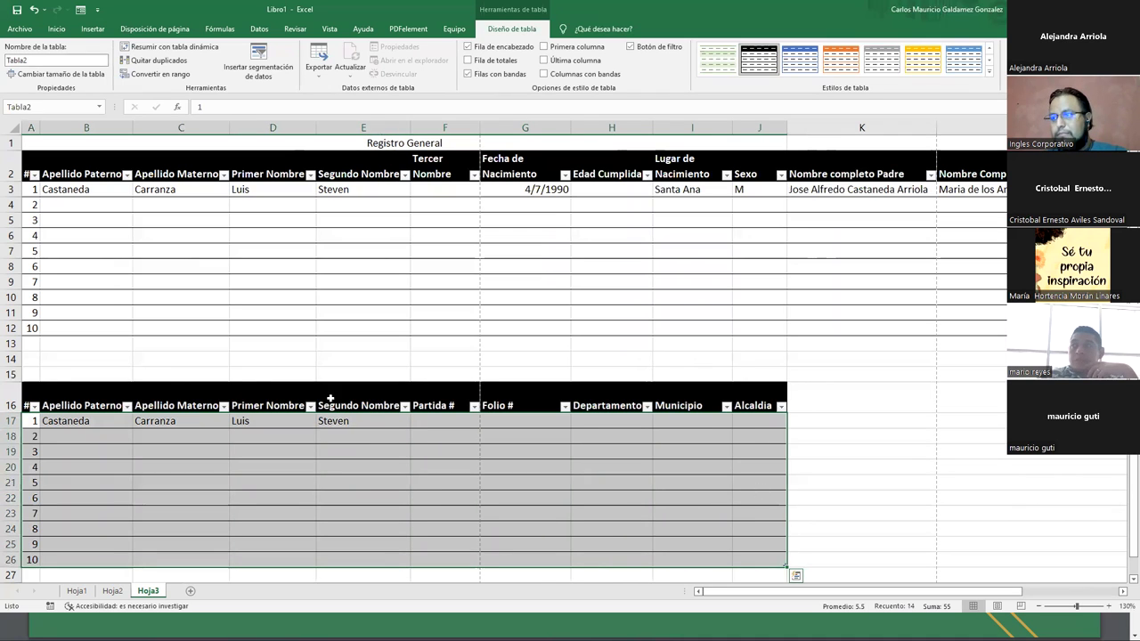
pyautogui.moveTo(33, 392); pyautogui.dragTo(763, 555)
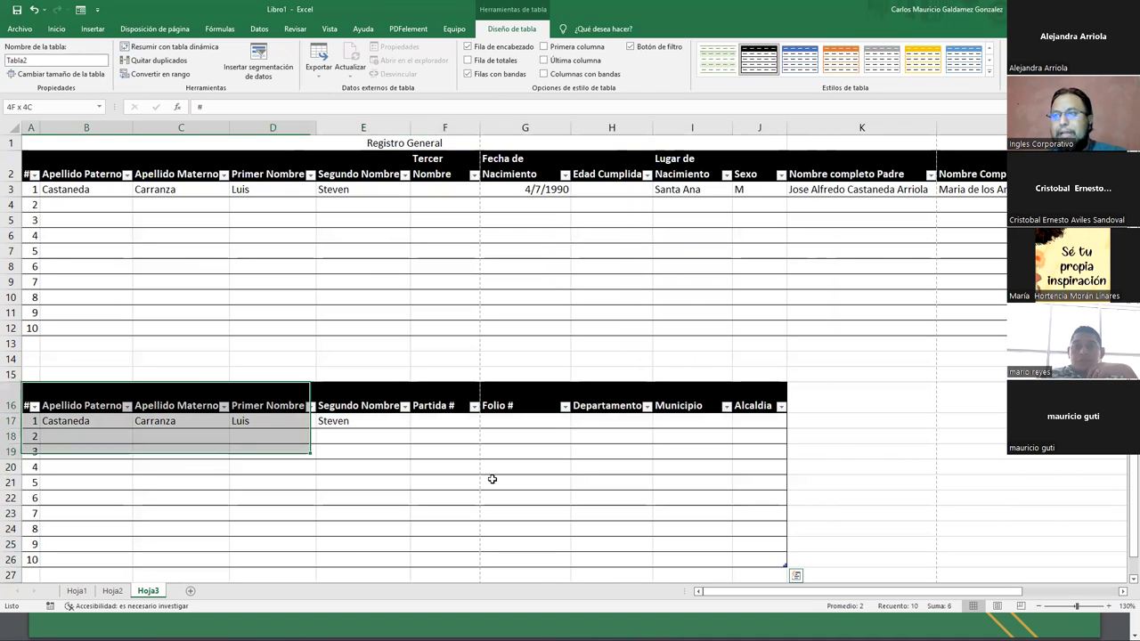
# Name the lower table Registro_Segunda_Parte.
pyautogui.click(71, 61)
pyautogui.write('Re')
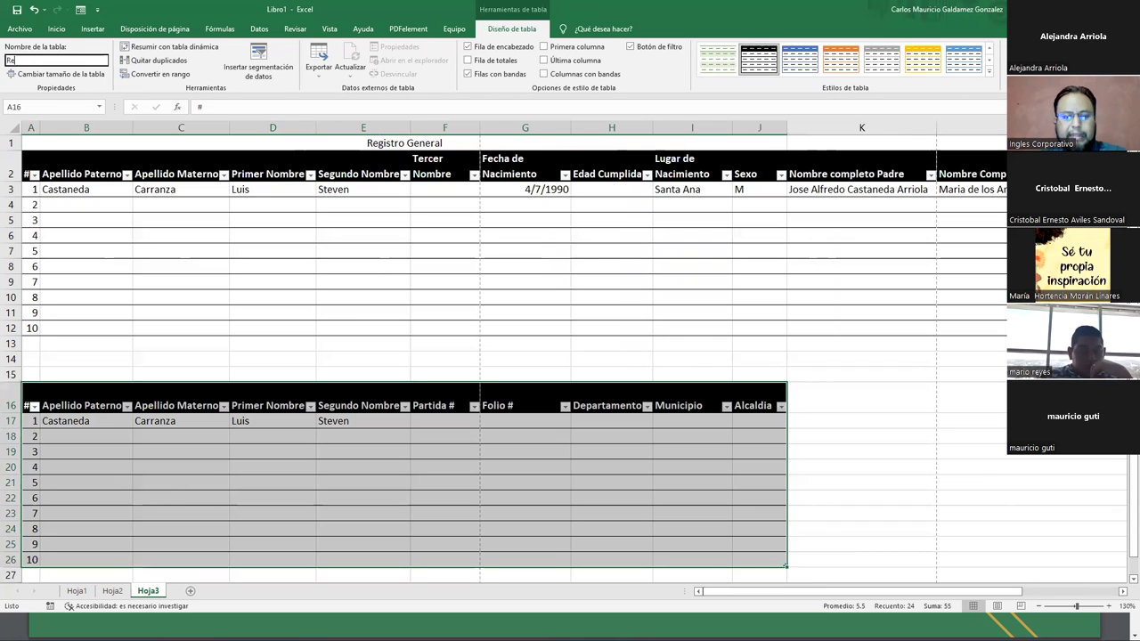
pyautogui.write('gi')
pyautogui.press('BackSpace')
pyautogui.press('BackSpace')
pyautogui.press('BackSpace')
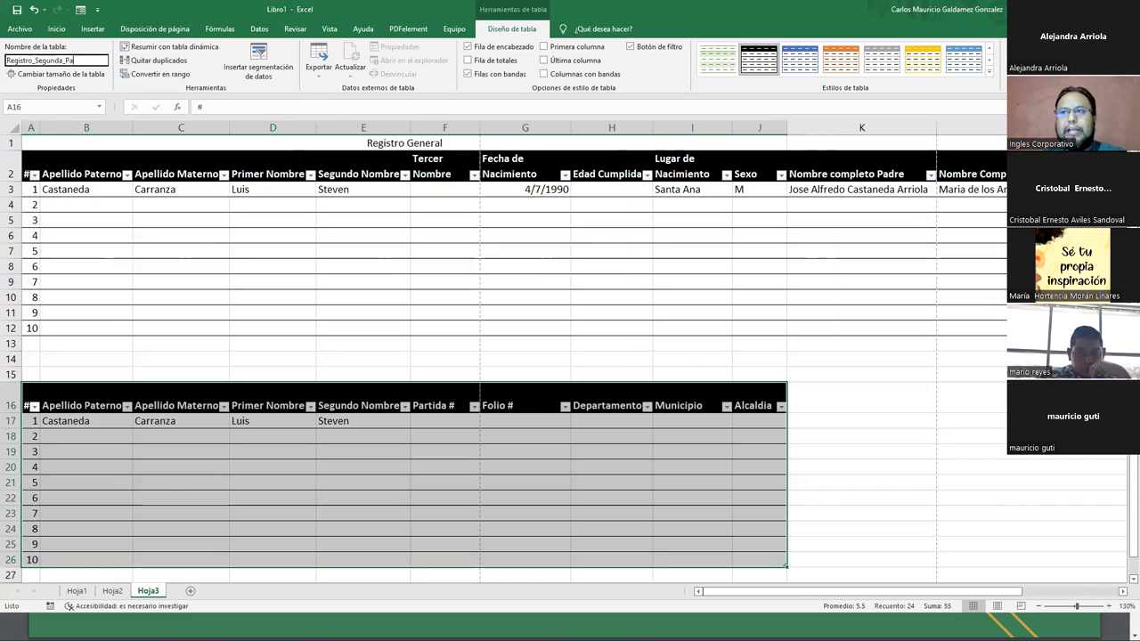
pyautogui.write('e')
pyautogui.moveTo(36, 189)
pyautogui.mouseDown()
pyautogui.moveTo(1068, 325)
pyautogui.moveTo(569, 327)
pyautogui.mouseUp()
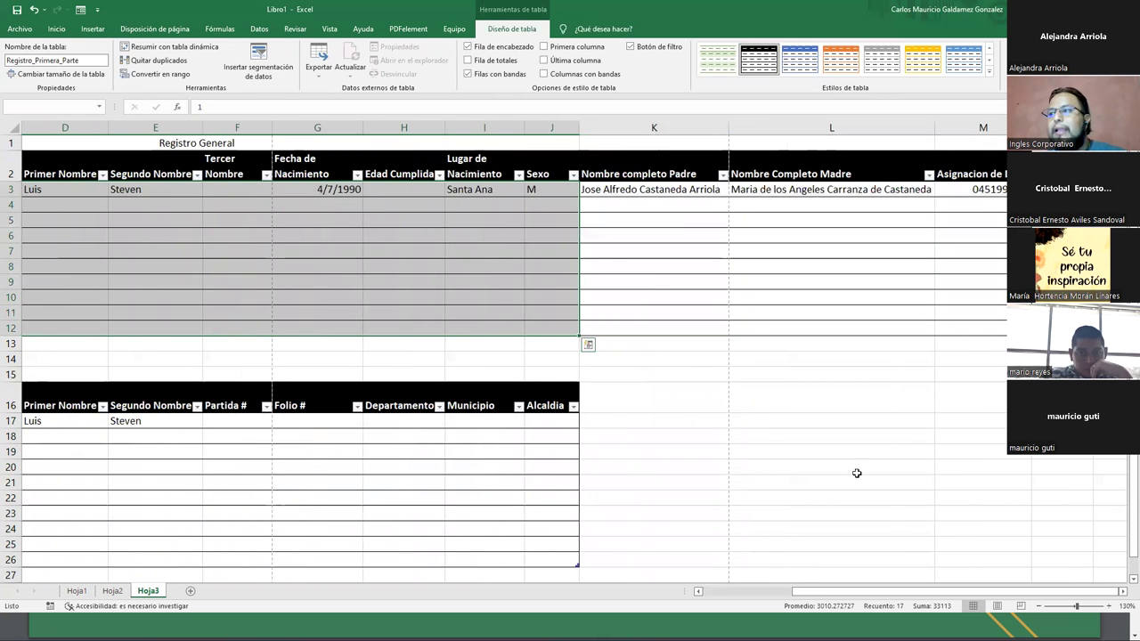
pyautogui.click(409, 442)
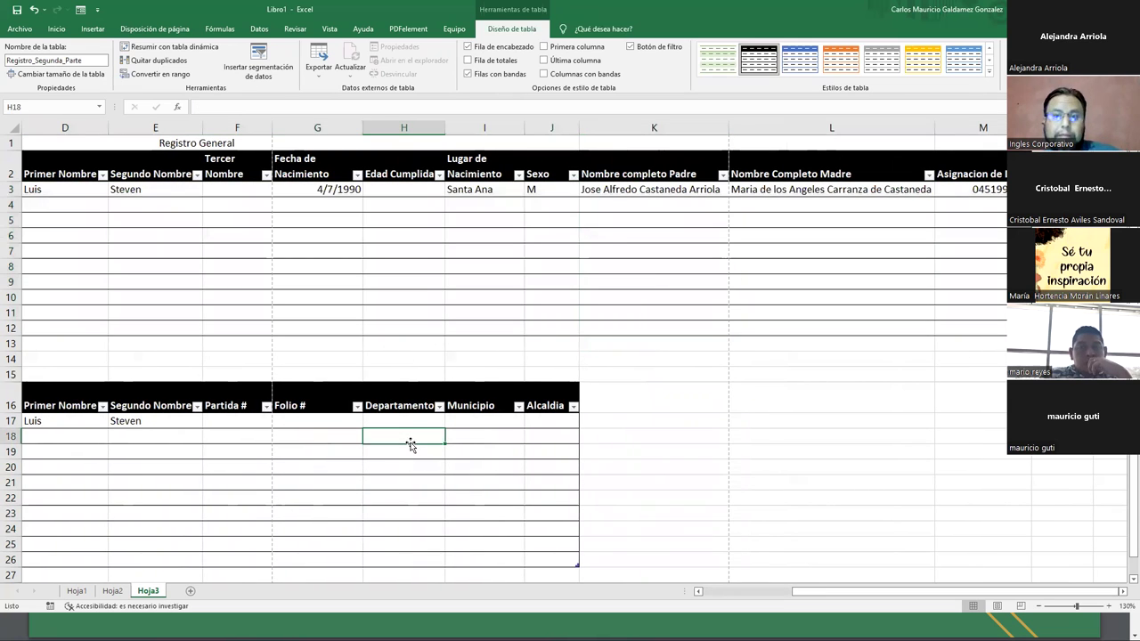
# Go back to the upper table, Registro_Primera_Parte, and select its data rows.
pyautogui.press('Left')
pyautogui.press('Left')
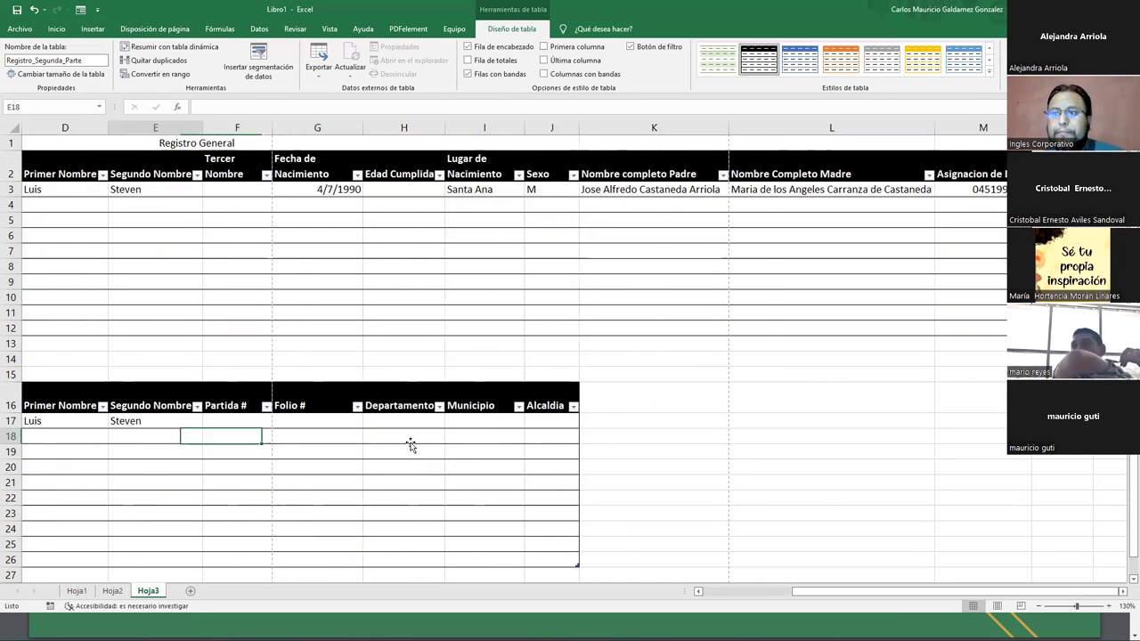
pyautogui.press('Home')
pyautogui.press('Up')
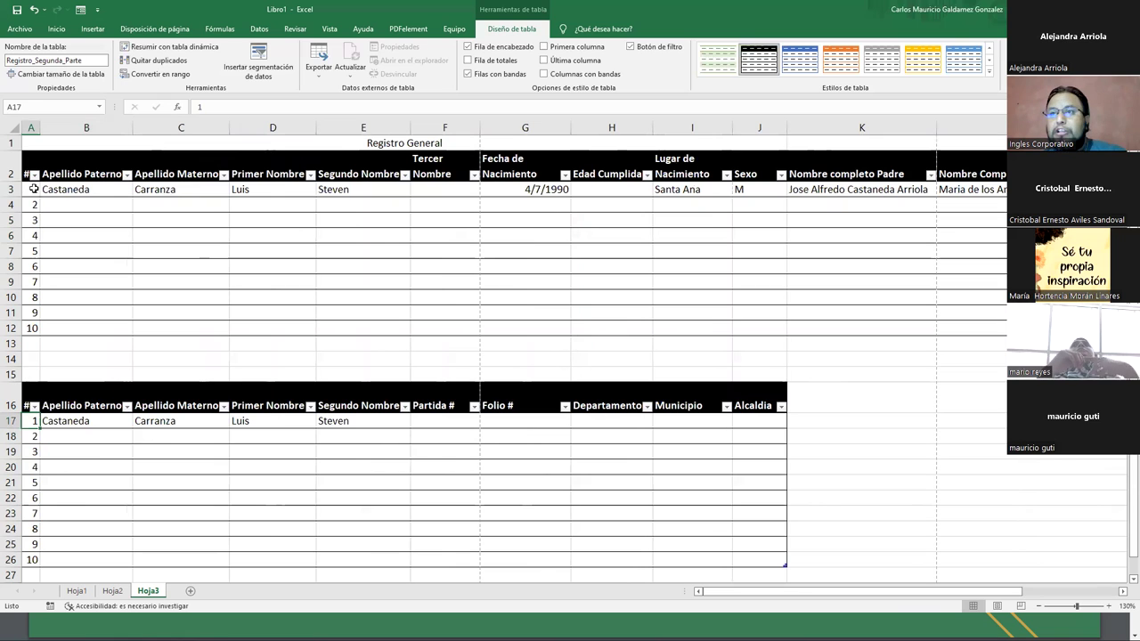
pyautogui.click(27, 158)
pyautogui.hotkey('shift', 'space')
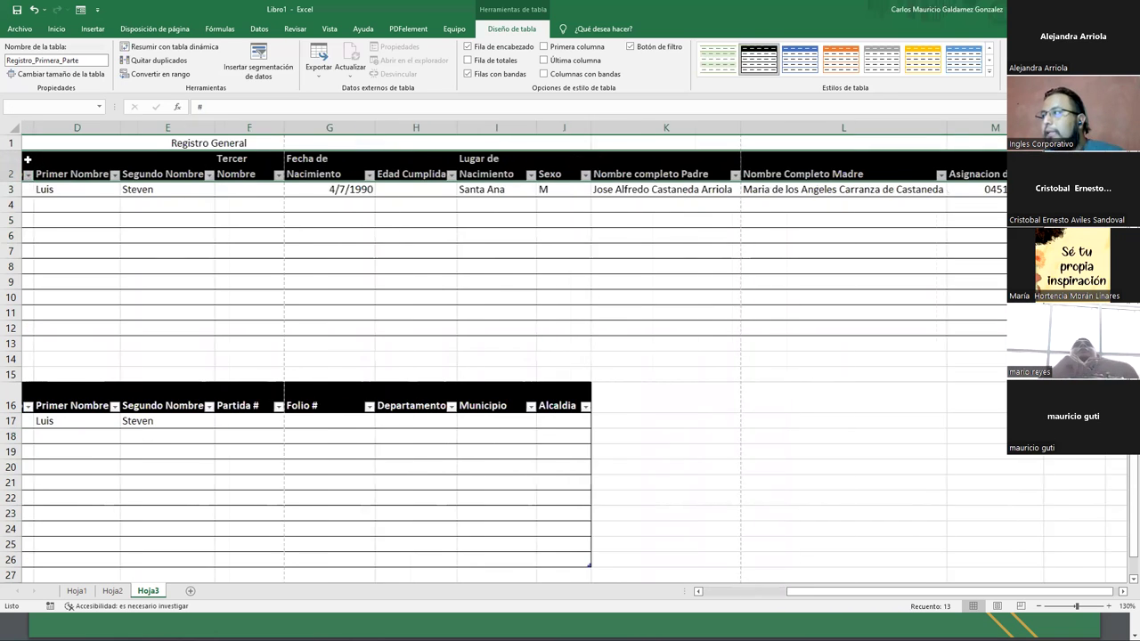
pyautogui.hotkey('shift', 'Down')
pyautogui.hotkey('shift', 'Down')
pyautogui.hotkey('shift', 'Down')
pyautogui.hotkey('shift', 'Down')
pyautogui.hotkey('shift', 'Down')
pyautogui.hotkey('shift', 'Down')
pyautogui.hotkey('shift', 'Down')
pyautogui.hotkey('shift', 'Down')
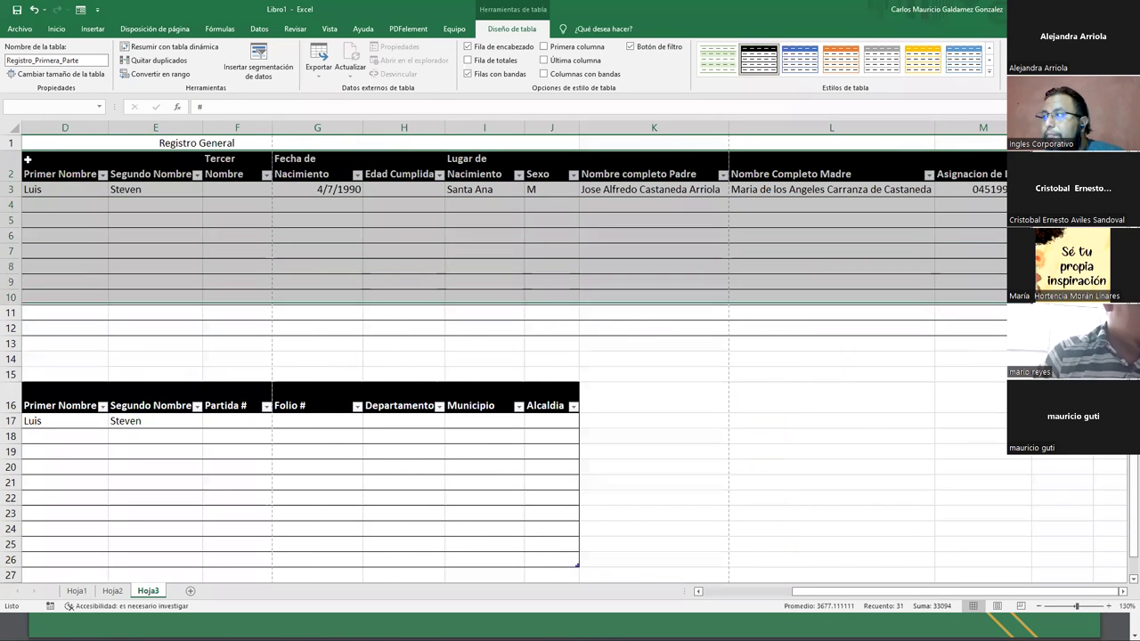
pyautogui.hotkey('shift', 'Down')
pyautogui.hotkey('shift', 'Down')
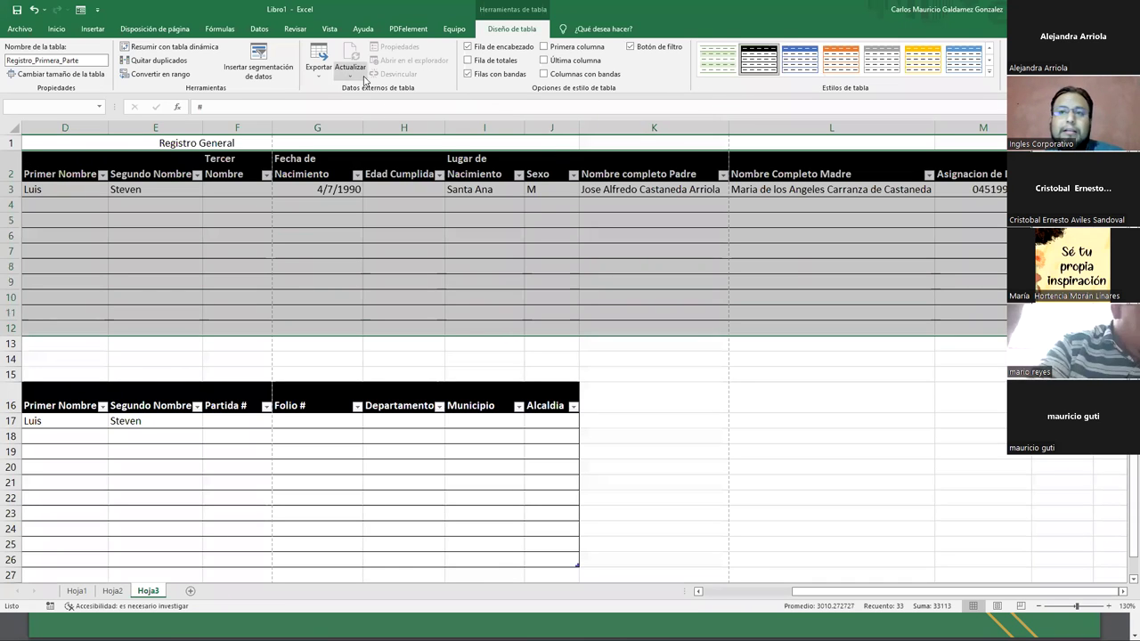
# Insert a Lugar de Nacimiento slicer for the upper table and drag it beside the lower table.
pyautogui.hscroll(-3, 714, 593)
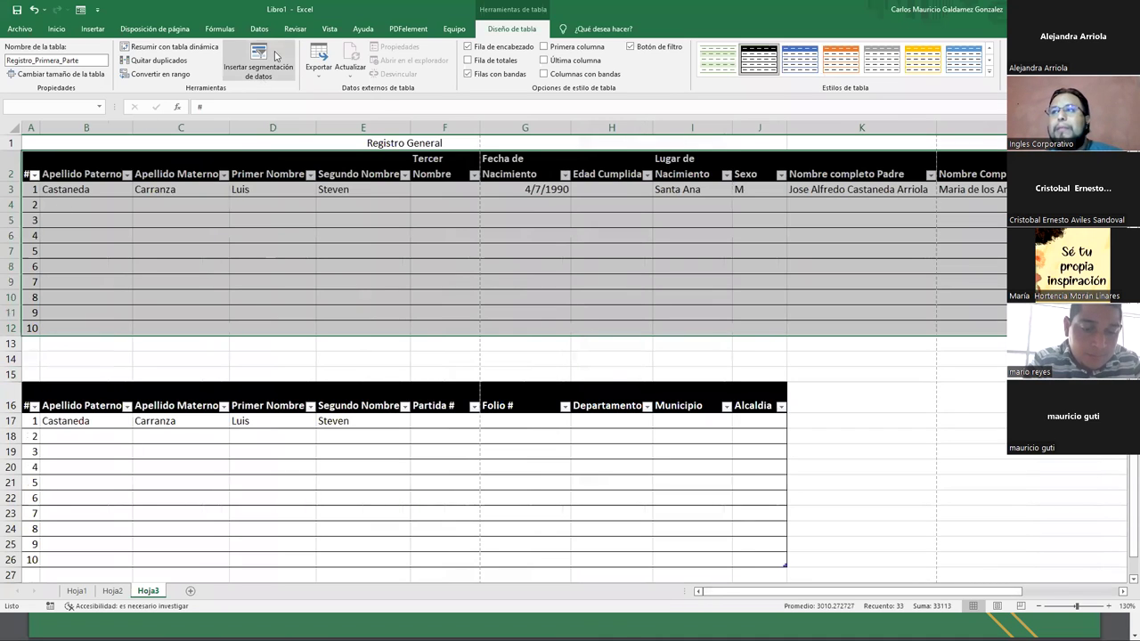
pyautogui.click(250, 71)
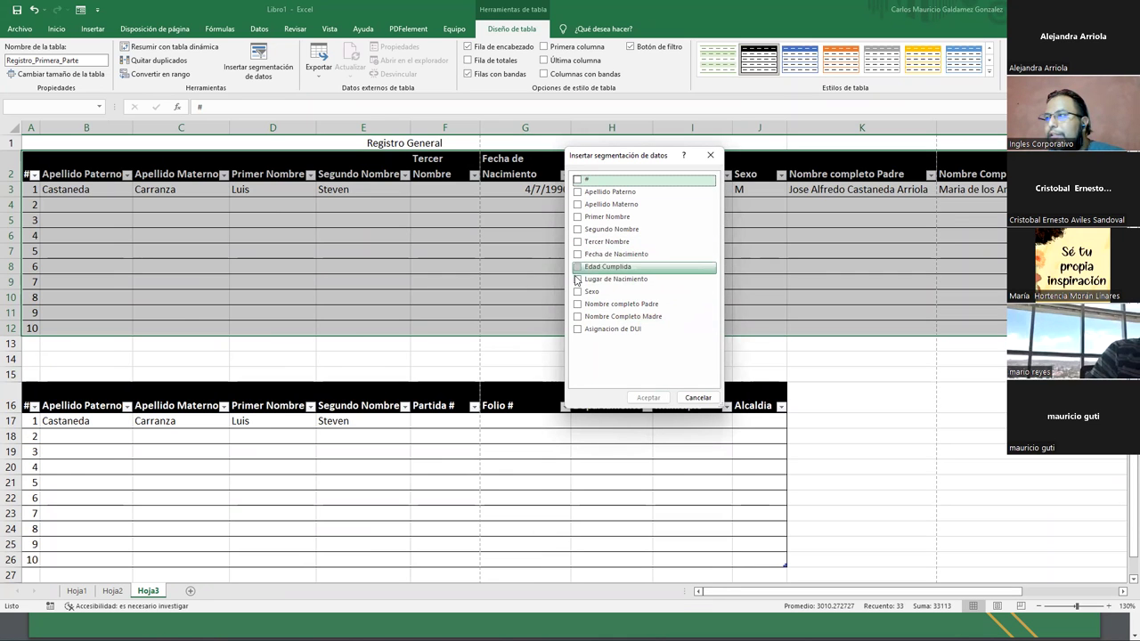
pyautogui.click(578, 279)
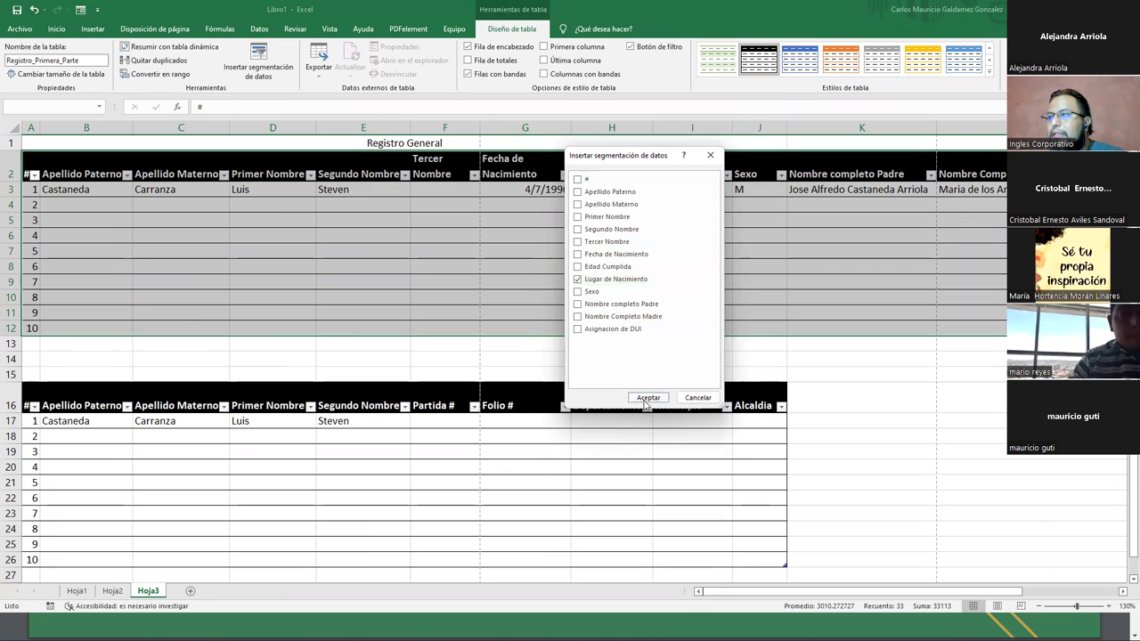
pyautogui.click(648, 397)
pyautogui.moveTo(561, 269); pyautogui.dragTo(867, 363)
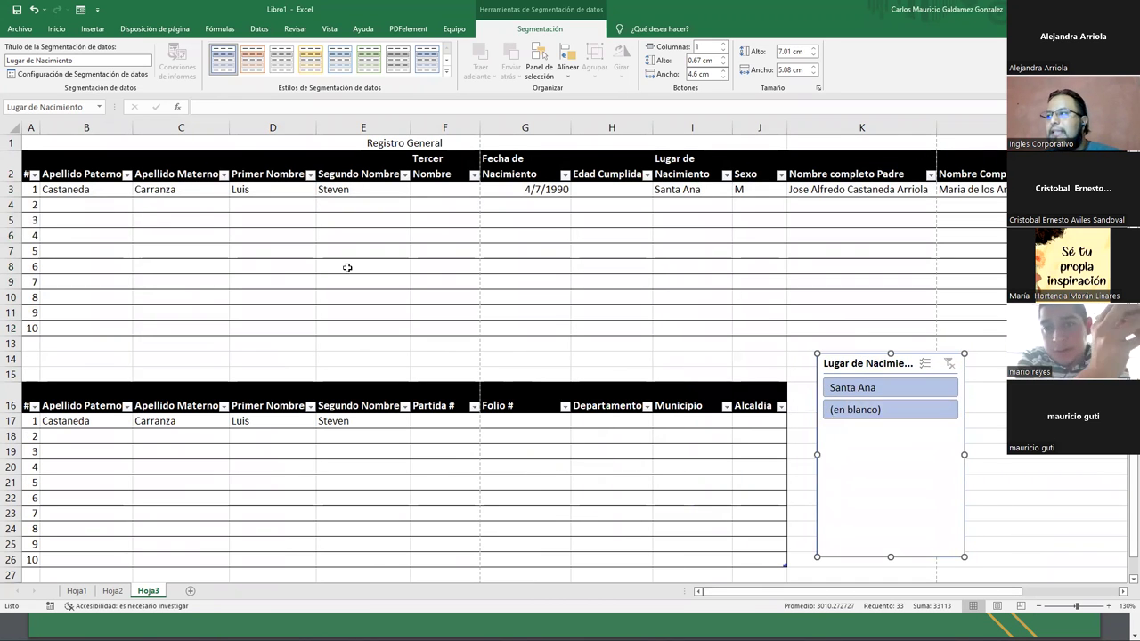
# Enter the second person's two surnames and first and second names in row 4.
pyautogui.click(105, 203)
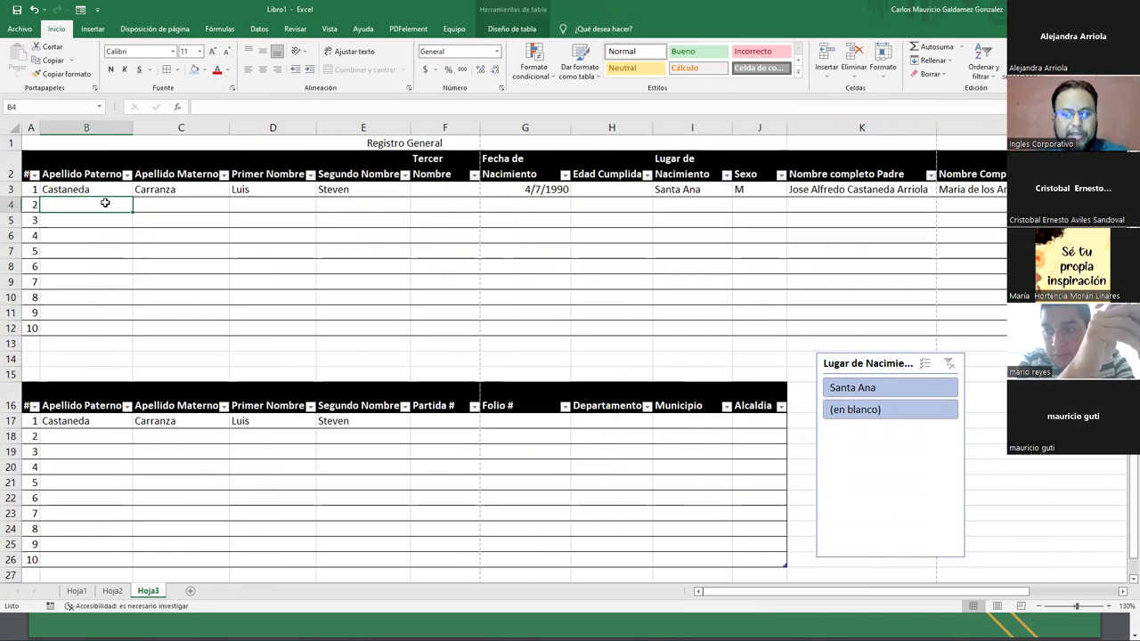
pyautogui.write('Galdamez')
pyautogui.press('Tab')
pyautogui.write('Gonzalez')
pyautogui.press('Tab')
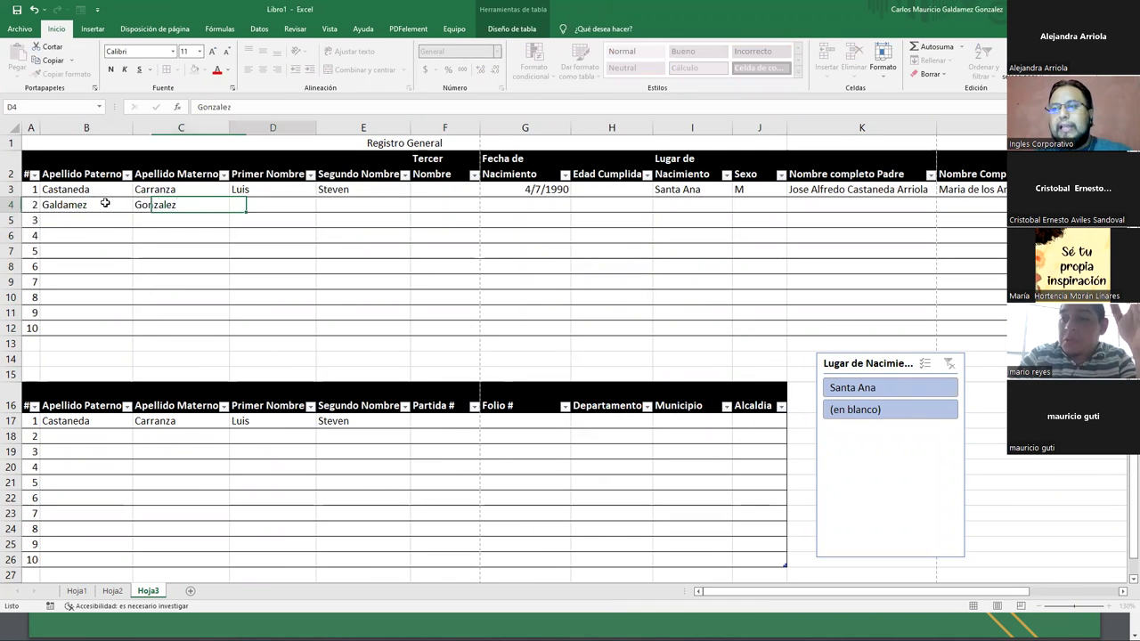
pyautogui.write('Carlos M')
pyautogui.press('F2')
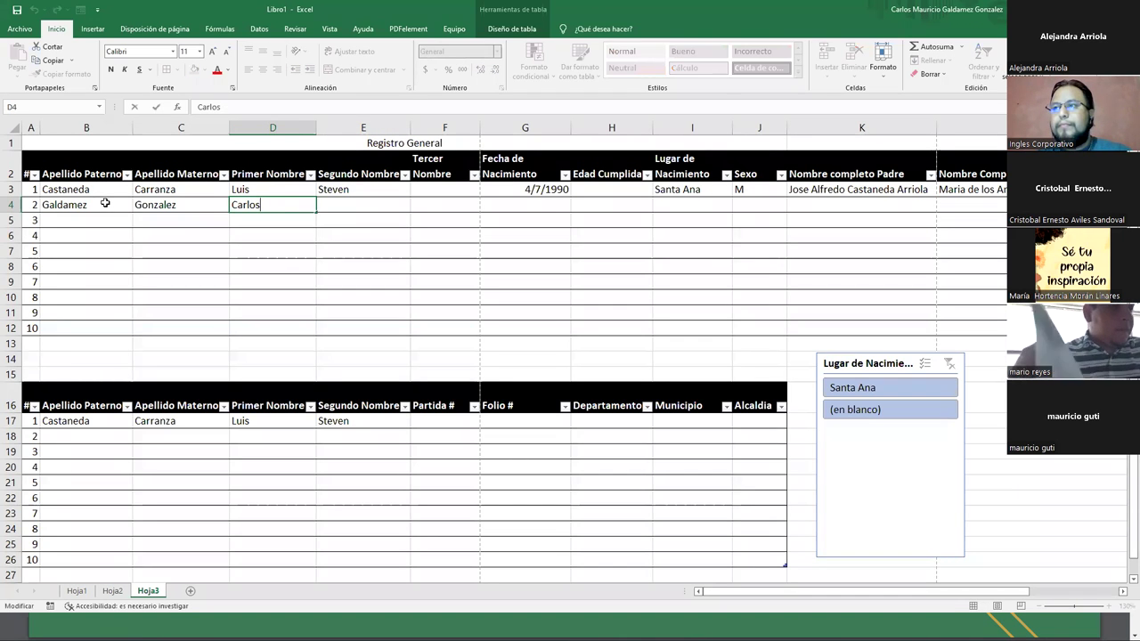
pyautogui.press('Tab')
pyautogui.write('Ma')
pyautogui.write('uricio')
pyautogui.press('Tab')
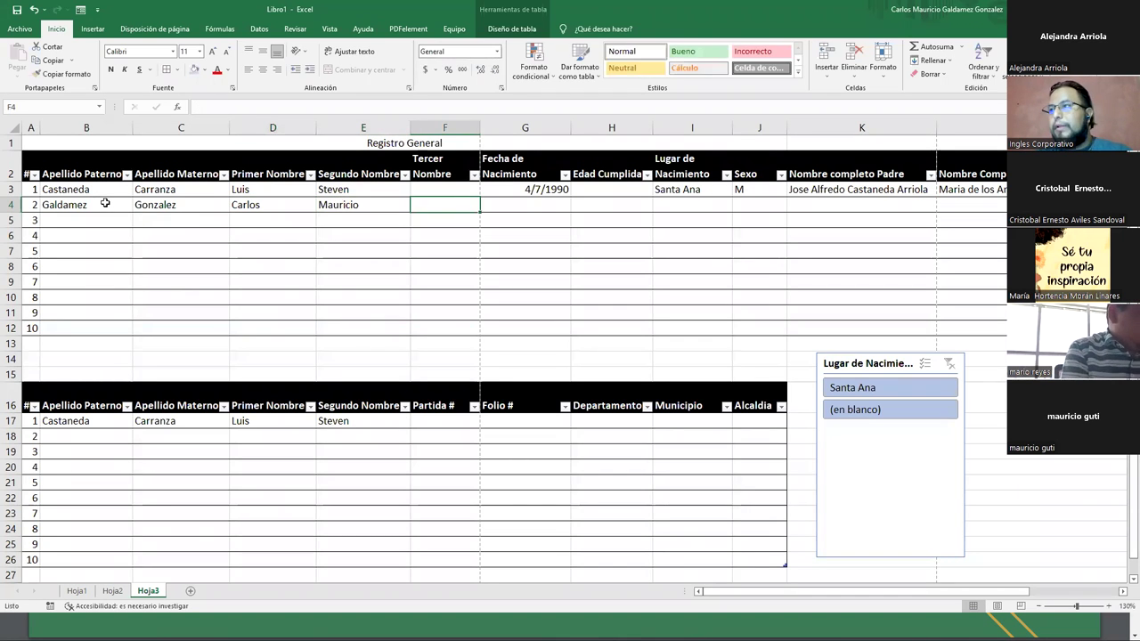
pyautogui.press('Tab')
# Give row 4 birth date 30/6/1984 and age 38, and set row 3's age to 32.
pyautogui.write('30/06/1984')
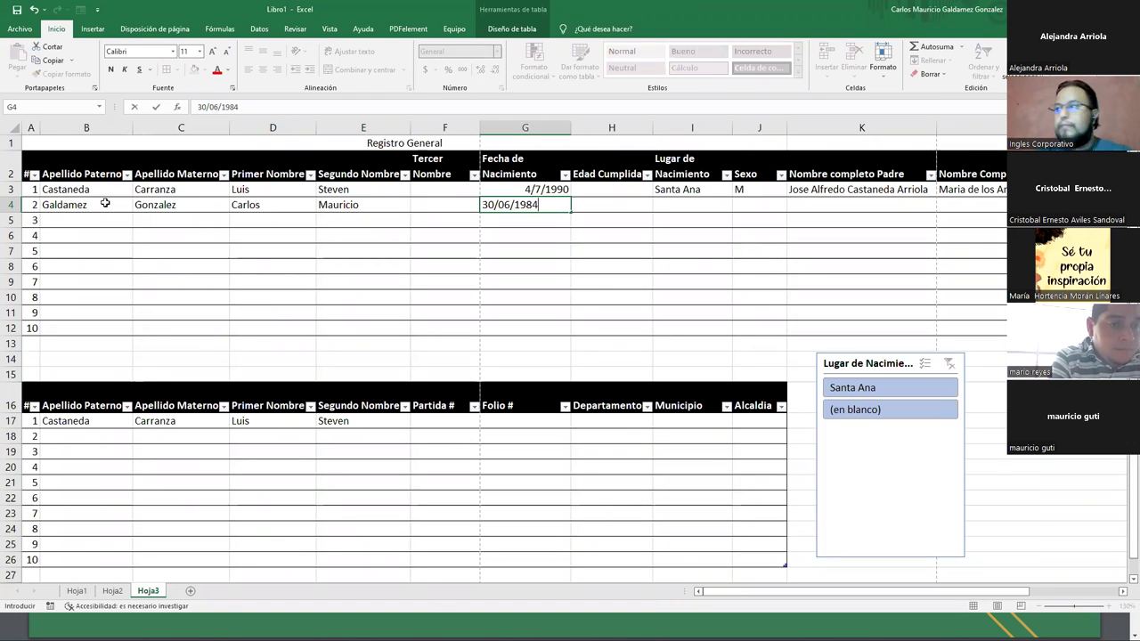
pyautogui.press('Tab')
pyautogui.write('38')
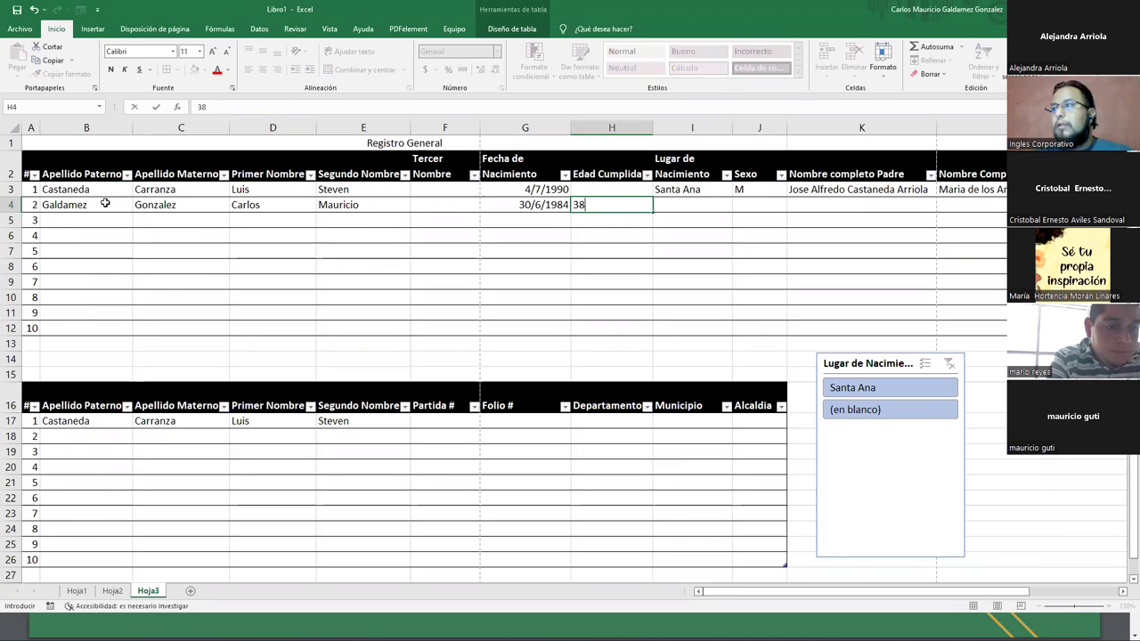
pyautogui.press('Tab')
pyautogui.press('Up')
pyautogui.press('Left')
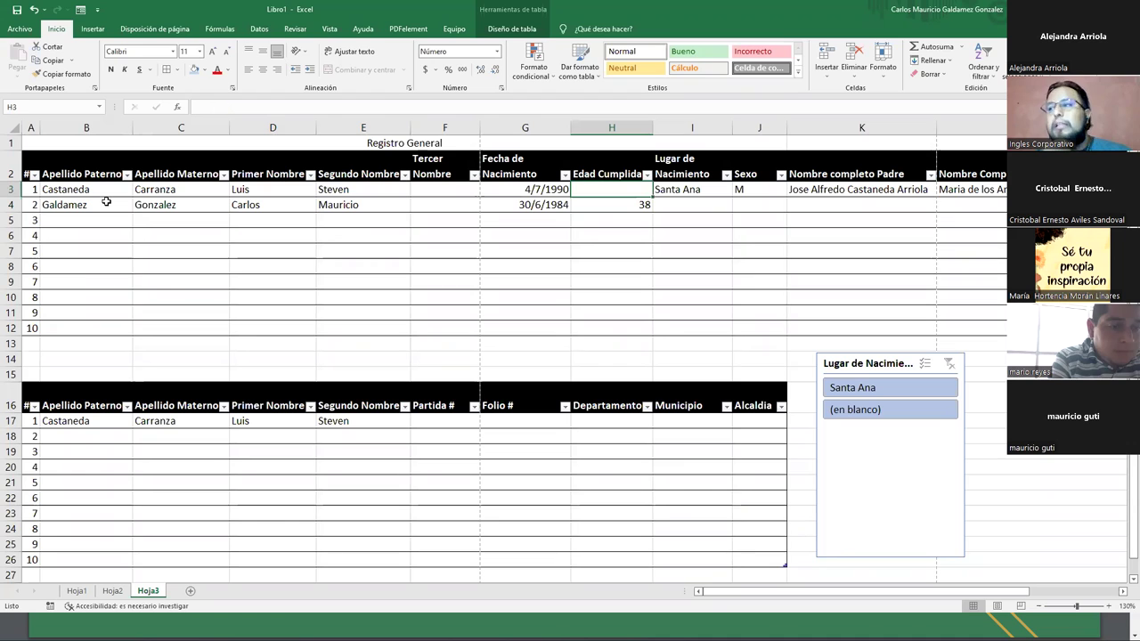
pyautogui.write('32')
pyautogui.press('Tab')
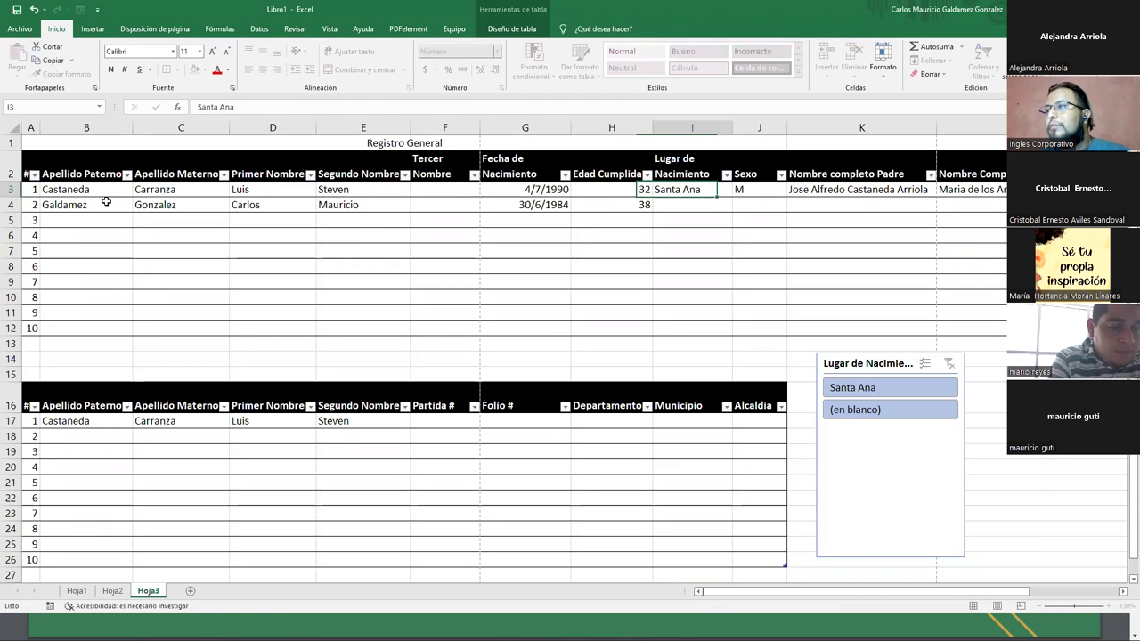
pyautogui.press('Down')
# Complete row 4 with birthplace Metapan, sex M, and the father's and mother's full names.
pyautogui.write('Santa Ana')
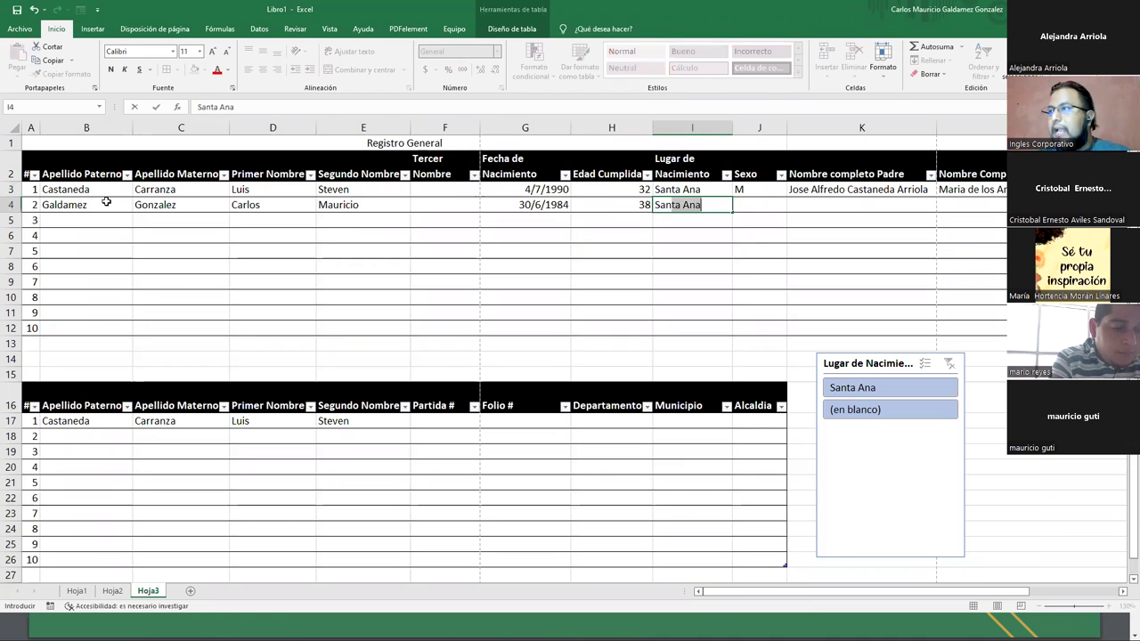
pyautogui.press('BackSpace')
pyautogui.press('BackSpace')
pyautogui.press('BackSpace')
pyautogui.write('¿¿')
pyautogui.press('BackSpace')
pyautogui.press('BackSpace')
pyautogui.press('BackSpace')
pyautogui.press('BackSpace')
pyautogui.press('BackSpace')
pyautogui.write('Metapan')
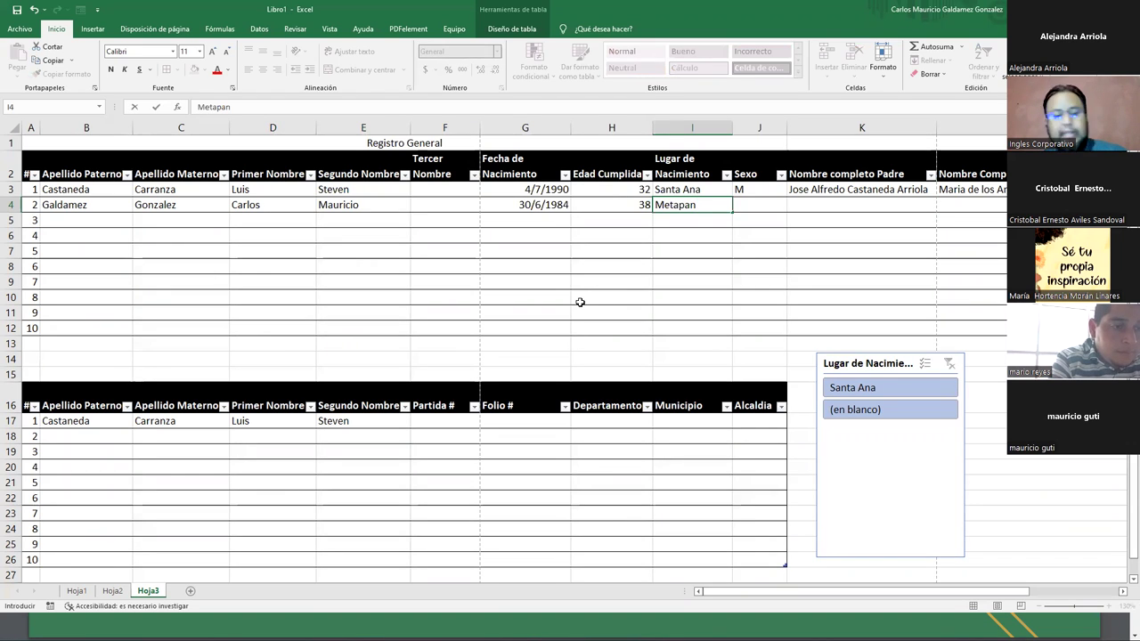
pyautogui.press('Tab')
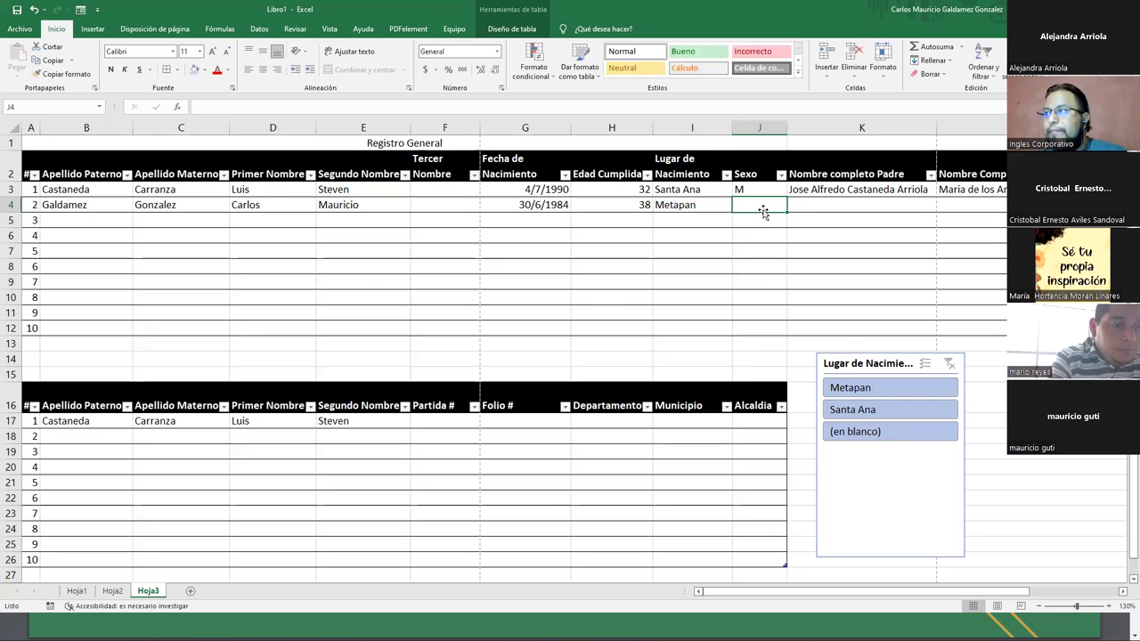
pyautogui.write('M')
pyautogui.press('Tab')
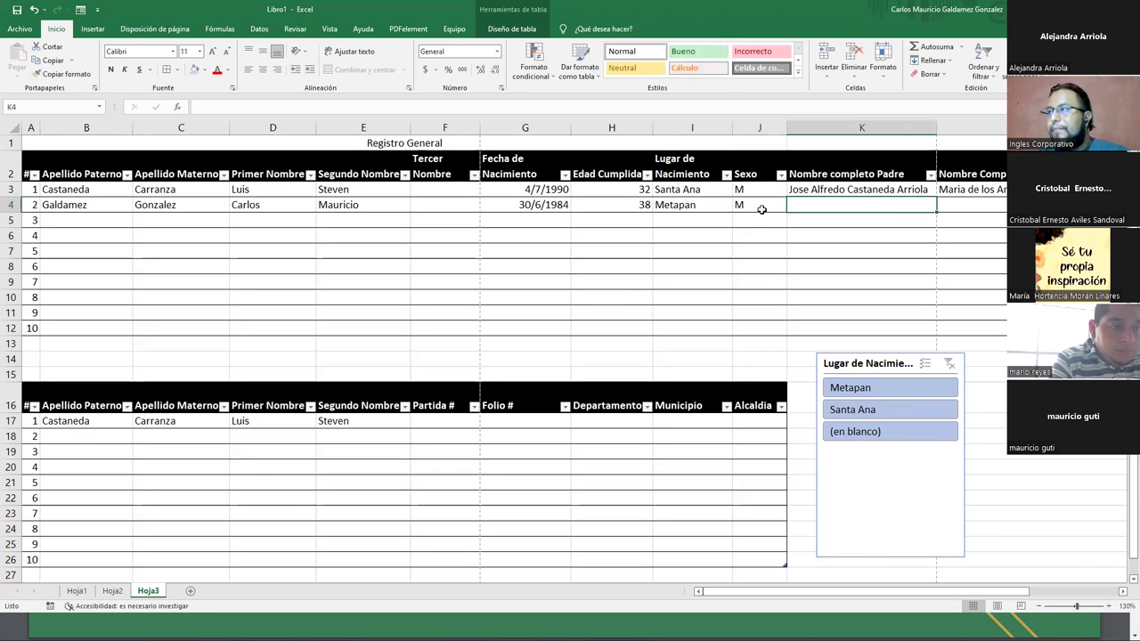
pyautogui.write('M')
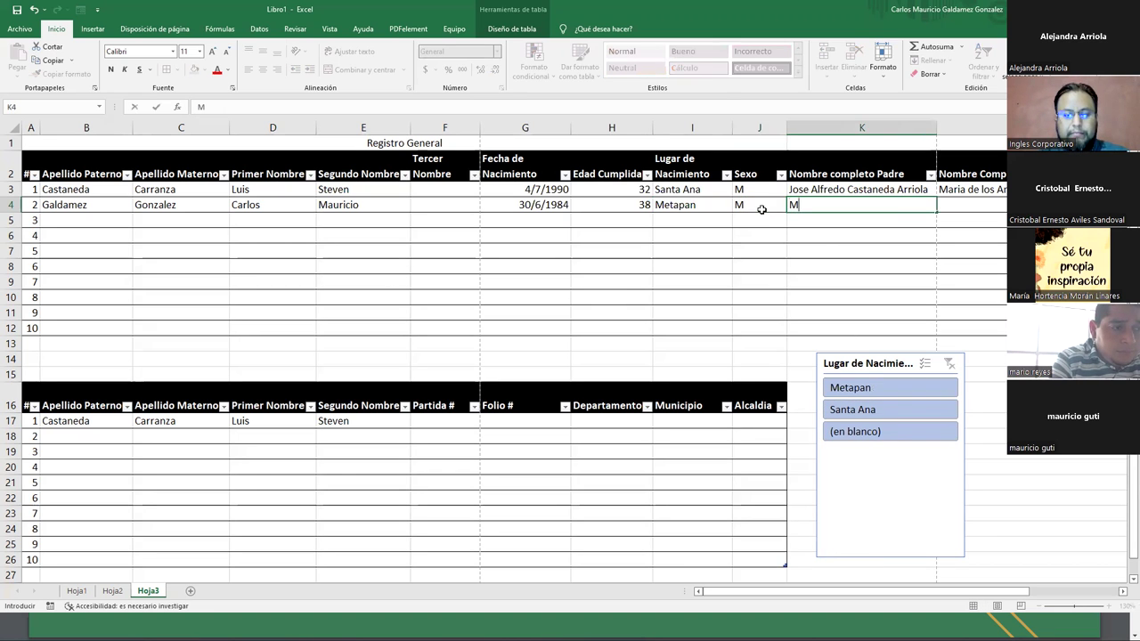
pyautogui.write('iguel Anfgel')
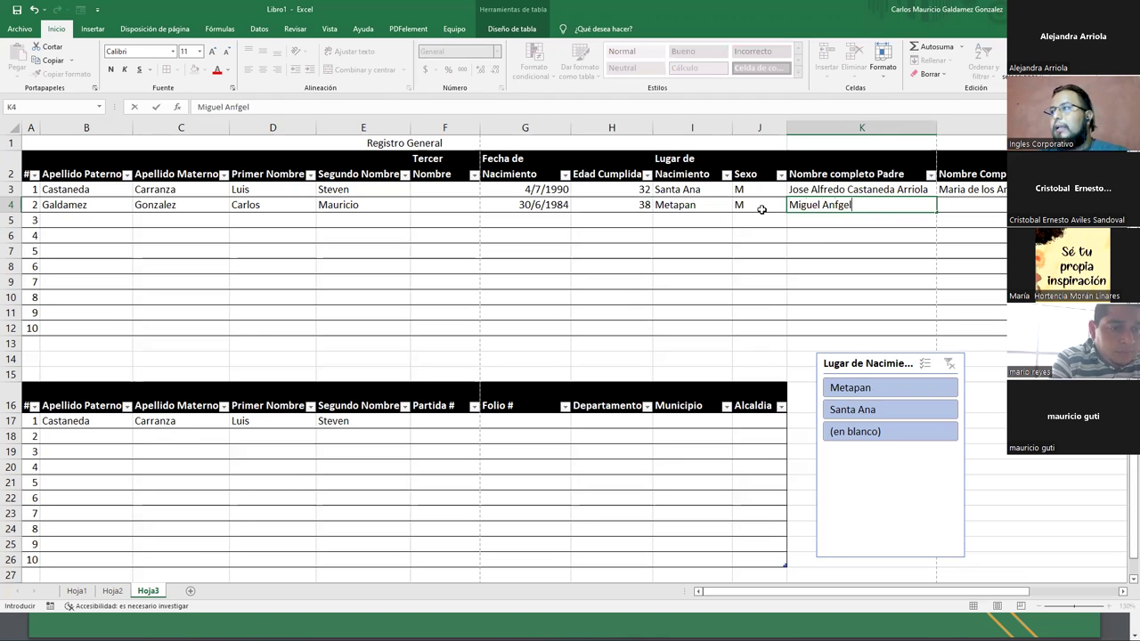
pyautogui.press('BackSpace')
pyautogui.press('BackSpace')
pyautogui.press('BackSpace')
pyautogui.press('BackSpace')
pyautogui.write('ge')
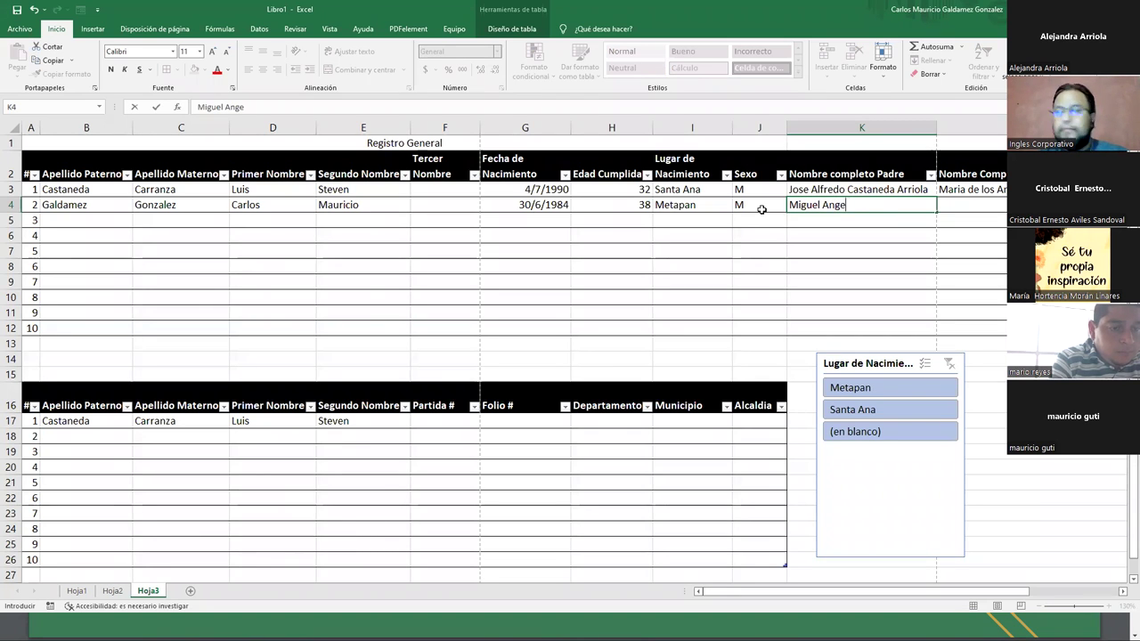
pyautogui.write('l Pal,')
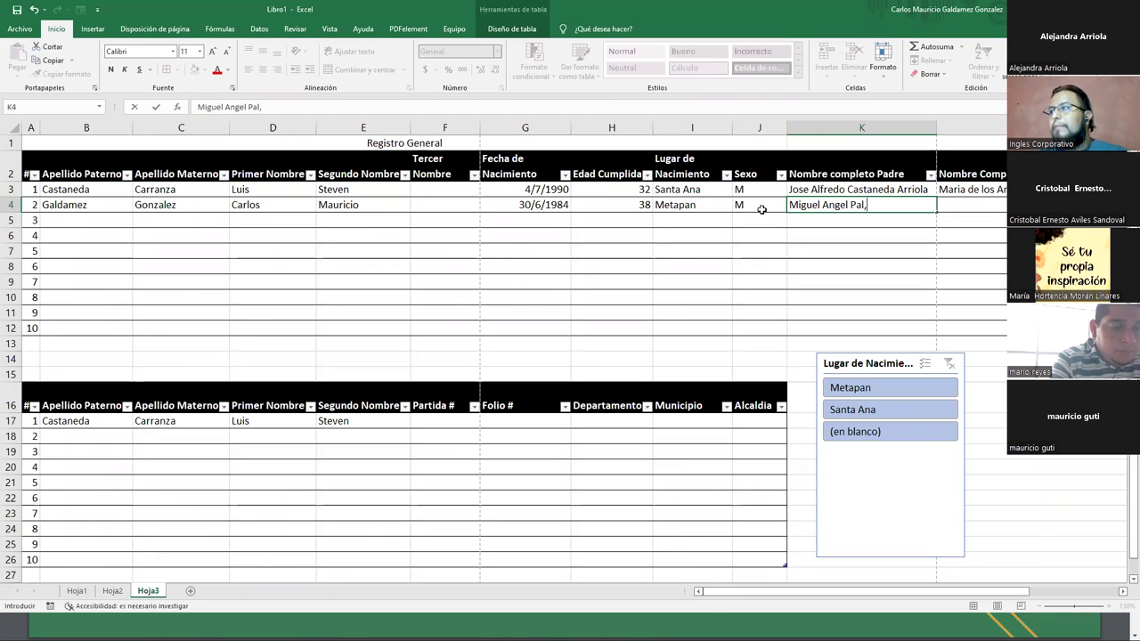
pyautogui.press('BackSpace')
pyautogui.write('ma')
pyautogui.press('Tab')
pyautogui.write('Ma')
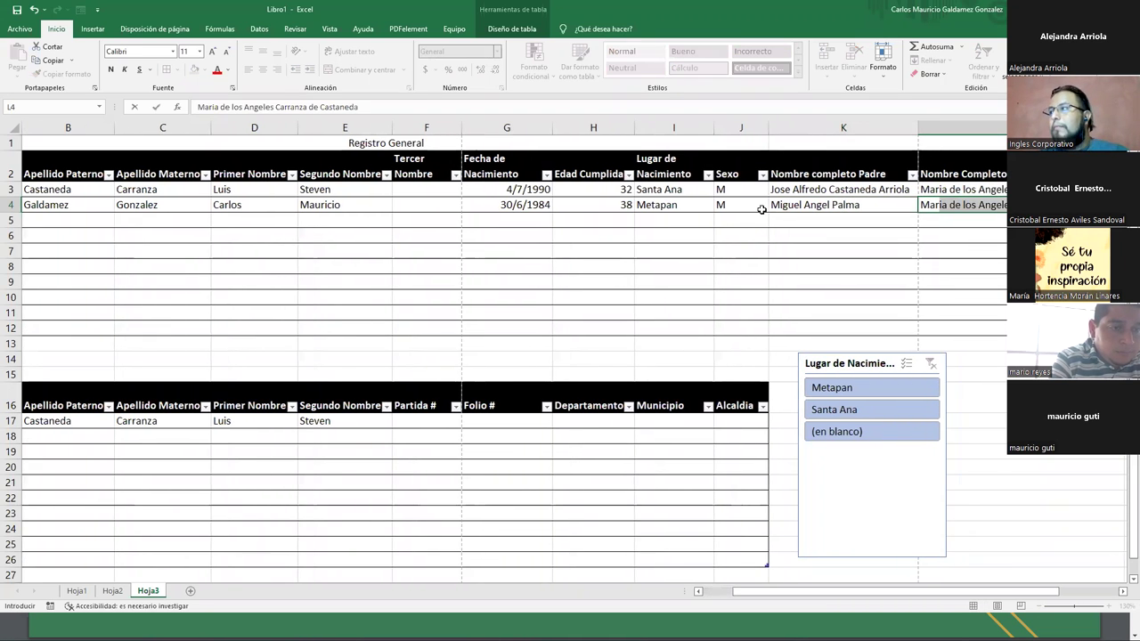
pyautogui.write('ria Isab')
pyautogui.write('el Gonzalez')
pyautogui.press('Return')
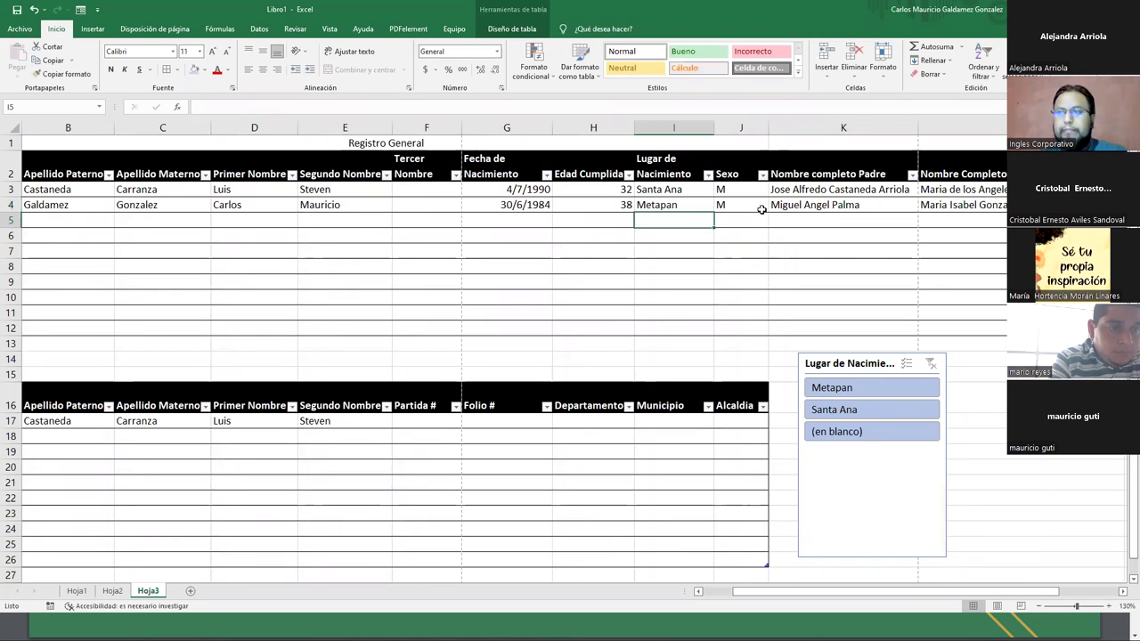
pyautogui.press('Left')
pyautogui.press('Left')
pyautogui.press('Left')
pyautogui.press('Left')
pyautogui.press('Left')
pyautogui.press('Left')
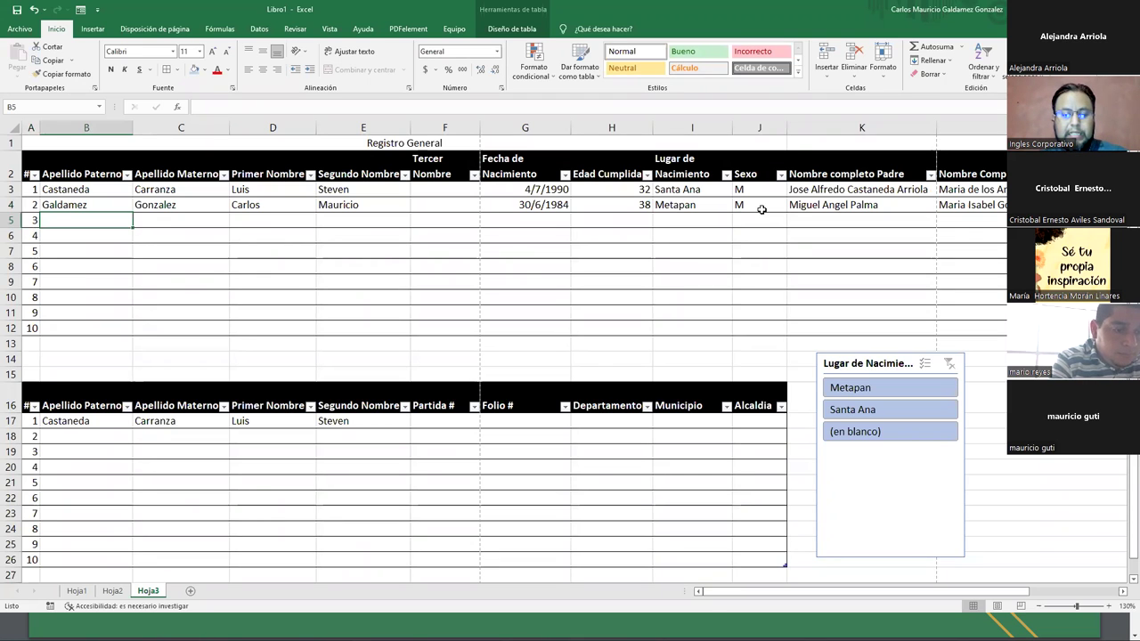
# Enter the third person's two surnames and first and second names in row 5.
pyautogui.write('Moreno')
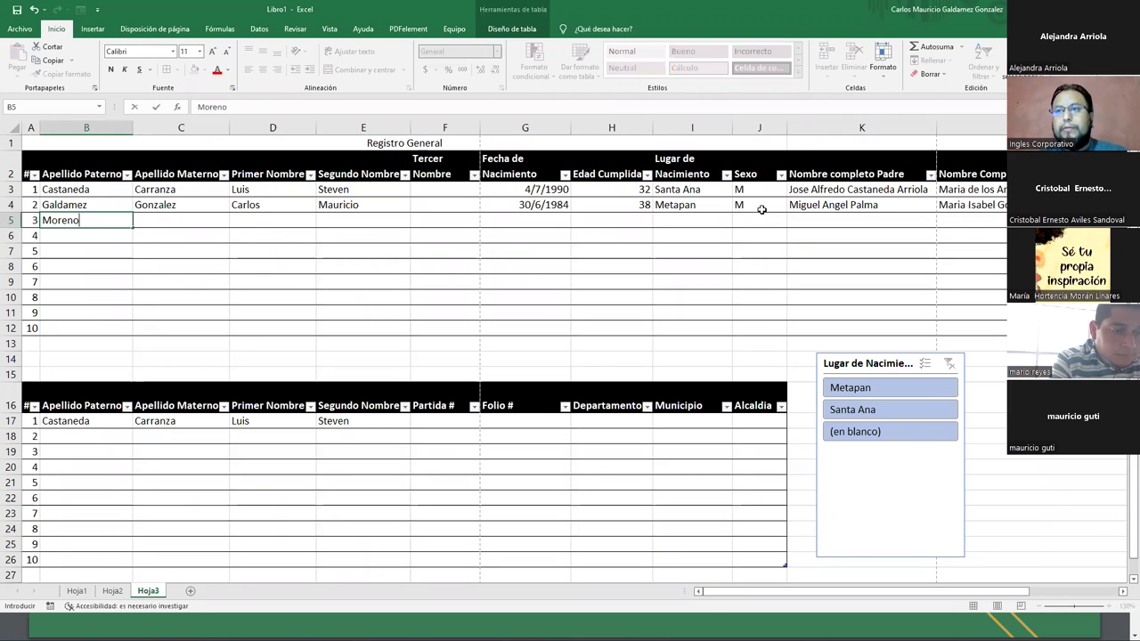
pyautogui.press('Tab')
pyautogui.write('Castaneda')
pyautogui.press('Tab')
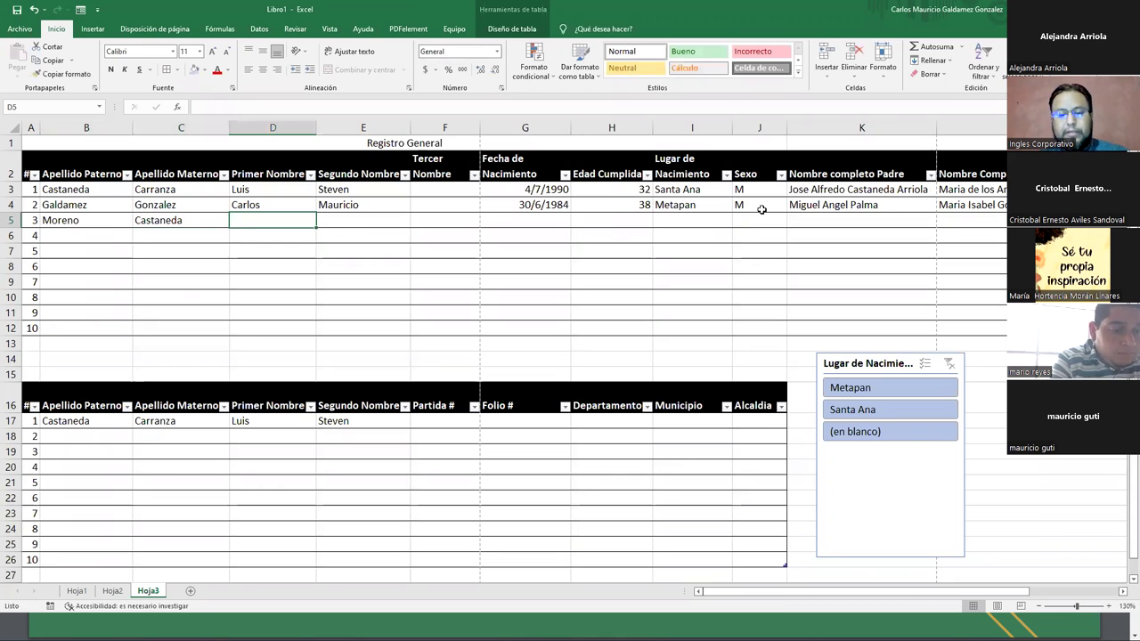
pyautogui.write('Er')
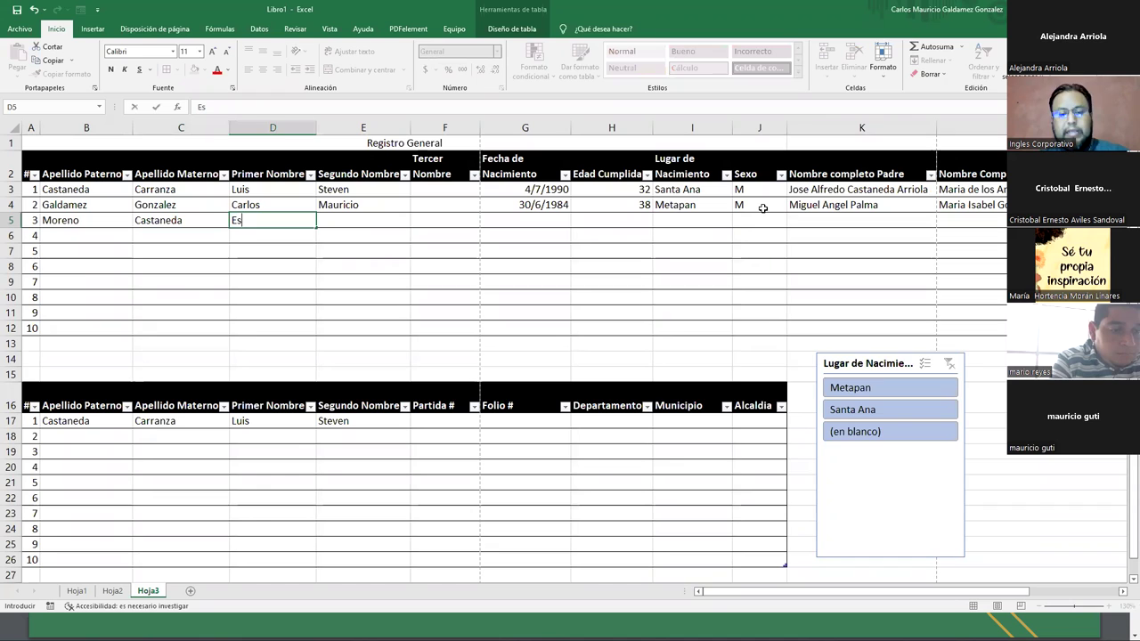
pyautogui.write('nestina ')
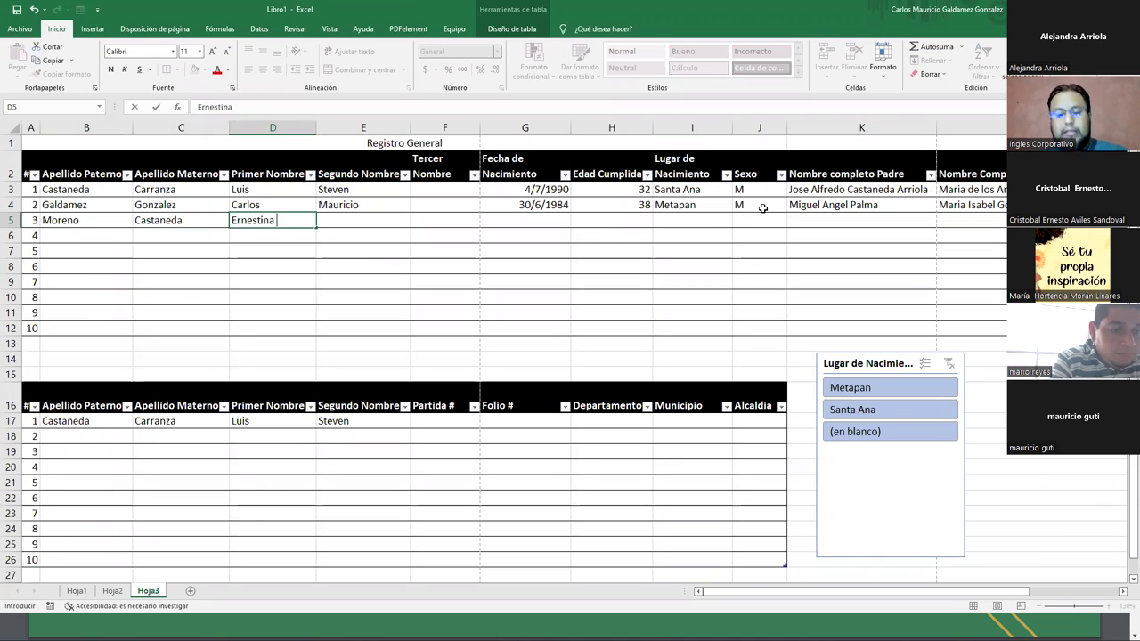
pyautogui.write('Del C')
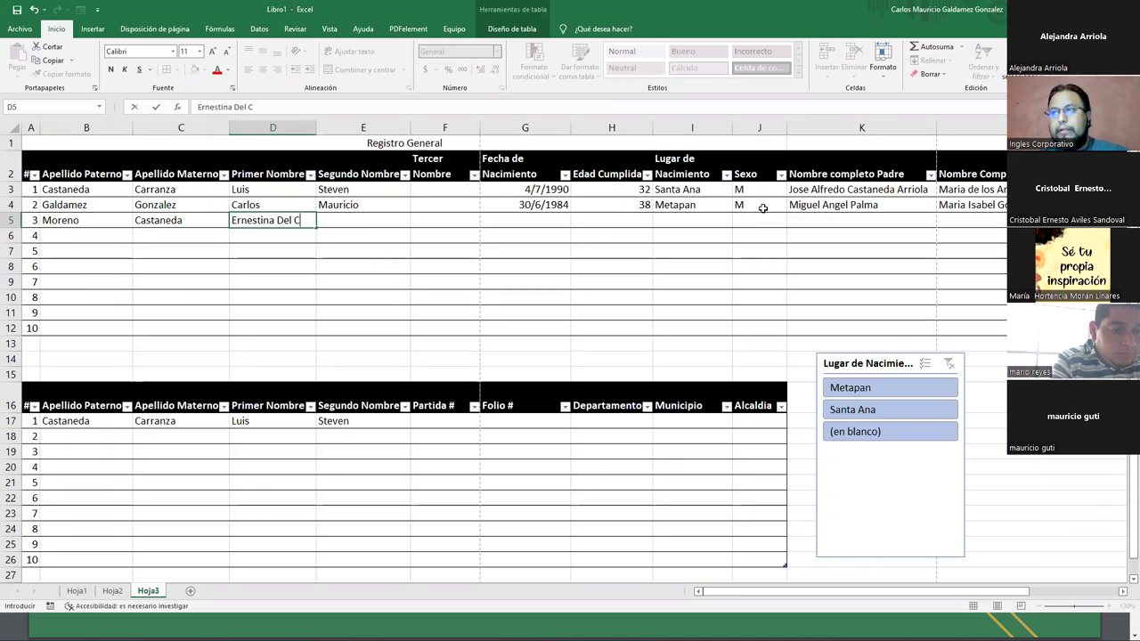
pyautogui.press('BackSpace')
pyautogui.press('BackSpace')
pyautogui.press('BackSpace')
pyautogui.press('Tab')
pyautogui.write('Del Carmen')
pyautogui.press('Tab')
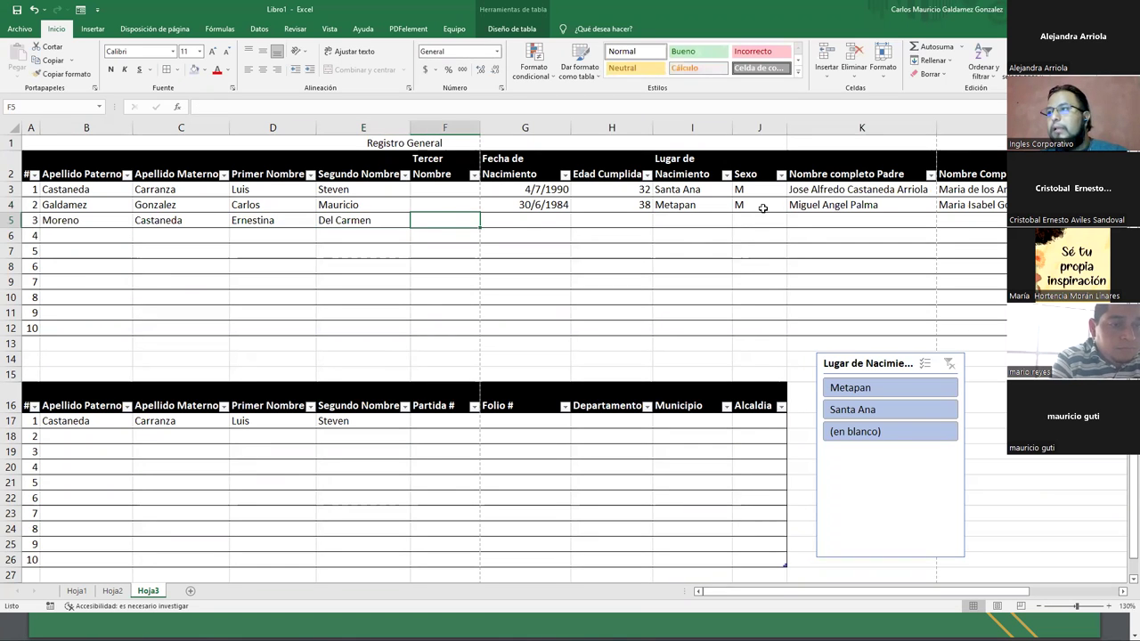
pyautogui.press('Tab')
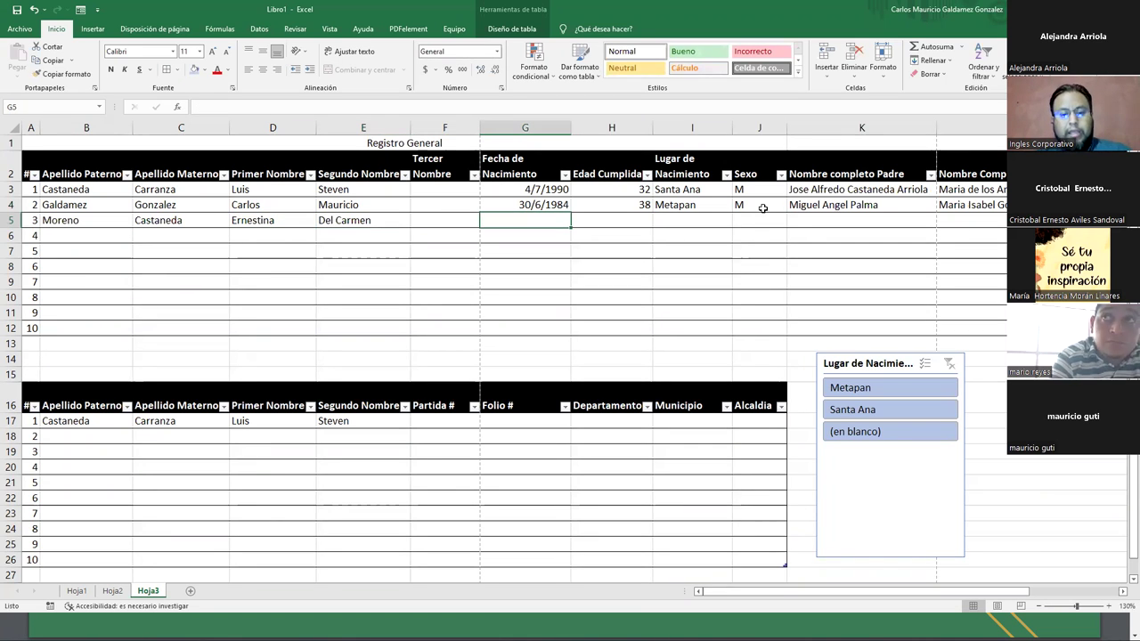
# Complete row 5: born 30/7/1989, age 33, Santa Ana, sex F, plus both parents' names.
pyautogui.write('30/7/1989')
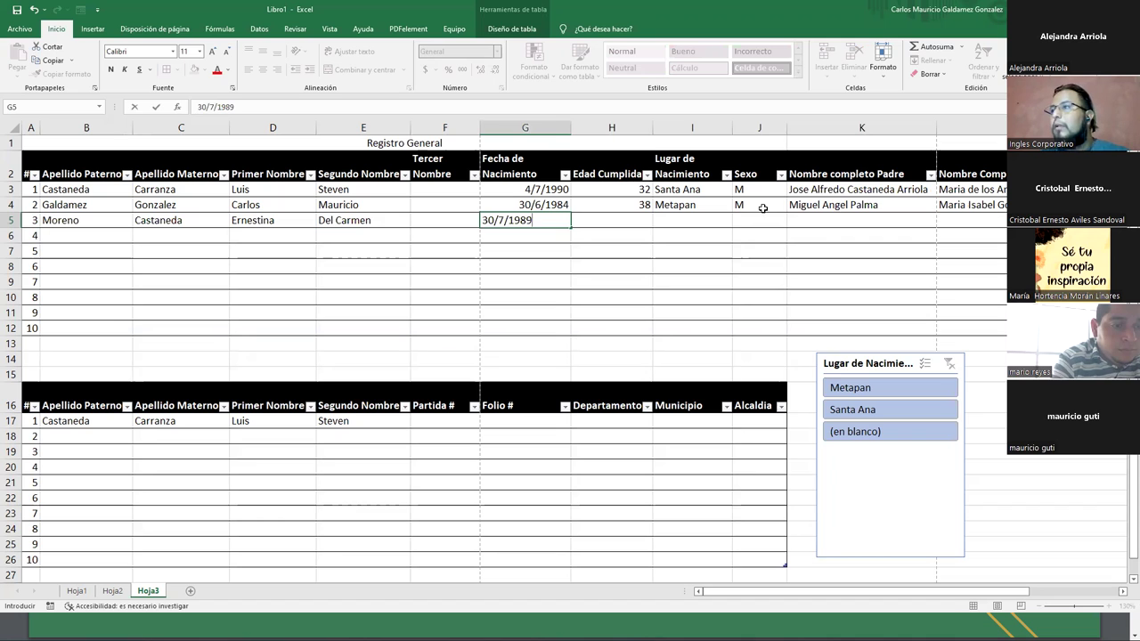
pyautogui.press('Tab')
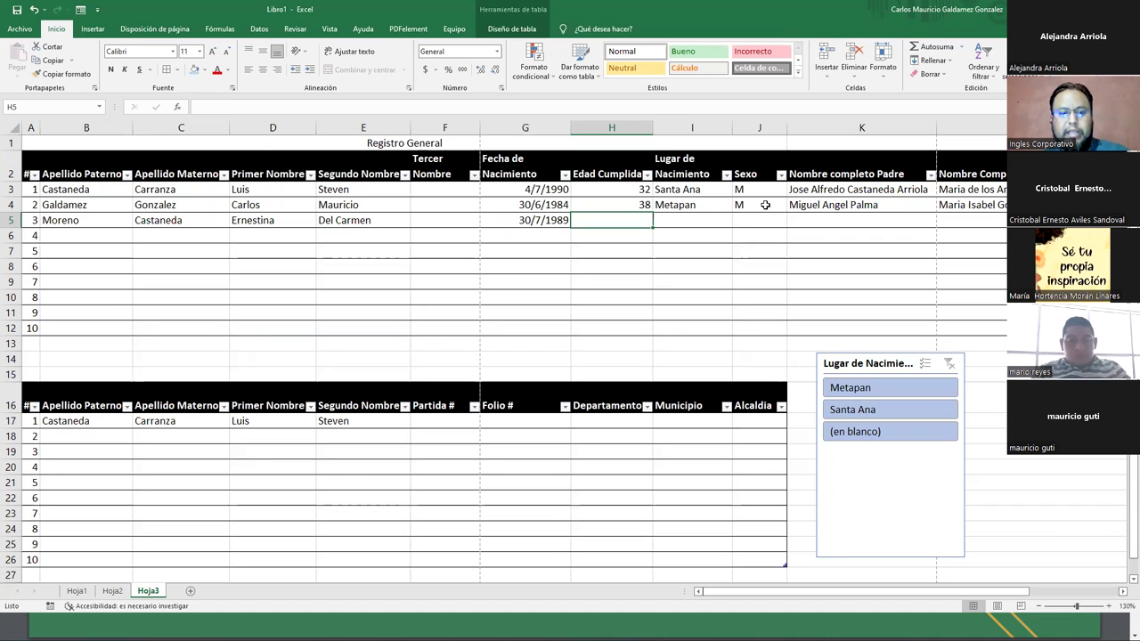
pyautogui.write('33')
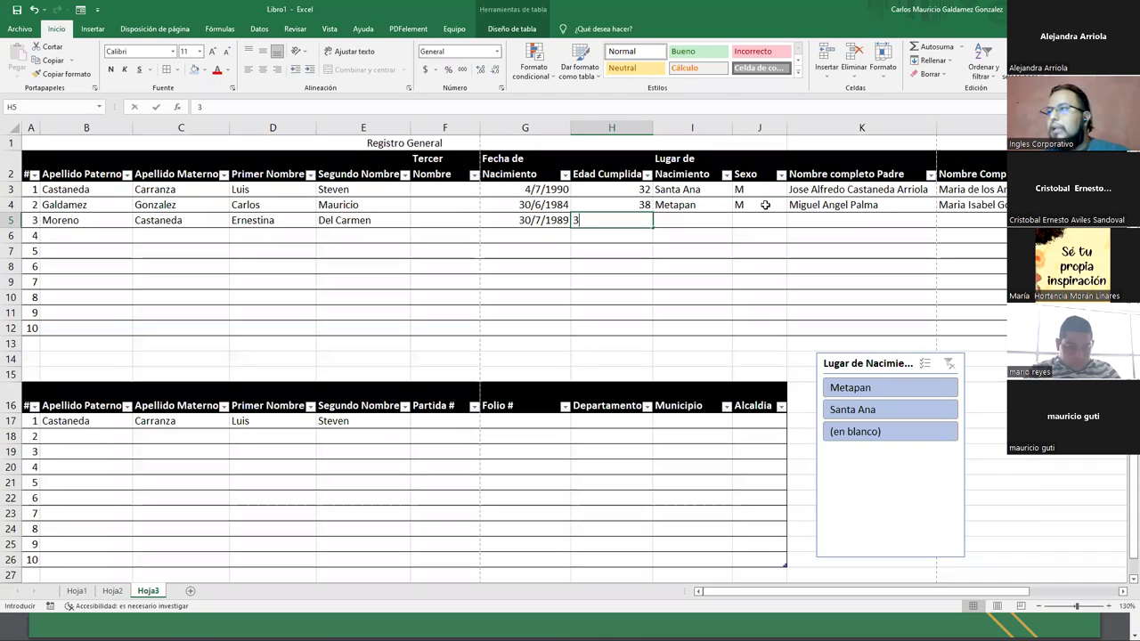
pyautogui.press('Tab')
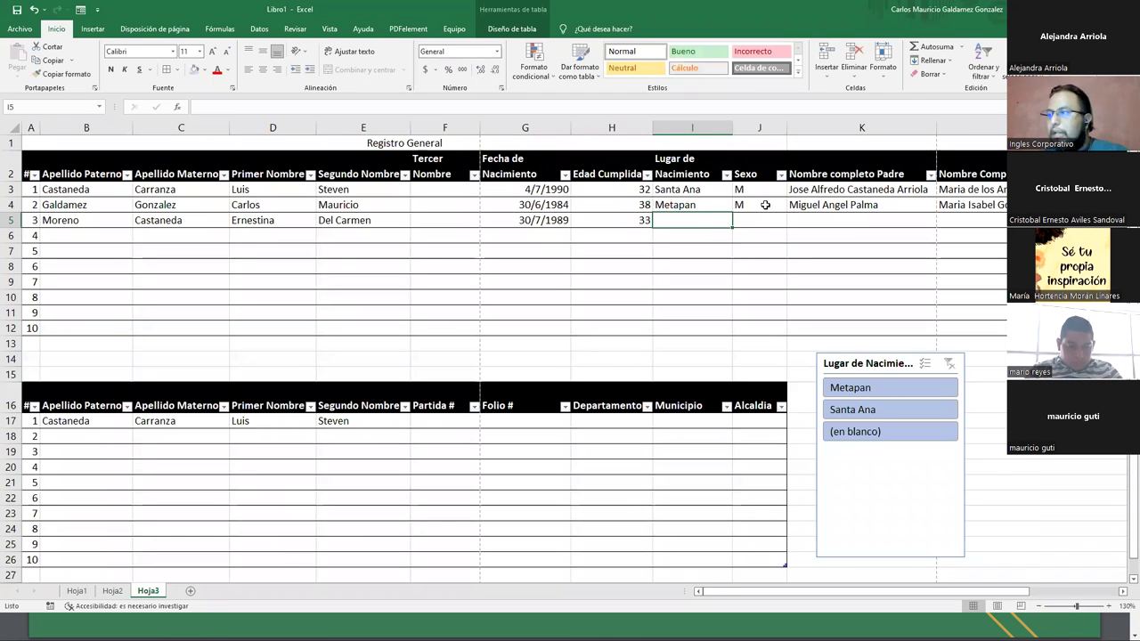
pyautogui.write('Santa Ana')
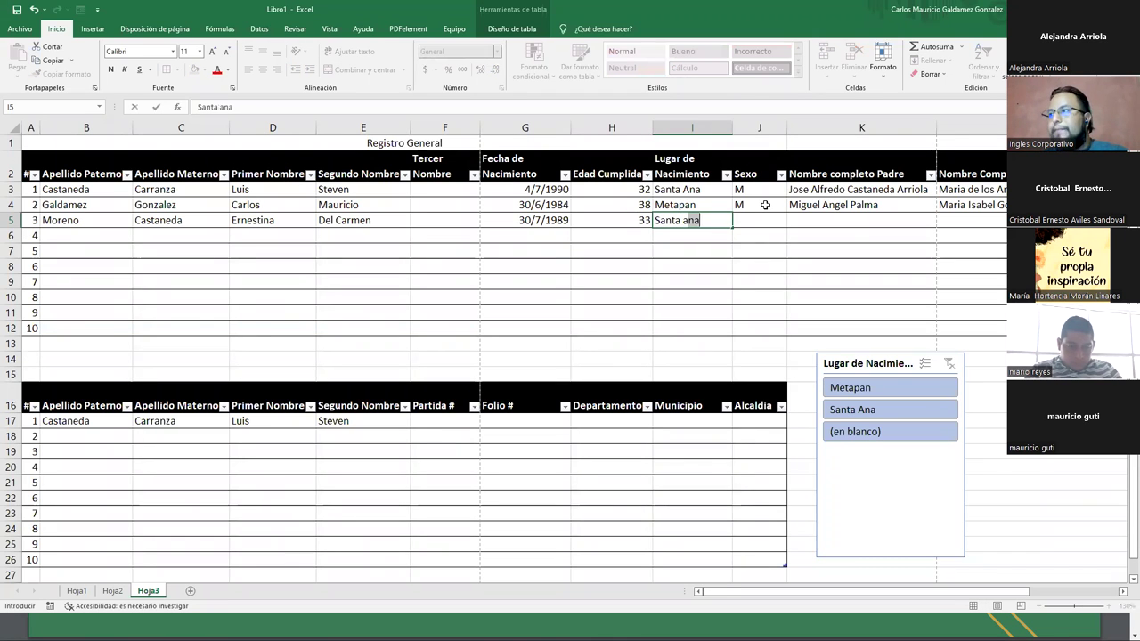
pyautogui.press('Tab')
pyautogui.write('F')
pyautogui.press('Tab')
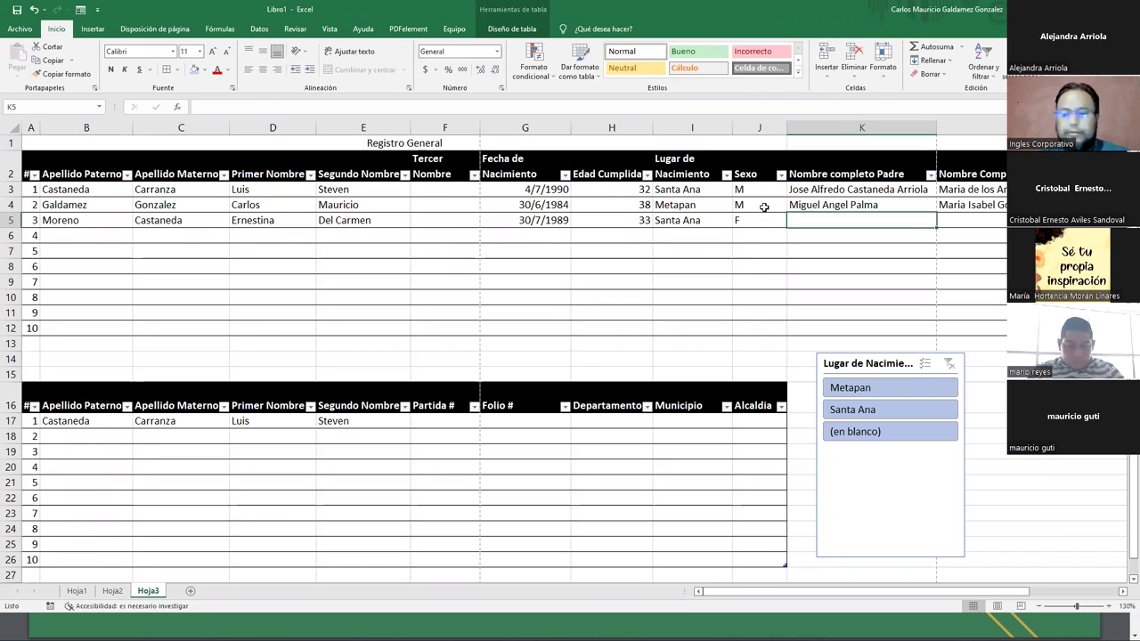
pyautogui.write('Jose Mario Moreno')
pyautogui.press('Tab')
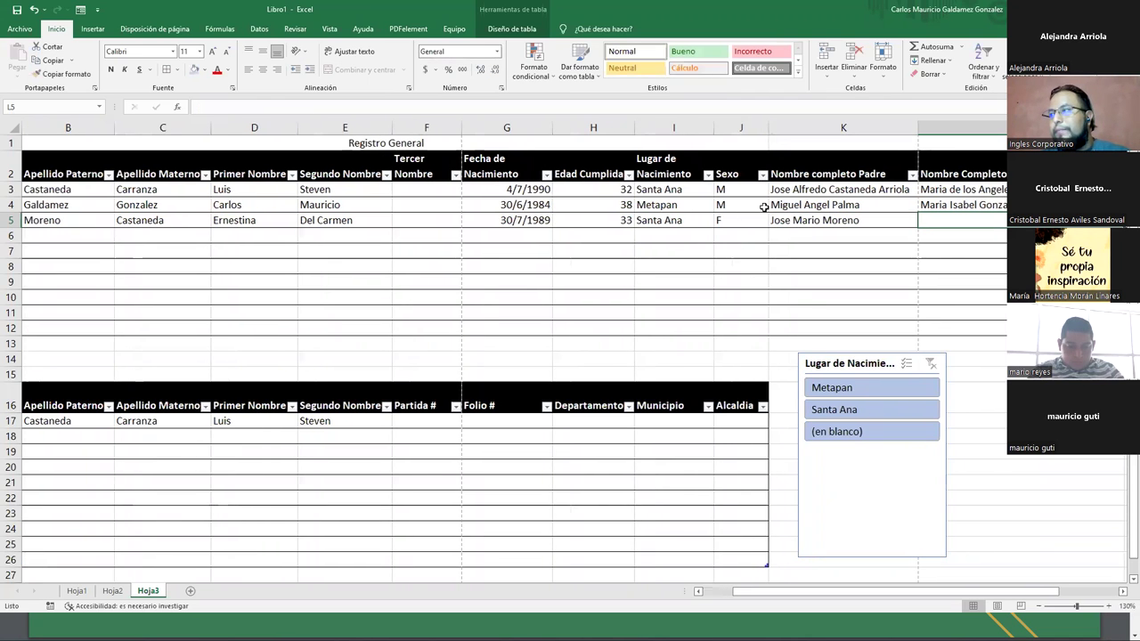
pyautogui.write('Luisa')
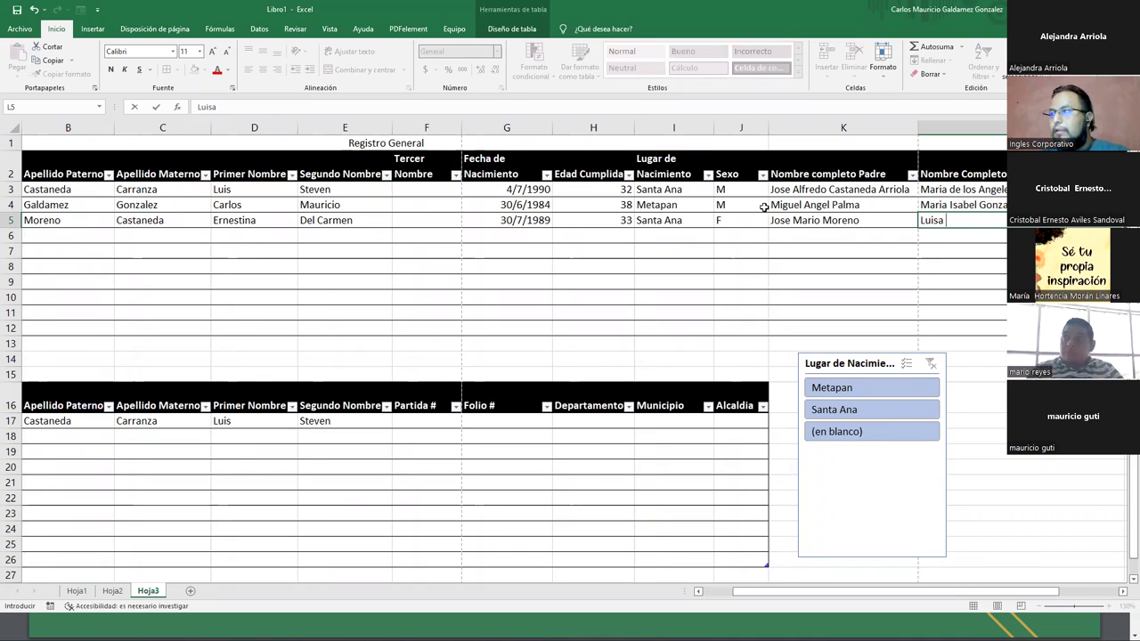
pyautogui.write(' Florencia ')
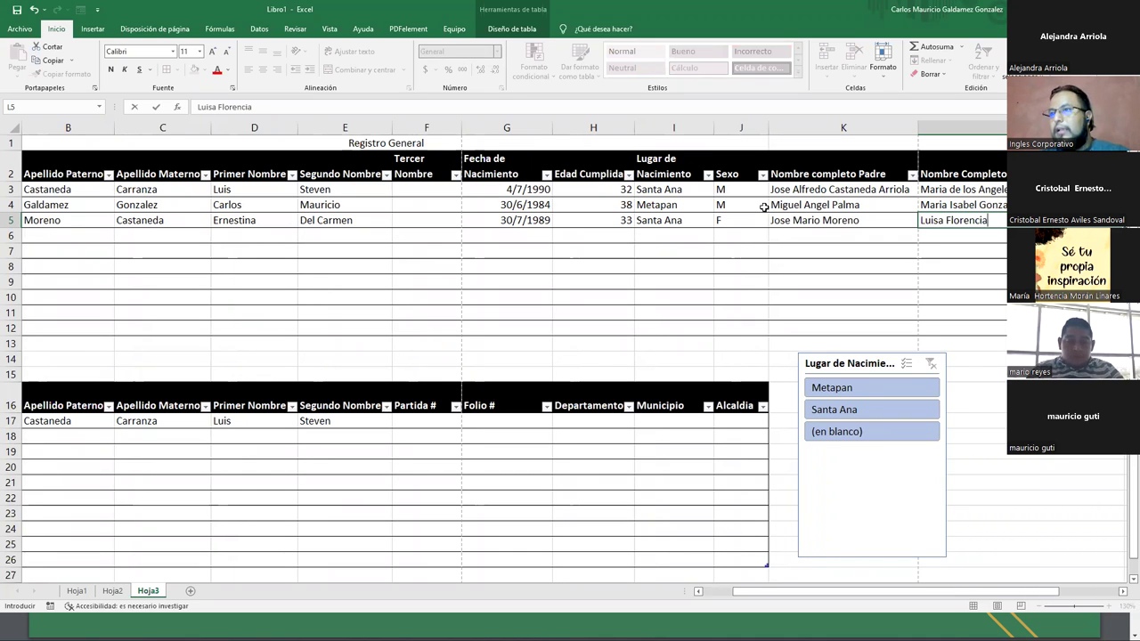
pyautogui.write('Castaneda')
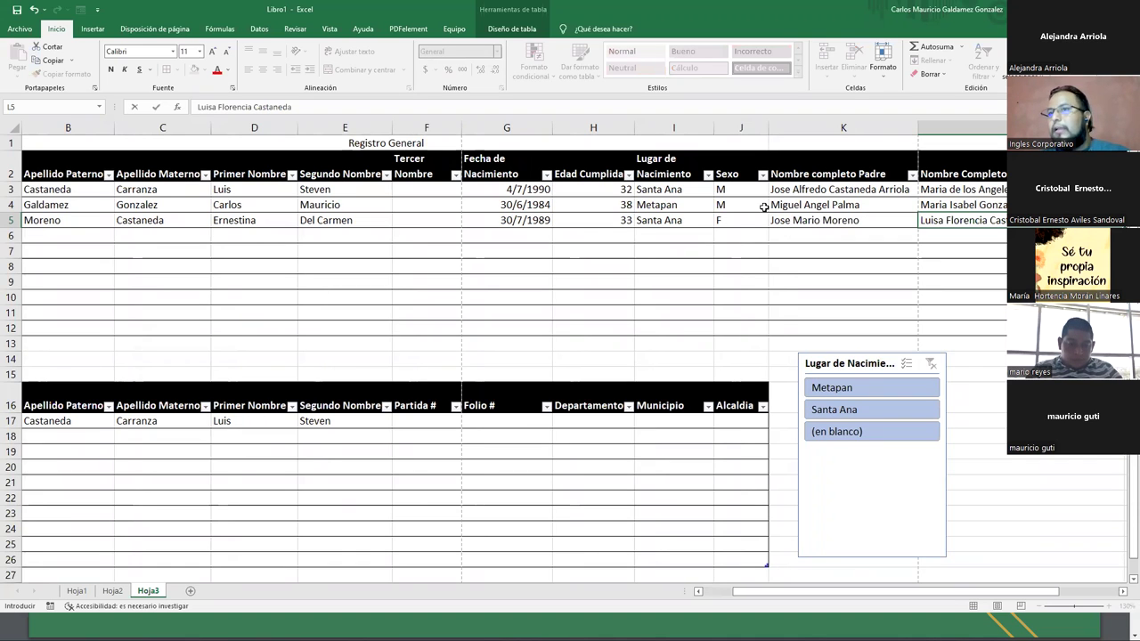
pyautogui.press('Return')
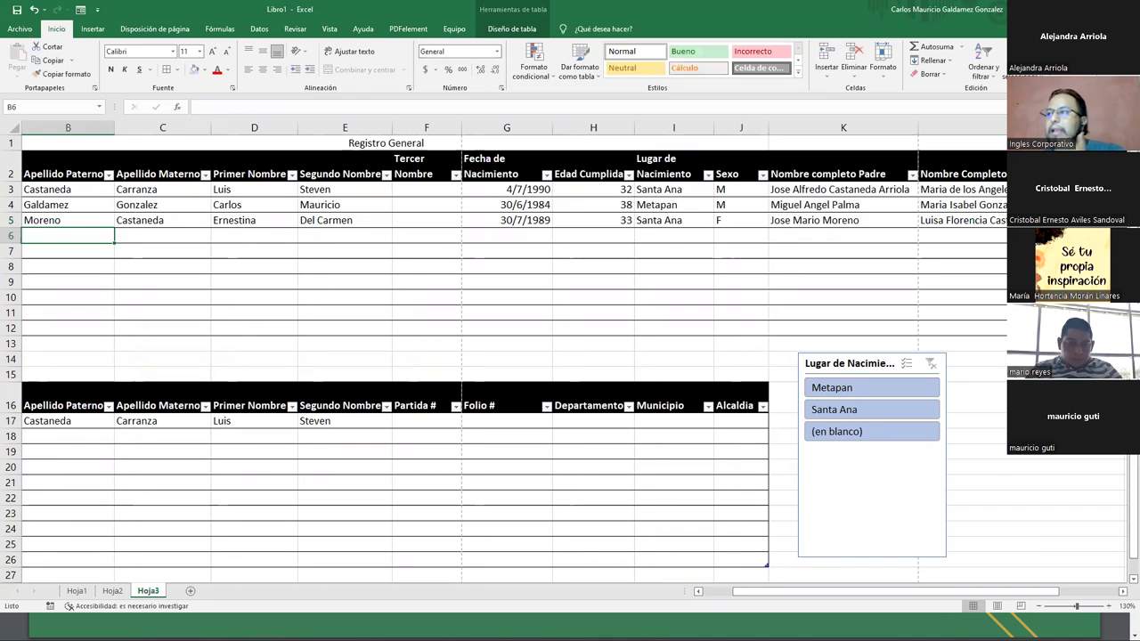
# Filter by Santa Ana, Metapan and blank birthplaces with the slicer, clear it, then delete it.
pyautogui.click(836, 411)
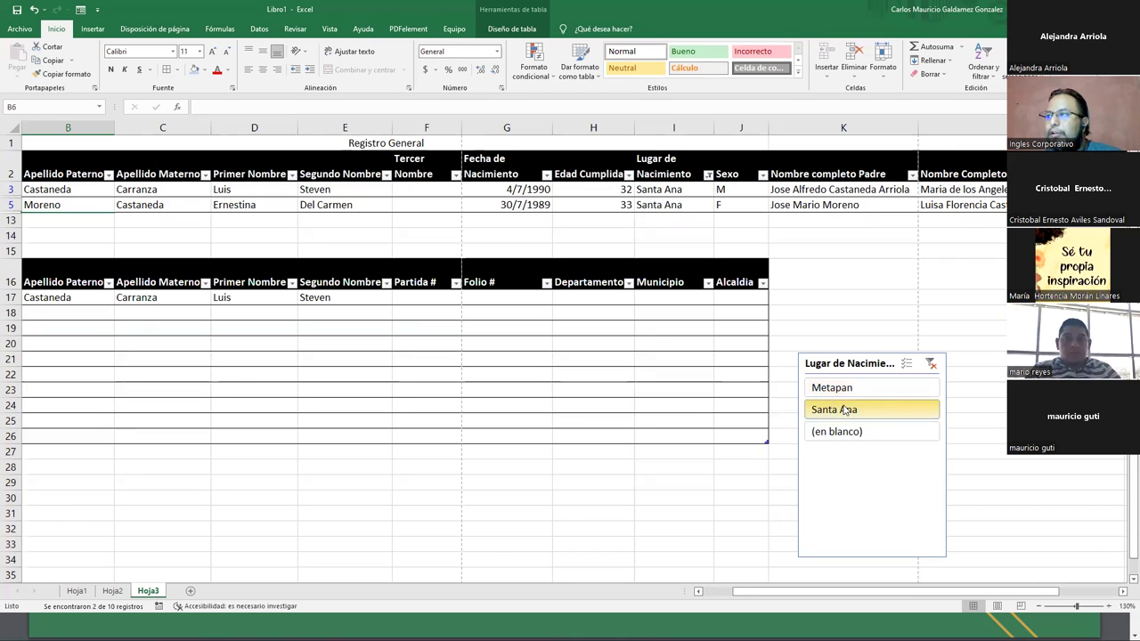
pyautogui.keyDown('ctrl'); pyautogui.click(844, 389); pyautogui.keyUp('ctrl')
pyautogui.click(845, 392)
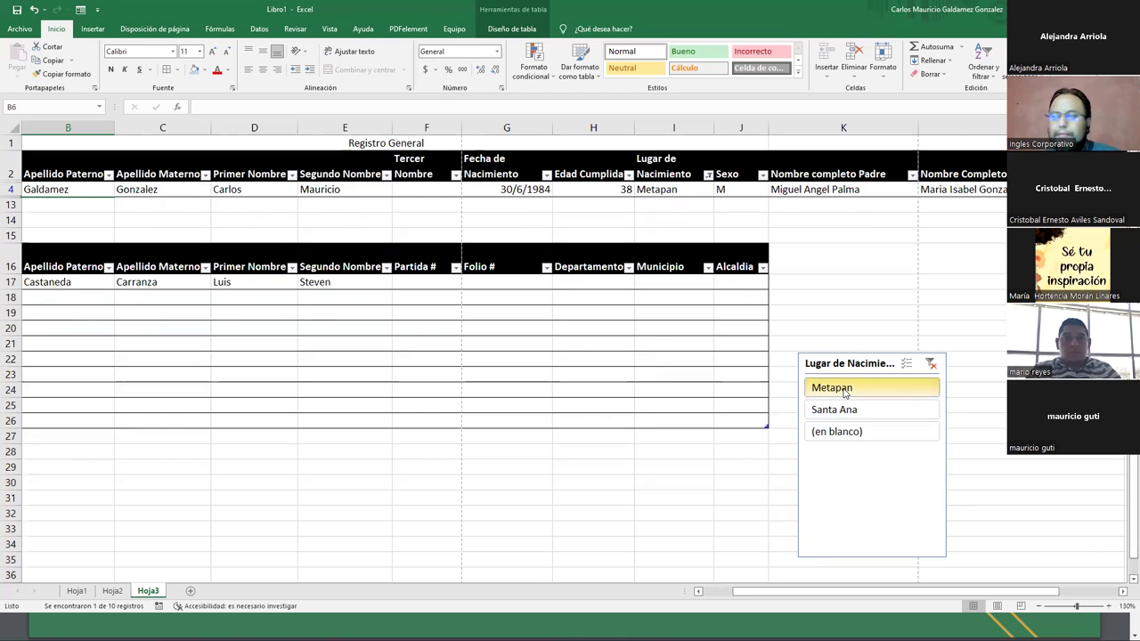
pyautogui.click(852, 434)
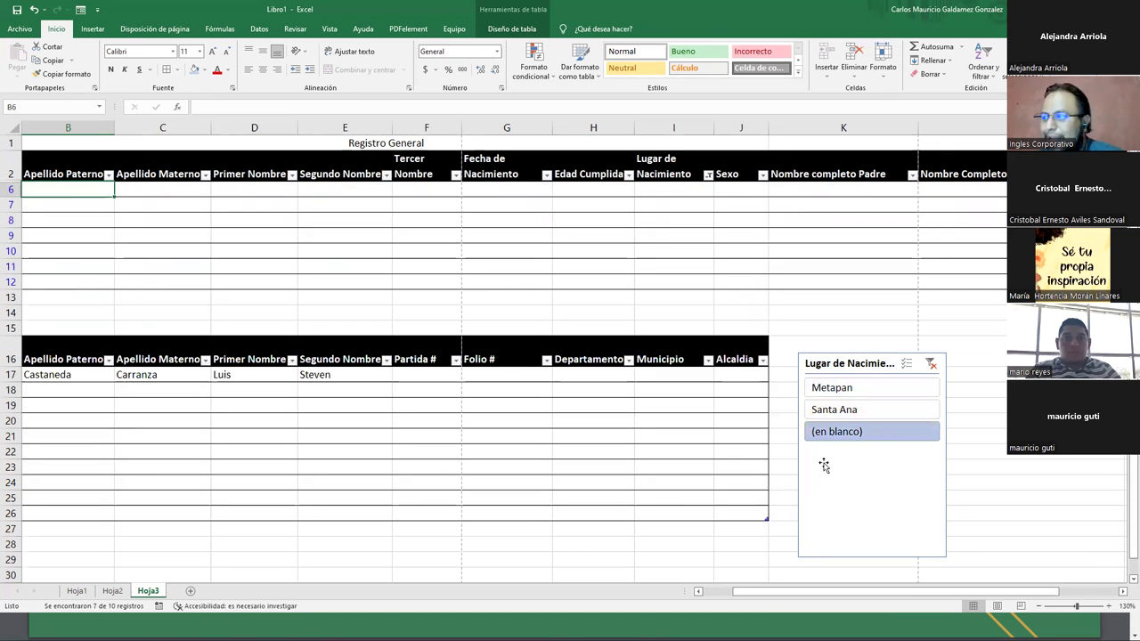
pyautogui.click(930, 363)
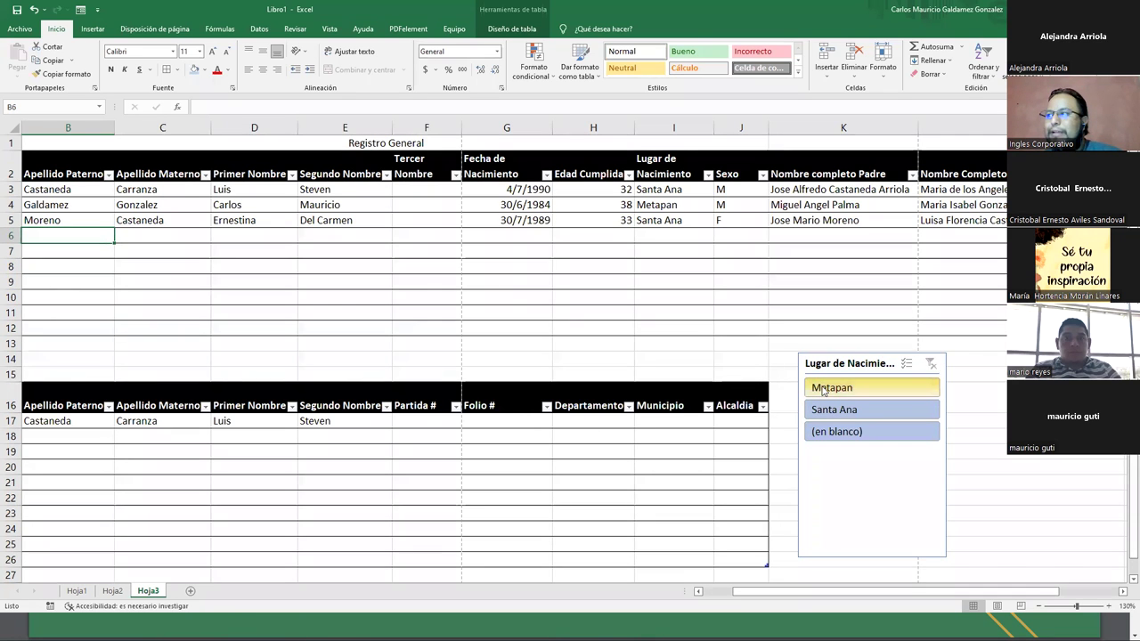
pyautogui.moveTo(838, 365); pyautogui.dragTo(825, 363)
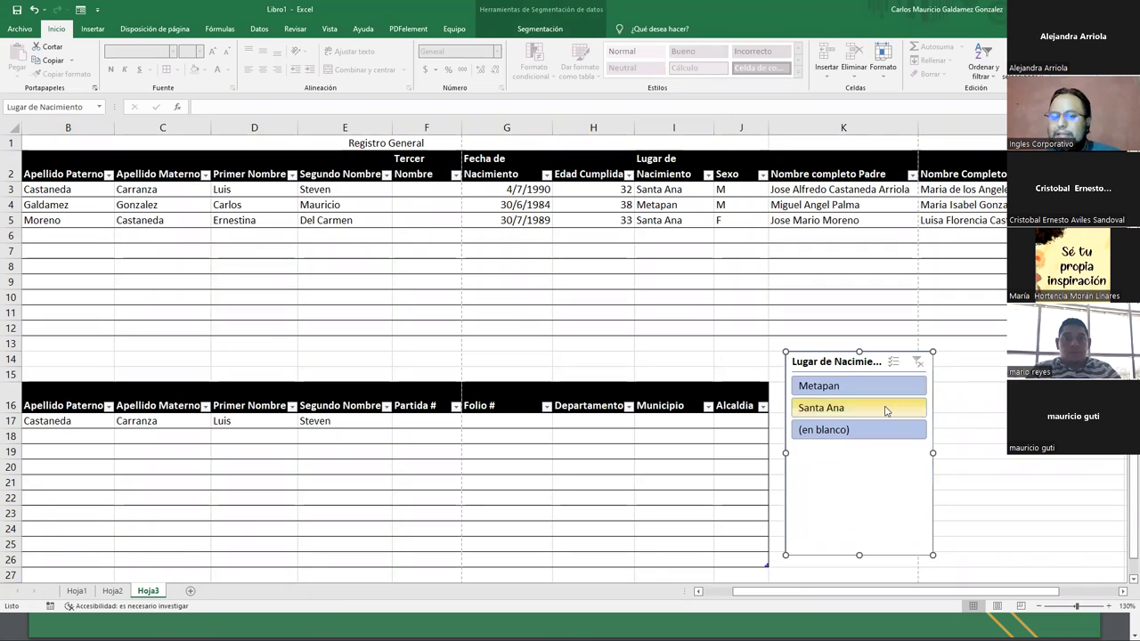
pyautogui.press('Delete')
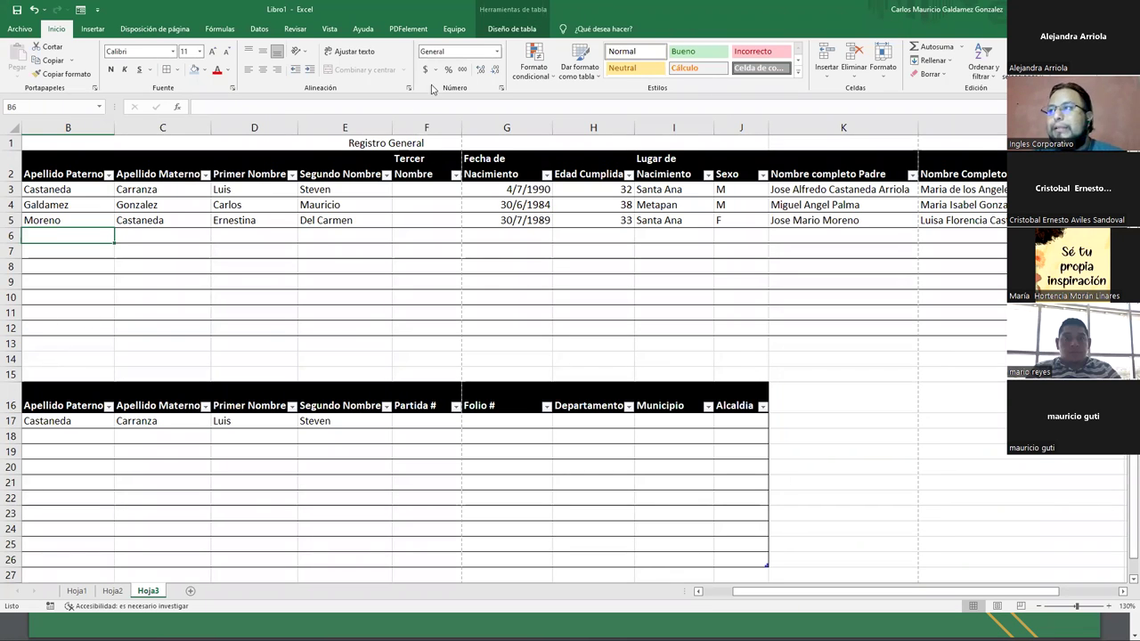
# Copy the row-3 record and paste it into row 6 as a duplicate entry.
pyautogui.click(382, 221)
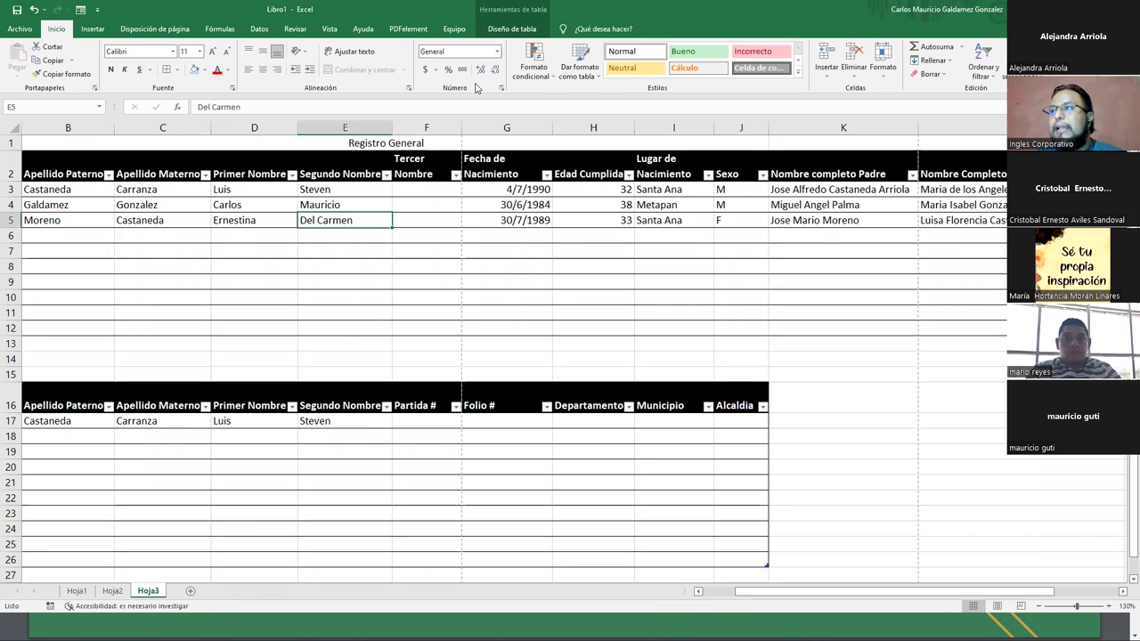
pyautogui.click(504, 32)
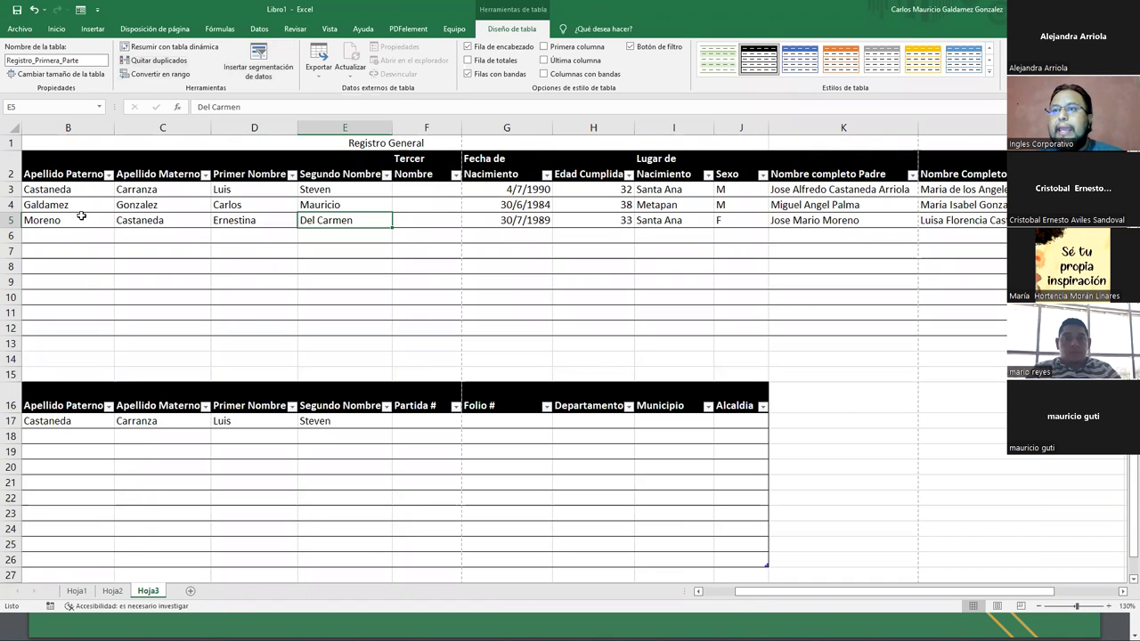
pyautogui.click(51, 235)
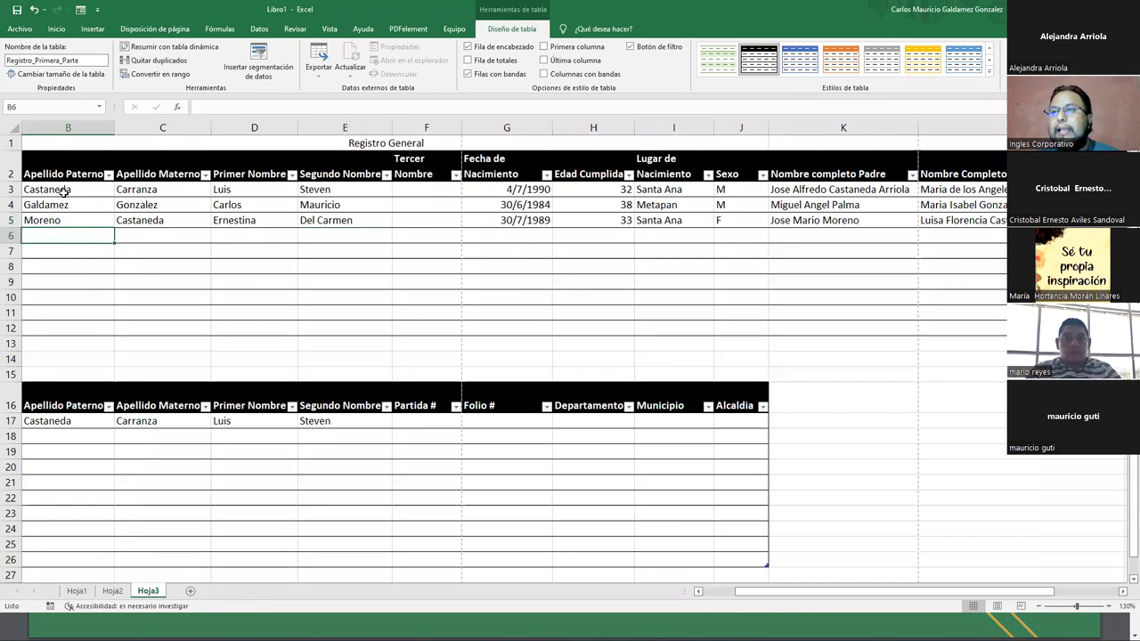
pyautogui.moveTo(64, 190); pyautogui.dragTo(276, 191)
pyautogui.hotkey('shift', 'Right')
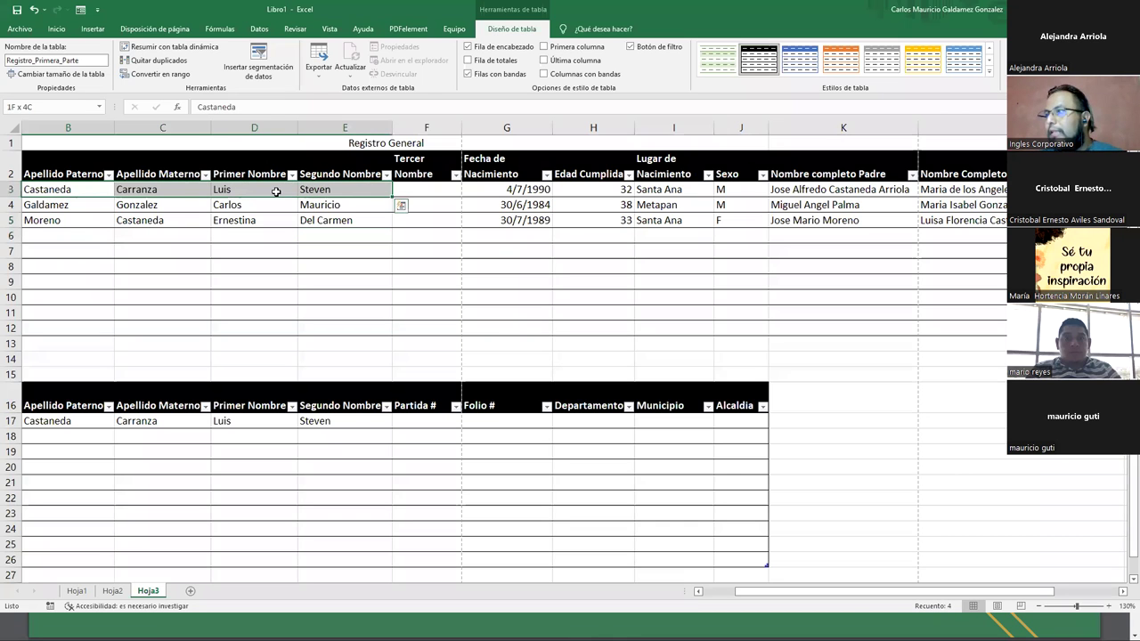
pyautogui.hotkey('shift', 'Right')
pyautogui.hotkey('shift', 'Right')
pyautogui.hotkey('shift', 'Right')
pyautogui.hotkey('shift', 'Right')
pyautogui.hotkey('shift', 'Right')
pyautogui.hotkey('ctrl', 'c')
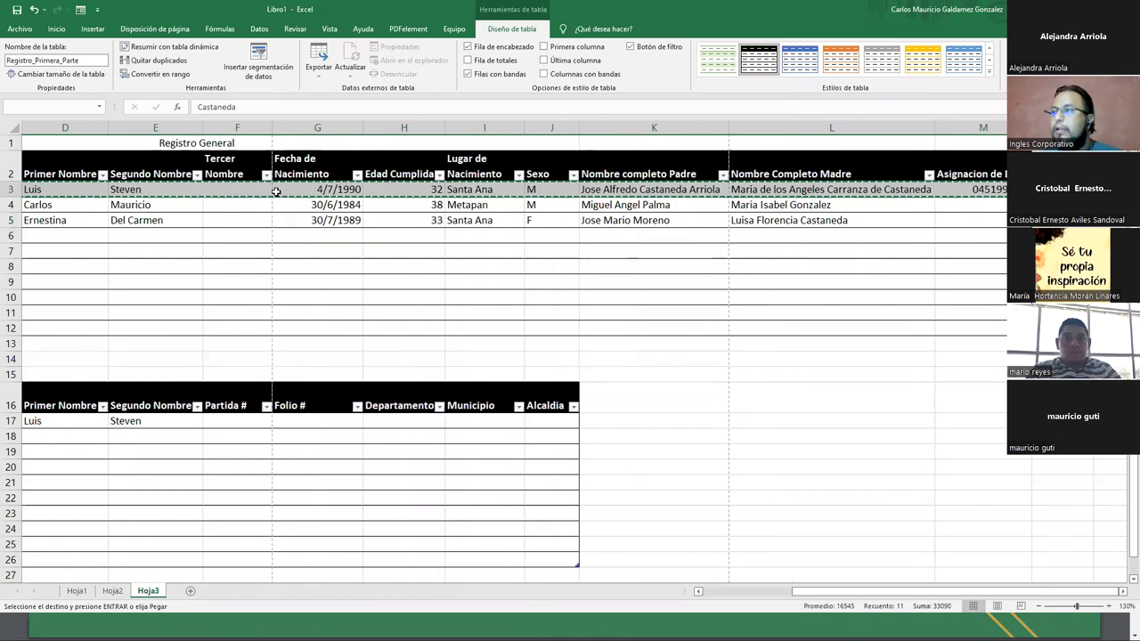
pyautogui.press('Down')
pyautogui.press('Down')
pyautogui.press('Down')
pyautogui.hotkey('ctrl', 'v')
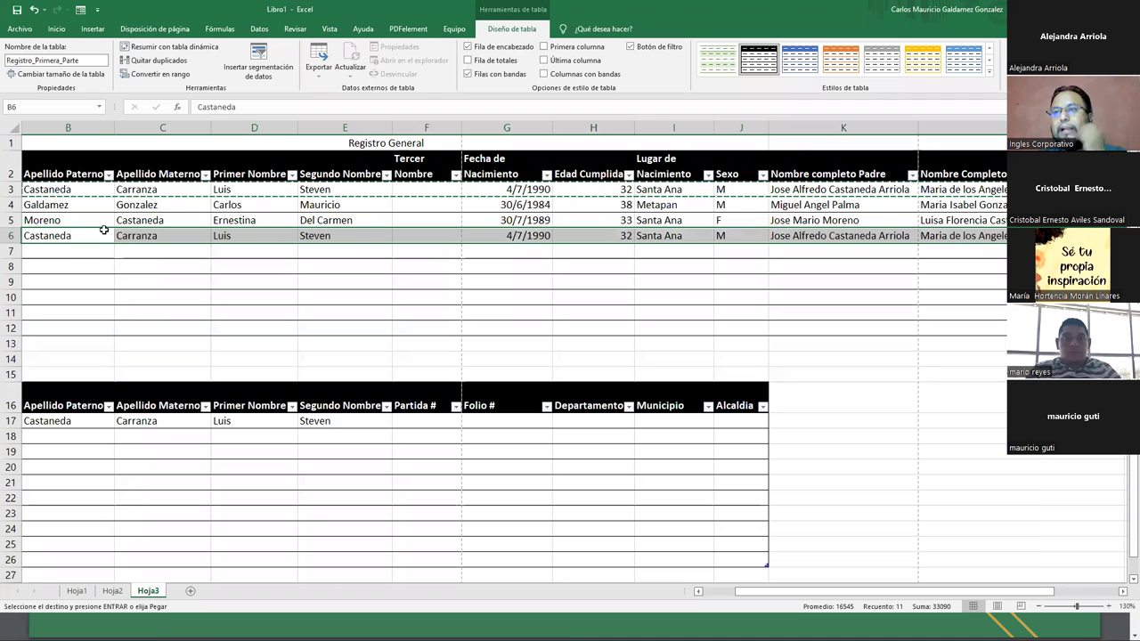
pyautogui.click(53, 190)
pyautogui.press('Escape')
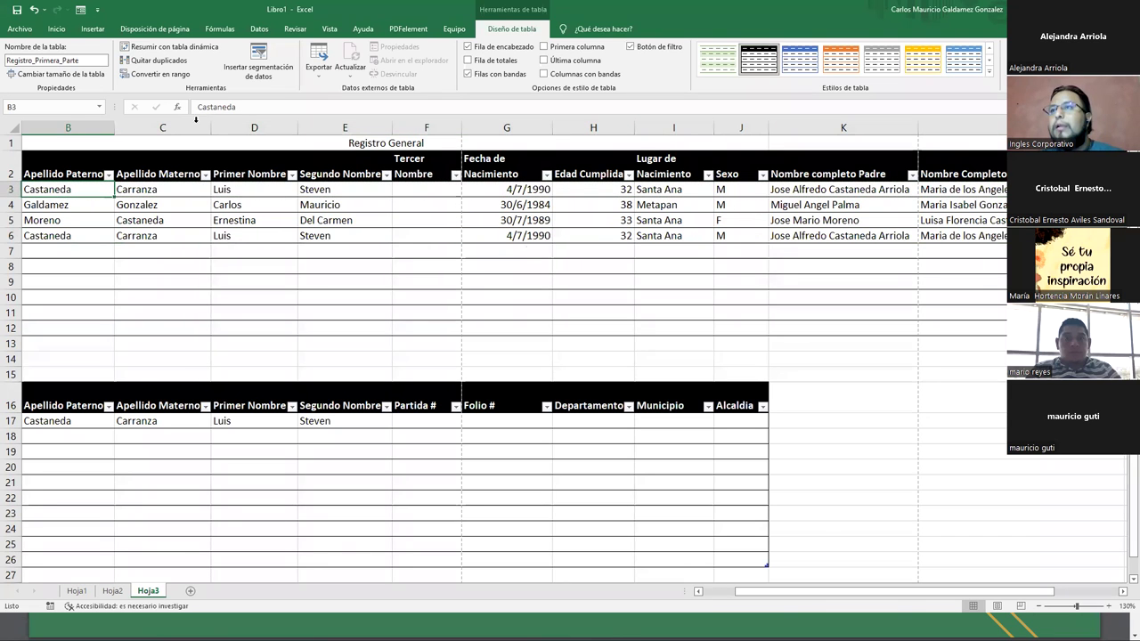
# Run Remove Duplicates on the table, which finds none, and dismiss the multiple-selection error.
pyautogui.click(159, 61)
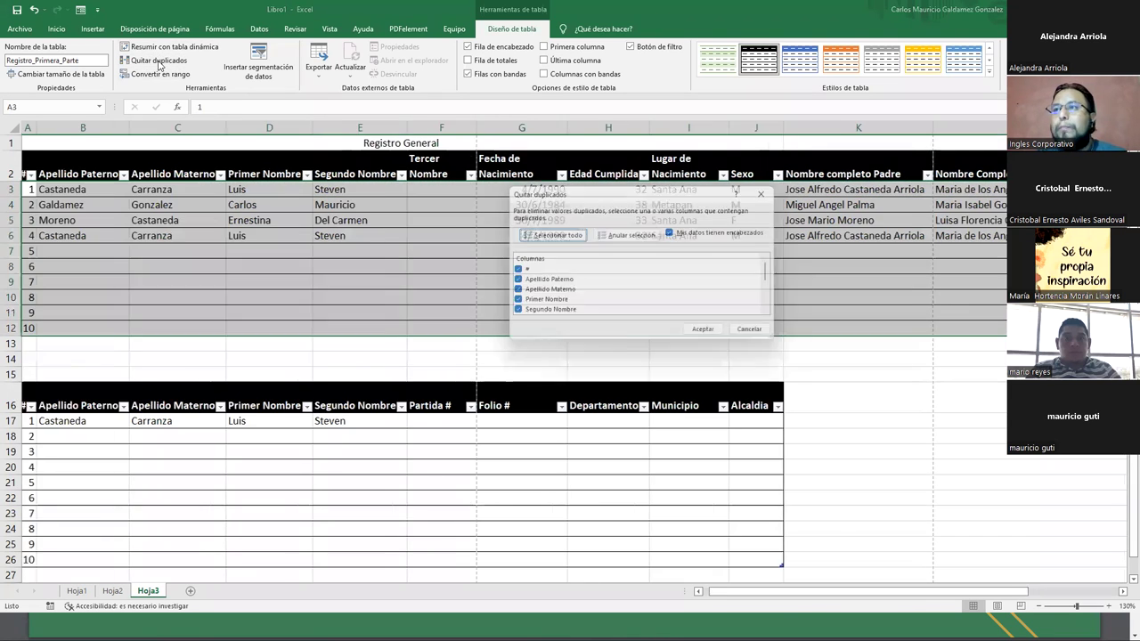
pyautogui.click(710, 335)
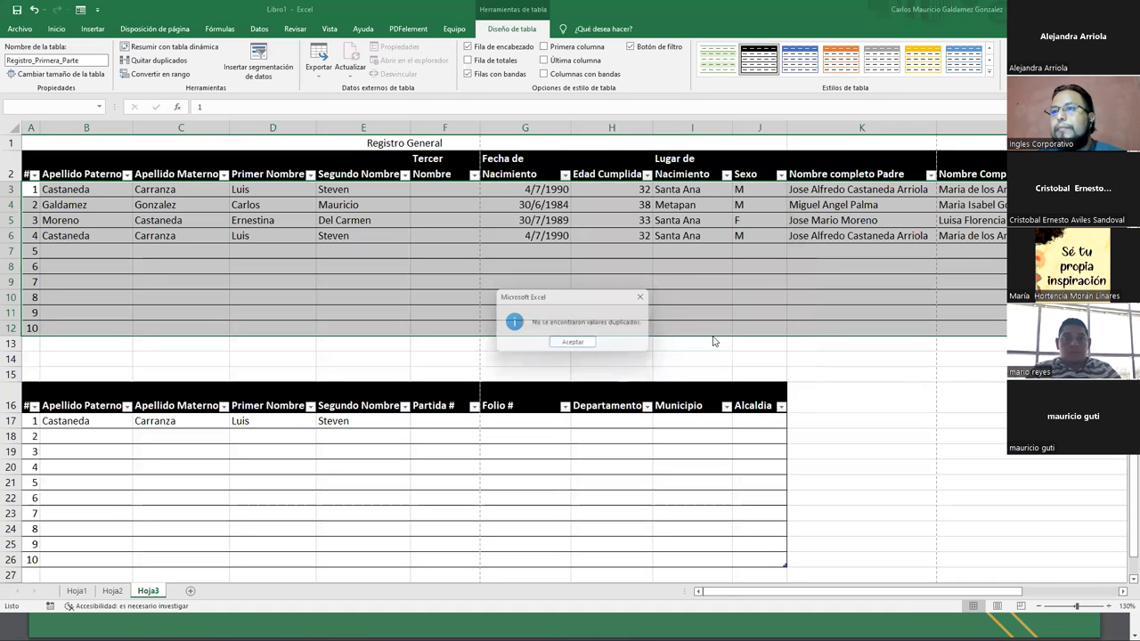
pyautogui.click(559, 345)
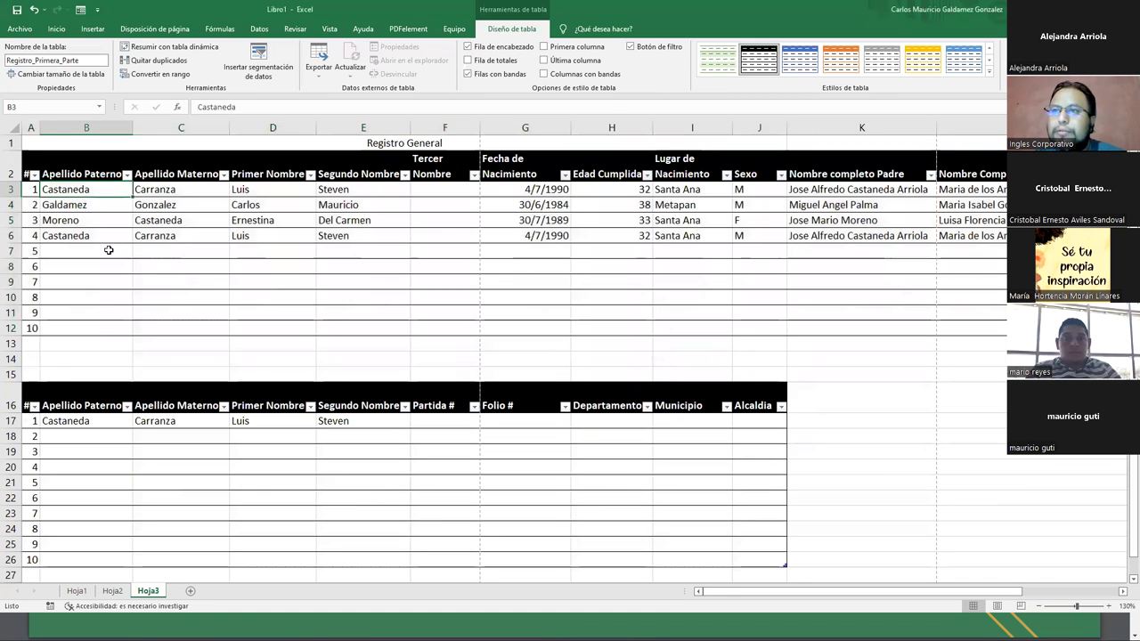
pyautogui.keyDown('ctrl'); pyautogui.click(63, 237); pyautogui.keyUp('ctrl')
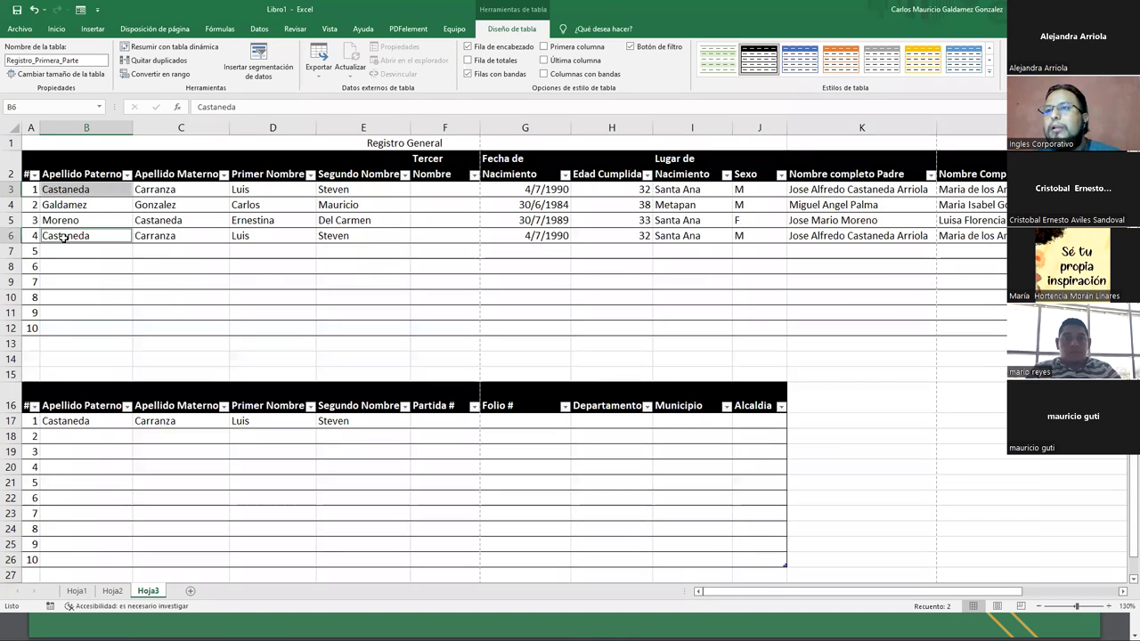
pyautogui.click(156, 61)
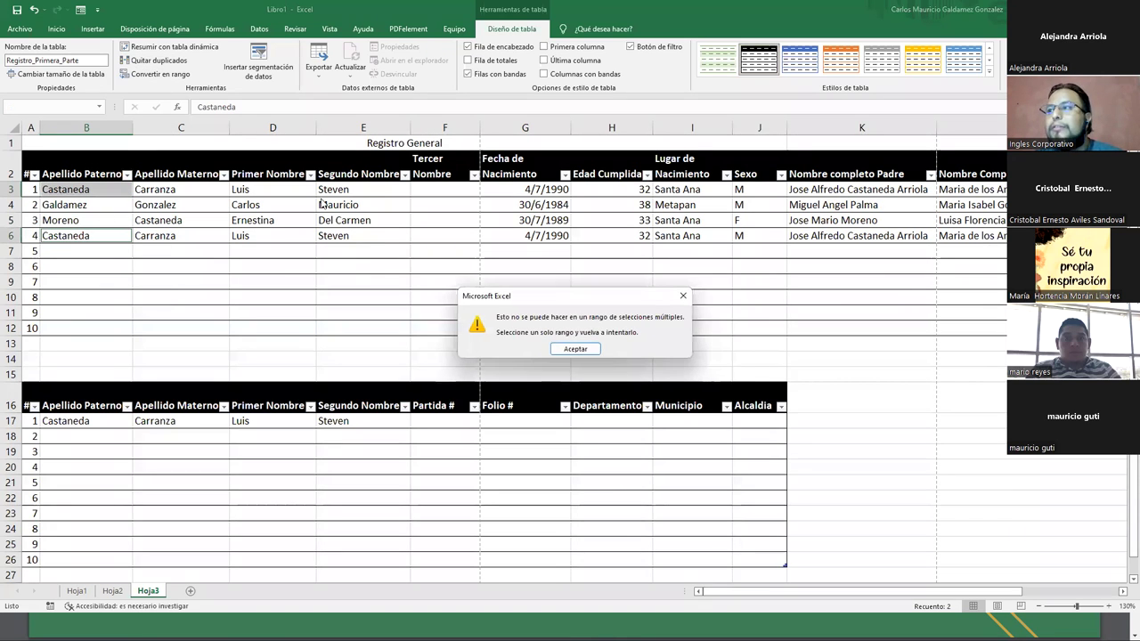
pyautogui.click(592, 351)
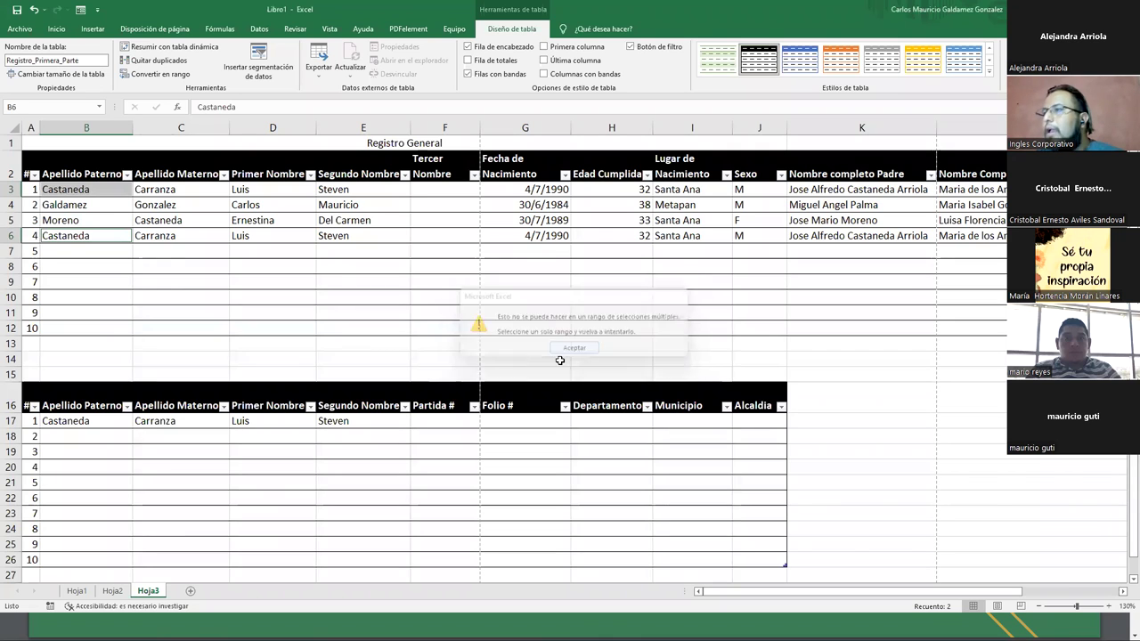
# Reselect the table and turn on its Total Row.
pyautogui.moveTo(29, 165)
pyautogui.mouseDown()
pyautogui.moveTo(980, 346)
pyautogui.moveTo(1135, 346)
pyautogui.mouseUp()
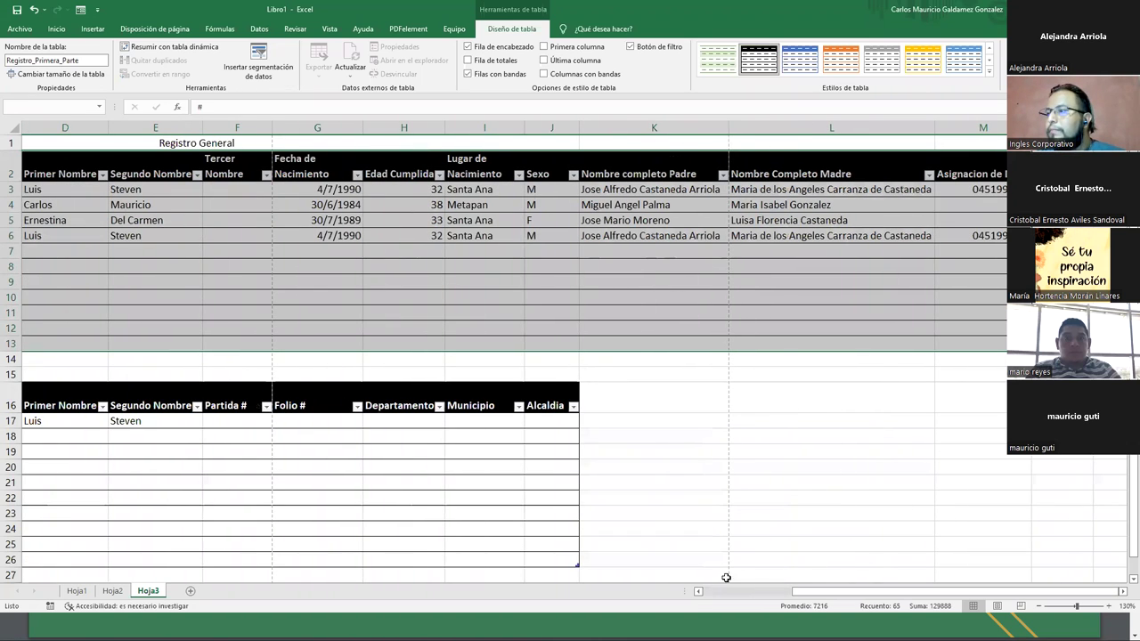
pyautogui.click(726, 591)
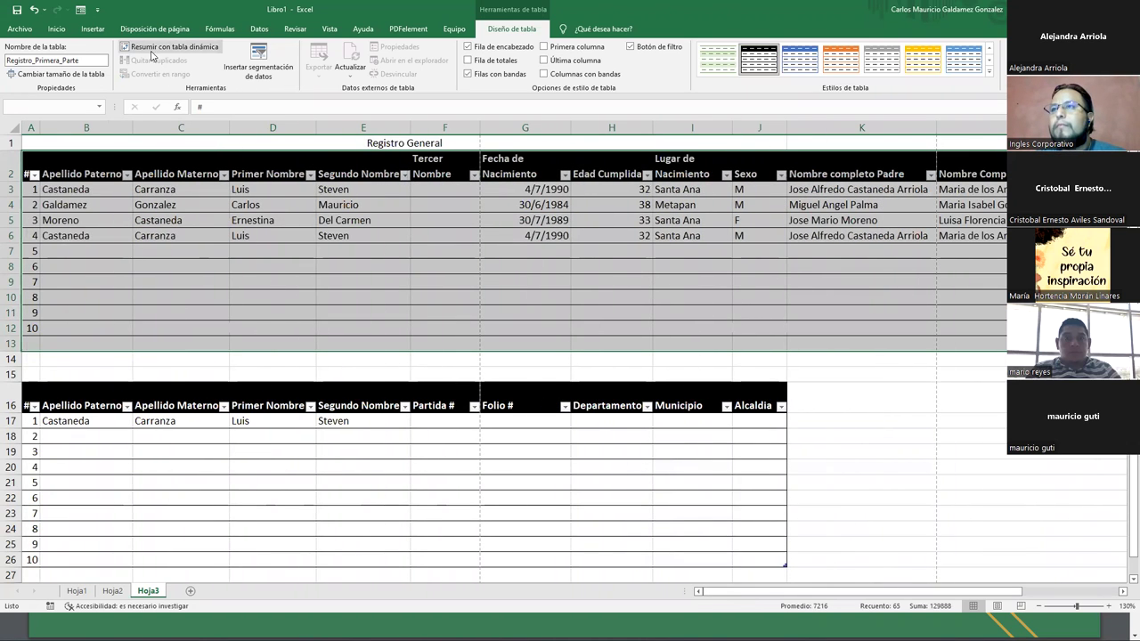
pyautogui.click(79, 250)
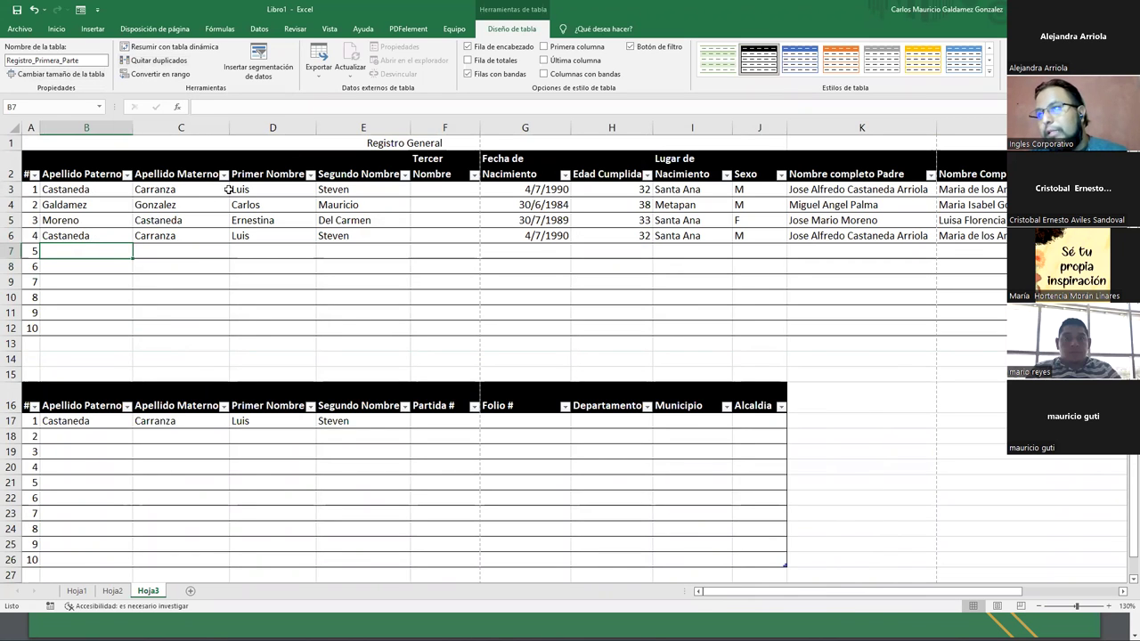
pyautogui.click(71, 220)
pyautogui.click(314, 78)
pyautogui.click(170, 234)
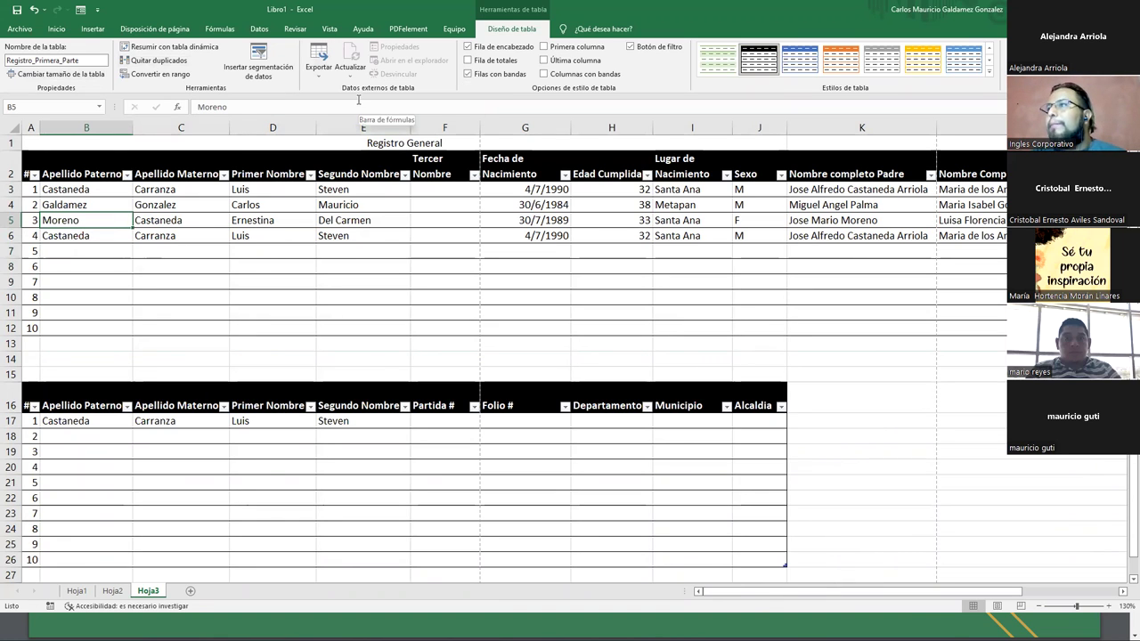
pyautogui.click(469, 60)
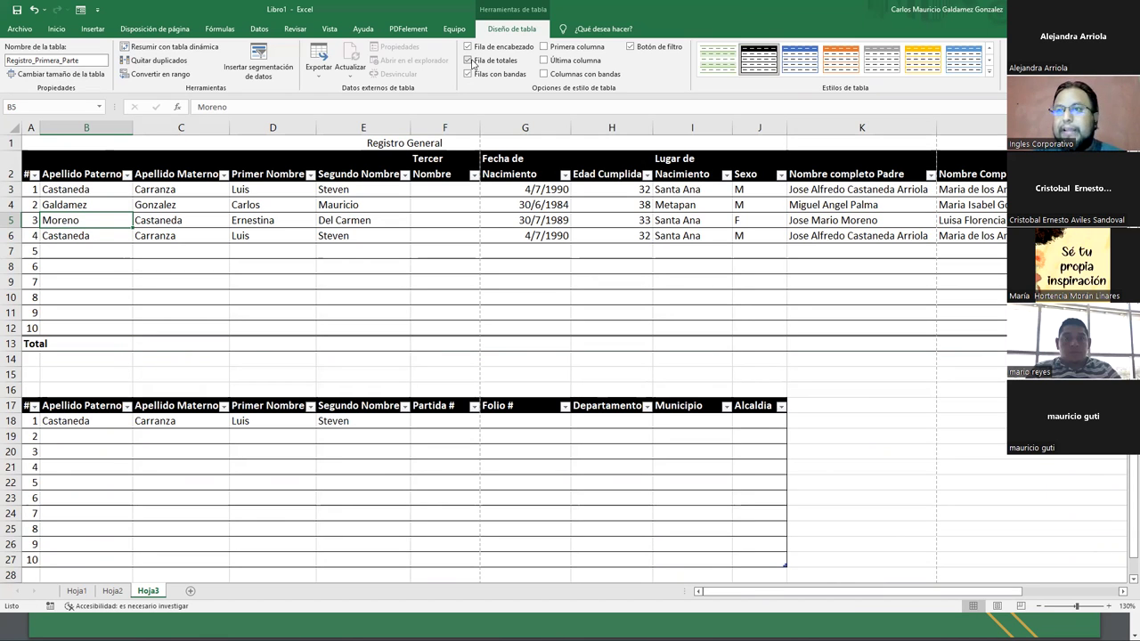
# Set the Edad Cumplida total to Suma, then switch it to Contar números, showing 4.
pyautogui.click(593, 341)
pyautogui.click(658, 347)
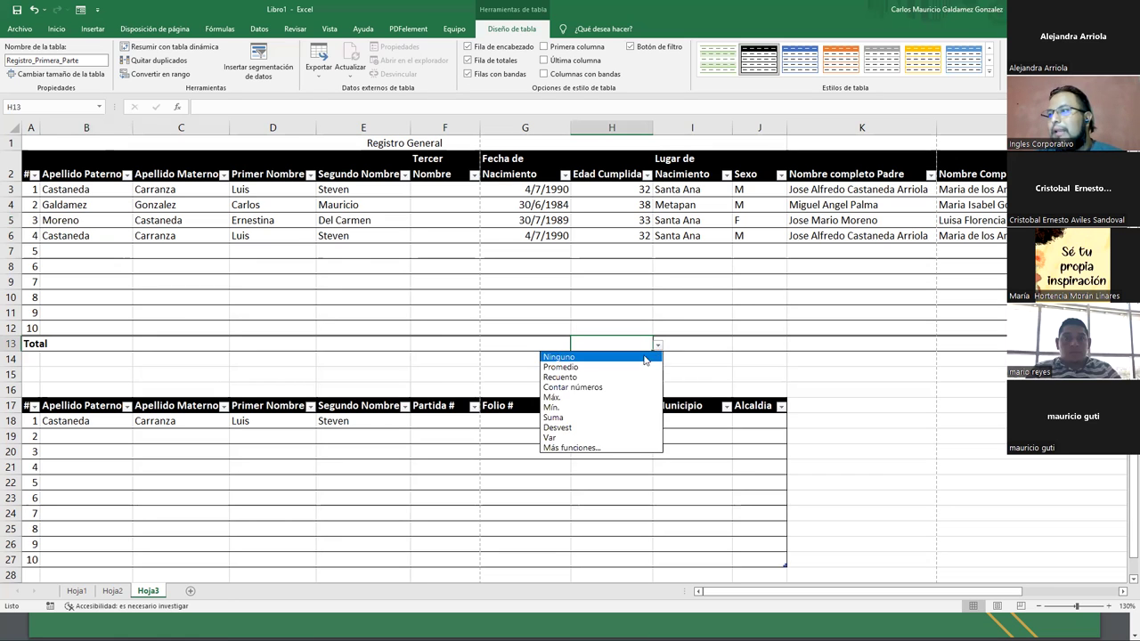
pyautogui.click(587, 417)
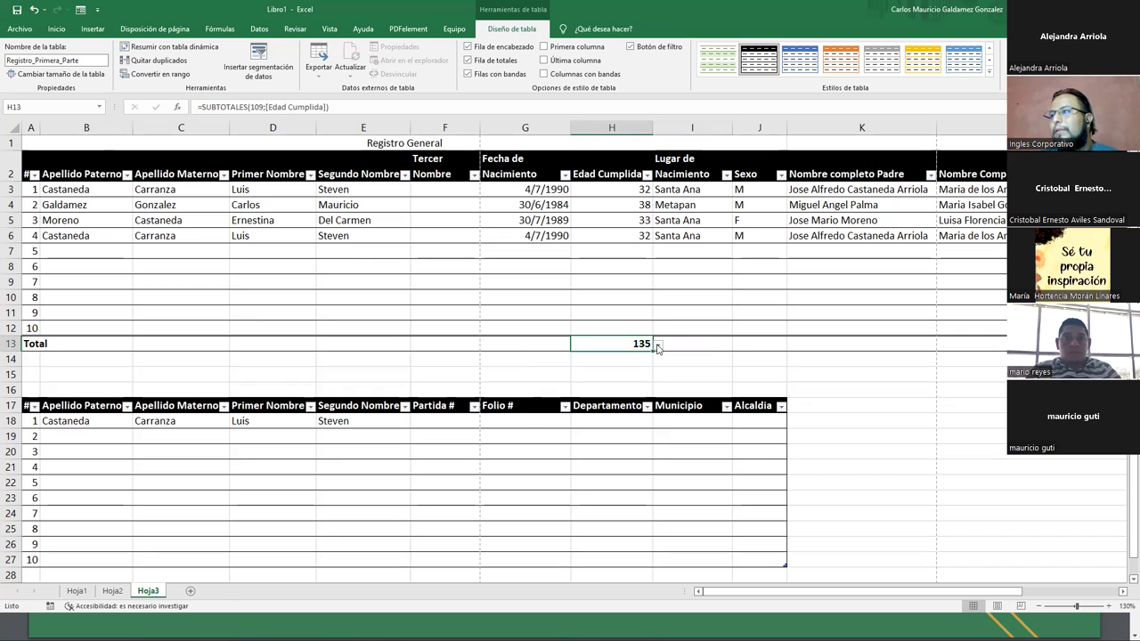
pyautogui.click(658, 345)
pyautogui.click(585, 386)
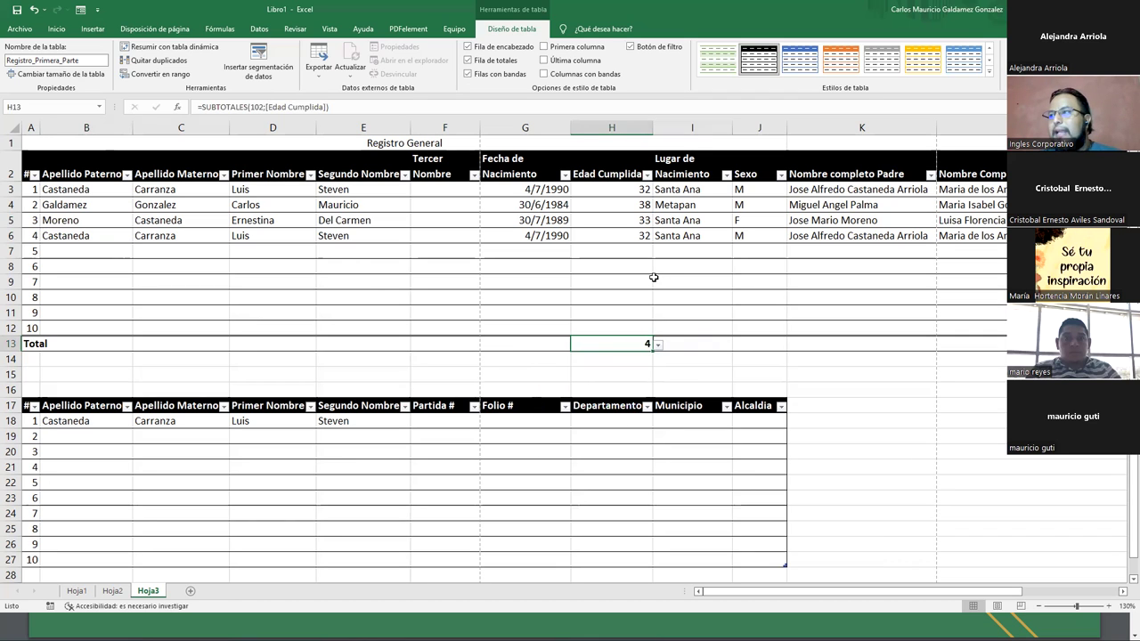
pyautogui.click(54, 250)
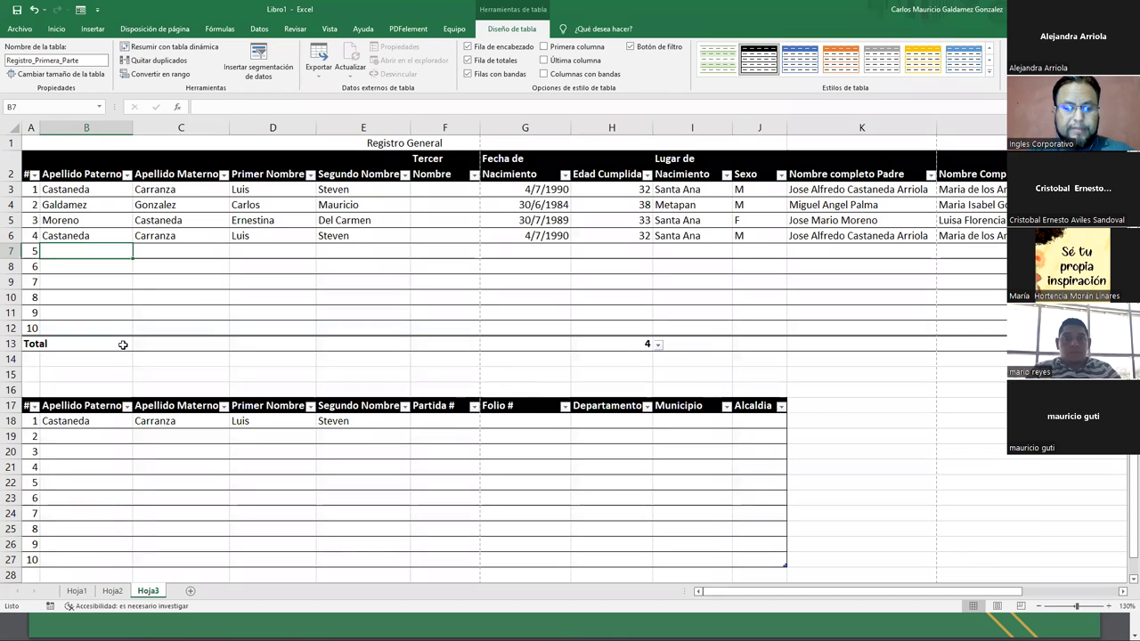
# Type the fifth person's two surnames and two first names across row 7.
pyautogui.write('Alcantara')
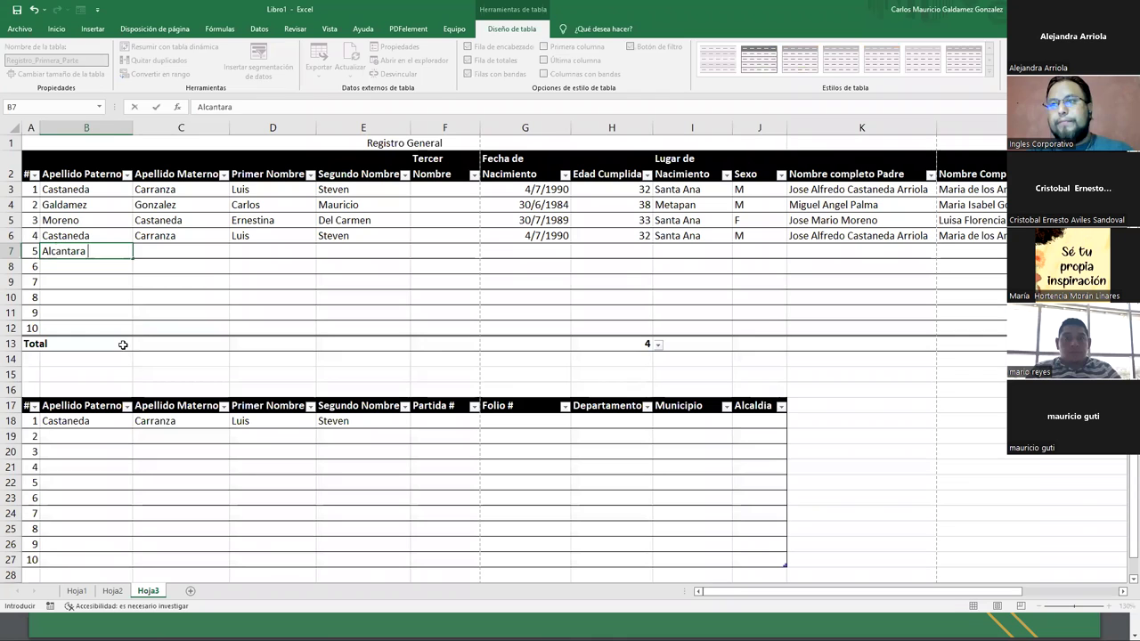
pyautogui.press('Tab')
pyautogui.write('Lozan')
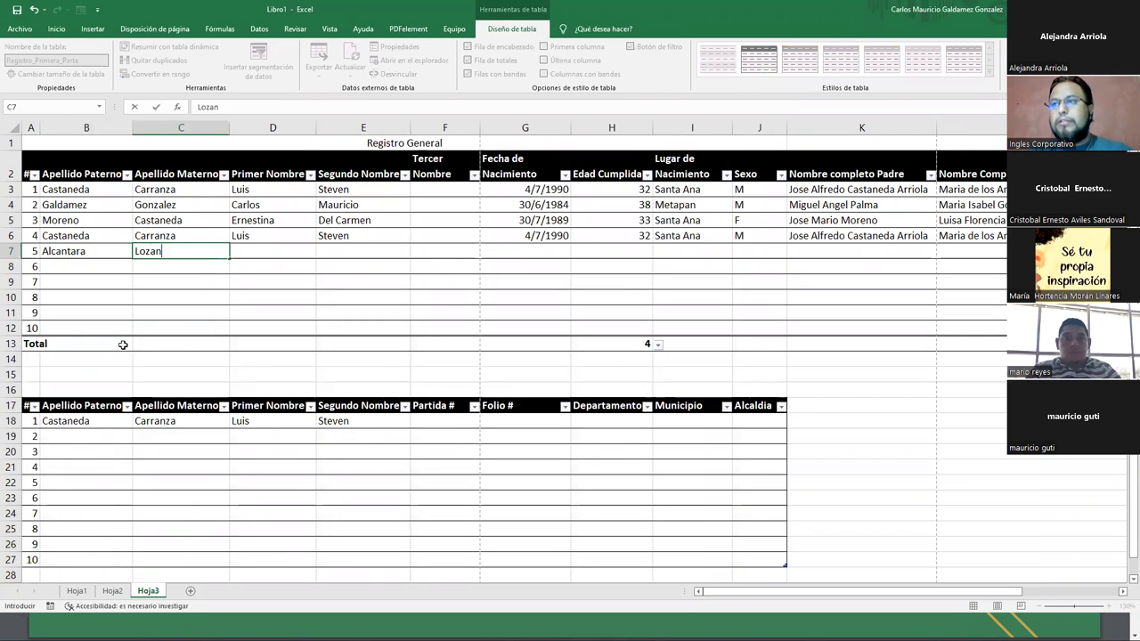
pyautogui.press('Tab')
pyautogui.write('Jo')
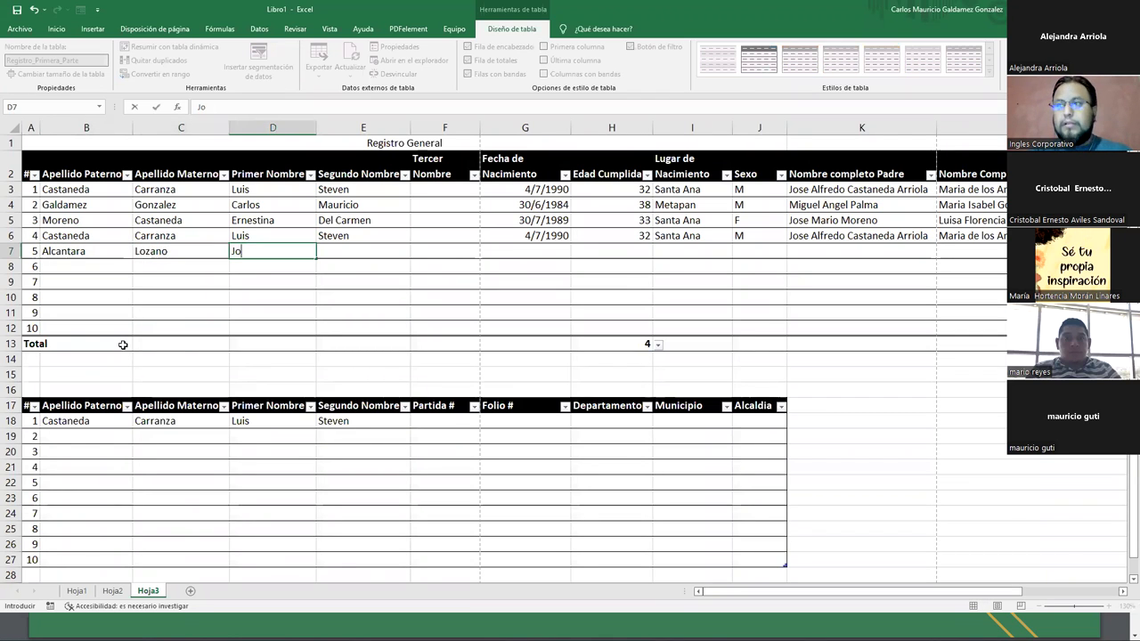
pyautogui.press('Tab')
pyautogui.write('Manue')
pyautogui.press('Tab')
pyautogui.press('Tab')
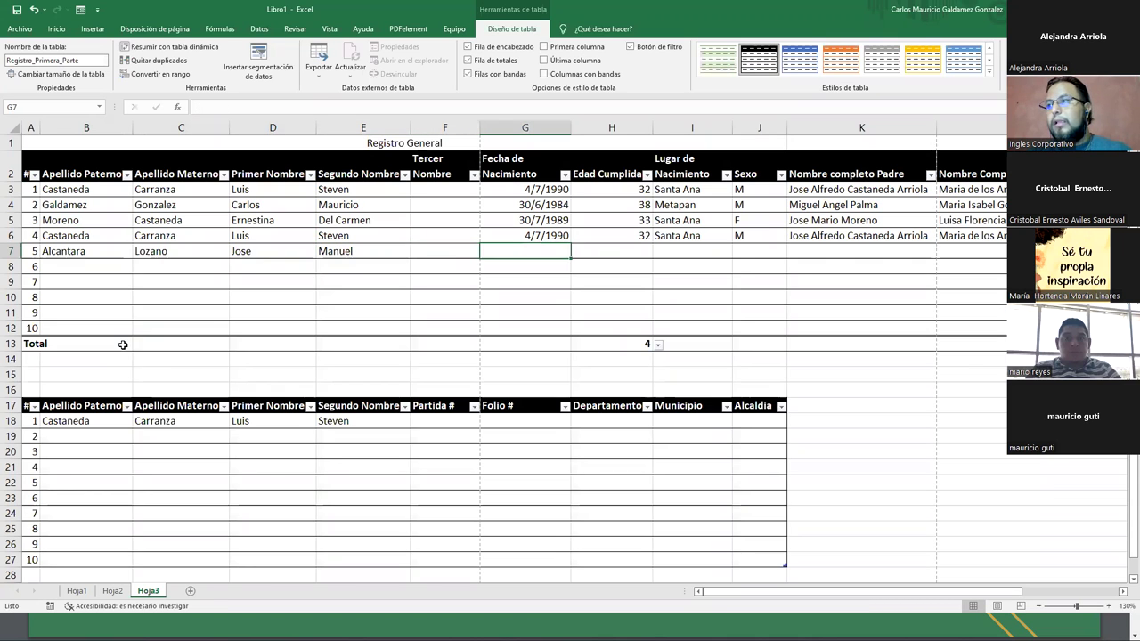
# Enter the fifth person's birth date 4/1/1991 and age 31.
pyautogui.write('4/1/199')
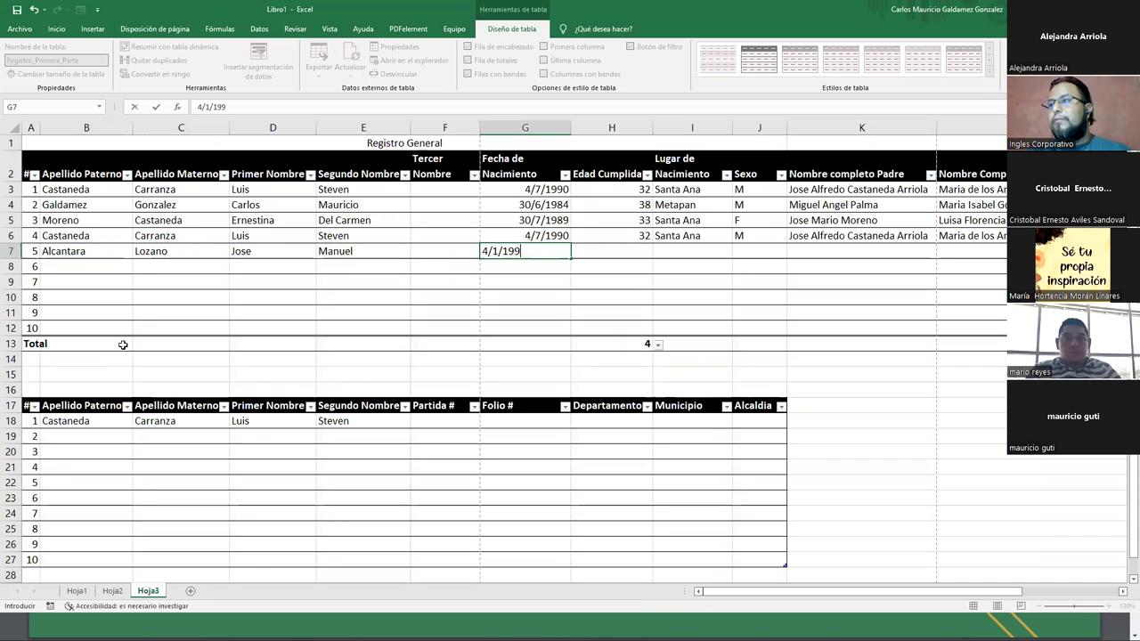
pyautogui.write('1')
pyautogui.press('Tab')
pyautogui.write('31')
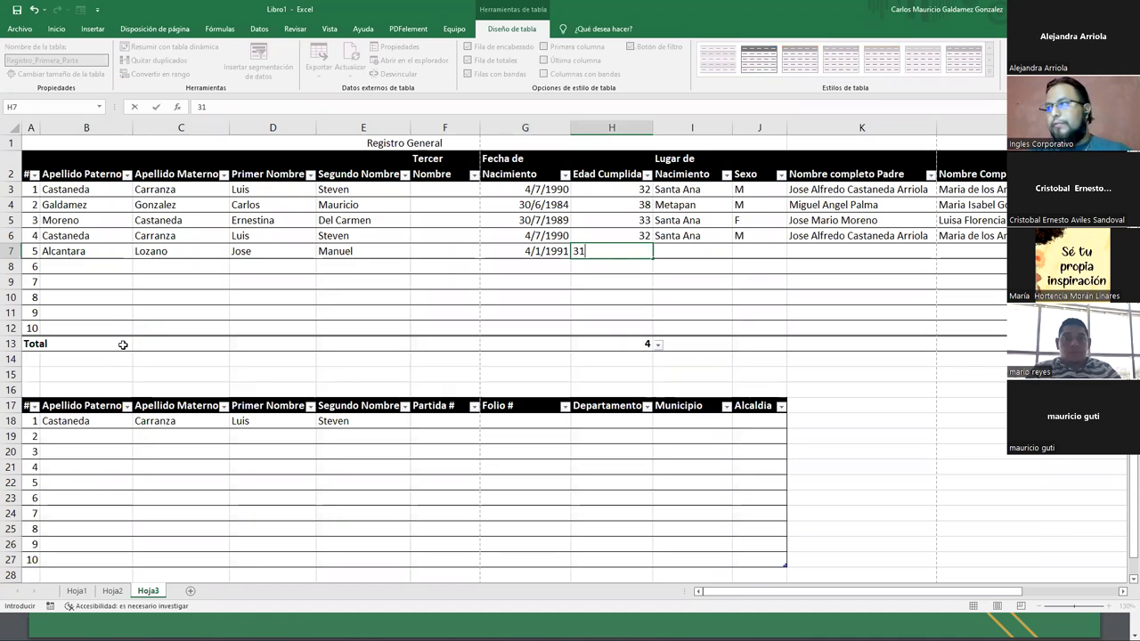
pyautogui.press('Tab')
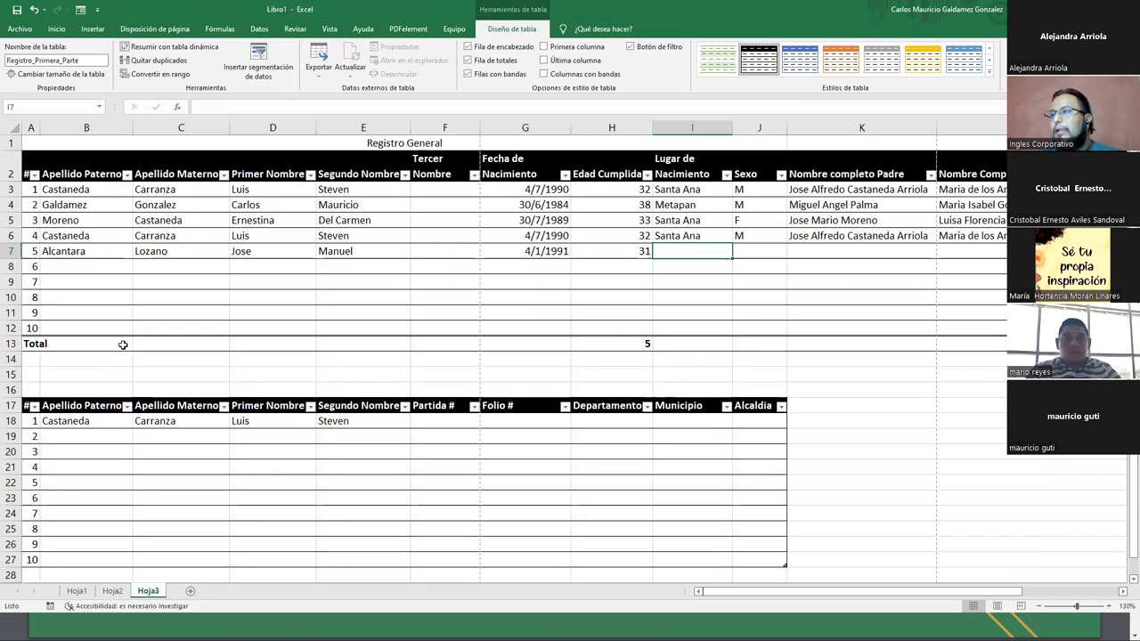
# Clear row 7's age and switch the Edad Cumplida total to Promedio (average).
pyautogui.click(584, 345)
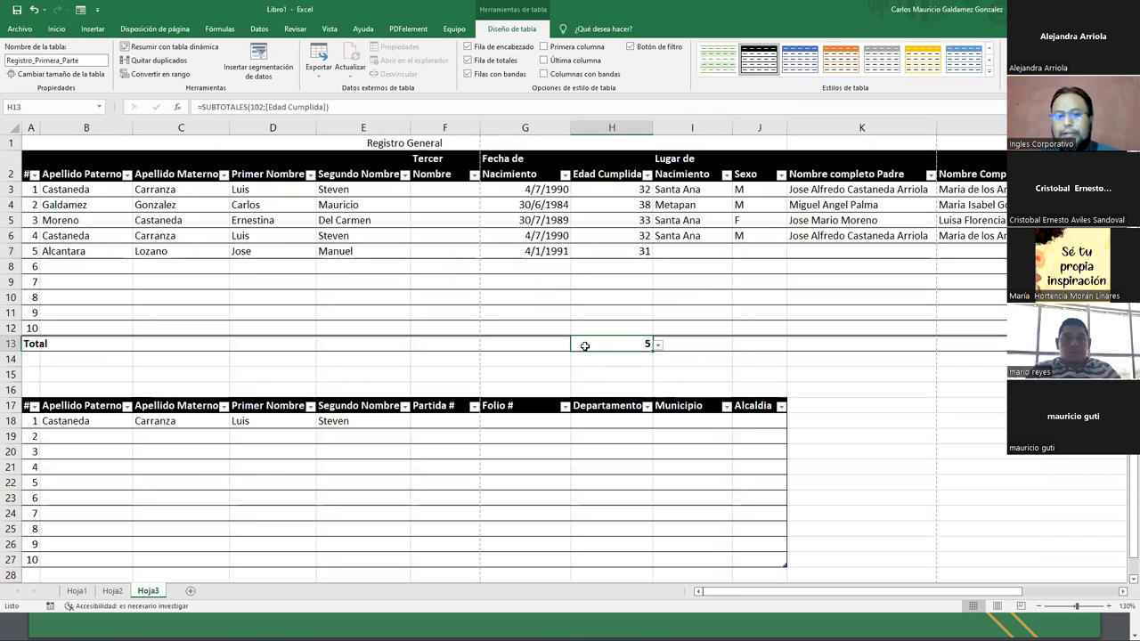
pyautogui.click(601, 251)
pyautogui.press('Delete')
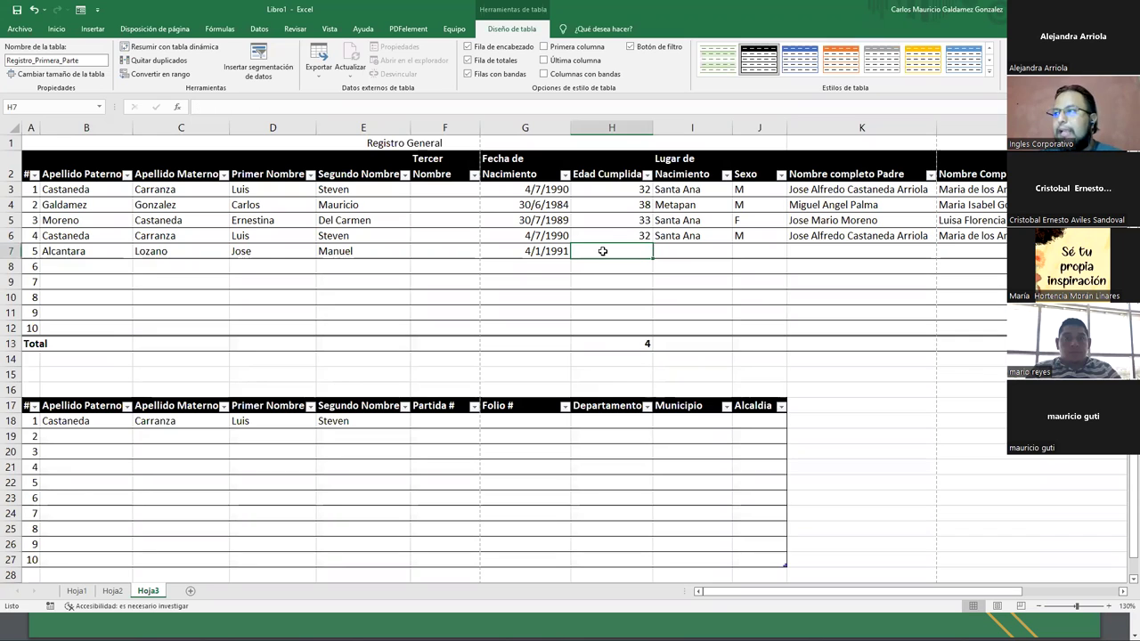
pyautogui.click(643, 345)
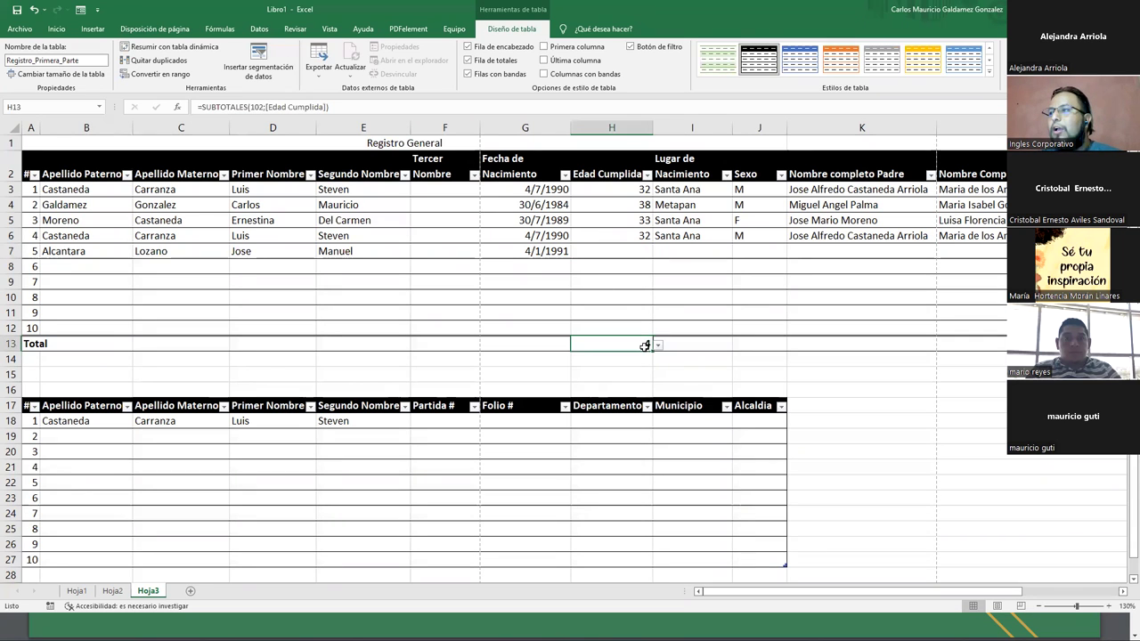
pyautogui.click(658, 344)
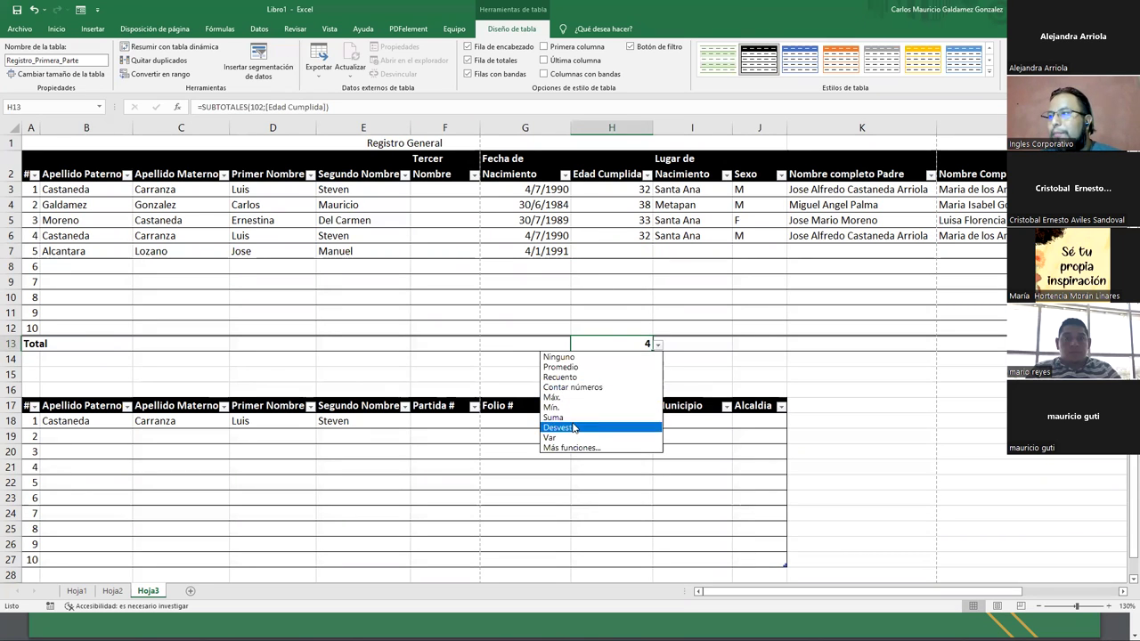
pyautogui.click(575, 369)
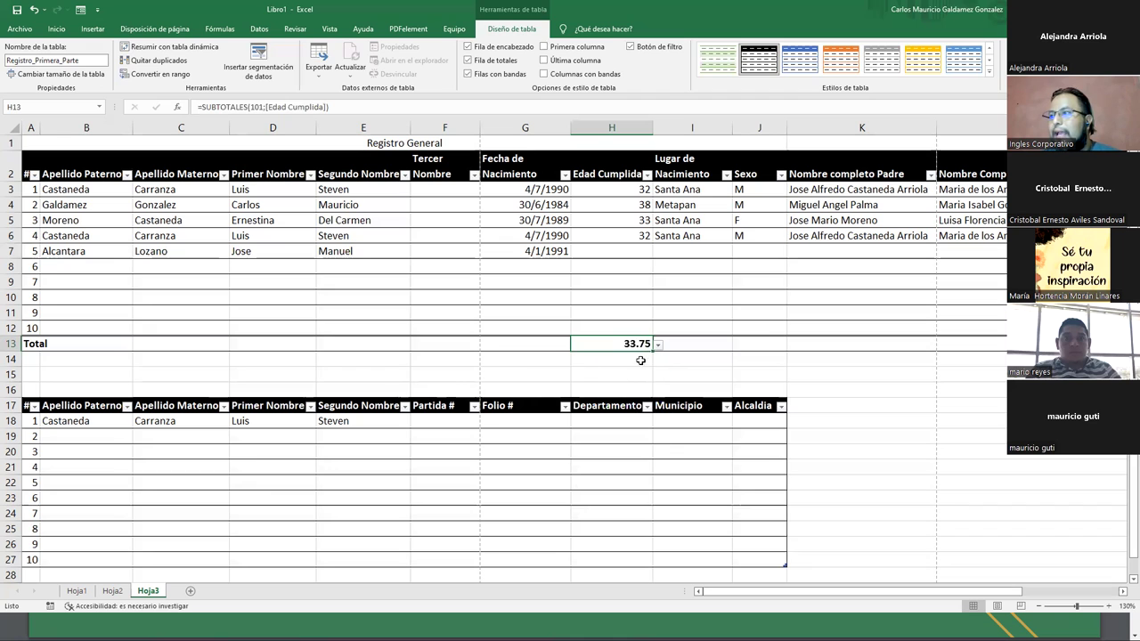
# Re-enter age 31 in H7, making the average 33.2.
pyautogui.click(610, 254)
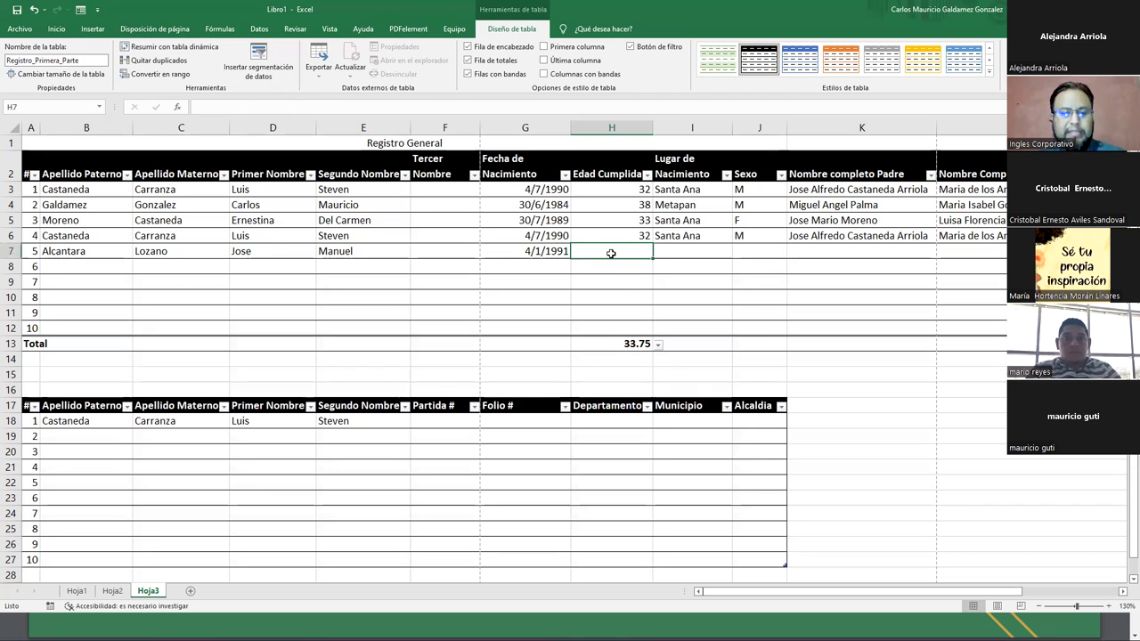
pyautogui.write('31')
pyautogui.press('Tab')
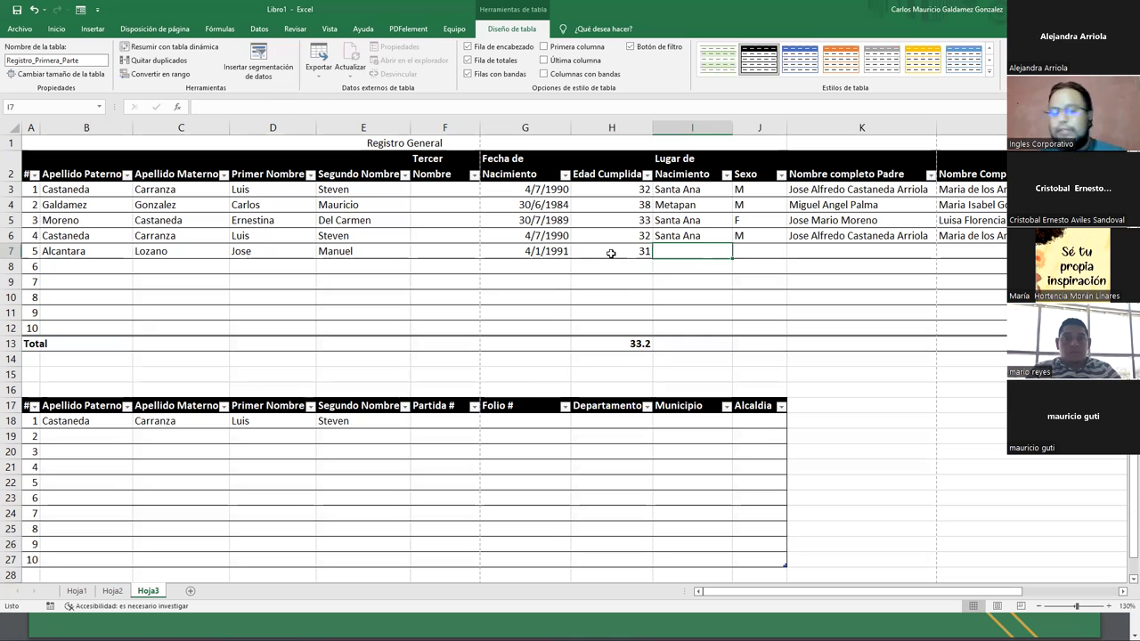
# Enter birthplace Metapan and sex M for row 7.
pyautogui.write('Metapan')
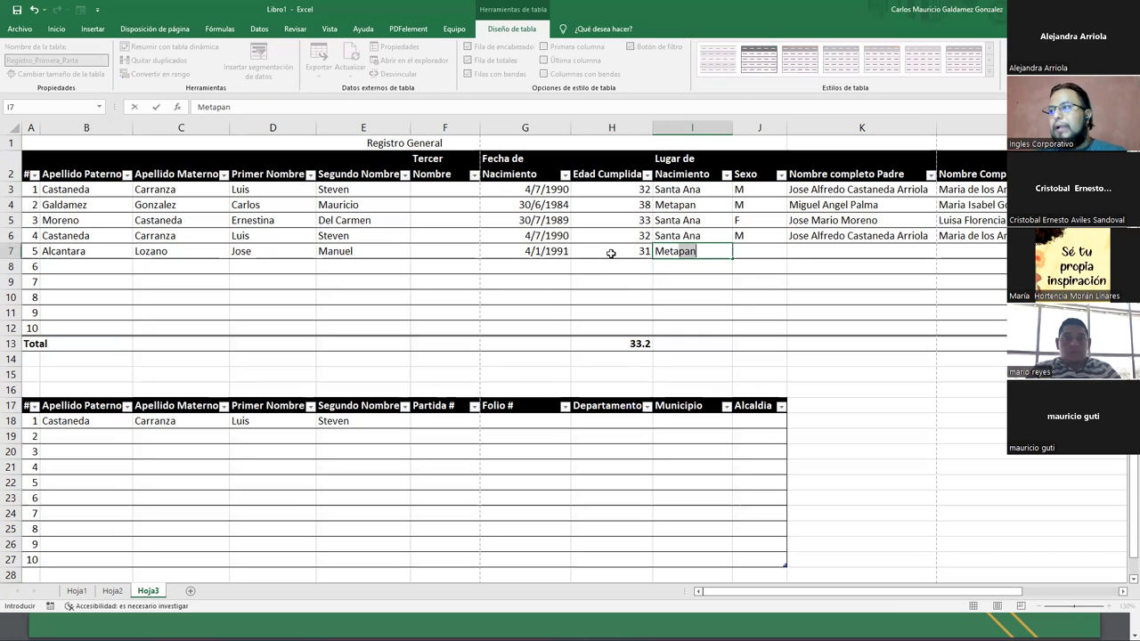
pyautogui.press('Tab')
pyautogui.write('M')
pyautogui.press('Tab')
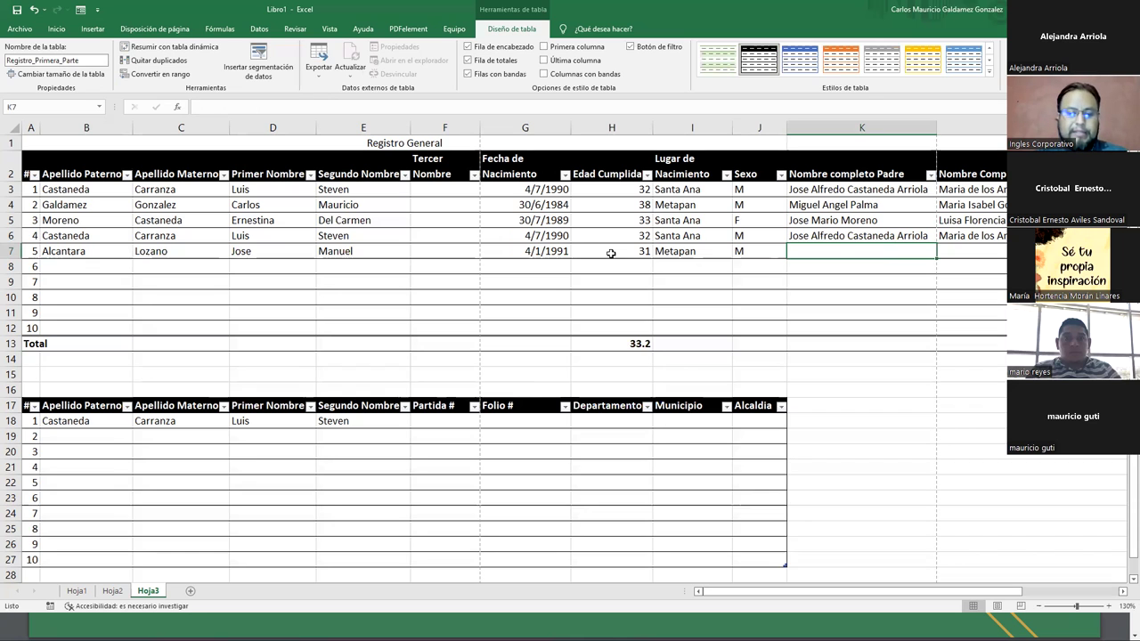
# Enter the father's and mother's full names in K7 and L7.
pyautogui.write('Fulgencio ')
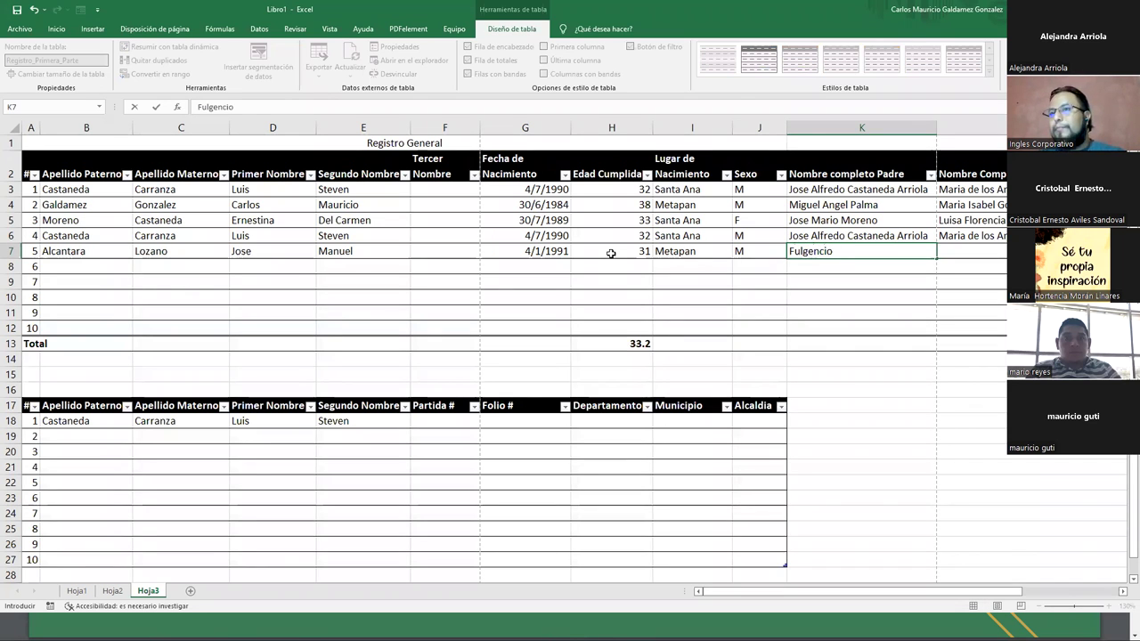
pyautogui.write('Jose Alcantara')
pyautogui.hotkey('ctrl', 'Return')
pyautogui.press('Tab')
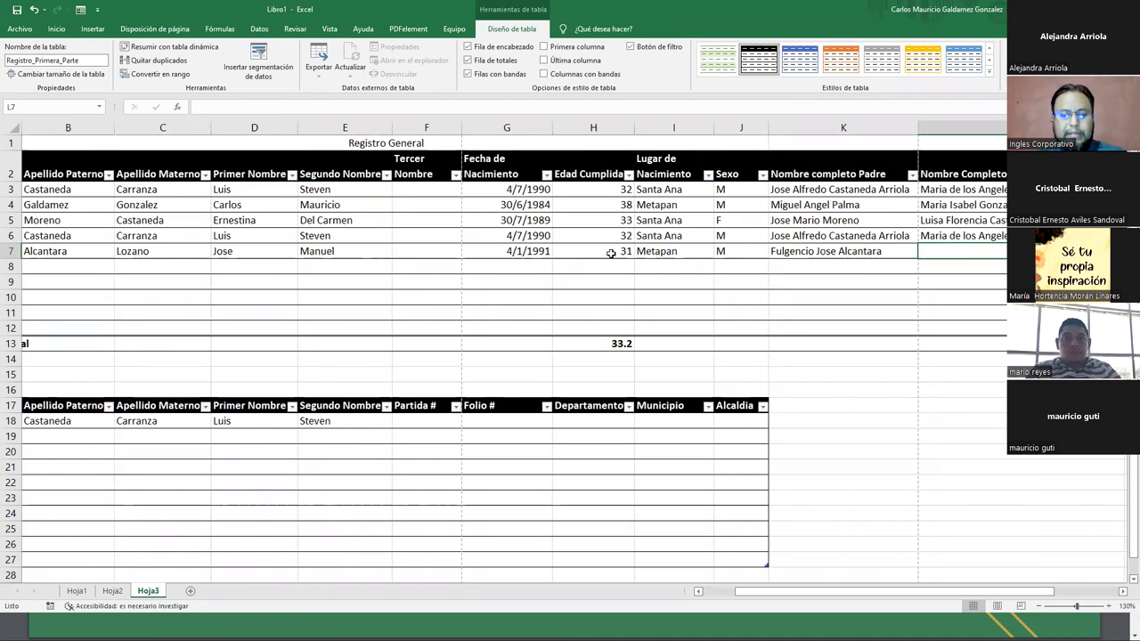
pyautogui.write('Carlota Lozan')
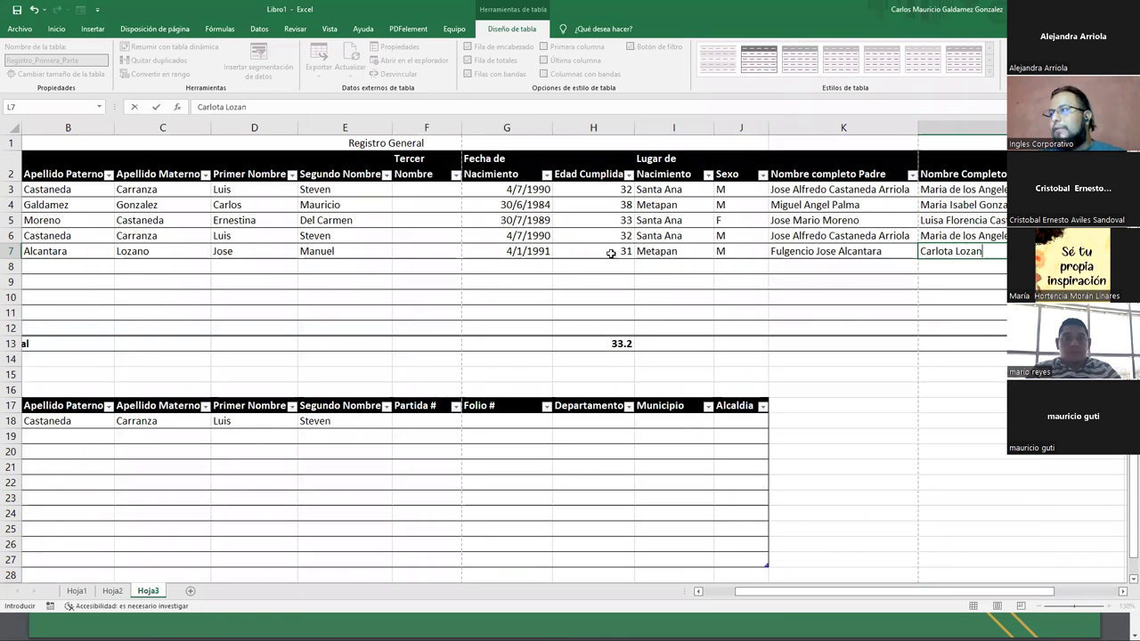
pyautogui.write('o')
pyautogui.press('Return')
pyautogui.press('Left')
pyautogui.press('Up')
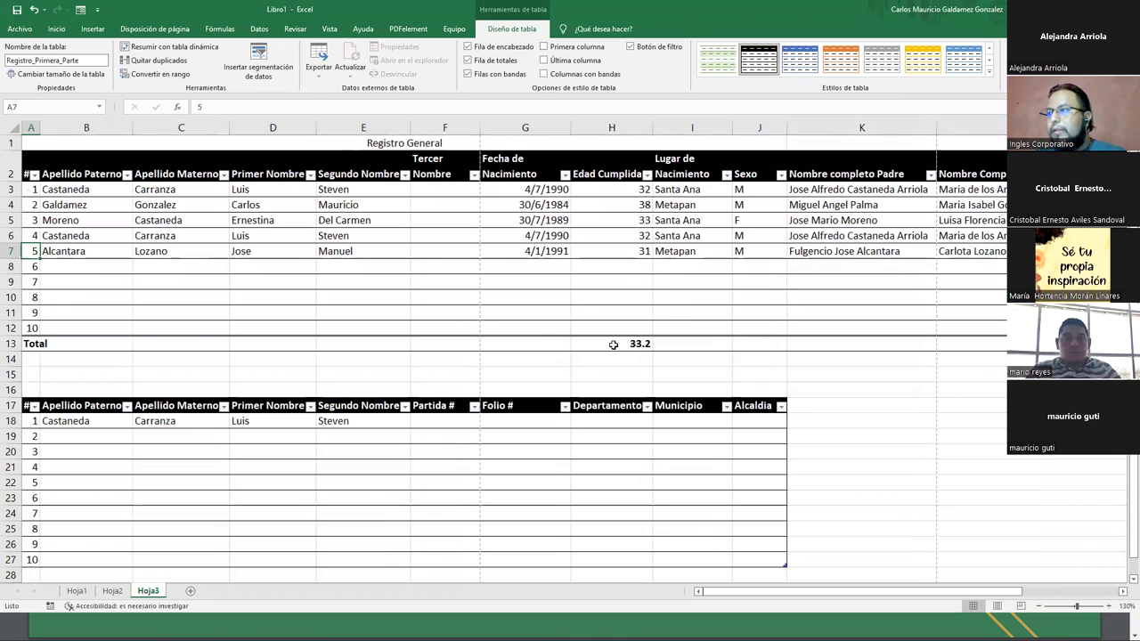
pyautogui.click(612, 345)
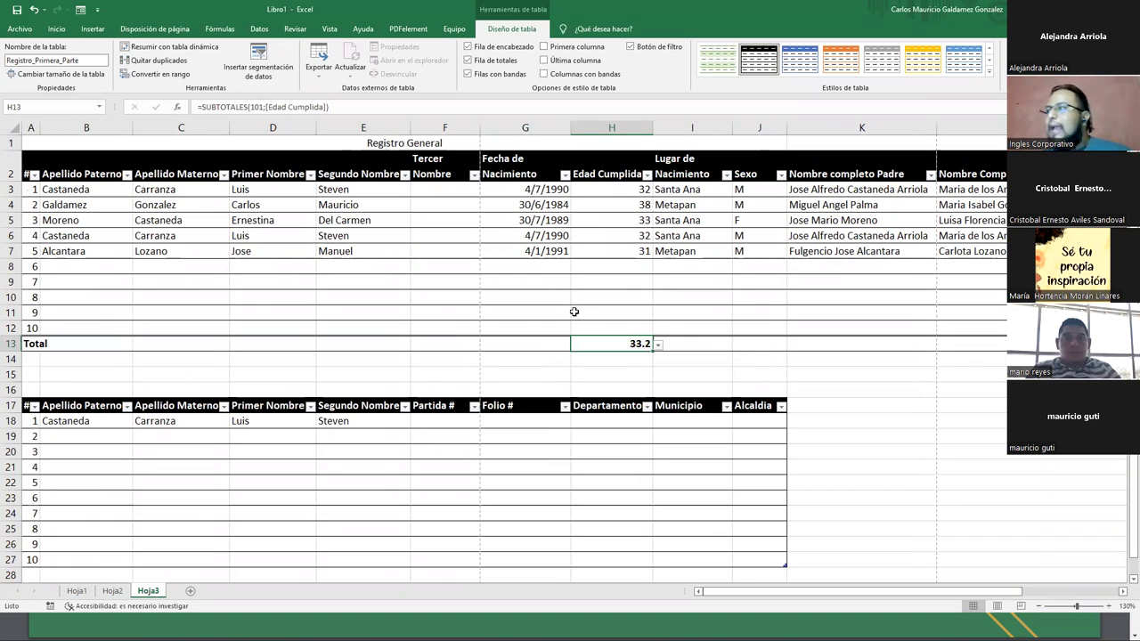
# Apply a blue table style with Dar formato como tabla to the Registro General table A2:L12.
pyautogui.click(267, 250)
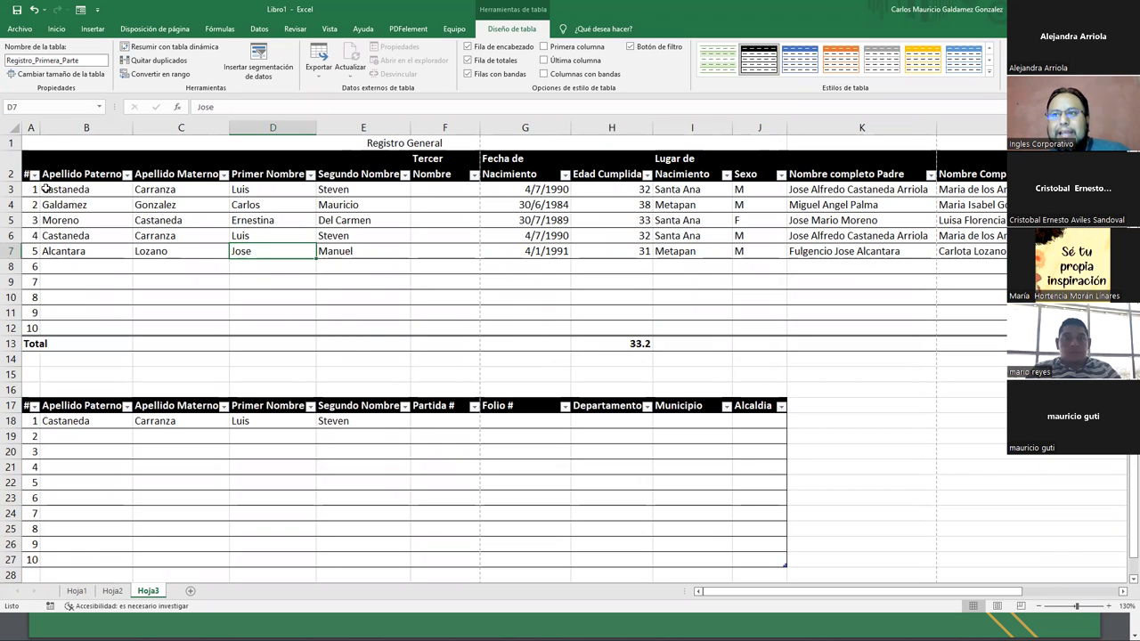
pyautogui.moveTo(29, 165)
pyautogui.mouseDown()
pyautogui.moveTo(1015, 327)
pyautogui.moveTo(999, 326)
pyautogui.mouseUp()
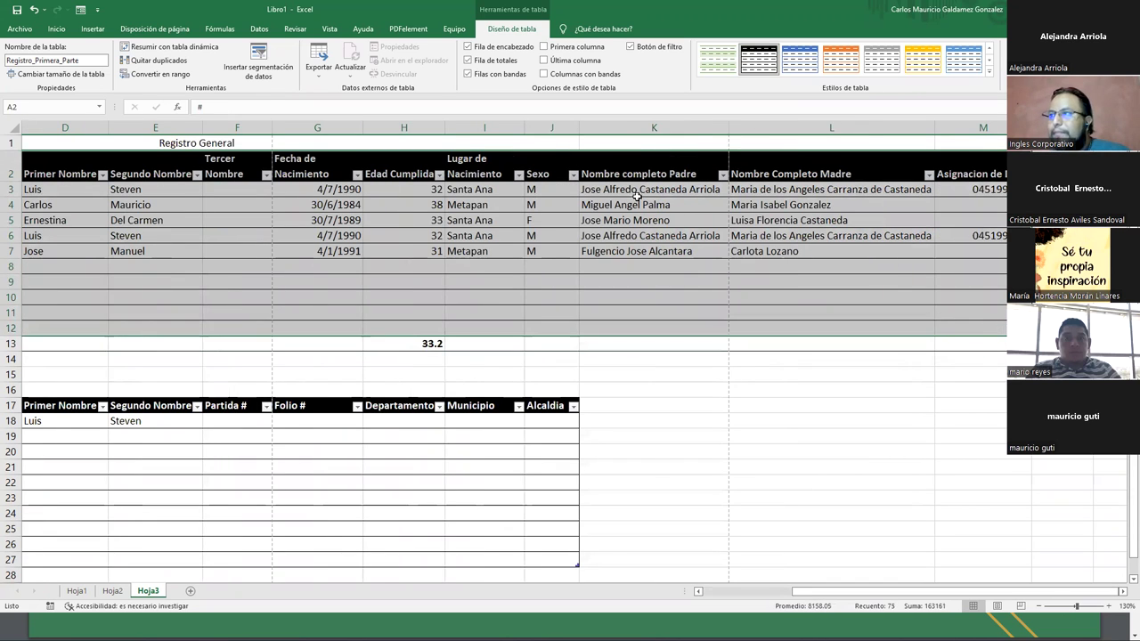
pyautogui.click(56, 29)
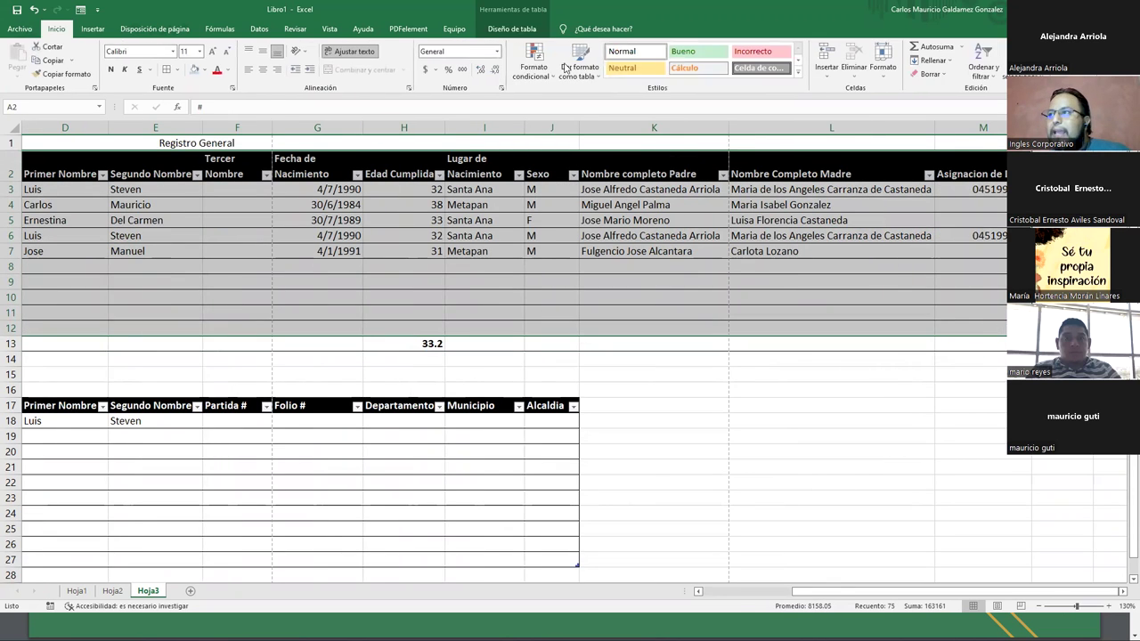
pyautogui.click(579, 64)
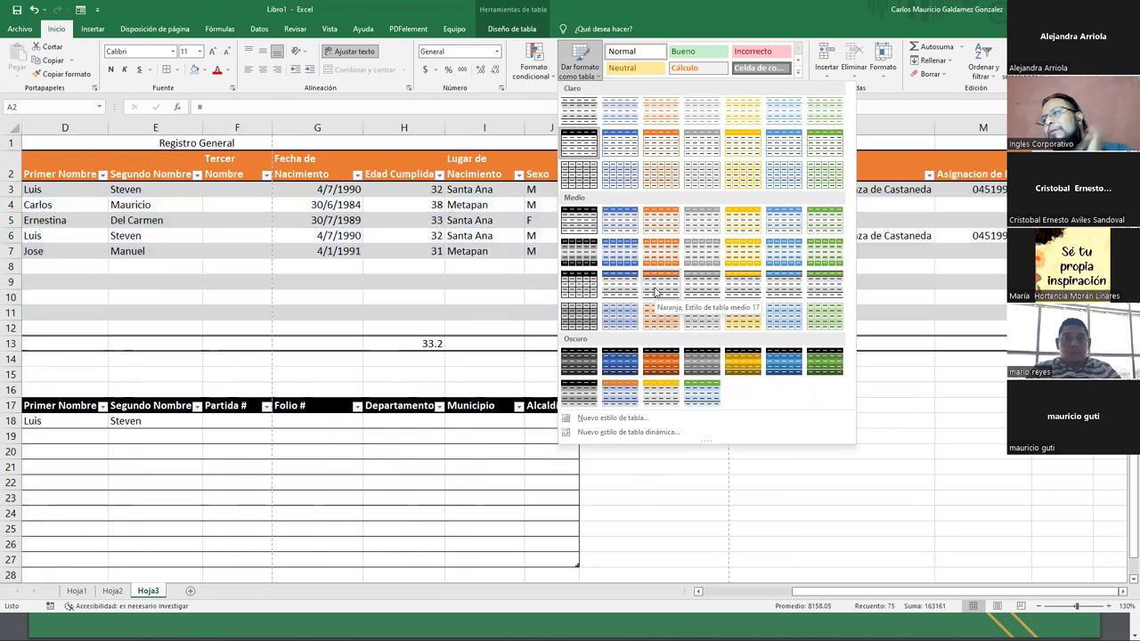
pyautogui.click(621, 291)
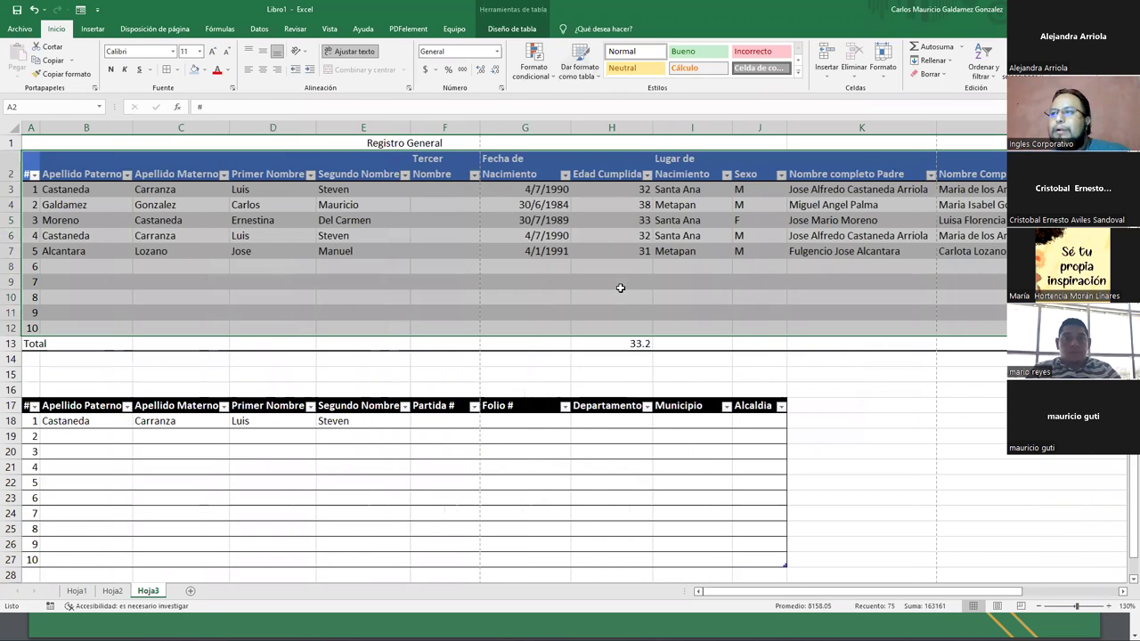
pyautogui.click(364, 266)
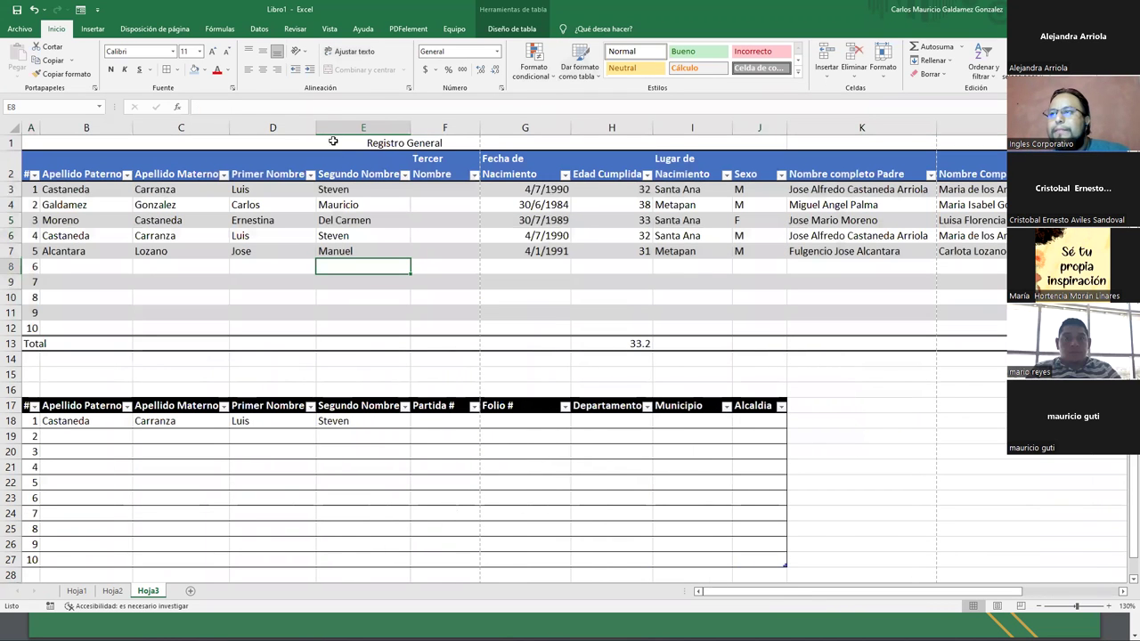
# Narrow columns D, E, H, C and B so their headers wrap.
pyautogui.moveTo(318, 127); pyautogui.dragTo(298, 127)
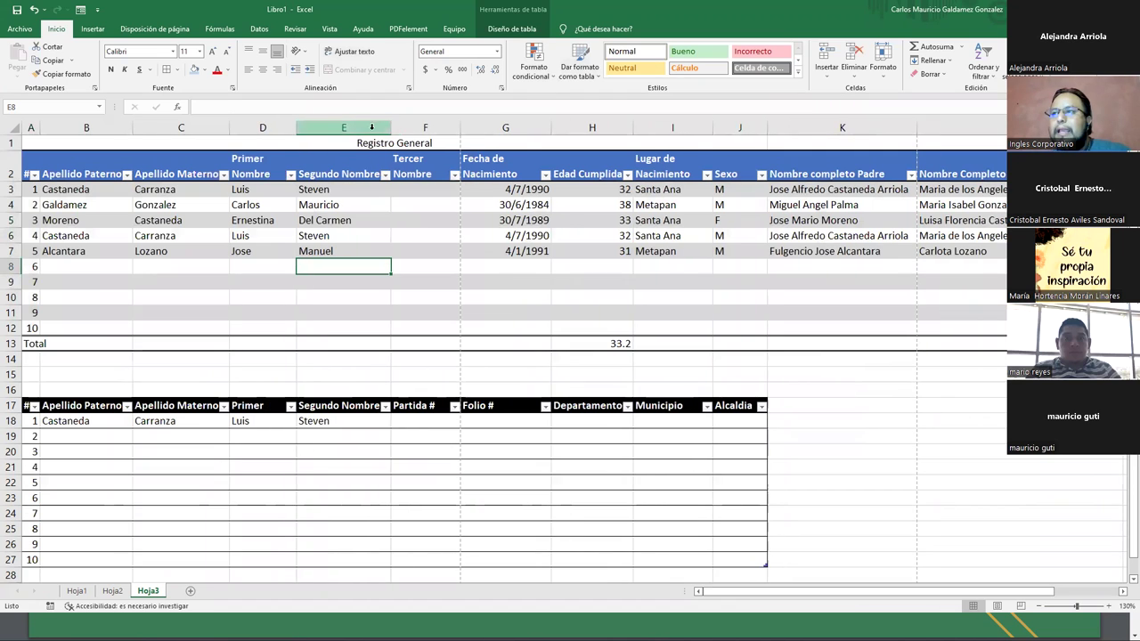
pyautogui.moveTo(389, 128); pyautogui.dragTo(373, 127)
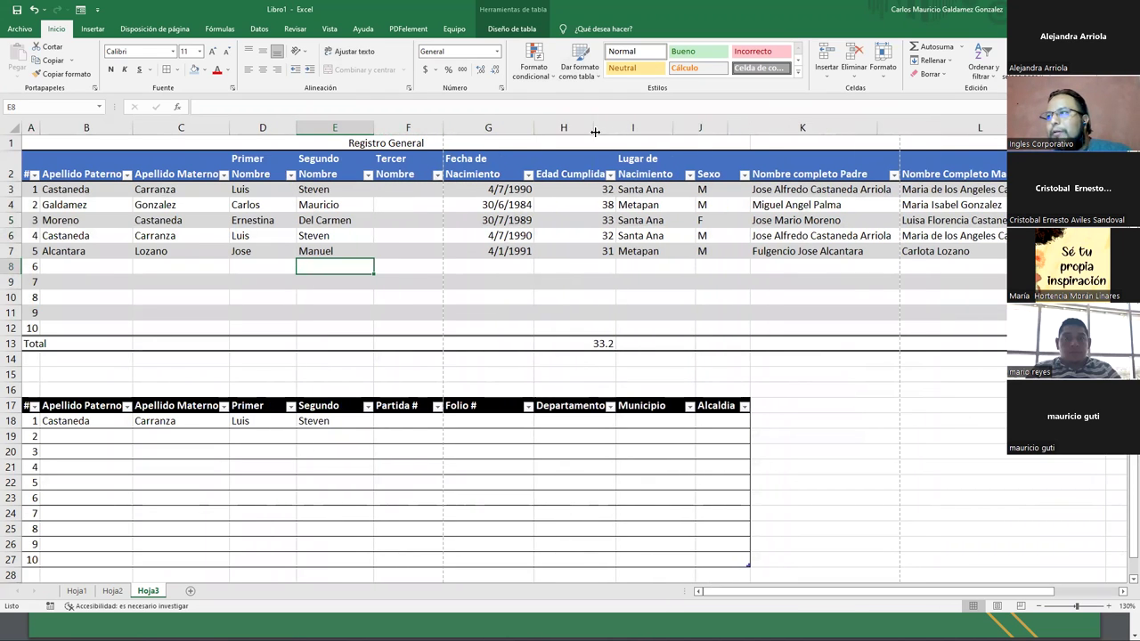
pyautogui.moveTo(616, 128); pyautogui.dragTo(592, 127)
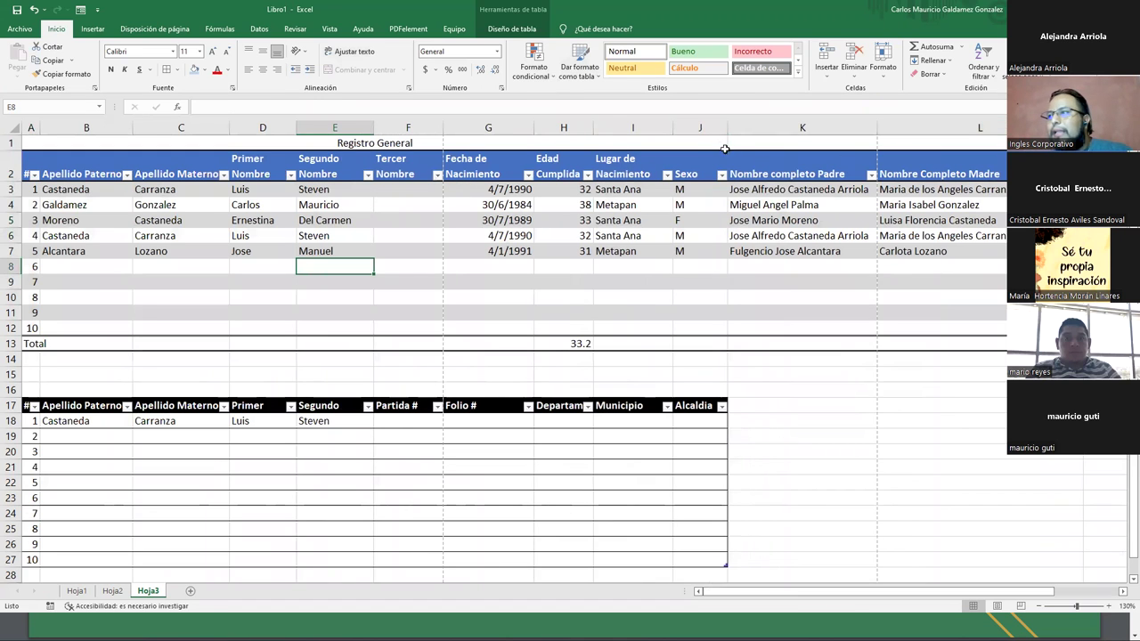
pyautogui.moveTo(229, 127); pyautogui.dragTo(209, 127)
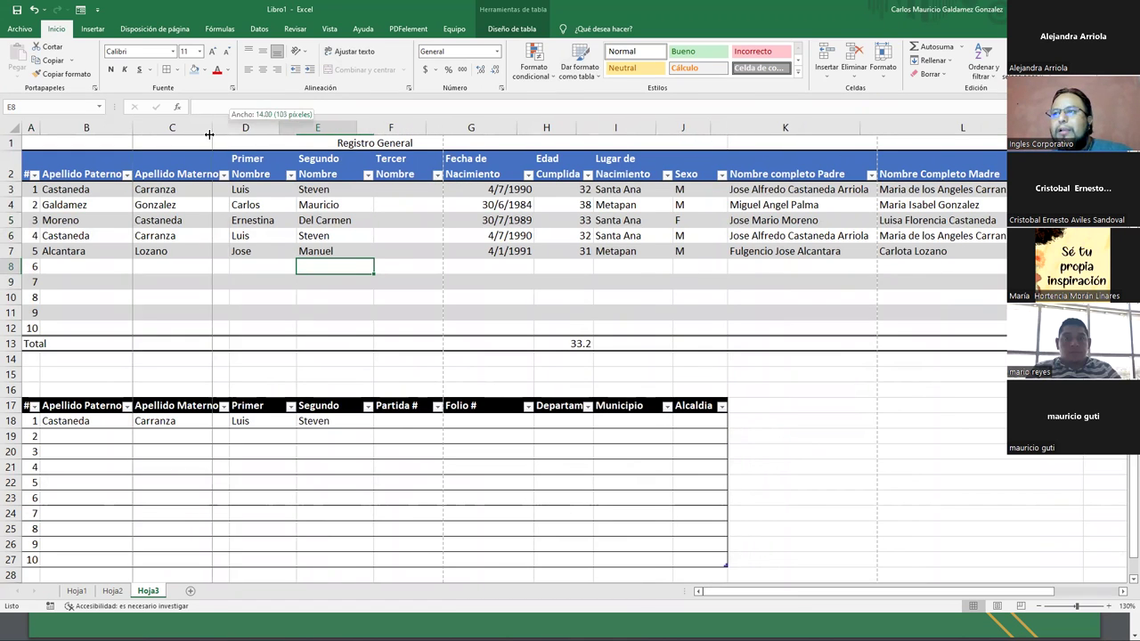
pyautogui.moveTo(133, 127); pyautogui.dragTo(118, 128)
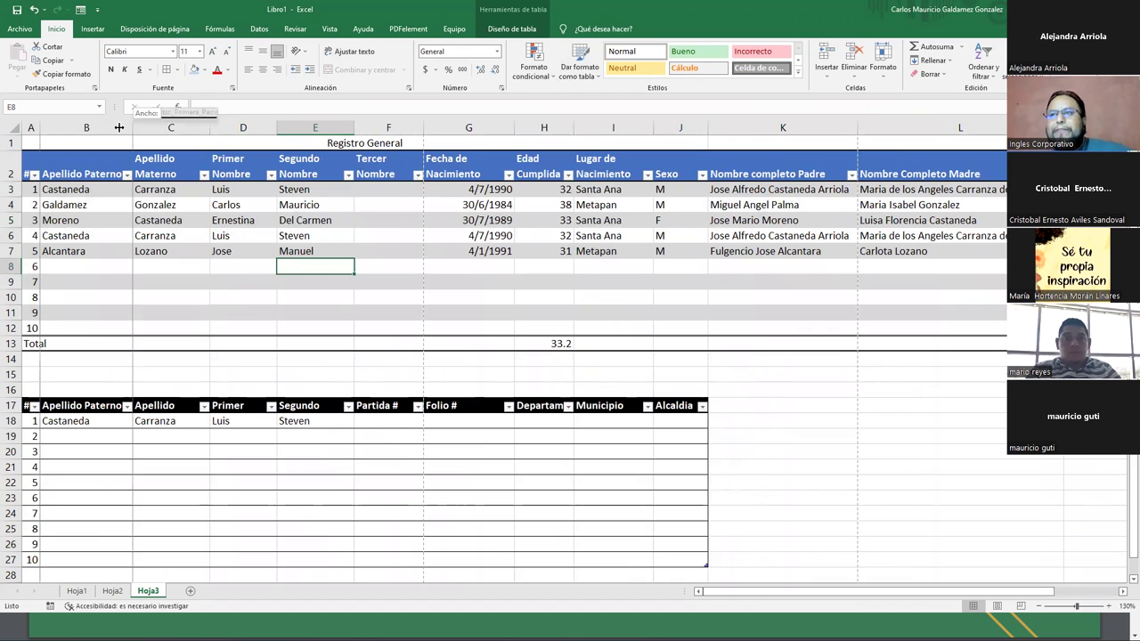
# AutoFit columns K and L to the parents' full names, then add new sheet Hoja4.
pyautogui.doubleClick(844, 127)
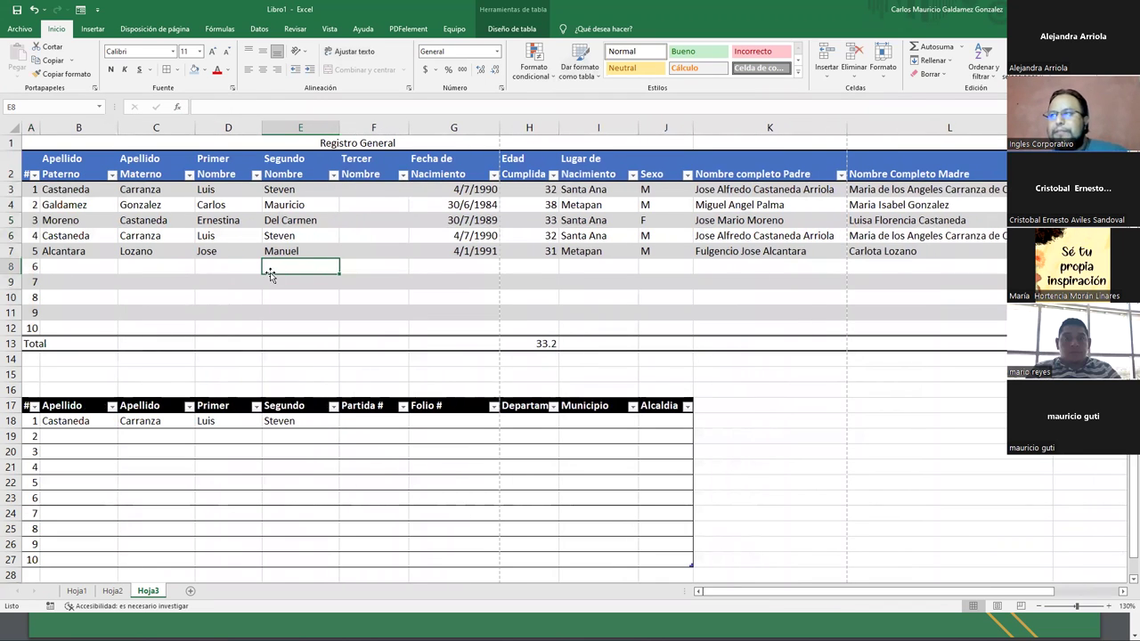
pyautogui.scroll(-1, 283, 288)
pyautogui.click(374, 316)
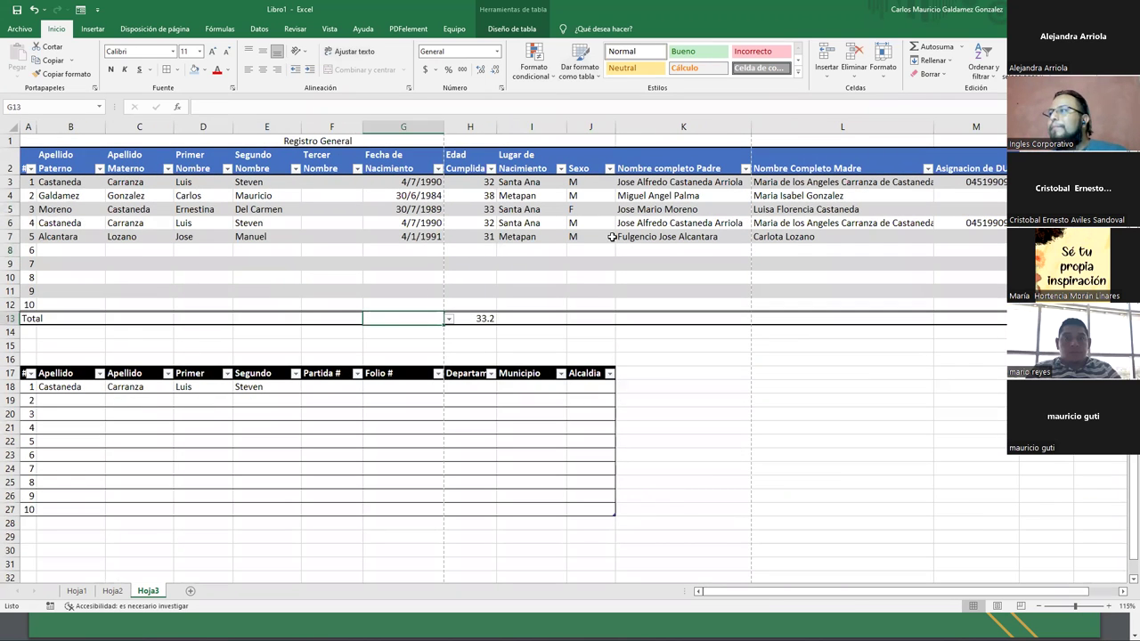
pyautogui.doubleClick(935, 123)
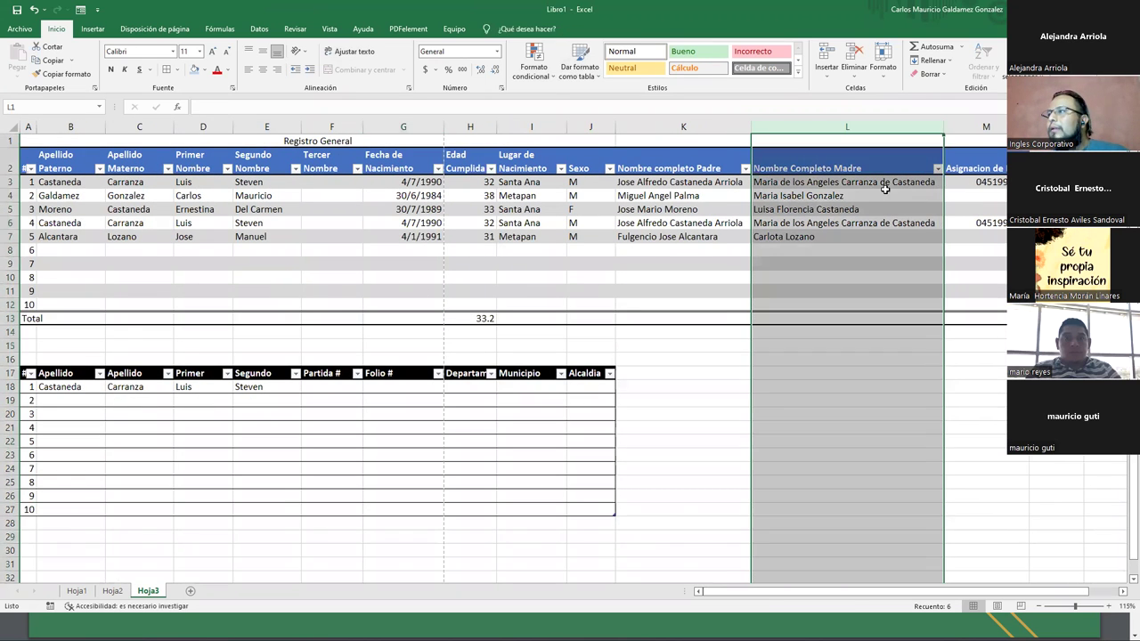
pyautogui.click(67, 250)
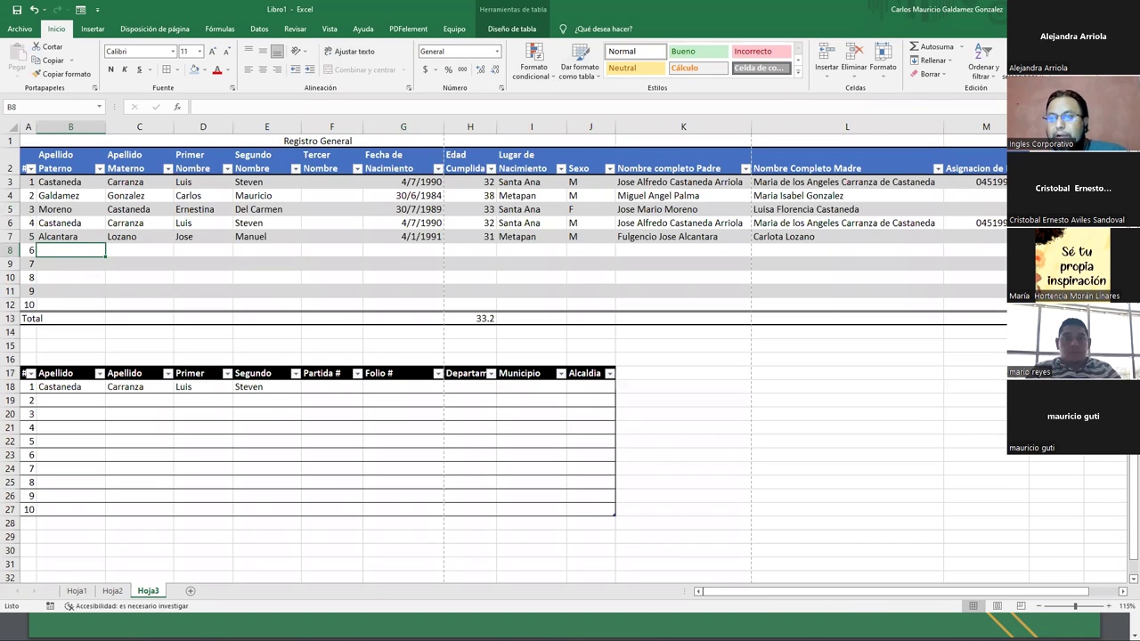
pyautogui.click(190, 591)
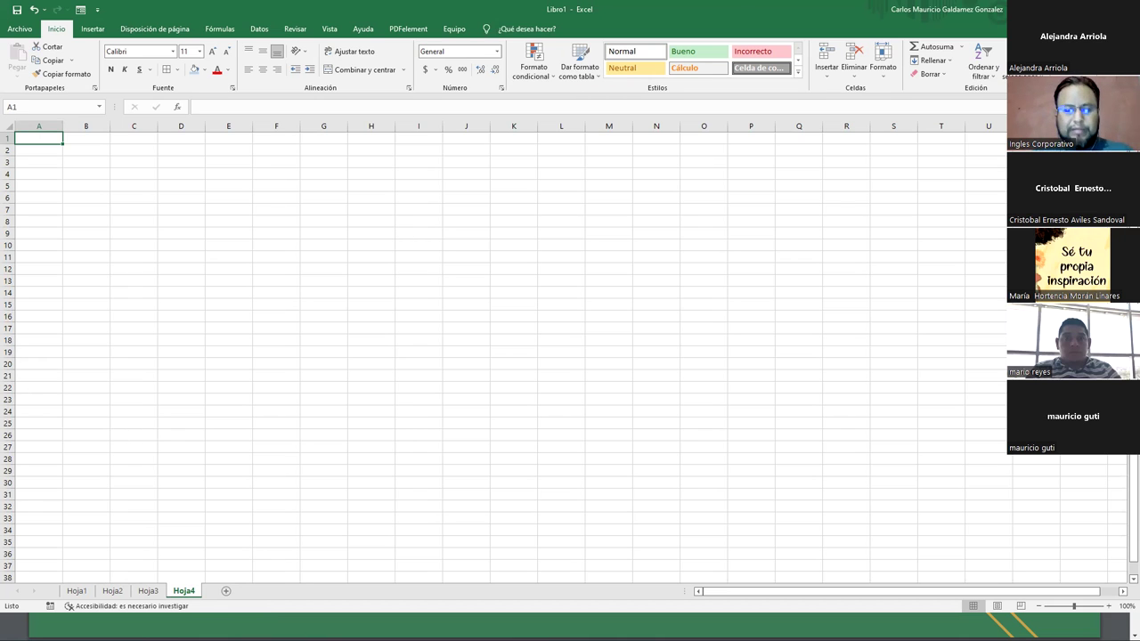
# Type title 'Nomina de Pagos' and headers CO, Codigo, Apellidos, Nombres, Sueldo in row 2.
pyautogui.write('Nomina de Pagos')
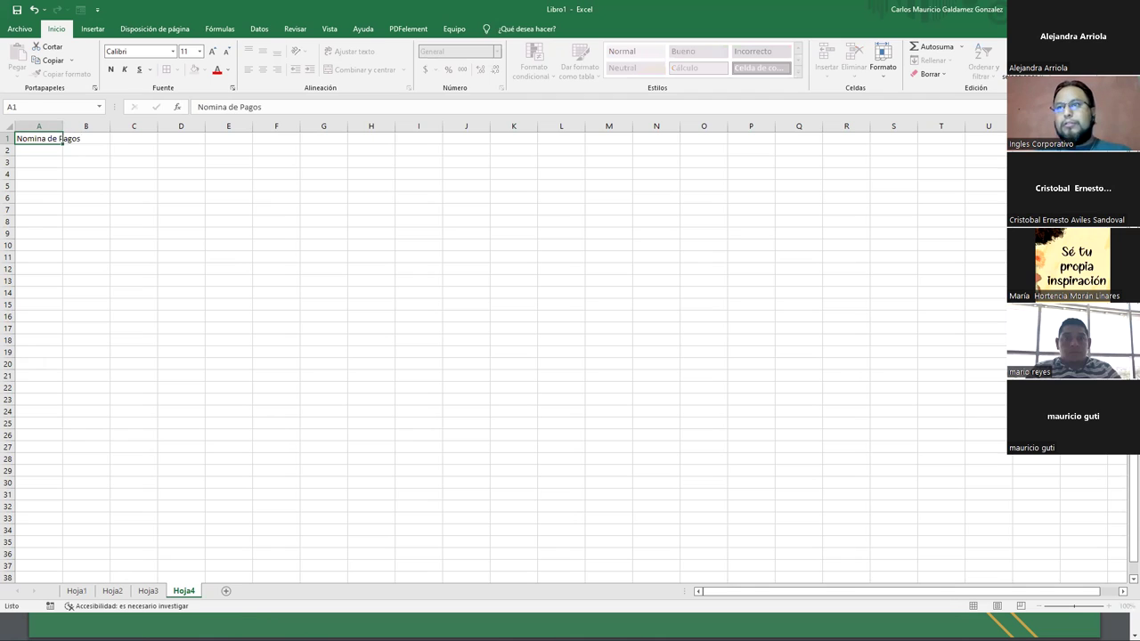
pyautogui.press('Tab')
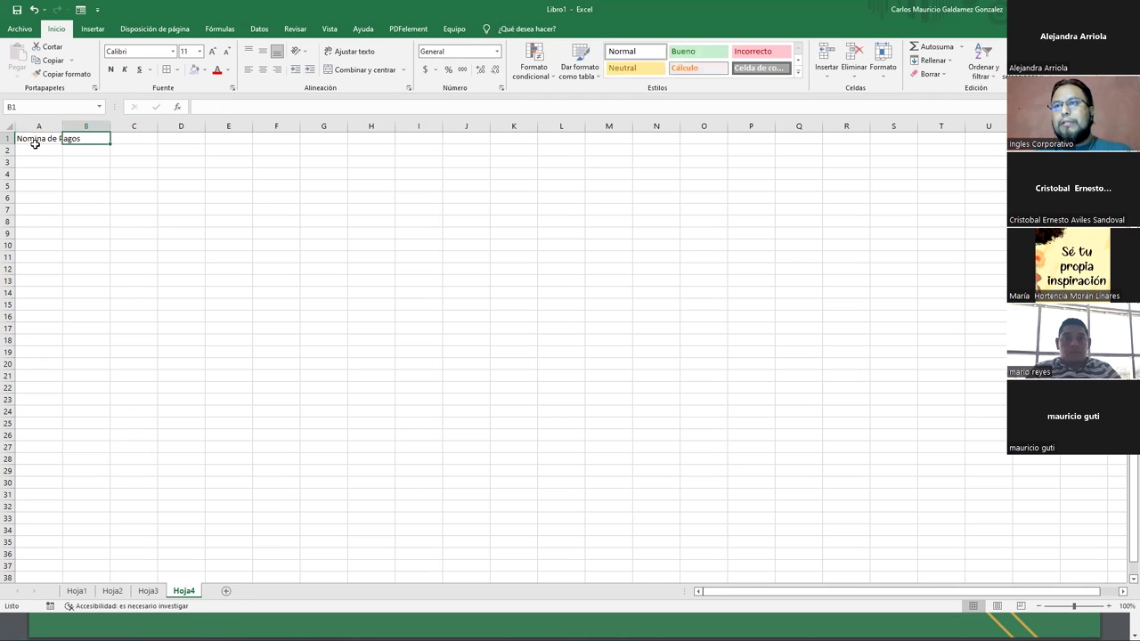
pyautogui.click(34, 150)
pyautogui.write('CO')
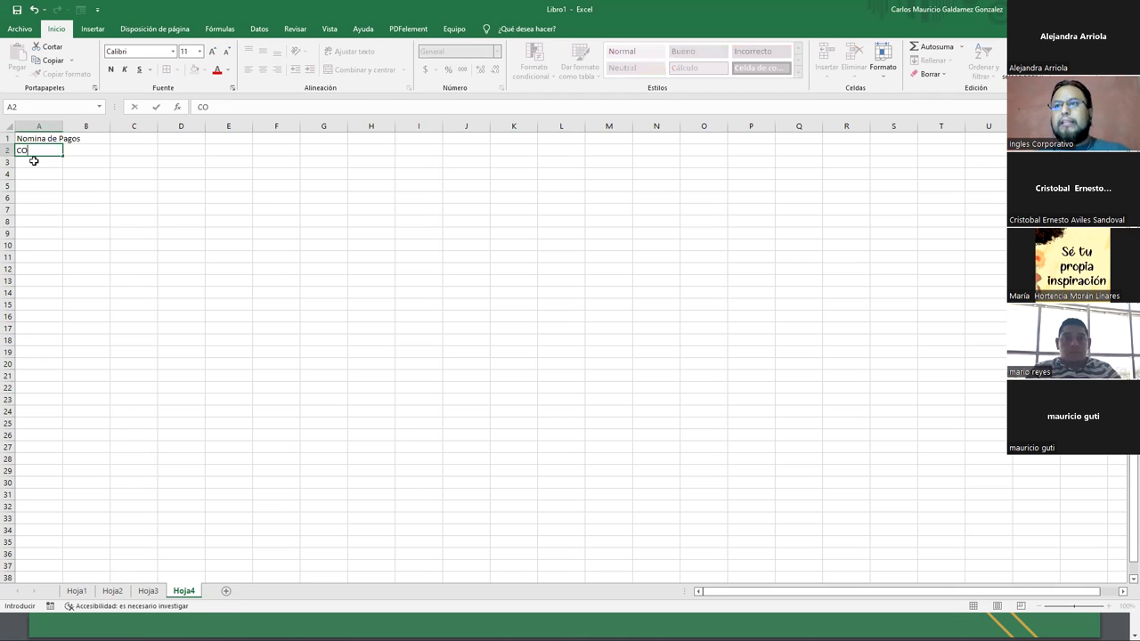
pyautogui.press('Tab')
pyautogui.write('Codigo')
pyautogui.press('Tab')
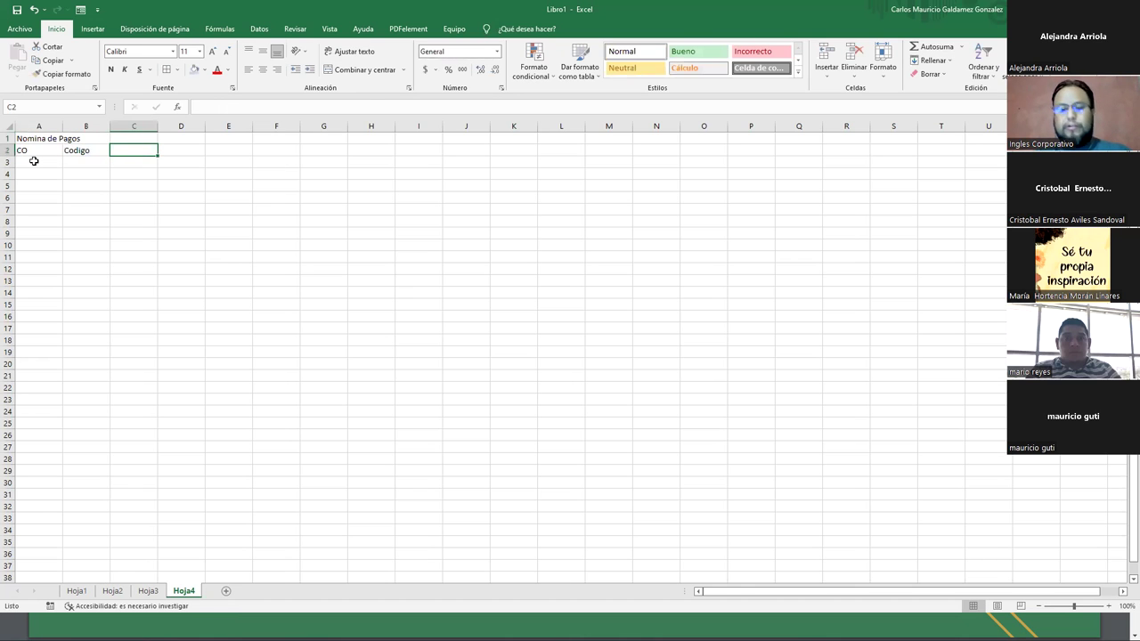
pyautogui.write('Apellido')
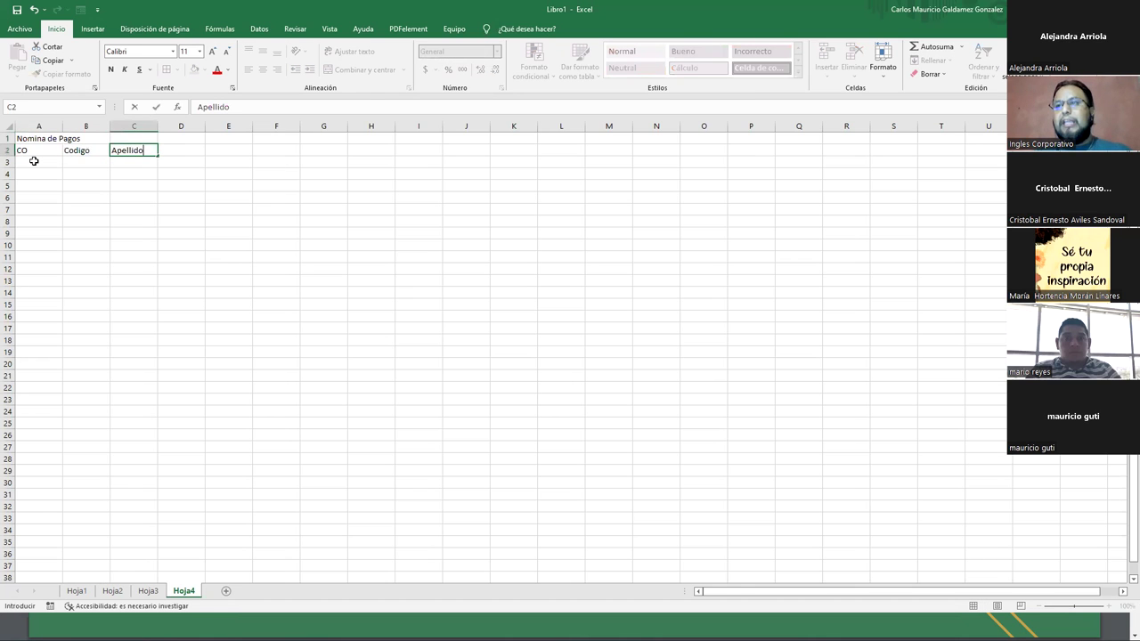
pyautogui.write('s')
pyautogui.press('Tab')
pyautogui.write('Nombr')
pyautogui.press('Tab')
pyautogui.write('Sueldo')
pyautogui.press('Tab')
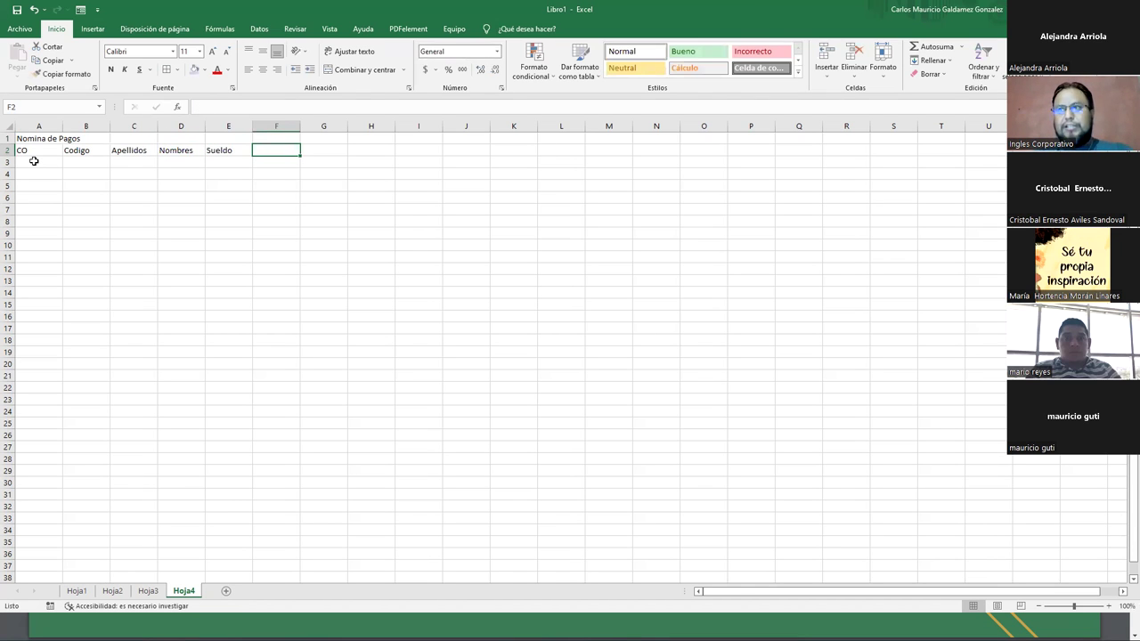
# Add headers ISSS, AFP, FSV and RENTA.
pyautogui.write('AF')
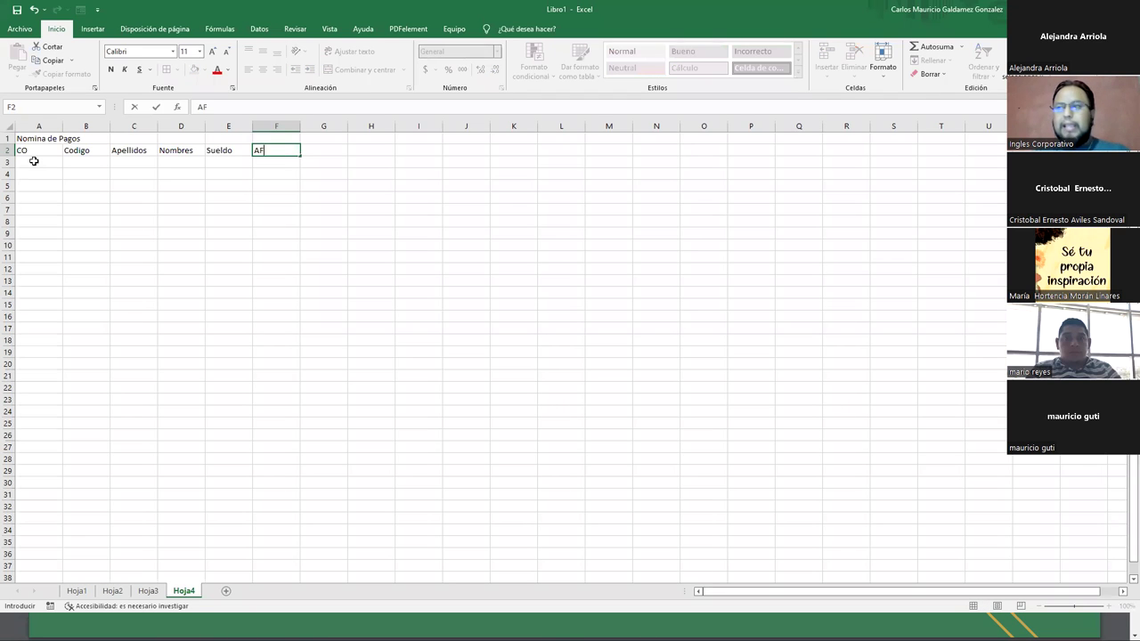
pyautogui.press('BackSpace')
pyautogui.press('BackSpace')
pyautogui.press('BackSpace')
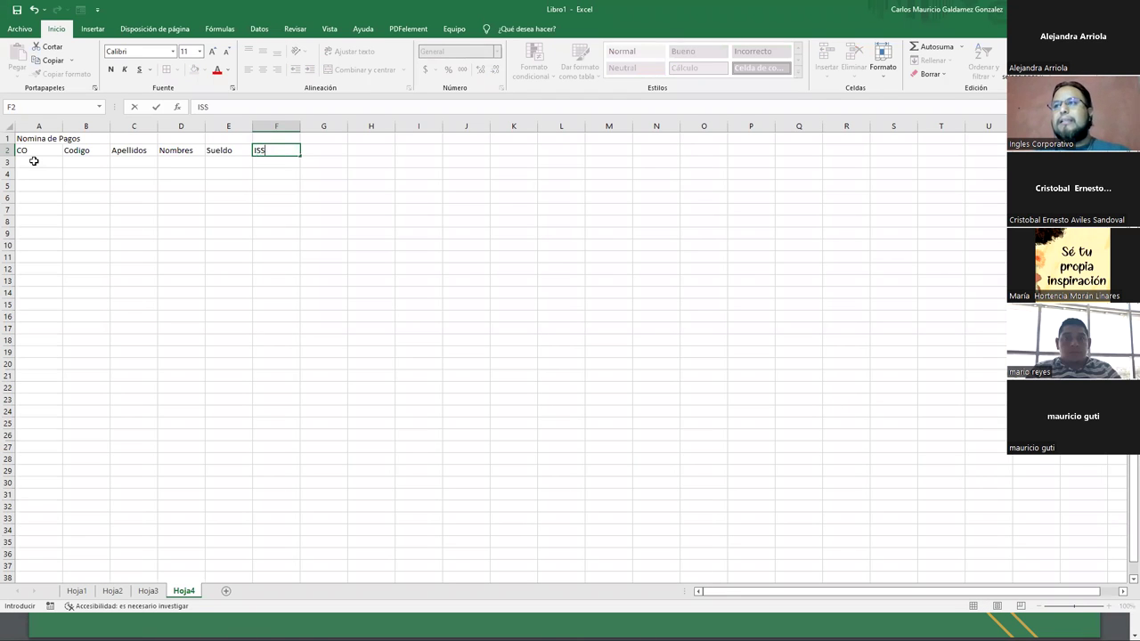
pyautogui.press('Tab')
pyautogui.press('Left')
pyautogui.press('F2')
pyautogui.write('S')
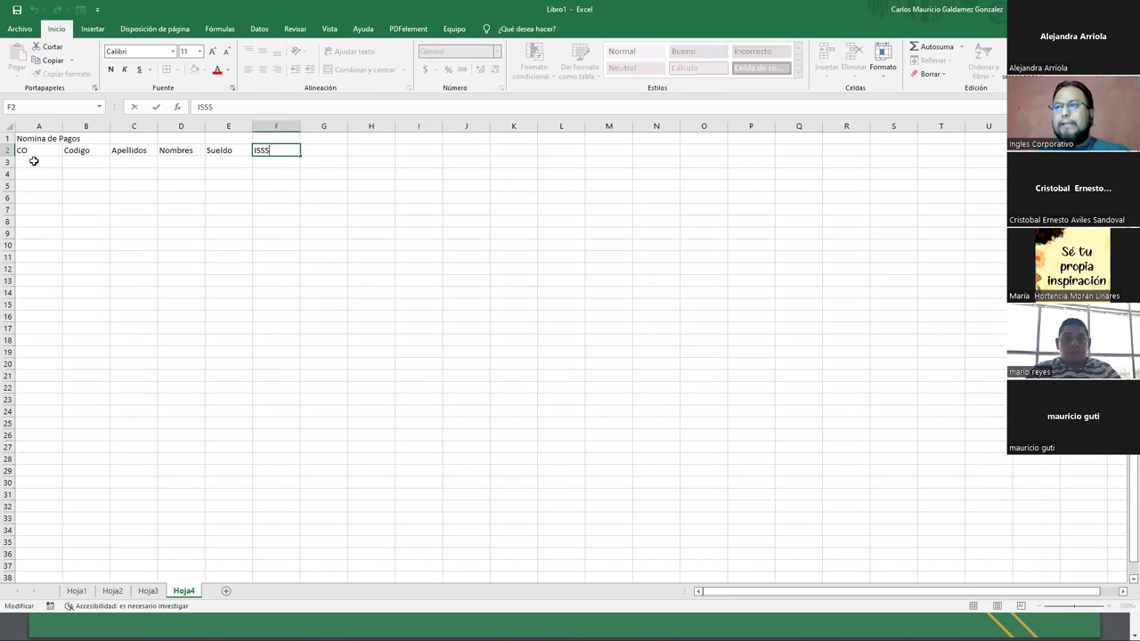
pyautogui.press('Tab')
pyautogui.write('A')
pyautogui.press('Tab')
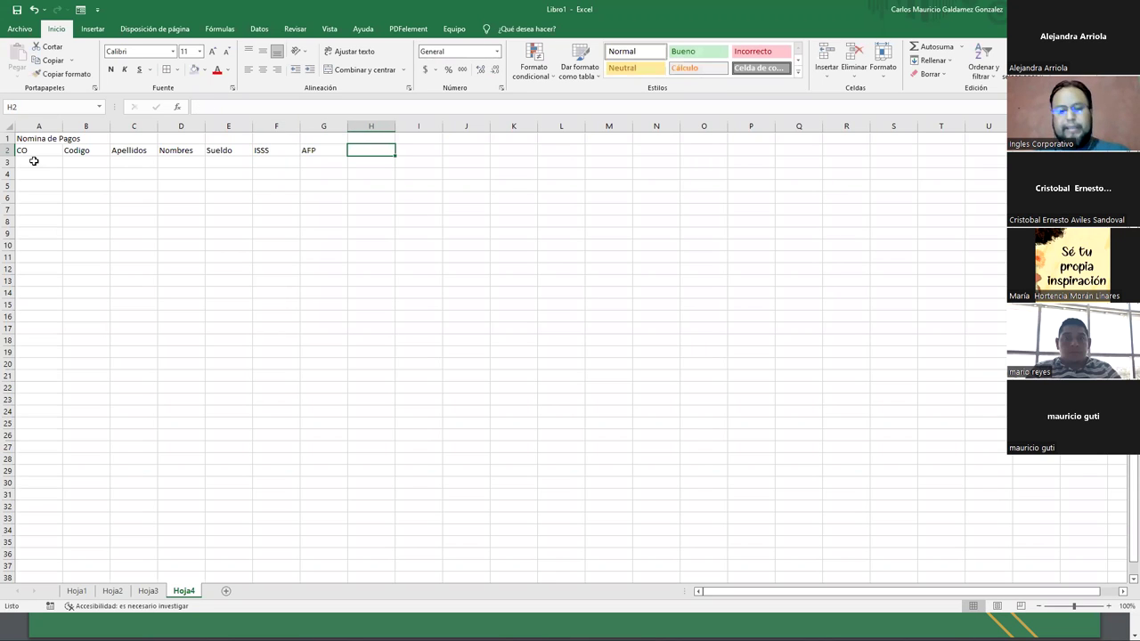
pyautogui.write('FSV')
pyautogui.press('Tab')
pyautogui.write('RE')
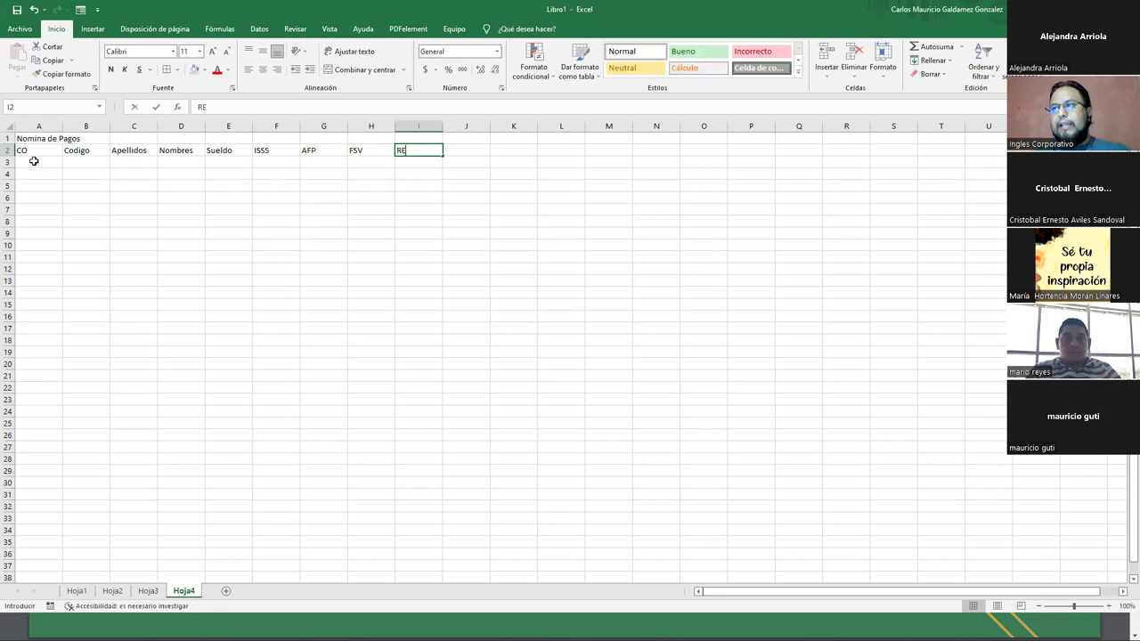
pyautogui.write('NTA')
pyautogui.press('Tab')
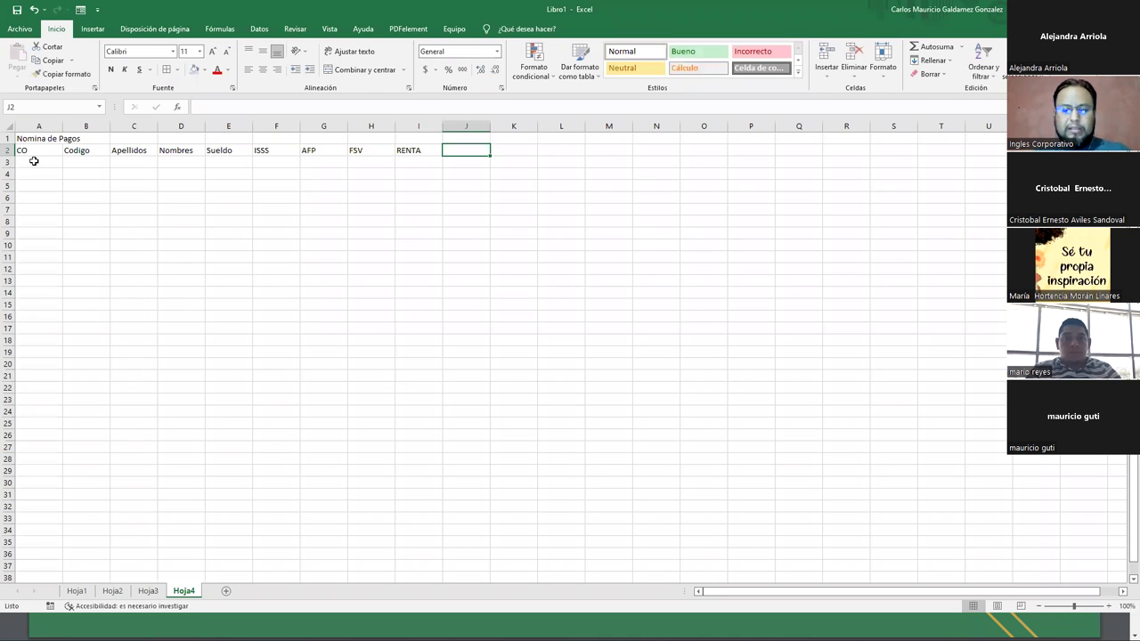
# Add headers ANTICIPO, H Extra and Pago H Extra.
pyautogui.write('ANTICIP')
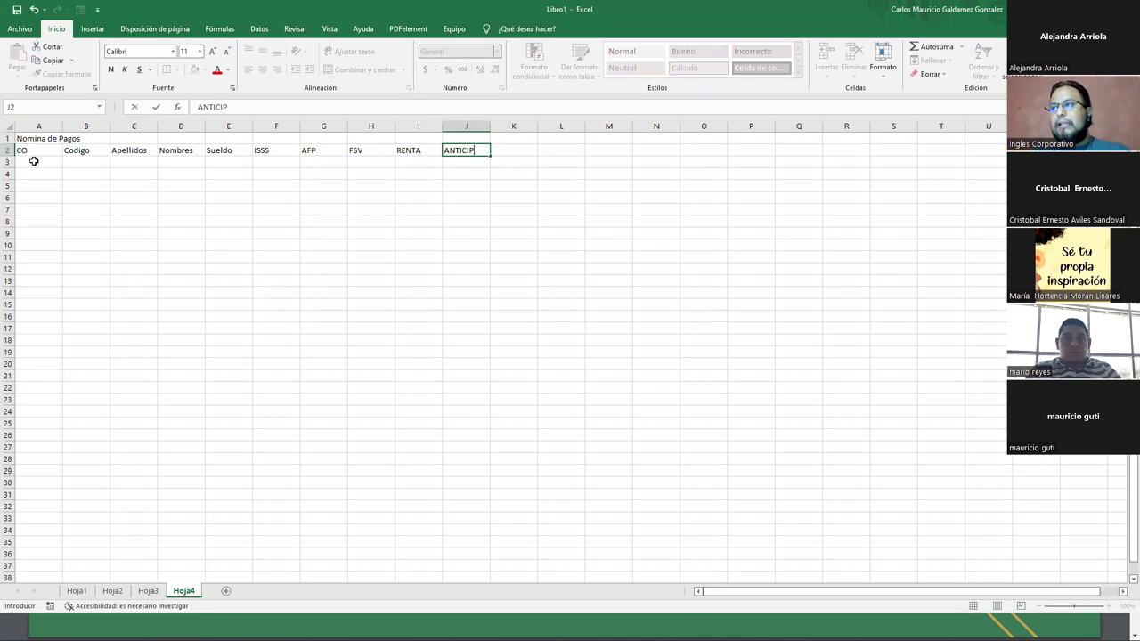
pyautogui.write('O')
pyautogui.press('Tab')
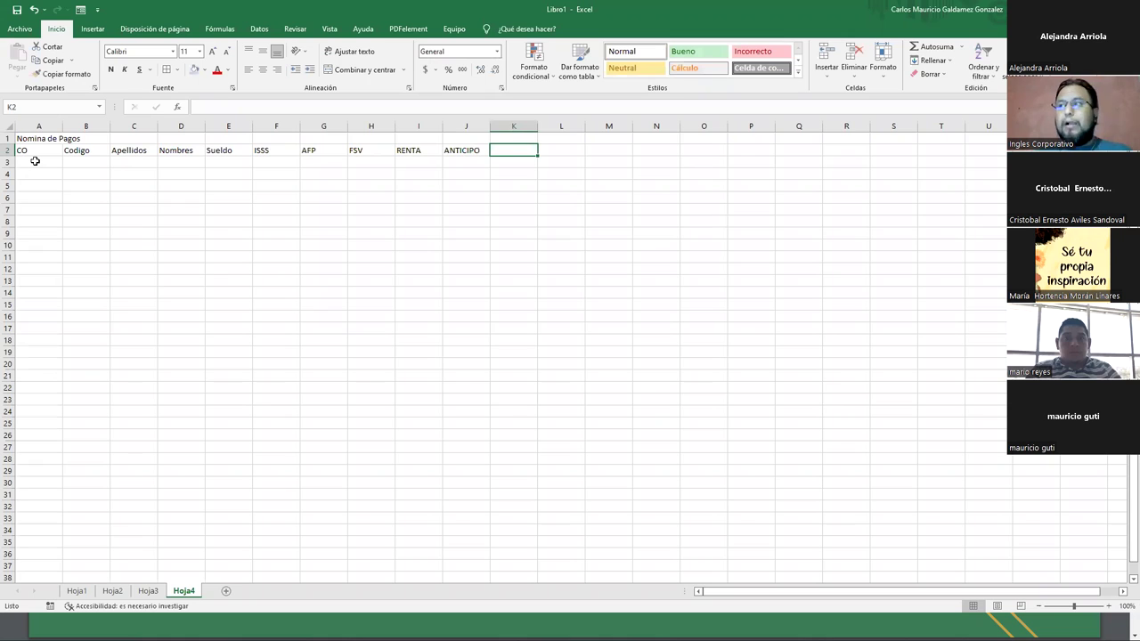
pyautogui.write('DIAS')
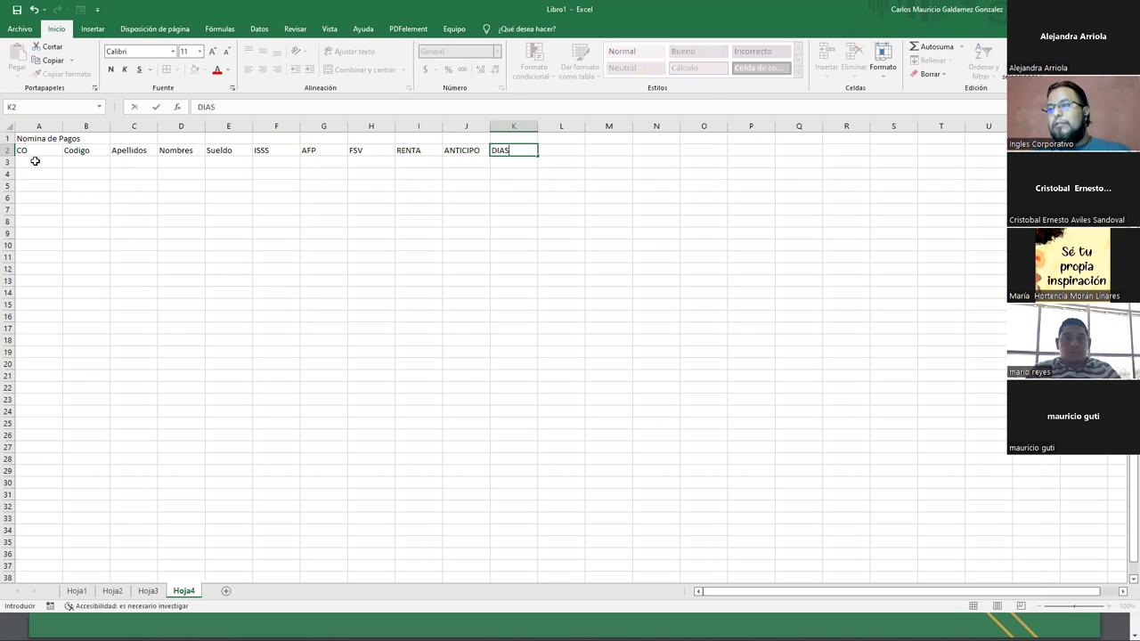
pyautogui.press('BackSpace')
pyautogui.press('BackSpace')
pyautogui.press('BackSpace')
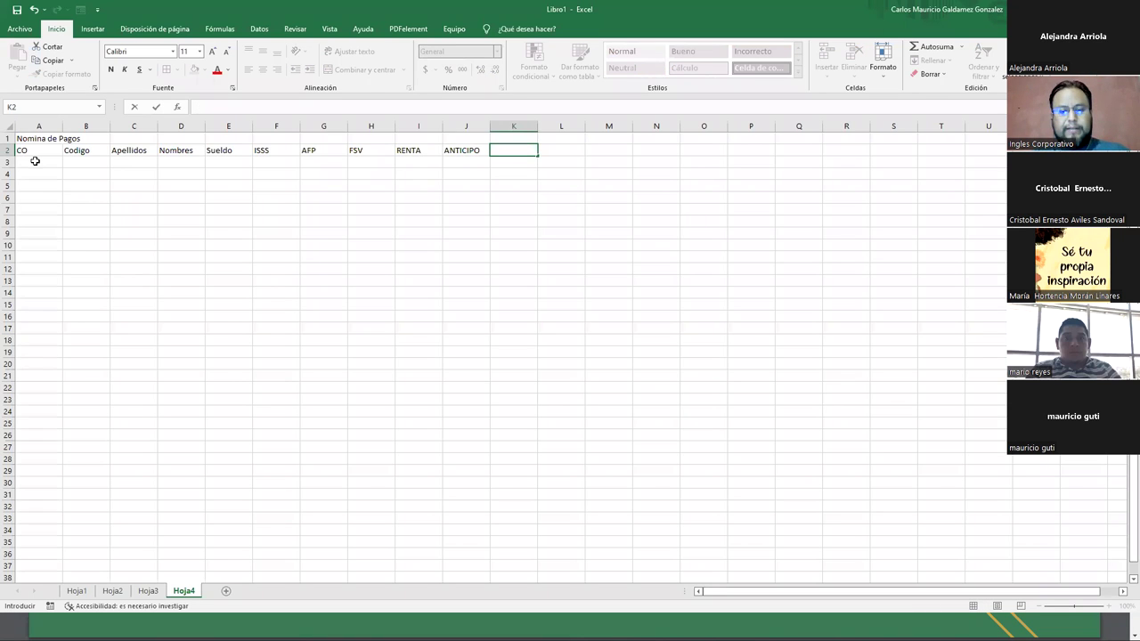
pyautogui.write('H Extra')
pyautogui.press('Tab')
pyautogui.write('Pa')
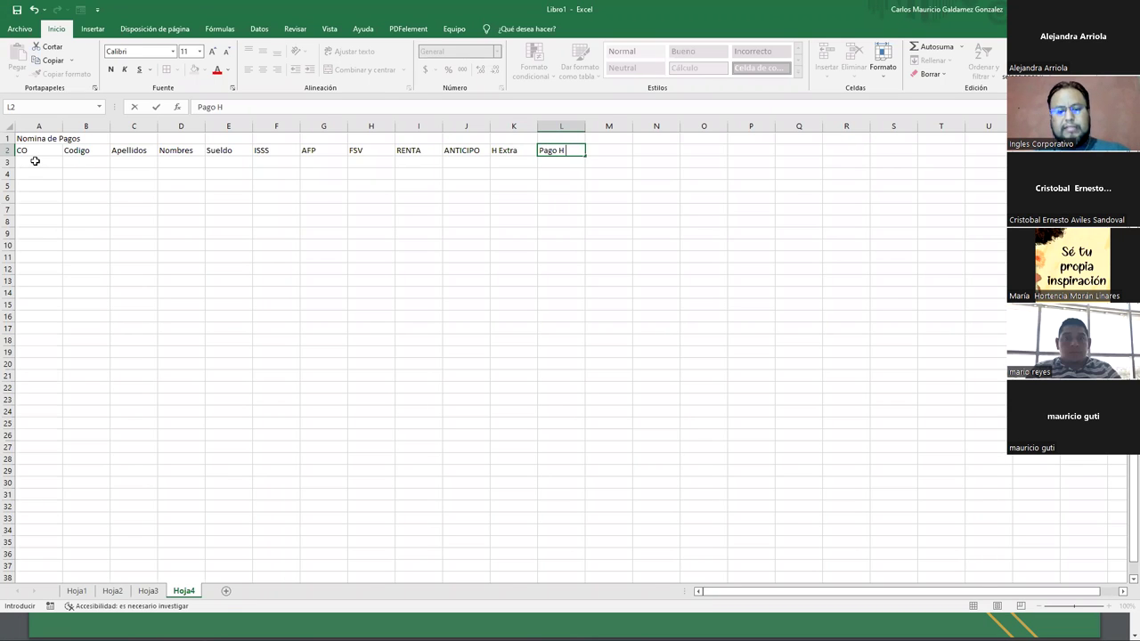
pyautogui.write('TRA')
pyautogui.hotkey('ctrl', 'Return')
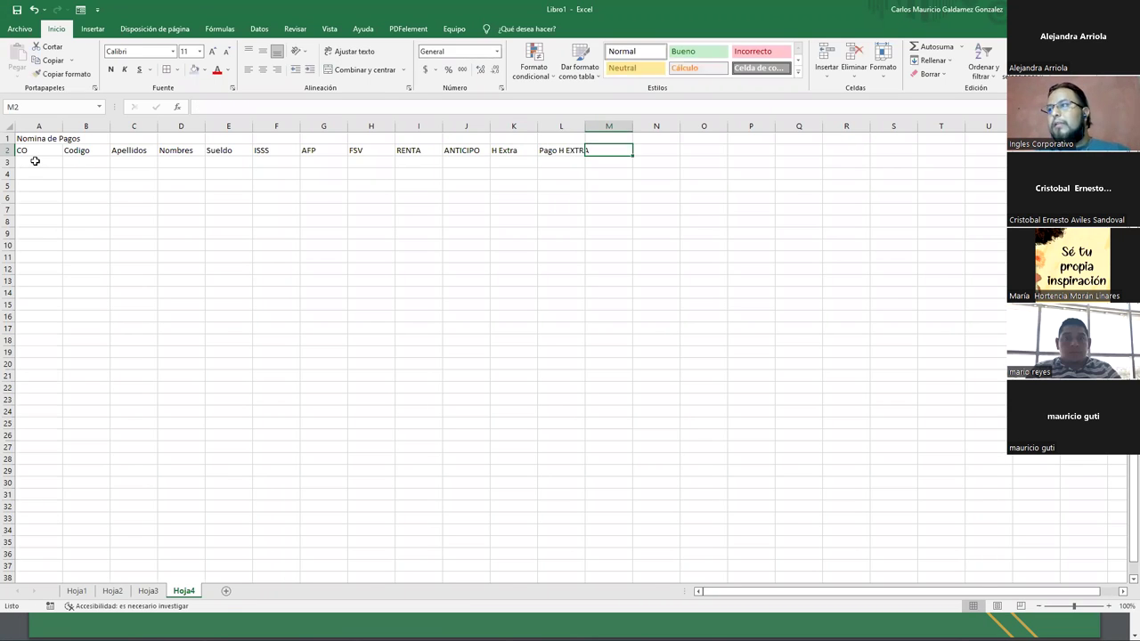
pyautogui.press('F2')
pyautogui.press('BackSpace')
pyautogui.press('BackSpace')
pyautogui.press('BackSpace')
pyautogui.press('Tab')
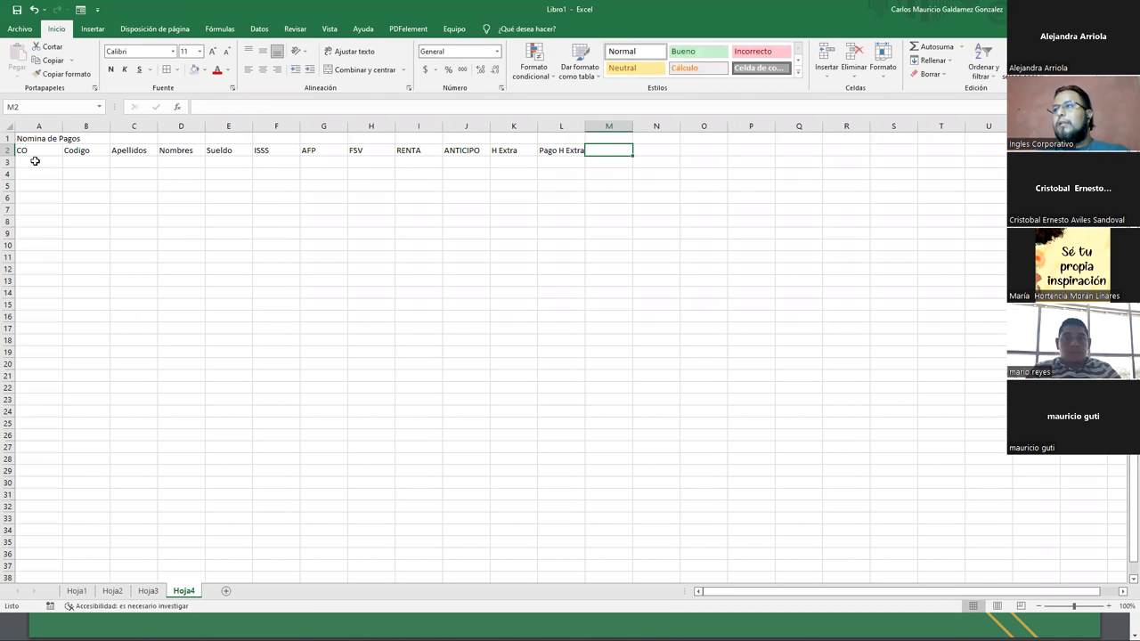
# Add headers Dias Festivos, Pago Dias Festivos, Bono and Incentivo.
pyautogui.write('D')
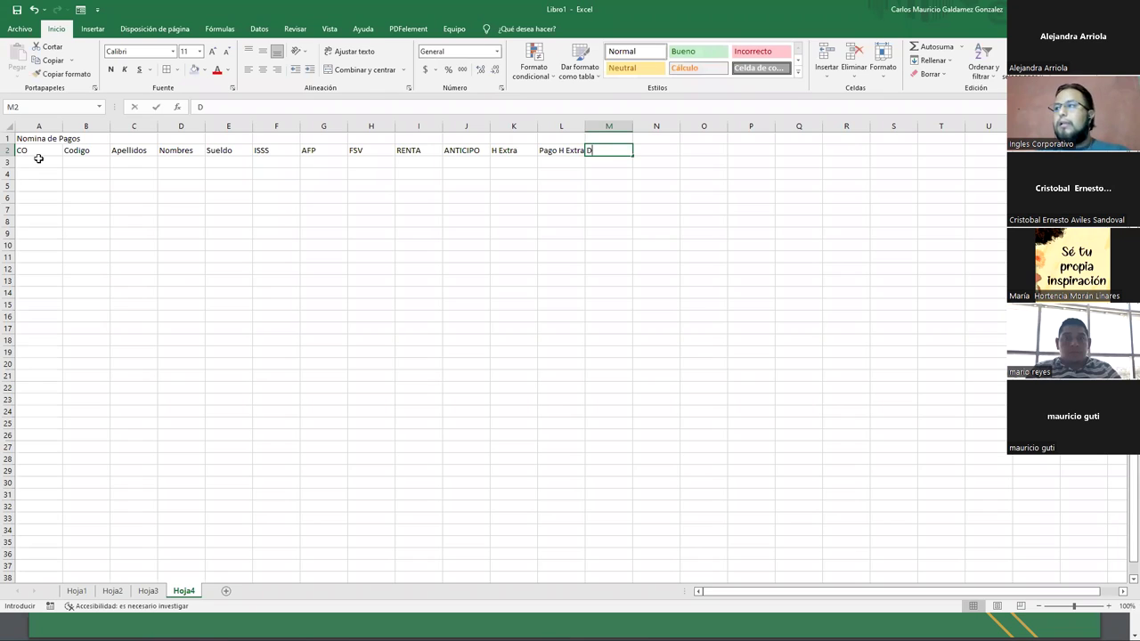
pyautogui.write('ias Festivos')
pyautogui.press('Tab')
pyautogui.write('Pagoiaserst')
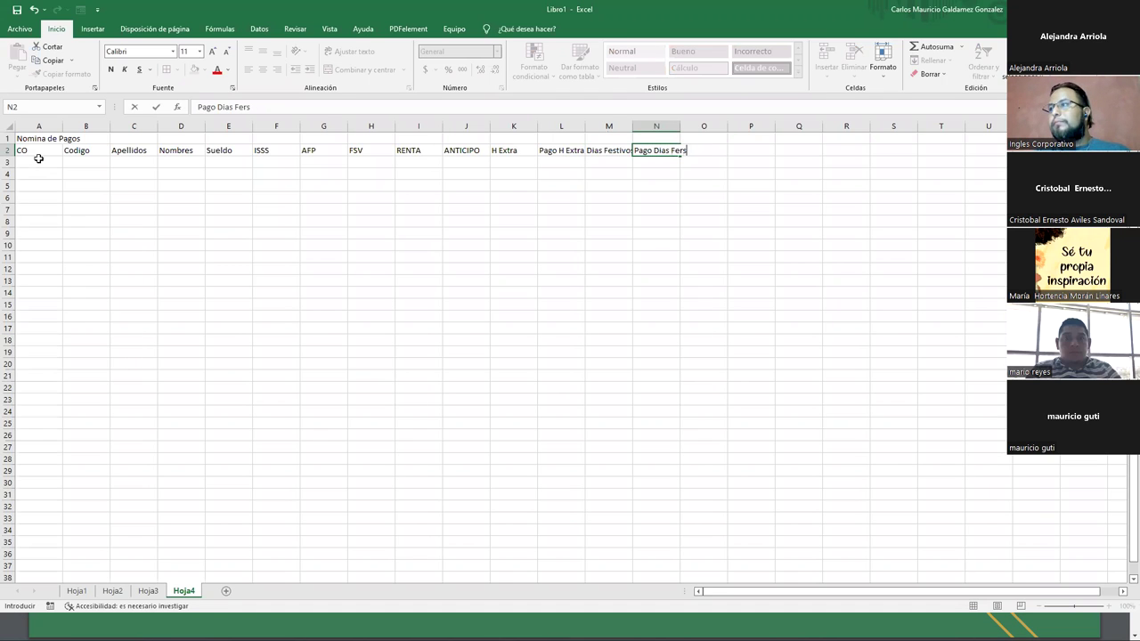
pyautogui.write('ivos')
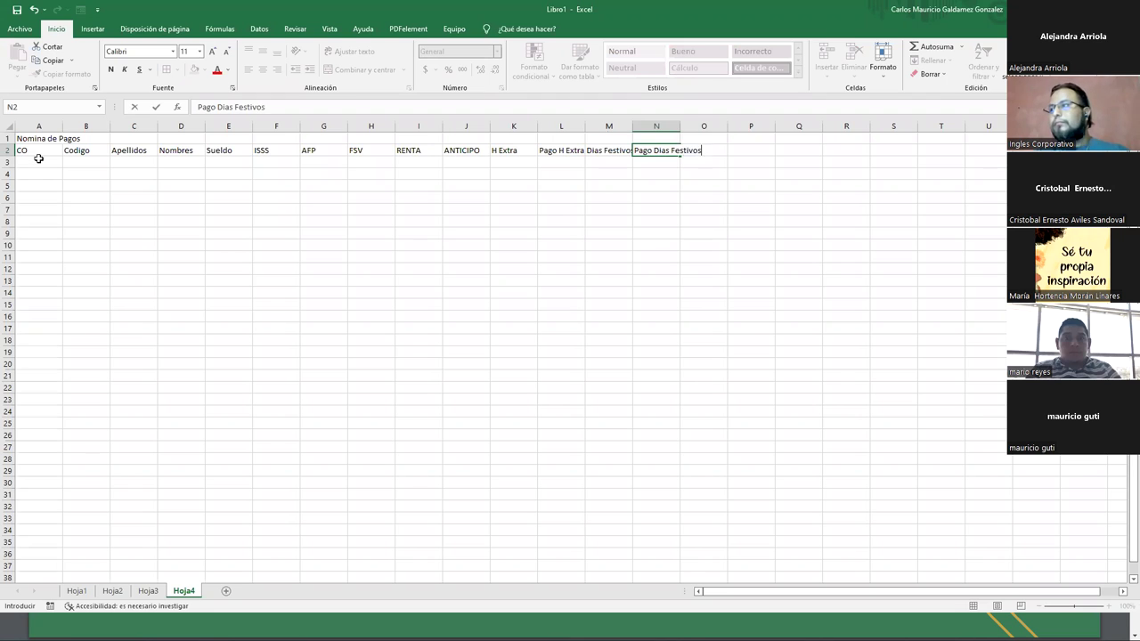
pyautogui.press('Tab')
pyautogui.write('Bo')
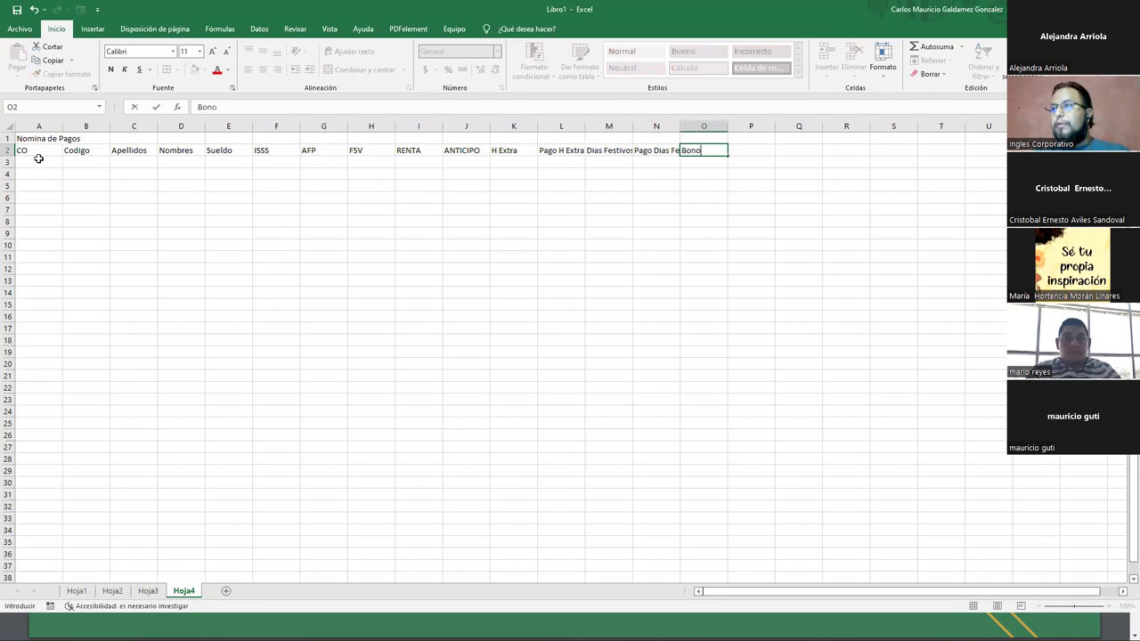
pyautogui.press('Tab')
pyautogui.write('Incentivo')
pyautogui.press('Tab')
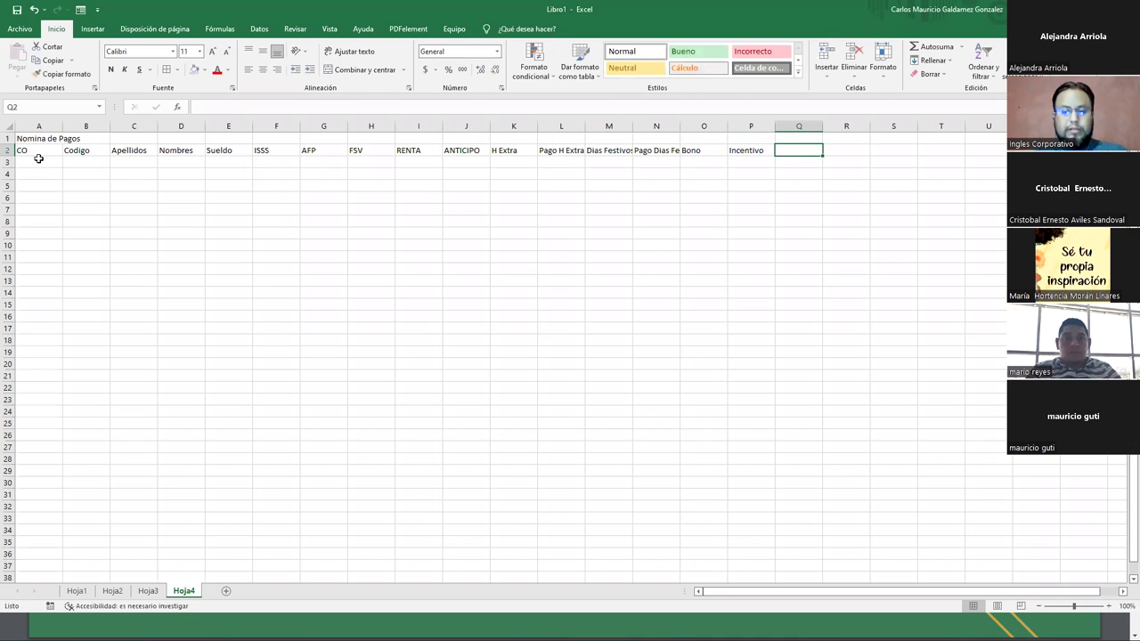
# Finish the header row with Total de Descuentos, Total de Incentivos and Sueldo Total.
pyautogui.write('Su')
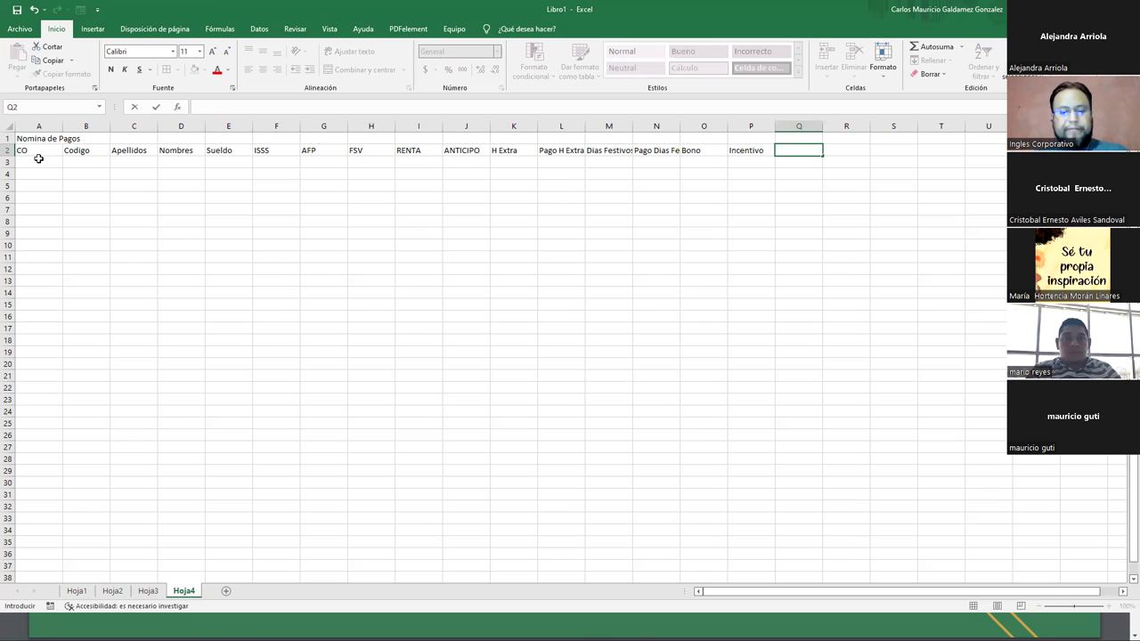
pyautogui.write('Total')
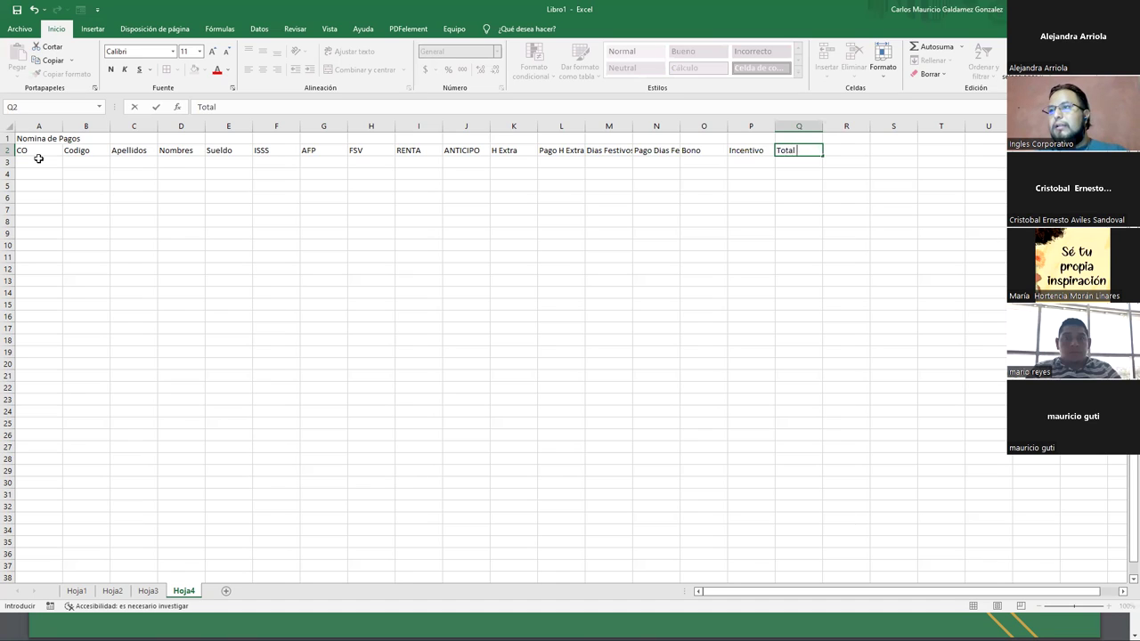
pyautogui.write(' de D')
pyautogui.write('eu')
pyautogui.write('uentos')
pyautogui.press('Tab')
pyautogui.write('Tot')
pyautogui.write('ncentivos')
pyautogui.press('Tab')
pyautogui.write('Sueldo F')
pyautogui.press('BackSpace')
pyautogui.press('BackSpace')
pyautogui.press('BackSpace')
pyautogui.write('tal')
pyautogui.press('Return')
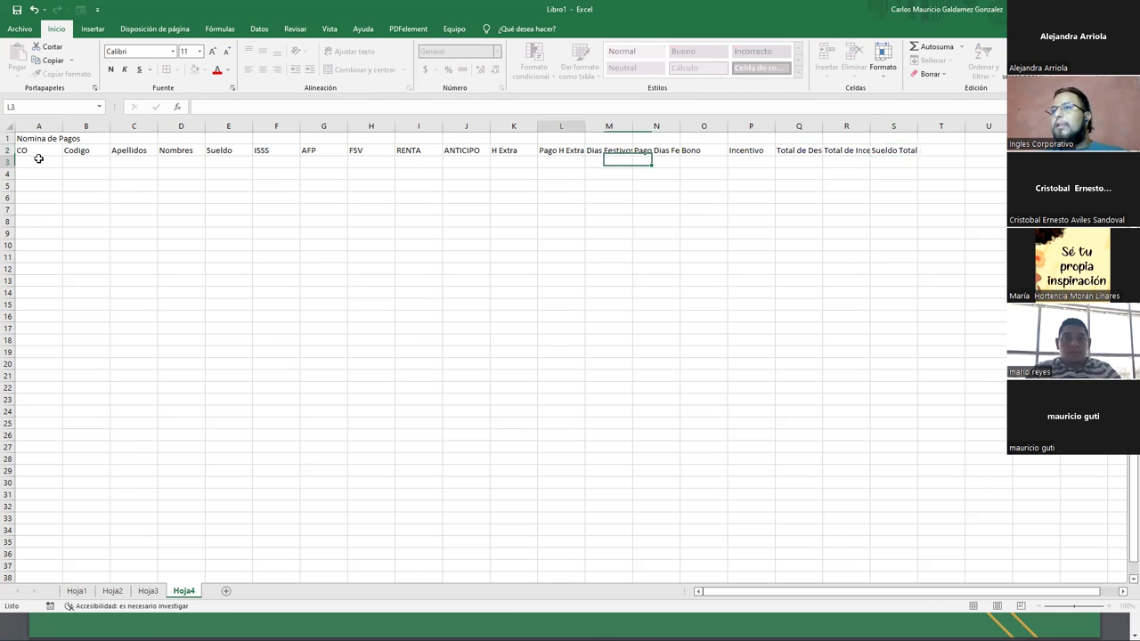
# Enter rates 3%, 6.25%, 7% and 10% in F1:I1 above ISSS, AFP, FSV, RENTA.
pyautogui.click(276, 138)
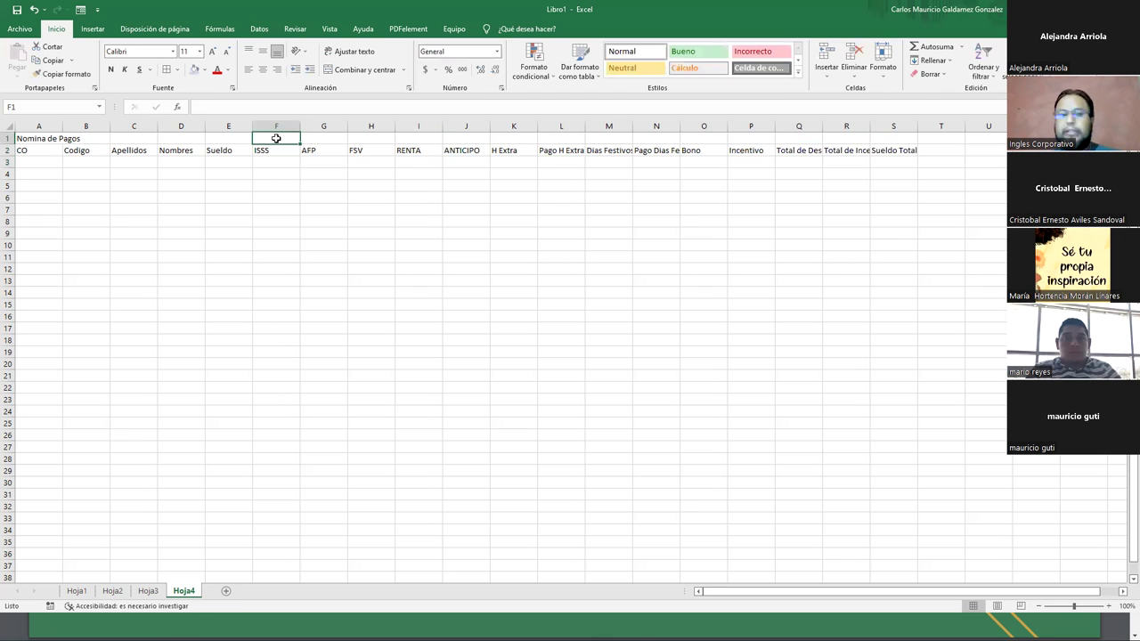
pyautogui.write('3%')
pyautogui.press('Tab')
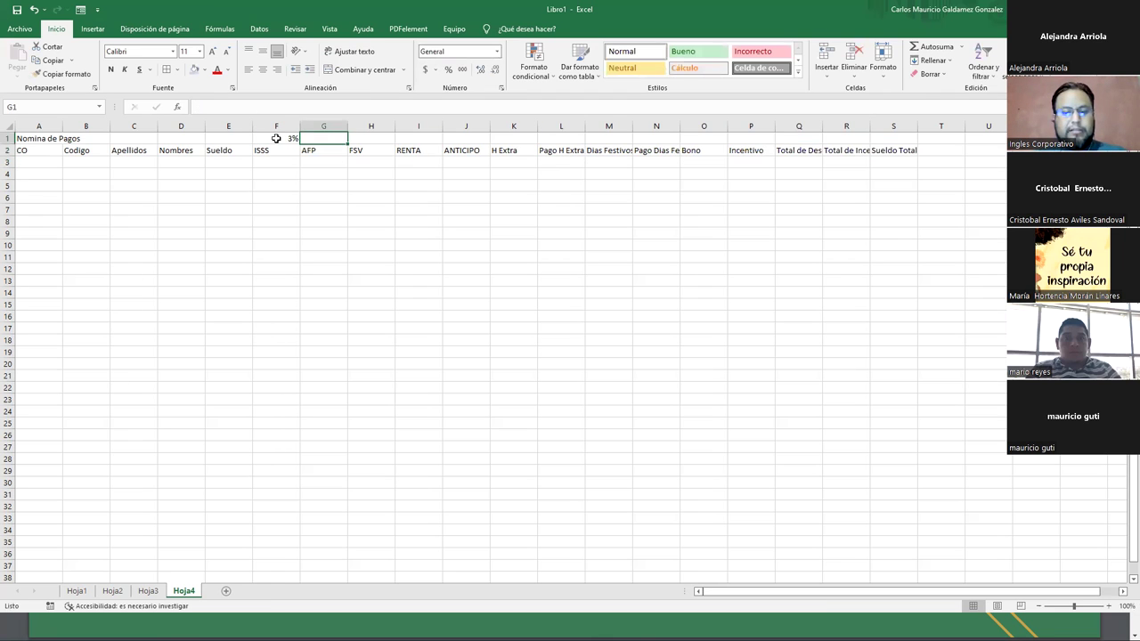
pyautogui.write('6.2')
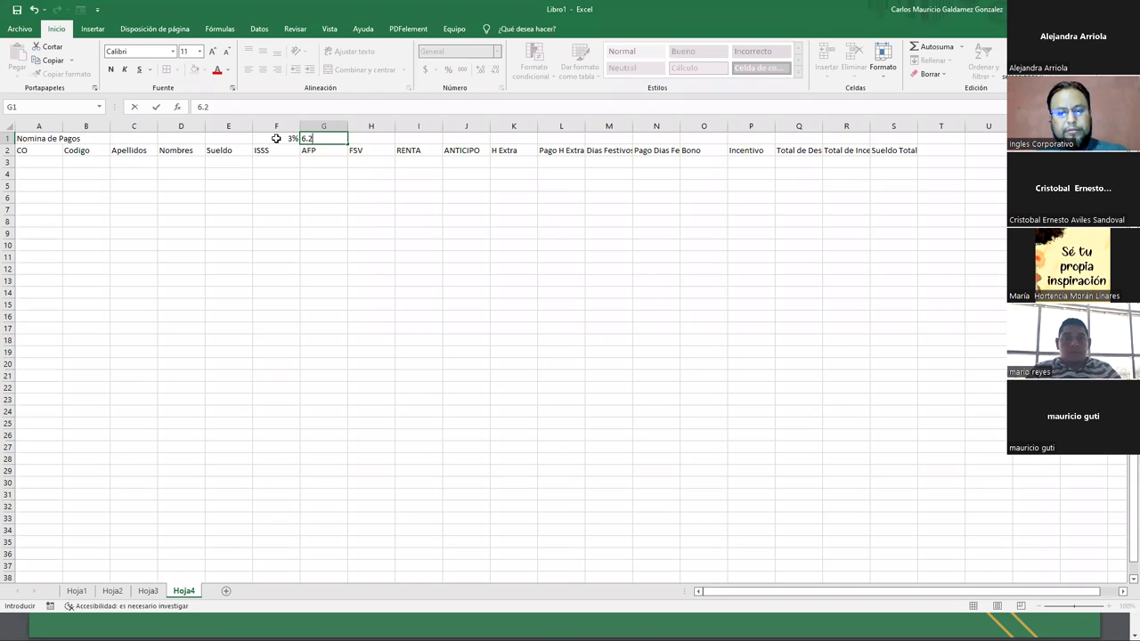
pyautogui.write('5%')
pyautogui.press('Tab')
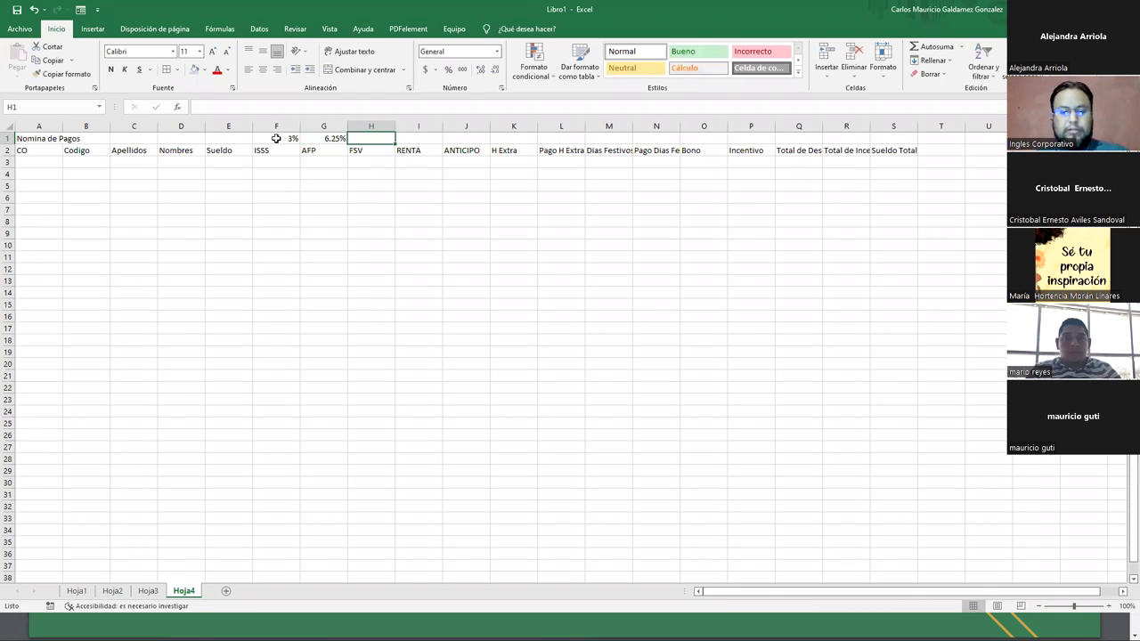
pyautogui.write('7%')
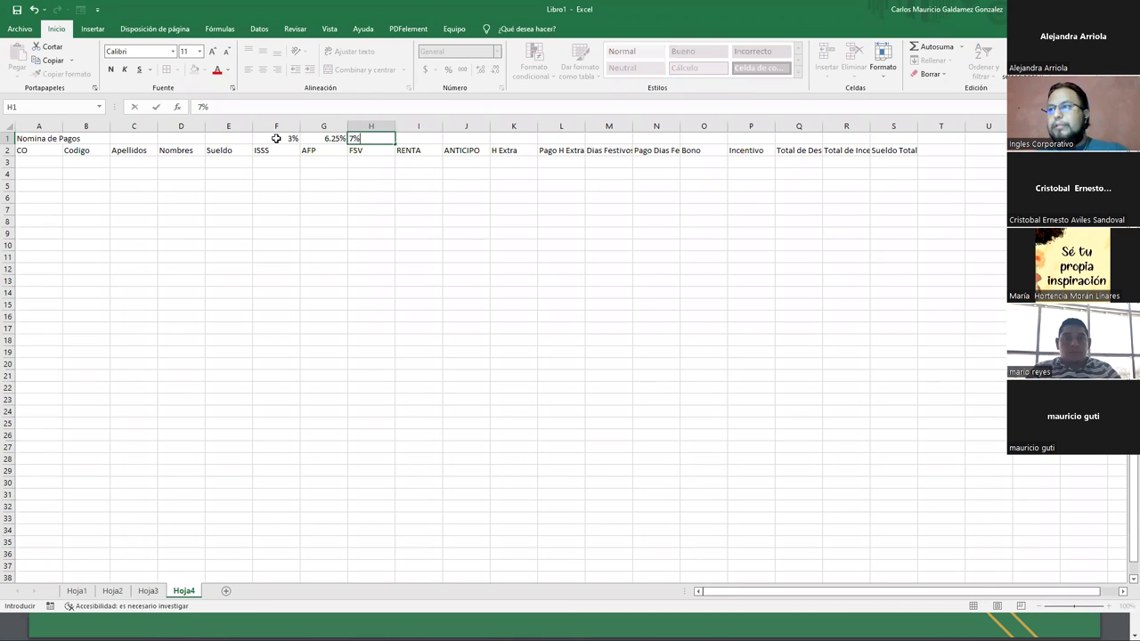
pyautogui.press('Tab')
pyautogui.write('10%')
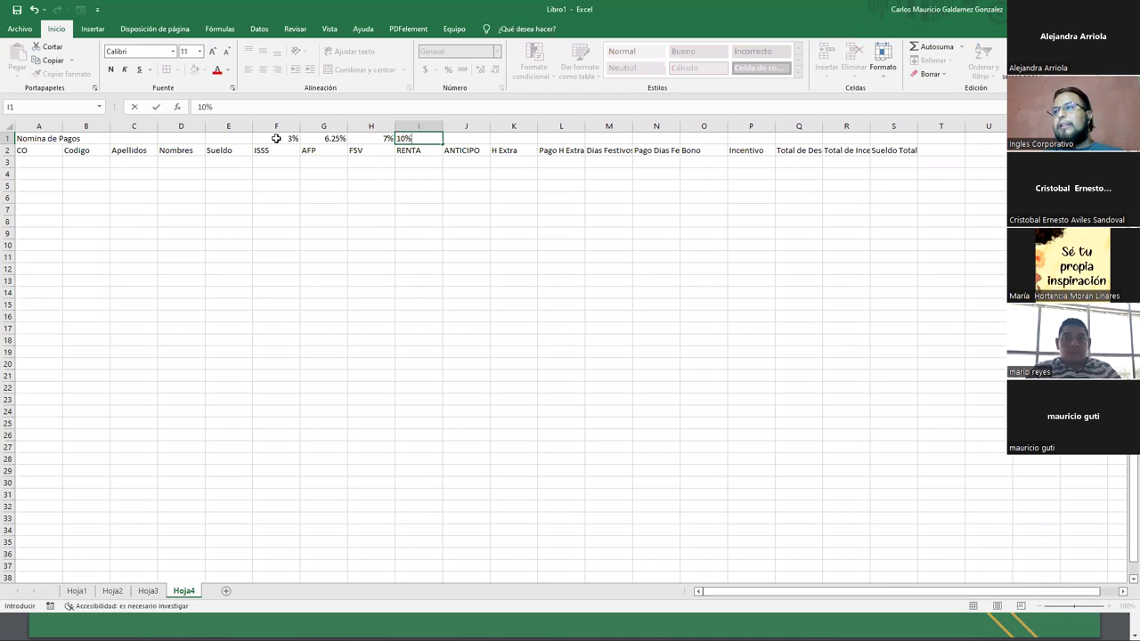
pyautogui.click(466, 136)
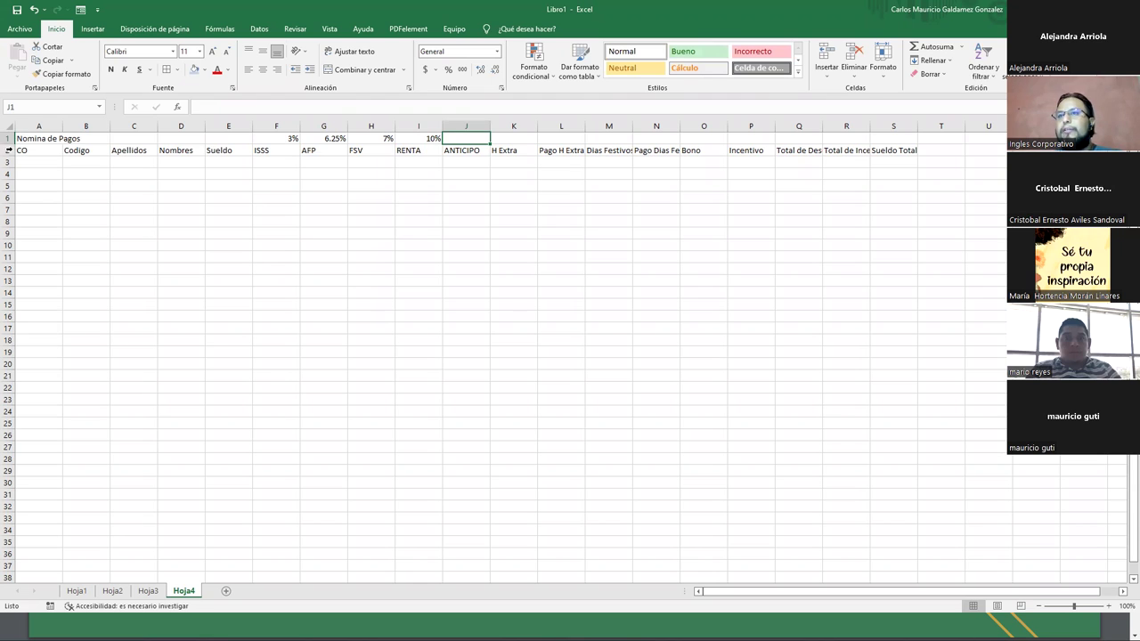
# Insert a blank top row and move the Nomina de Pagos title into it.
pyautogui.rightClick(9, 138)
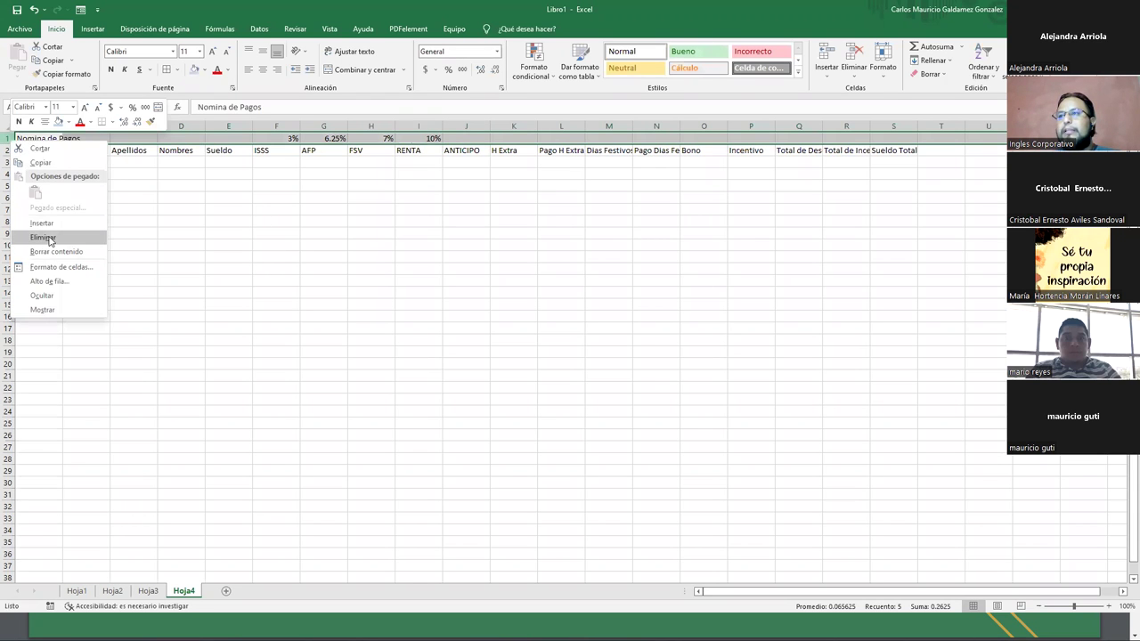
pyautogui.click(35, 236)
pyautogui.hotkey('ctrl', 'z')
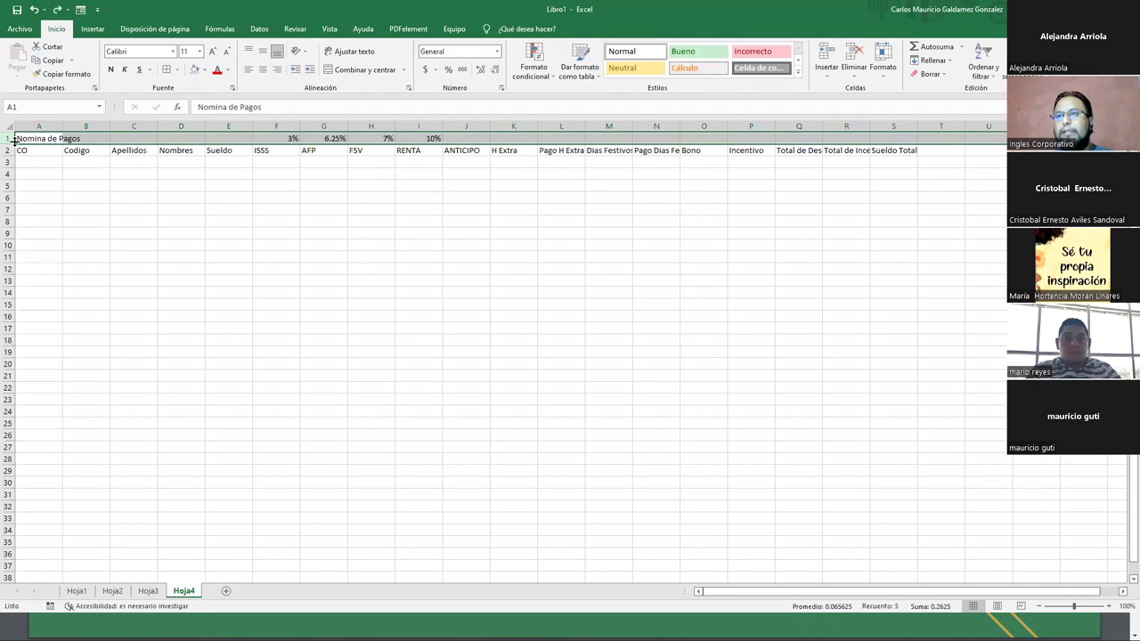
pyautogui.rightClick(10, 141)
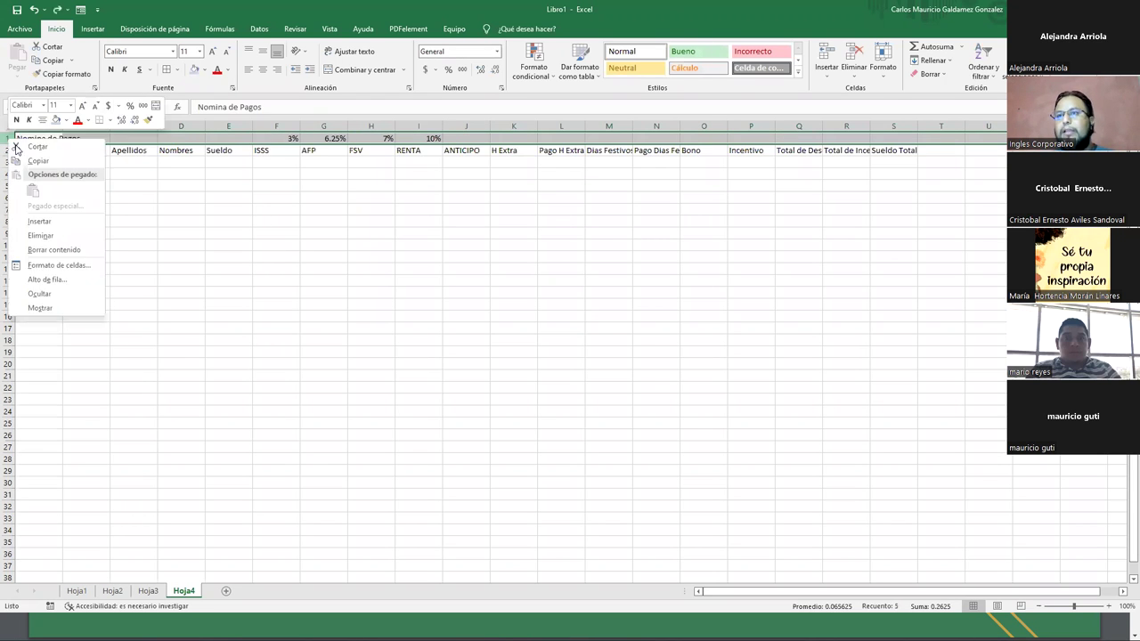
pyautogui.click(39, 221)
pyautogui.moveTo(41, 148)
pyautogui.mouseDown()
pyautogui.moveTo(41, 136)
pyautogui.moveTo(894, 138)
pyautogui.mouseUp()
# Merge and centre the title across row 1, make it bold, and enlarge its font.
pyautogui.click(338, 71)
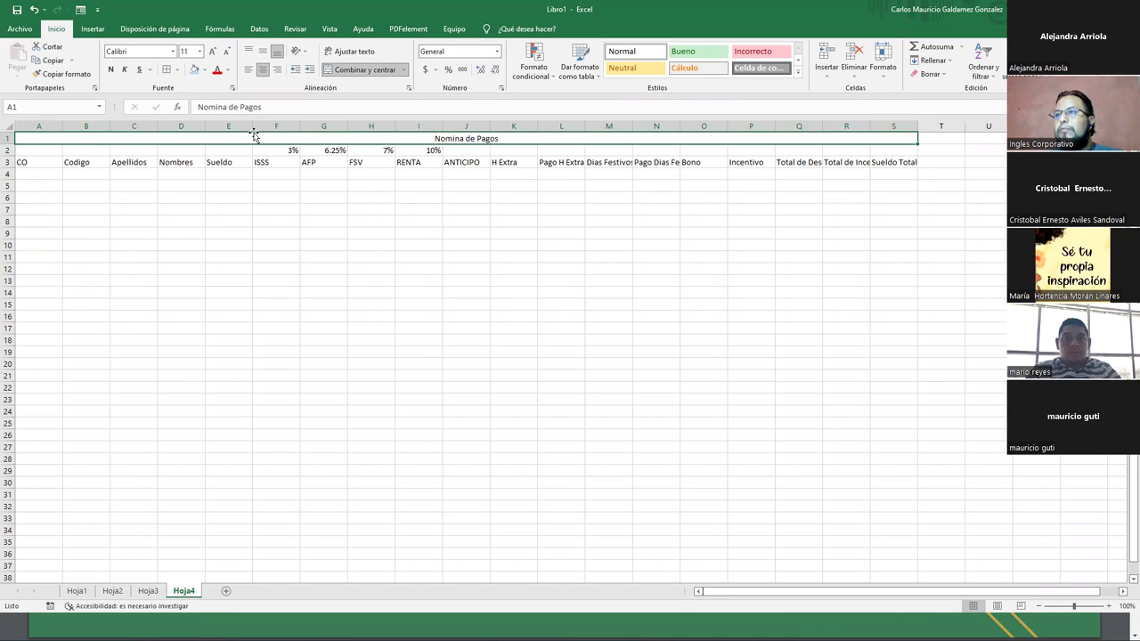
pyautogui.click(112, 69)
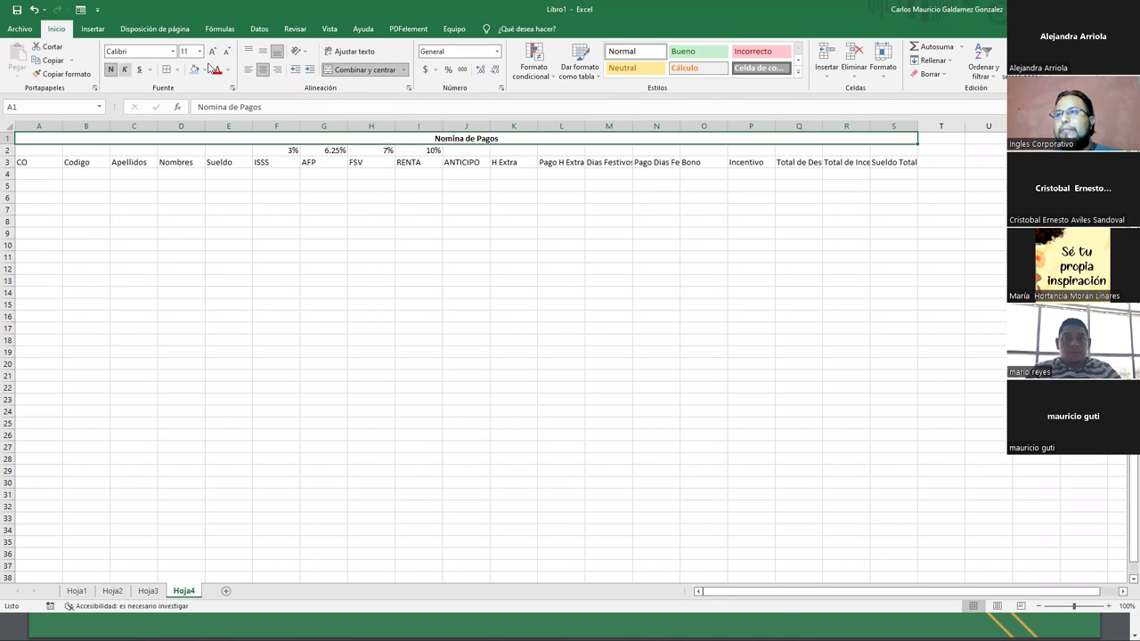
pyautogui.click(212, 52)
pyautogui.click(212, 51)
pyautogui.click(212, 52)
pyautogui.click(212, 52)
pyautogui.click(212, 52)
pyautogui.click(212, 52)
pyautogui.click(212, 52)
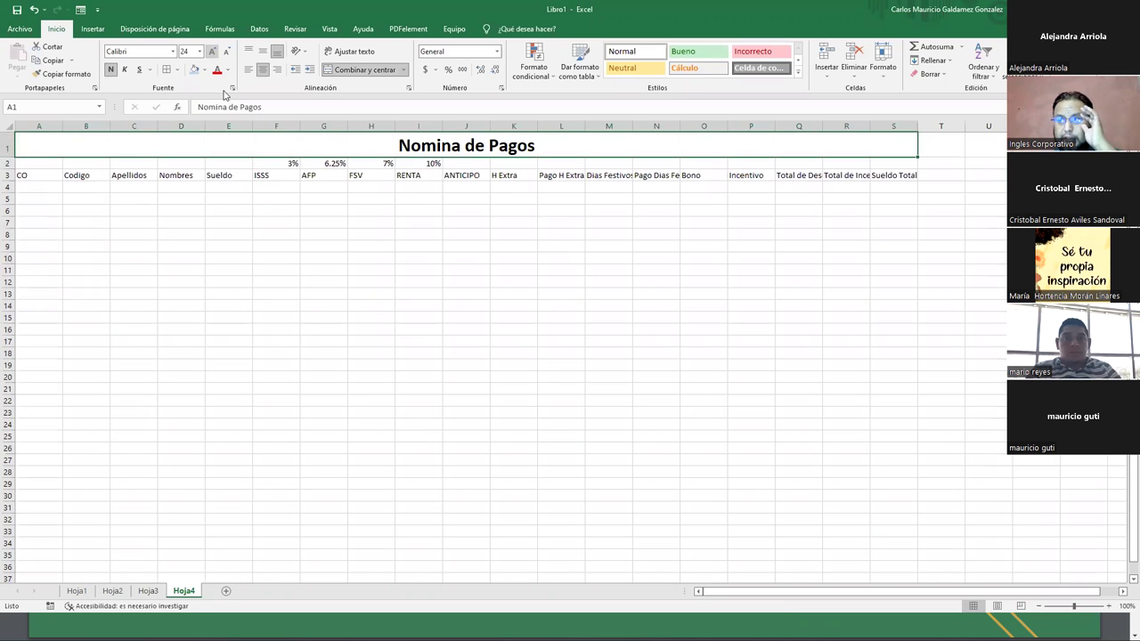
pyautogui.click(237, 257)
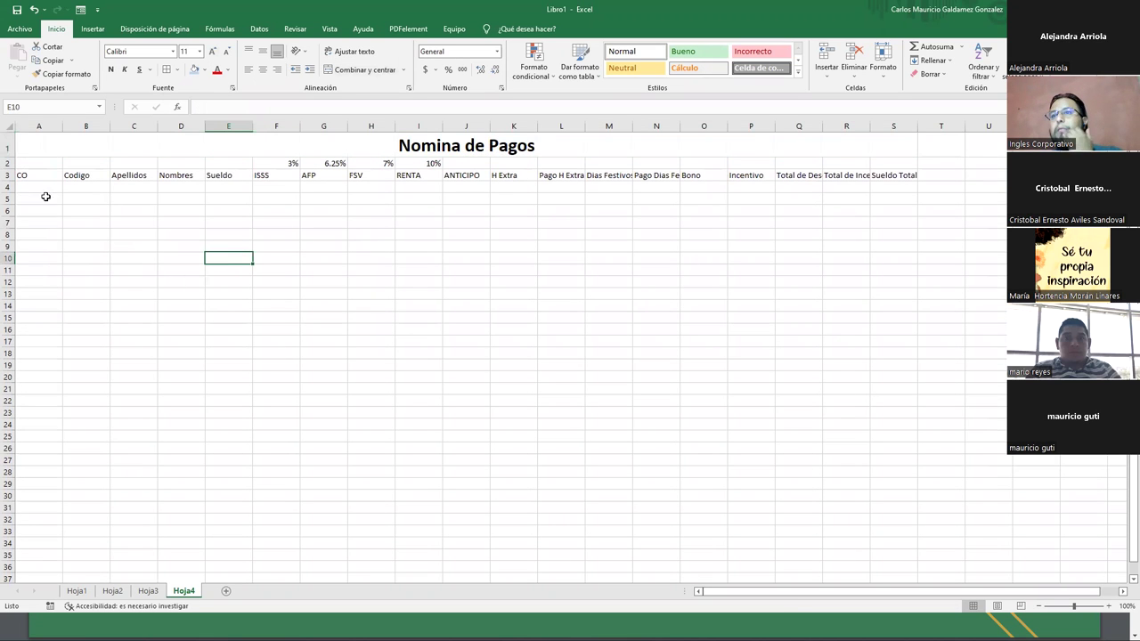
# Fit columns A and B to their headers, and widen the Apellidos and Sueldo columns.
pyautogui.doubleClick(63, 126)
pyautogui.moveTo(33, 131); pyautogui.dragTo(40, 131)
pyautogui.doubleClick(84, 126)
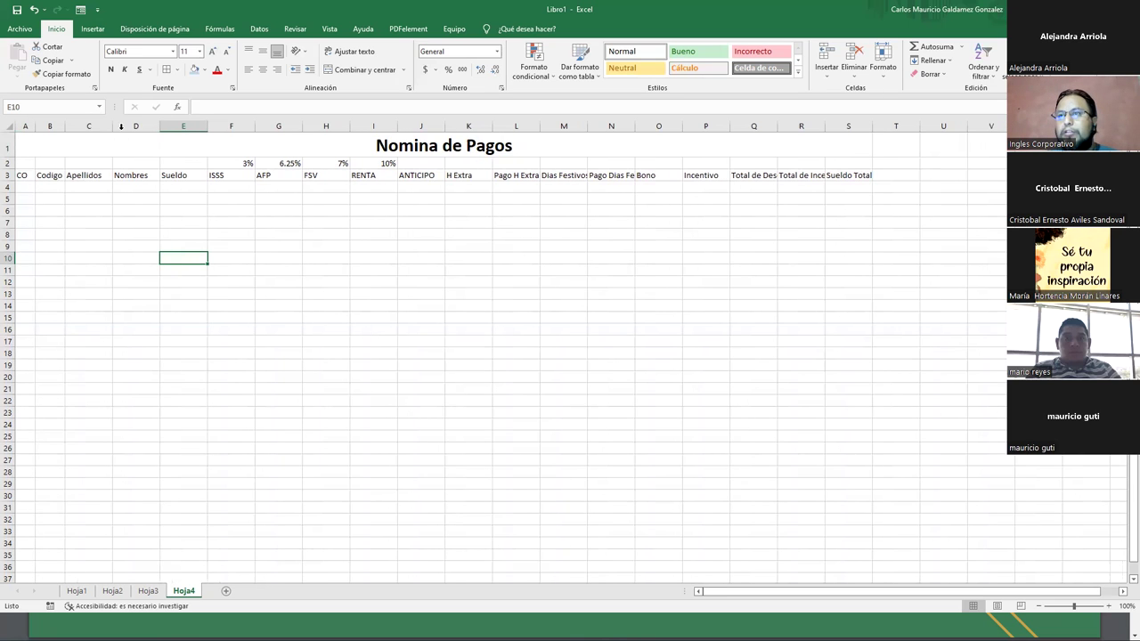
pyautogui.moveTo(112, 126); pyautogui.dragTo(211, 125)
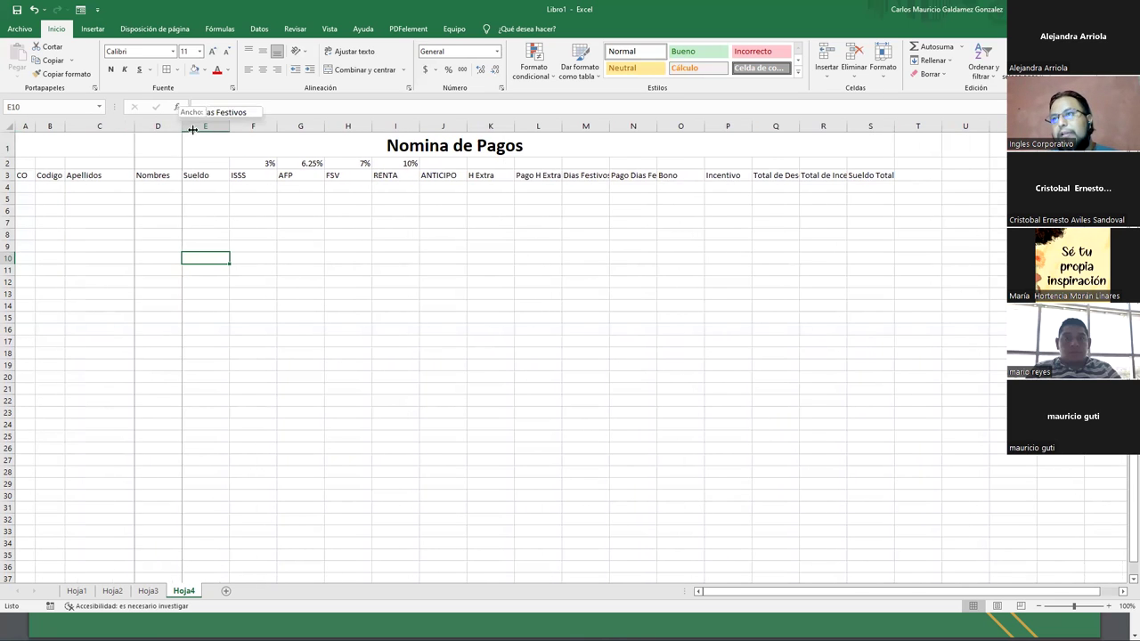
pyautogui.click(247, 183)
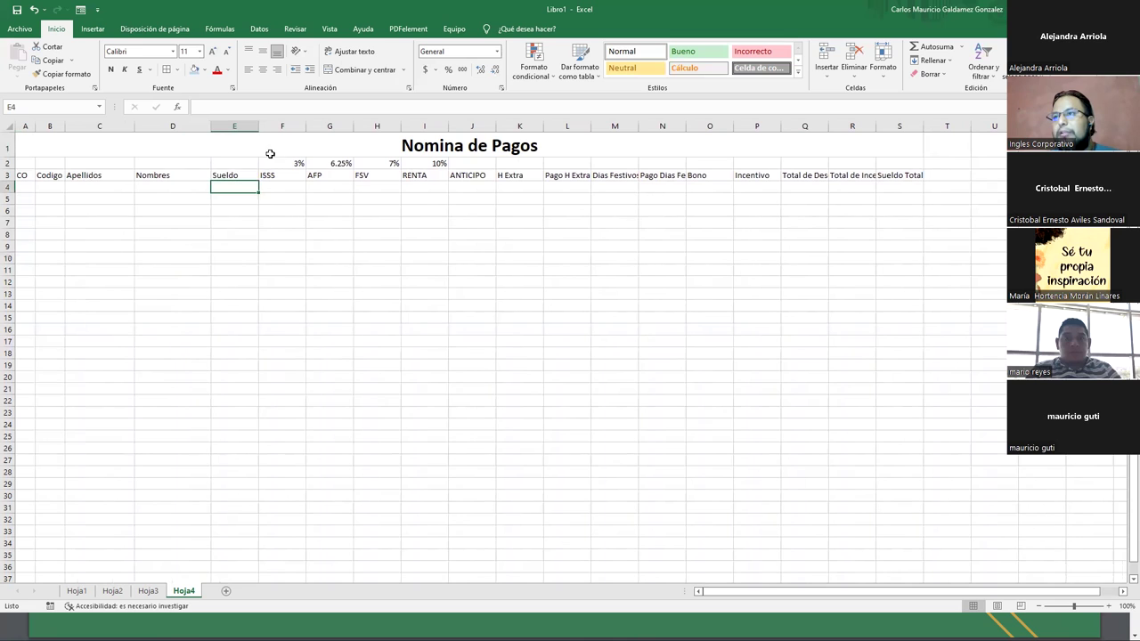
pyautogui.moveTo(263, 125); pyautogui.dragTo(280, 126)
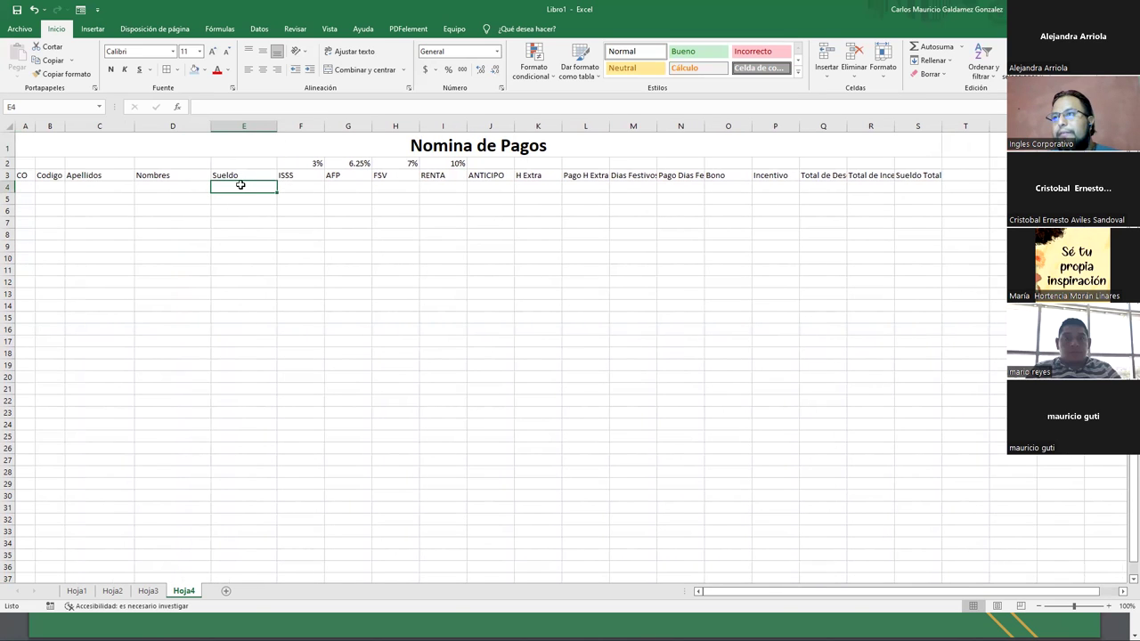
# Fit columns K, L and M to H Extra, Pago H Extra and Dias Festivos.
pyautogui.moveTo(298, 188); pyautogui.dragTo(491, 191)
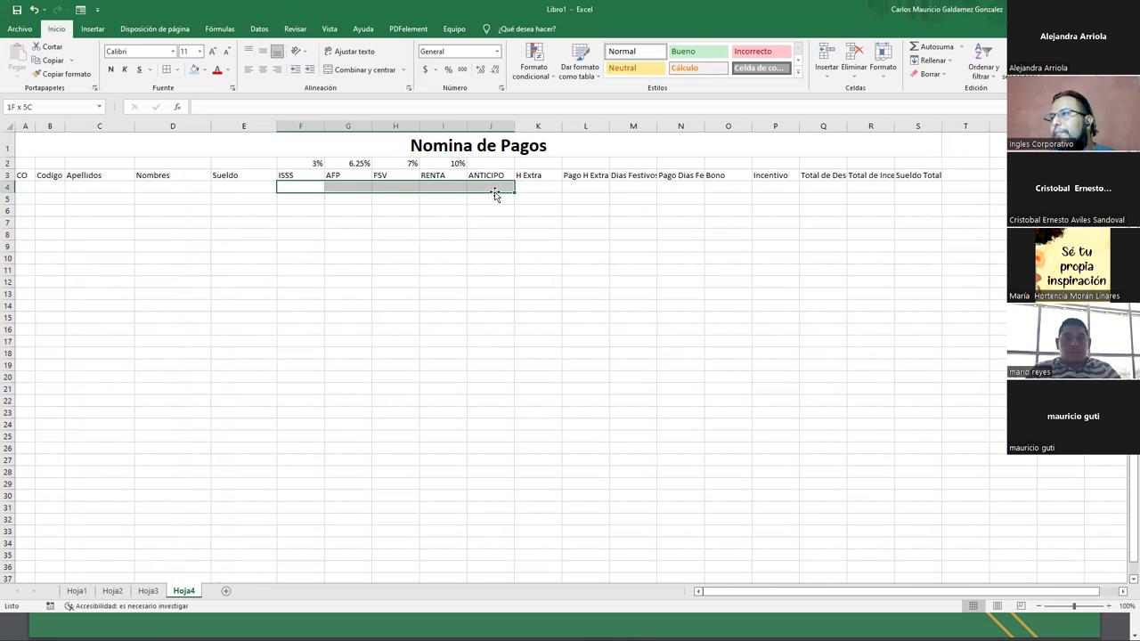
pyautogui.click(537, 187)
pyautogui.moveTo(609, 126); pyautogui.dragTo(597, 129)
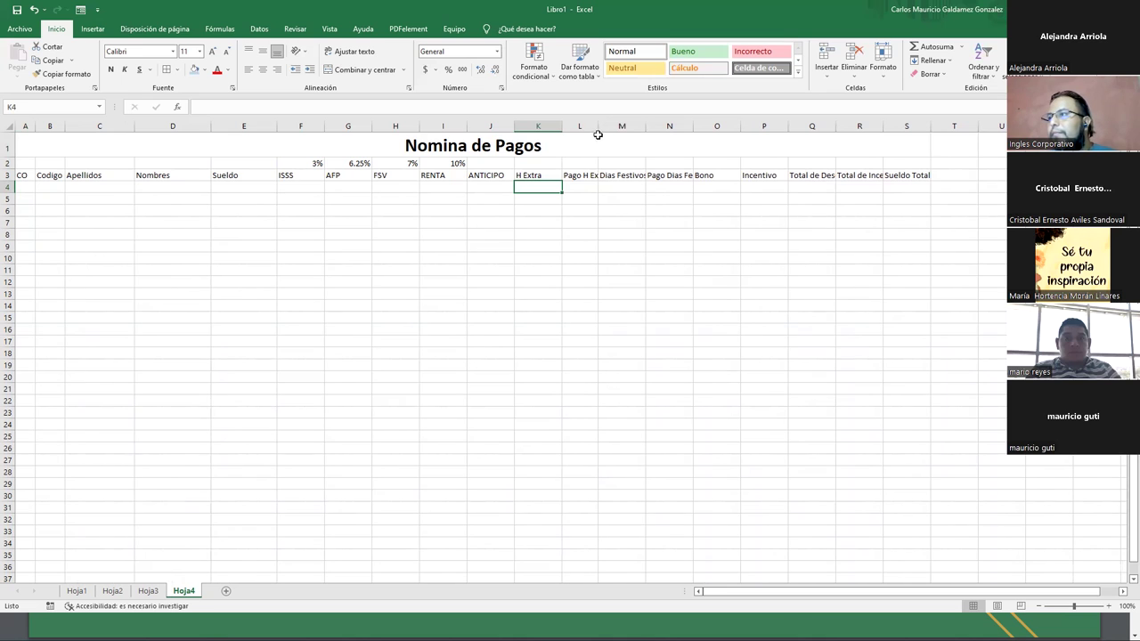
pyautogui.doubleClick(597, 127)
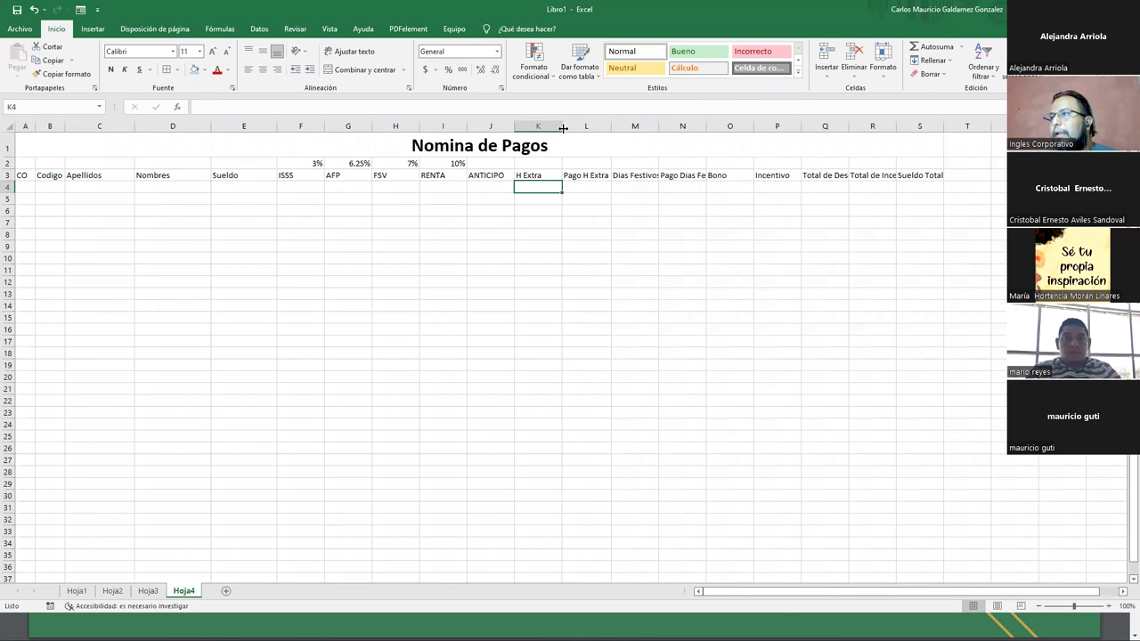
pyautogui.doubleClick(562, 127)
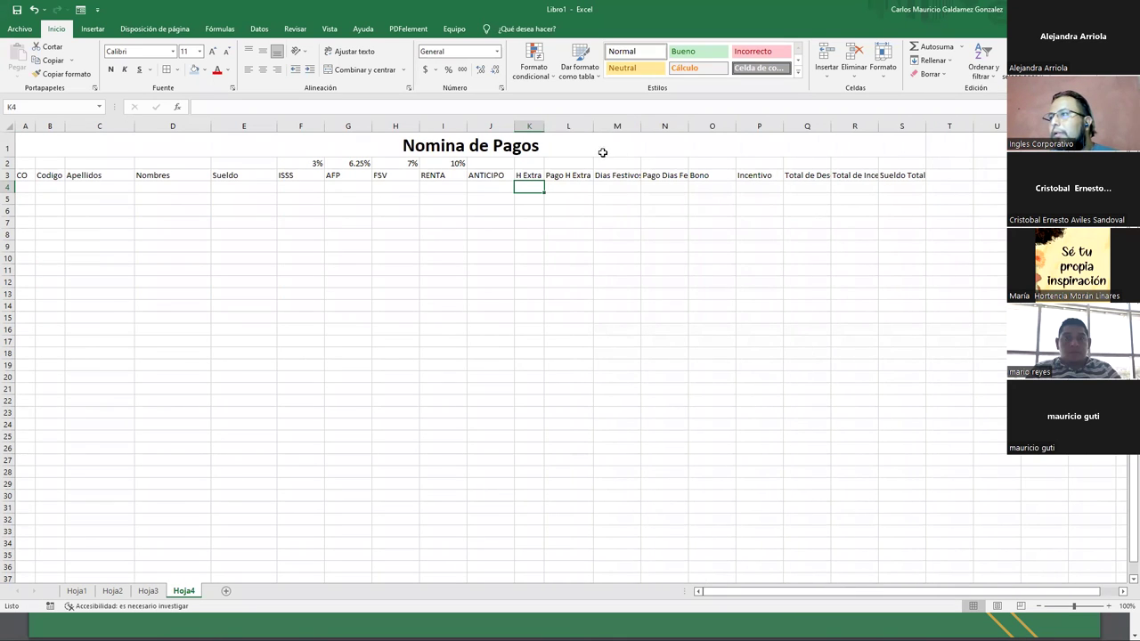
pyautogui.doubleClick(641, 127)
# Wrap the A3:S3 headers, centre them horizontally and vertically, and narrow ISSS column F.
pyautogui.moveTo(20, 175); pyautogui.dragTo(899, 175)
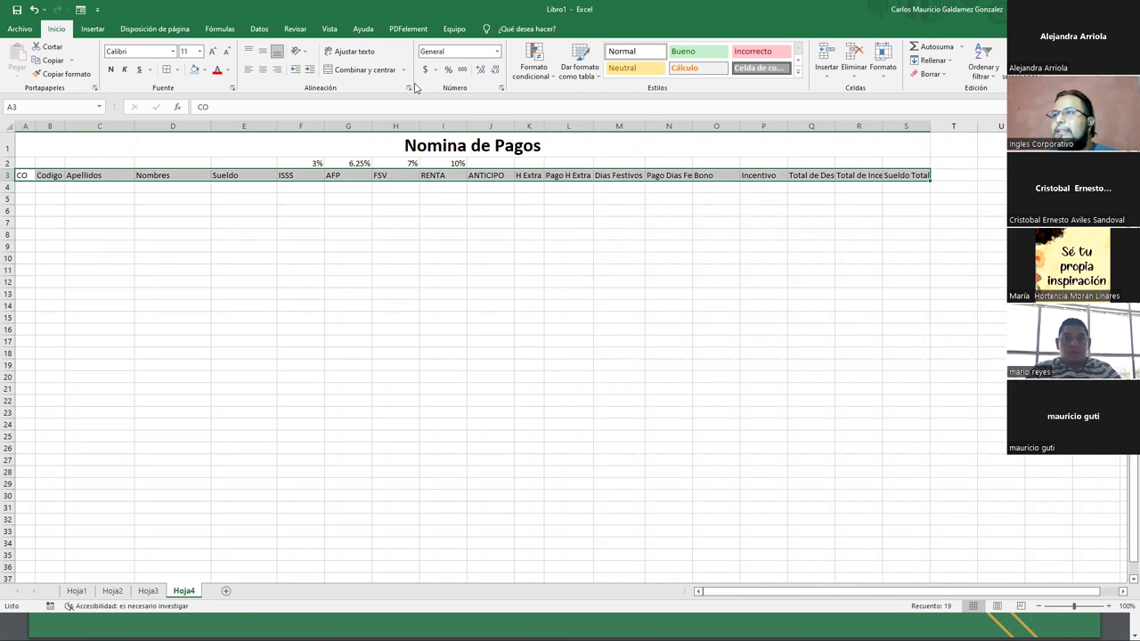
pyautogui.click(350, 50)
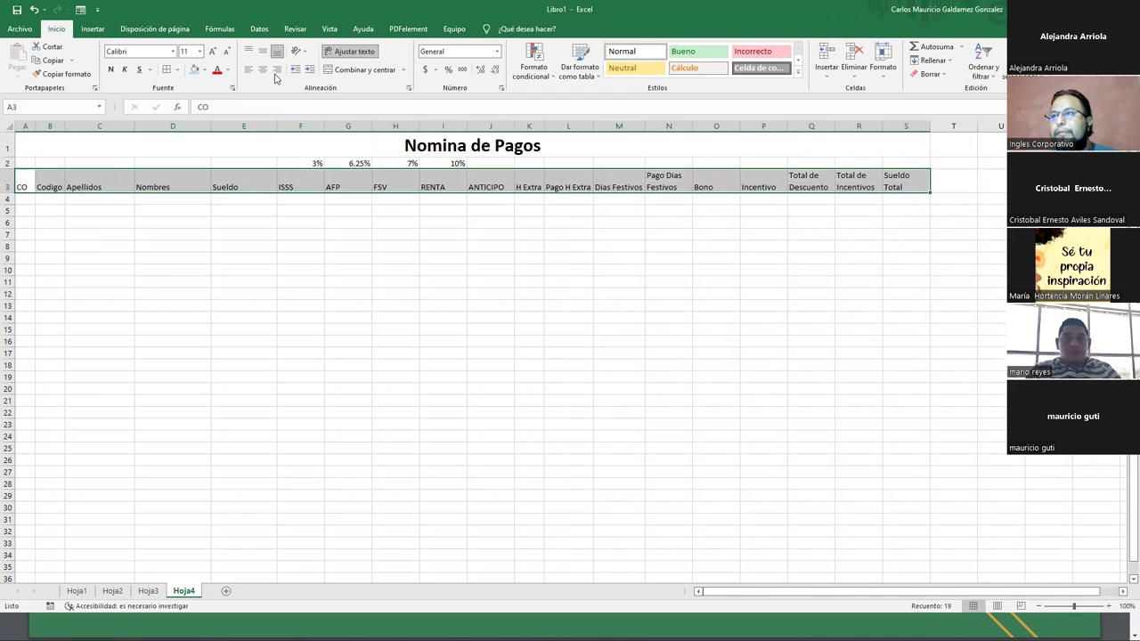
pyautogui.click(267, 73)
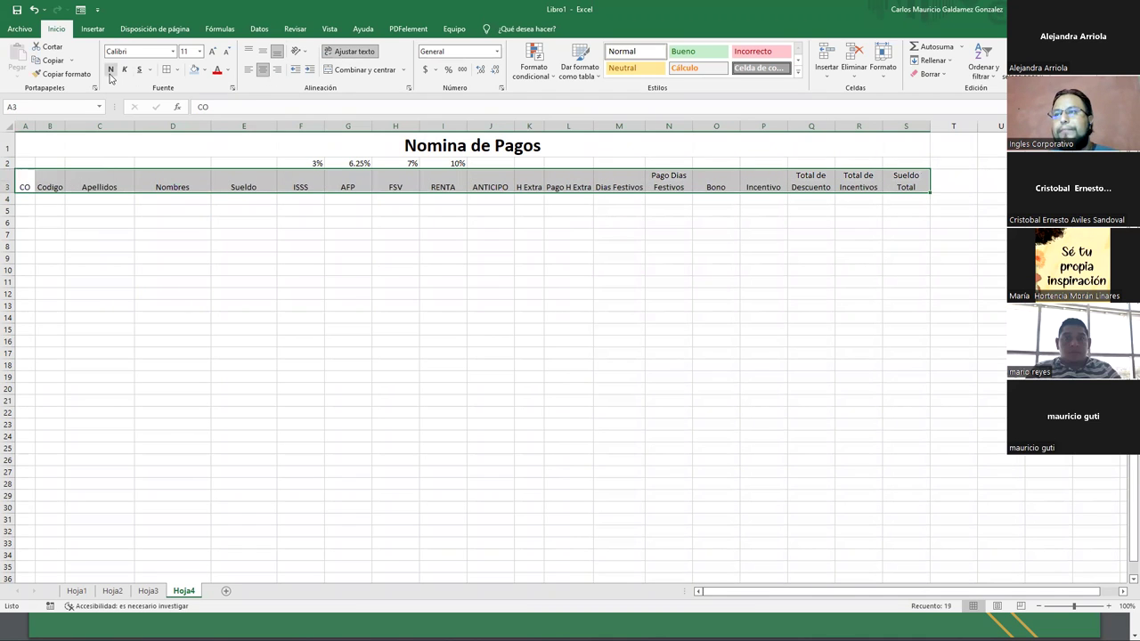
pyautogui.click(259, 53)
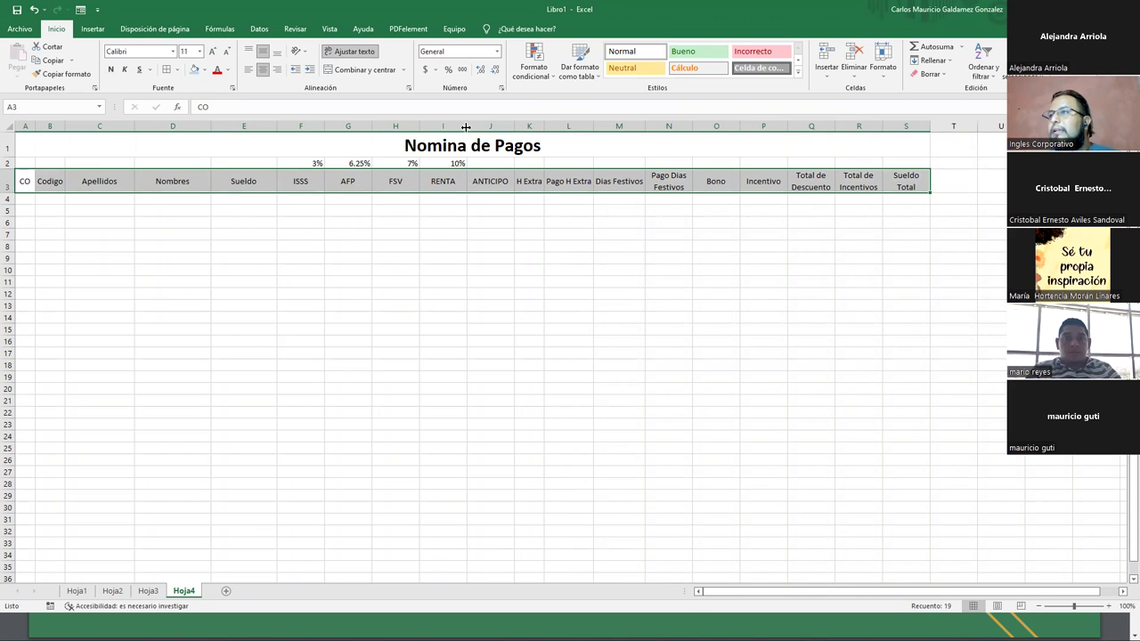
pyautogui.moveTo(323, 125); pyautogui.dragTo(313, 131)
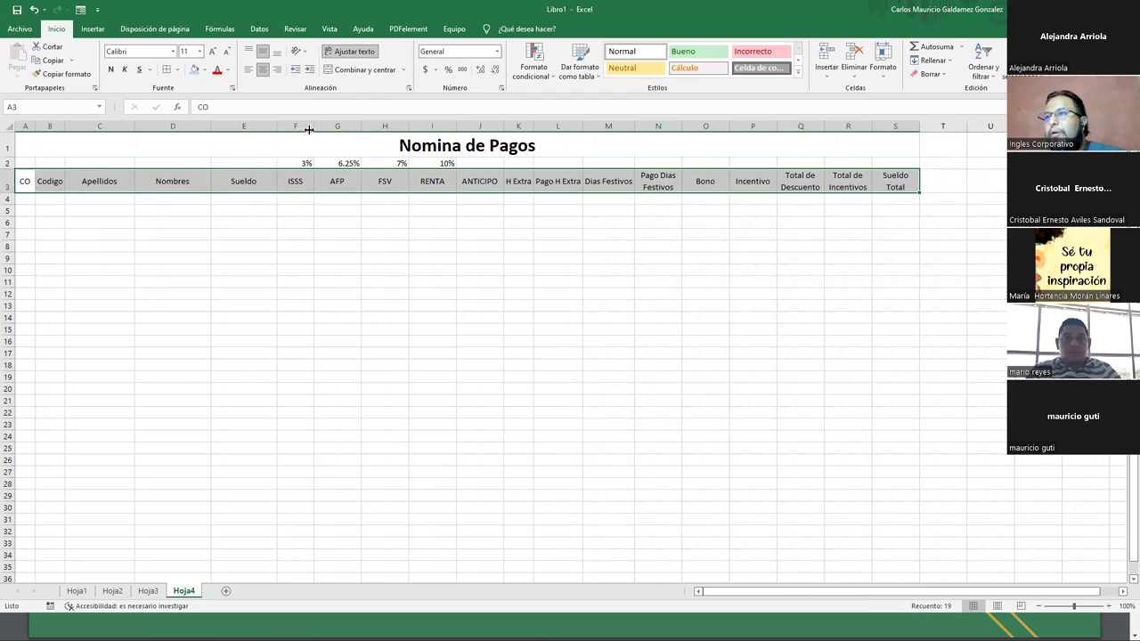
pyautogui.moveTo(295, 126); pyautogui.dragTo(472, 126)
# Set columns F through J to a column width of 9.
pyautogui.rightClick(471, 126)
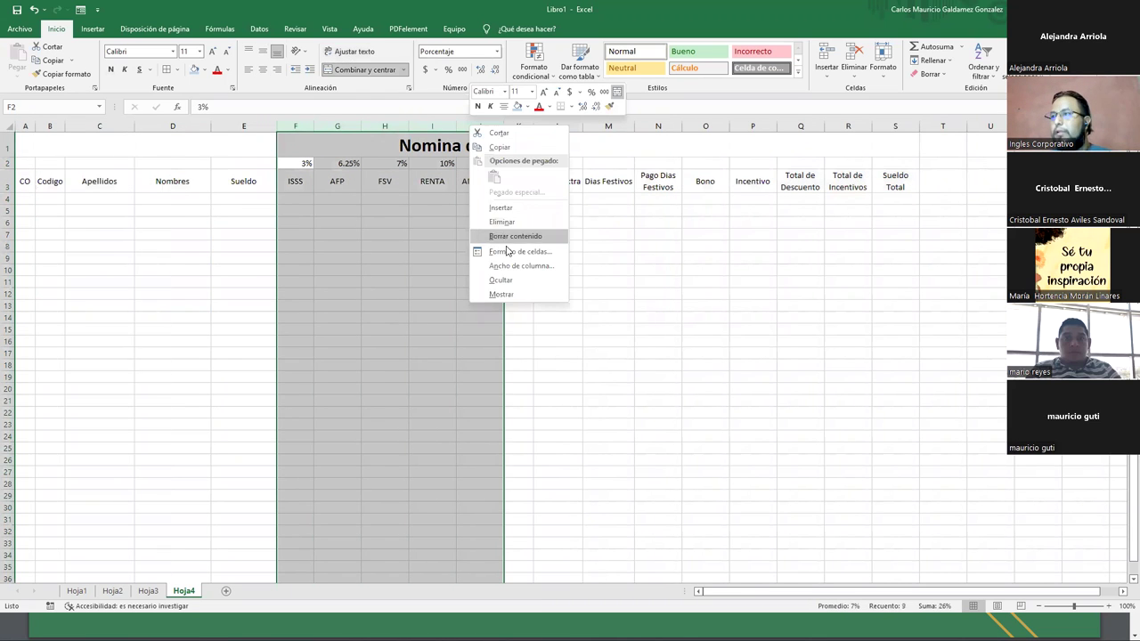
pyautogui.click(513, 268)
pyautogui.write('9')
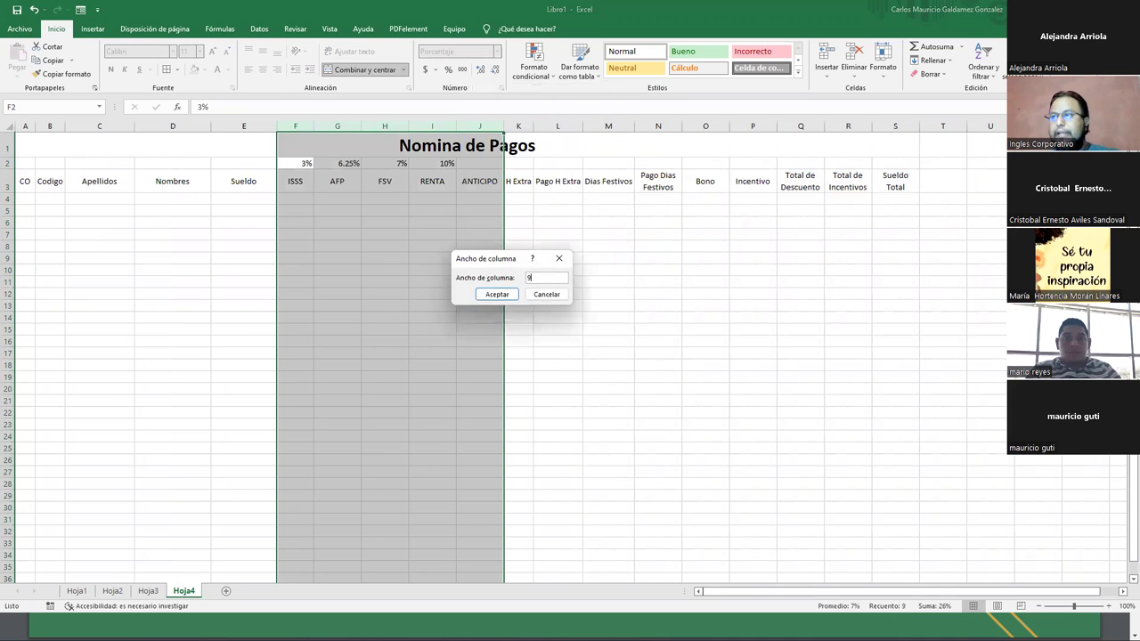
pyautogui.press('Return')
pyautogui.click(414, 269)
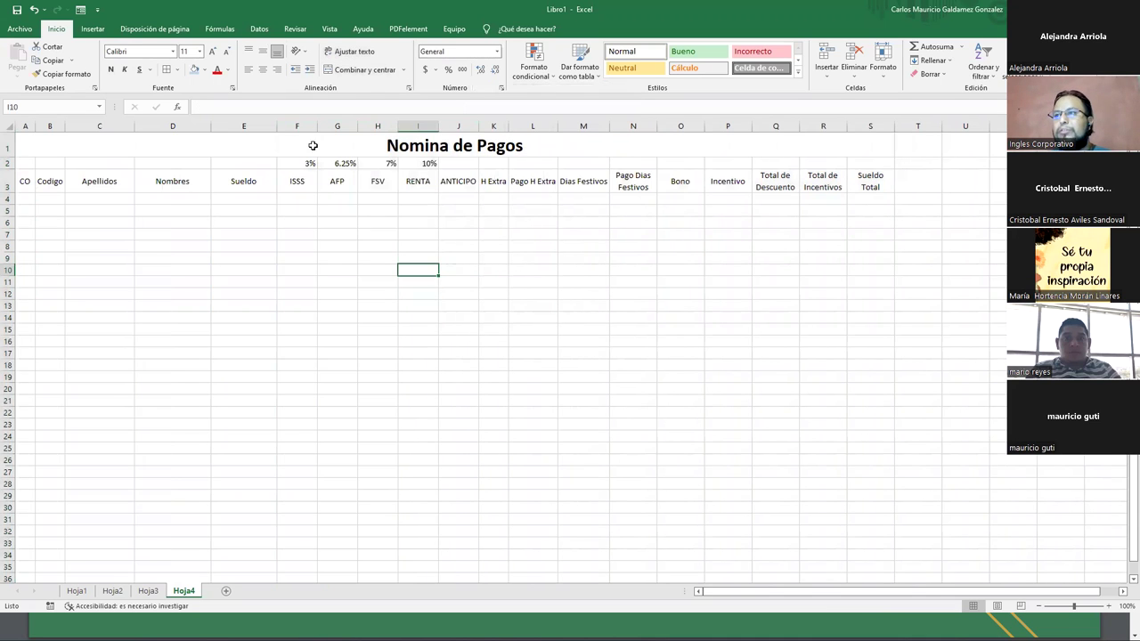
pyautogui.moveTo(302, 125); pyautogui.dragTo(461, 125)
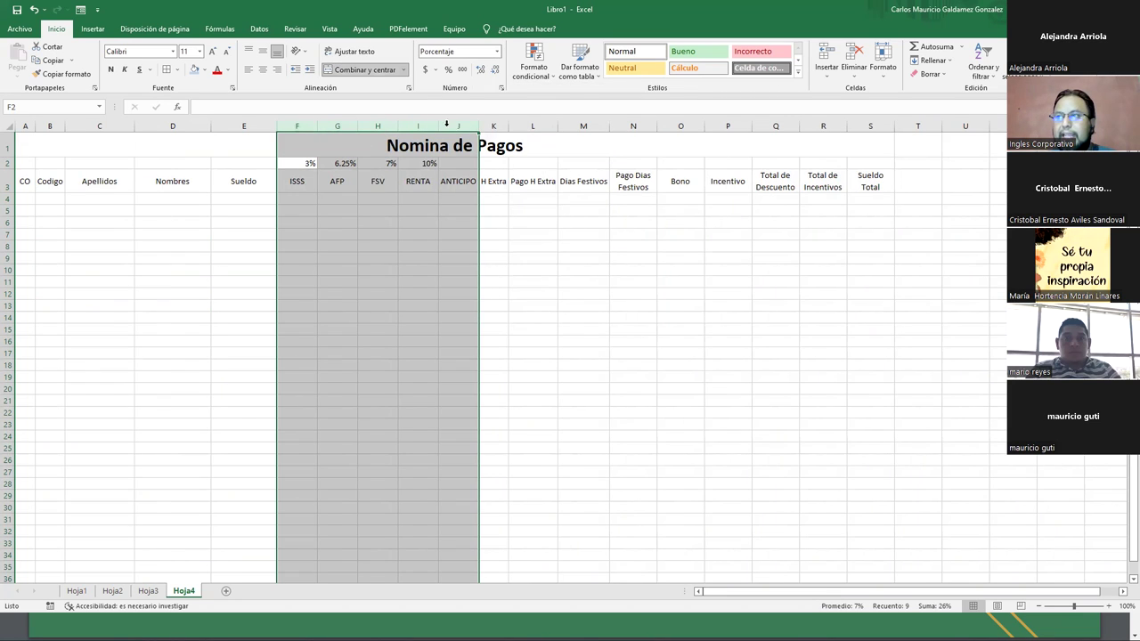
pyautogui.rightClick(337, 132)
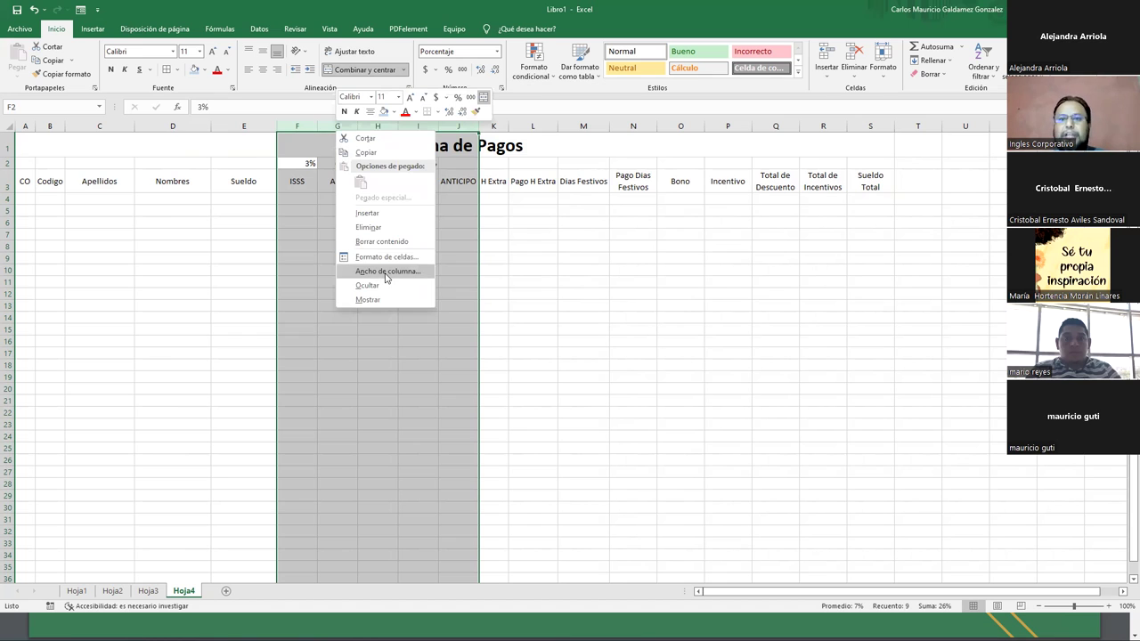
pyautogui.click(386, 271)
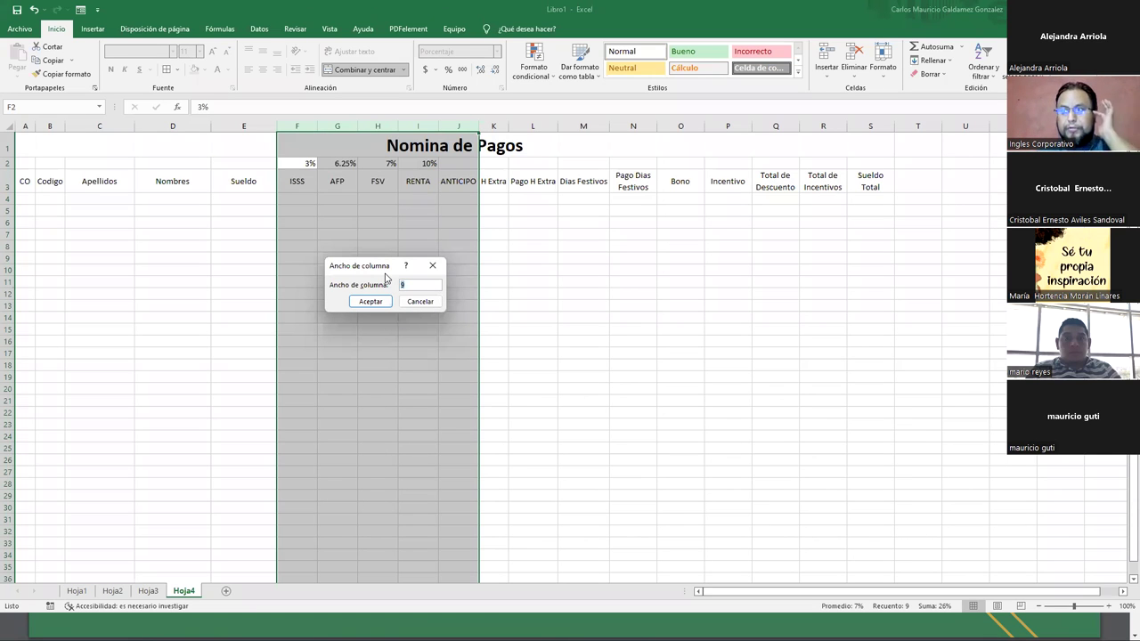
pyautogui.press('Escape')
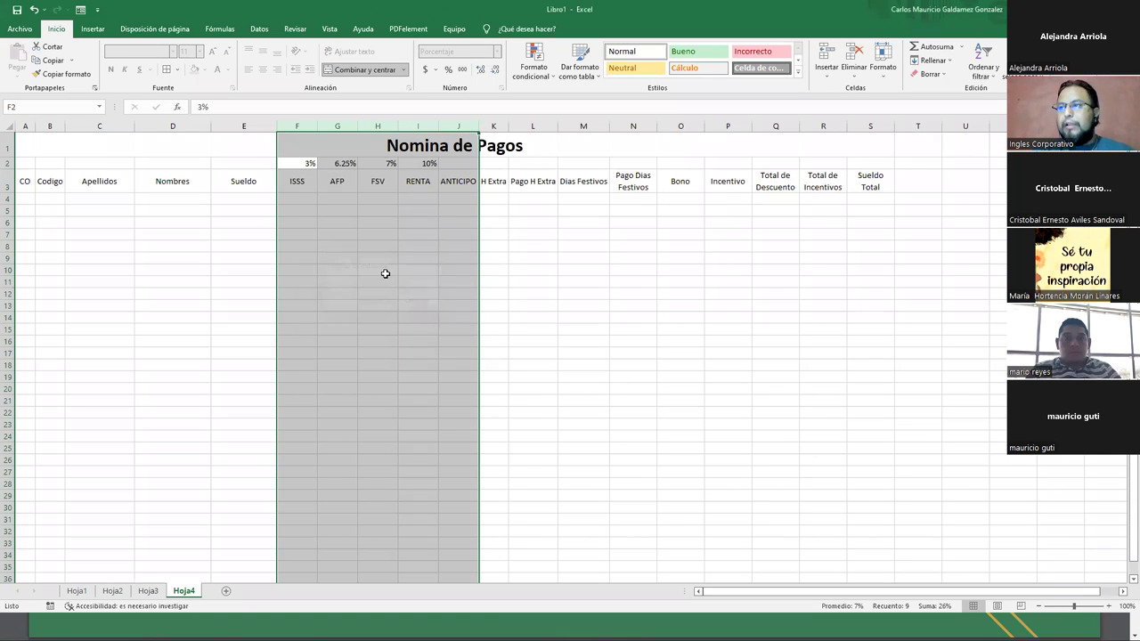
pyautogui.moveTo(384, 273); pyautogui.dragTo(430, 270)
pyautogui.click(430, 270)
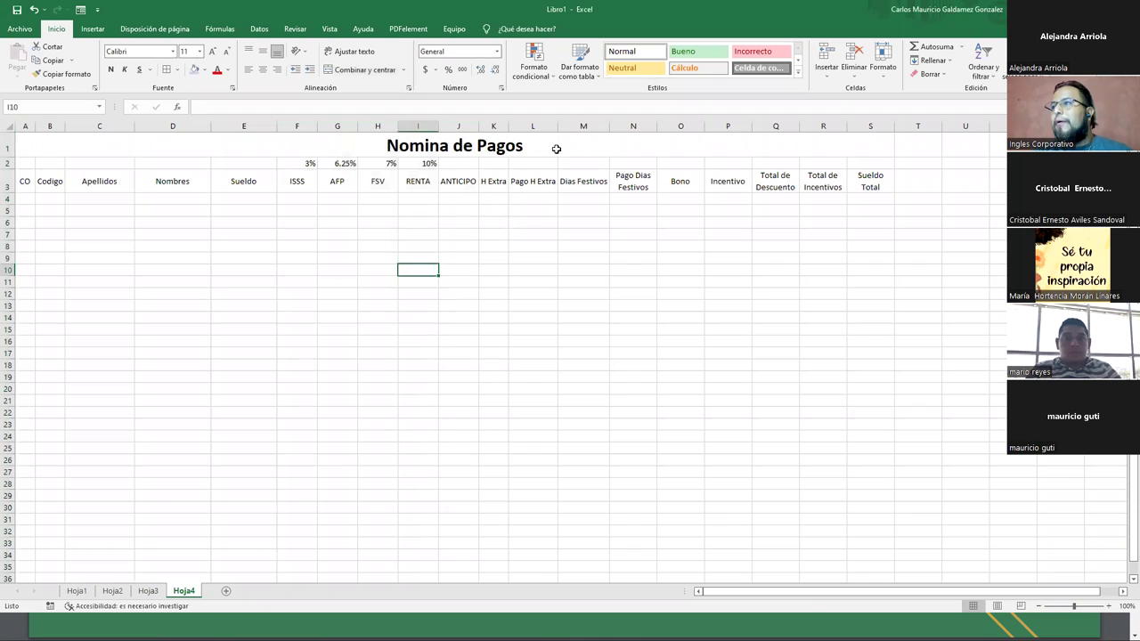
# Set columns K and M to width 7, then widen them slightly.
pyautogui.click(575, 125)
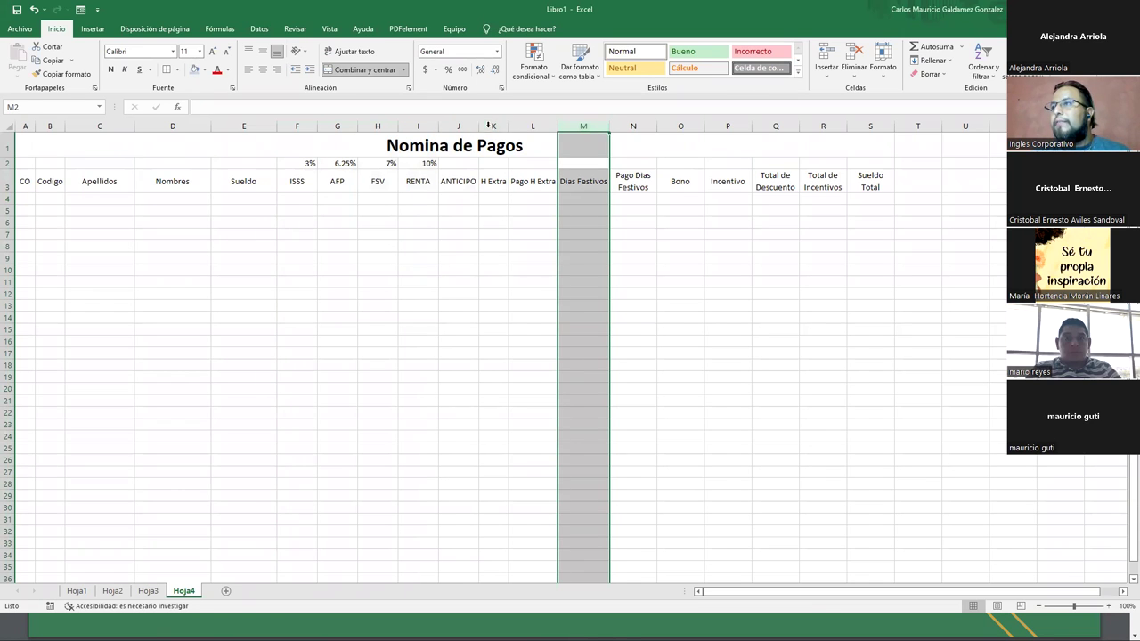
pyautogui.click(504, 124)
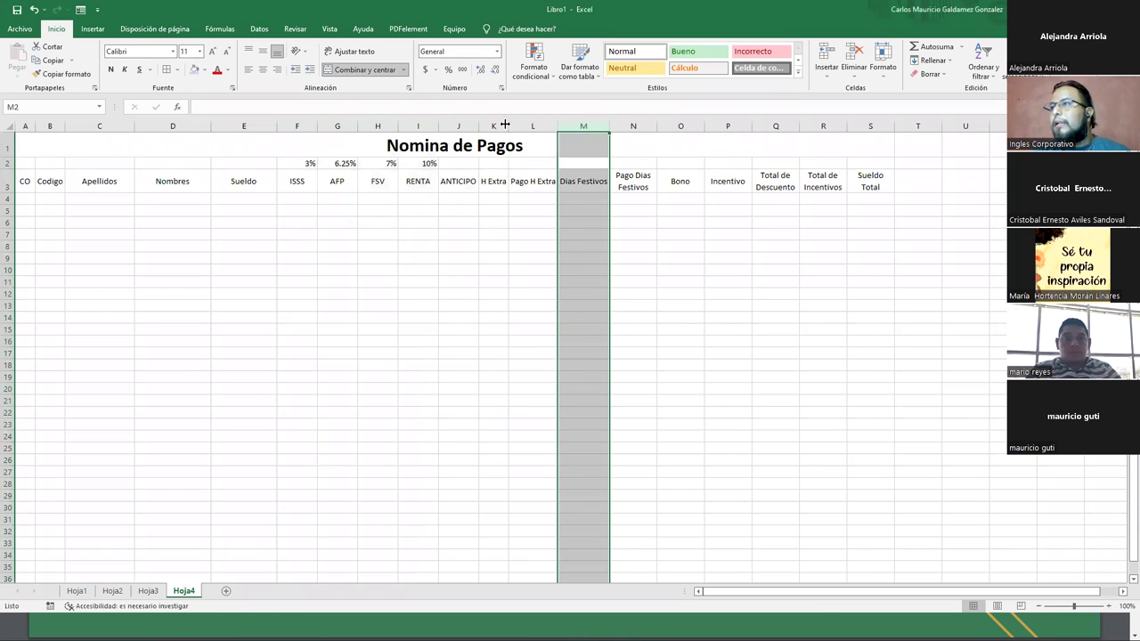
pyautogui.keyDown('ctrl'); pyautogui.click(493, 126); pyautogui.keyUp('ctrl')
pyautogui.rightClick(496, 128)
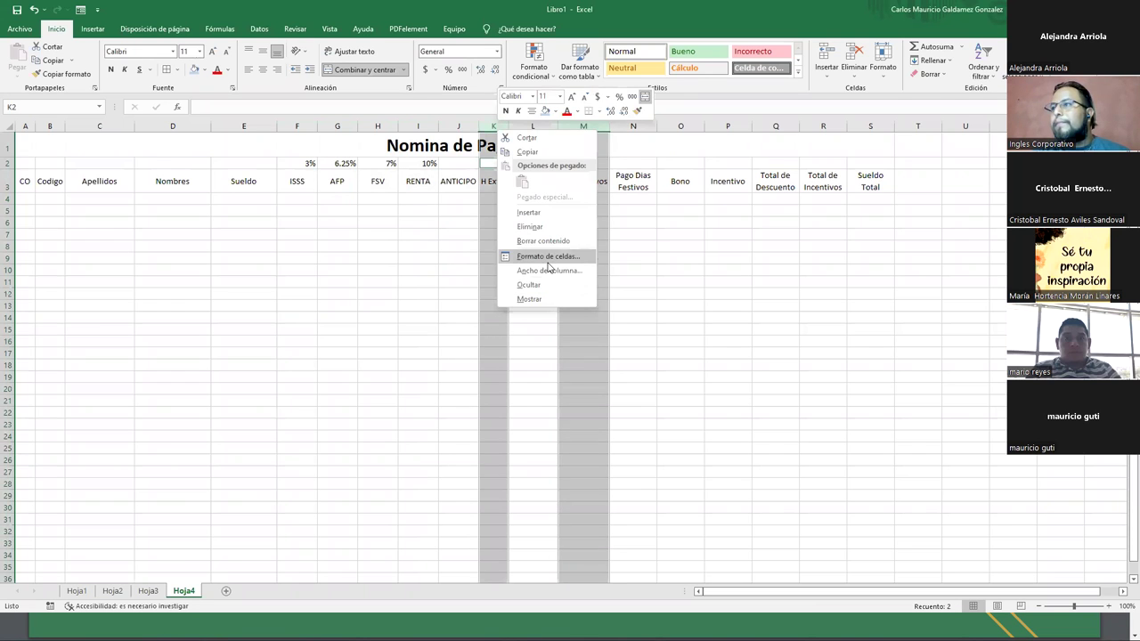
pyautogui.click(548, 269)
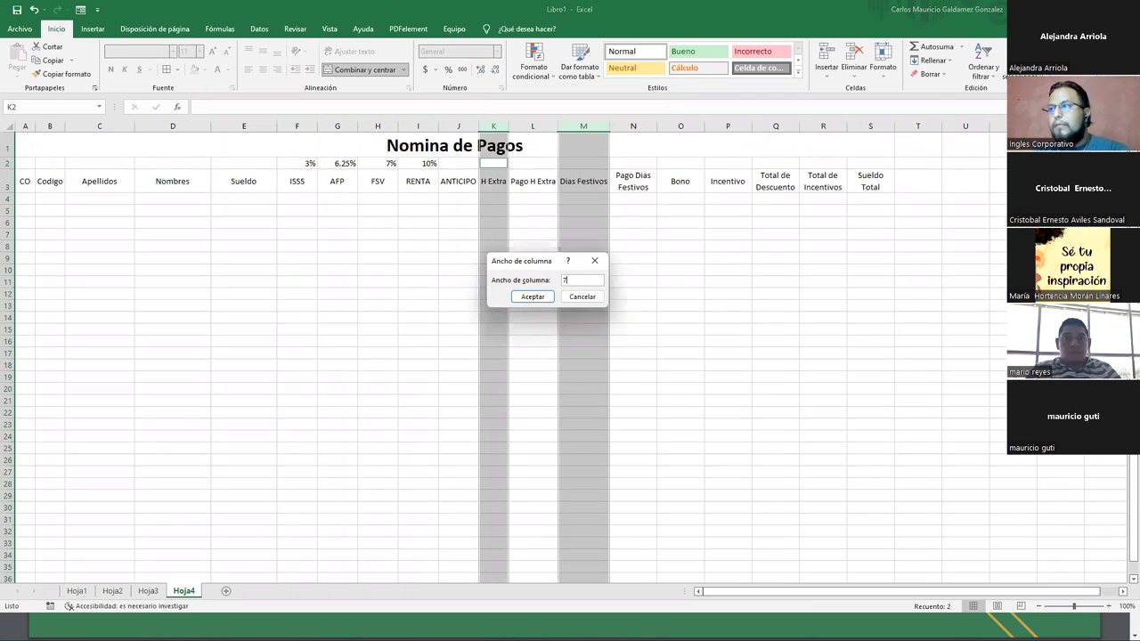
pyautogui.press('Return')
pyautogui.moveTo(595, 127); pyautogui.dragTo(600, 127)
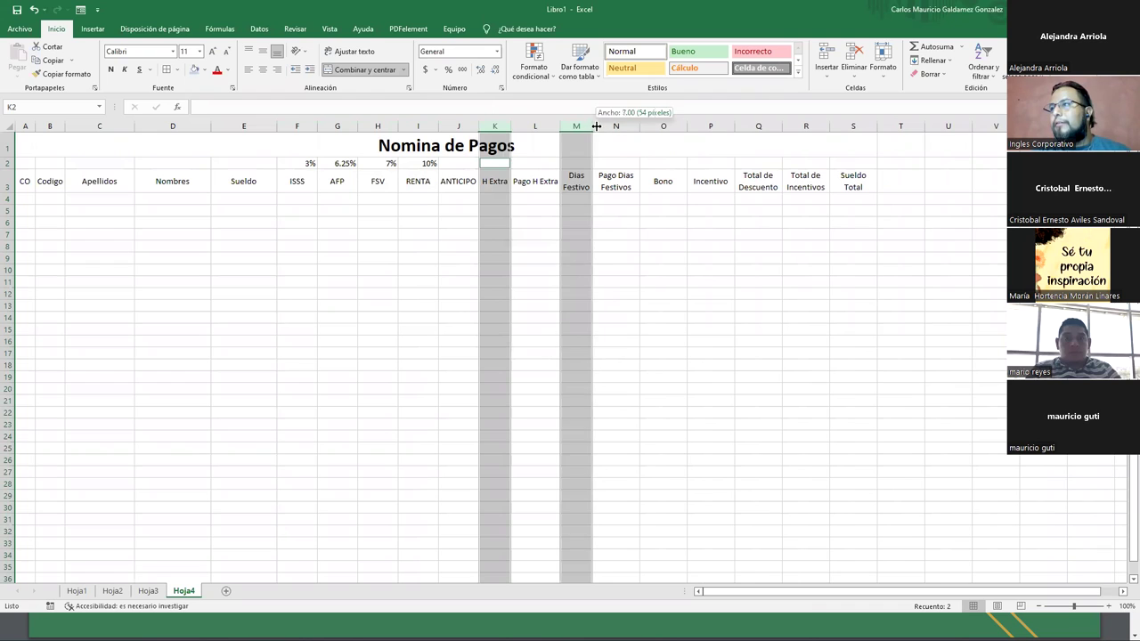
# Give columns K and M a column width of 9.
pyautogui.click(498, 130)
pyautogui.rightClick(502, 132)
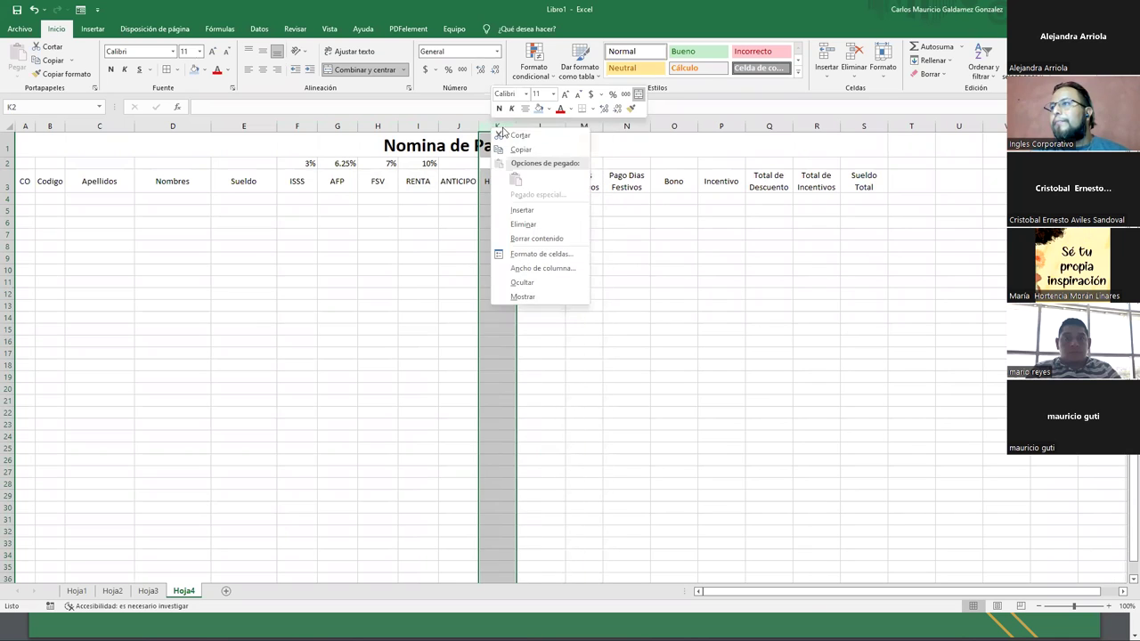
pyautogui.click(577, 129)
pyautogui.keyDown('ctrl'); pyautogui.click(577, 129); pyautogui.keyUp('ctrl')
pyautogui.rightClick(578, 127)
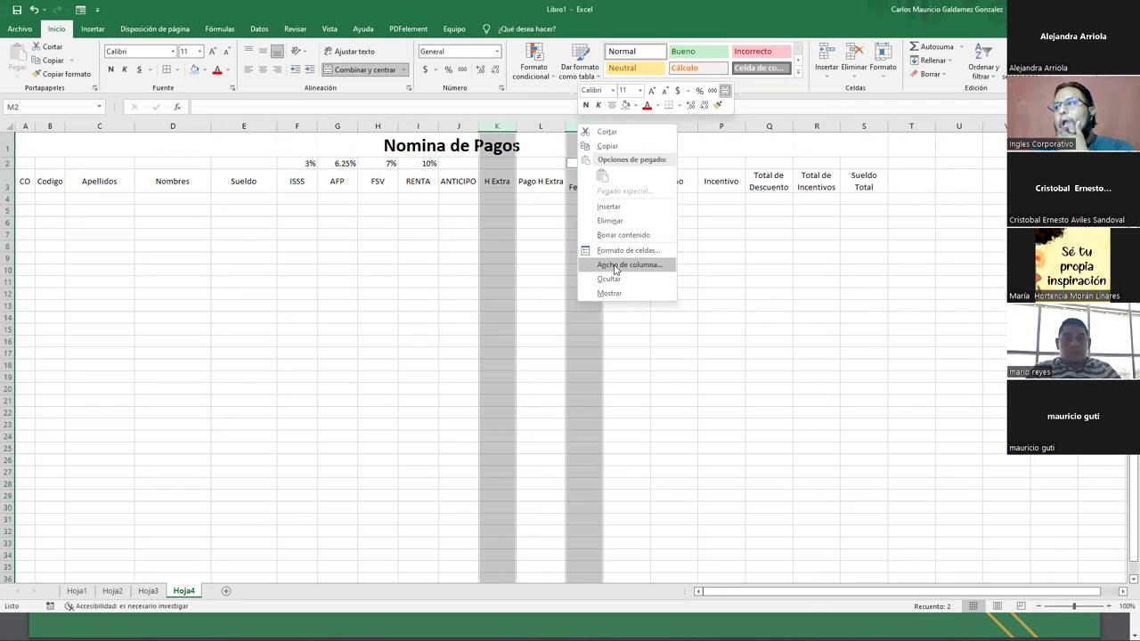
pyautogui.click(617, 265)
pyautogui.write('9')
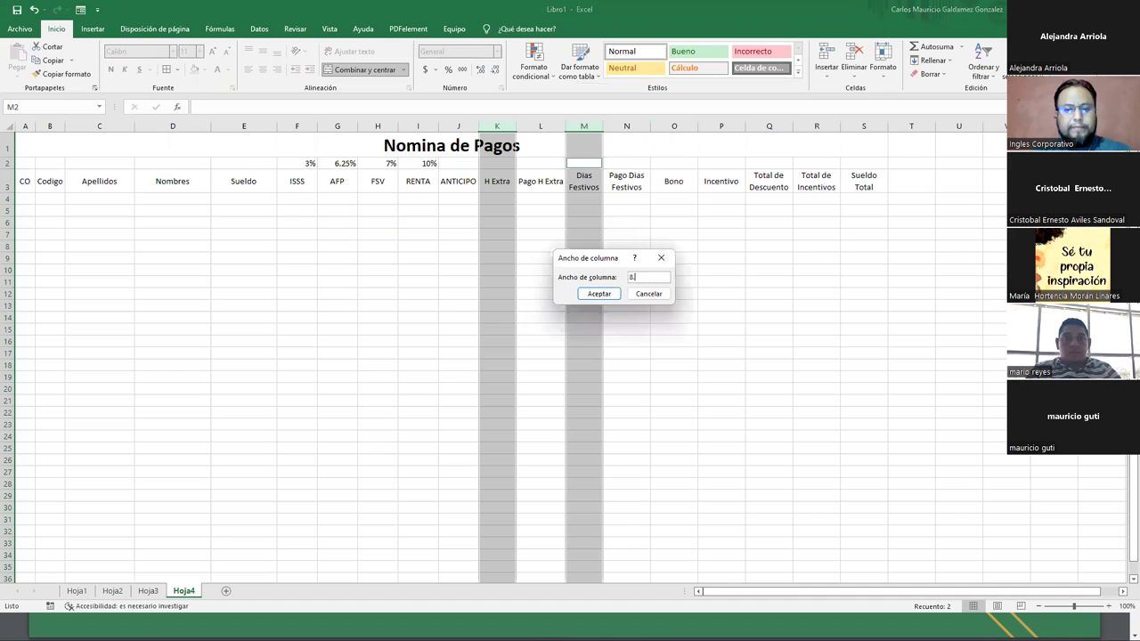
pyautogui.click(598, 294)
pyautogui.click(601, 263)
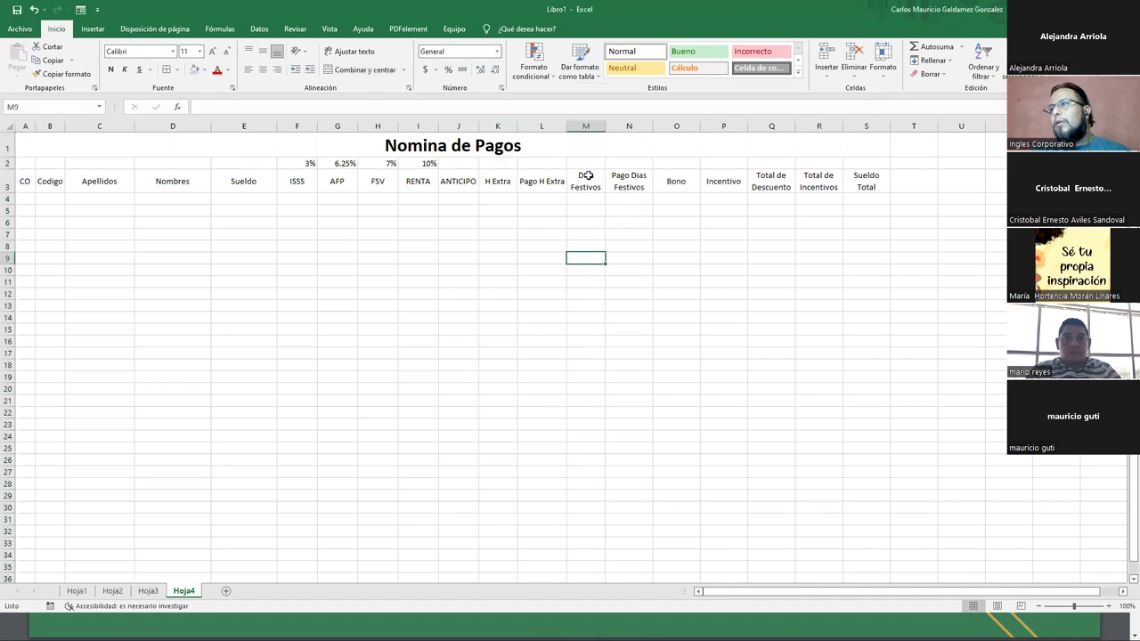
# Give columns L, N, O and P width 9, then check the total headers.
pyautogui.click(554, 182)
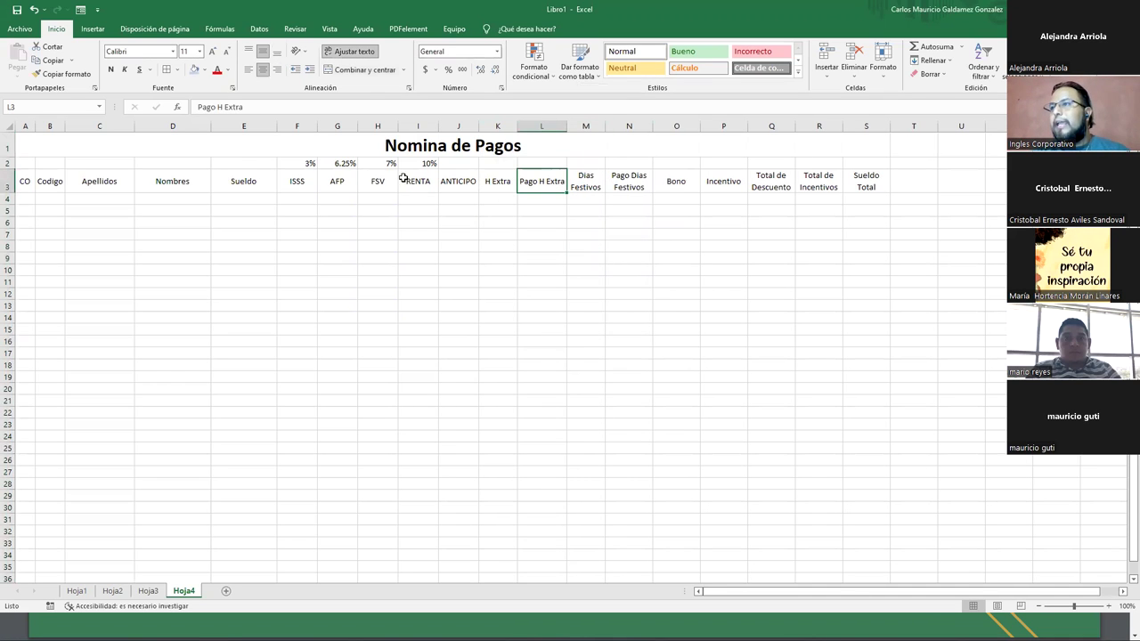
pyautogui.click(541, 126)
pyautogui.keyDown('ctrl'); pyautogui.click(629, 125); pyautogui.keyUp('ctrl')
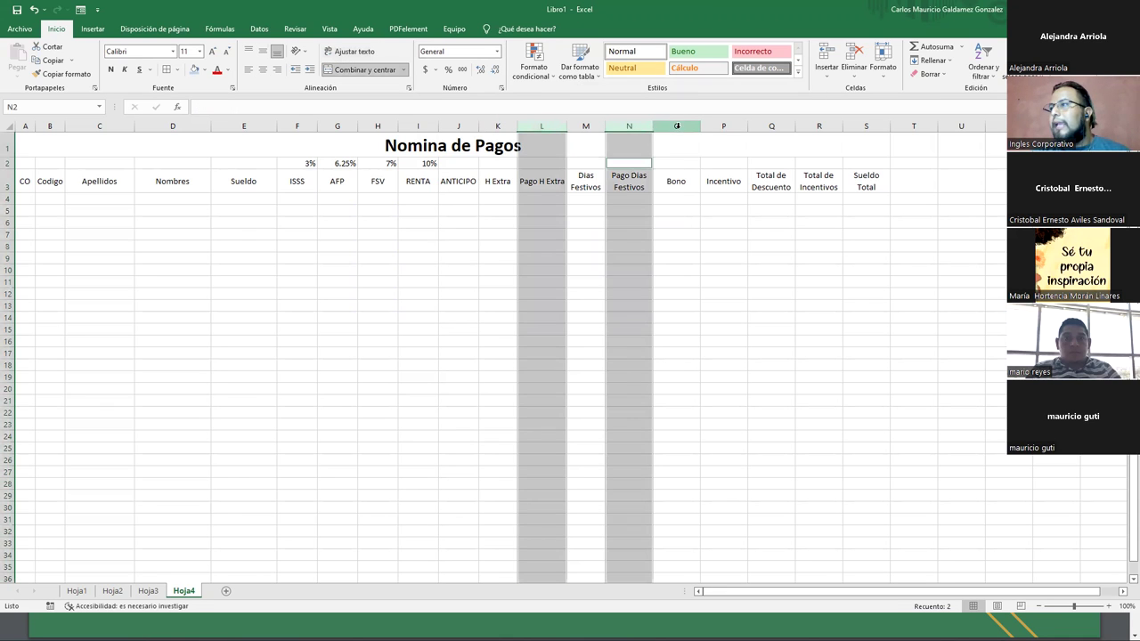
pyautogui.keyDown('ctrl'); pyautogui.click(677, 125); pyautogui.keyUp('ctrl')
pyautogui.keyDown('ctrl'); pyautogui.click(737, 126); pyautogui.keyUp('ctrl')
pyautogui.rightClick(736, 126)
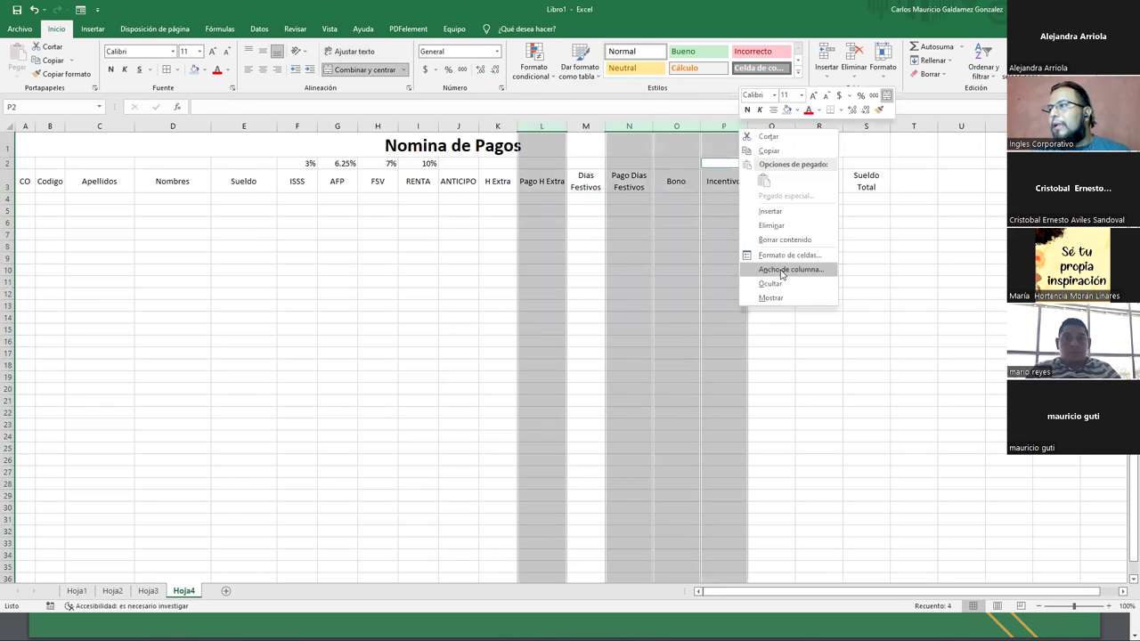
pyautogui.click(780, 270)
pyautogui.click(766, 298)
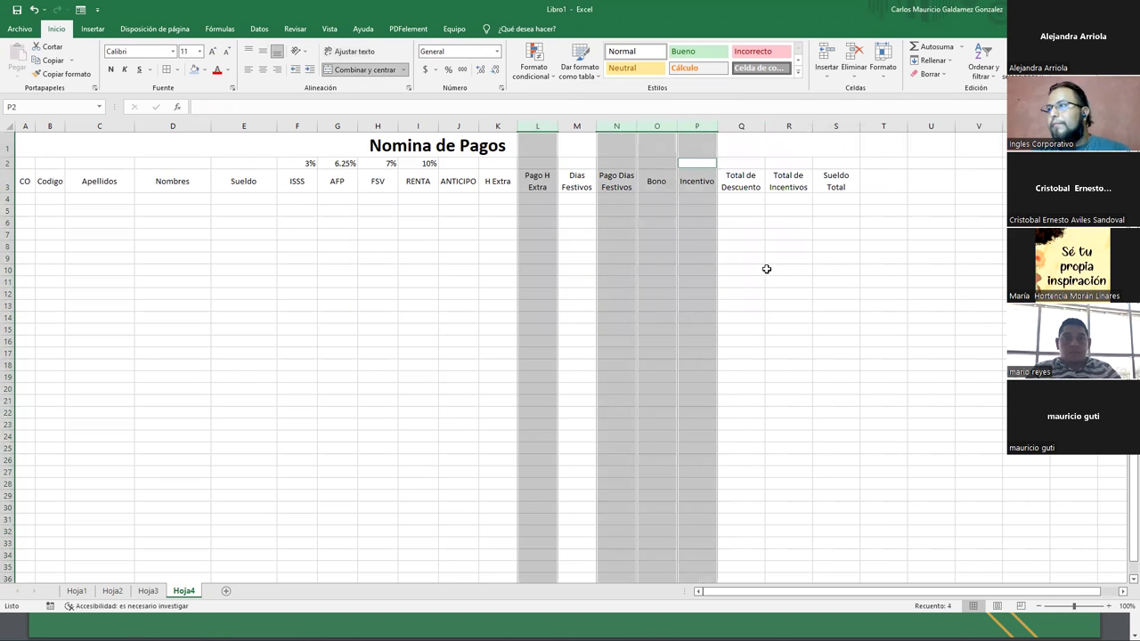
pyautogui.click(611, 276)
pyautogui.click(740, 181)
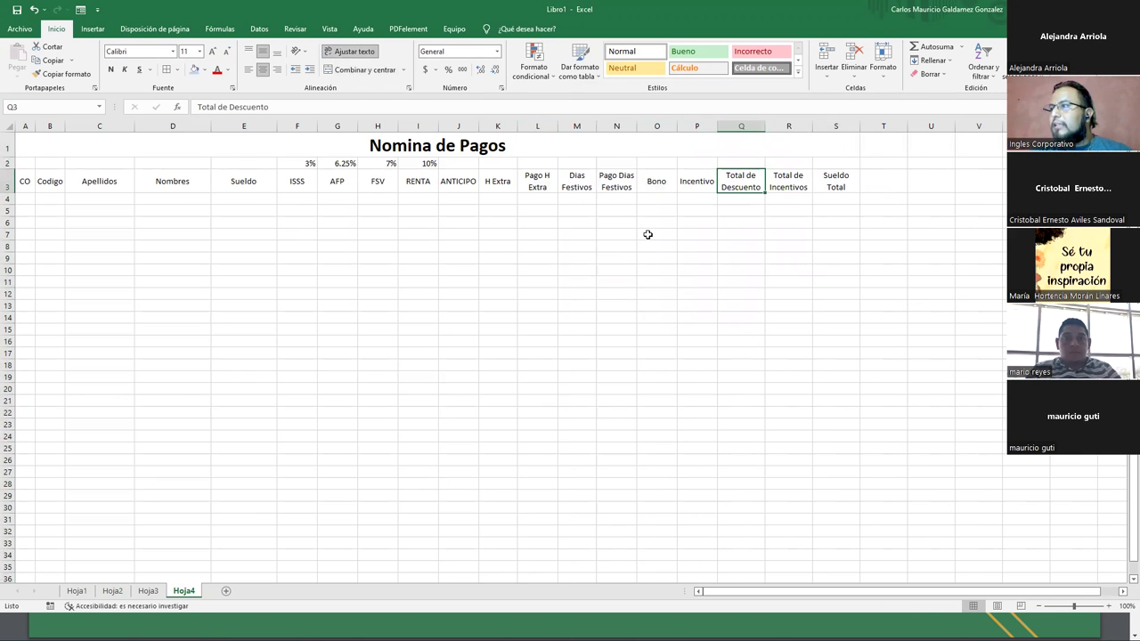
pyautogui.click(791, 179)
# Enter employee numbers 1 to 4 down column A starting at A4.
pyautogui.click(827, 185)
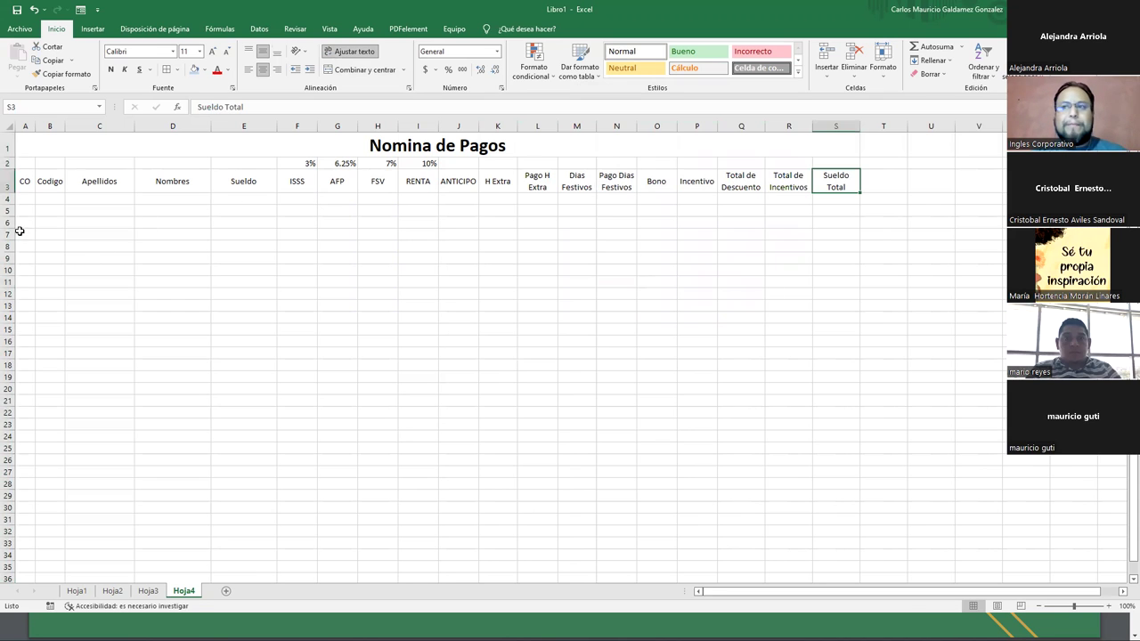
pyautogui.click(30, 199)
pyautogui.write('1')
pyautogui.press('Return')
pyautogui.write('2')
pyautogui.press('Return')
pyautogui.write('3')
pyautogui.press('Return')
pyautogui.write('4')
pyautogui.press('Return')
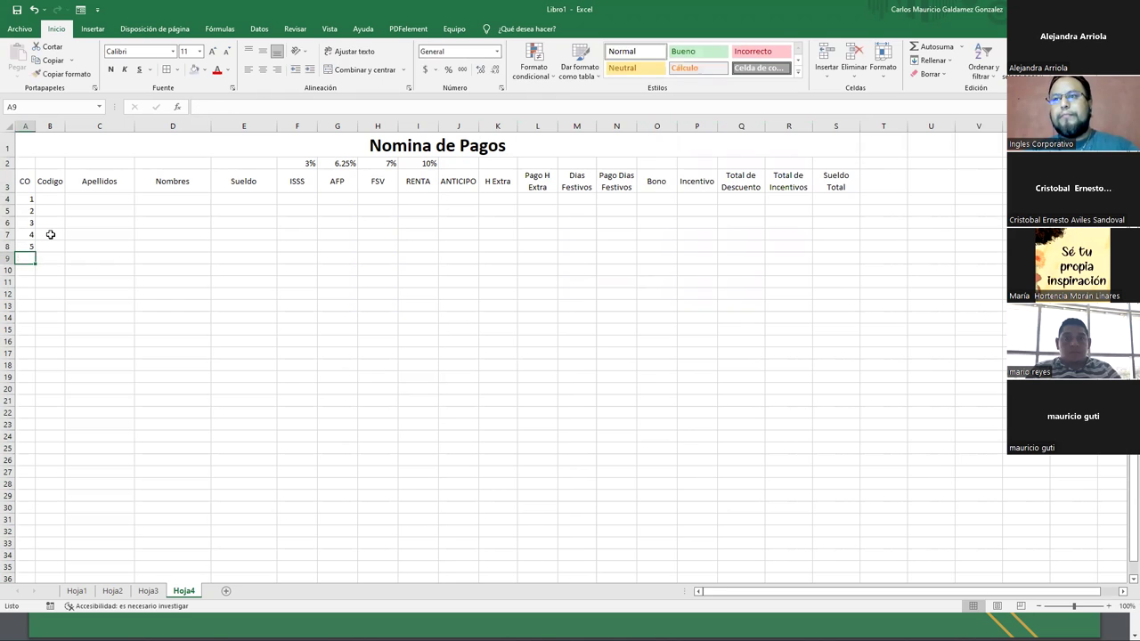
# Enter code 1908901 in B4 and 1908902 in B5.
pyautogui.click(55, 201)
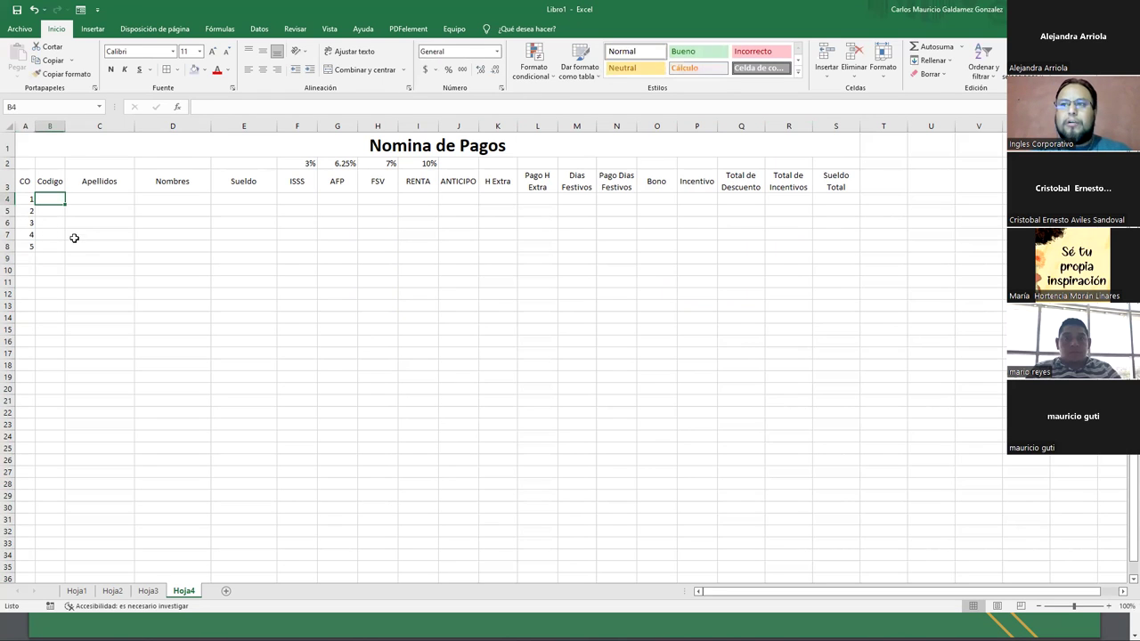
pyautogui.write('1908')
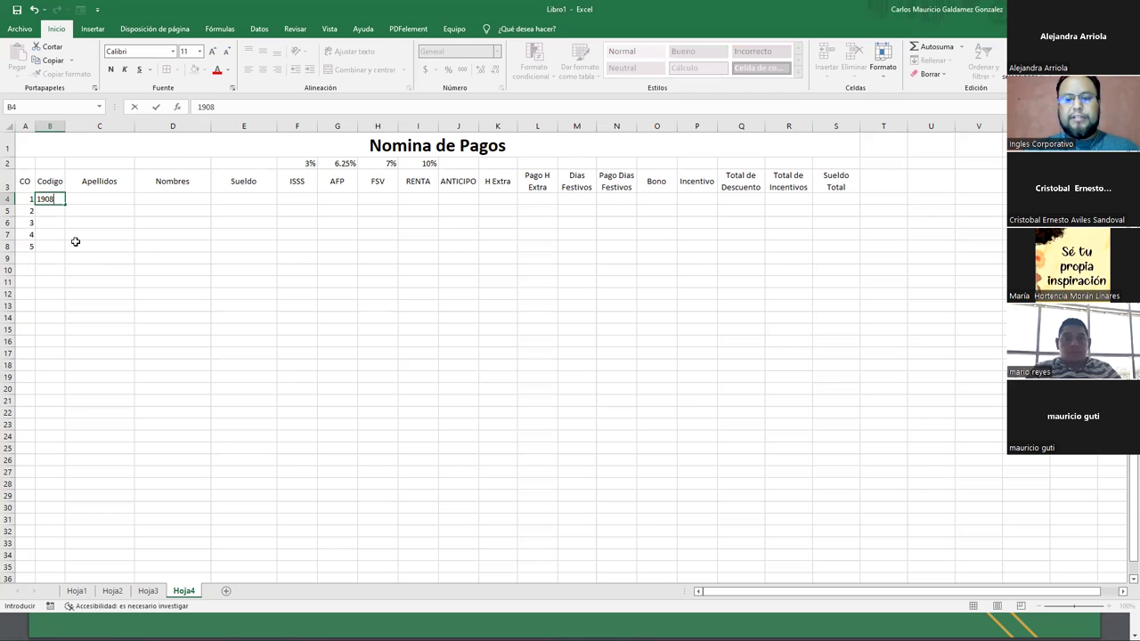
pyautogui.write('901')
pyautogui.press('Return')
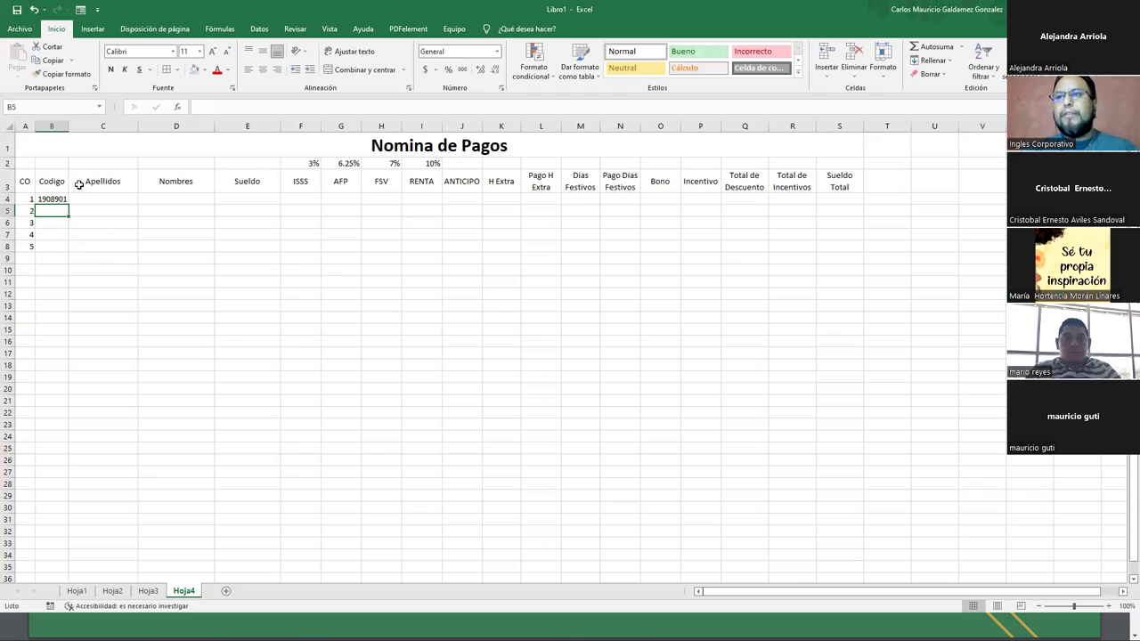
pyautogui.click(55, 199)
pyautogui.hotkey('ctrl', 'c')
pyautogui.click(59, 211)
pyautogui.hotkey('ctrl', 'v')
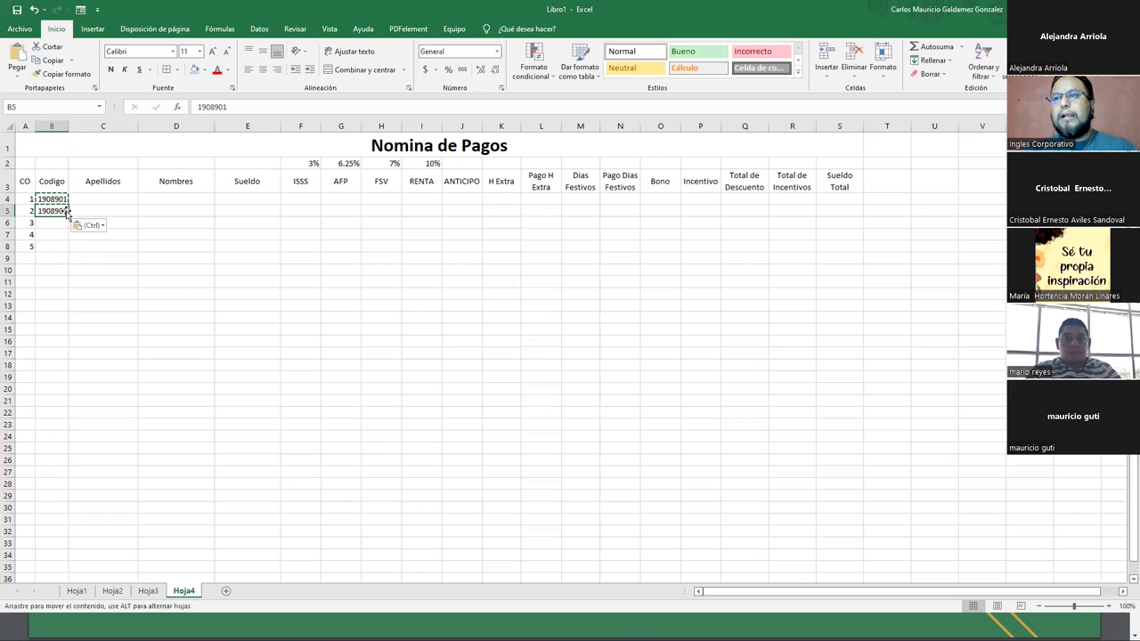
pyautogui.press('F2')
pyautogui.write('+')
pyautogui.press('pagedown')
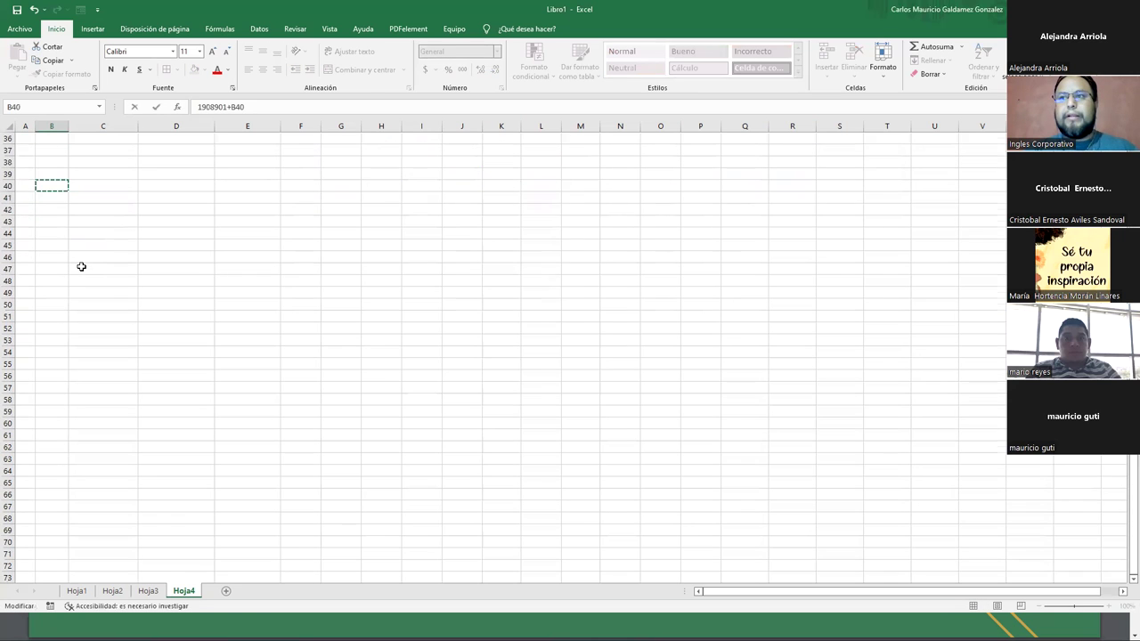
pyautogui.press('pageup')
pyautogui.press('Escape')
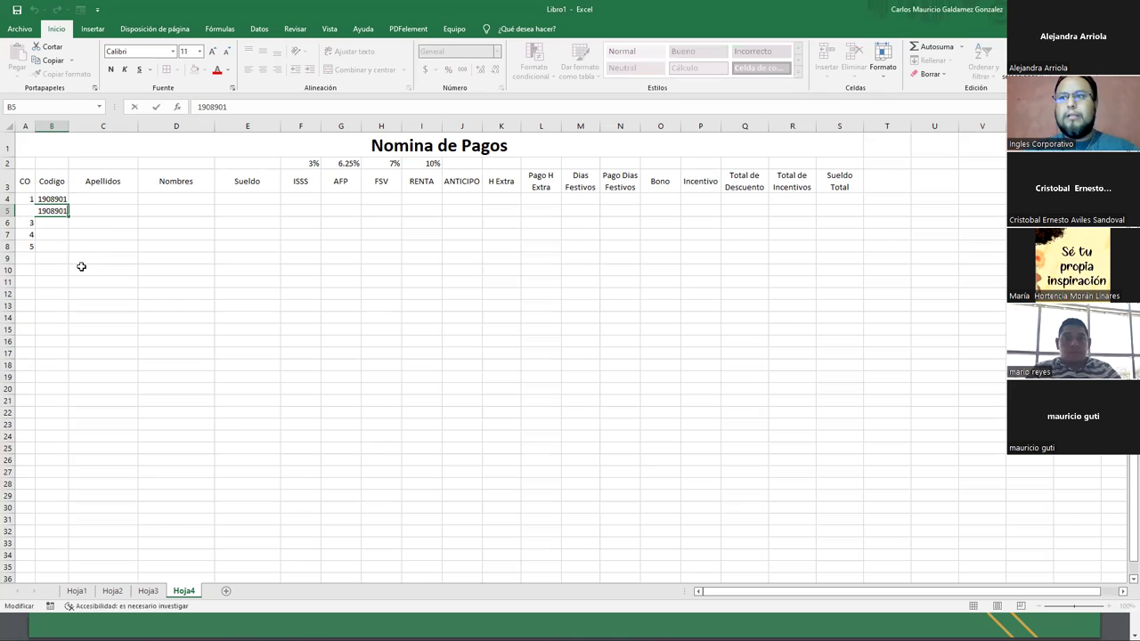
pyautogui.write('1908902')
pyautogui.hotkey('ctrl', 'Return')
# Fill the code sequence down to B8, then view Hoja3's Registro General data.
pyautogui.press('Up')
pyautogui.hotkey('shift', 'Down')
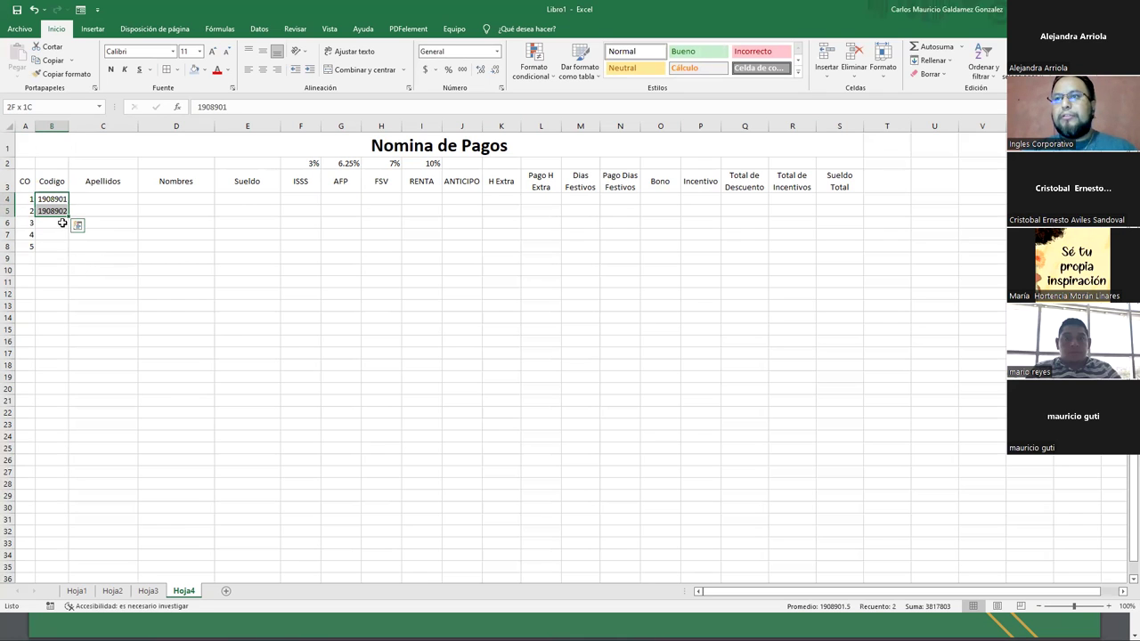
pyautogui.moveTo(66, 216); pyautogui.dragTo(64, 249)
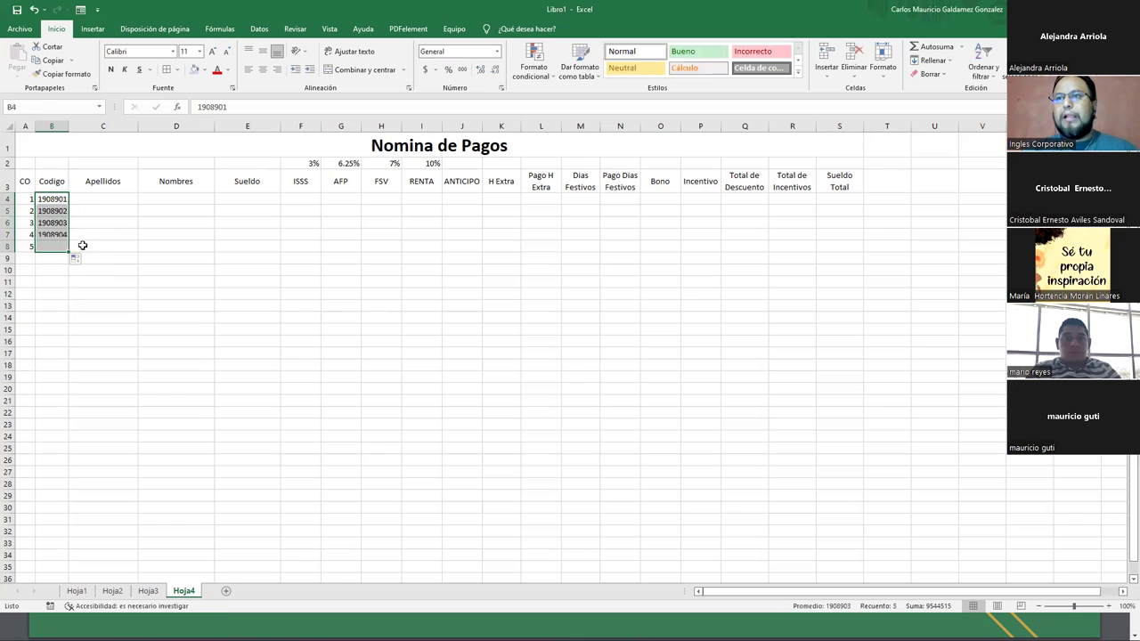
pyautogui.click(116, 199)
pyautogui.click(148, 591)
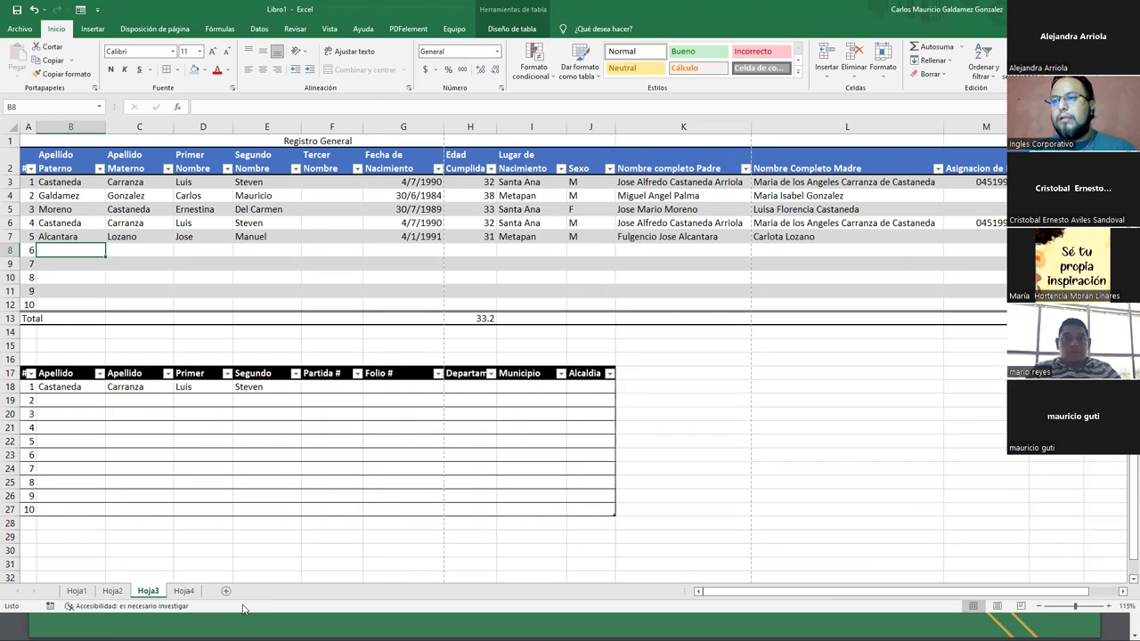
# On Hoja4, enter the first employee's surnames and given names in C4:D4 and widen those columns.
pyautogui.click(181, 591)
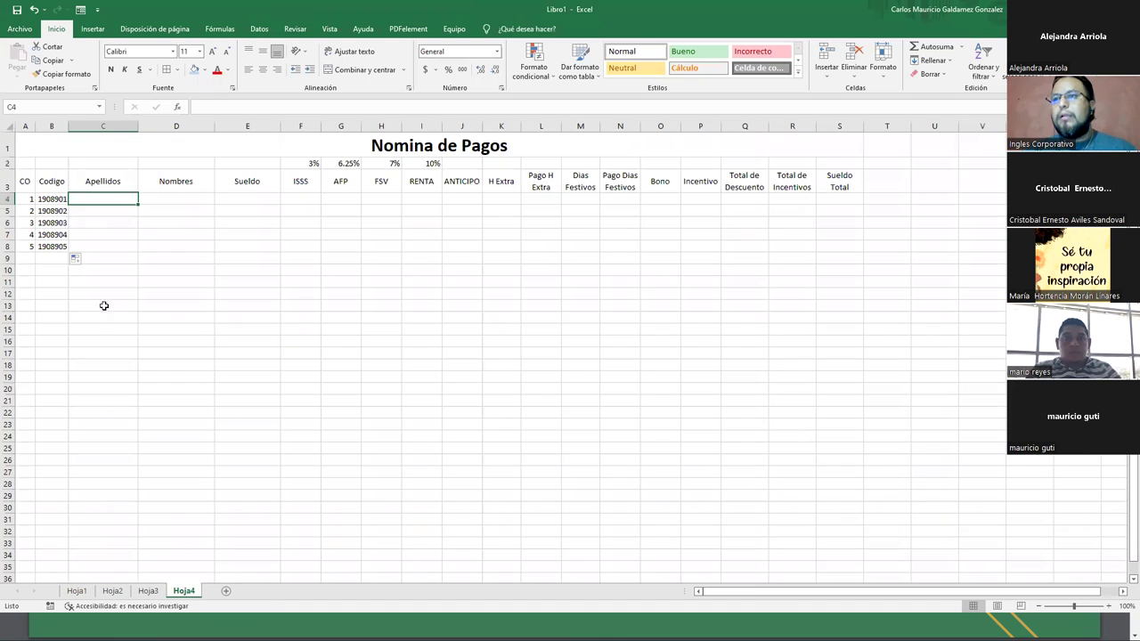
pyautogui.doubleClick(103, 198)
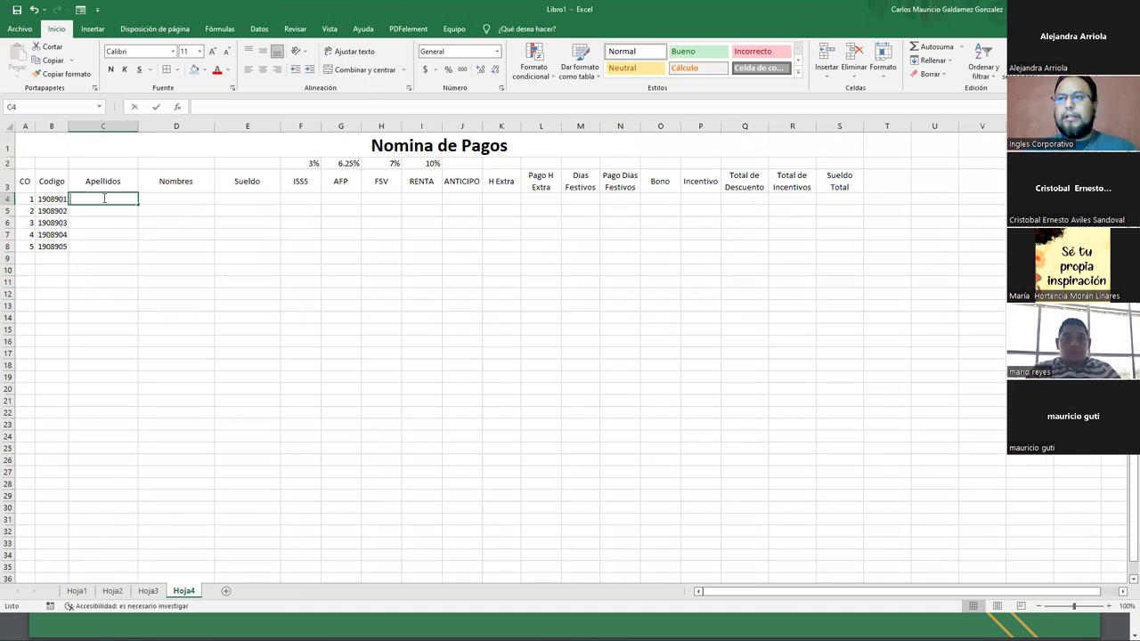
pyautogui.write('Alcantara Rodriguez')
pyautogui.press('Tab')
pyautogui.write('Luis Mario')
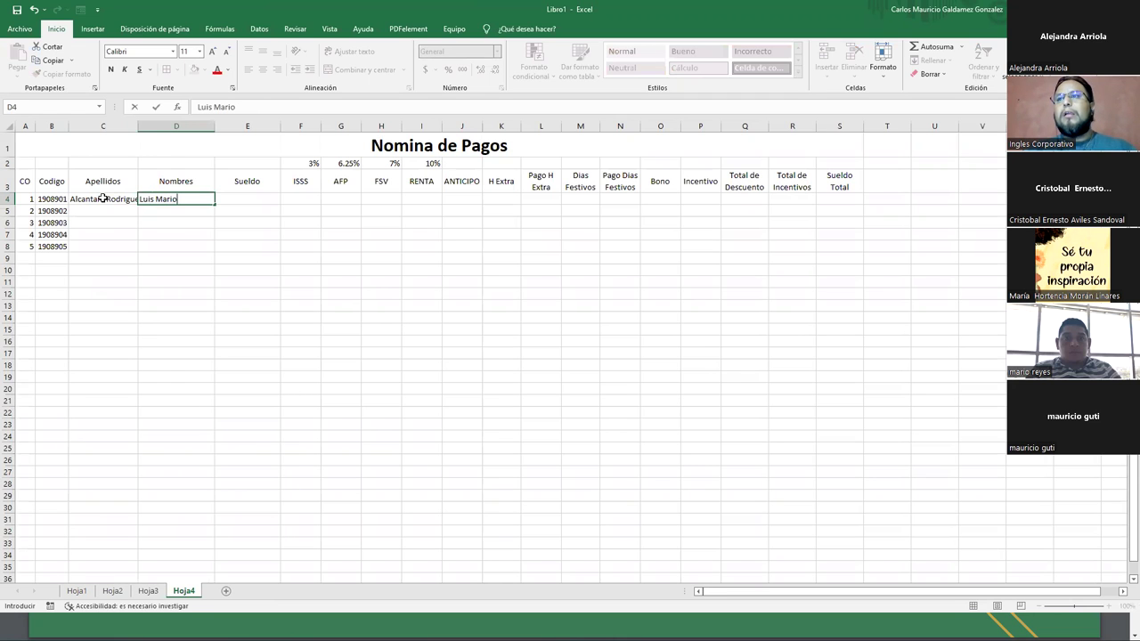
pyautogui.click(141, 126)
pyautogui.doubleClick(138, 126)
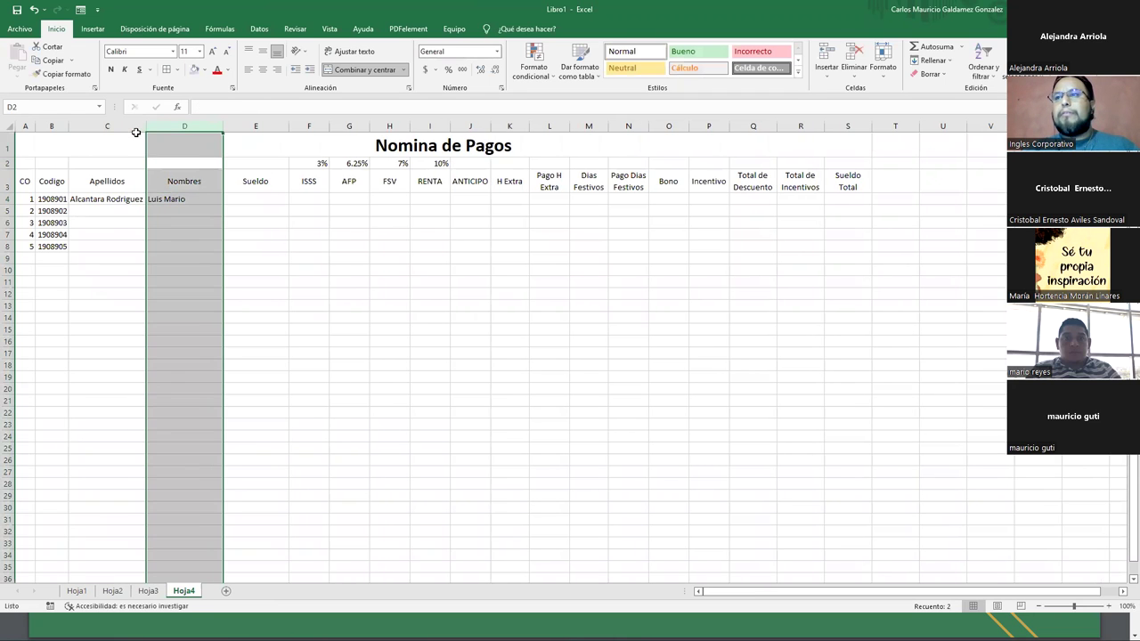
pyautogui.doubleClick(223, 125)
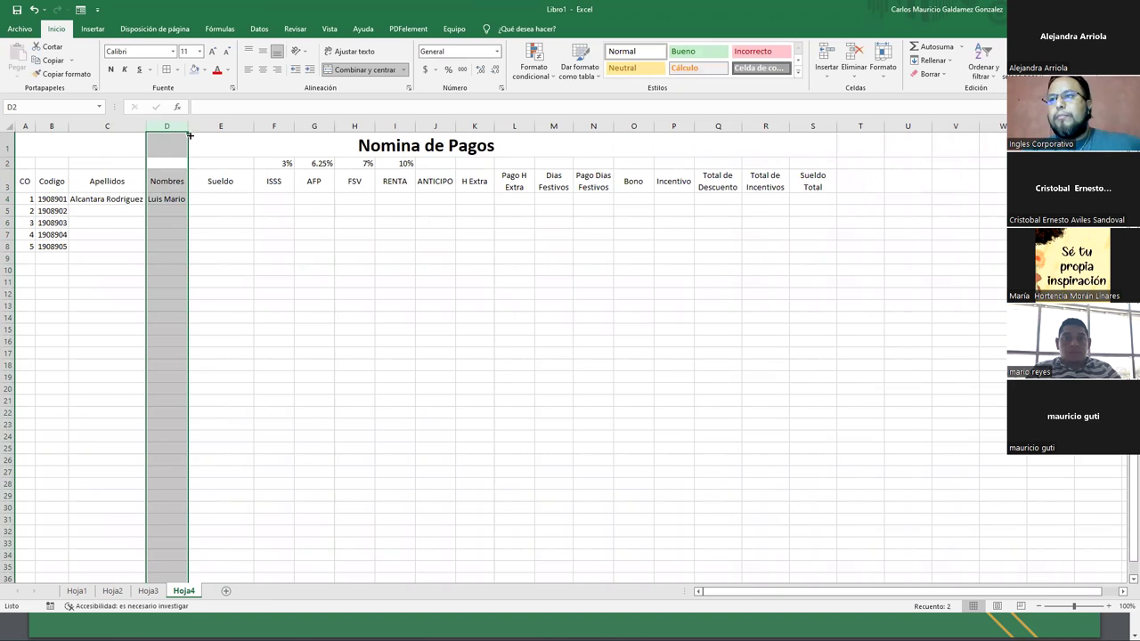
pyautogui.moveTo(188, 126); pyautogui.dragTo(217, 144)
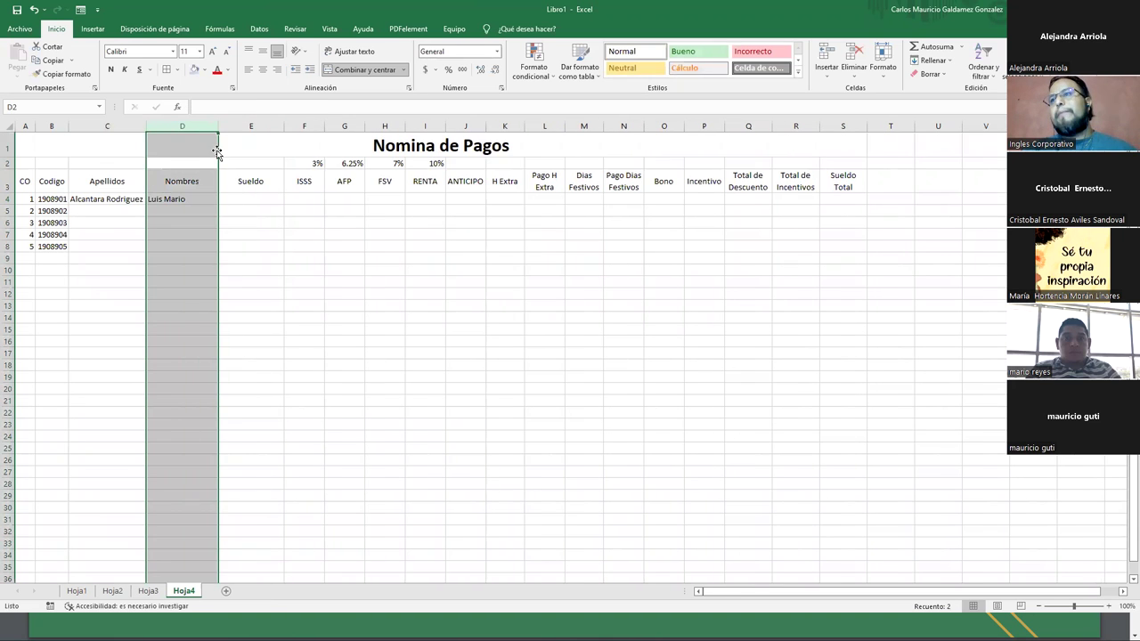
# Enter a salary of 480 in E4.
pyautogui.click(251, 200)
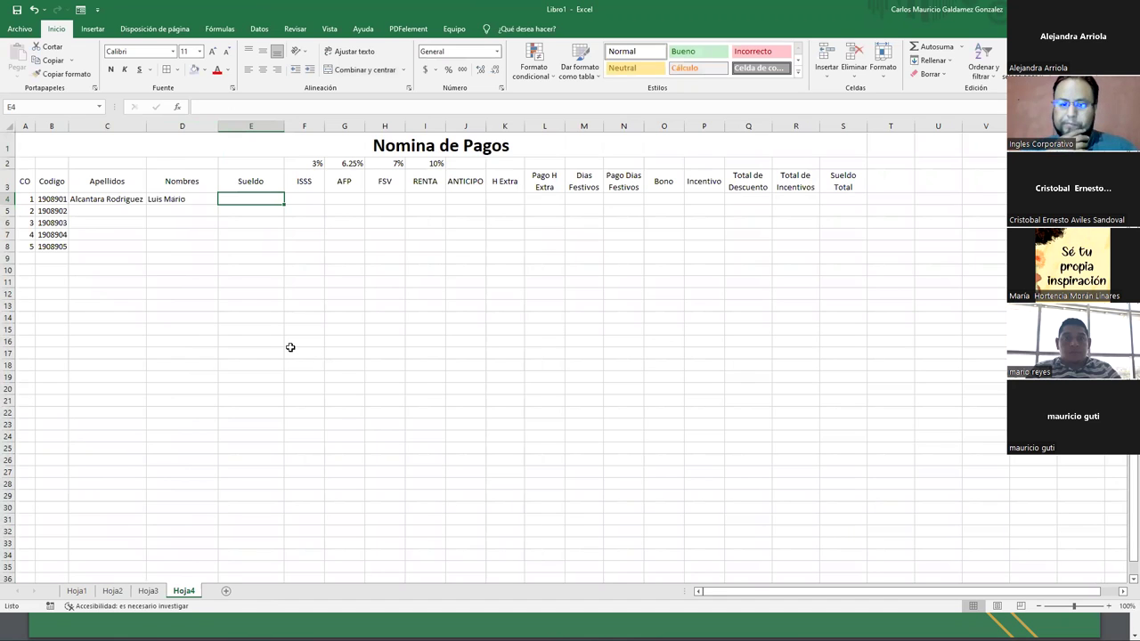
pyautogui.write('480')
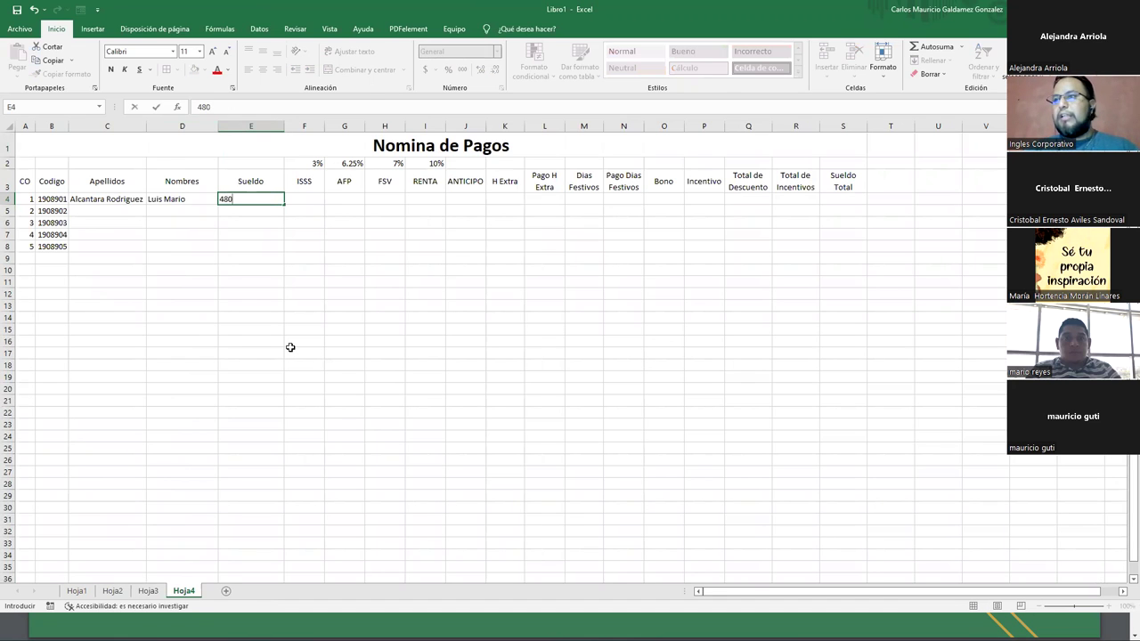
pyautogui.press('Tab')
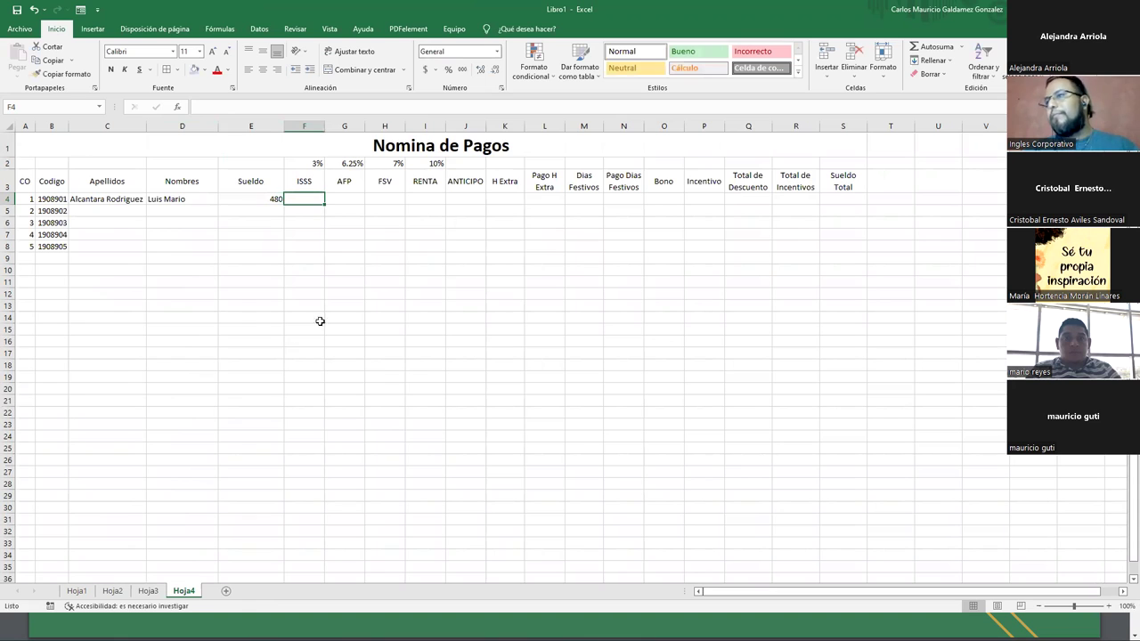
pyautogui.click(259, 198)
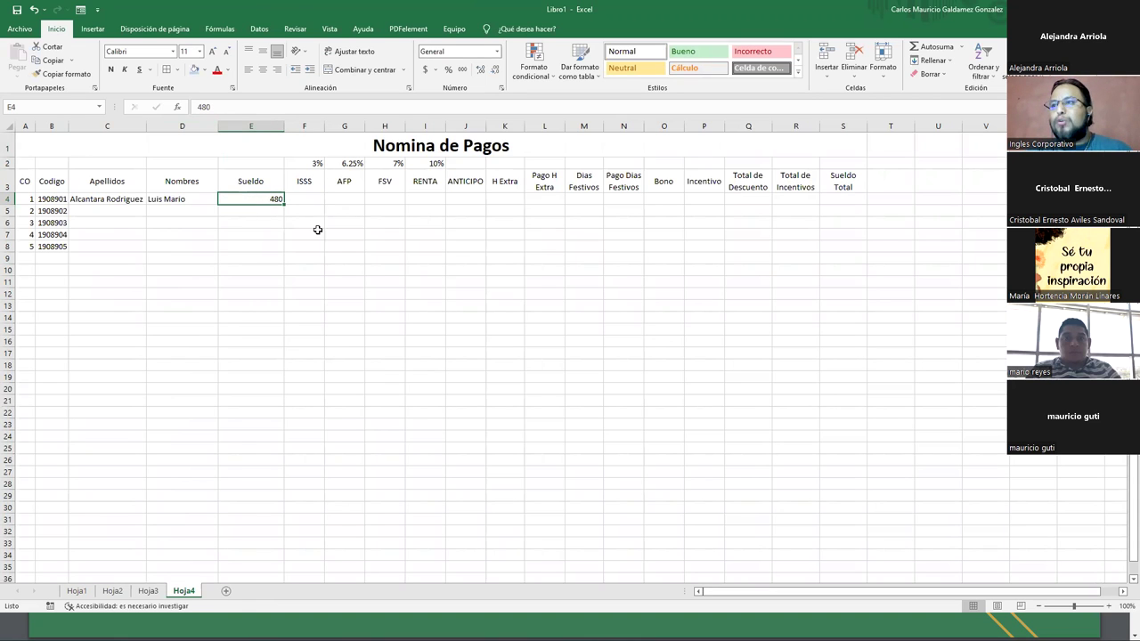
# Clear the salary value in E4.
pyautogui.moveTo(312, 198); pyautogui.dragTo(472, 199)
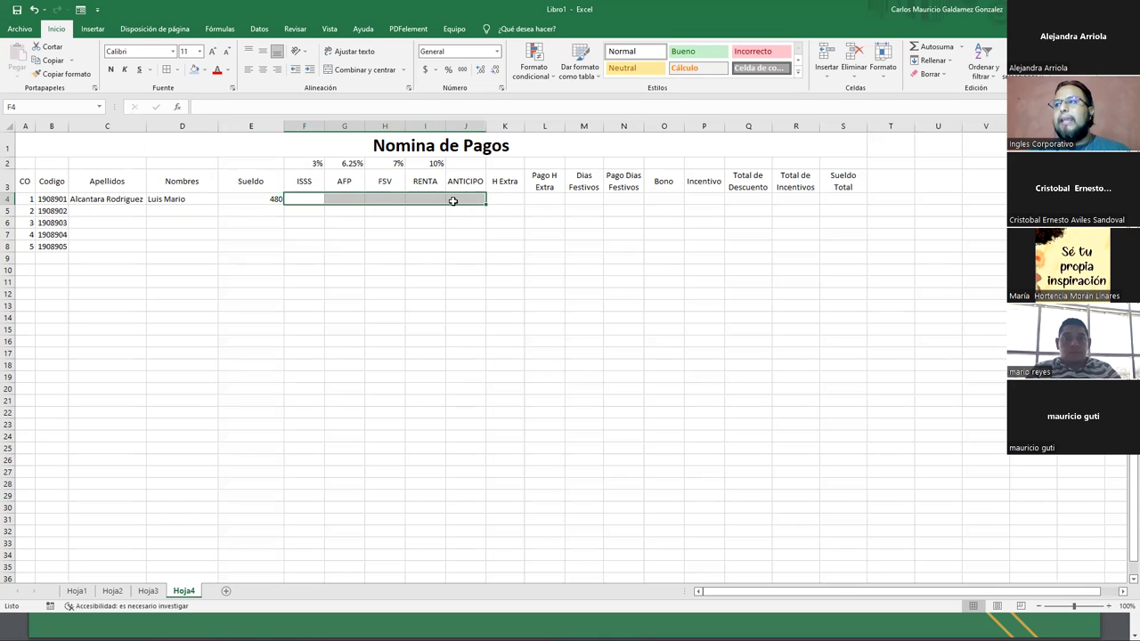
pyautogui.moveTo(411, 200); pyautogui.dragTo(313, 196)
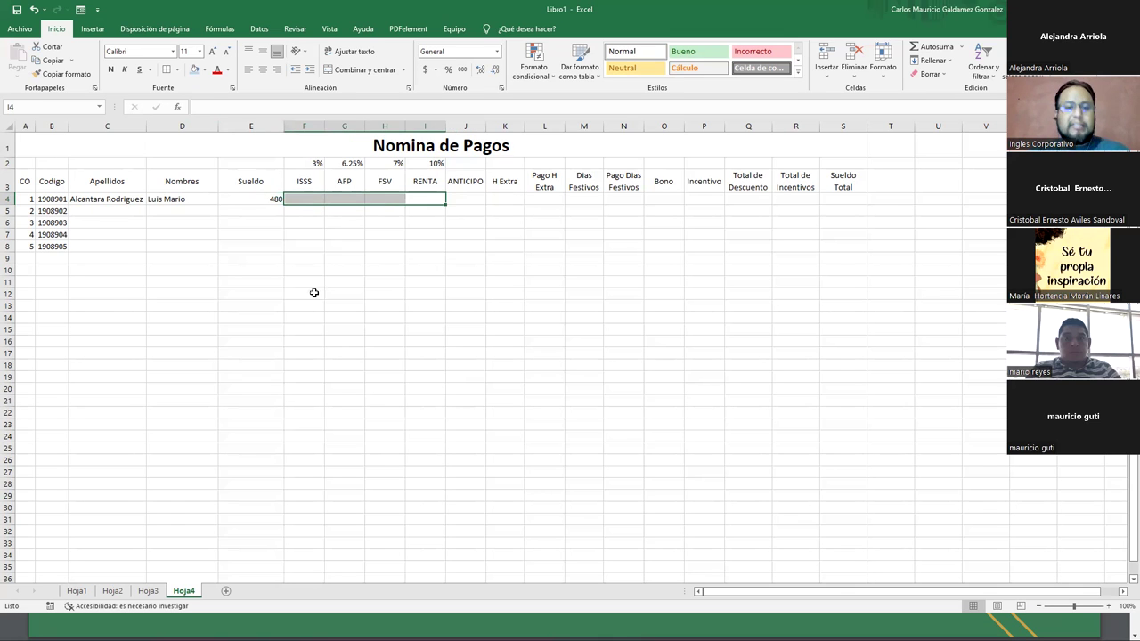
pyautogui.click(306, 197)
pyautogui.click(267, 199)
pyautogui.press('Delete')
# Start the ISSS formula in F4 as =E4*$F$2 with an absolute rate reference.
pyautogui.click(305, 198)
pyautogui.write('=')
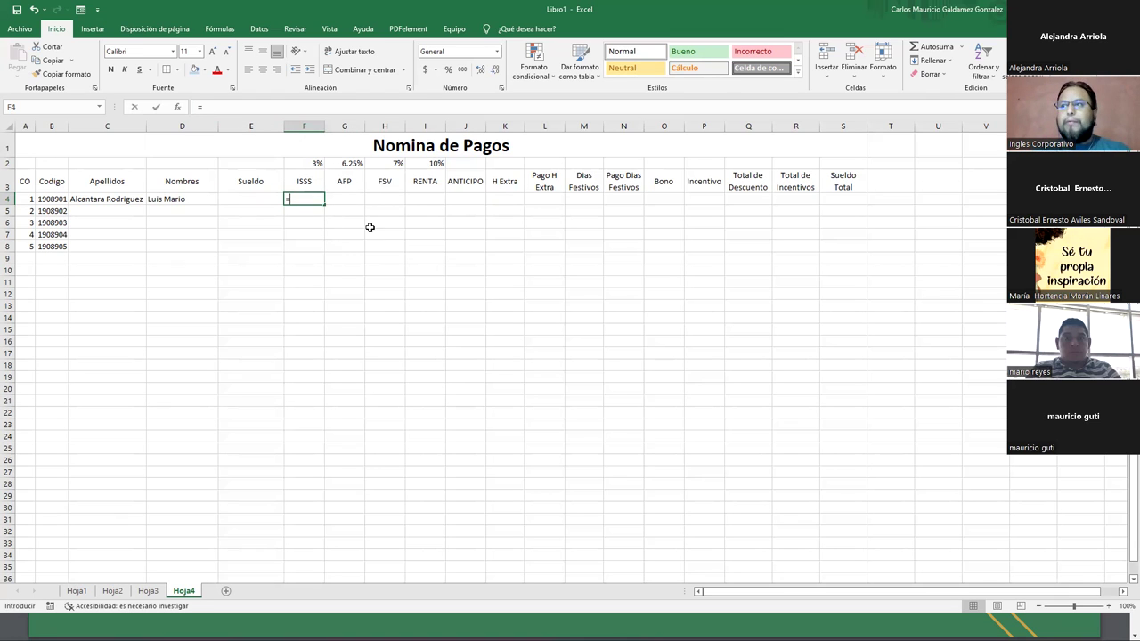
pyautogui.press('Left')
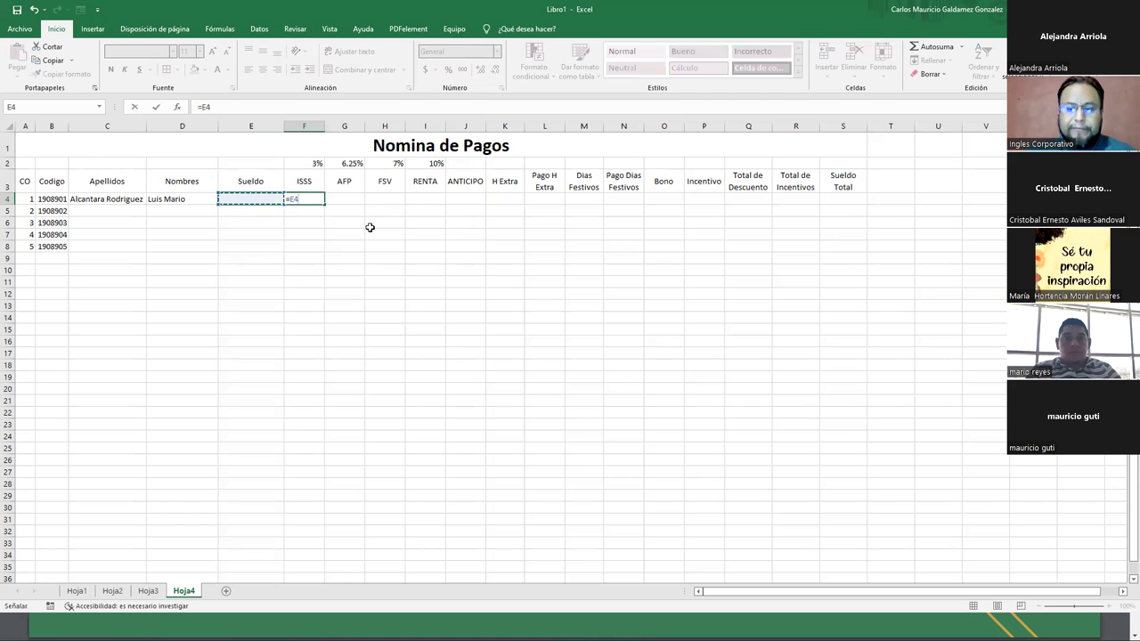
pyautogui.press('Up')
pyautogui.press('Down')
pyautogui.write('*')
pyautogui.press('Up')
pyautogui.press('Up')
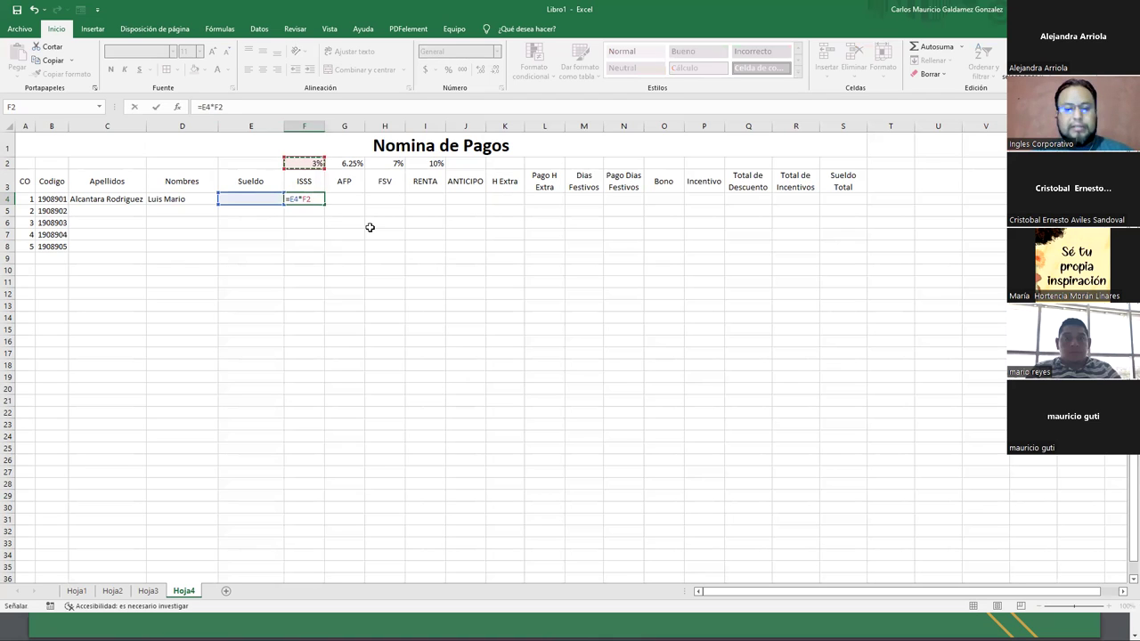
pyautogui.press('F4')
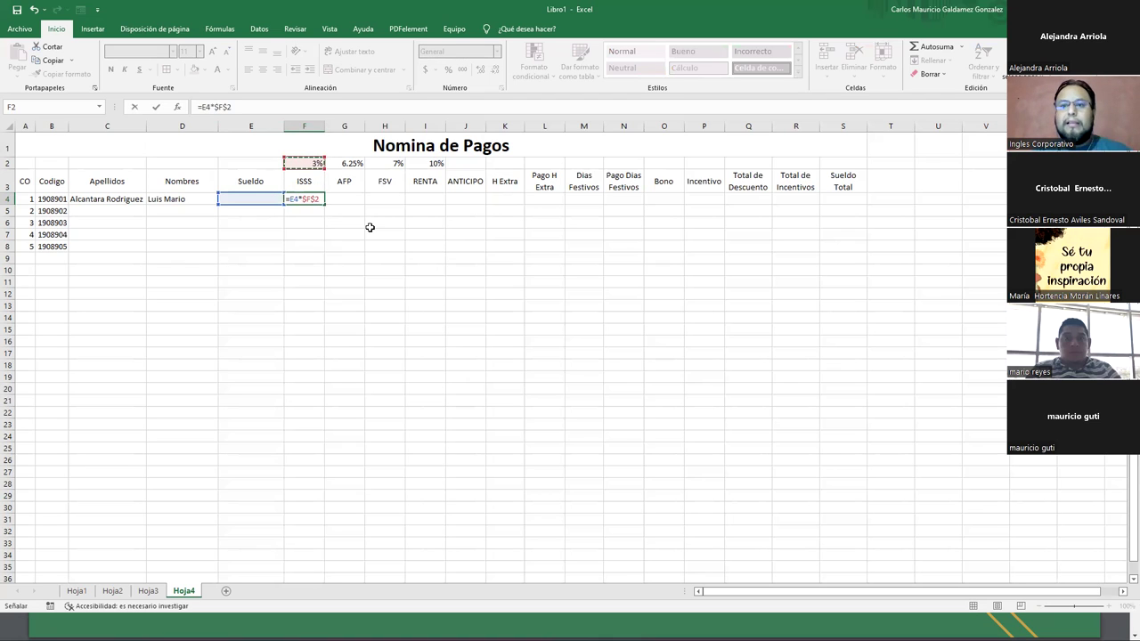
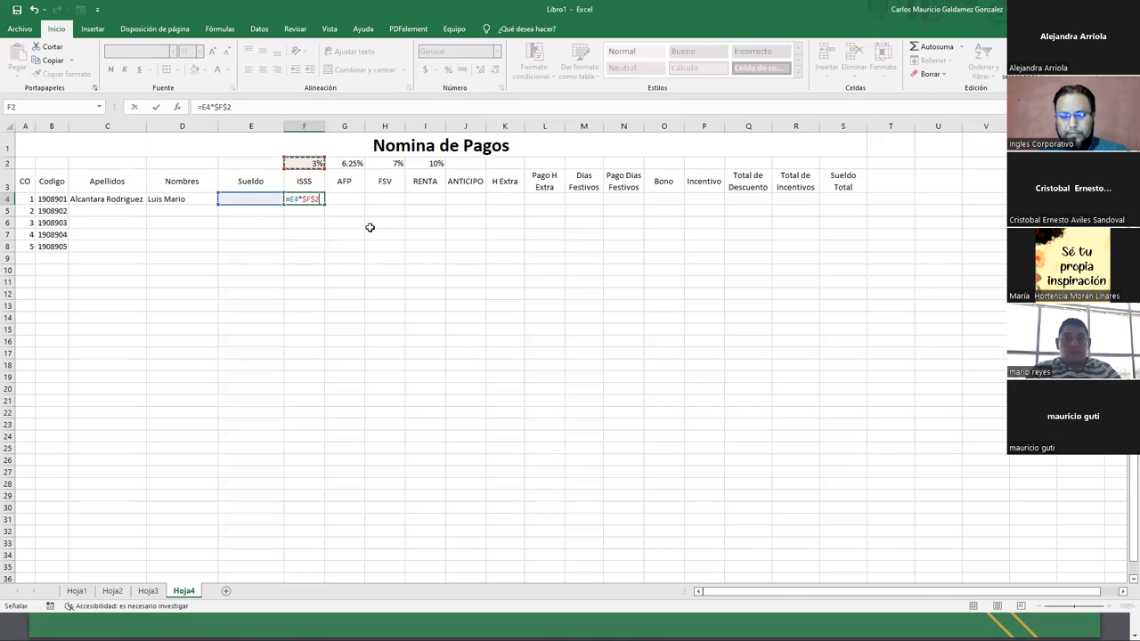
# Finish the ISSS formula in F4 and enter AFP as =E4*$G$2 in G4.
pyautogui.press('Tab')
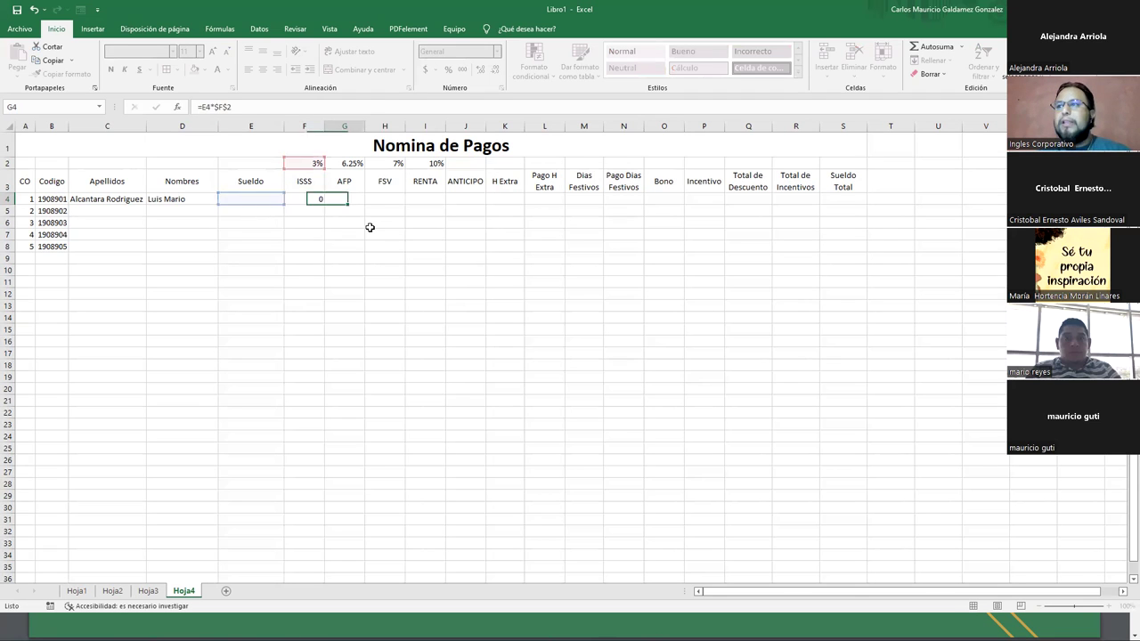
pyautogui.write('=')
pyautogui.press('Left')
pyautogui.press('Left')
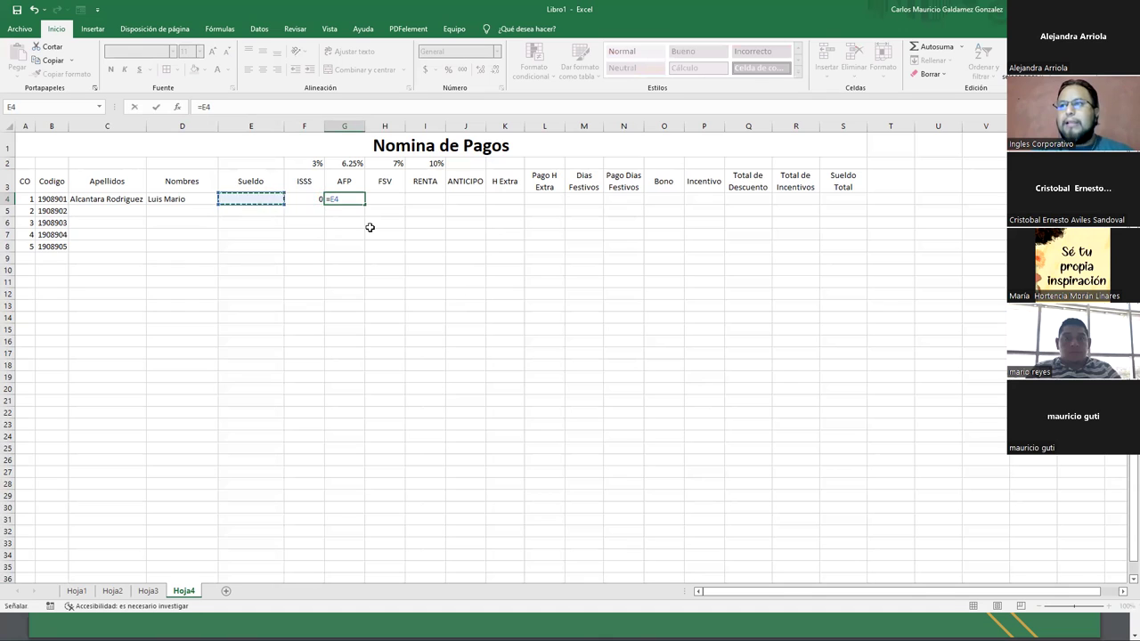
pyautogui.write('*')
pyautogui.press('Up')
pyautogui.press('Up')
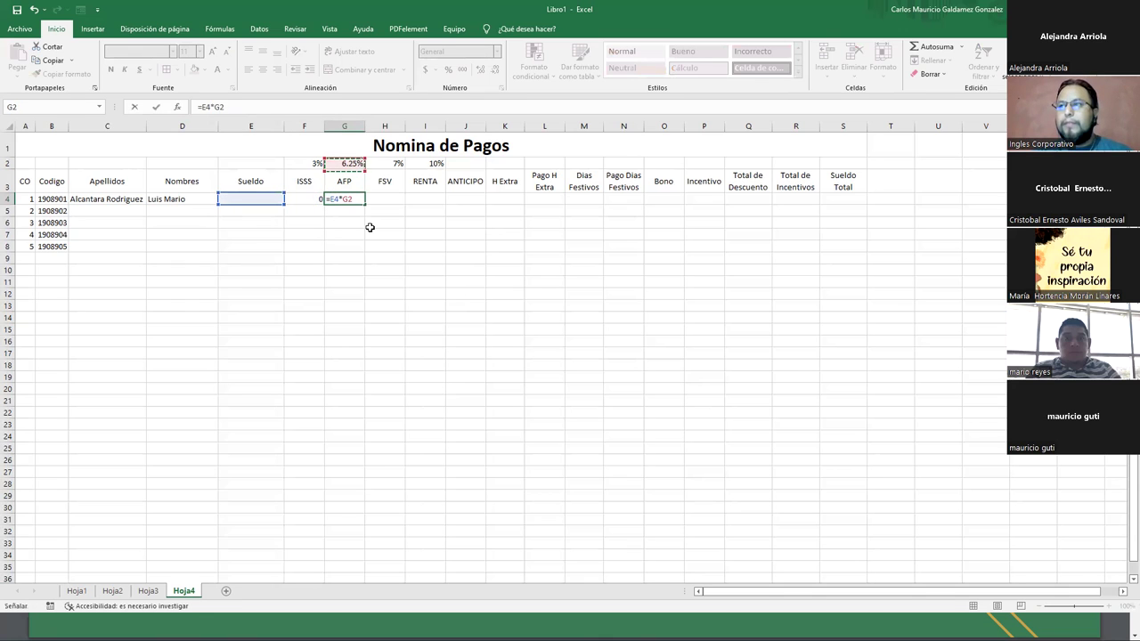
pyautogui.press('F4')
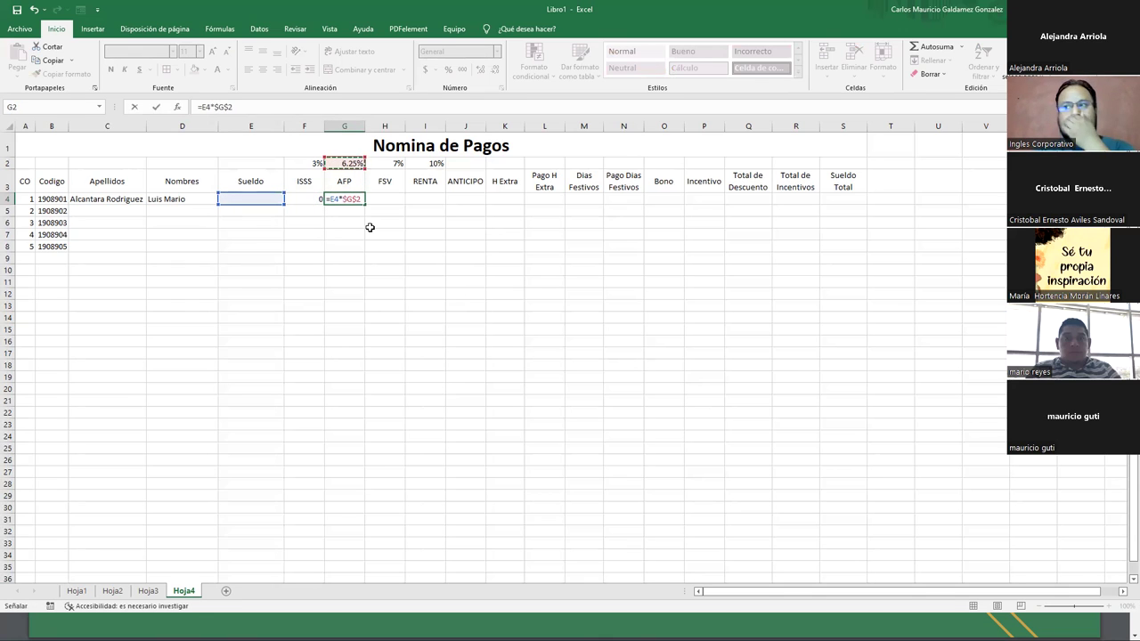
pyautogui.press('Tab')
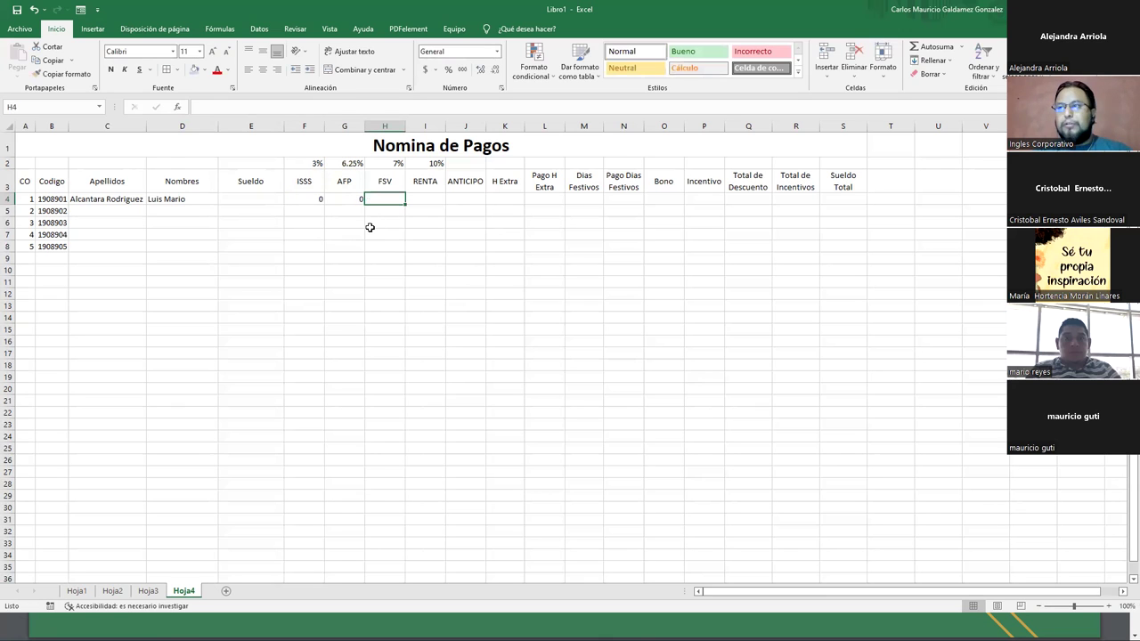
# Enter FSV as =E4*$H$2 in H4 and RENTA as =E4*$I$2 in I4.
pyautogui.write('=')
pyautogui.press('Left')
pyautogui.press('Left')
pyautogui.press('Left')
pyautogui.write('*')
pyautogui.press('Up')
pyautogui.press('Up')
pyautogui.press('F4')
pyautogui.press('Tab')
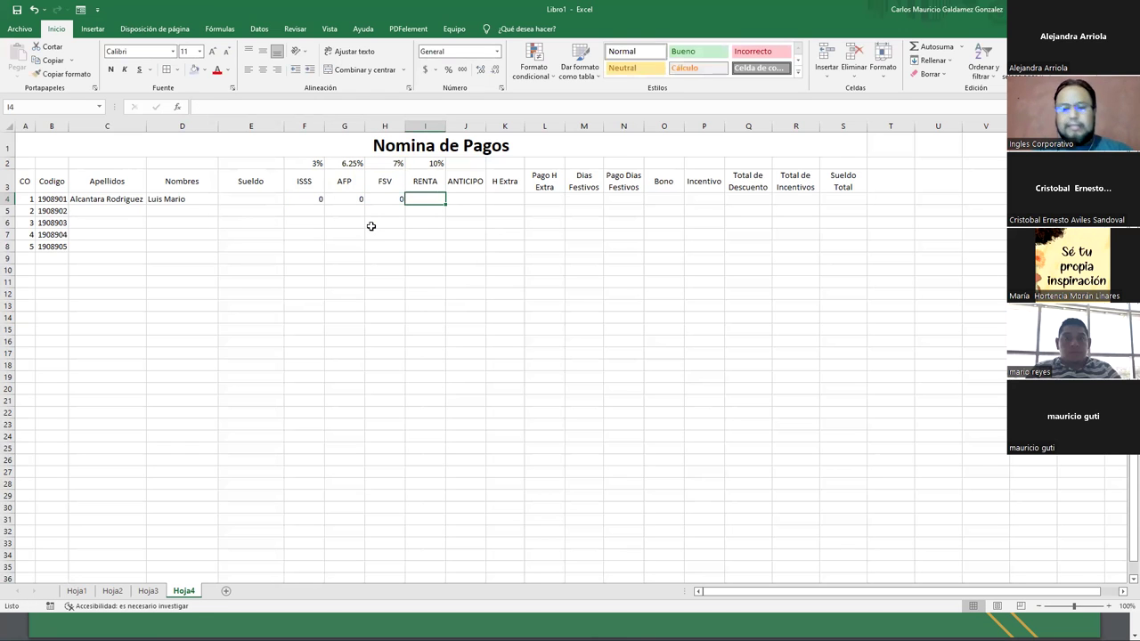
pyautogui.write('=')
pyautogui.press('Left')
pyautogui.press('Left')
pyautogui.press('Left')
pyautogui.press('Left')
pyautogui.write('*')
pyautogui.press('Up')
pyautogui.press('Up')
pyautogui.press('F4')
pyautogui.press('Return')
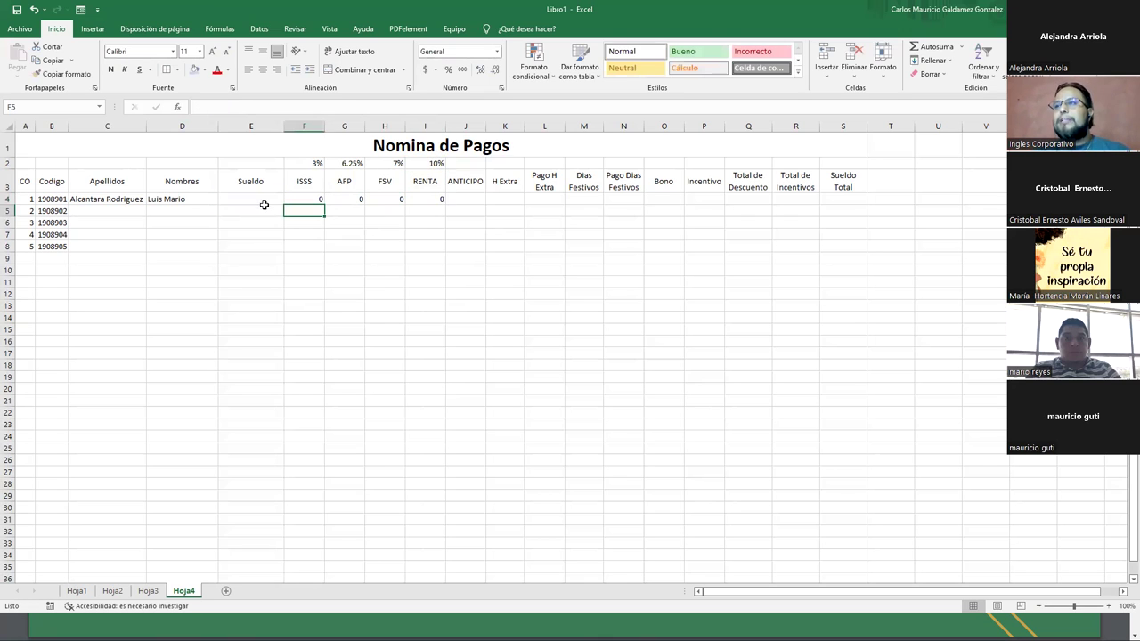
# Apply Accounting Number Format to E4:I4 and the ANTICIPO cell J4.
pyautogui.moveTo(264, 199); pyautogui.dragTo(426, 200)
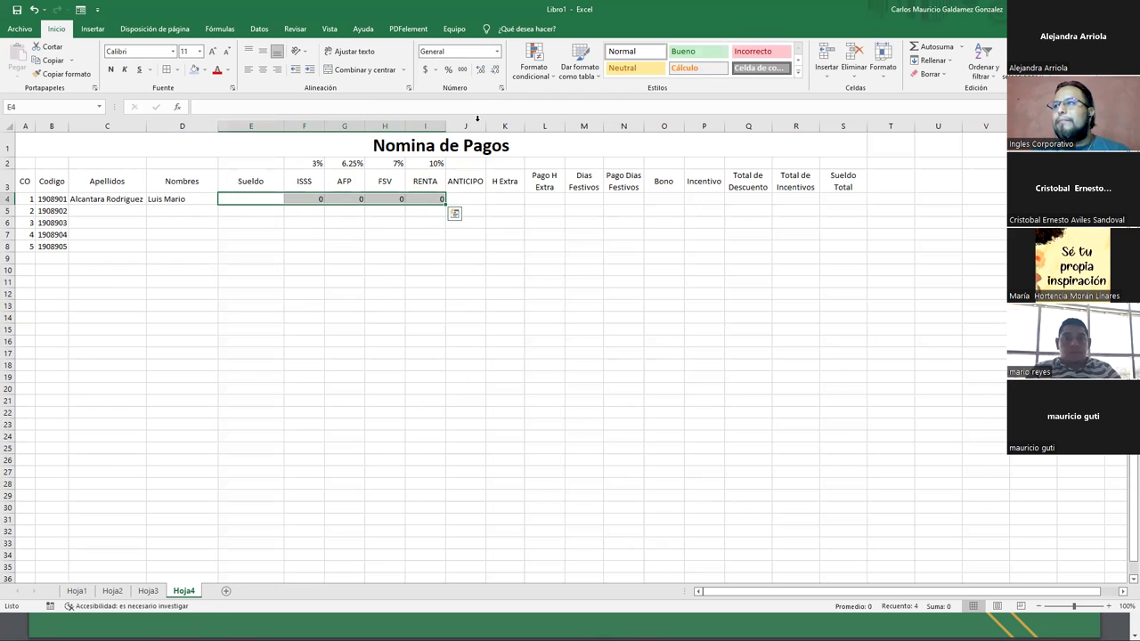
pyautogui.click(425, 71)
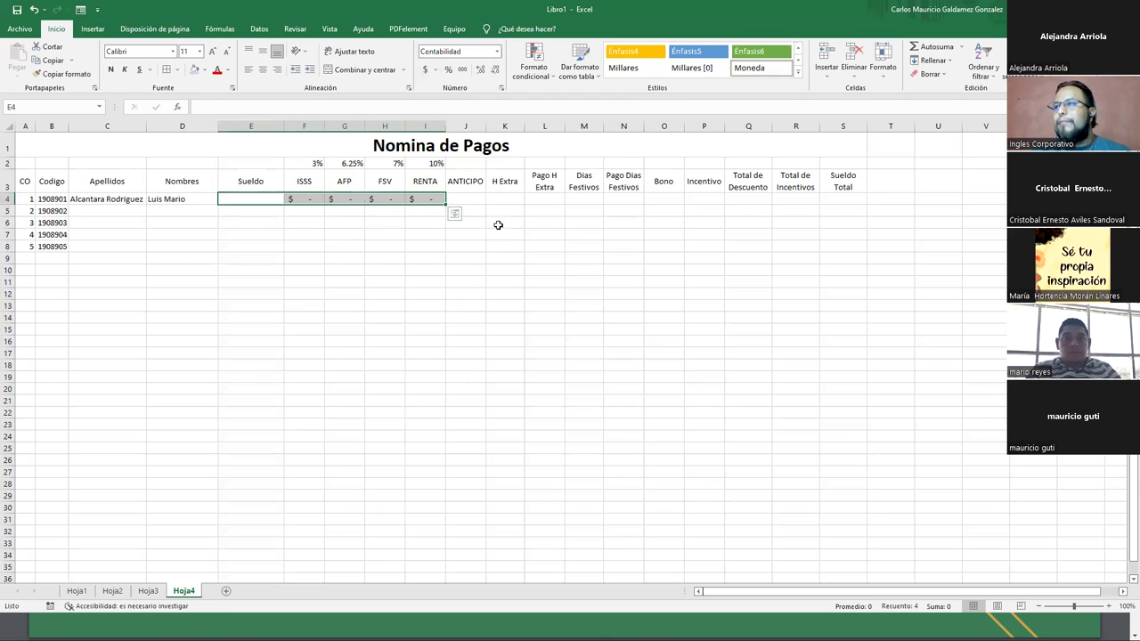
pyautogui.click(475, 199)
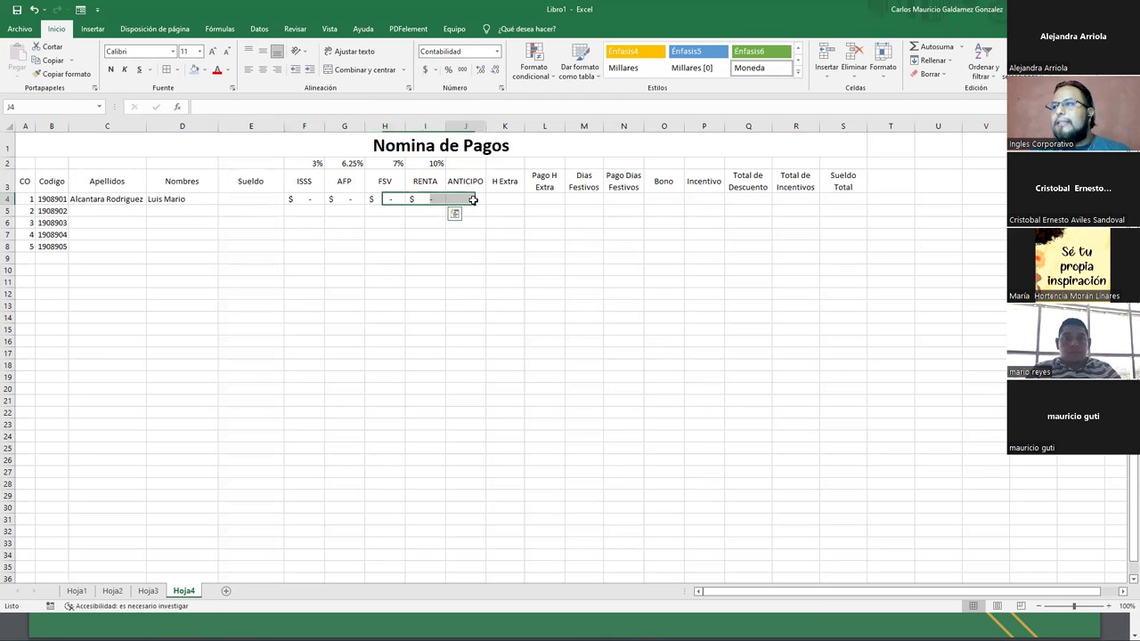
pyautogui.click(426, 70)
# Enter H Extra hours 5, 6, 5, 6, 5 in K4:K8.
pyautogui.click(494, 199)
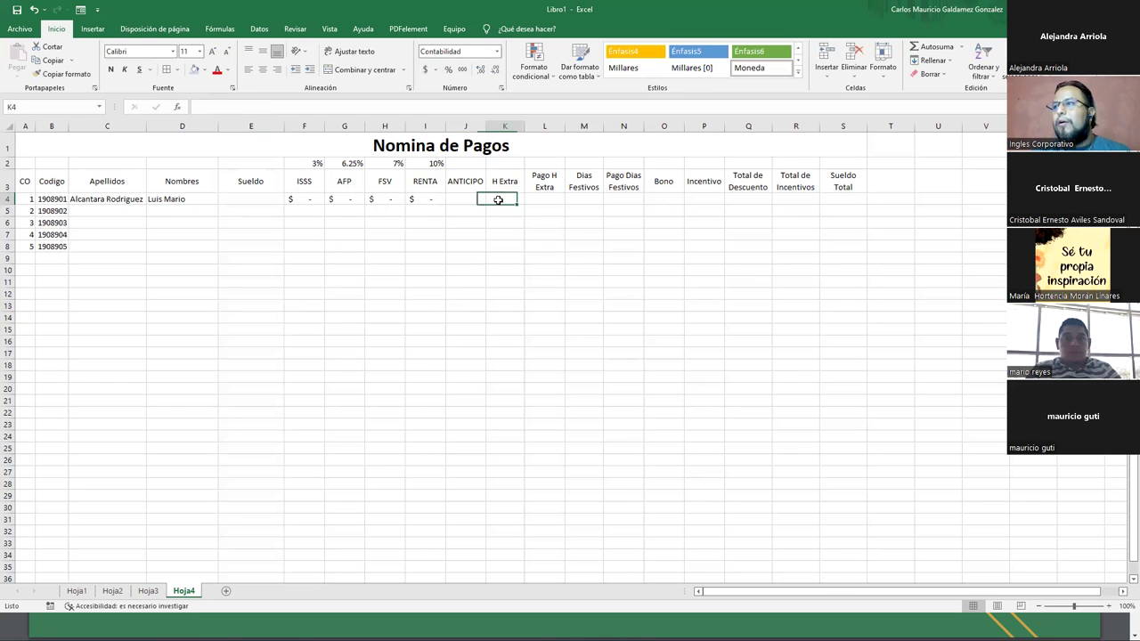
pyautogui.keyDown('ctrl'); pyautogui.click(584, 199); pyautogui.keyUp('ctrl')
pyautogui.doubleClick(505, 200)
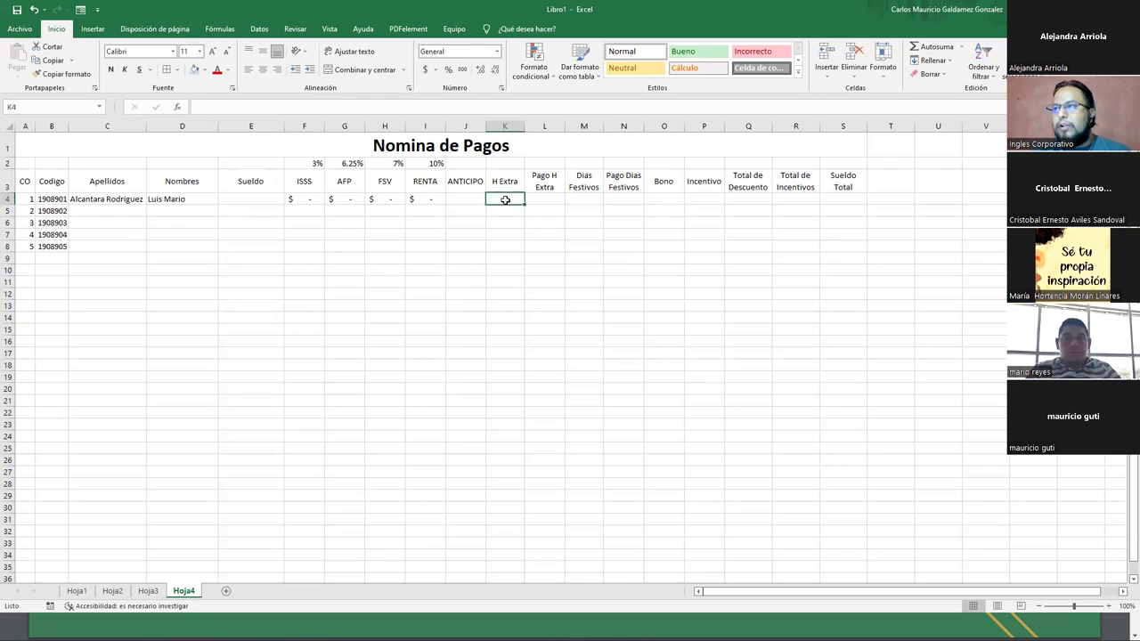
pyautogui.write('5')
pyautogui.press('Return')
pyautogui.write('6')
pyautogui.press('Return')
pyautogui.write('5')
pyautogui.press('Return')
pyautogui.write('6')
pyautogui.press('Return')
pyautogui.write('5')
pyautogui.press('Return')
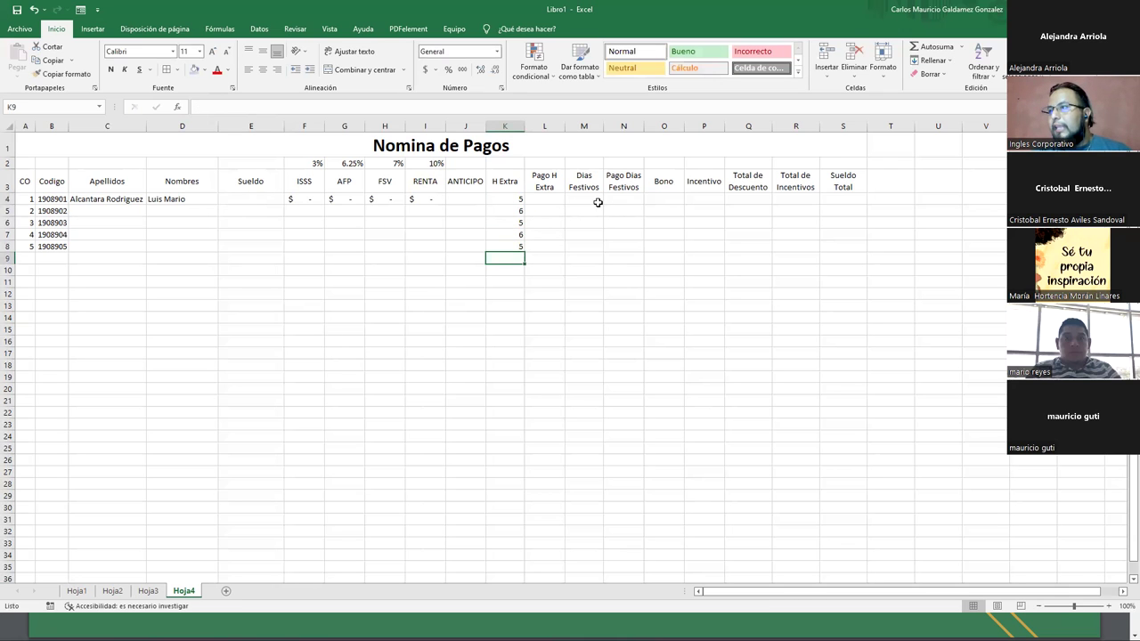
# Enter Dias Festivos 2, 3, 2, 3, 3 in M4:M8.
pyautogui.click(588, 198)
pyautogui.write('2')
pyautogui.press('Return')
pyautogui.write('3')
pyautogui.press('Return')
pyautogui.write('2')
pyautogui.press('Return')
pyautogui.write('3')
pyautogui.press('Return')
pyautogui.write('3')
pyautogui.press('Return')
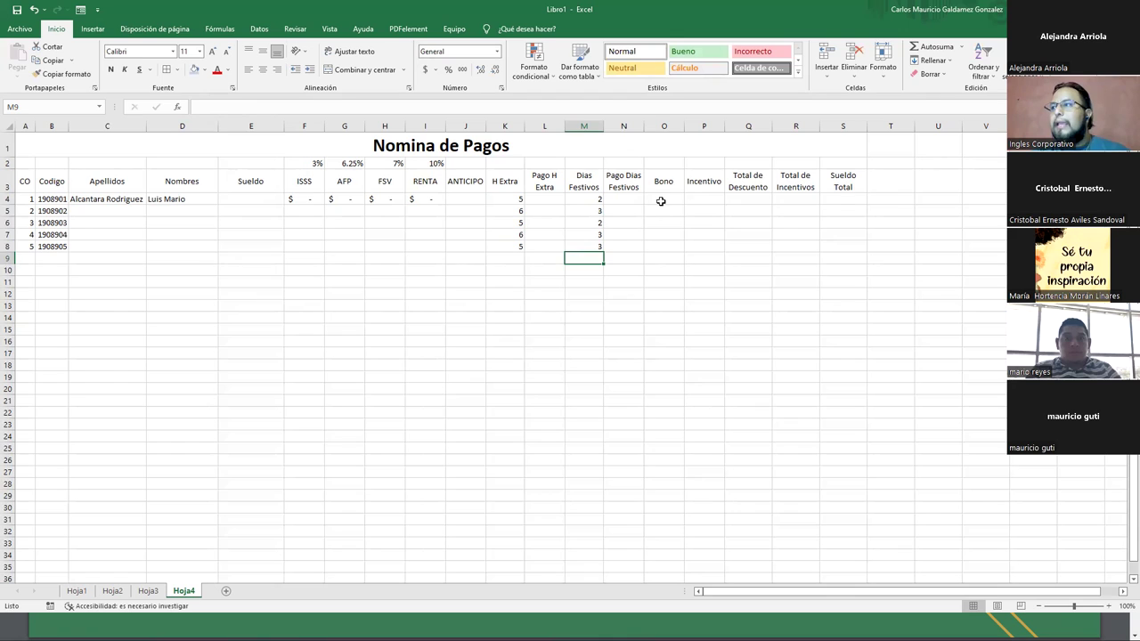
pyautogui.moveTo(663, 199); pyautogui.dragTo(690, 245)
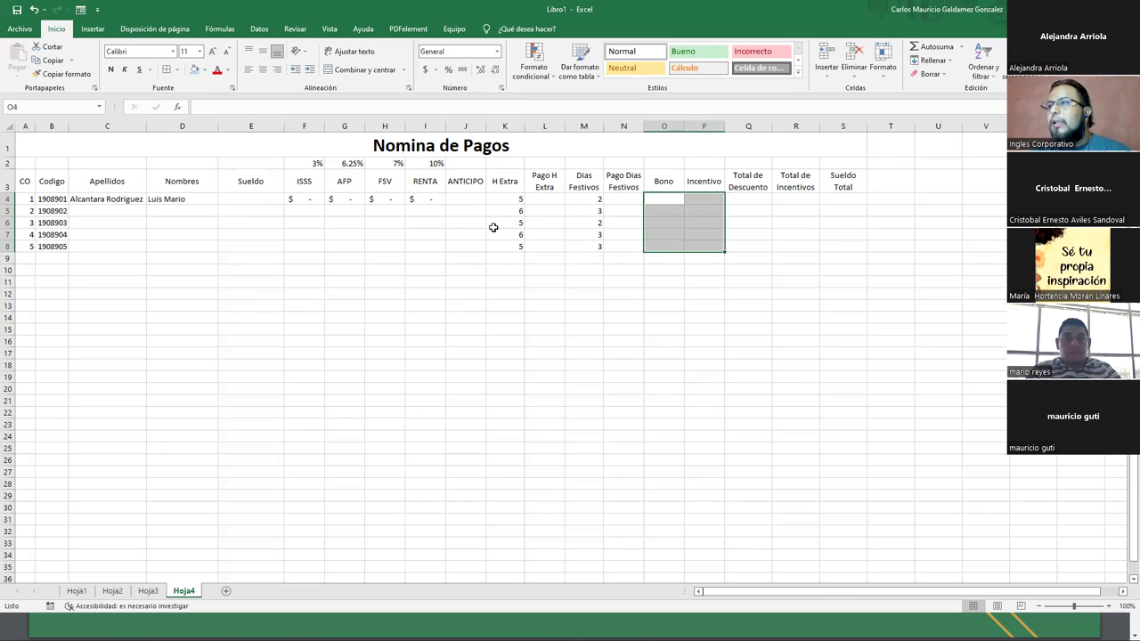
pyautogui.click(472, 205)
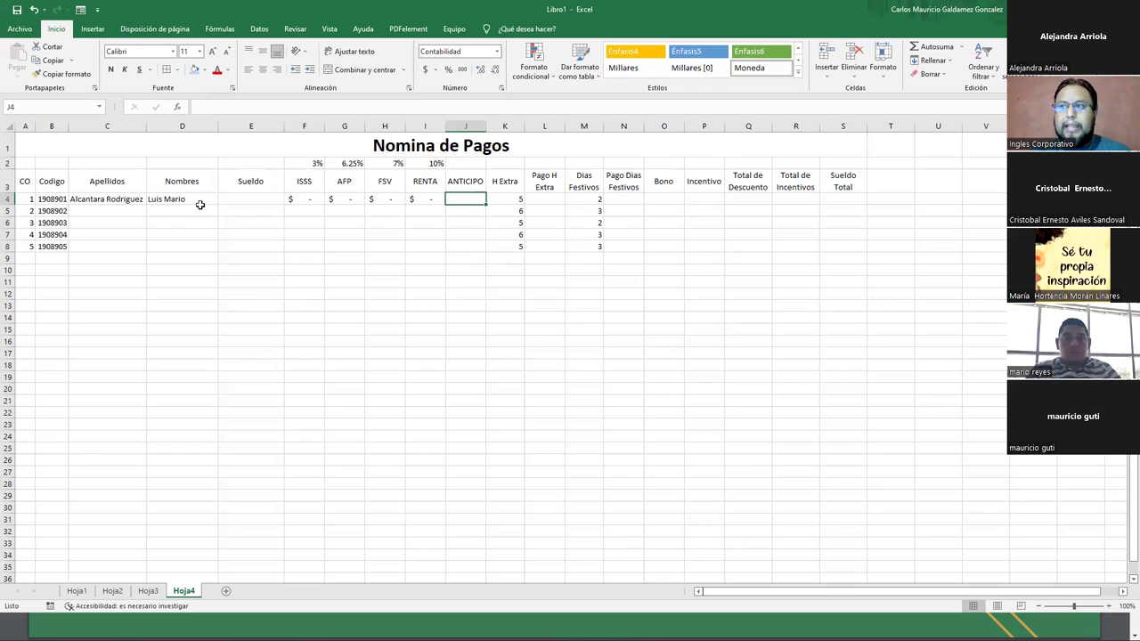
pyautogui.click(233, 201)
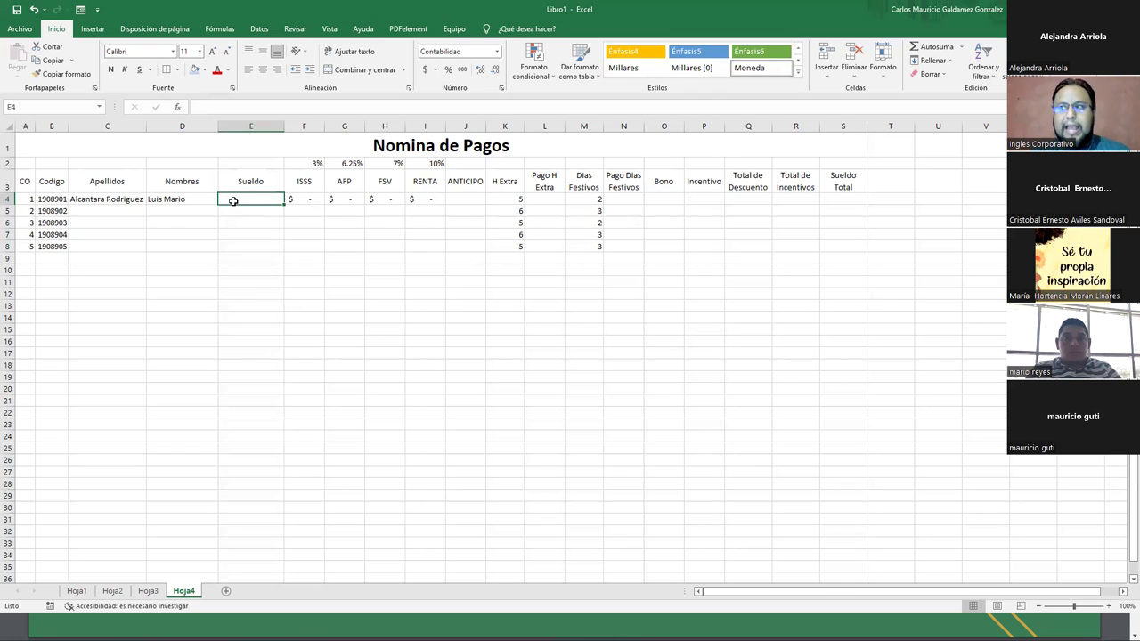
pyautogui.moveTo(453, 198); pyautogui.dragTo(308, 193)
pyautogui.click(740, 199)
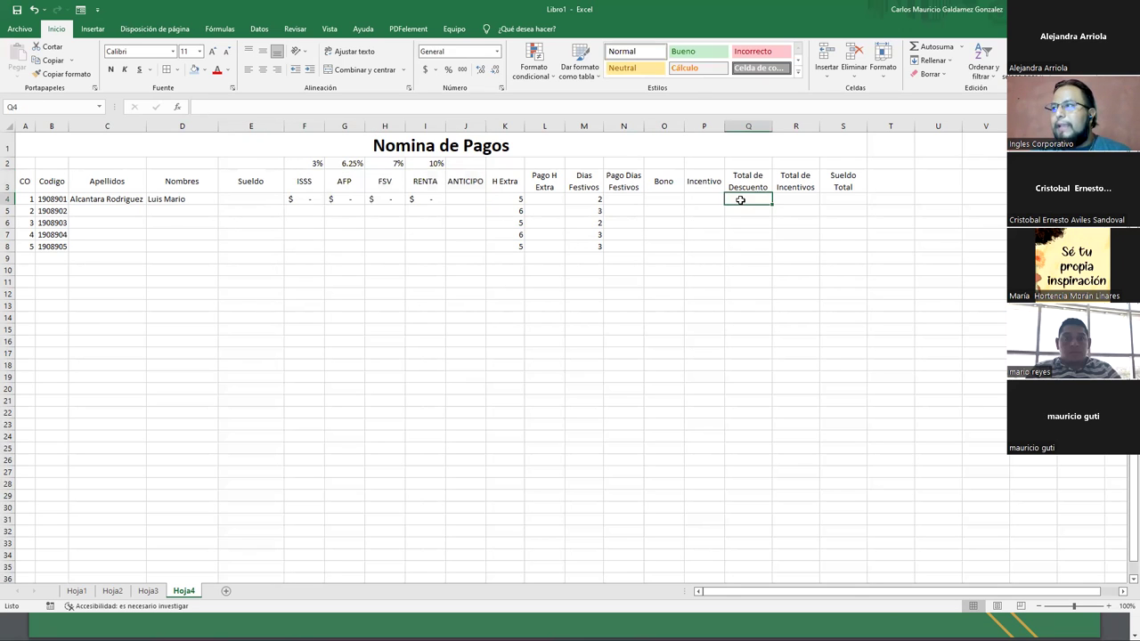
pyautogui.click(544, 199)
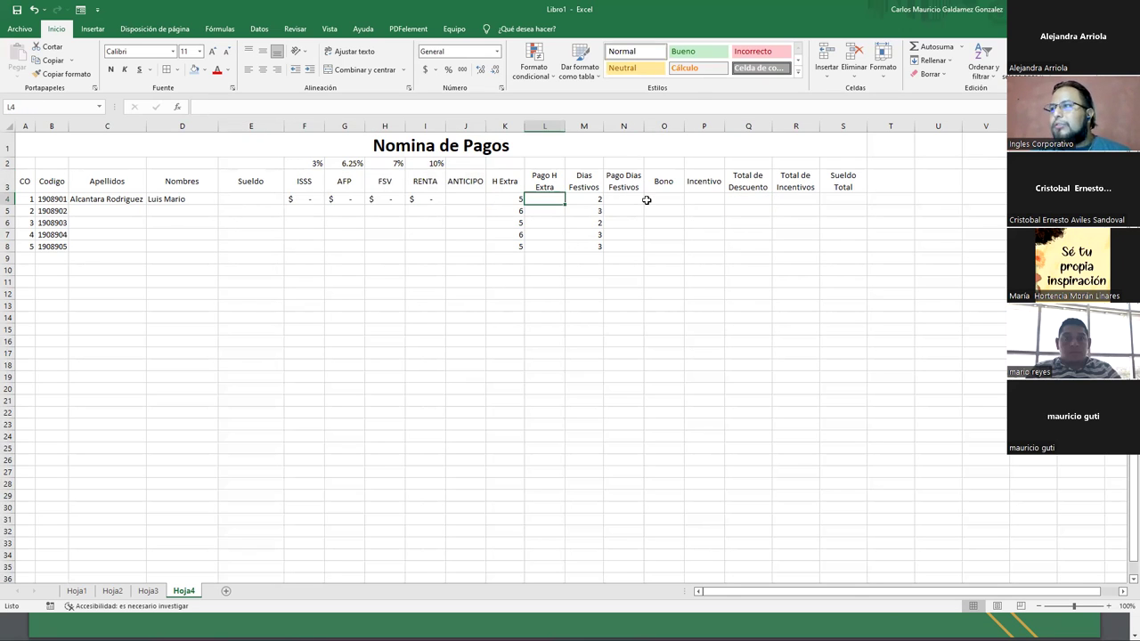
pyautogui.keyDown('ctrl'); pyautogui.click(628, 200); pyautogui.keyUp('ctrl')
pyautogui.keyDown('ctrl'); pyautogui.click(670, 201); pyautogui.keyUp('ctrl')
pyautogui.keyDown('ctrl'); pyautogui.click(715, 200); pyautogui.keyUp('ctrl')
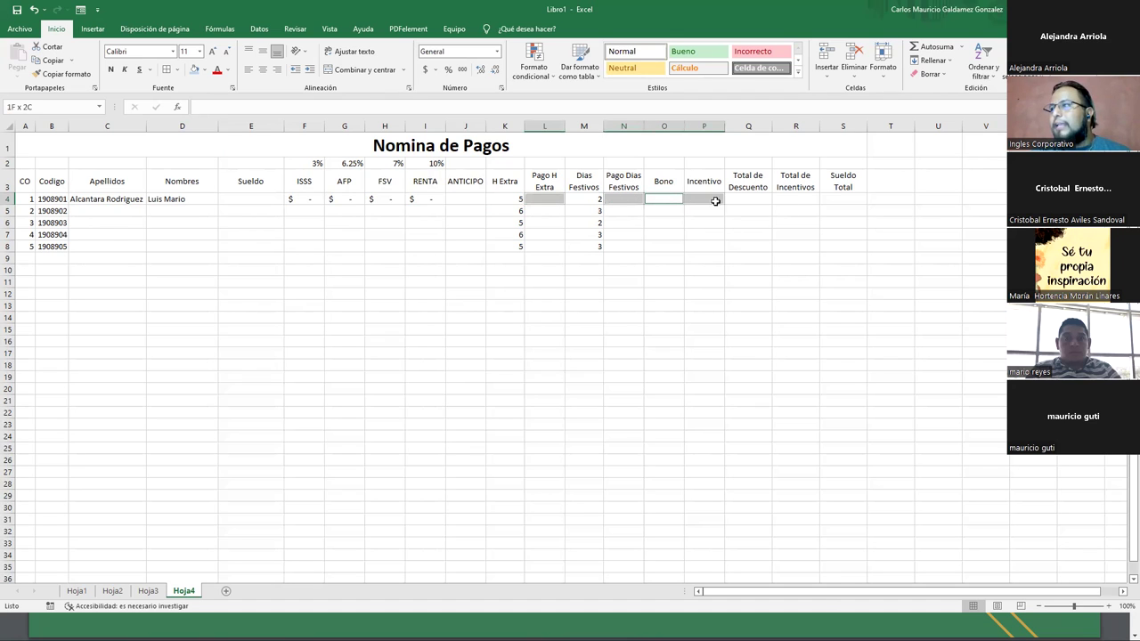
pyautogui.click(795, 200)
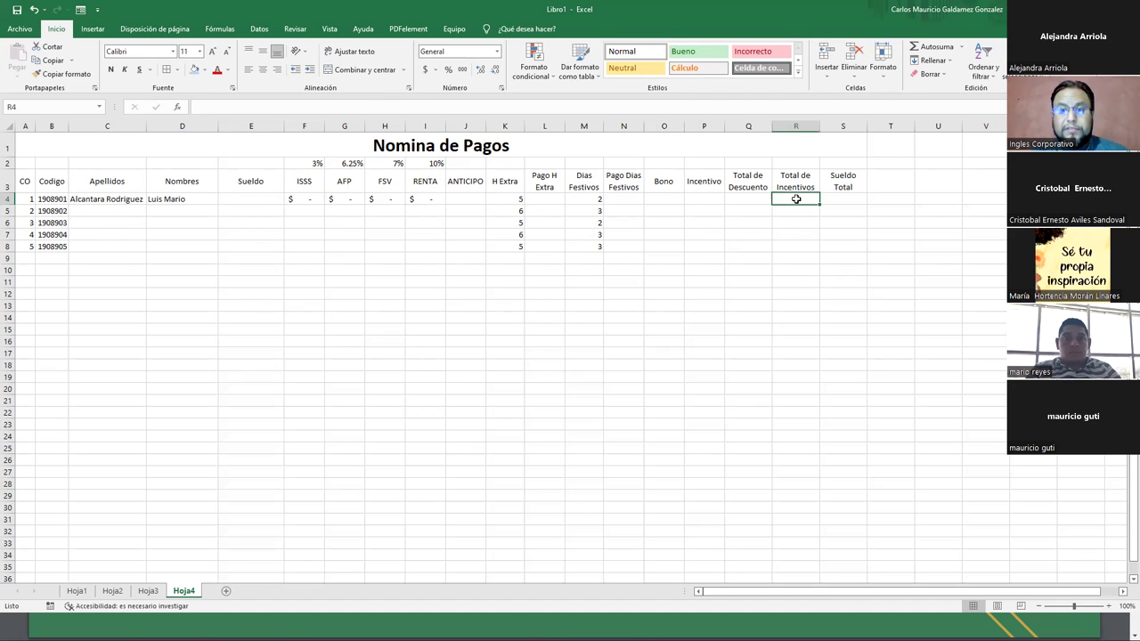
pyautogui.click(547, 200)
pyautogui.click(624, 201)
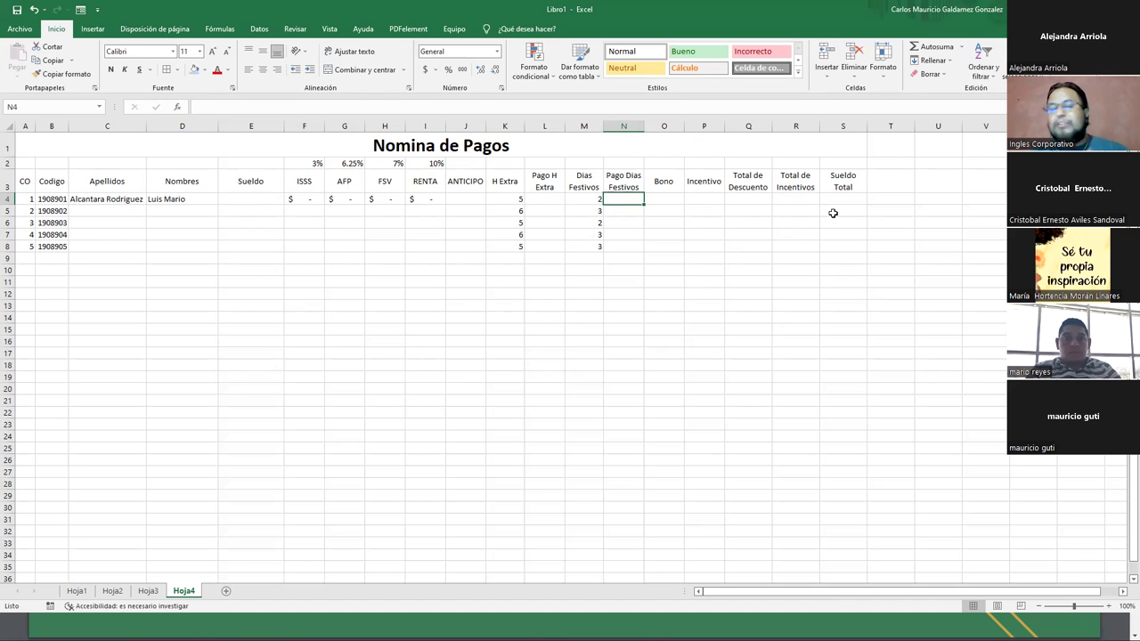
pyautogui.click(794, 199)
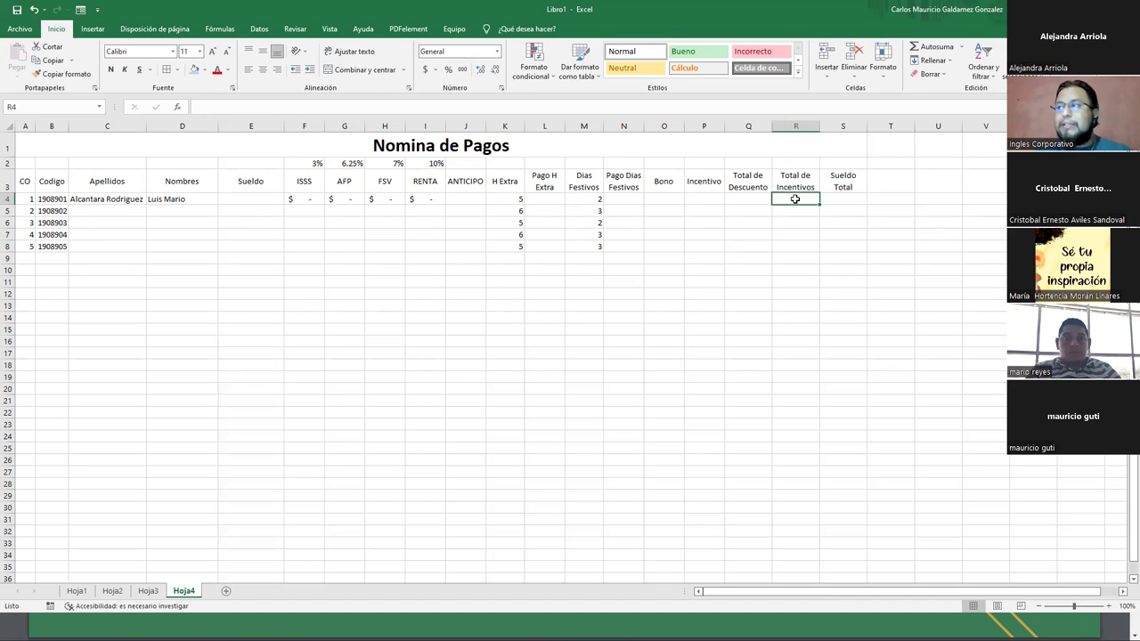
pyautogui.click(841, 205)
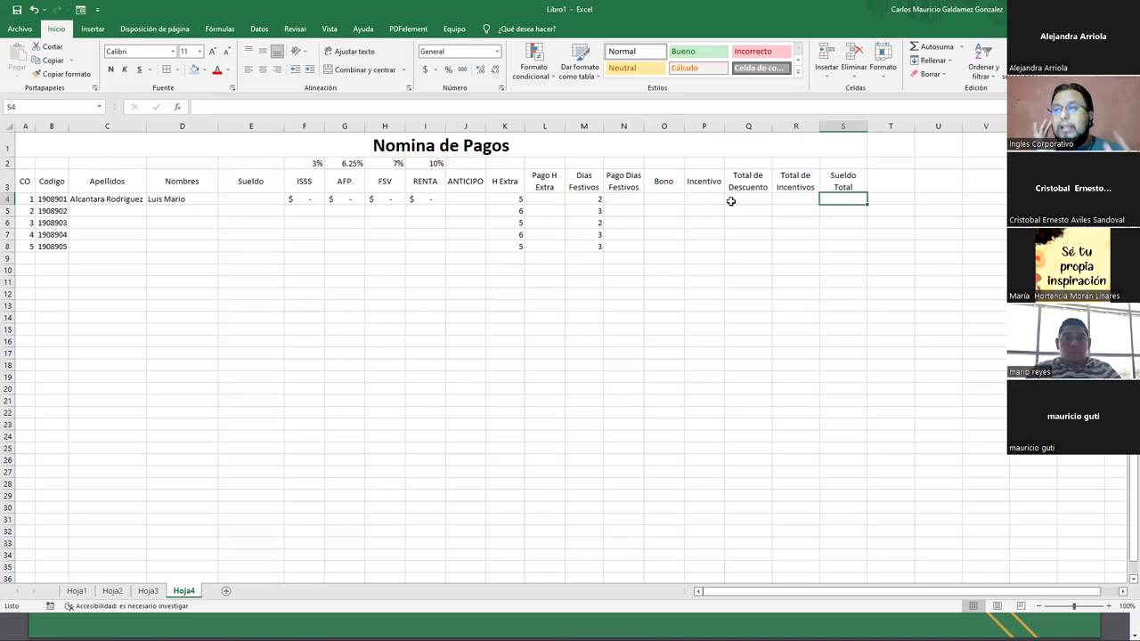
pyautogui.click(257, 203)
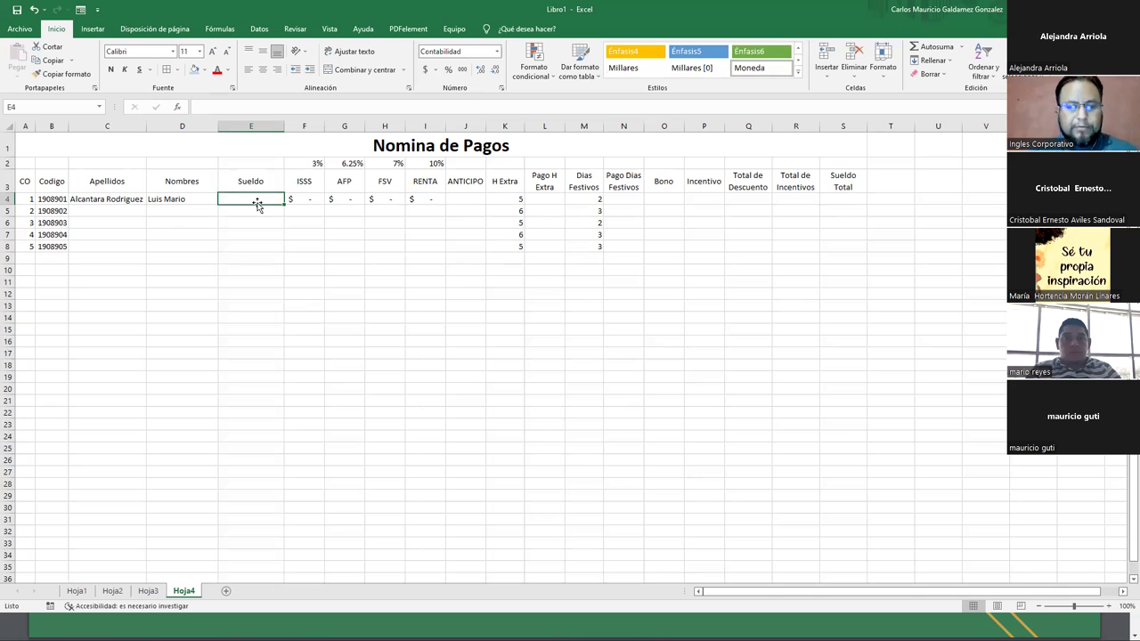
# Enter a Sueldo of 450 in E4 and an ANTICIPO of 50 in J4.
pyautogui.write('450')
pyautogui.press('Tab')
pyautogui.press('Tab')
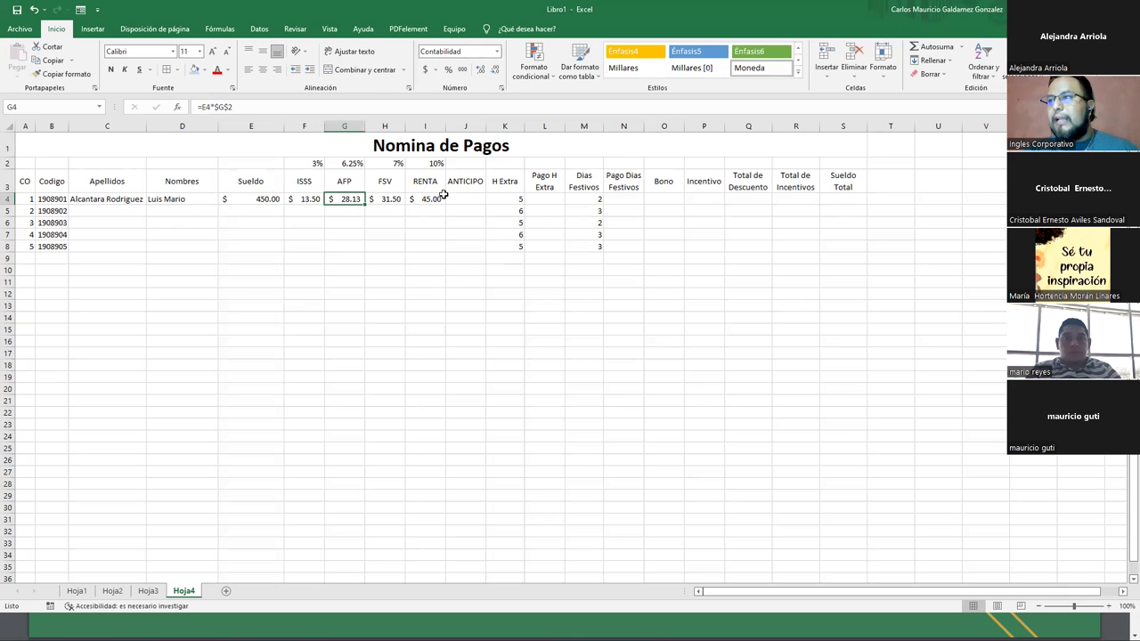
pyautogui.click(459, 196)
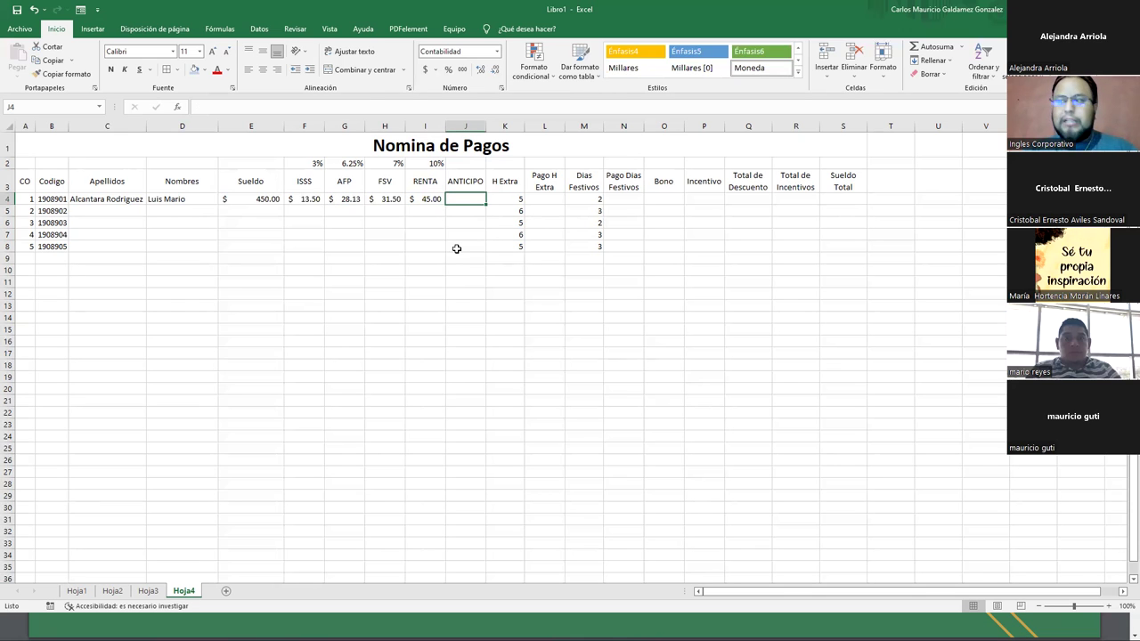
pyautogui.write('50')
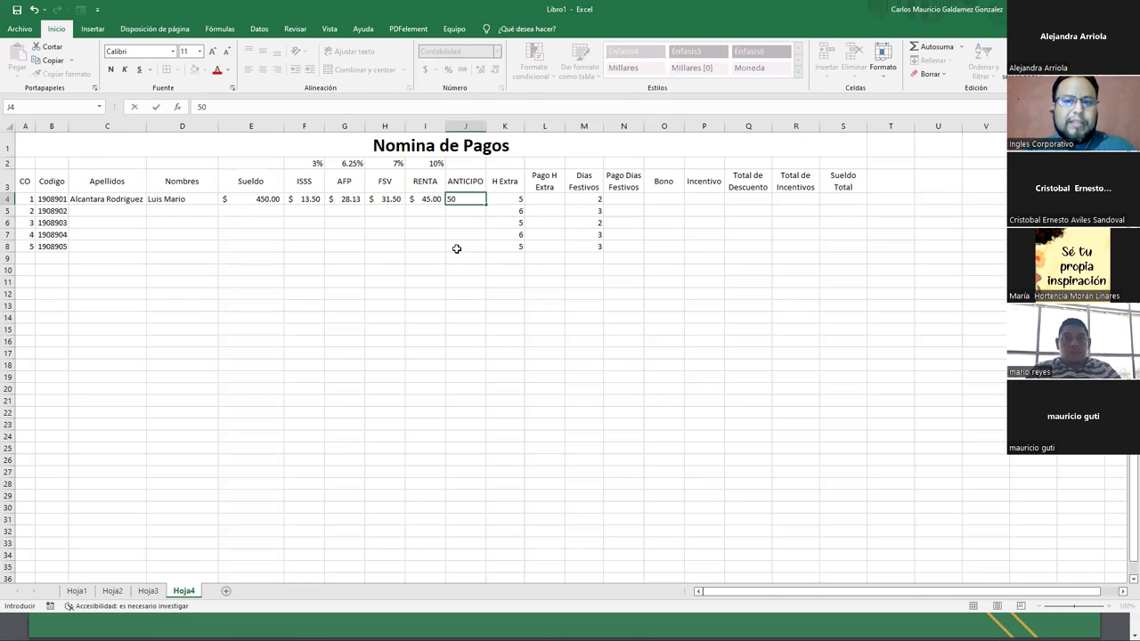
pyautogui.press('Tab')
pyautogui.press('Tab')
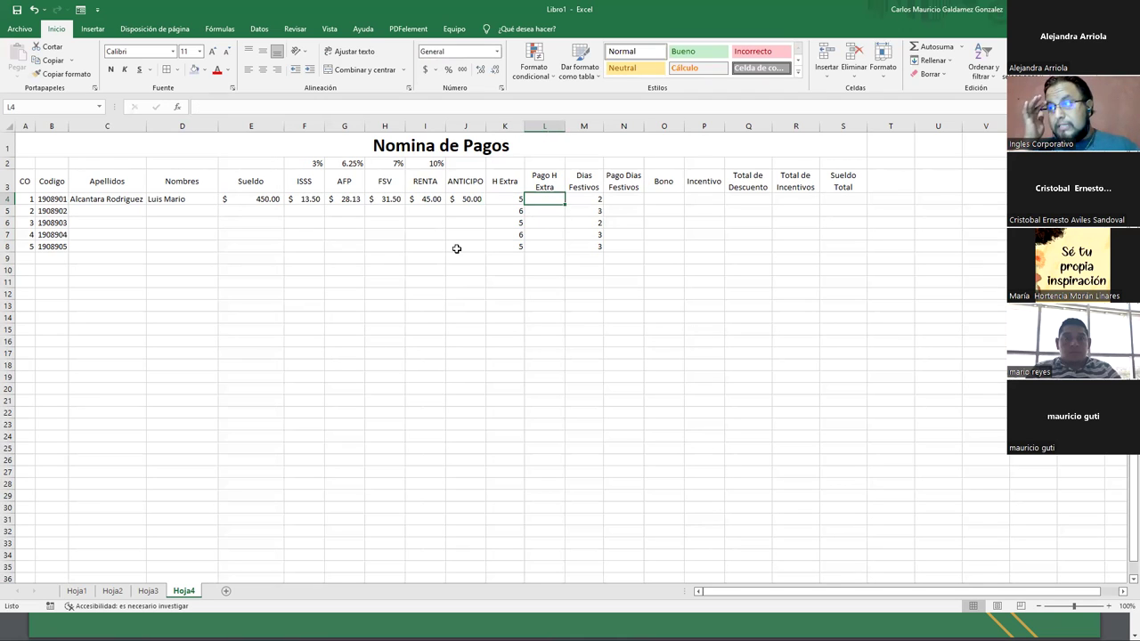
# Enter =((E4/30)/8)*K4*2 in L4 and check the inputs and result.
pyautogui.write('=')
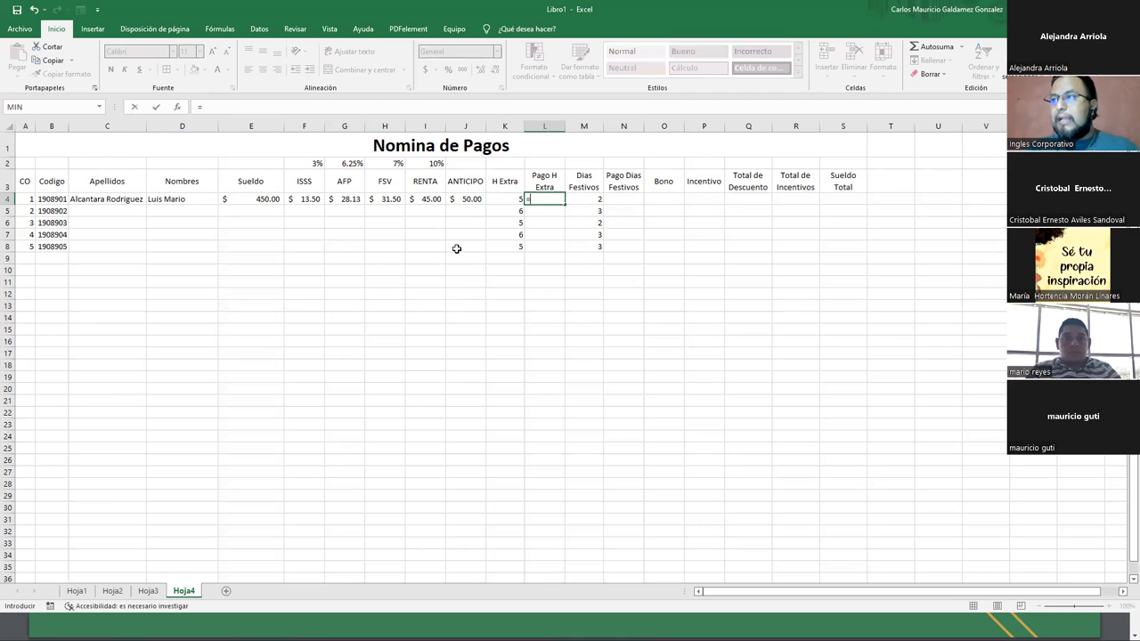
pyautogui.write('((')
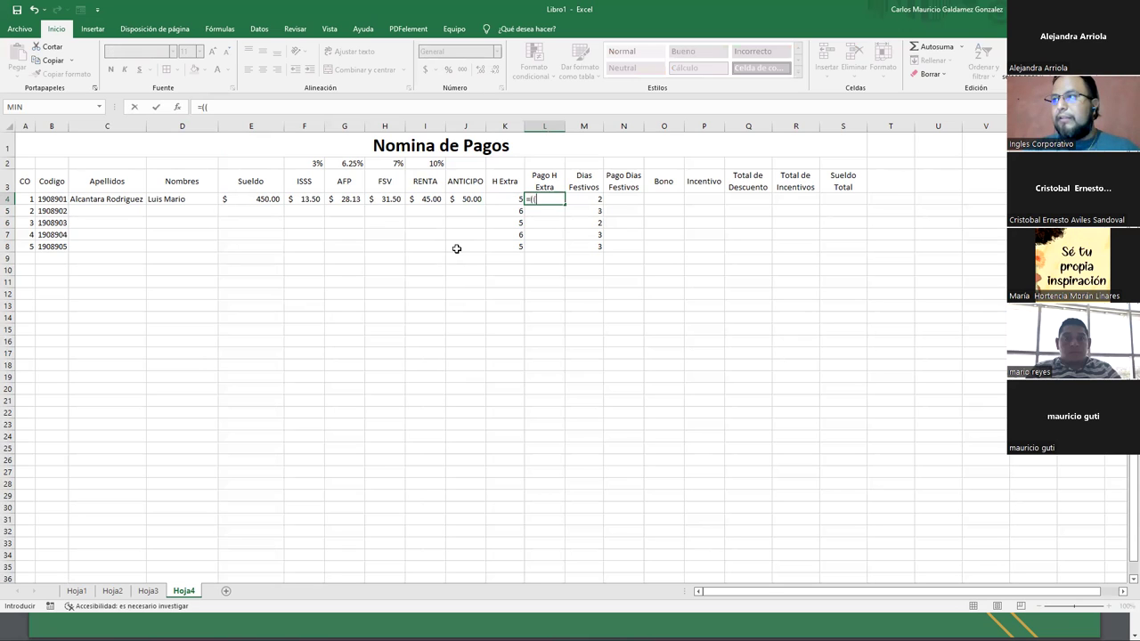
pyautogui.press('Left')
pyautogui.press('Left')
pyautogui.press('Left')
pyautogui.press('Left')
pyautogui.press('Left')
pyautogui.press('Left')
pyautogui.press('Left')
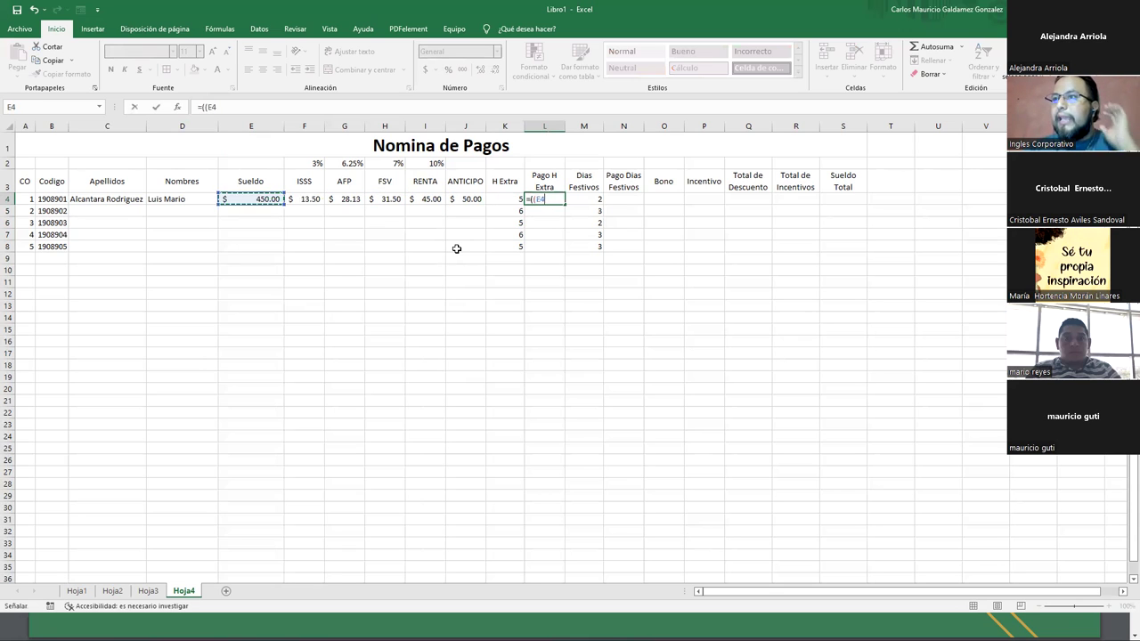
pyautogui.write('/')
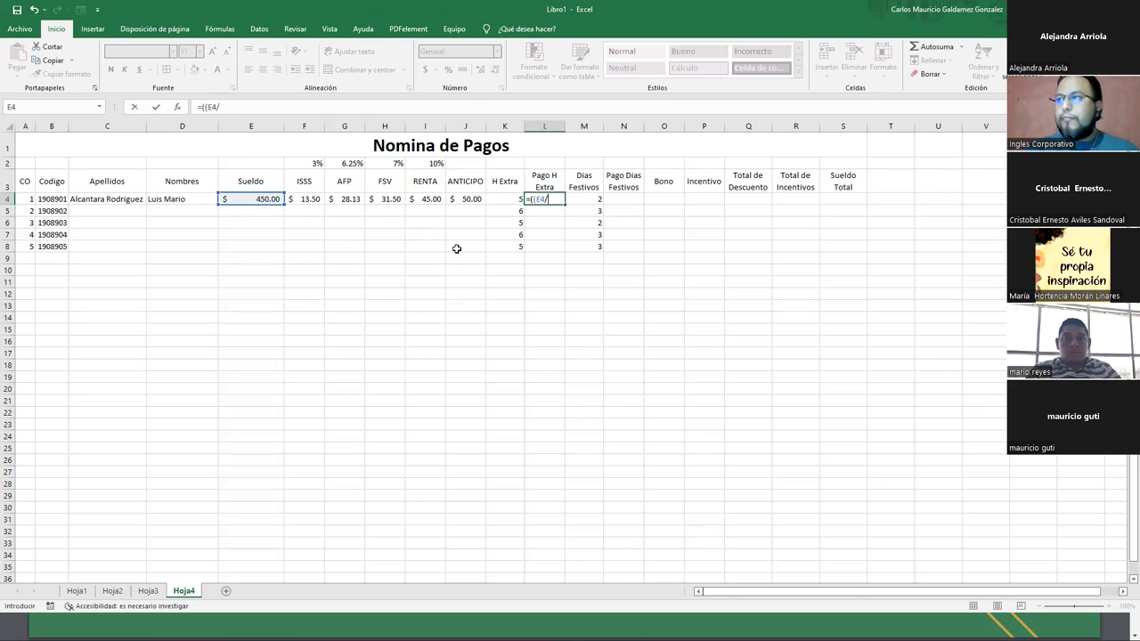
pyautogui.write('30)/8)*')
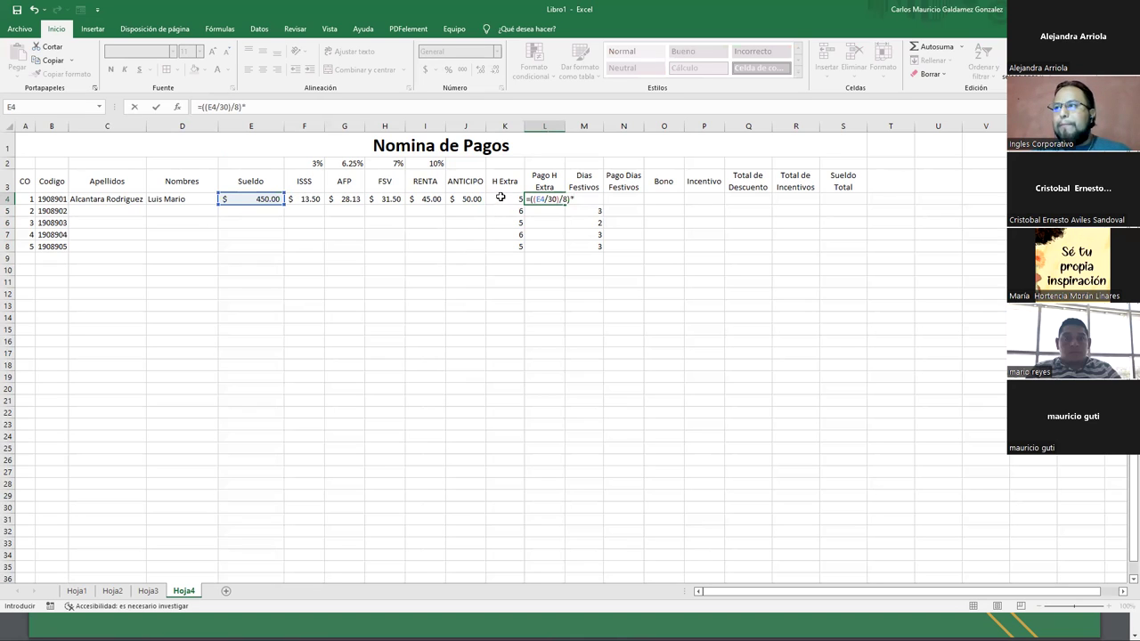
pyautogui.click(499, 199)
pyautogui.write('*2')
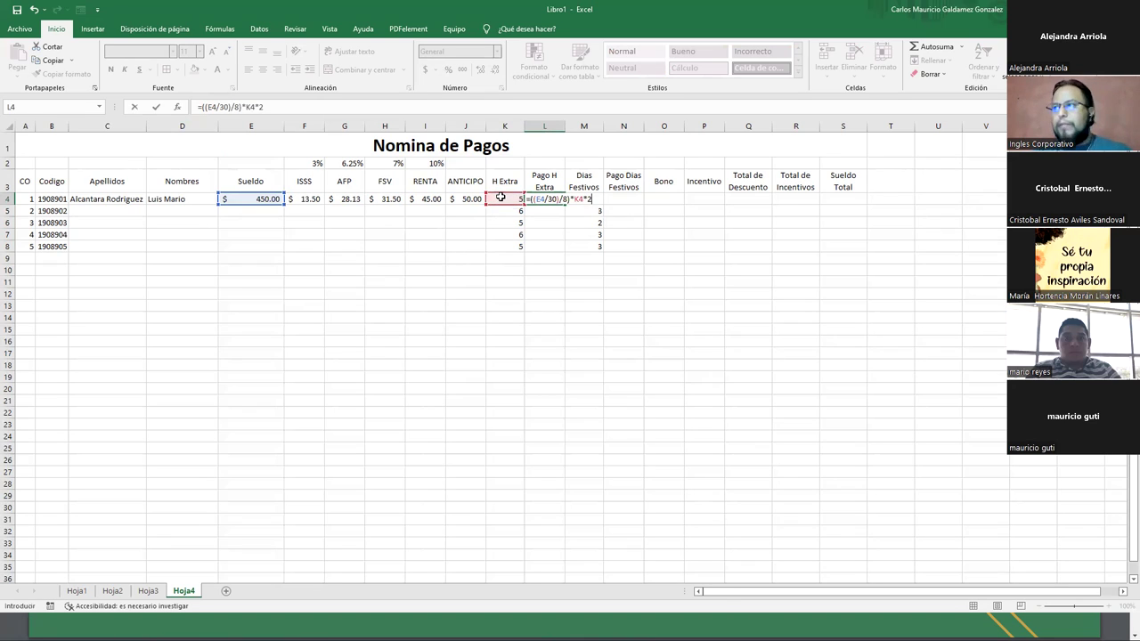
pyautogui.hotkey('ctrl', 'Return')
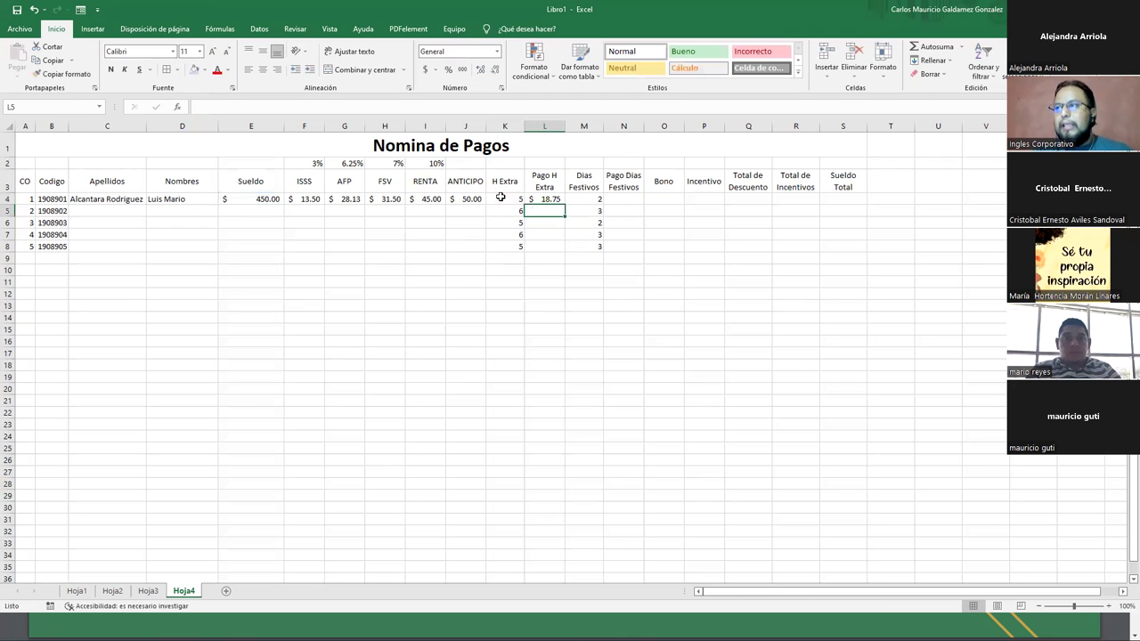
pyautogui.click(271, 199)
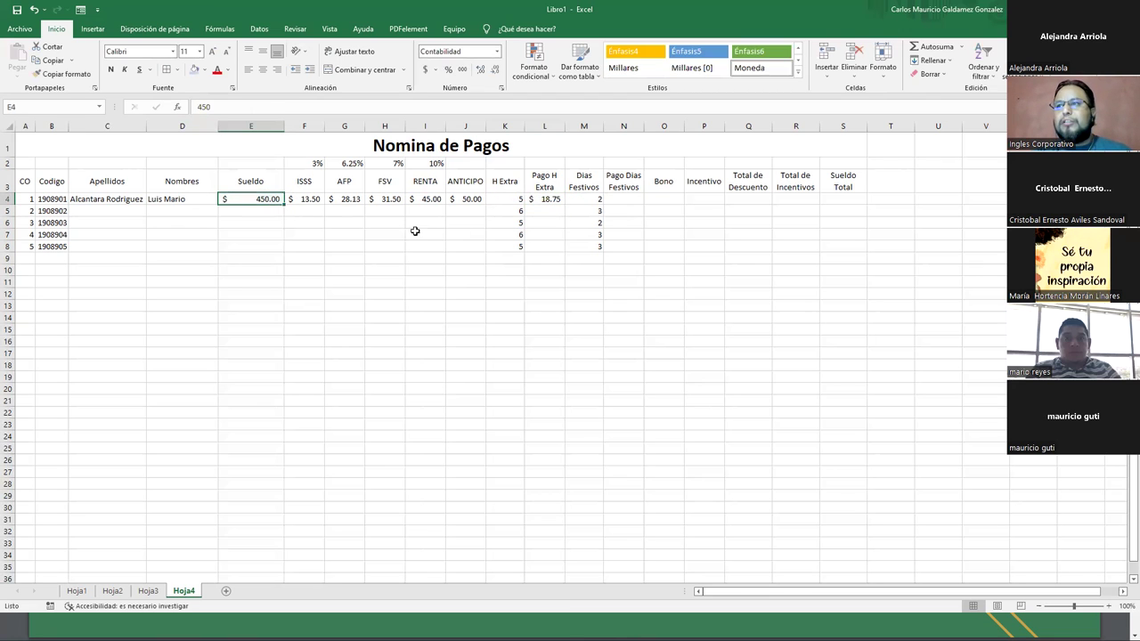
pyautogui.click(515, 199)
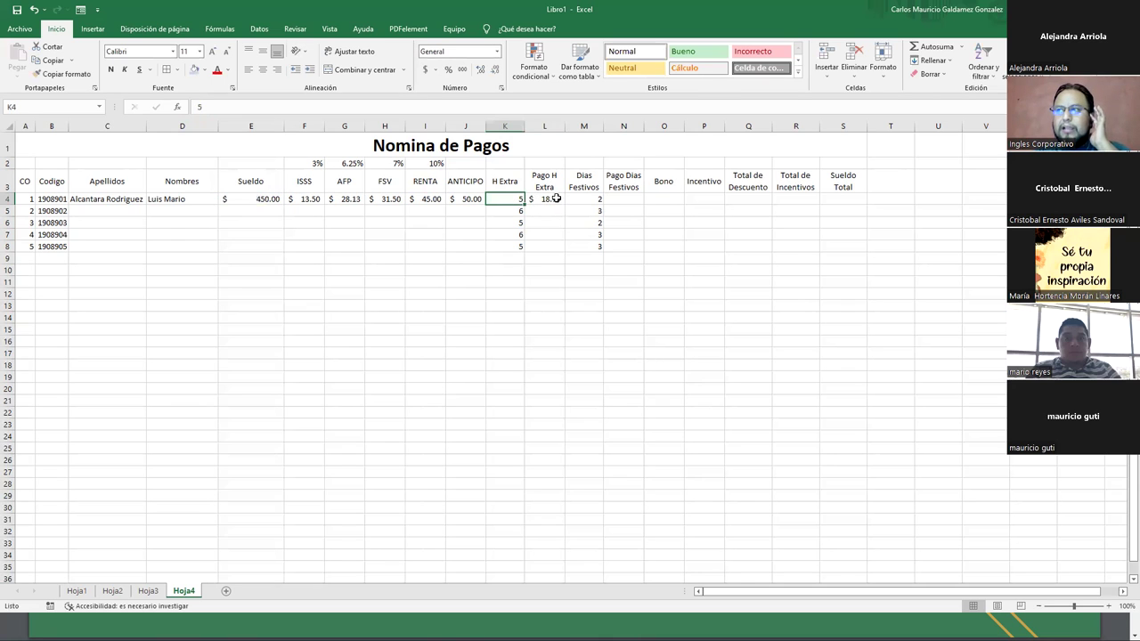
pyautogui.click(557, 200)
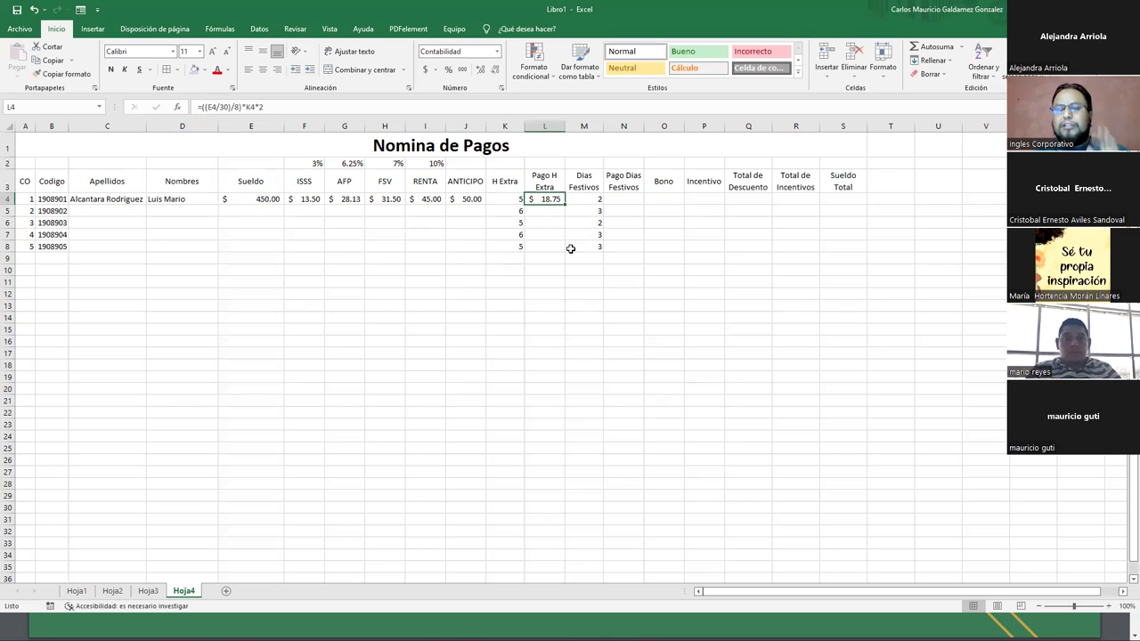
# Enter =(E4/30)*M4*2.5 in N4, correct typing slips, and re-check it.
pyautogui.click(619, 198)
pyautogui.write('=')
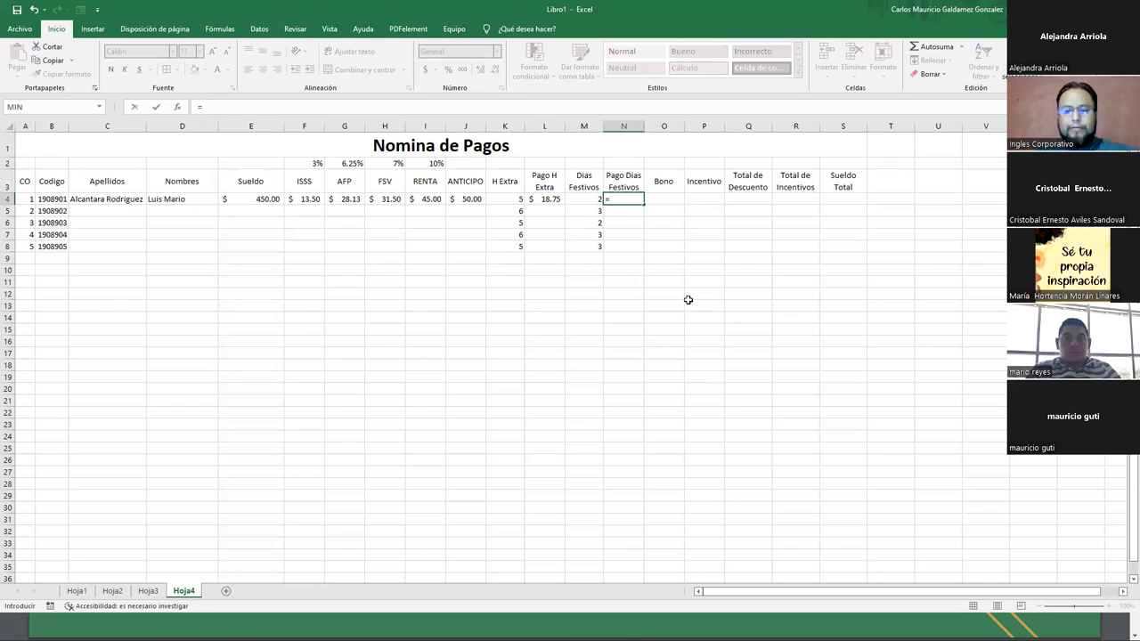
pyautogui.write('(')
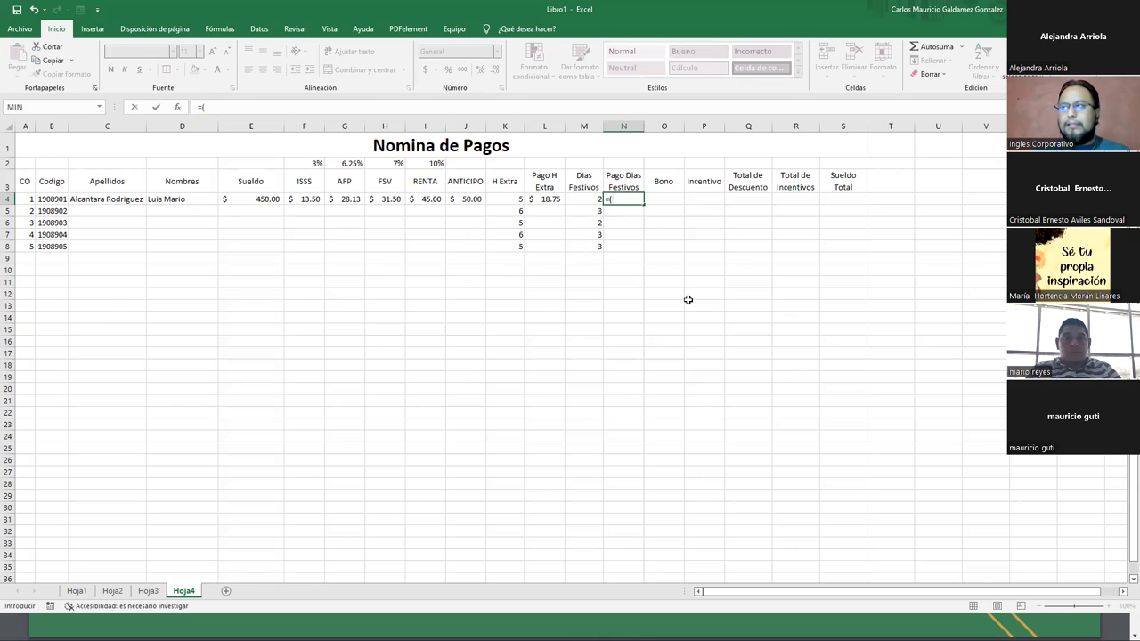
pyautogui.press('Left')
pyautogui.press('Left')
pyautogui.press('Left')
pyautogui.press('Left')
pyautogui.press('Left')
pyautogui.press('Left')
pyautogui.press('Left')
pyautogui.press('Left')
pyautogui.press('Left')
pyautogui.write('(E4/')
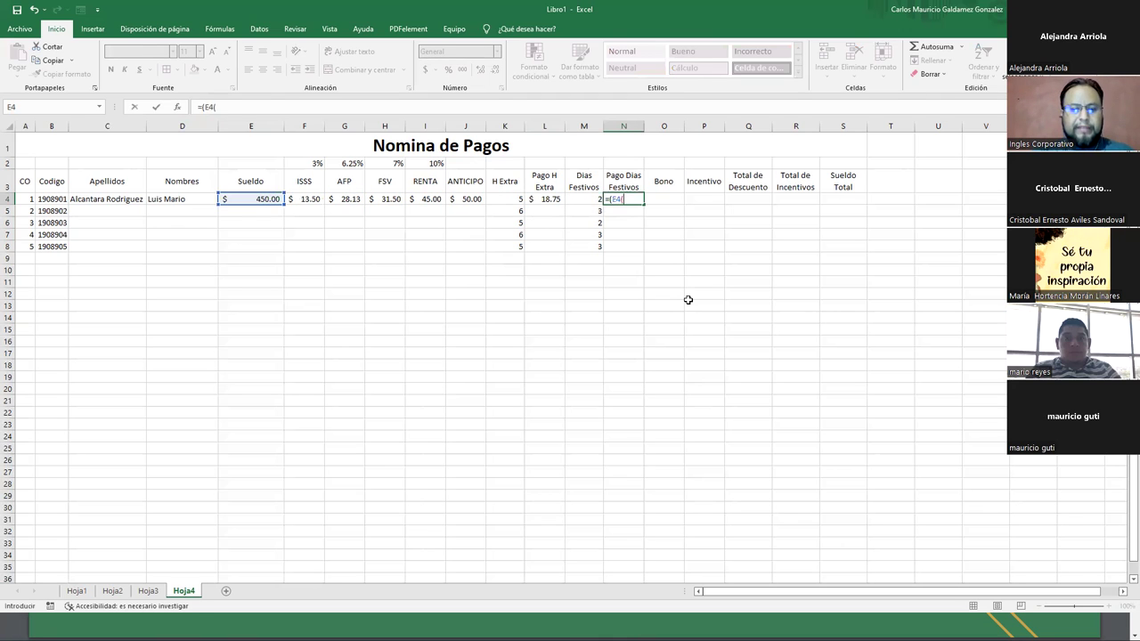
pyautogui.write('30')
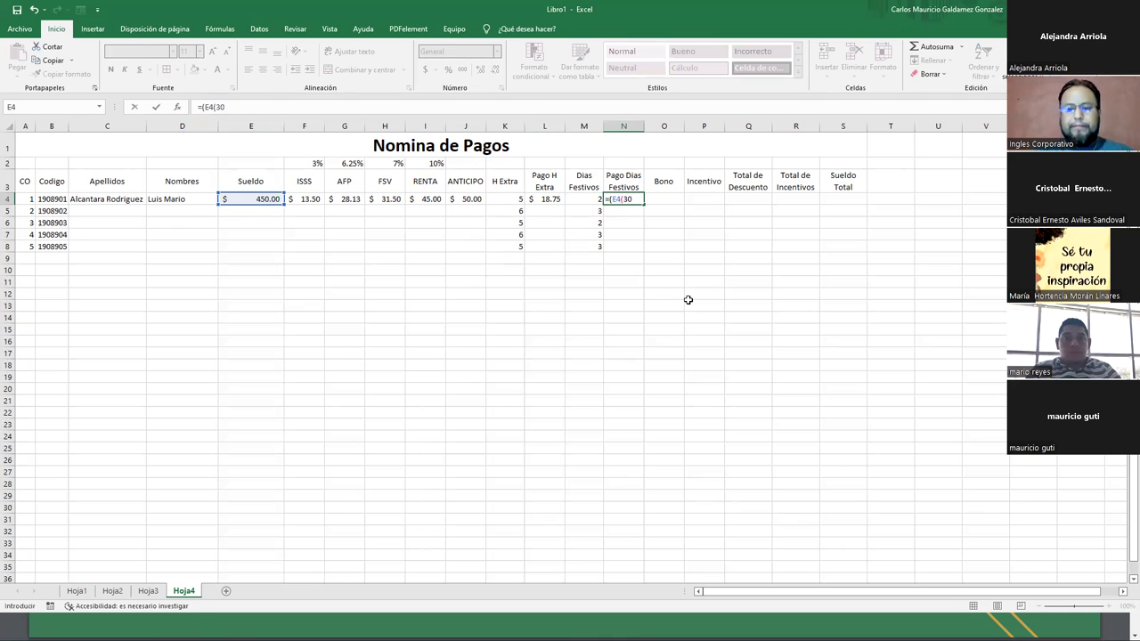
pyautogui.press('BackSpace')
pyautogui.press('BackSpace')
pyautogui.press('BackSpace')
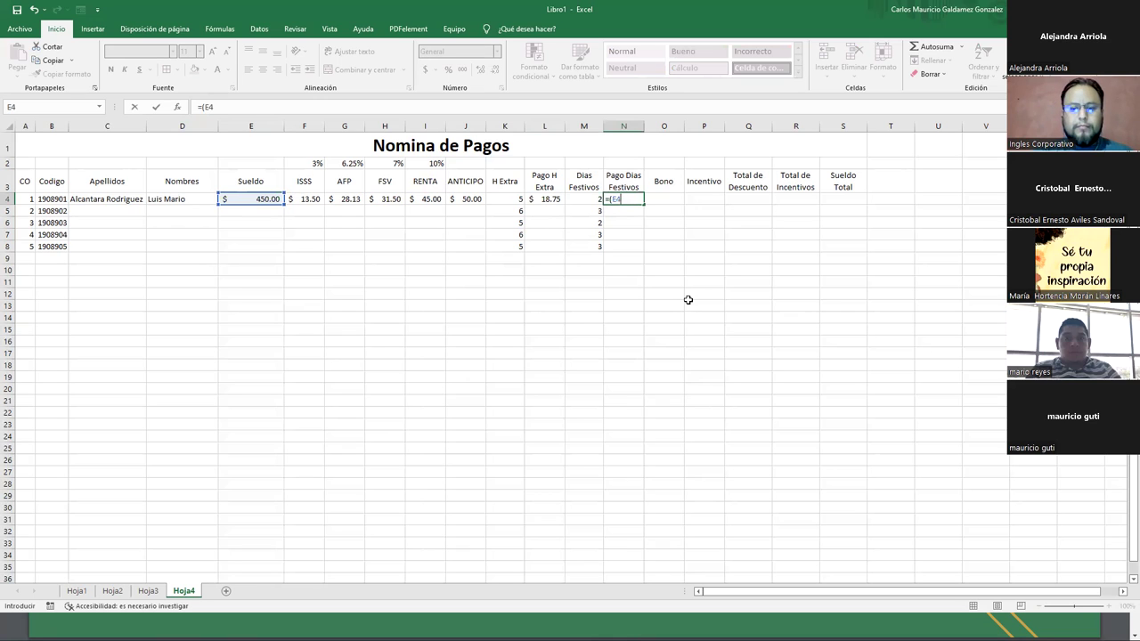
pyautogui.write('730')
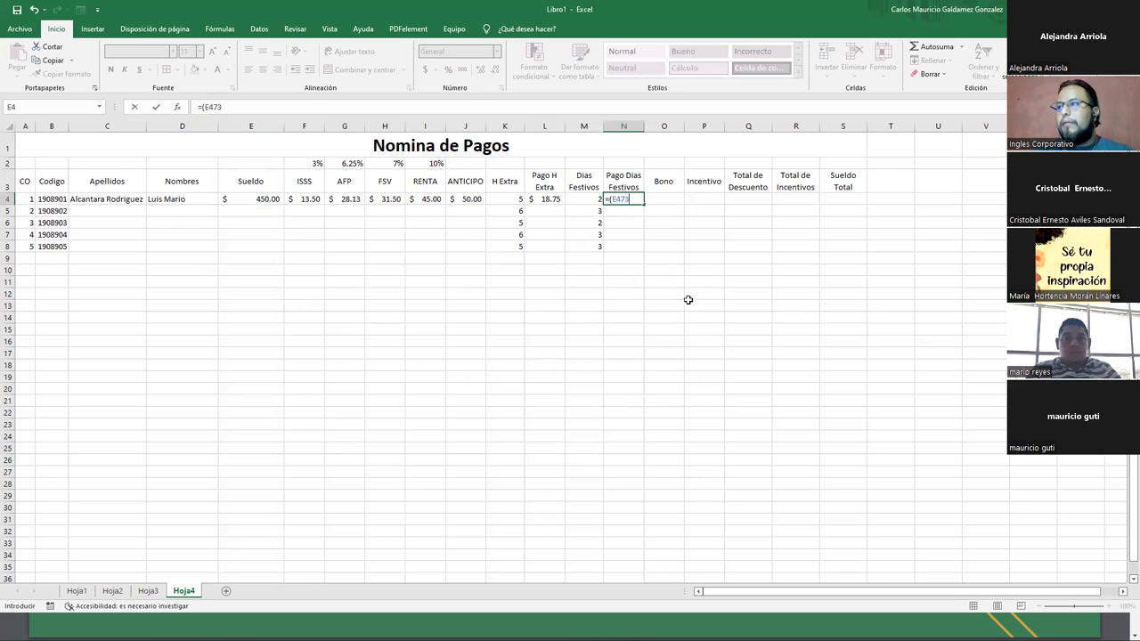
pyautogui.press('BackSpace')
pyautogui.press('BackSpace')
pyautogui.write('/')
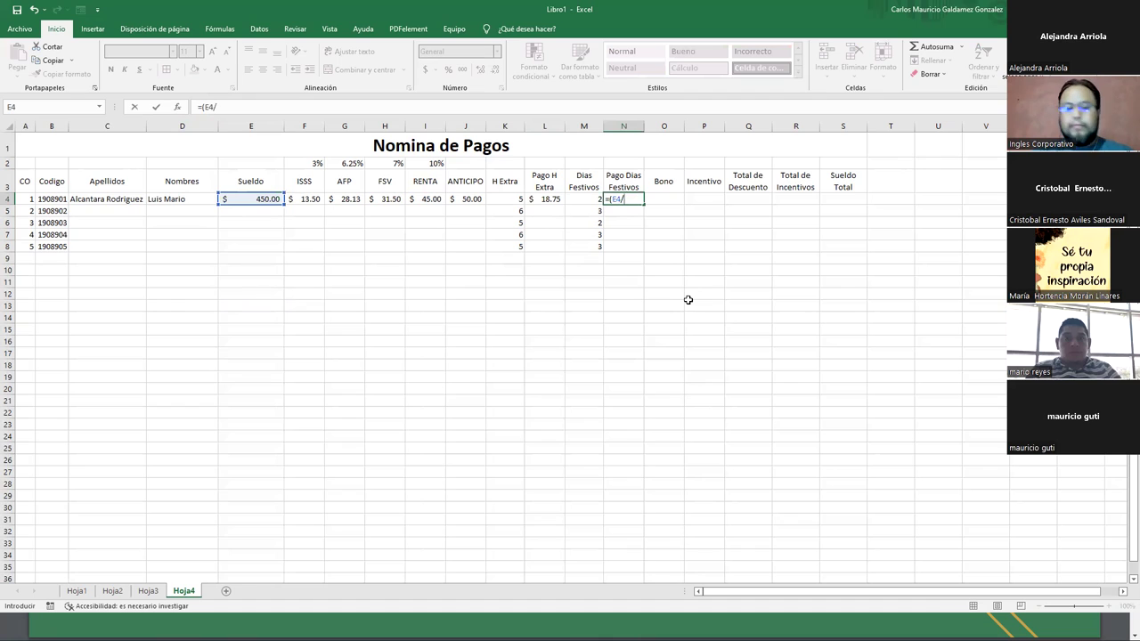
pyautogui.write('30)*')
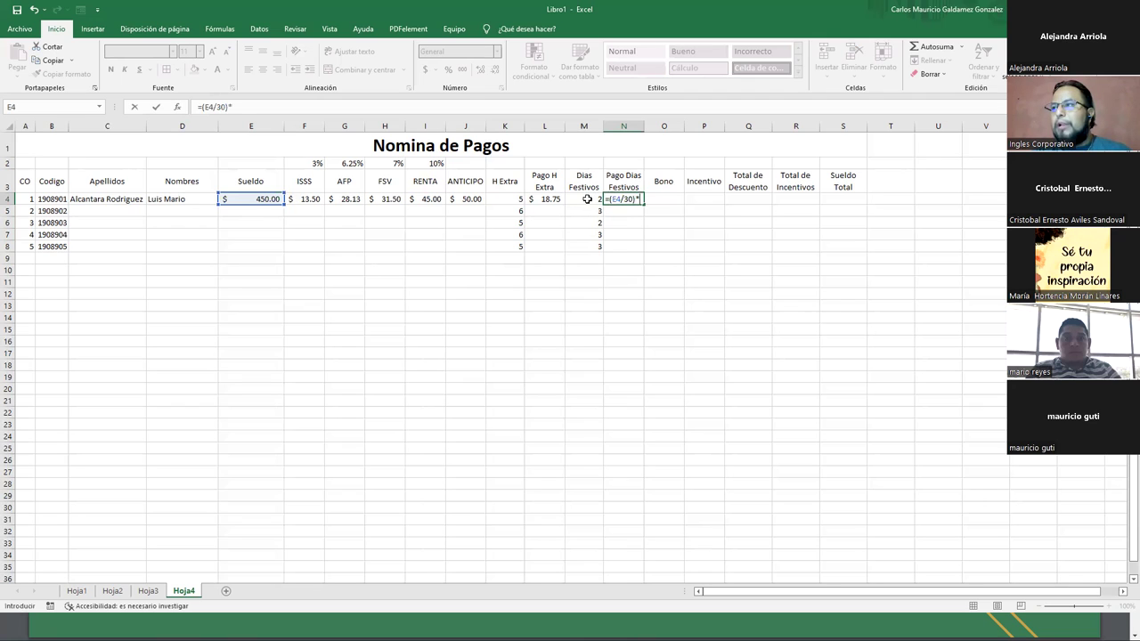
pyautogui.click(586, 200)
pyautogui.write('*2')
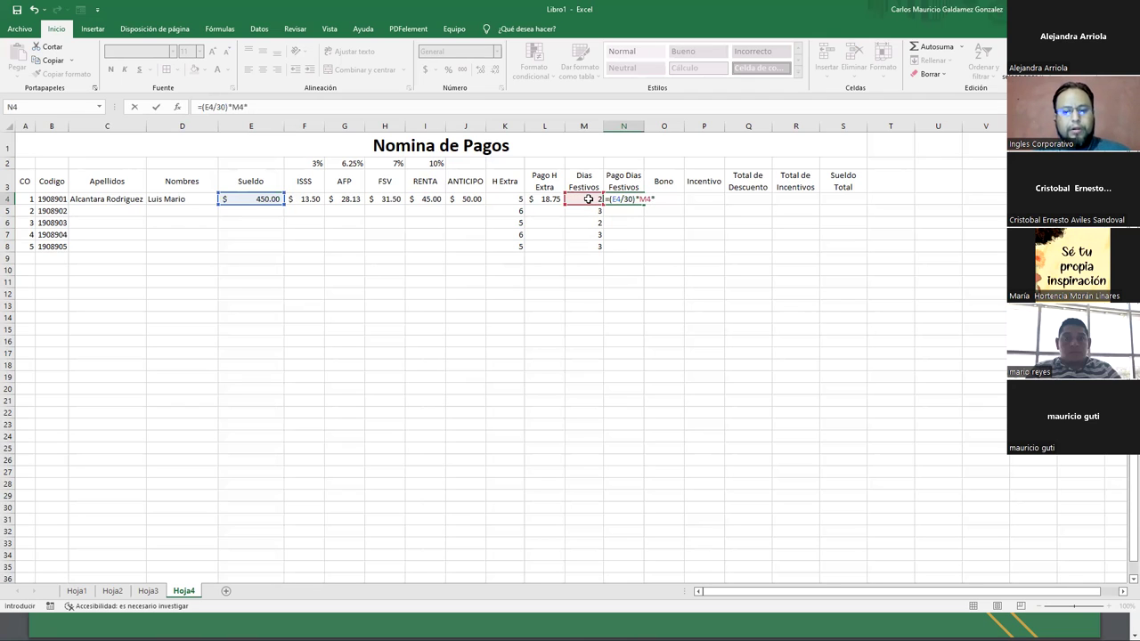
pyautogui.write('.5')
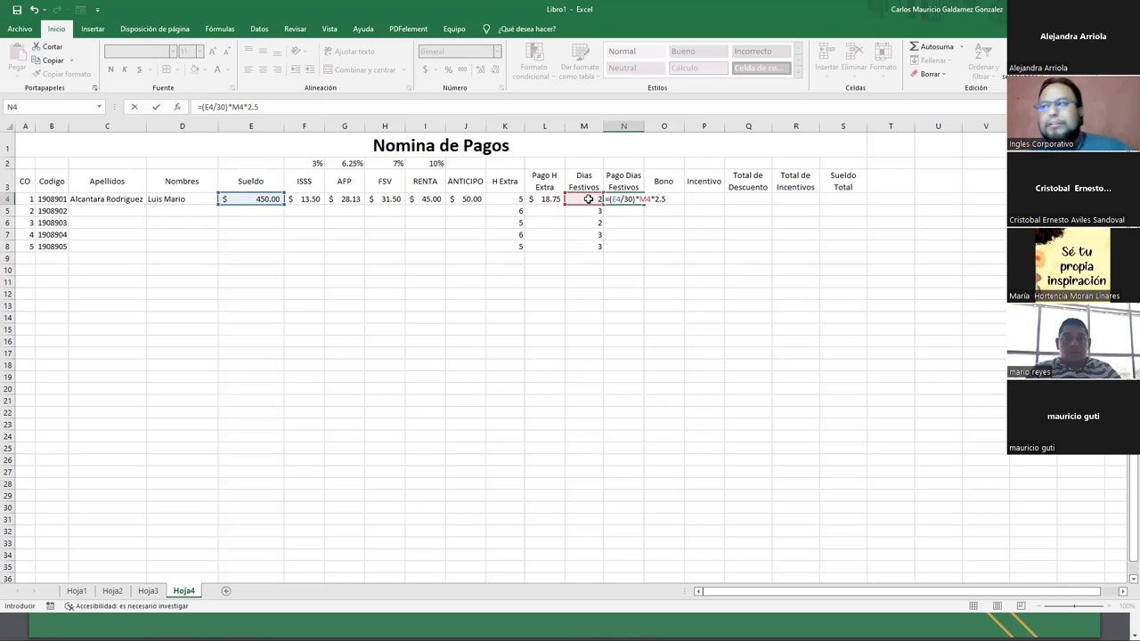
pyautogui.hotkey('ctrl', 'Return')
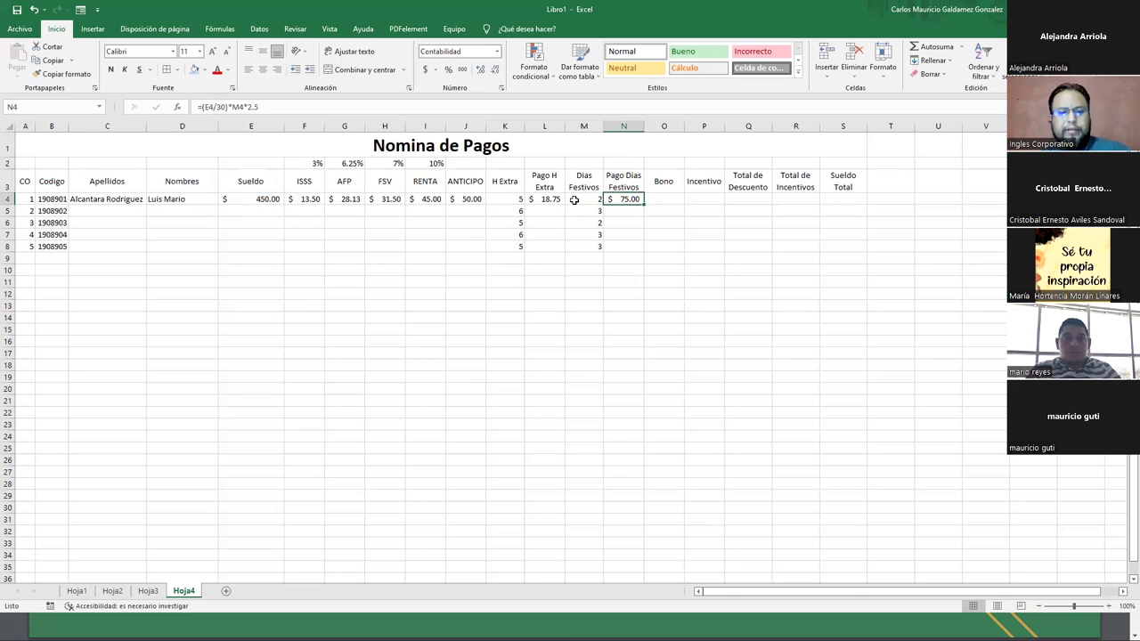
pyautogui.press('F2')
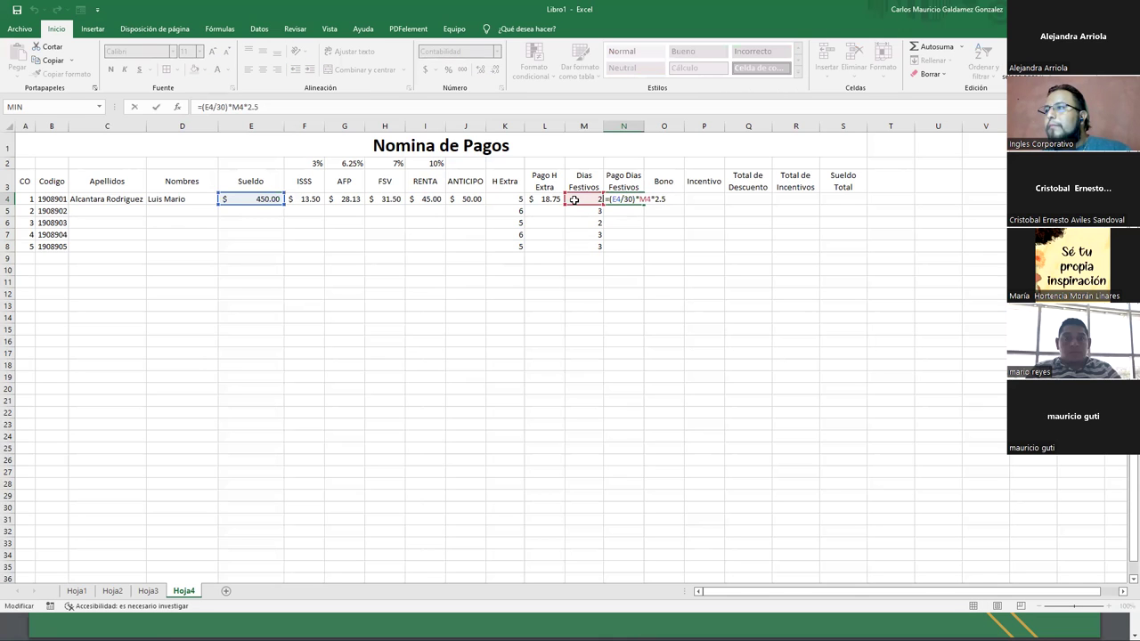
pyautogui.hotkey('ctrl', 'Return')
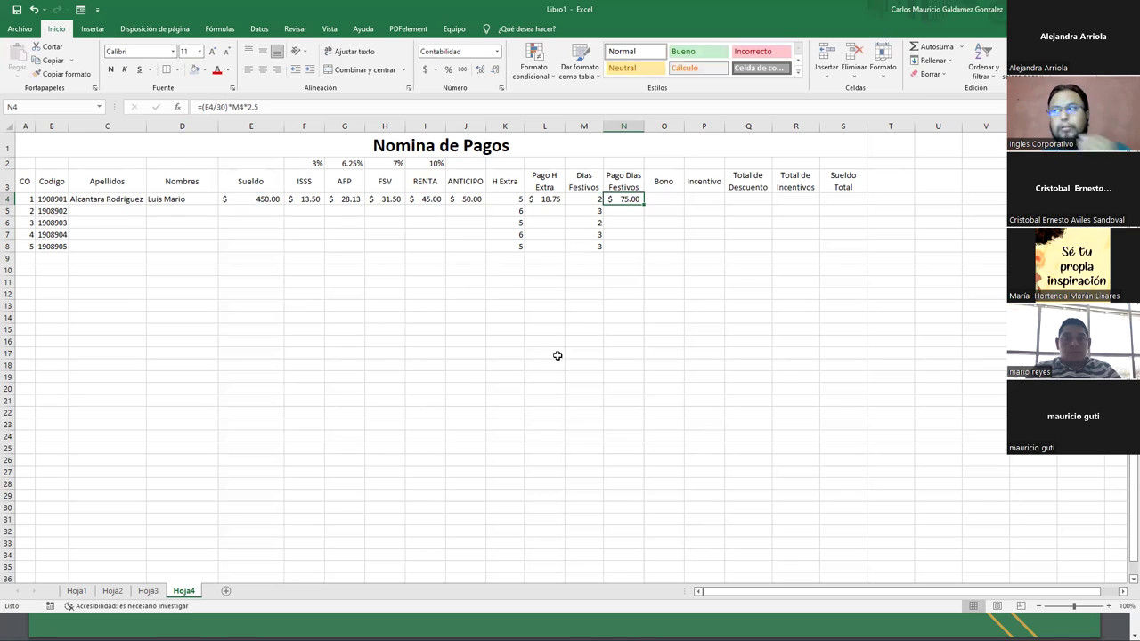
# Fill the L4 and N4 pay formulas down to row 8, then select L4's formula text.
pyautogui.click(546, 204)
pyautogui.moveTo(564, 205); pyautogui.dragTo(620, 214)
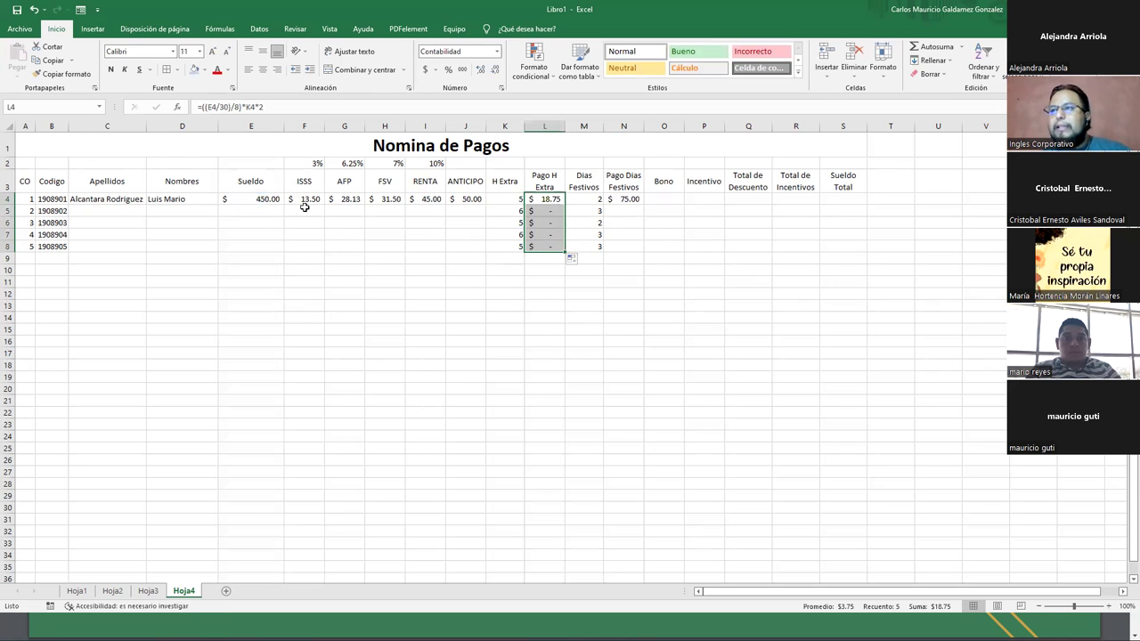
pyautogui.click(634, 200)
pyautogui.moveTo(642, 204); pyautogui.dragTo(639, 249)
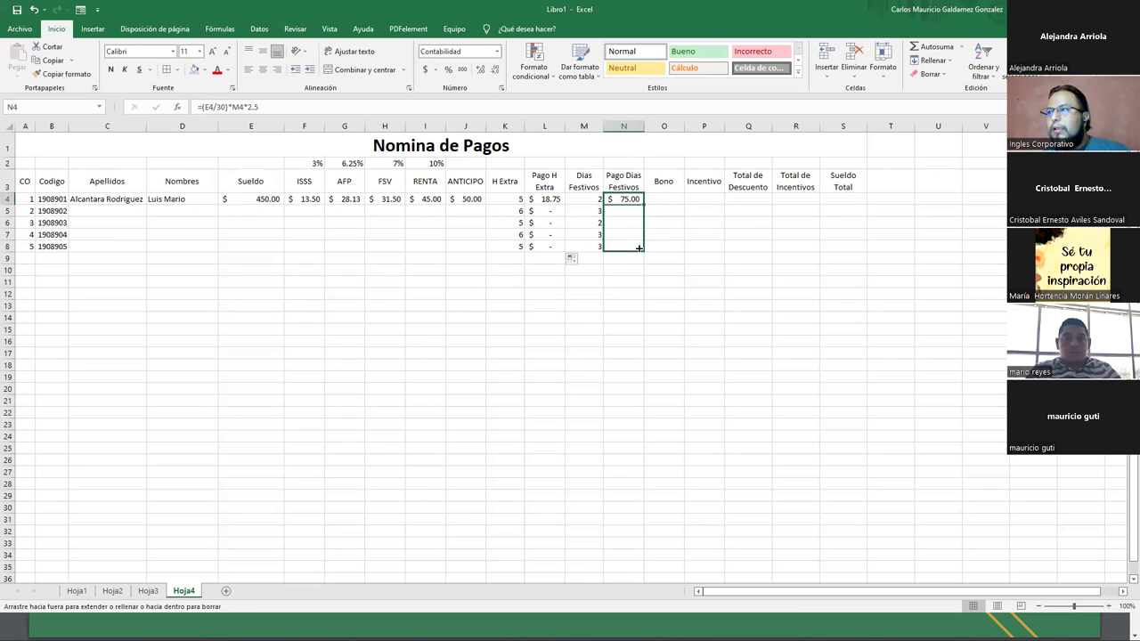
pyautogui.click(538, 198)
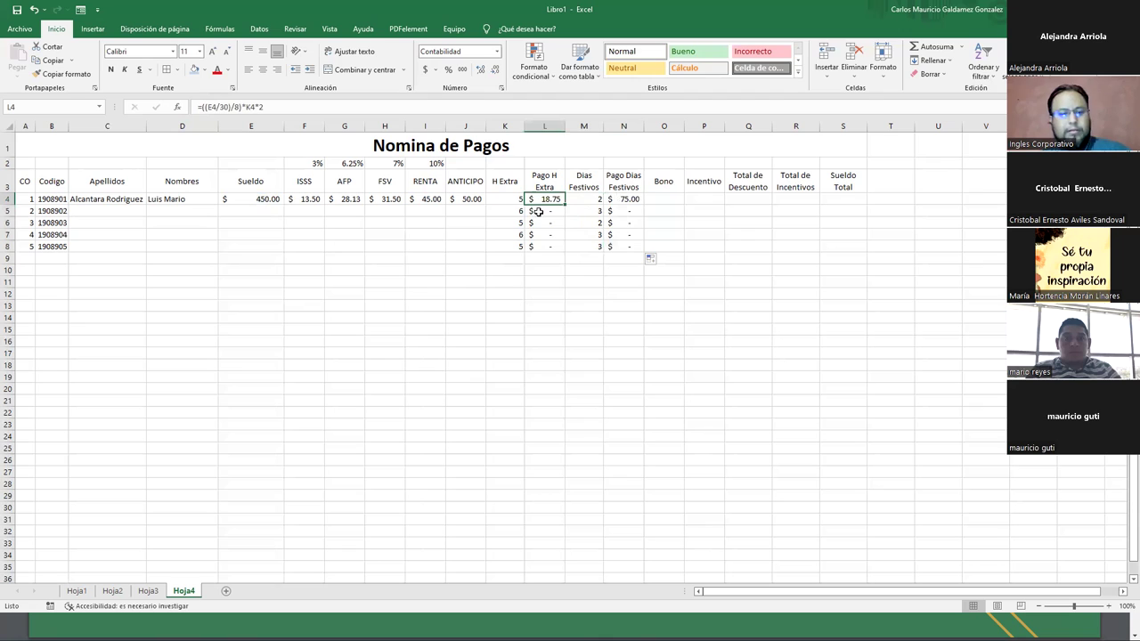
pyautogui.doubleClick(538, 199)
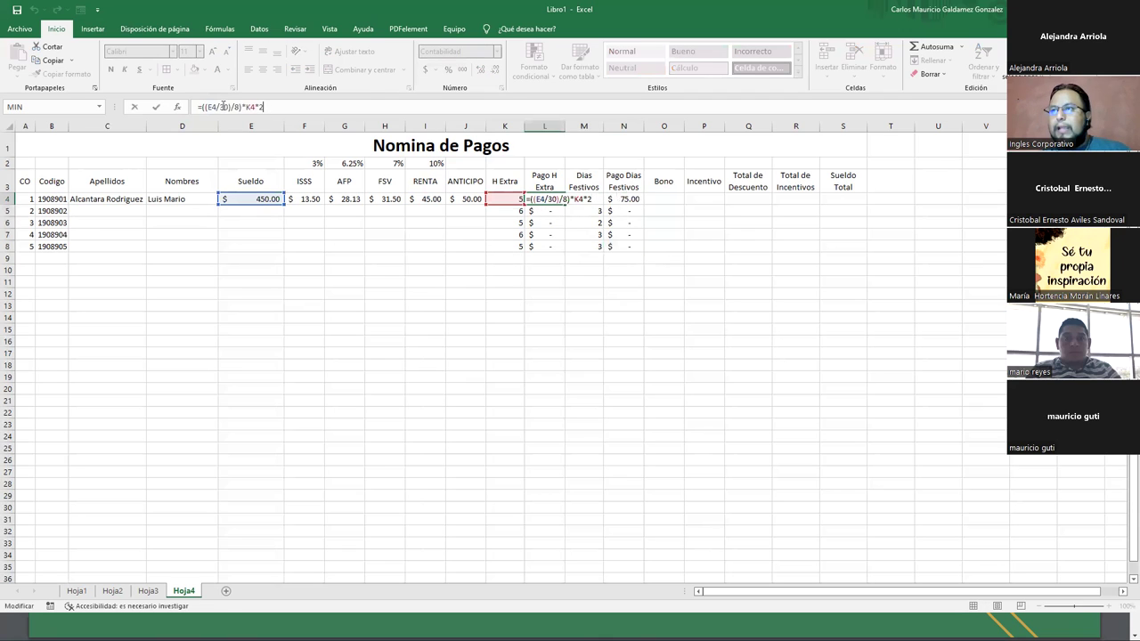
pyautogui.moveTo(265, 107); pyautogui.dragTo(157, 107)
# Paste the overtime formula =((E4/30)/8)*K4*2 into E13 as a text note.
pyautogui.click(256, 301)
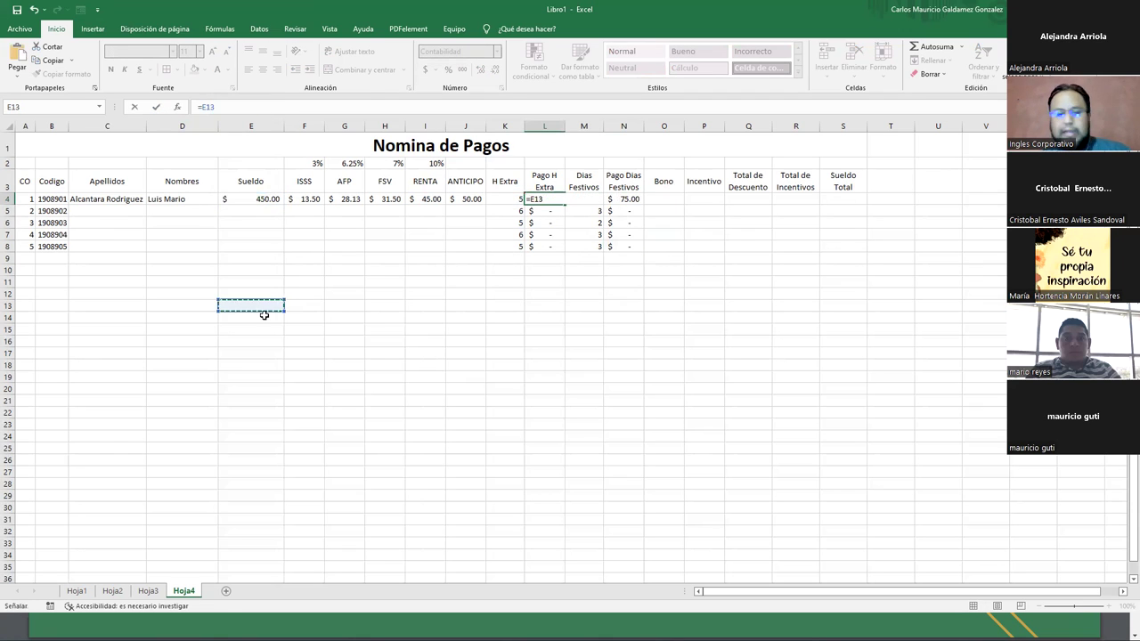
pyautogui.press('Escape')
pyautogui.click(262, 306)
pyautogui.write('=')
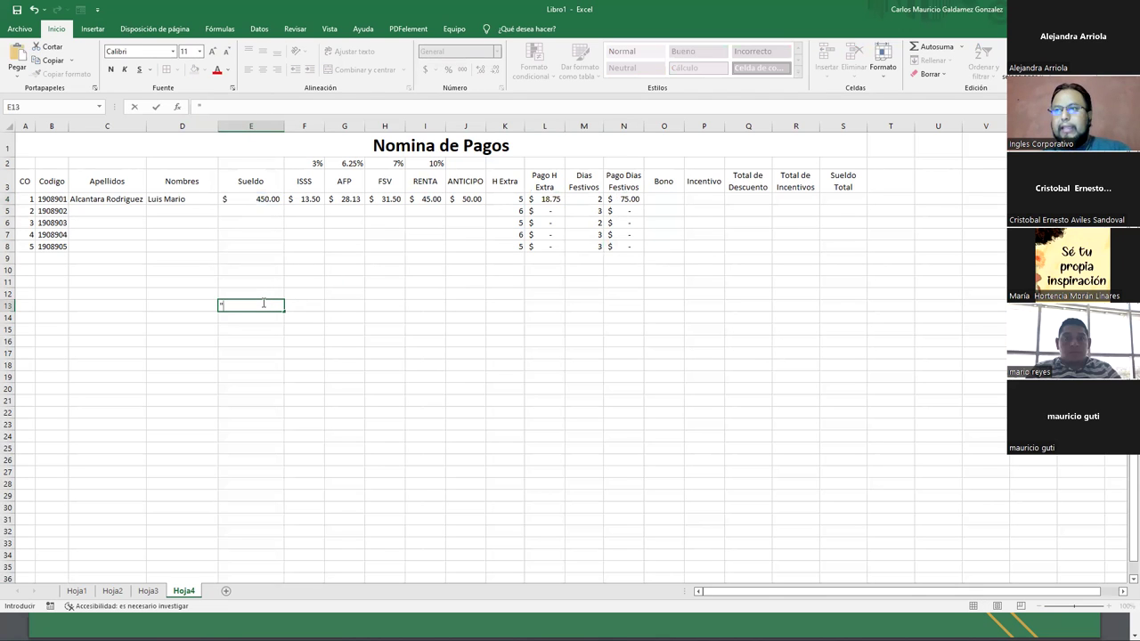
pyautogui.hotkey('ctrl', 'v')
pyautogui.click(265, 305)
pyautogui.press('Delete')
pyautogui.press('Delete')
pyautogui.press('Delete')
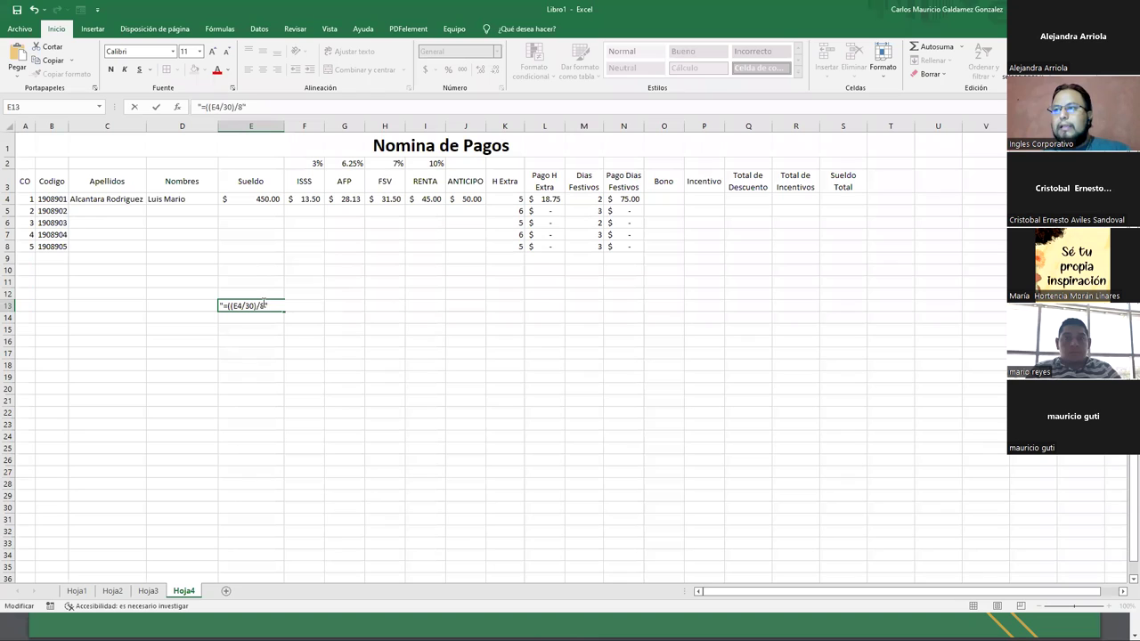
pyautogui.hotkey('ctrl', 'z')
pyautogui.press('End')
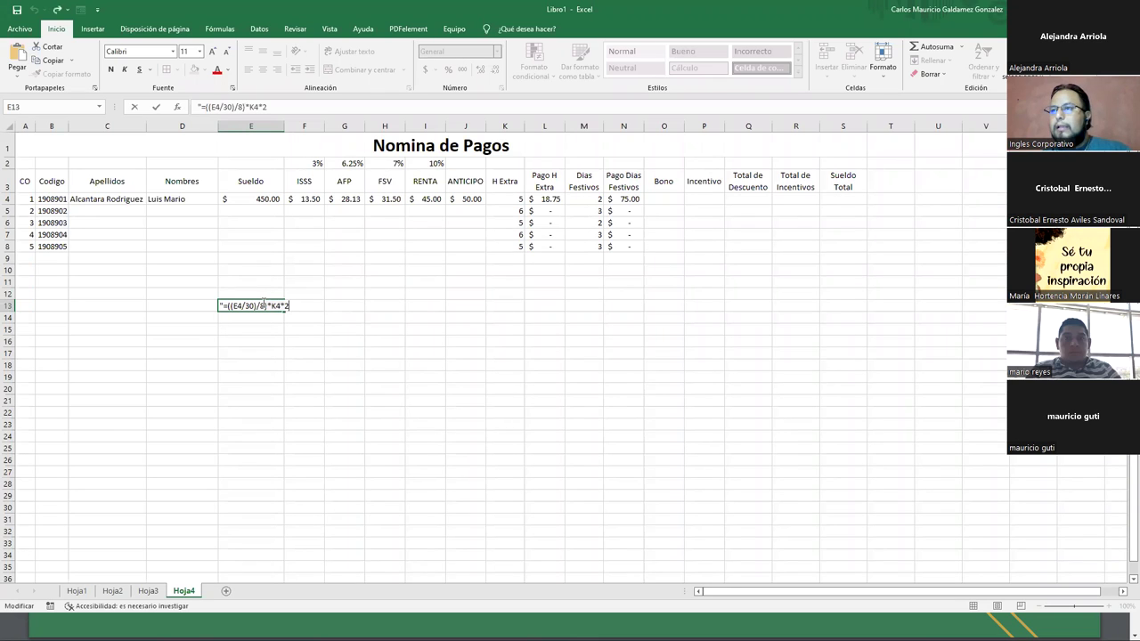
pyautogui.write('"')
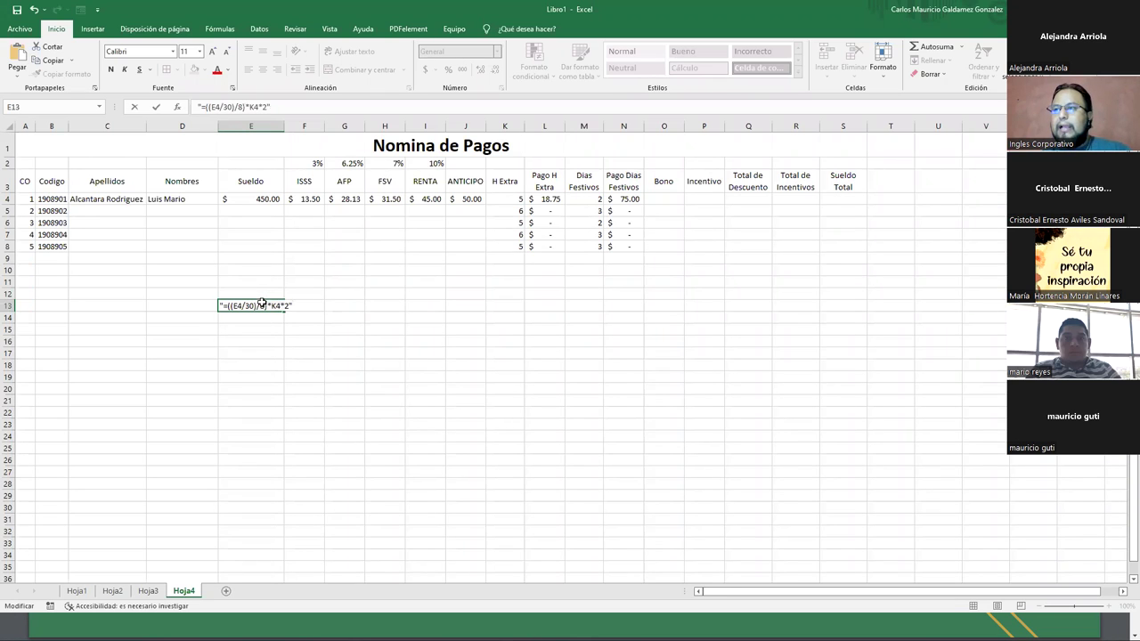
pyautogui.press('Return')
# Leave N4's formula unchanged and type =(E4/30)*M4*2.5 as text in E16.
pyautogui.click(543, 197)
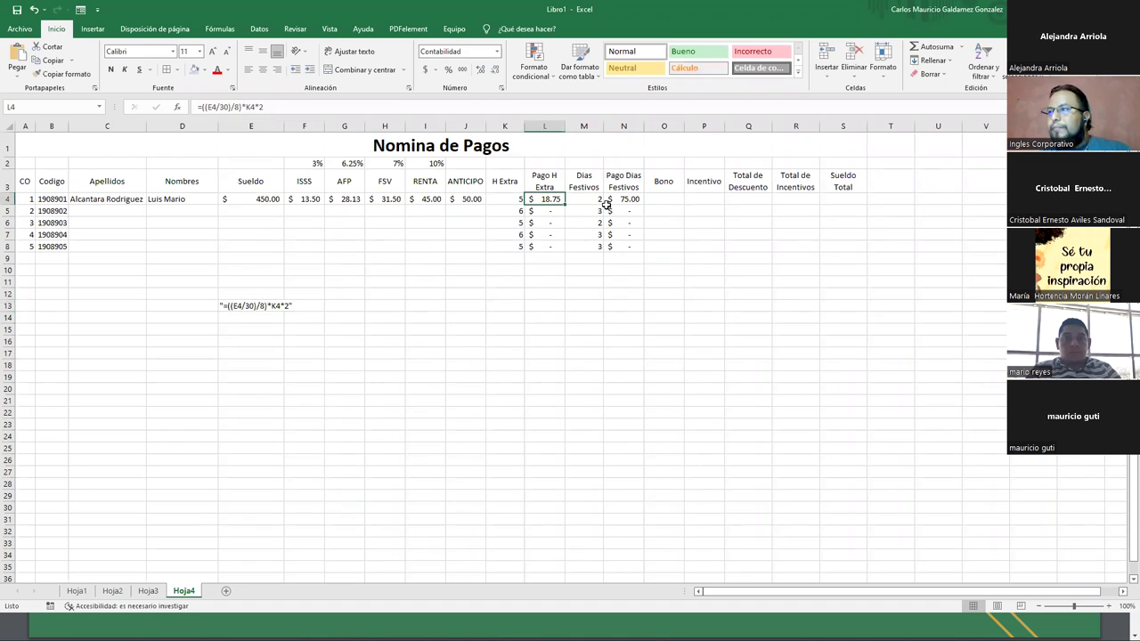
pyautogui.click(617, 199)
pyautogui.doubleClick(617, 198)
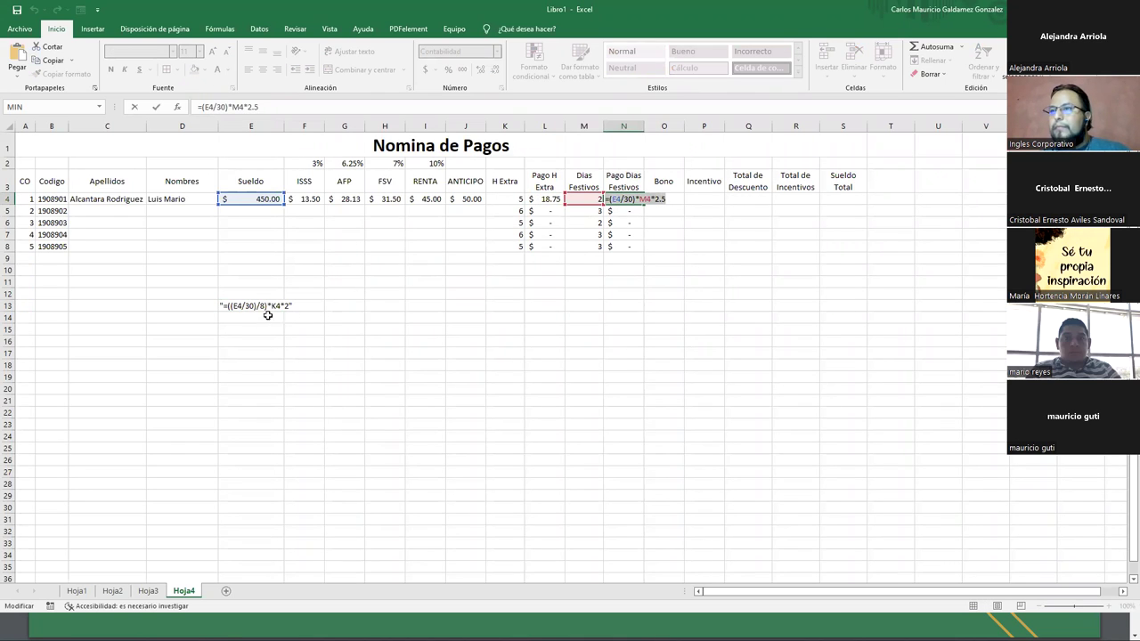
pyautogui.click(245, 339)
pyautogui.press('Escape')
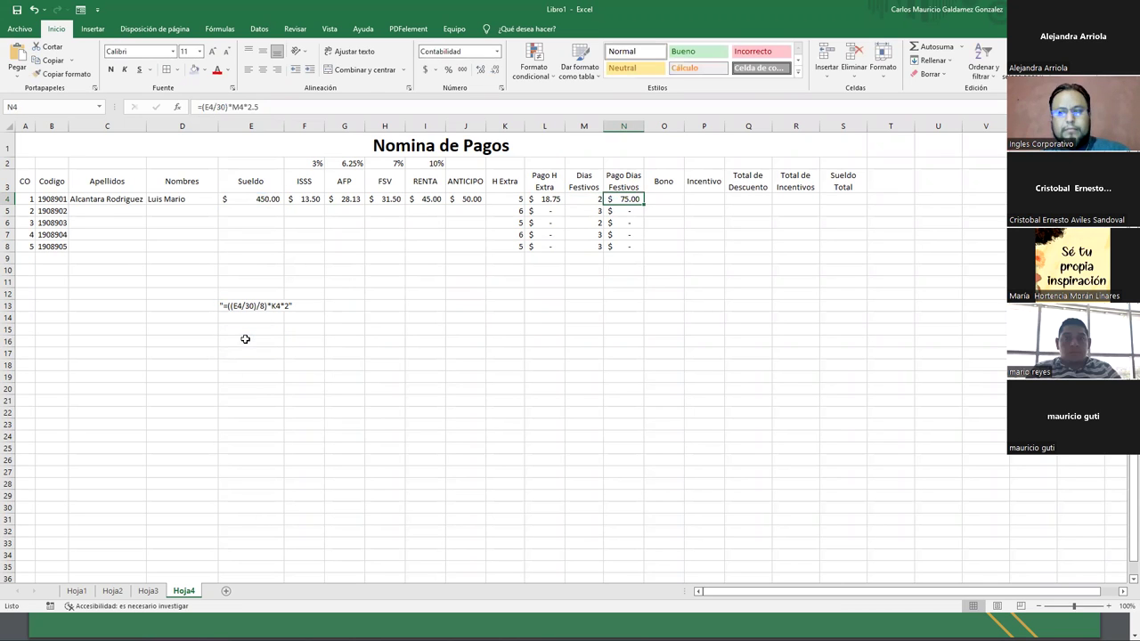
pyautogui.click(245, 339)
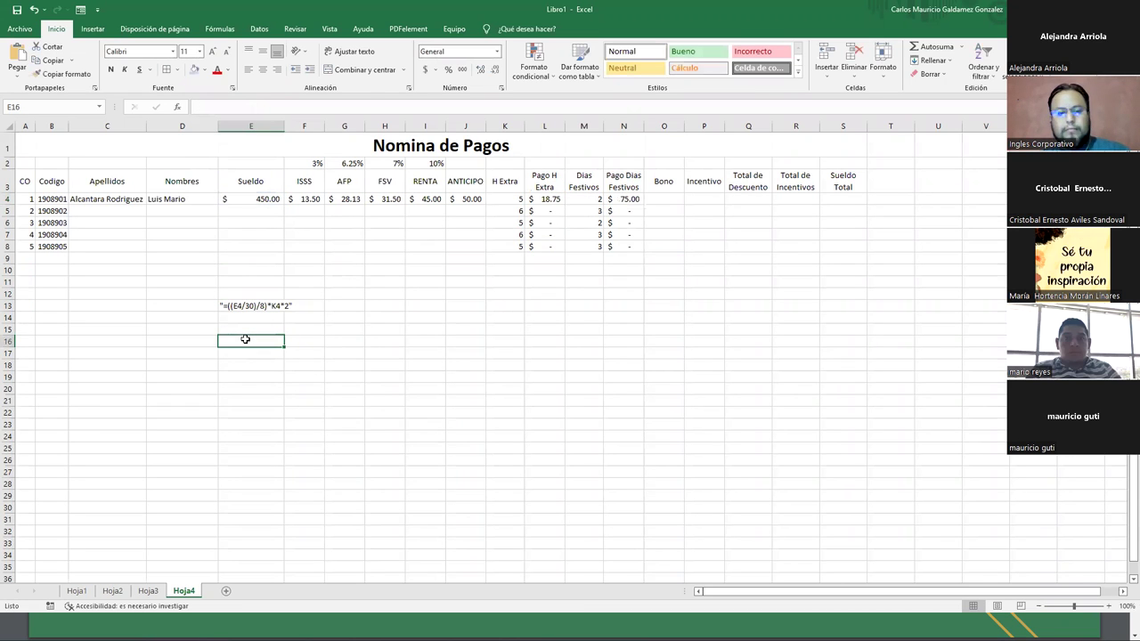
pyautogui.doubleClick(245, 339)
pyautogui.write('"')
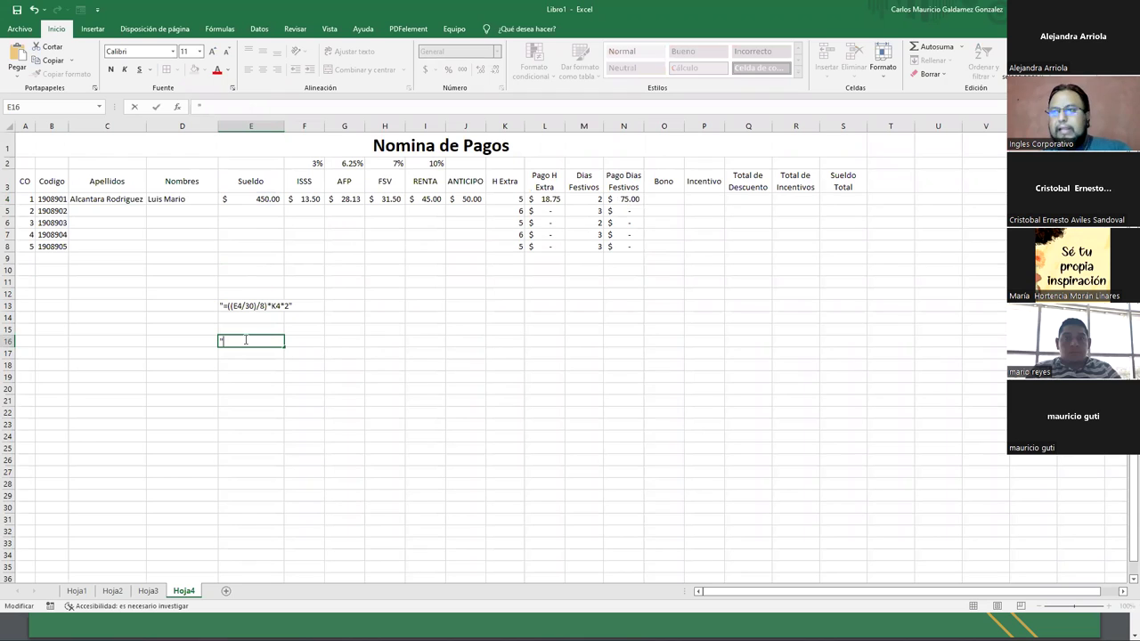
pyautogui.write('=(E4/30)*M4*2.5')
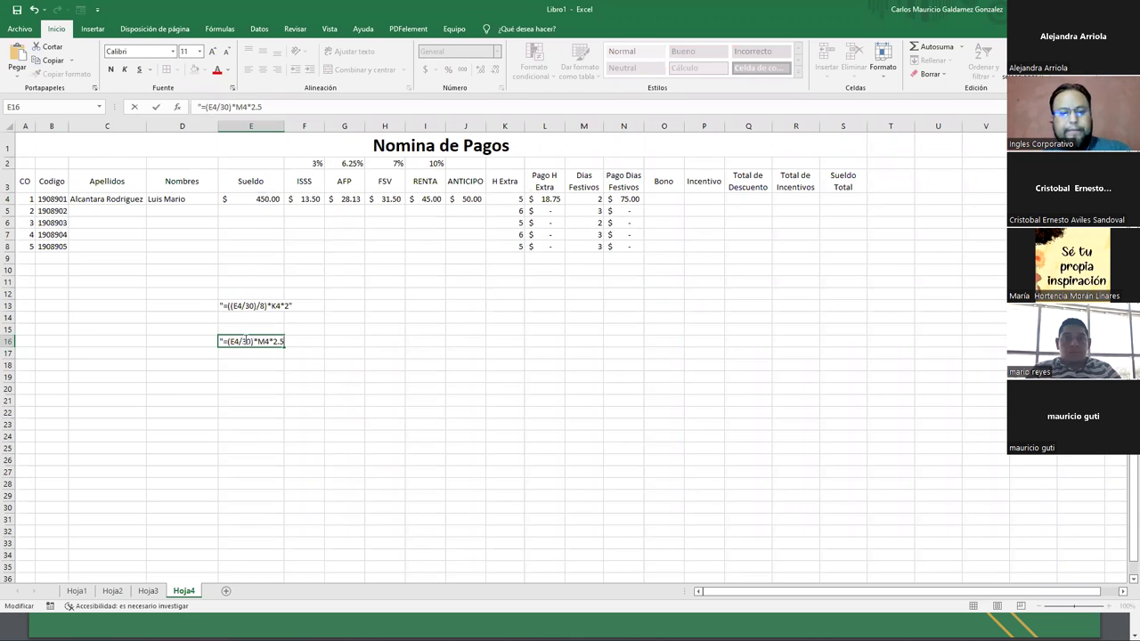
pyautogui.press('Return')
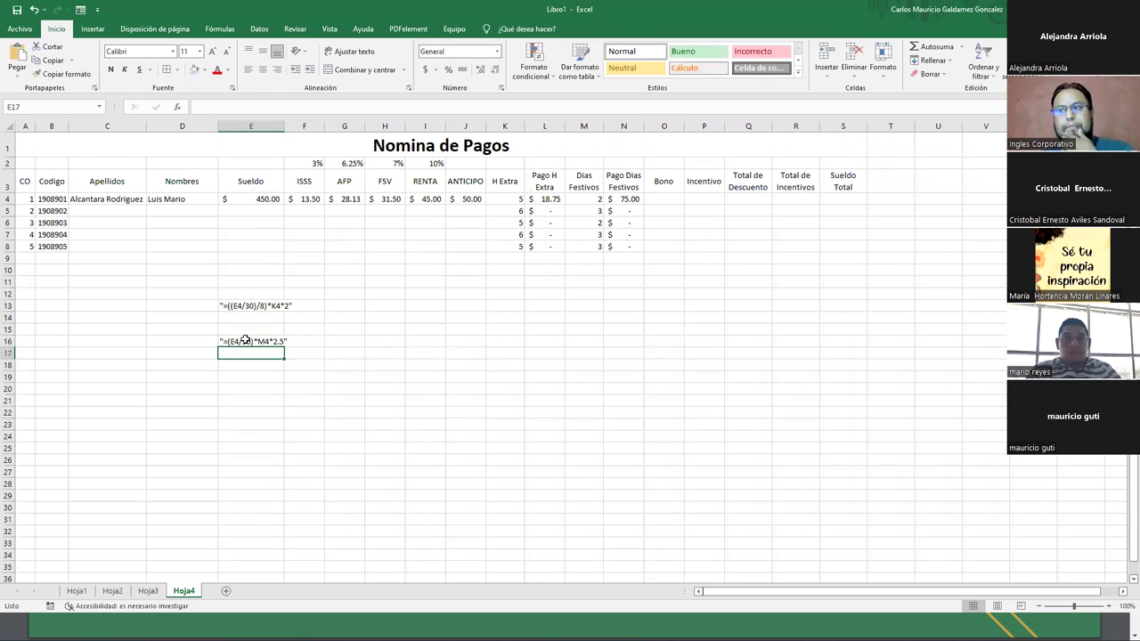
pyautogui.click(667, 202)
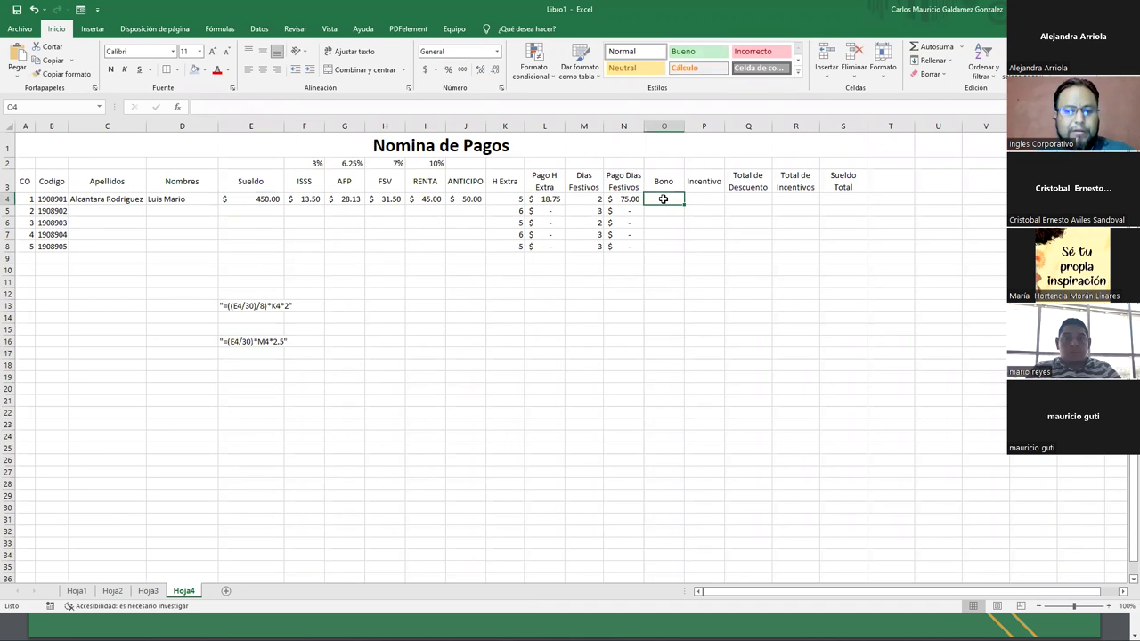
# Enter Bono amounts 50, 50, 0, 0, 50 in O4:O8.
pyautogui.write('50')
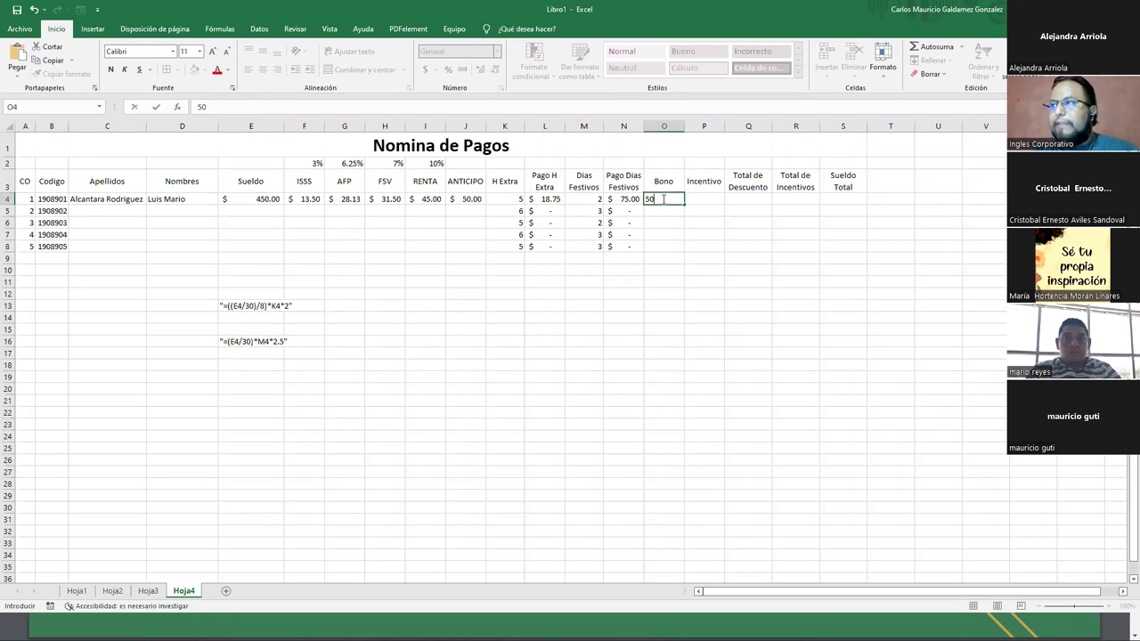
pyautogui.press('Return')
pyautogui.write('50')
pyautogui.press('Return')
pyautogui.write('0')
pyautogui.press('Return')
pyautogui.write('0')
pyautogui.press('Return')
pyautogui.write('50')
pyautogui.press('Return')
# Enter Incentivo amounts 25, 25, 100, 100, 0 in P4:P8.
pyautogui.click(703, 196)
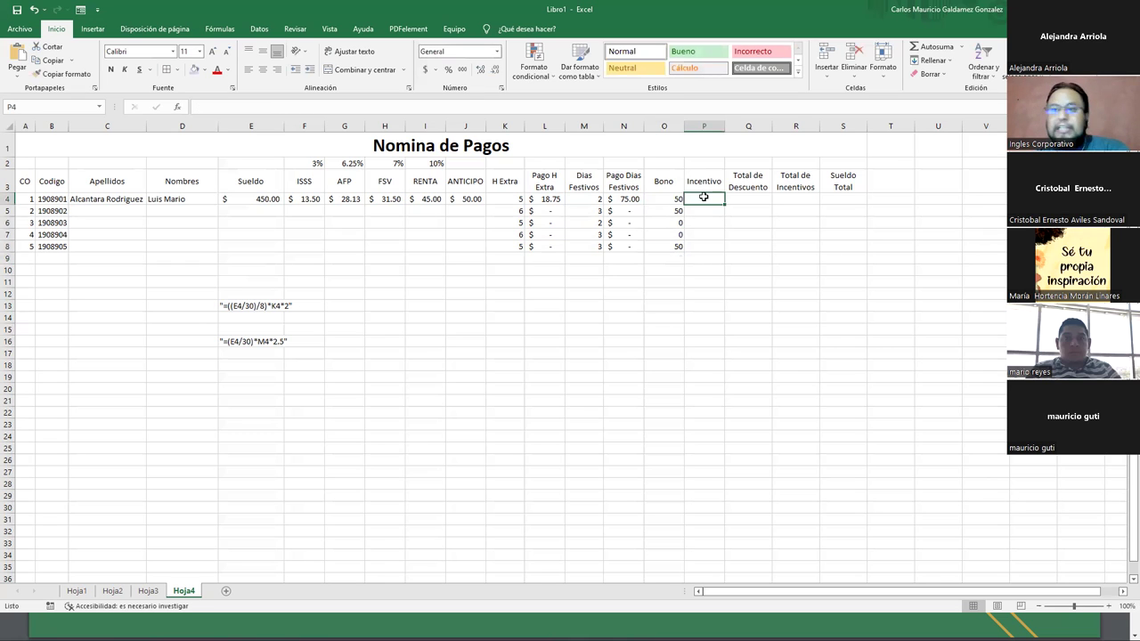
pyautogui.write('25')
pyautogui.press('Return')
pyautogui.write('25')
pyautogui.press('Return')
pyautogui.write('100')
pyautogui.press('Return')
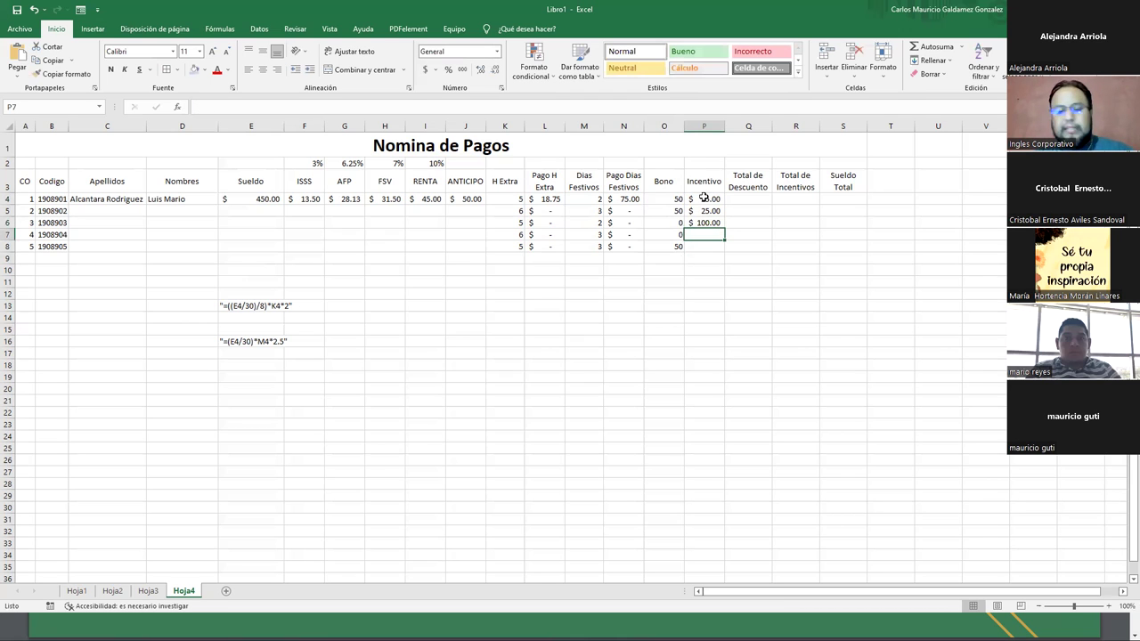
pyautogui.write('100')
pyautogui.press('Return')
pyautogui.write('0')
pyautogui.press('Return')
# Apply accounting currency format to the Bono cells O4:O8.
pyautogui.moveTo(668, 198); pyautogui.dragTo(666, 249)
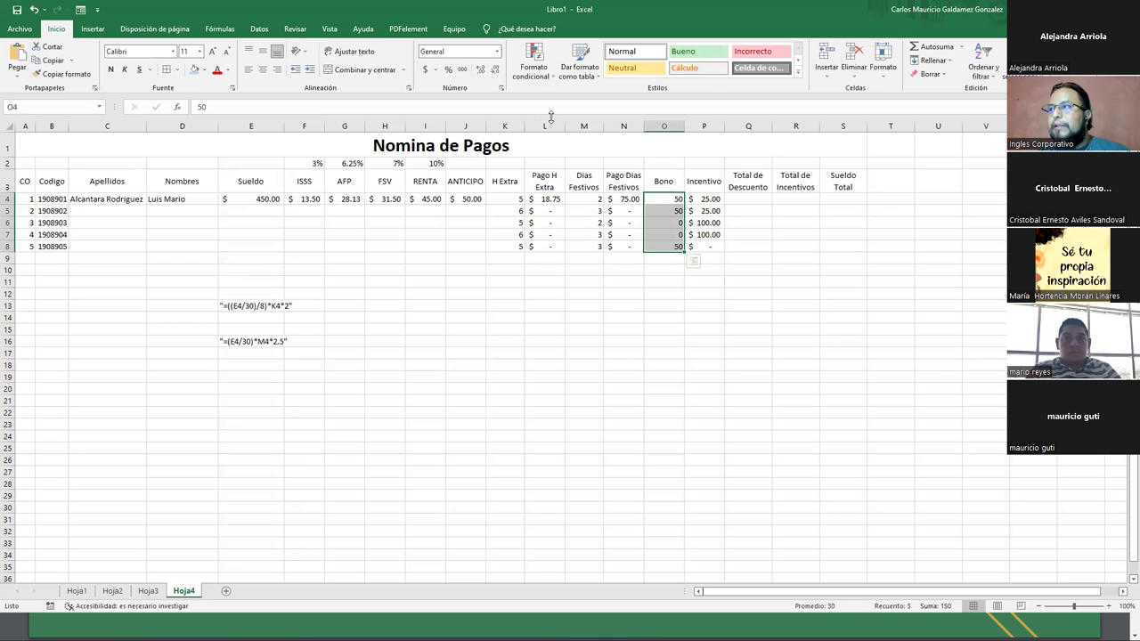
pyautogui.click(425, 69)
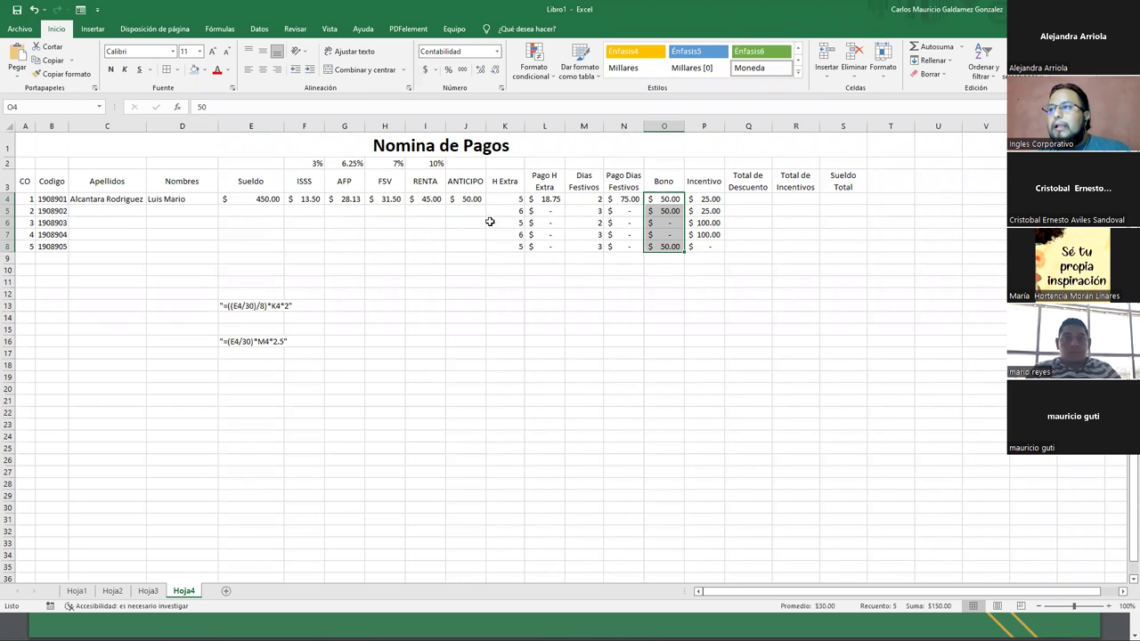
pyautogui.click(419, 199)
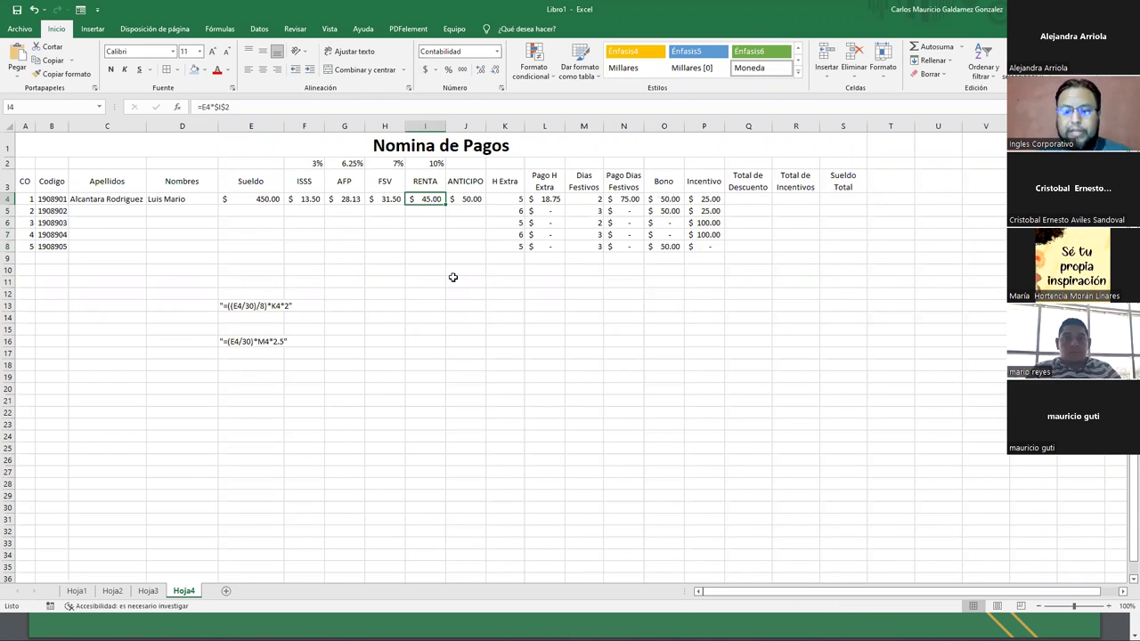
# Replace I4 with =SI(E4>=500;E4*$I$2;0) and review the formula.
pyautogui.press('Delete')
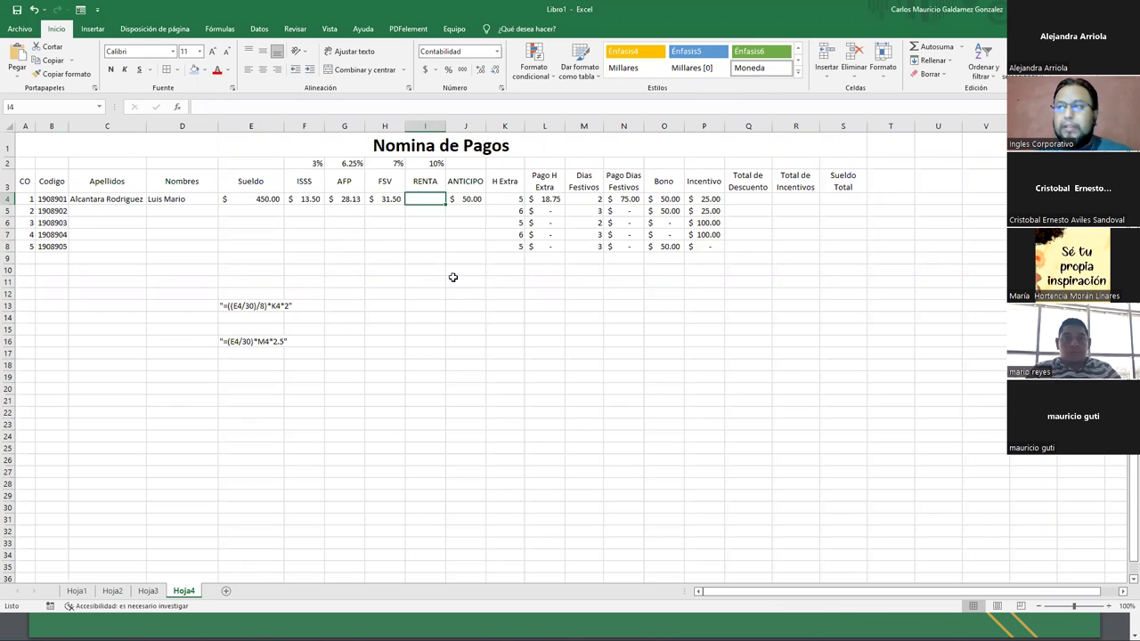
pyautogui.write('=')
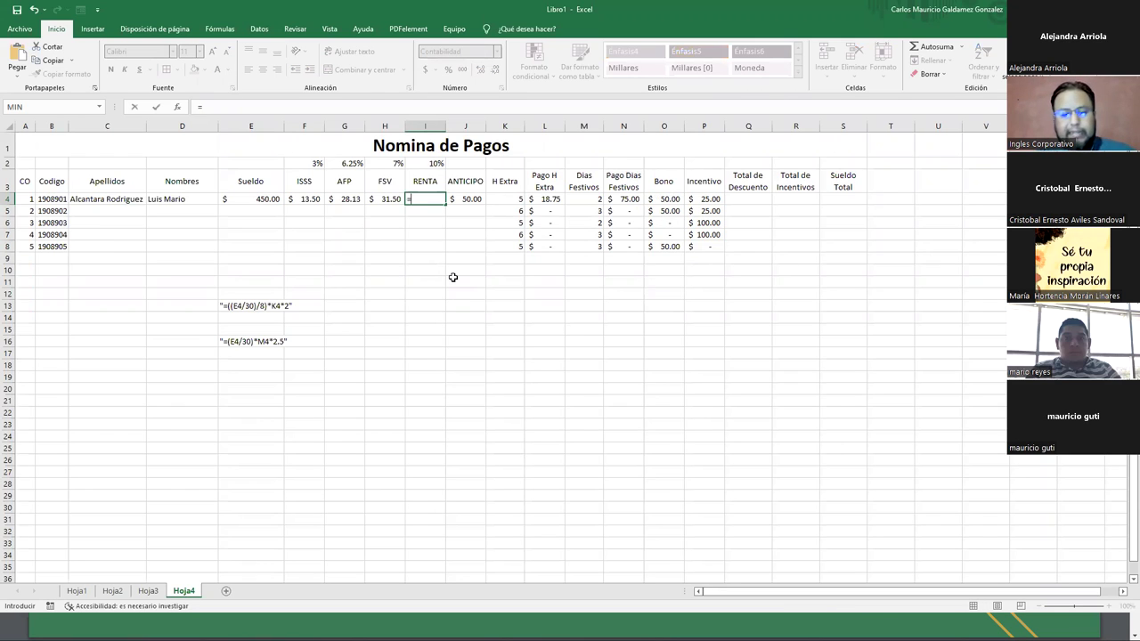
pyautogui.write('si(')
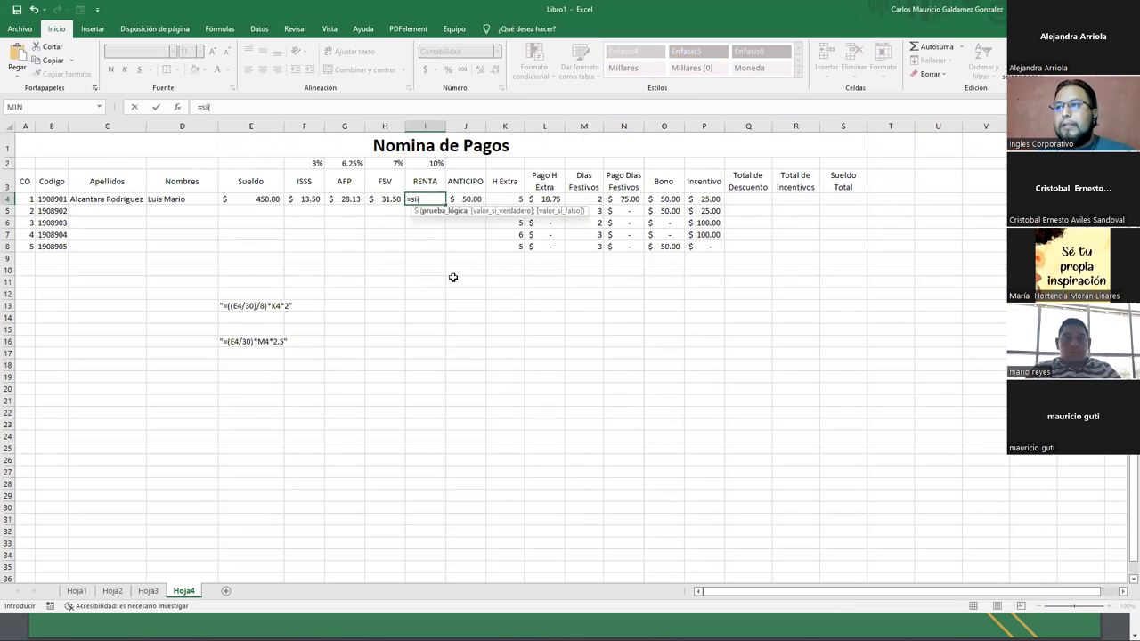
pyautogui.click(244, 198)
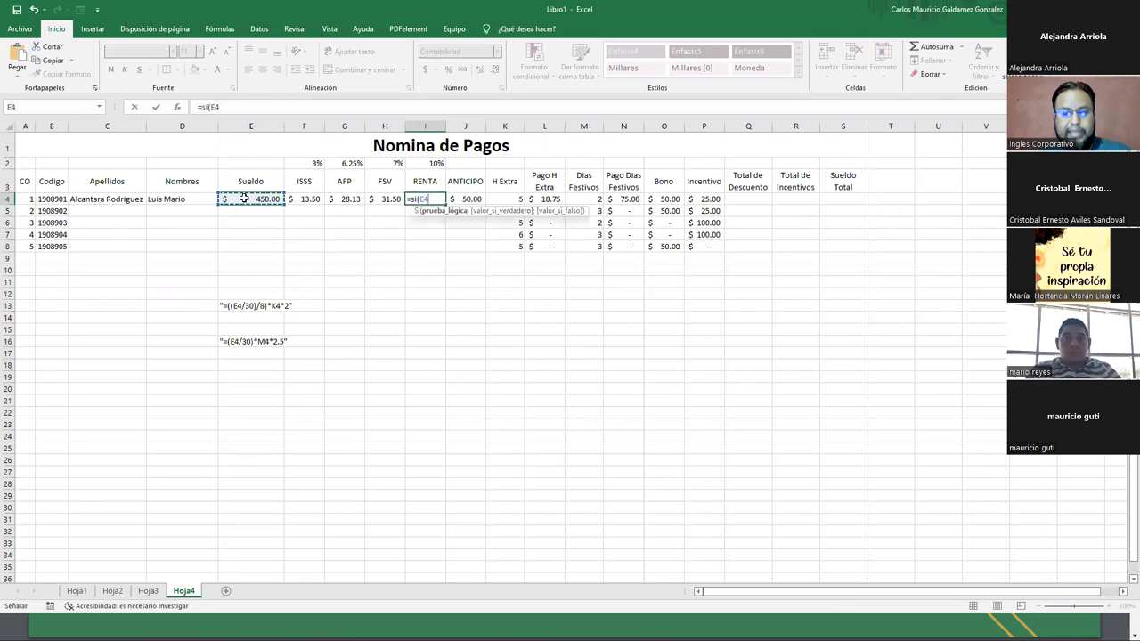
pyautogui.write('<')
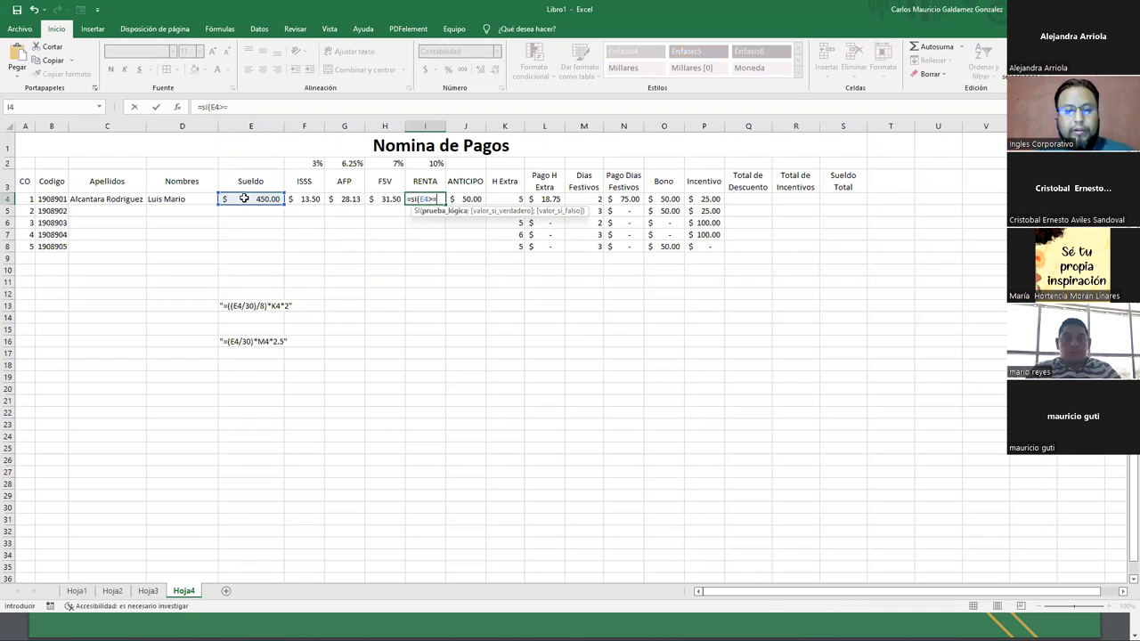
pyautogui.write('00;')
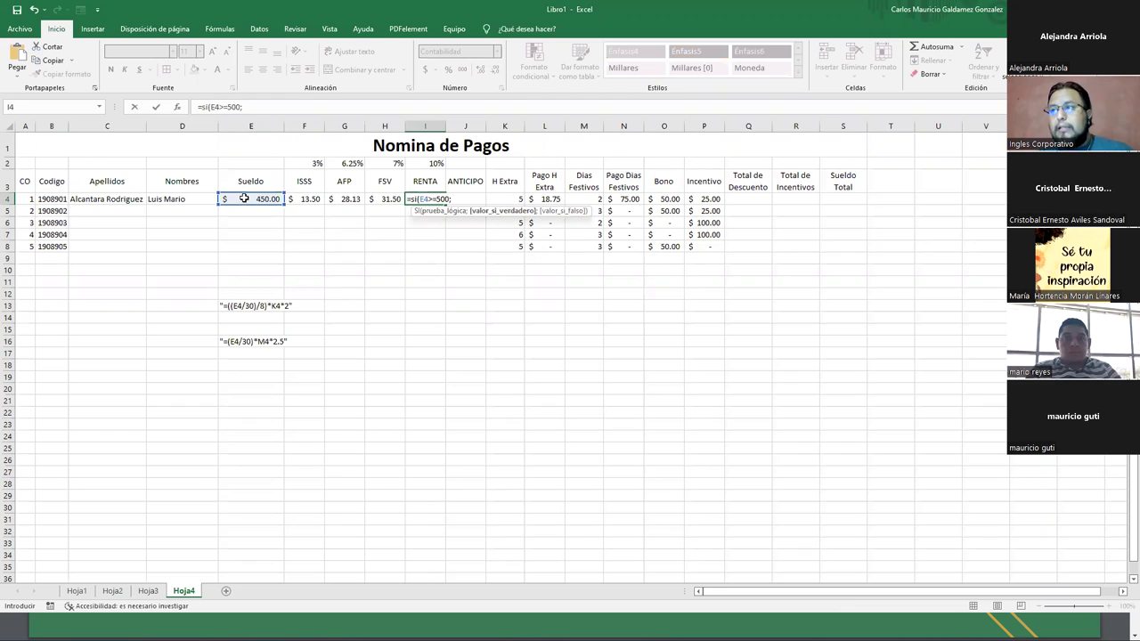
pyautogui.click(244, 198)
pyautogui.write('*')
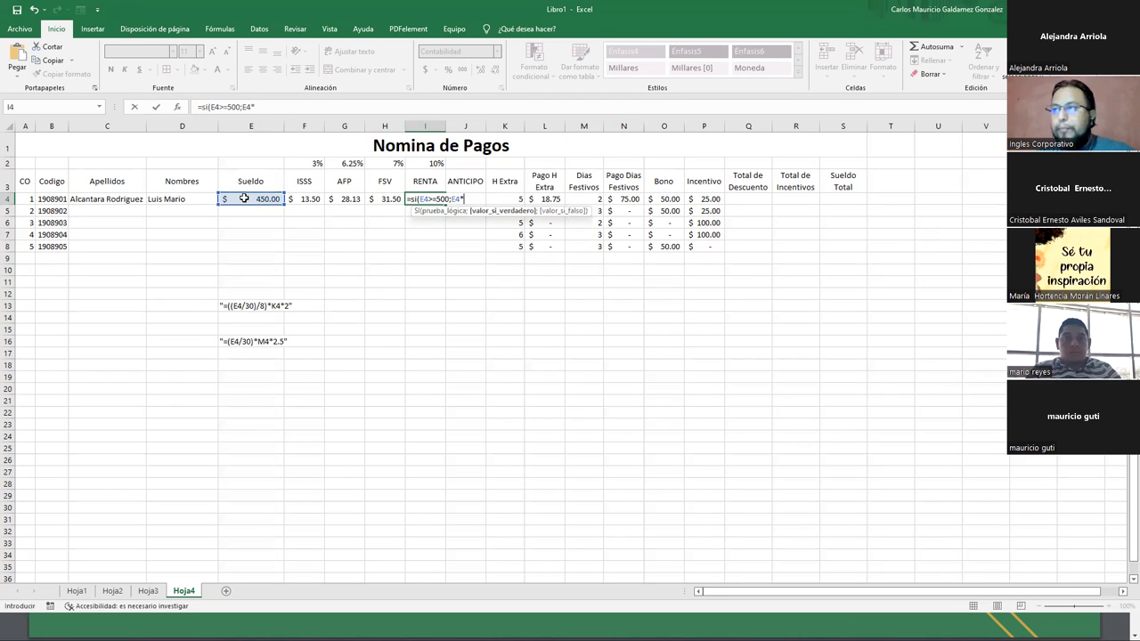
pyautogui.click(428, 164)
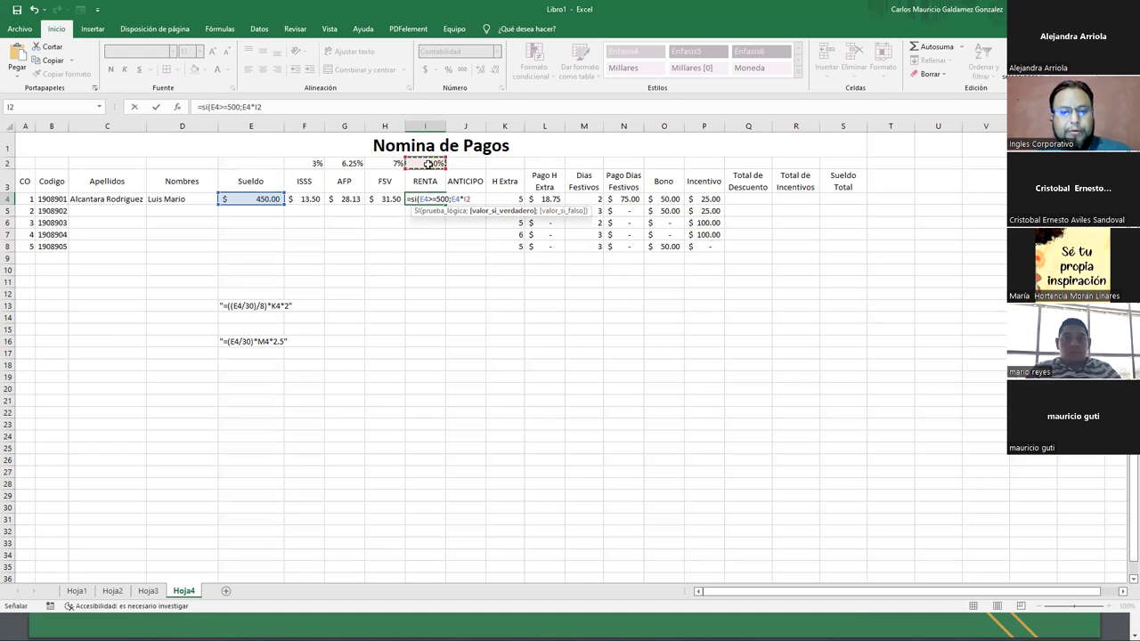
pyautogui.press('F4')
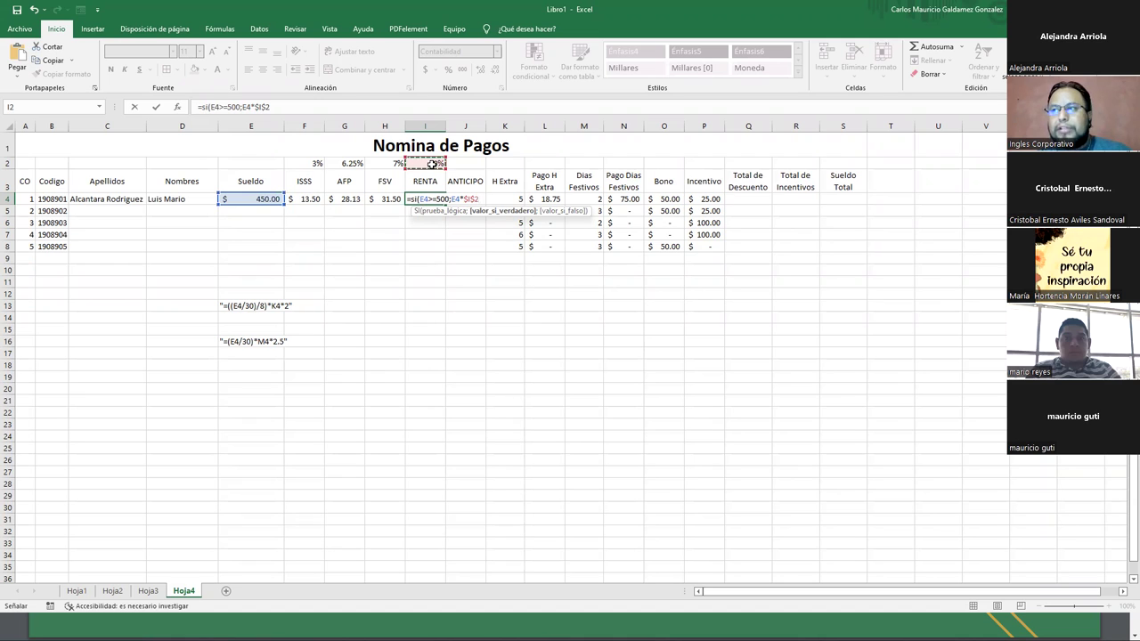
pyautogui.write(';0.0')
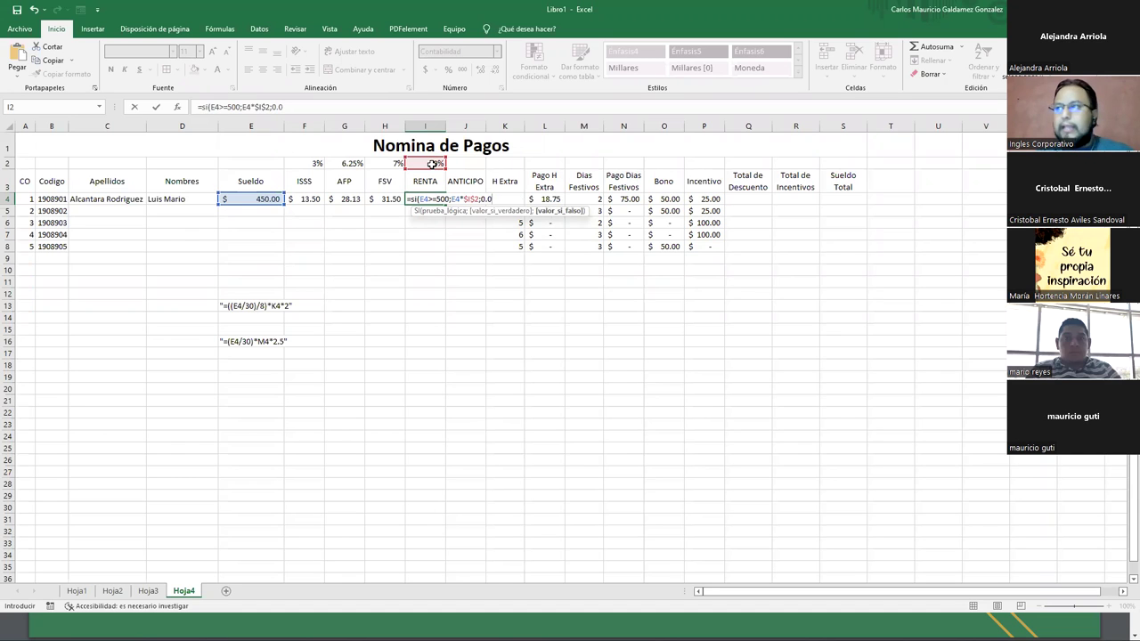
pyautogui.write(')')
pyautogui.press('Return')
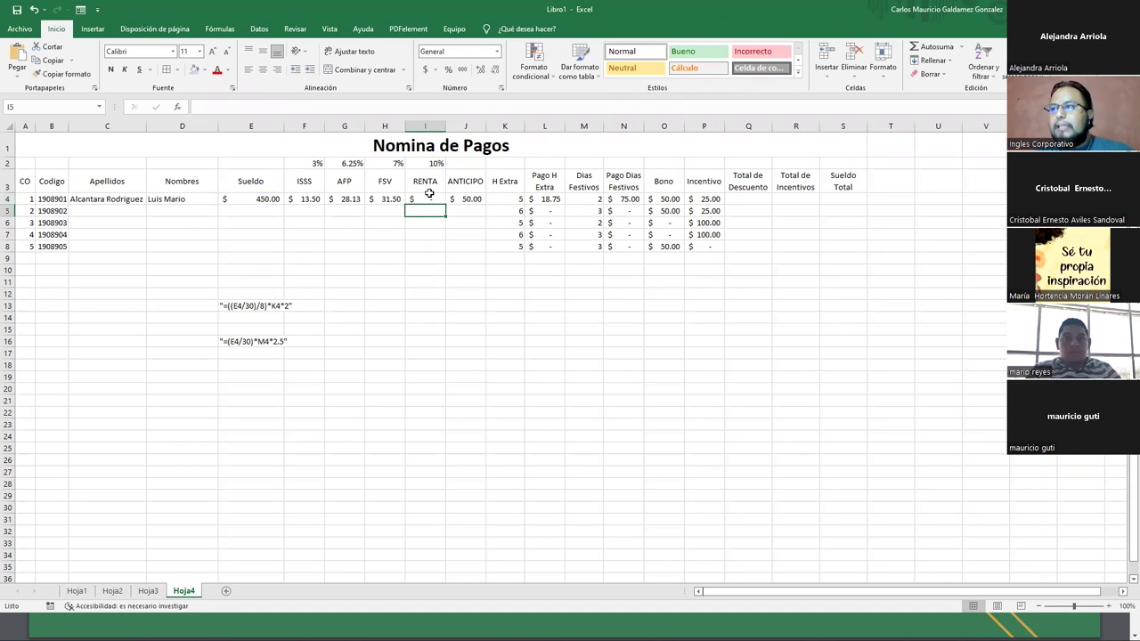
pyautogui.click(428, 198)
pyautogui.doubleClick(429, 197)
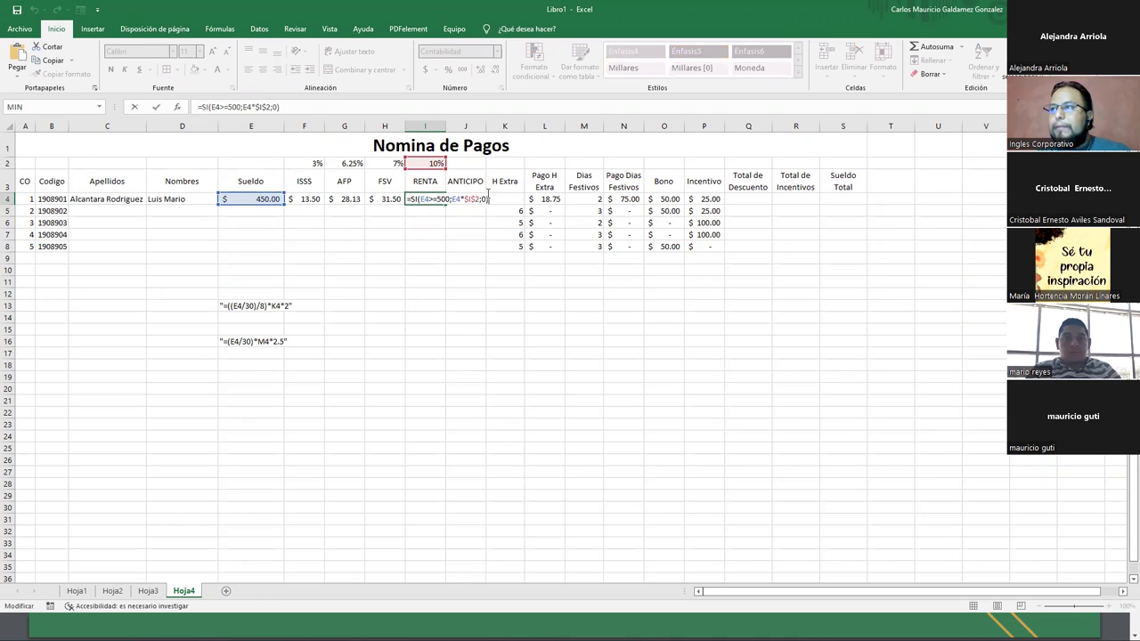
pyautogui.moveTo(488, 194); pyautogui.dragTo(381, 201)
# Paste =SI(E4>=500;E4*$I$2;0) as a text note into E11, leaving I4's formula unchanged.
pyautogui.write('=')
pyautogui.click(237, 282)
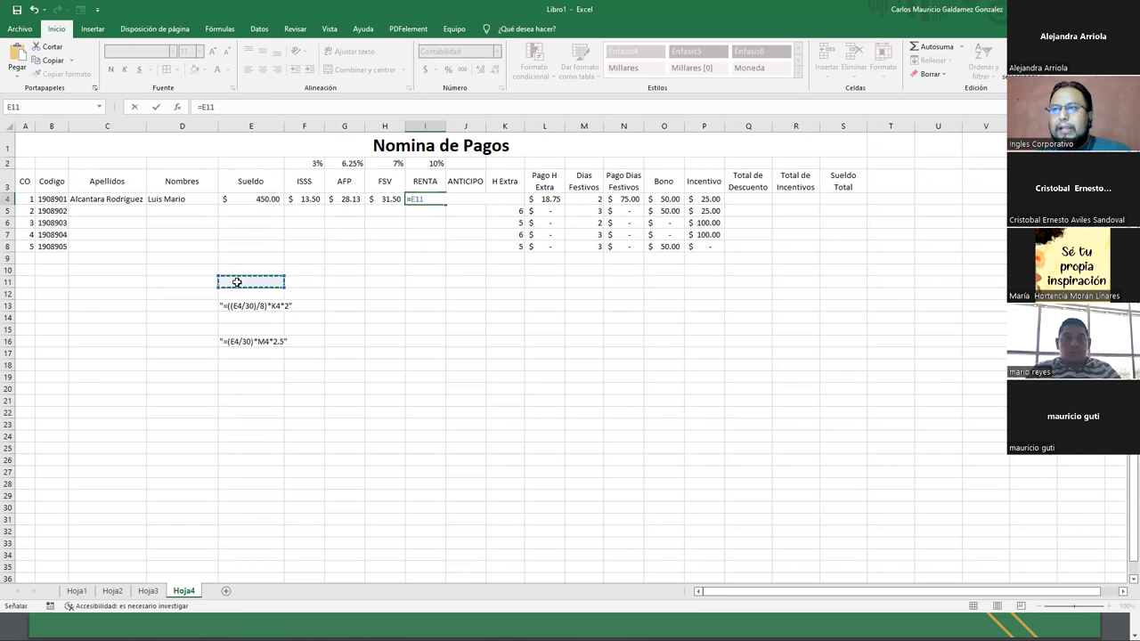
pyautogui.press('Escape')
pyautogui.press('F2')
pyautogui.click(237, 283)
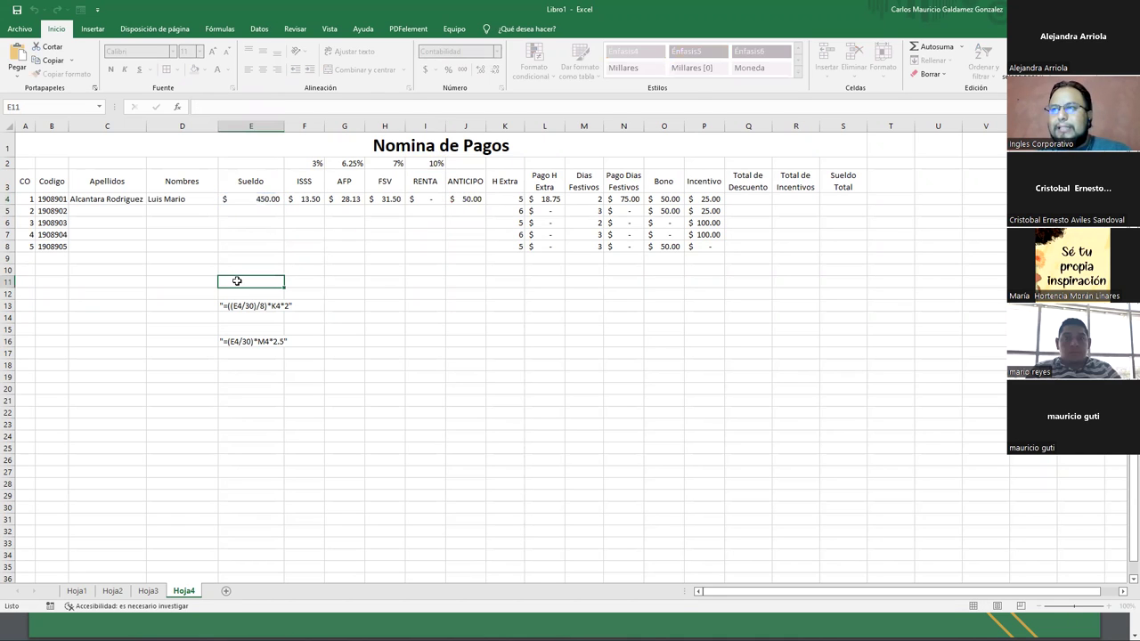
pyautogui.doubleClick(236, 281)
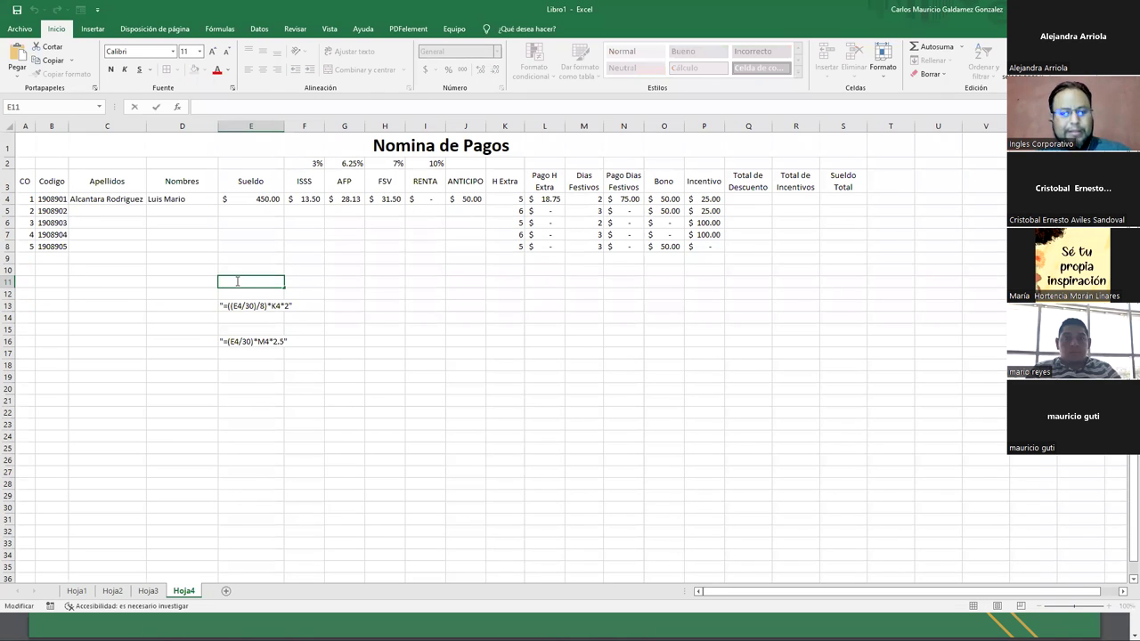
pyautogui.write('"')
pyautogui.hotkey('ctrl', 'v')
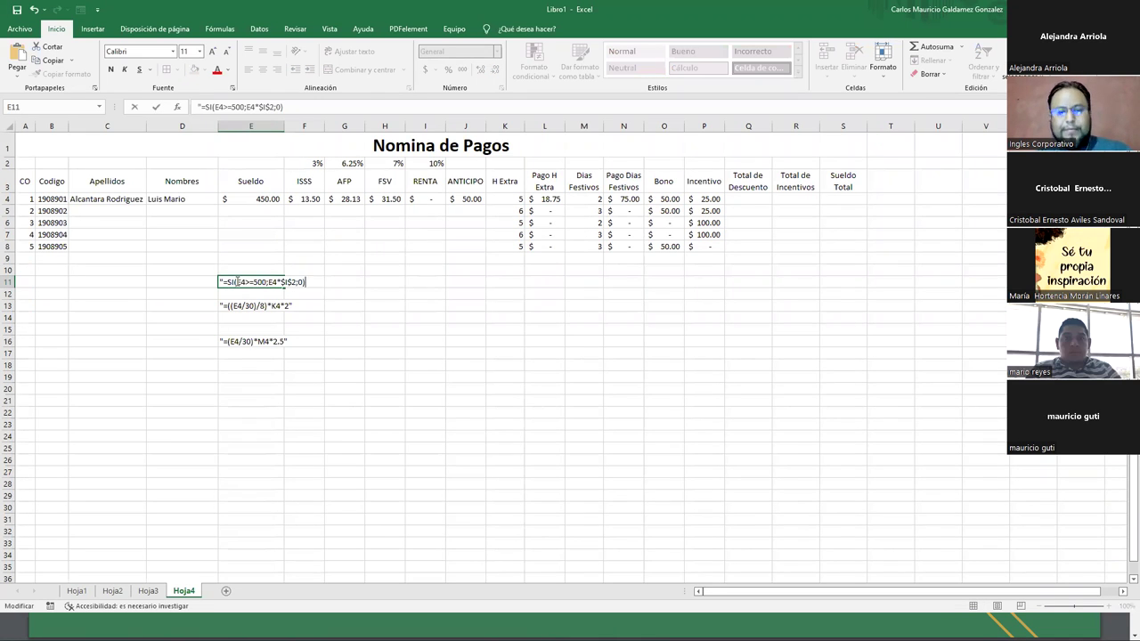
pyautogui.write('"')
pyautogui.press('Return')
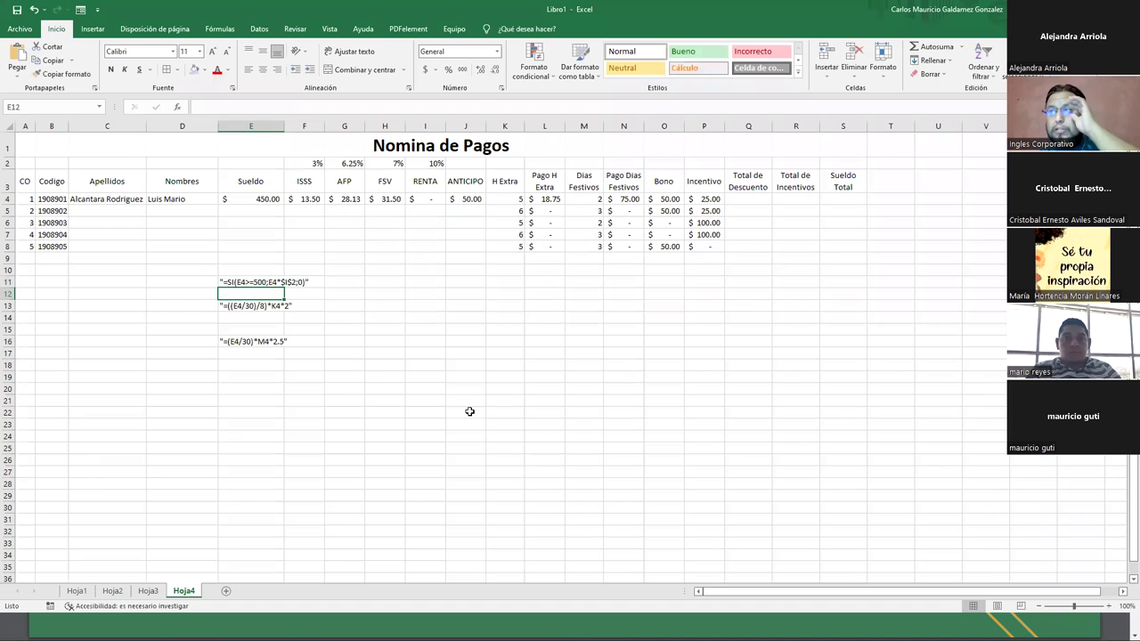
pyautogui.click(742, 201)
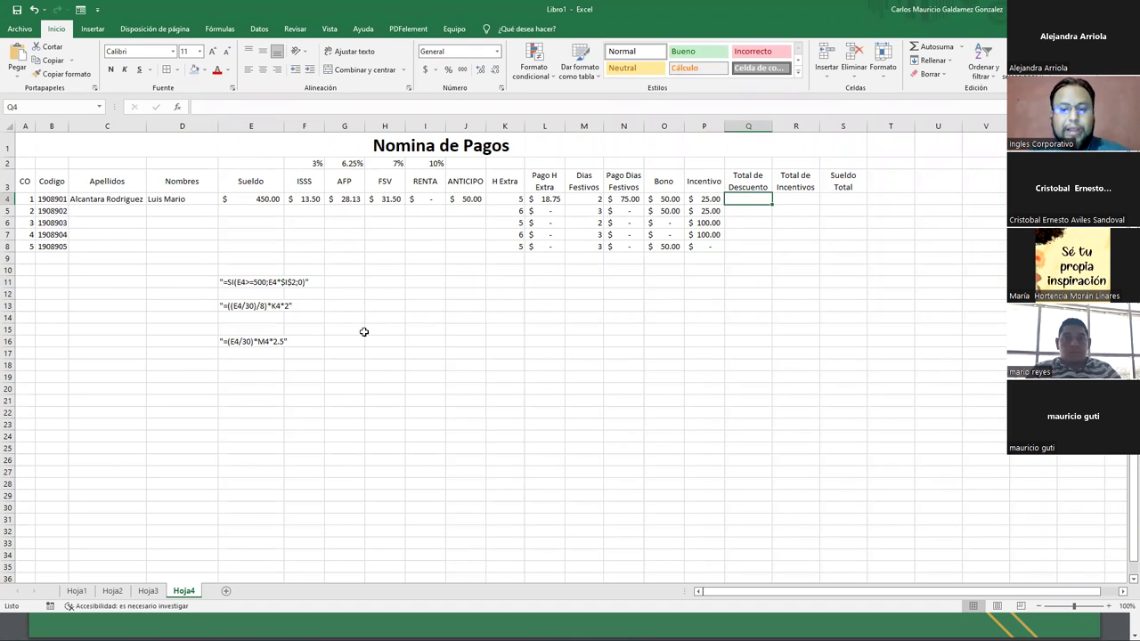
# Total the row-4 deductions in Q4 with =suma(F4:J4), giving 123.13.
pyautogui.write('=')
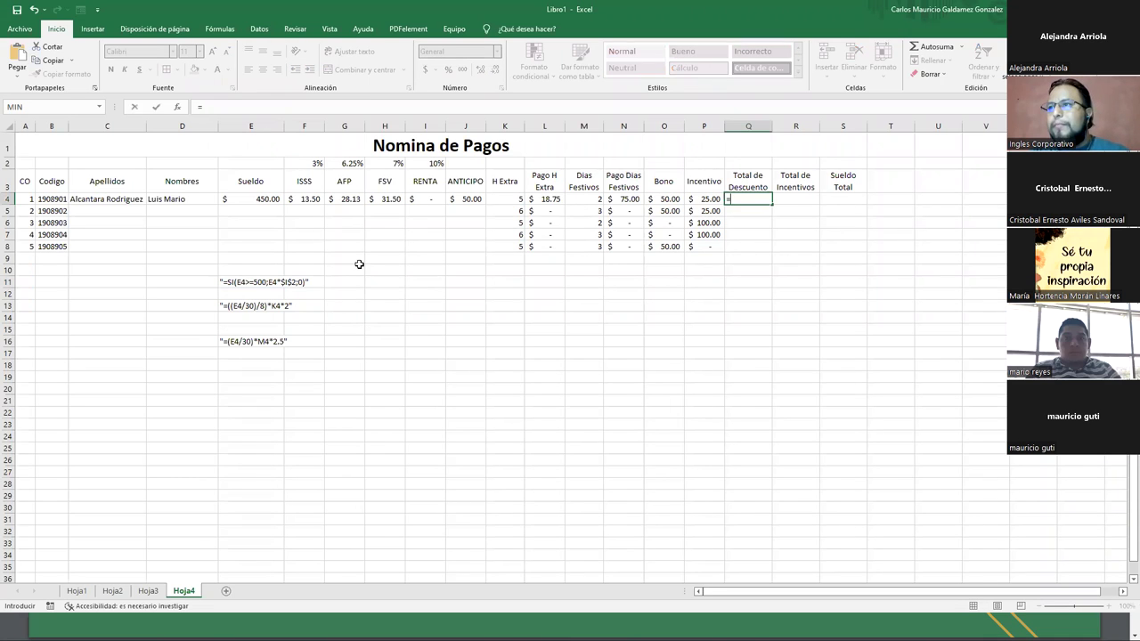
pyautogui.write('suma(')
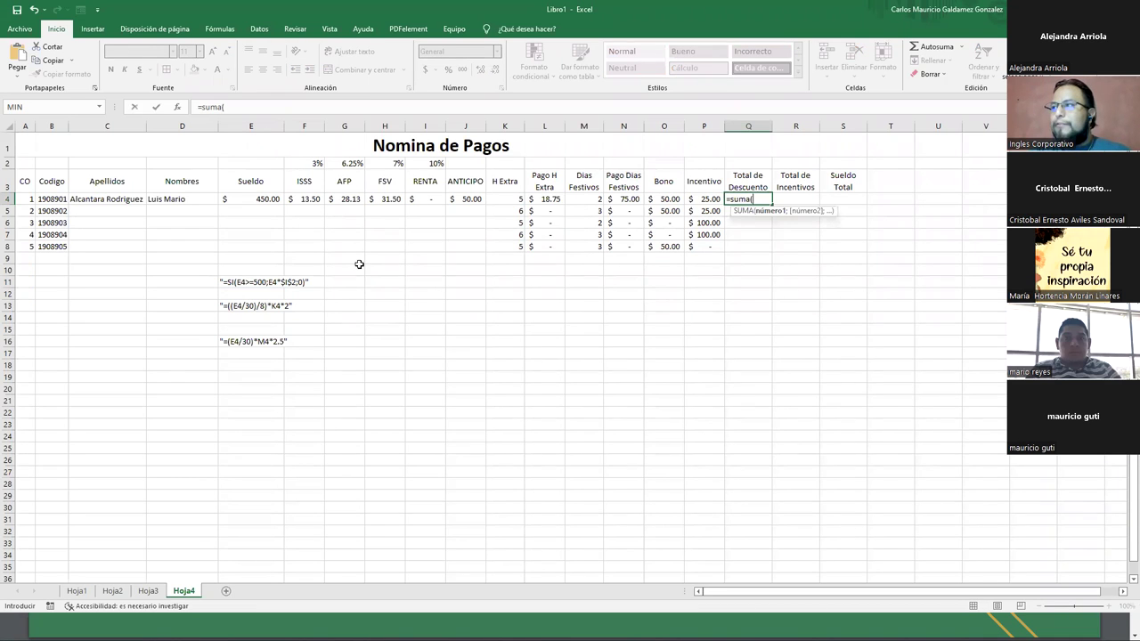
pyautogui.moveTo(311, 198); pyautogui.dragTo(456, 200)
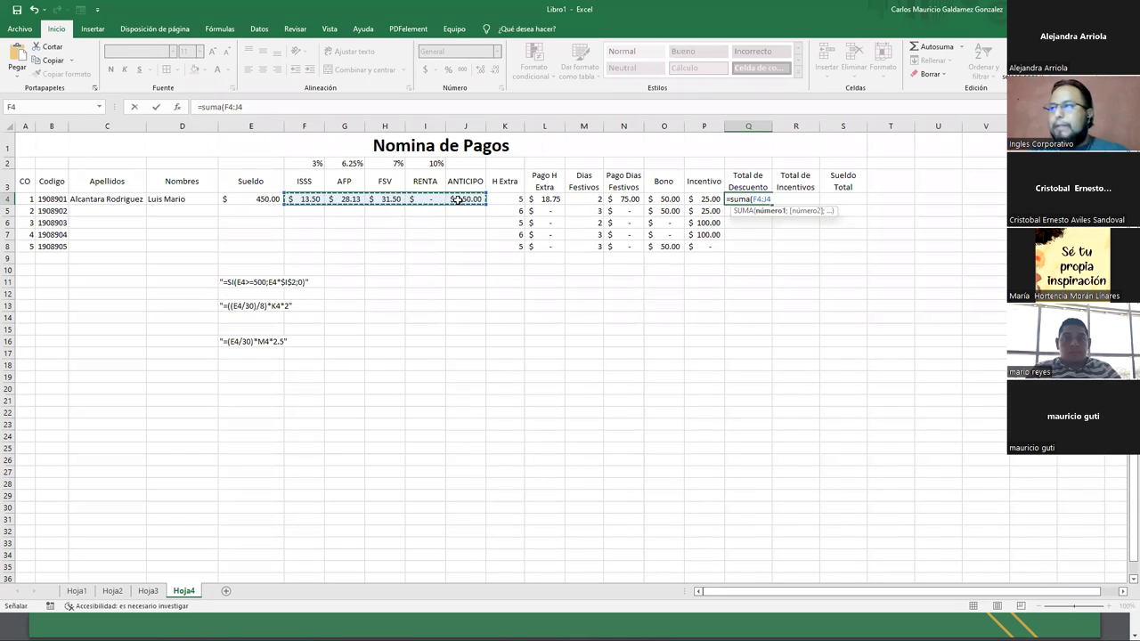
pyautogui.write(')')
pyautogui.hotkey('ctrl', 'Return')
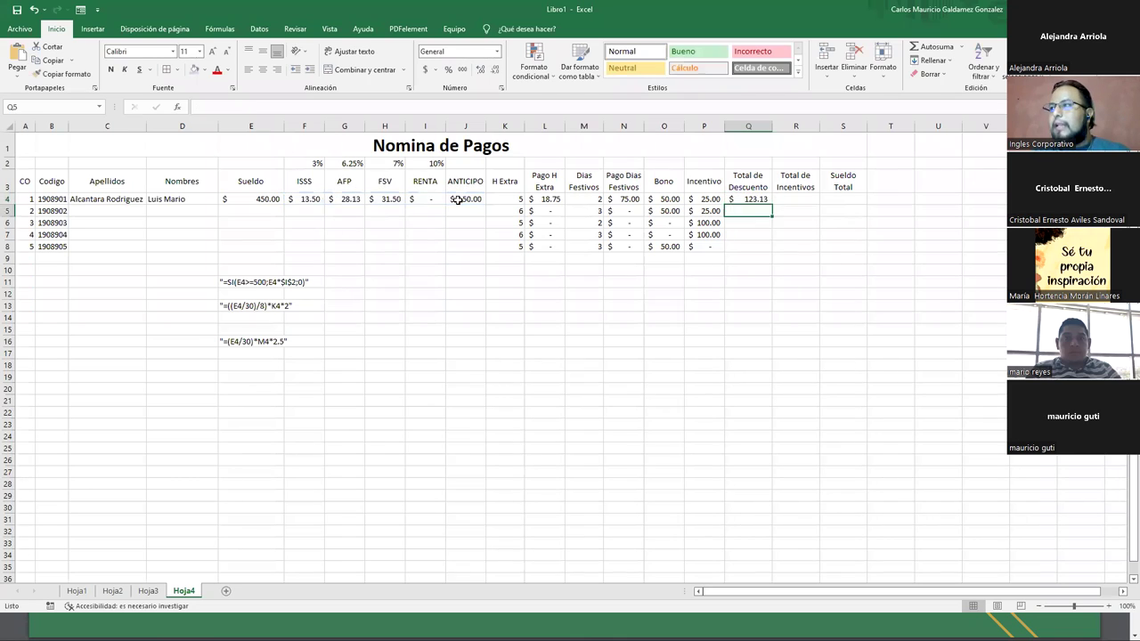
# Total the row-4 incentives in R4 with =suma(L4;N4:P4), giving 168.75.
pyautogui.click(782, 195)
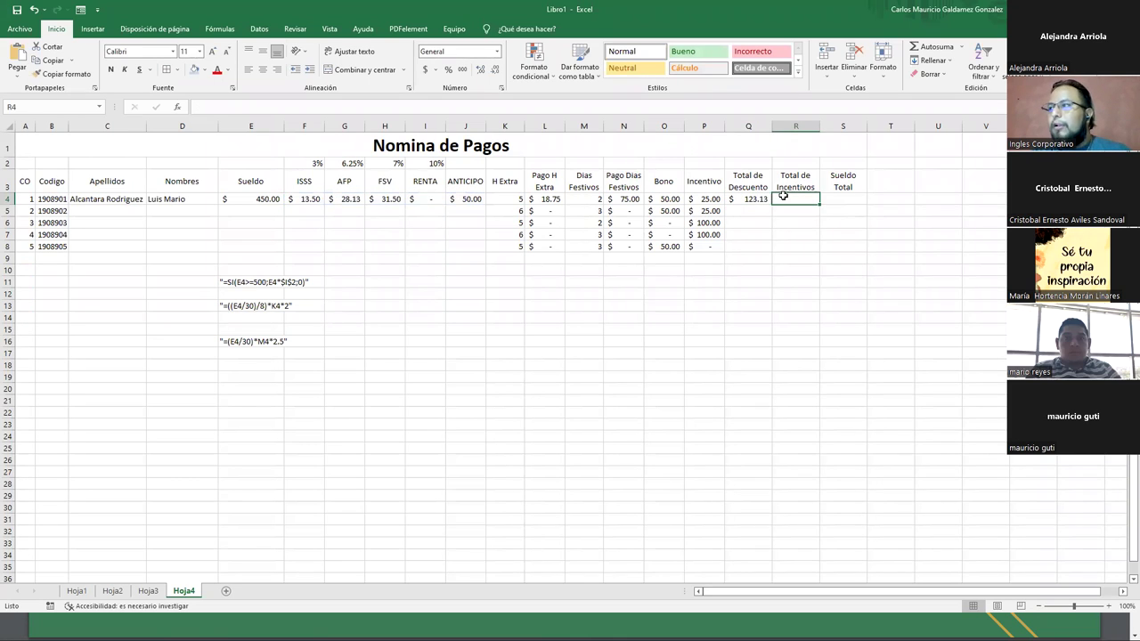
pyautogui.write('=')
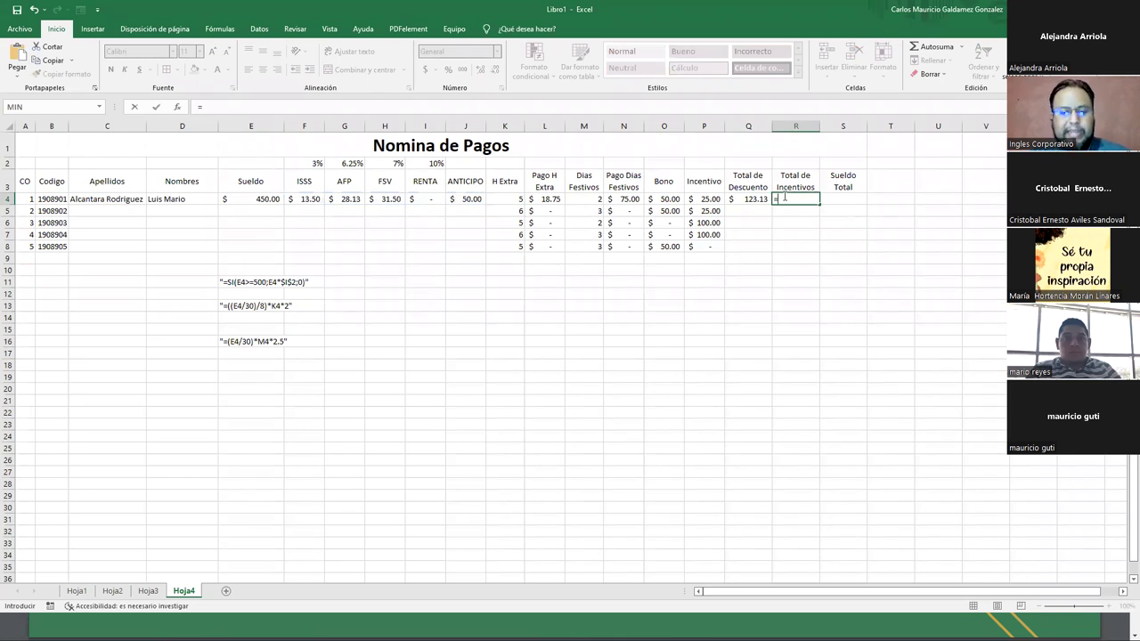
pyautogui.write('suma(')
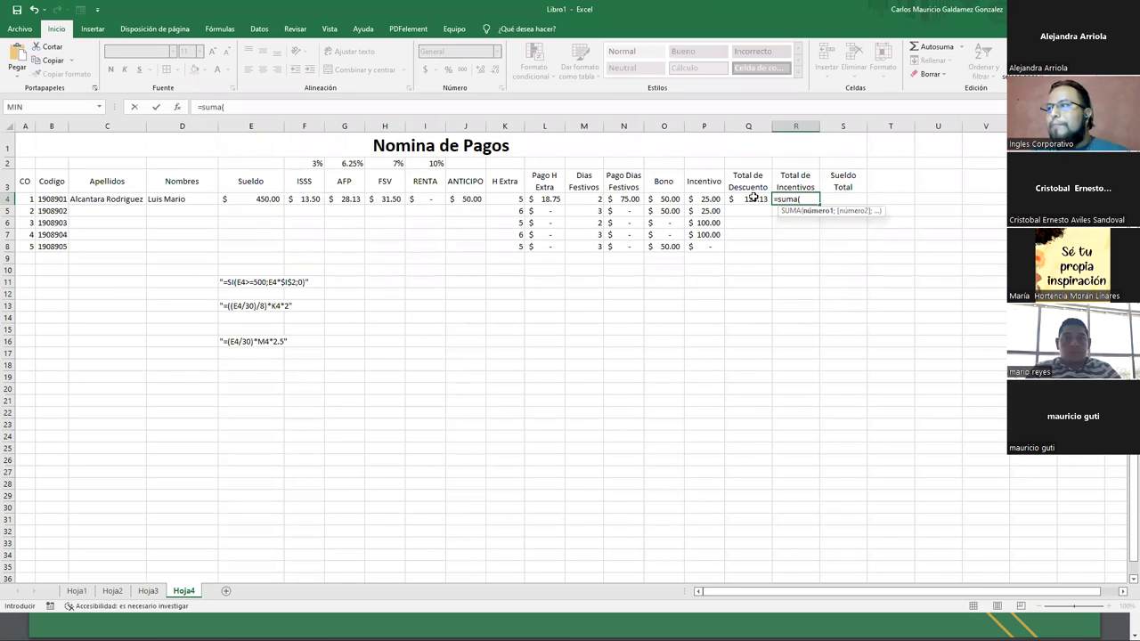
pyautogui.click(539, 200)
pyautogui.write(';')
pyautogui.moveTo(629, 200); pyautogui.dragTo(704, 200)
pyautogui.write(')')
pyautogui.press('Return')
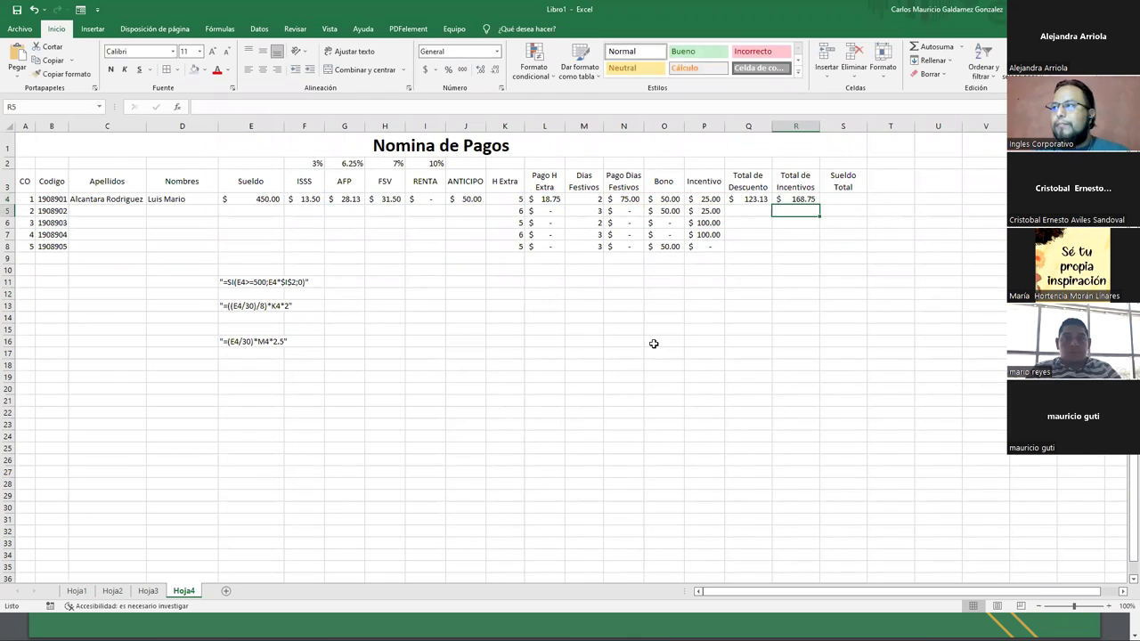
pyautogui.press('Up')
pyautogui.press('Right')
pyautogui.write('=')
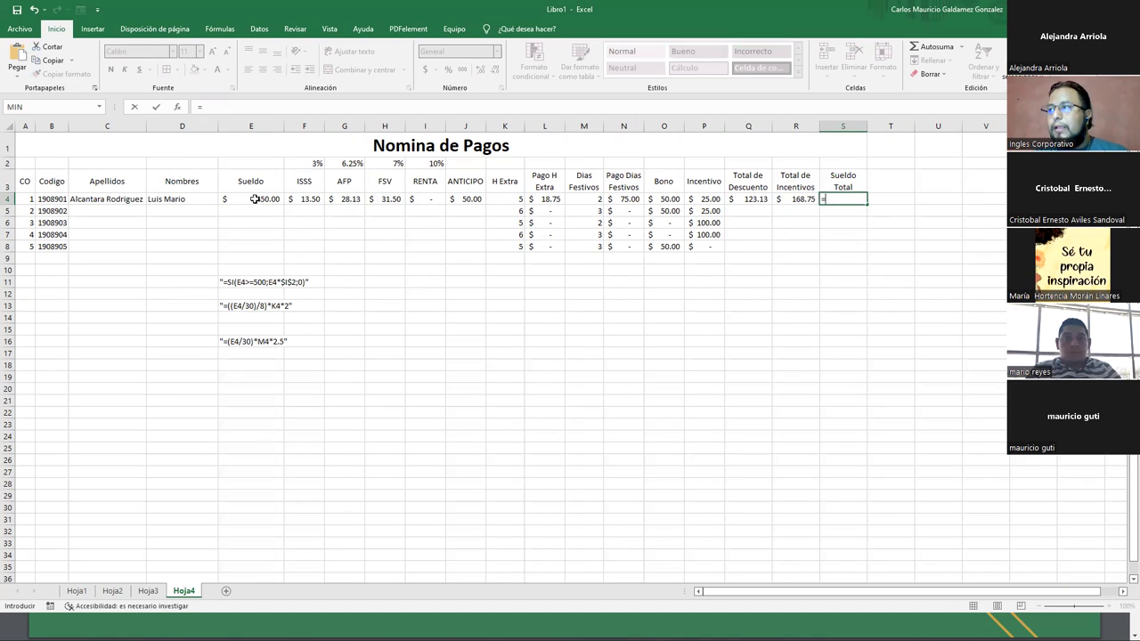
# Enter =E4-Q4+R4 in S4 ($ 495.63) and fill Q4:S4 down through row 8.
pyautogui.click(254, 198)
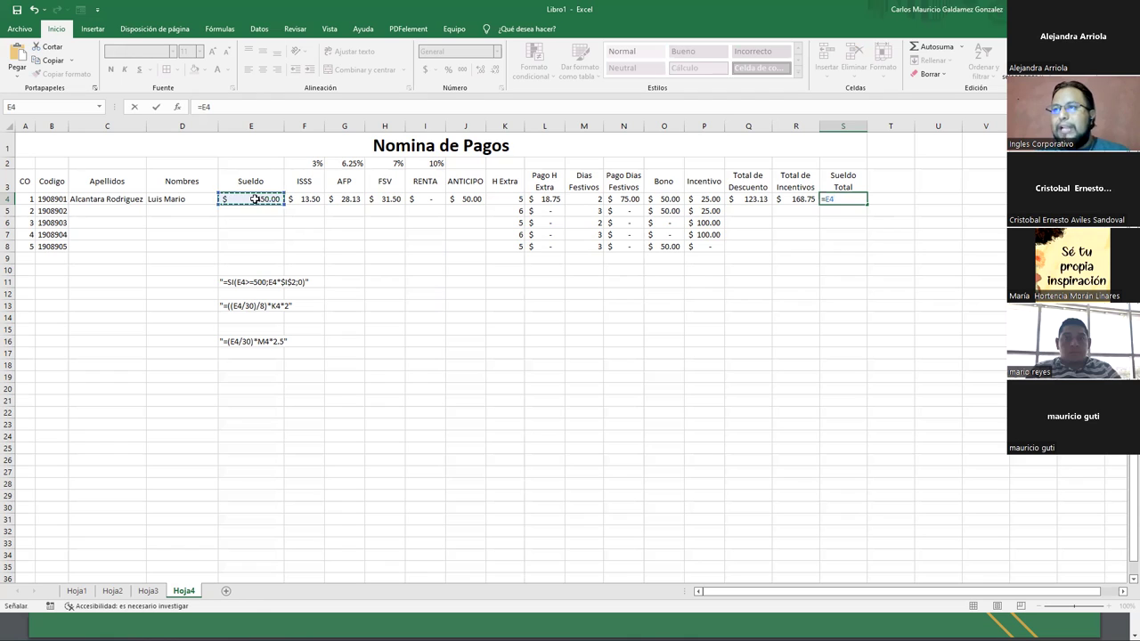
pyautogui.write('-')
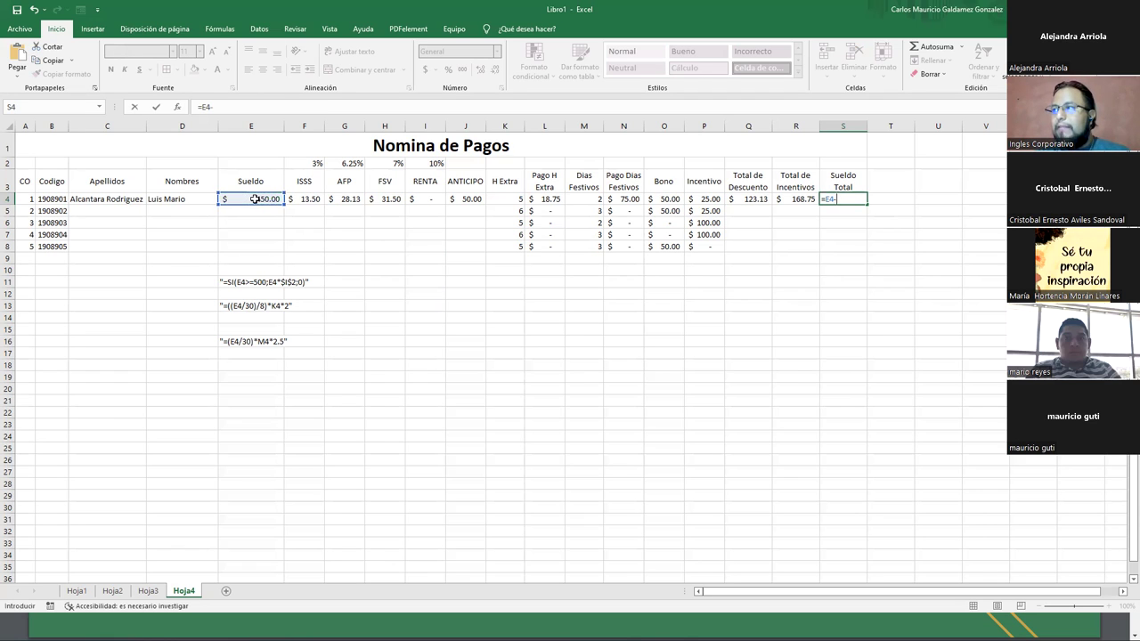
pyautogui.click(745, 200)
pyautogui.write('+')
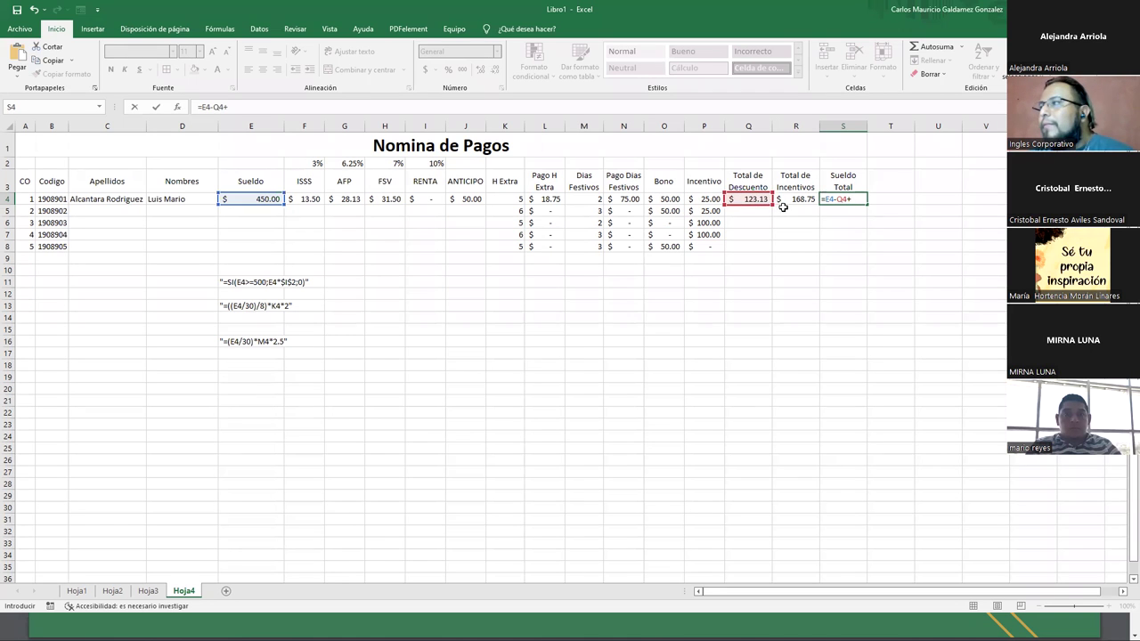
pyautogui.click(783, 203)
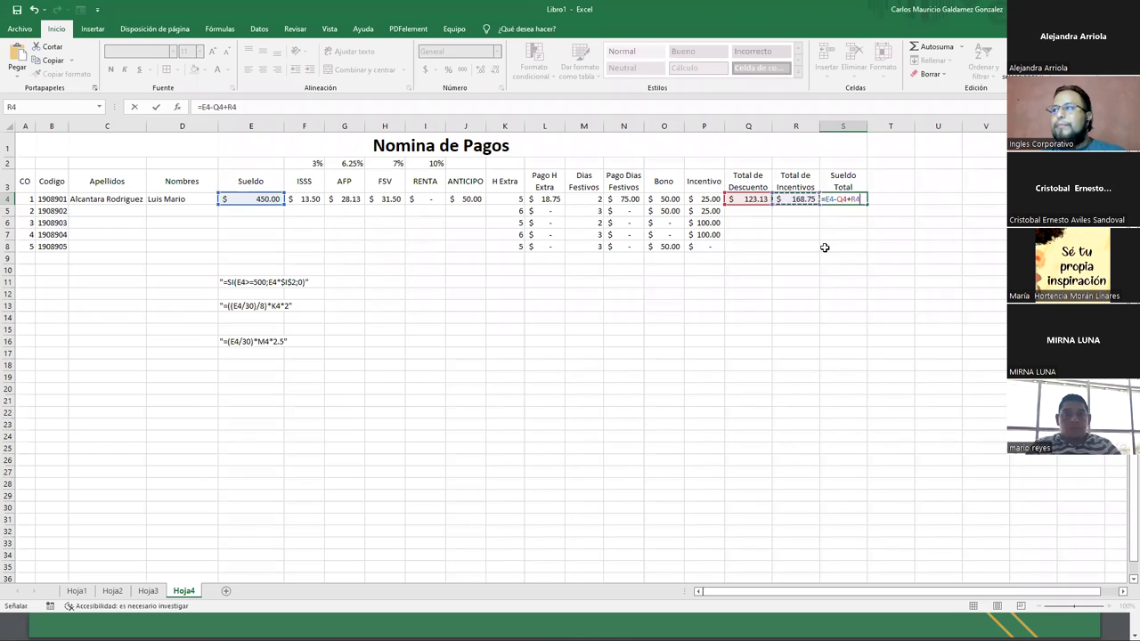
pyautogui.press('Return')
pyautogui.moveTo(760, 200)
pyautogui.mouseDown()
pyautogui.moveTo(865, 205)
pyautogui.moveTo(866, 248)
pyautogui.mouseUp()
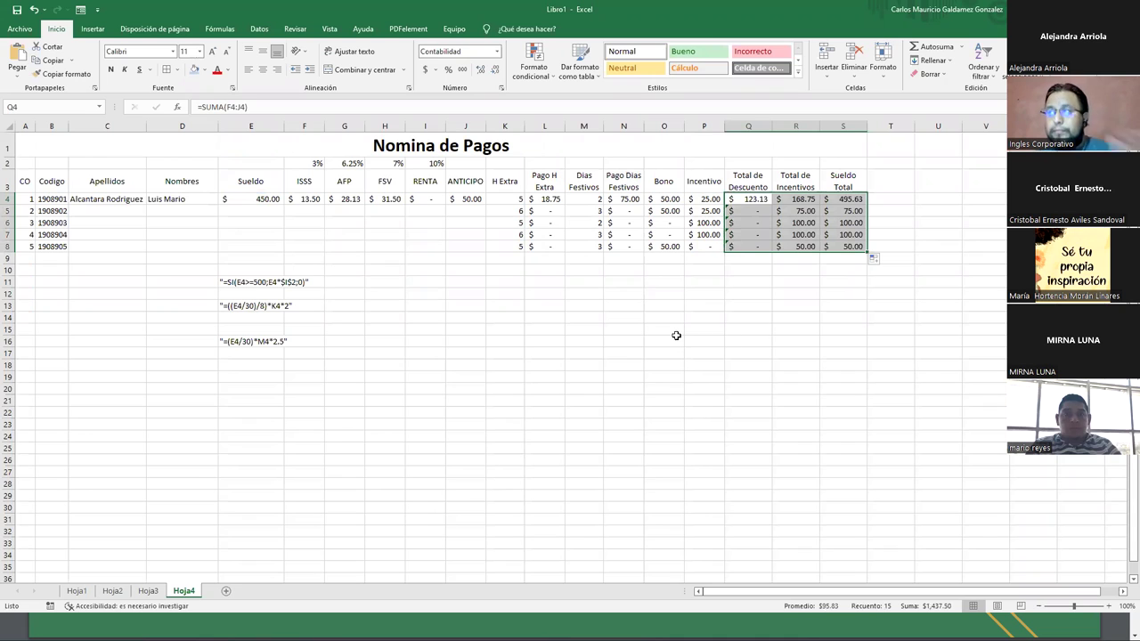
pyautogui.click(267, 210)
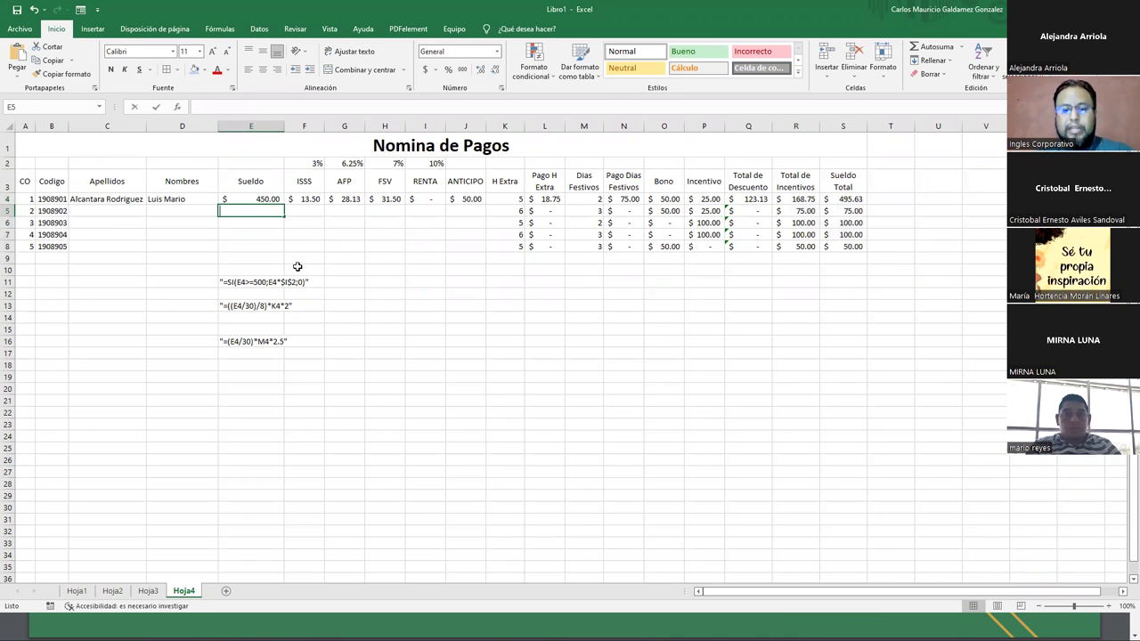
# Enter salaries 500, 450, 670 and 487 into E5:E8.
pyautogui.write('500')
pyautogui.press('Return')
pyautogui.write('450')
pyautogui.press('Return')
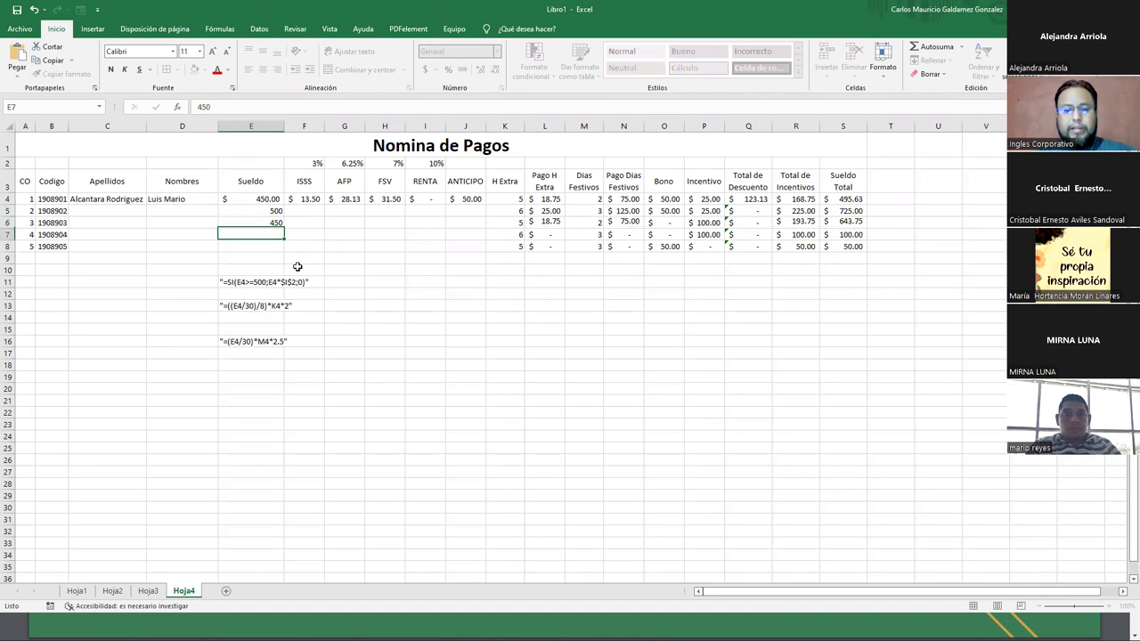
pyautogui.write('670')
pyautogui.press('Return')
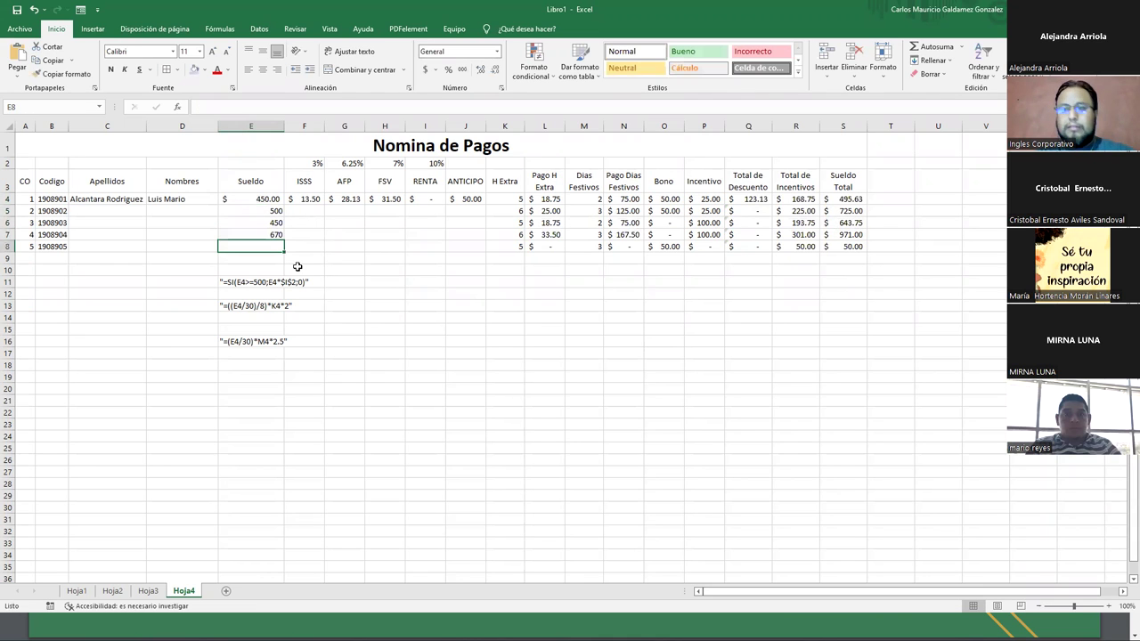
pyautogui.write('487')
pyautogui.press('Return')
# Fill the F4:J4 deduction formulas down to row 8, then select A3:S8.
pyautogui.moveTo(304, 211)
pyautogui.mouseDown()
pyautogui.moveTo(487, 209)
pyautogui.moveTo(486, 250)
pyautogui.mouseUp()
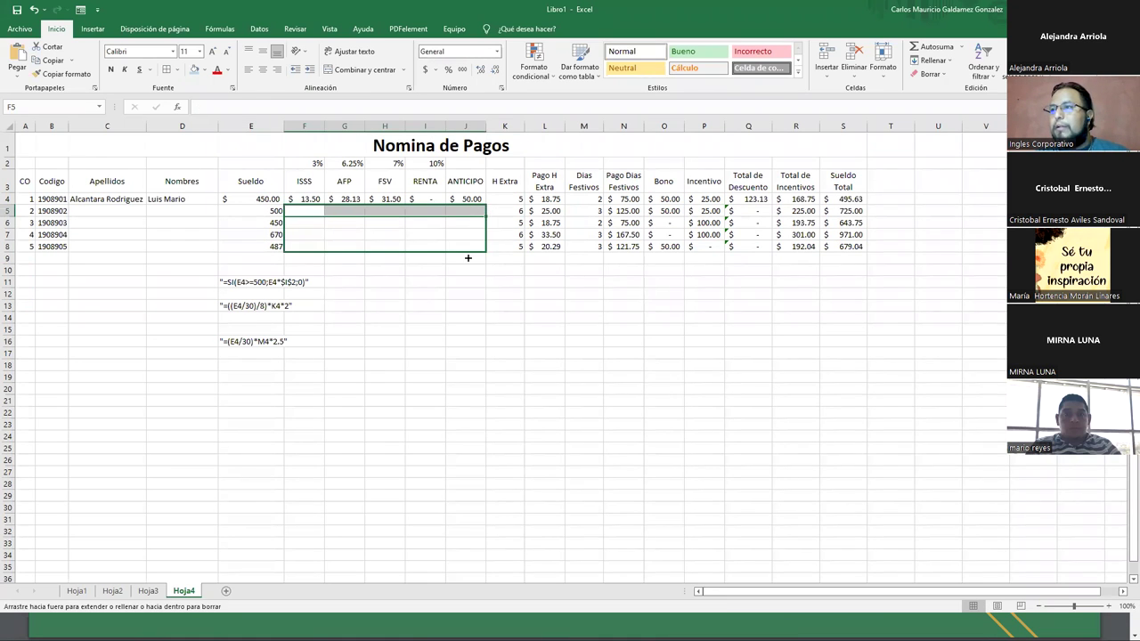
pyautogui.moveTo(302, 198)
pyautogui.mouseDown()
pyautogui.moveTo(485, 201)
pyautogui.moveTo(488, 251)
pyautogui.mouseUp()
pyautogui.click(830, 234)
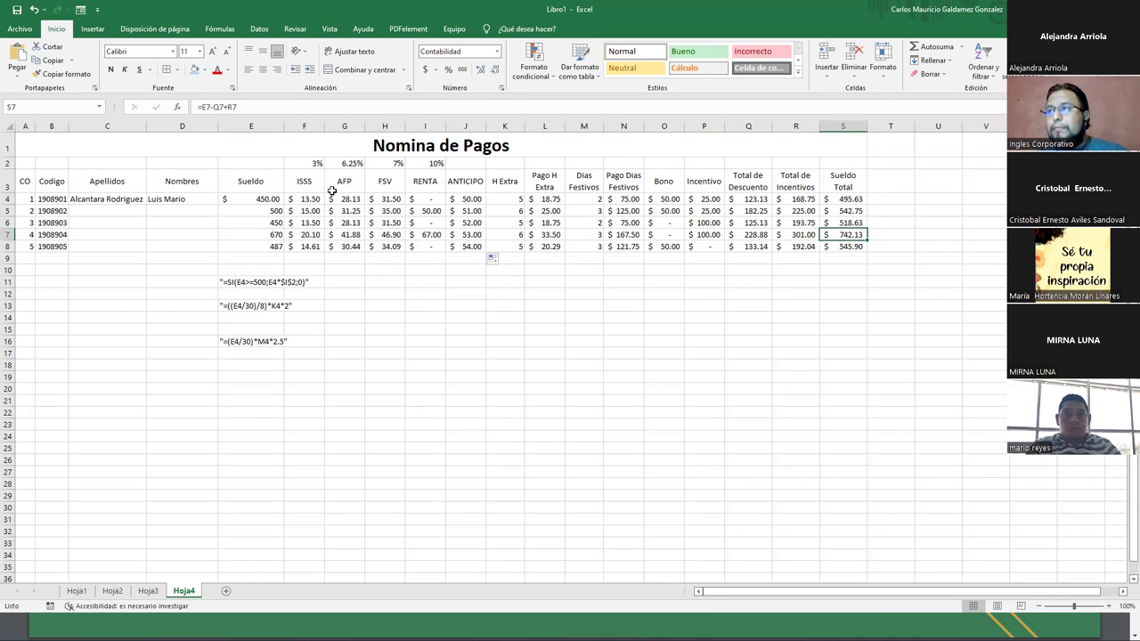
pyautogui.moveTo(23, 179); pyautogui.dragTo(838, 243)
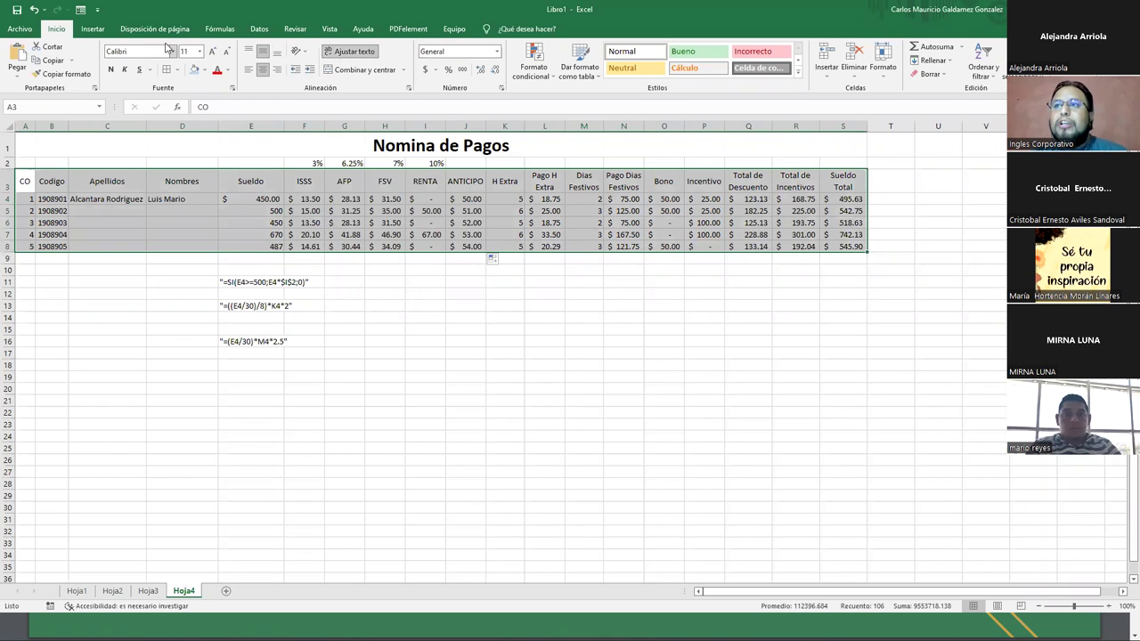
# Convert A3:S8 into a table with headers via Insertar > Tabla.
pyautogui.click(89, 29)
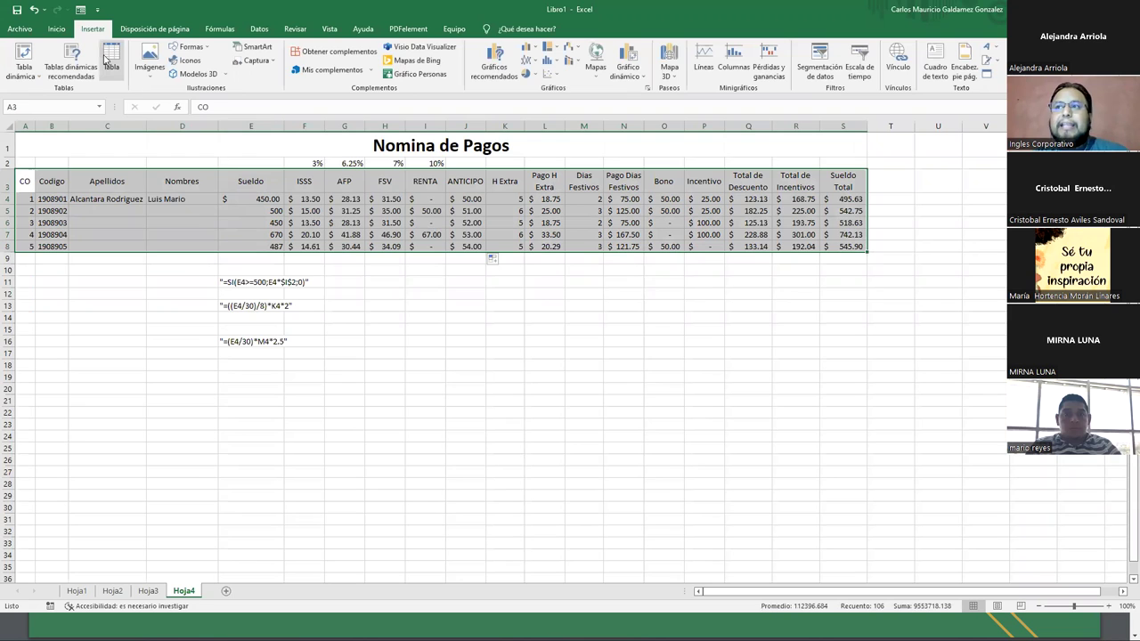
pyautogui.click(107, 59)
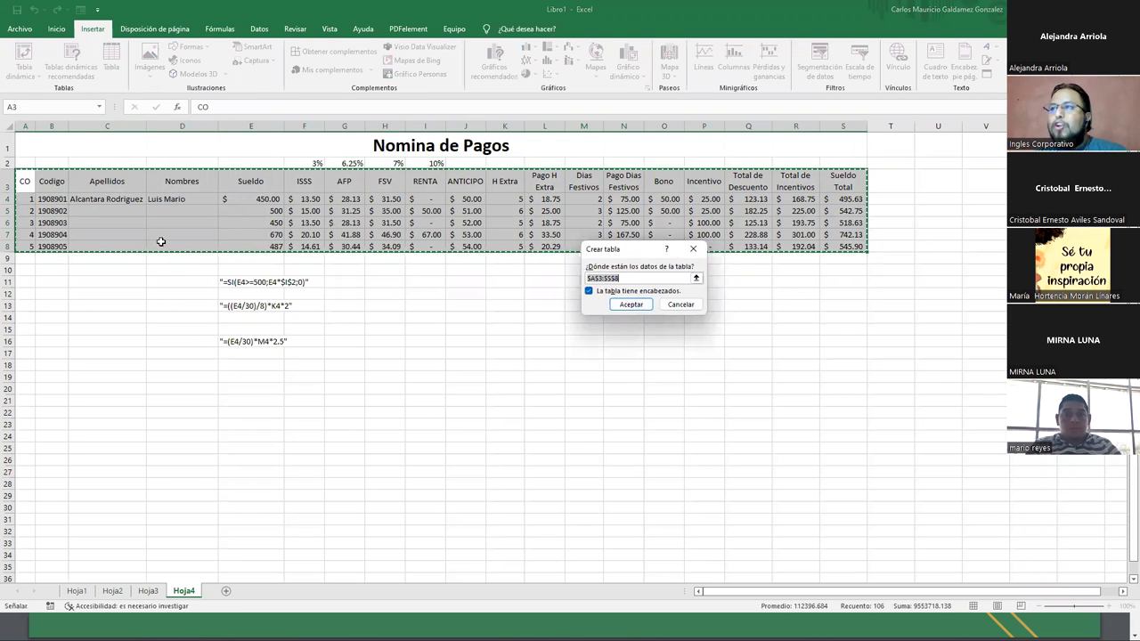
pyautogui.click(630, 304)
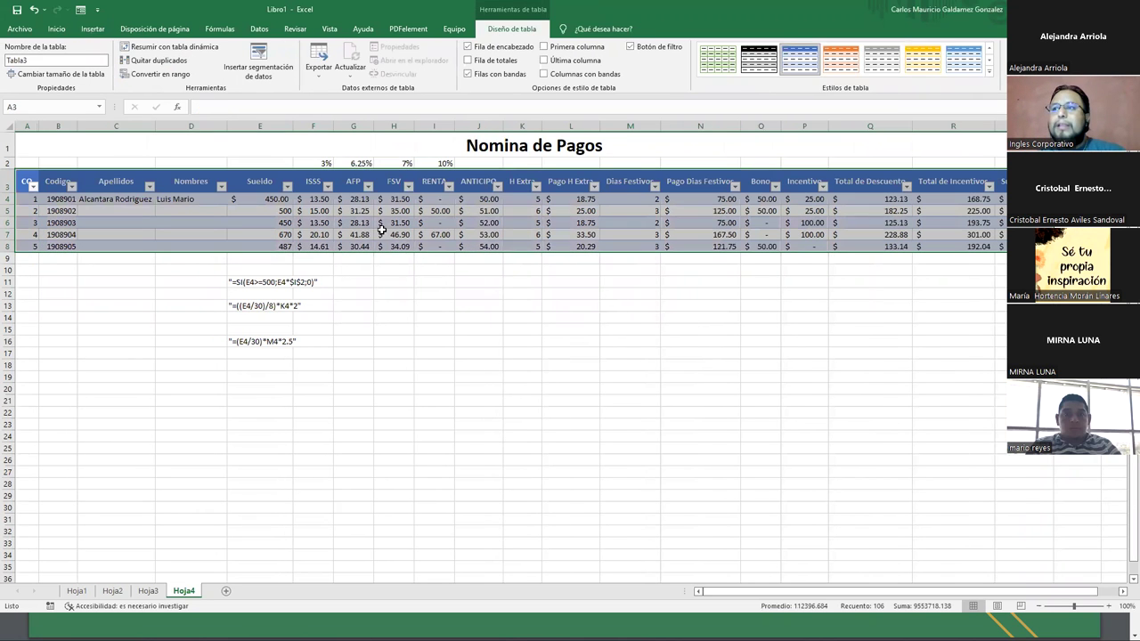
pyautogui.click(382, 233)
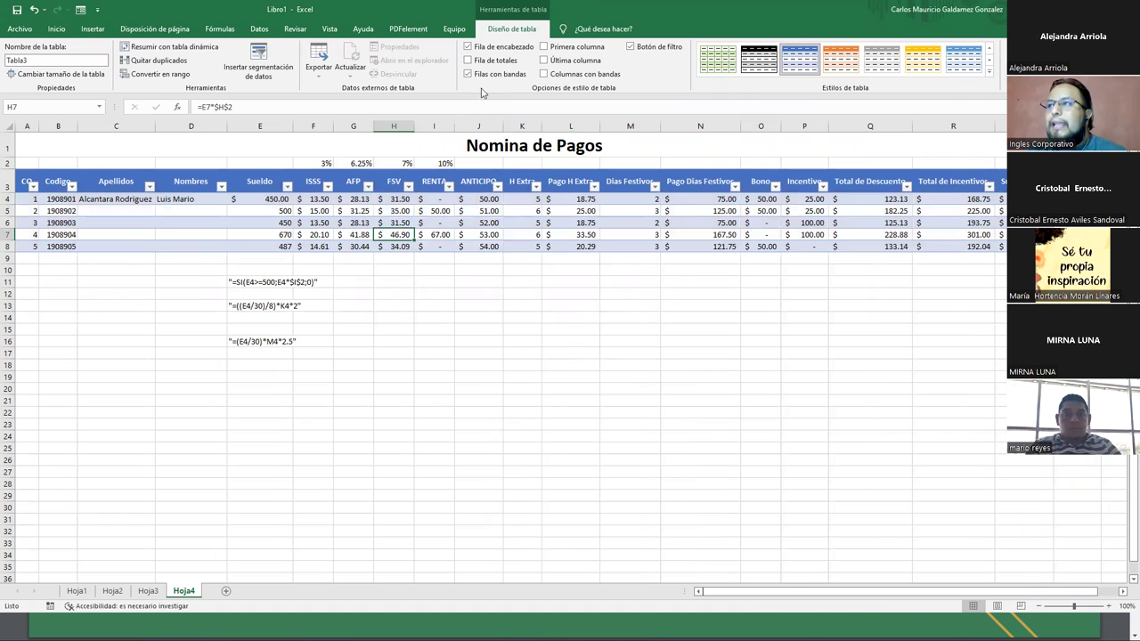
pyautogui.click(476, 61)
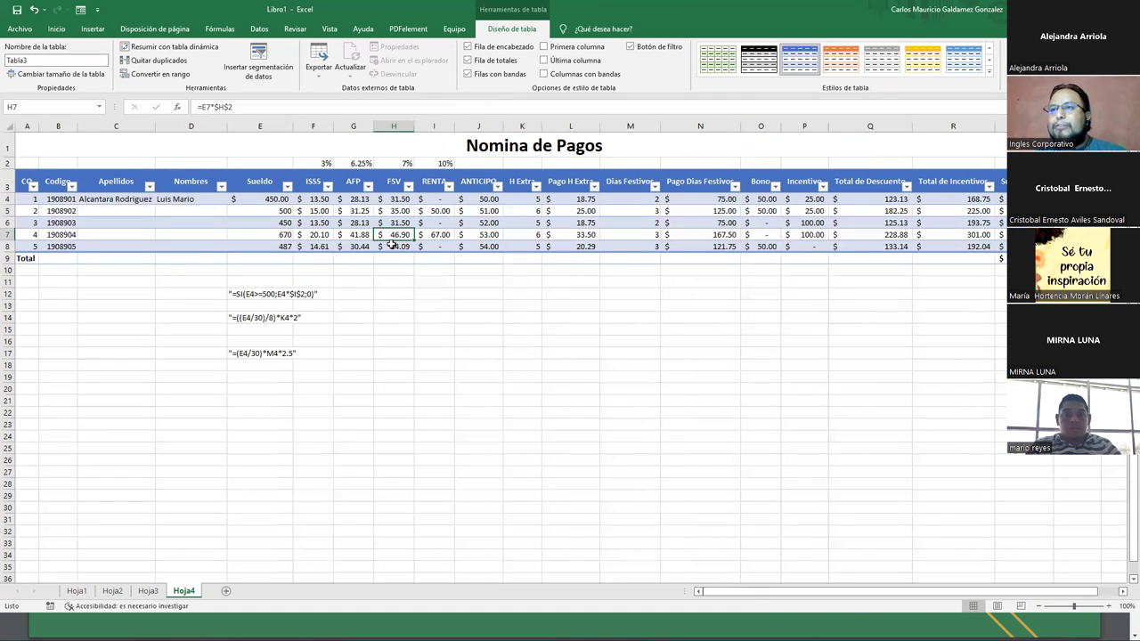
pyautogui.click(281, 260)
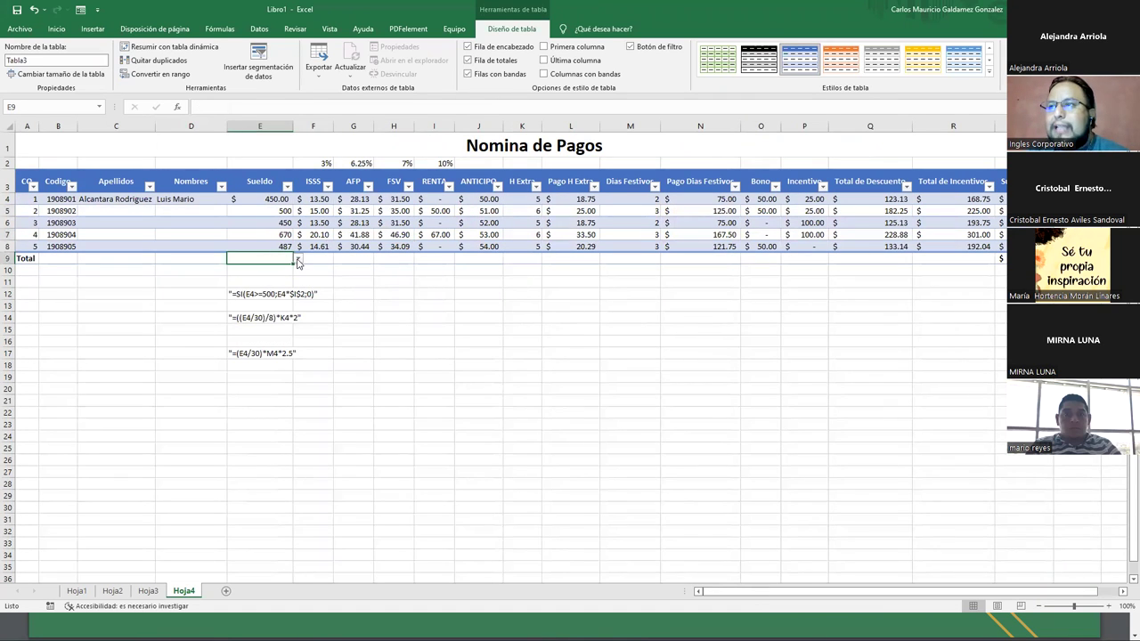
pyautogui.click(298, 258)
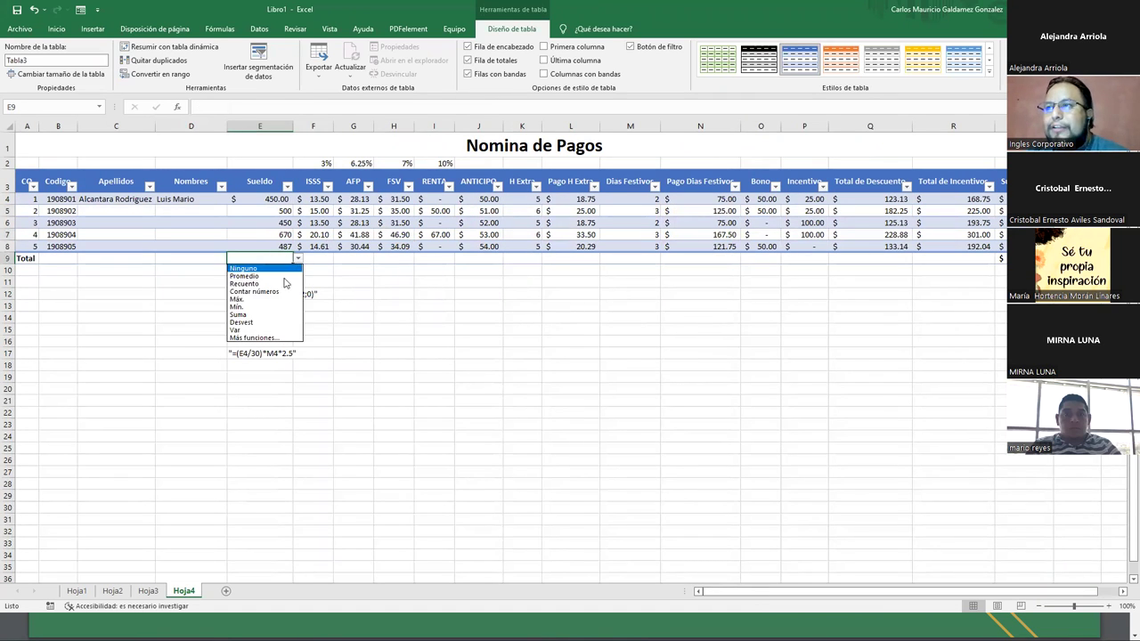
pyautogui.click(263, 314)
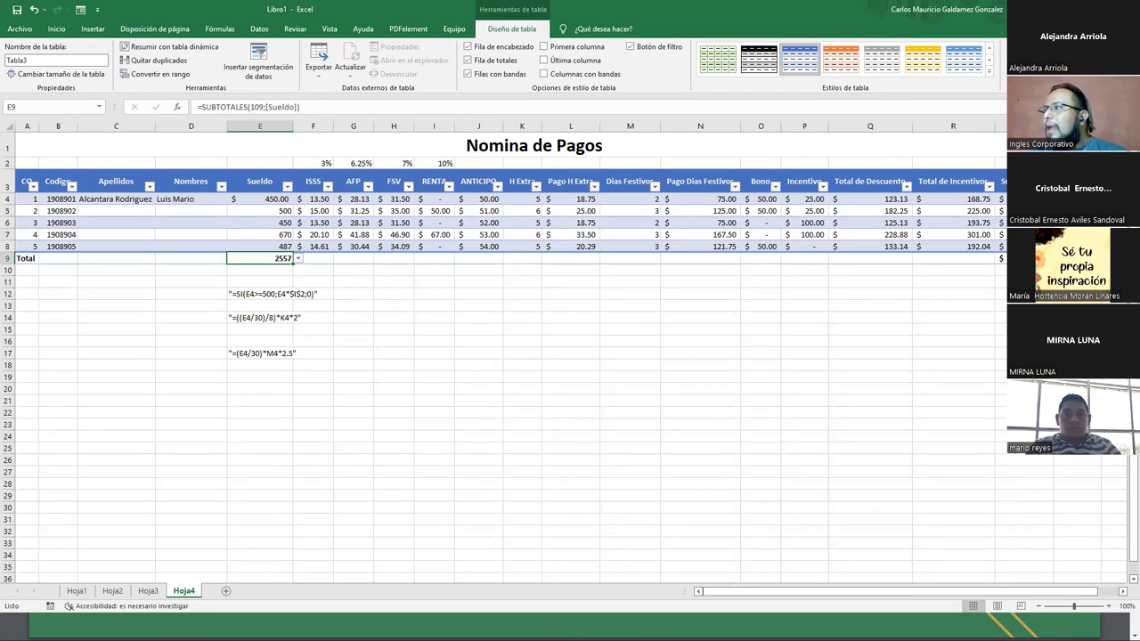
pyautogui.click(1001, 259)
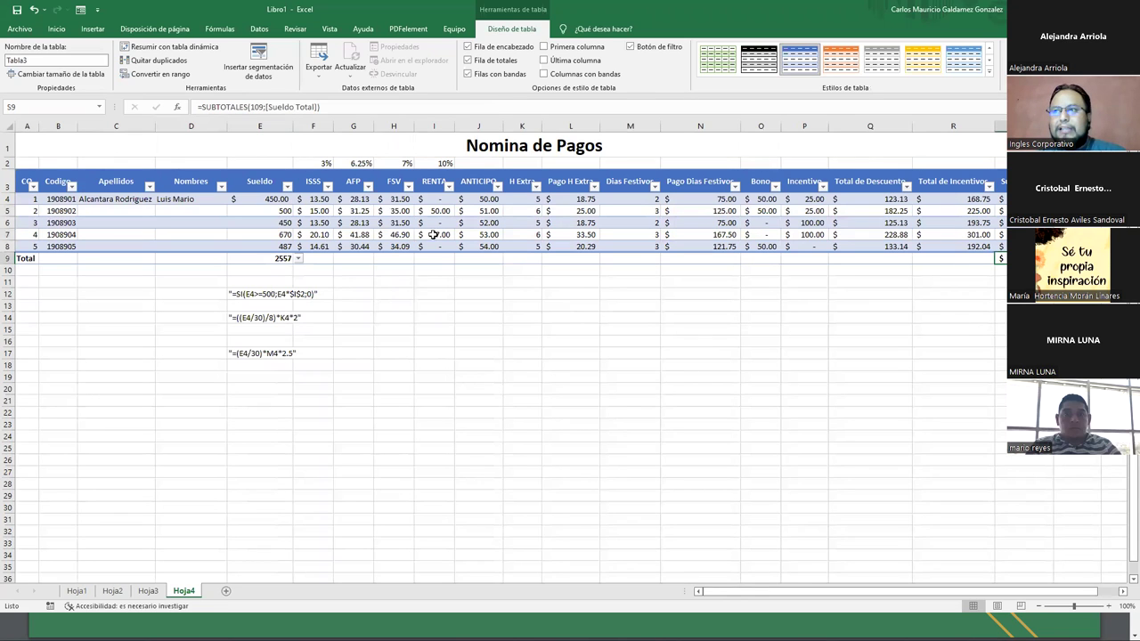
pyautogui.moveTo(271, 210); pyautogui.dragTo(271, 246)
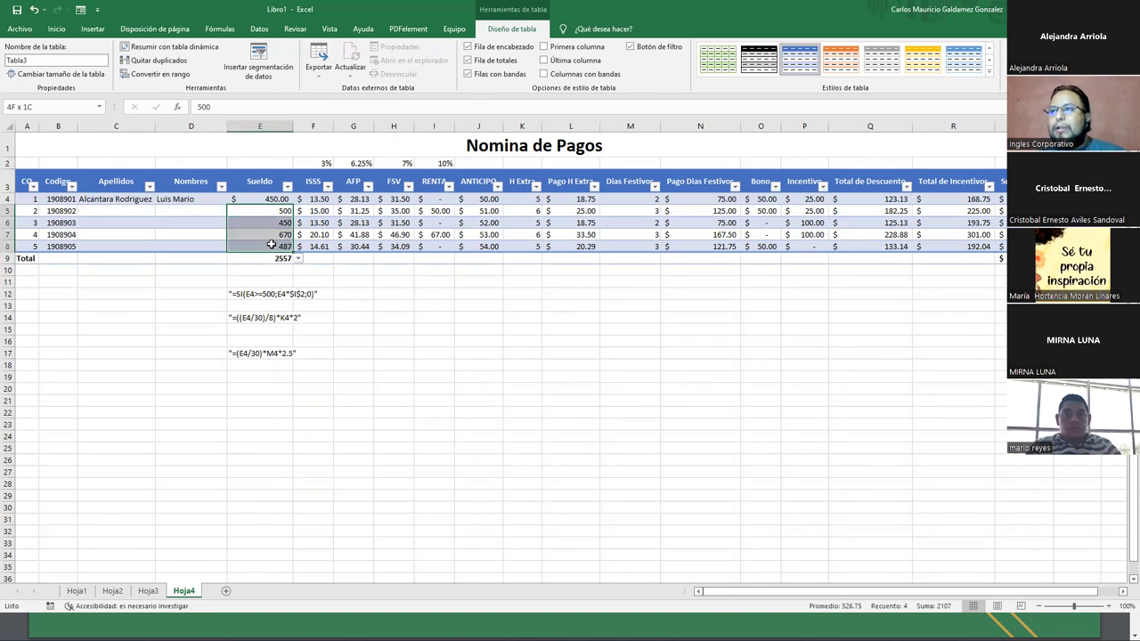
pyautogui.click(51, 29)
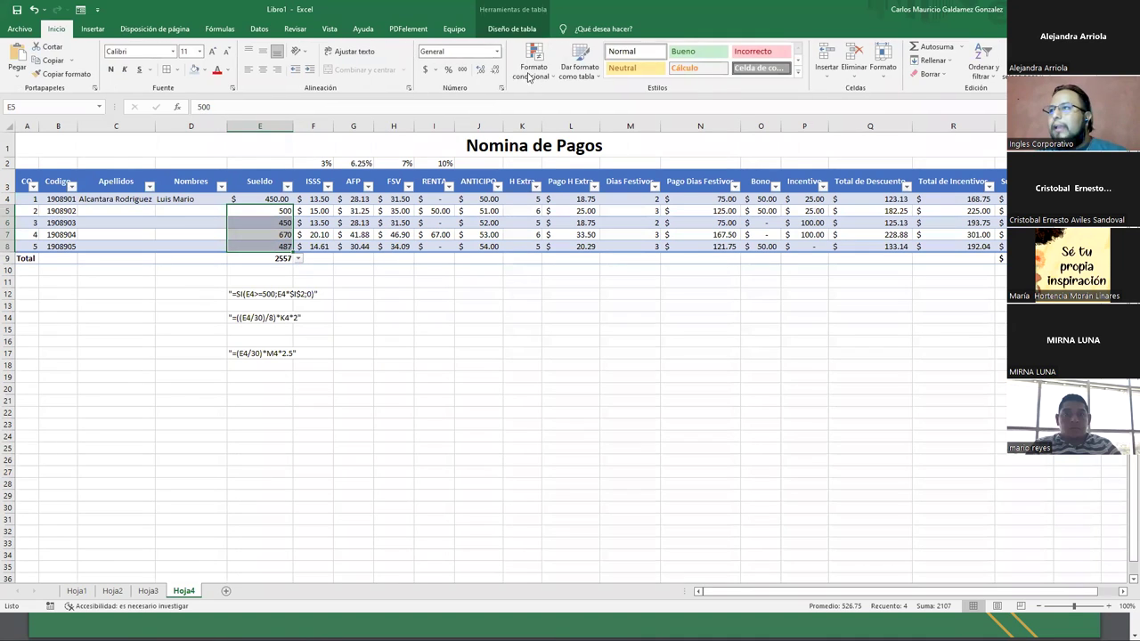
pyautogui.click(424, 68)
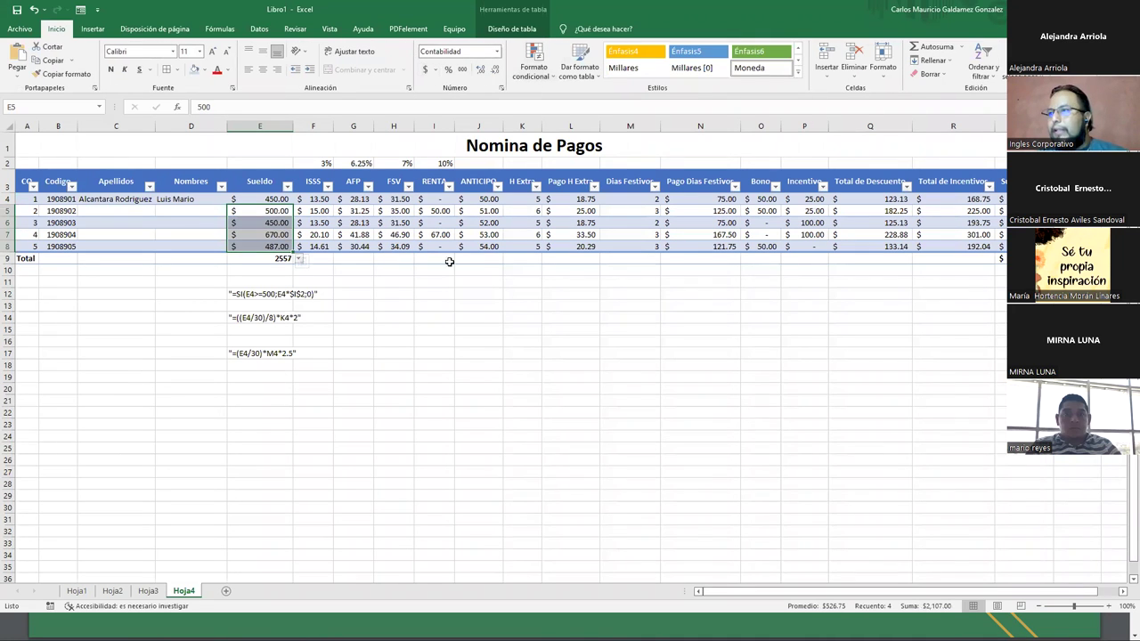
pyautogui.click(269, 258)
pyautogui.click(423, 68)
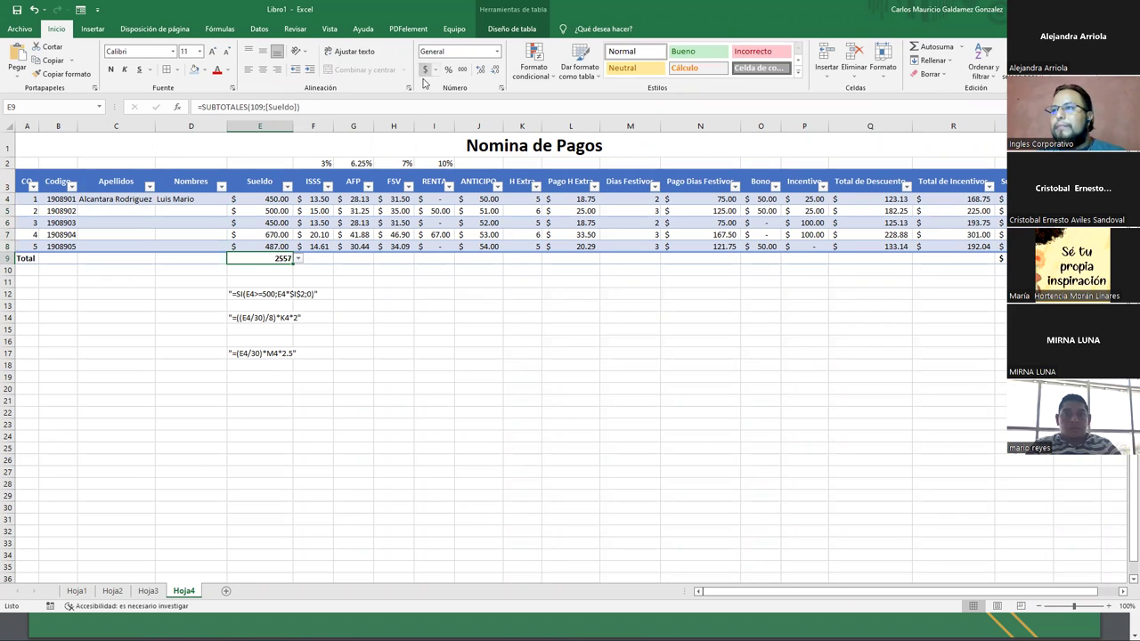
pyautogui.click(1001, 258)
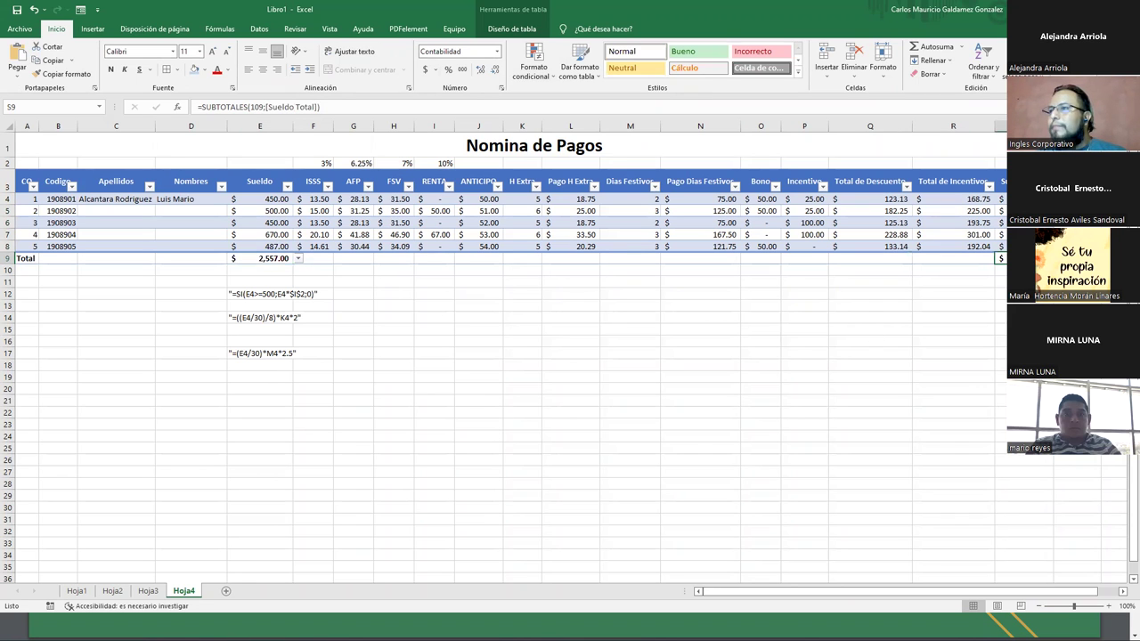
pyautogui.moveTo(267, 198); pyautogui.dragTo(269, 248)
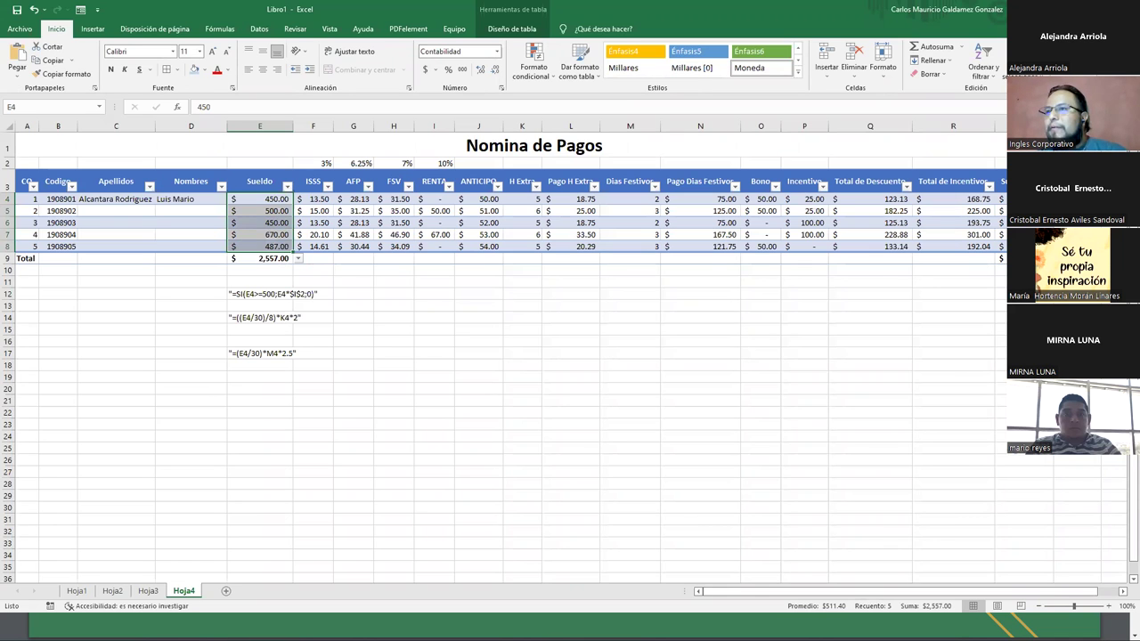
pyautogui.click(18, 178)
pyautogui.click(1000, 259)
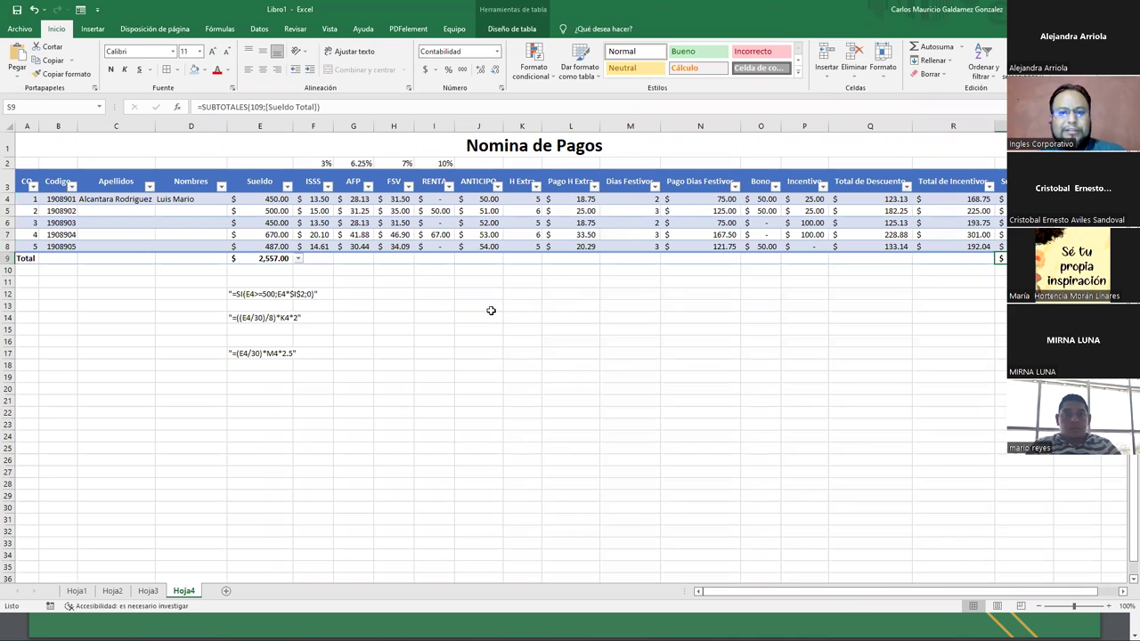
# Draw red arrows from each formula note to RENTA, Pago H Extra and Pago Dias Festivos.
pyautogui.click(440, 320)
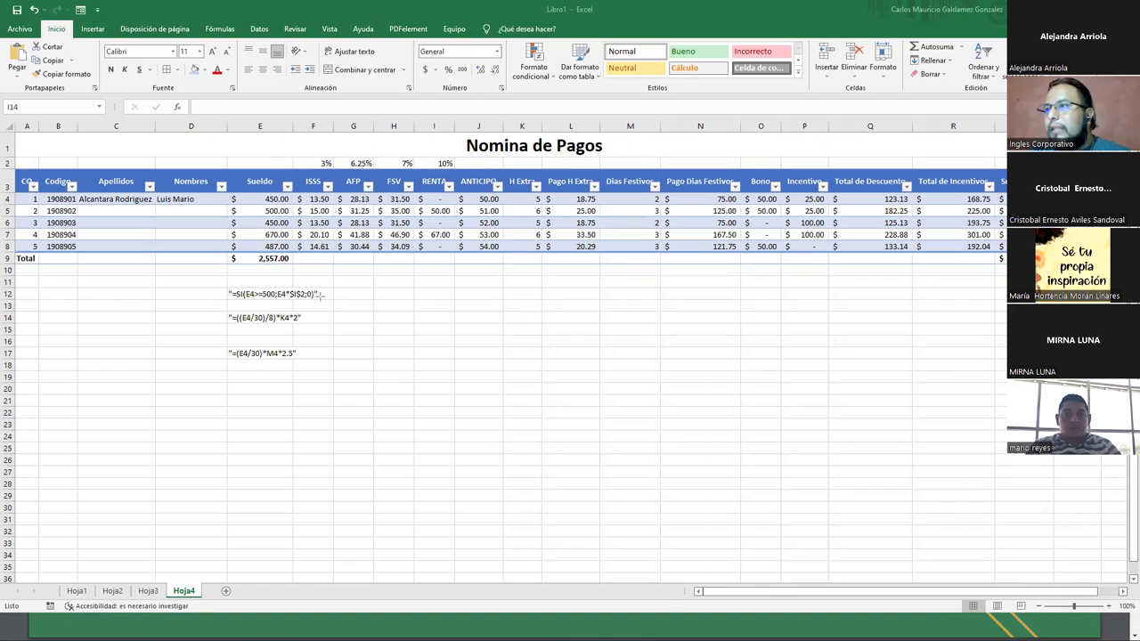
pyautogui.moveTo(320, 297); pyautogui.dragTo(418, 199)
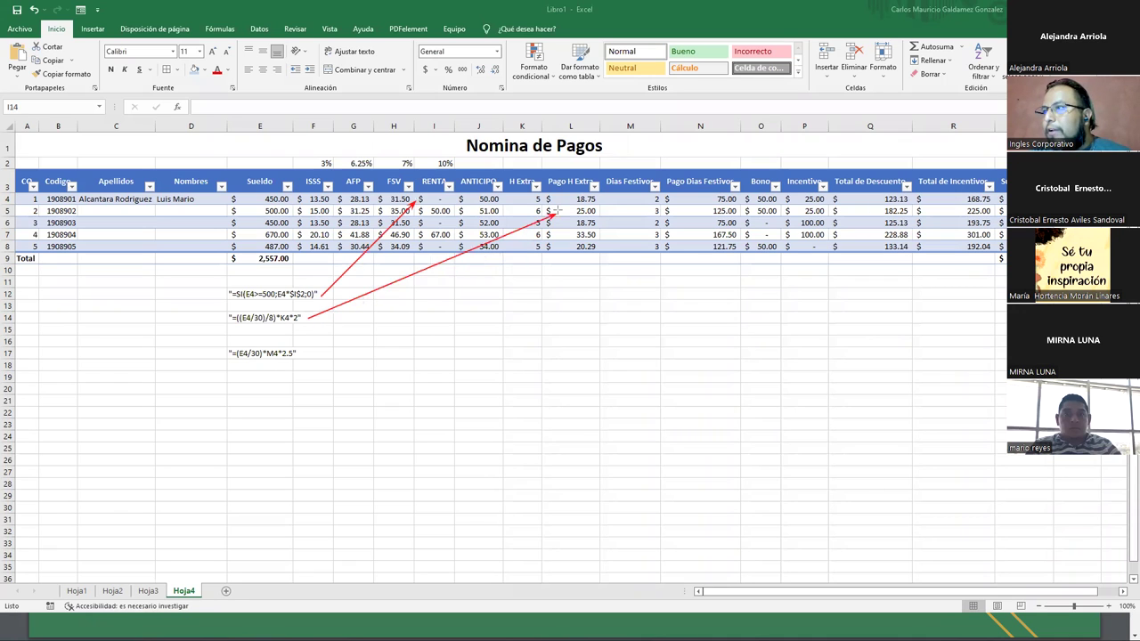
pyautogui.moveTo(332, 310)
pyautogui.mouseDown()
pyautogui.moveTo(610, 203)
pyautogui.moveTo(559, 205)
pyautogui.mouseUp()
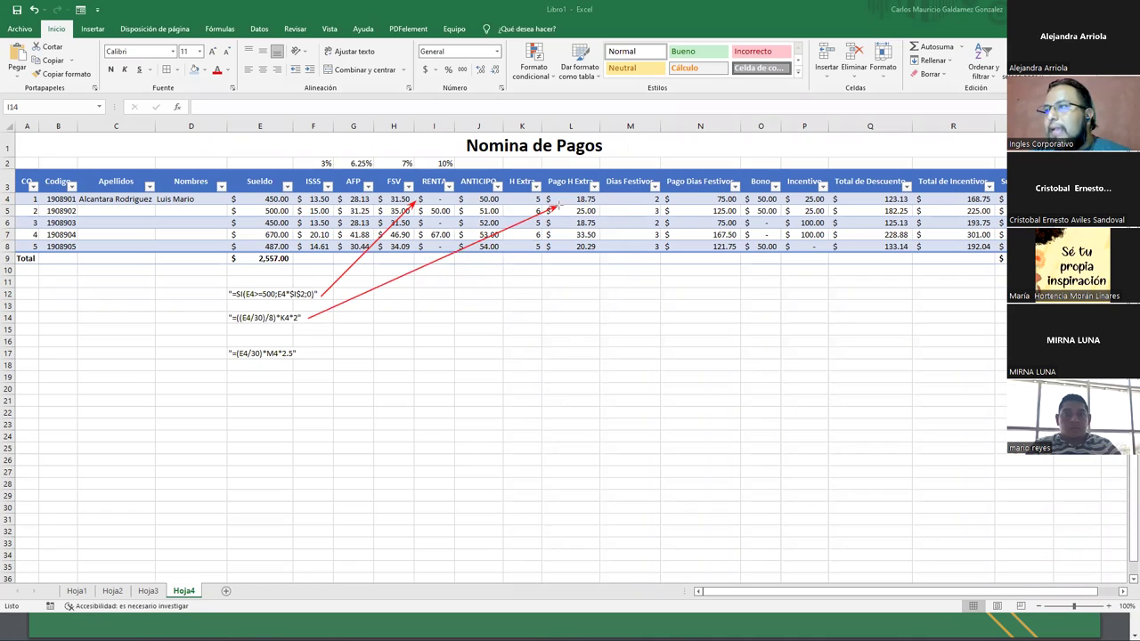
pyautogui.moveTo(314, 353); pyautogui.dragTo(693, 204)
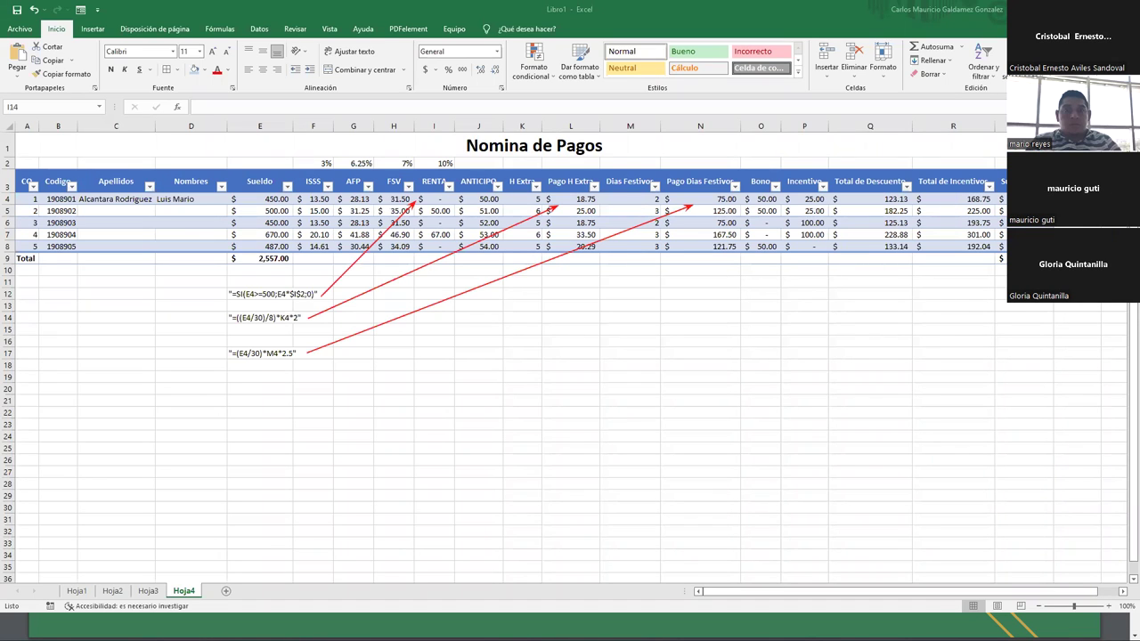
# Remove the red annotation arrows from Nomina de Pagos and go to the Hoja3 sheet.
pyautogui.click(76, 593)
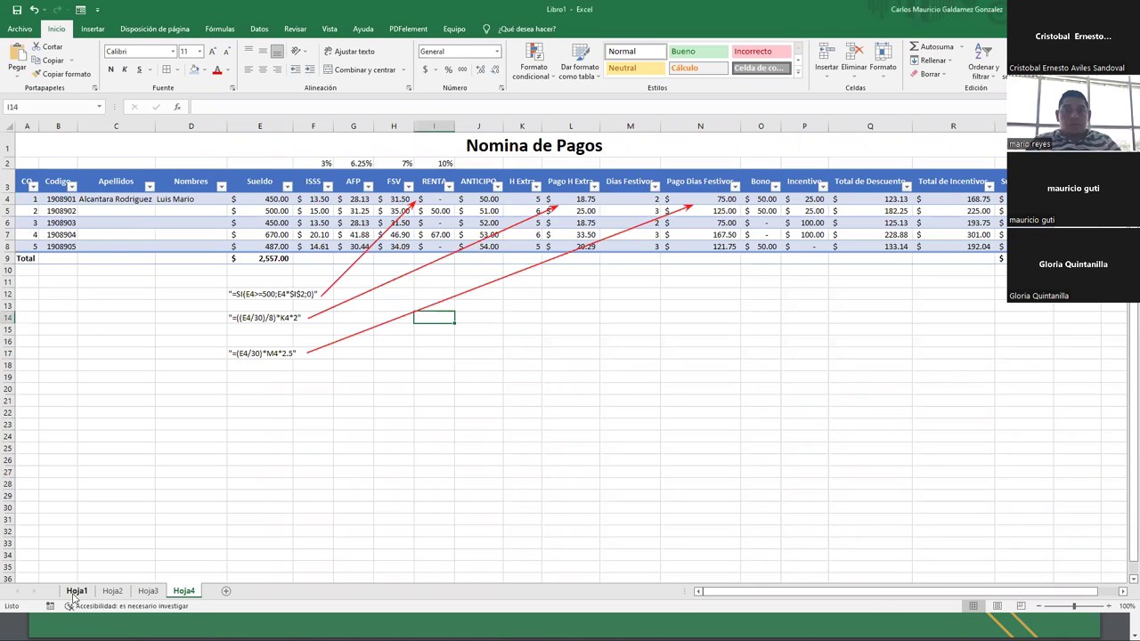
pyautogui.click(76, 591)
pyautogui.click(338, 476)
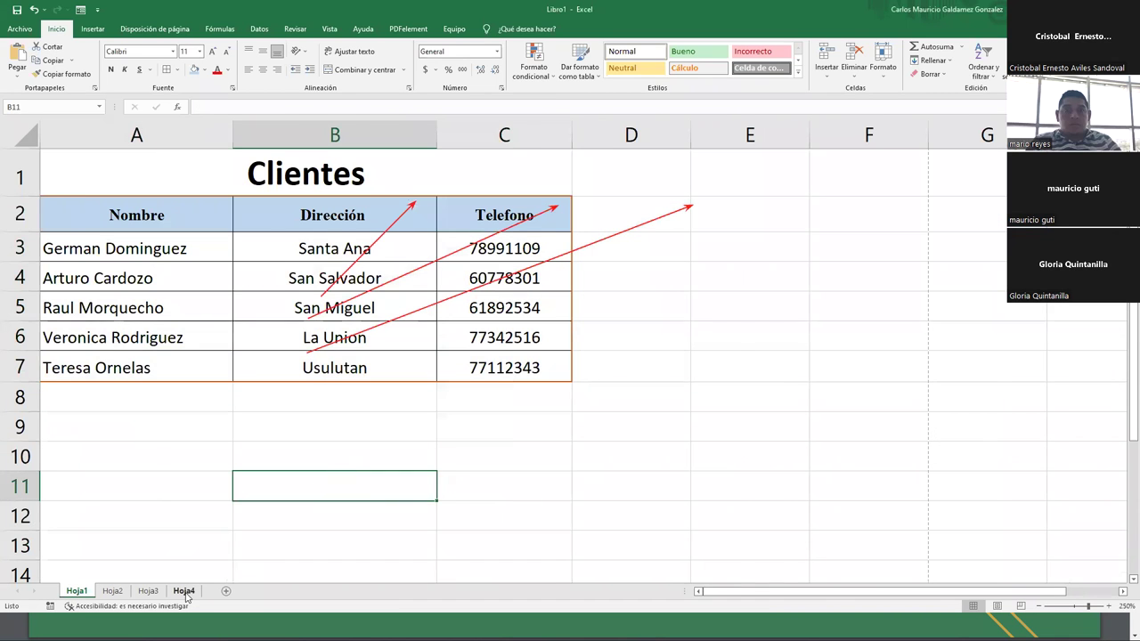
pyautogui.click(185, 591)
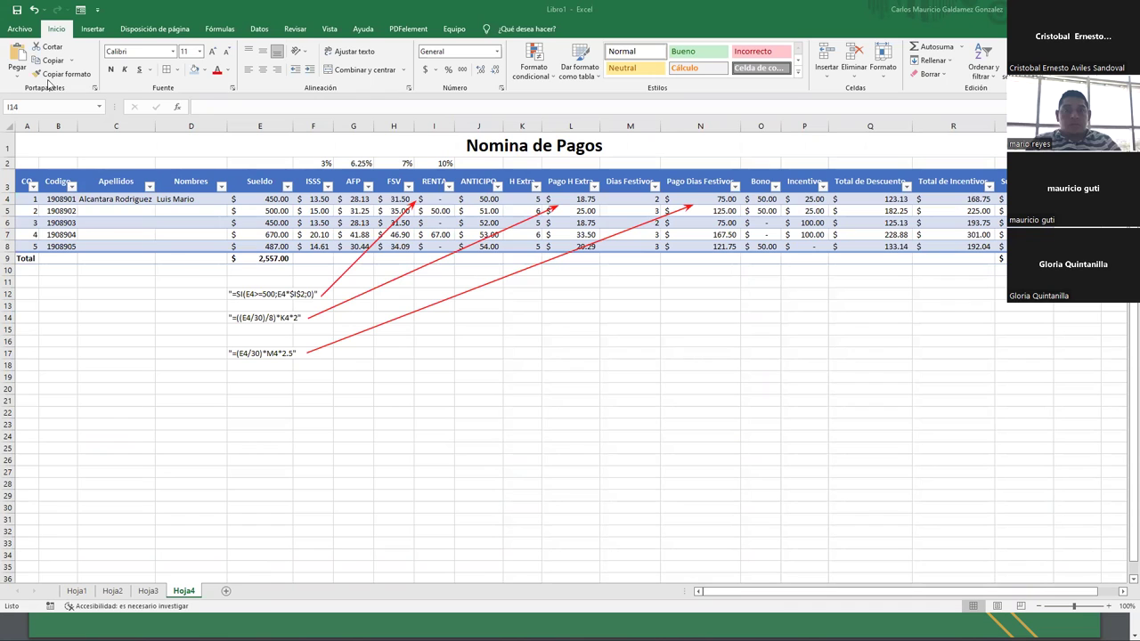
pyautogui.press('Escape')
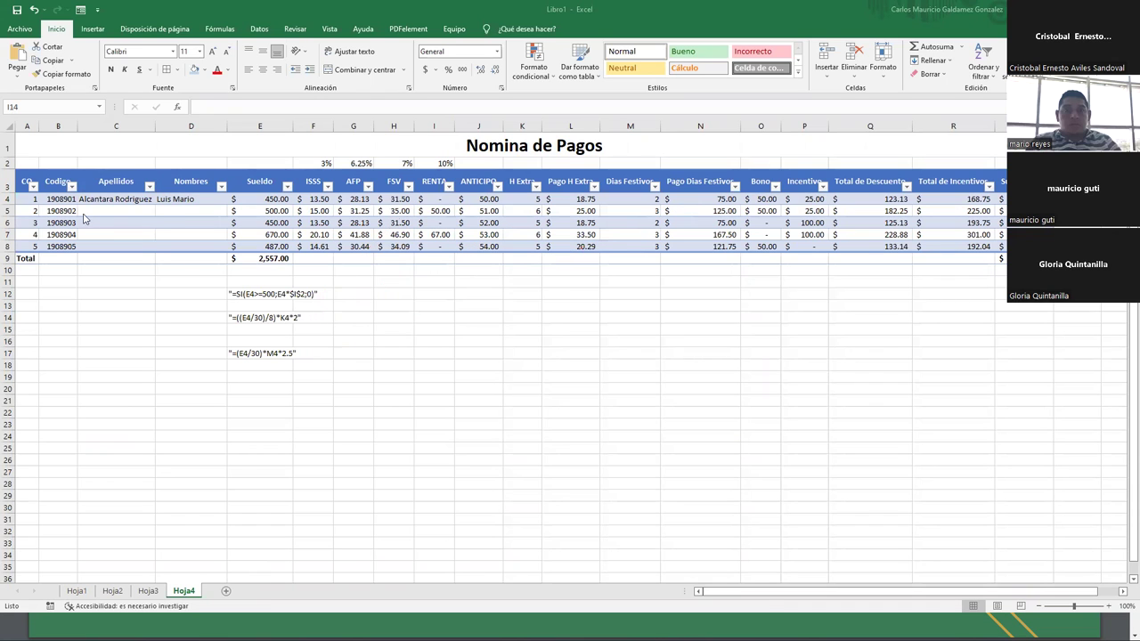
pyautogui.click(147, 591)
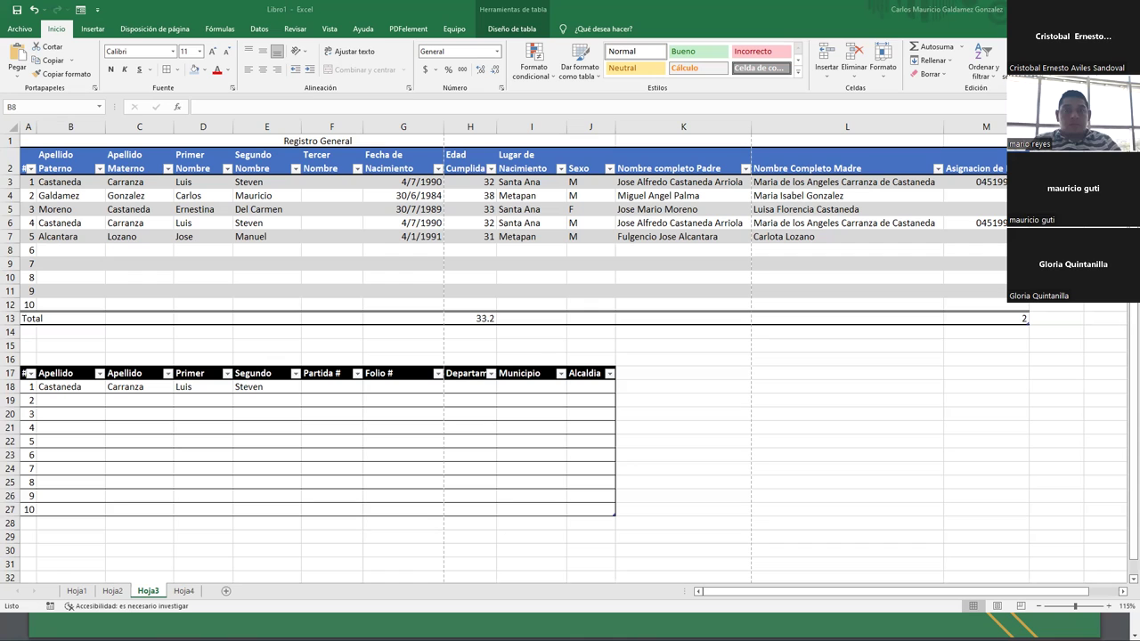
# On Hoja2, apply All Borders to the client list A2:D7.
pyautogui.click(112, 594)
pyautogui.click(111, 594)
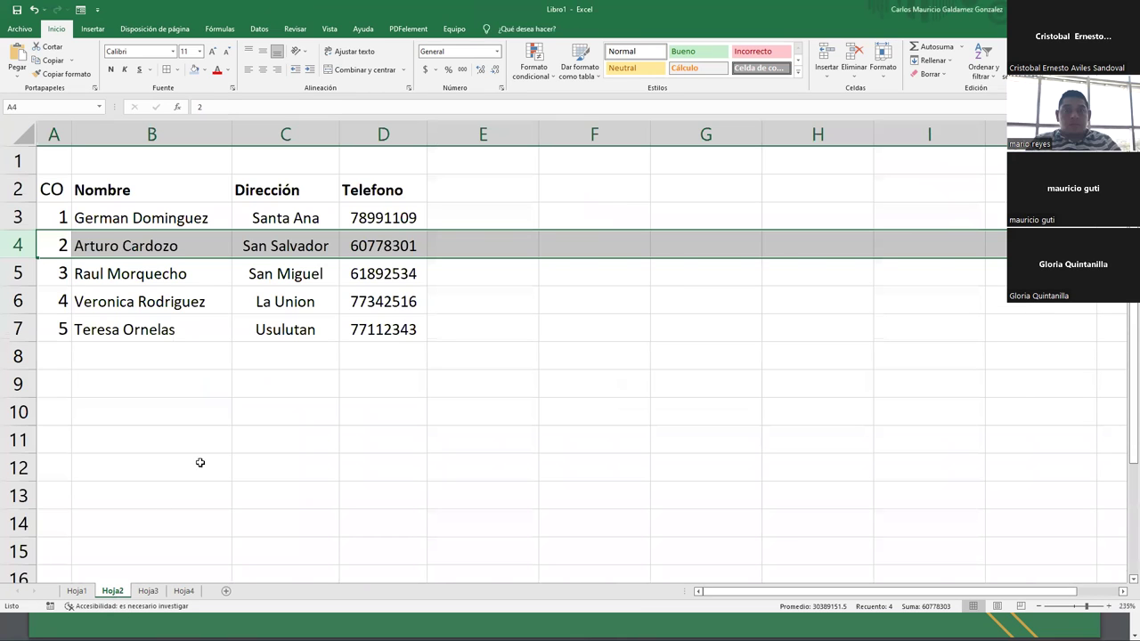
pyautogui.click(171, 333)
pyautogui.moveTo(56, 187); pyautogui.dragTo(369, 326)
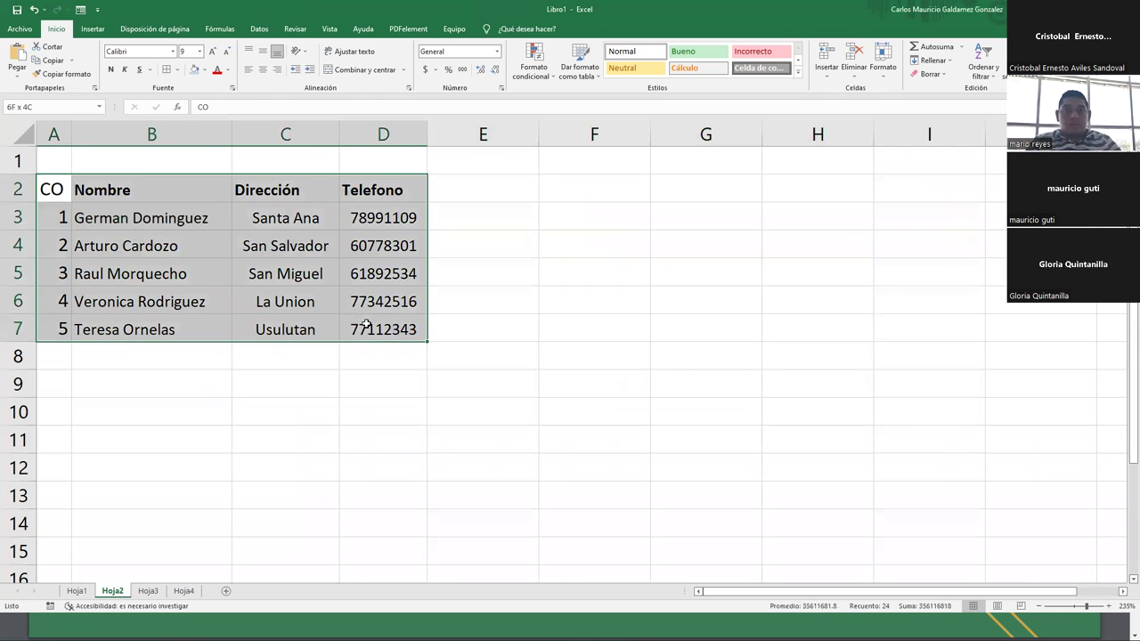
pyautogui.click(166, 69)
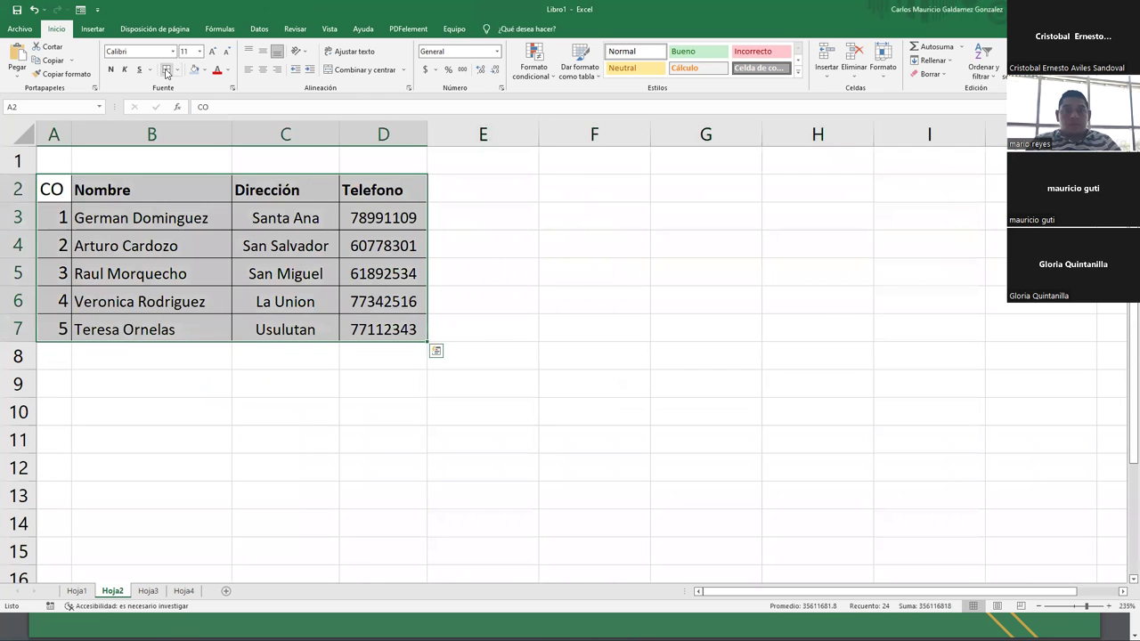
# Convert A2:D7 into a table with headers, then go to cell A8 on Hoja1.
pyautogui.click(93, 28)
pyautogui.click(109, 59)
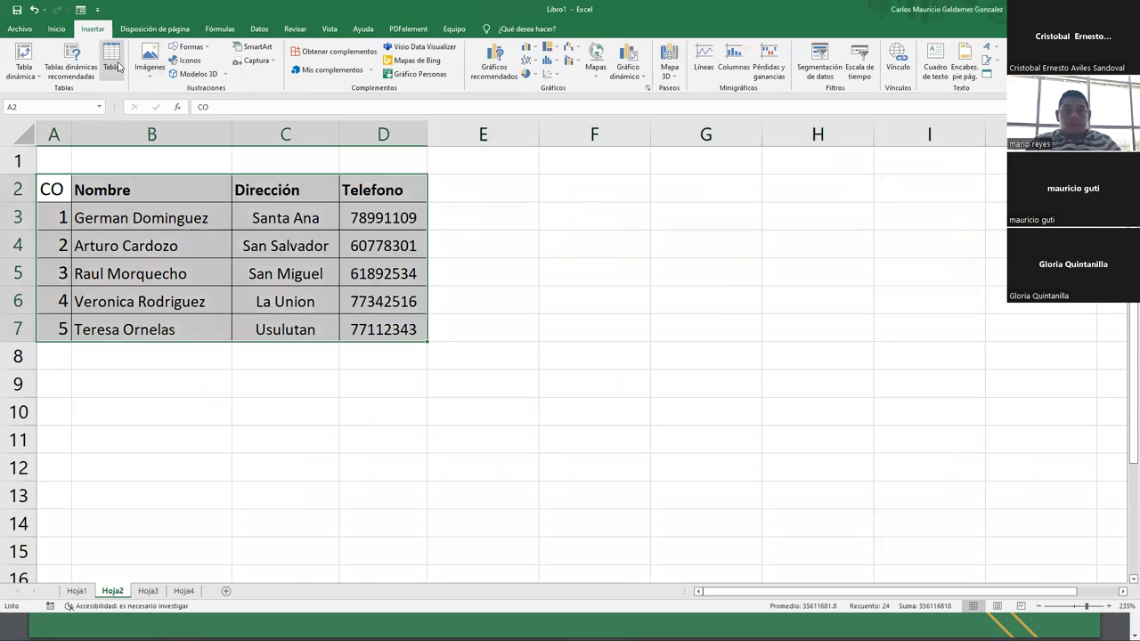
pyautogui.click(628, 305)
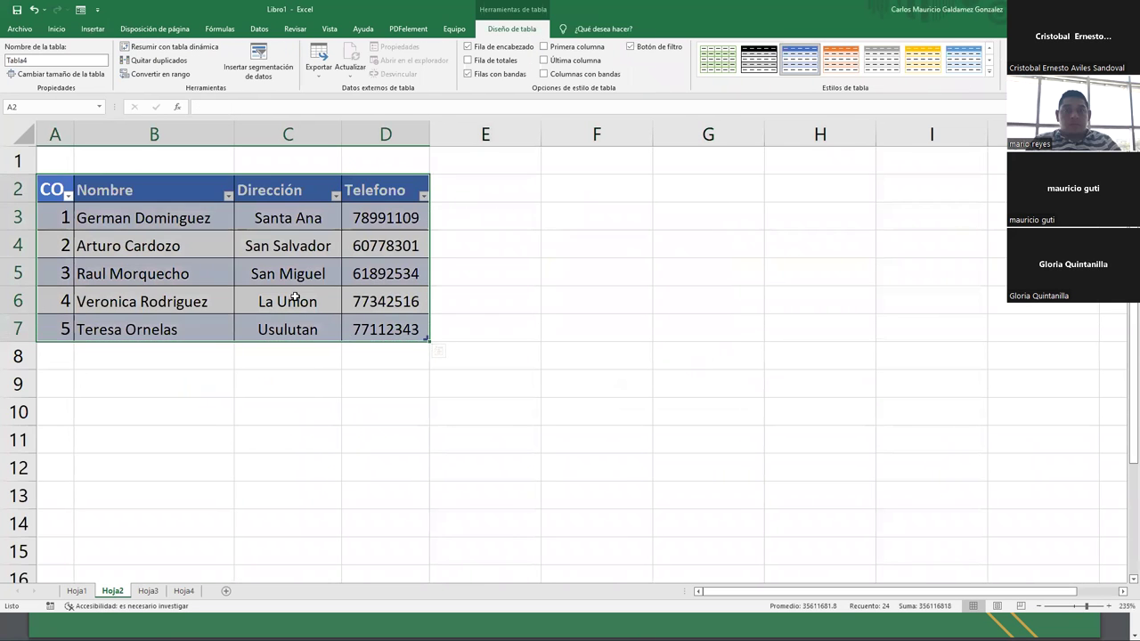
pyautogui.click(295, 298)
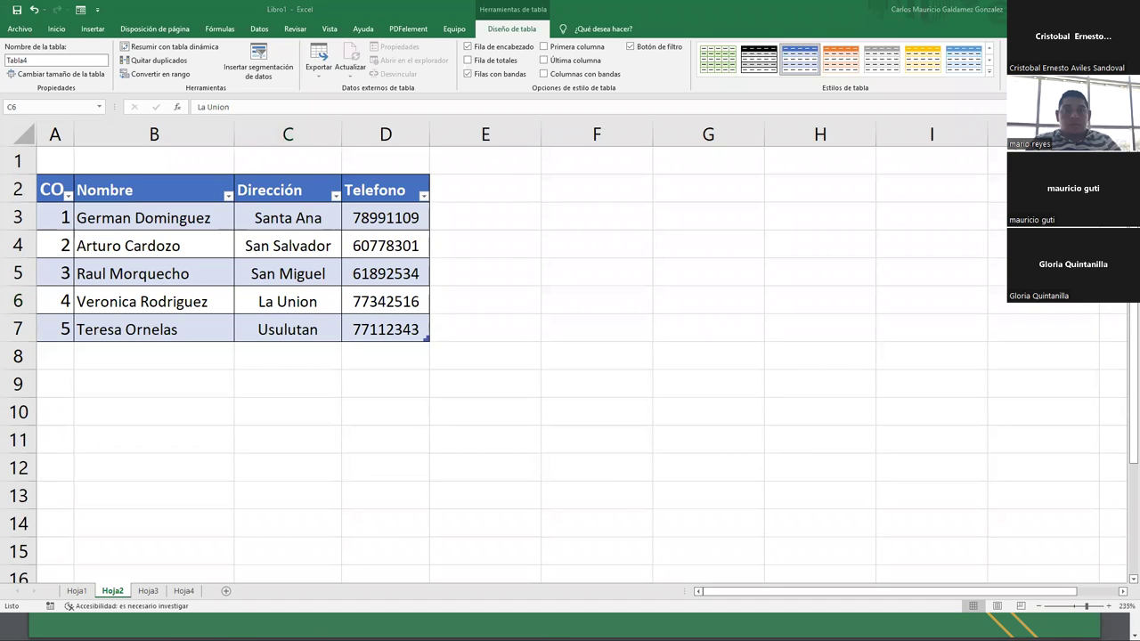
pyautogui.click(73, 591)
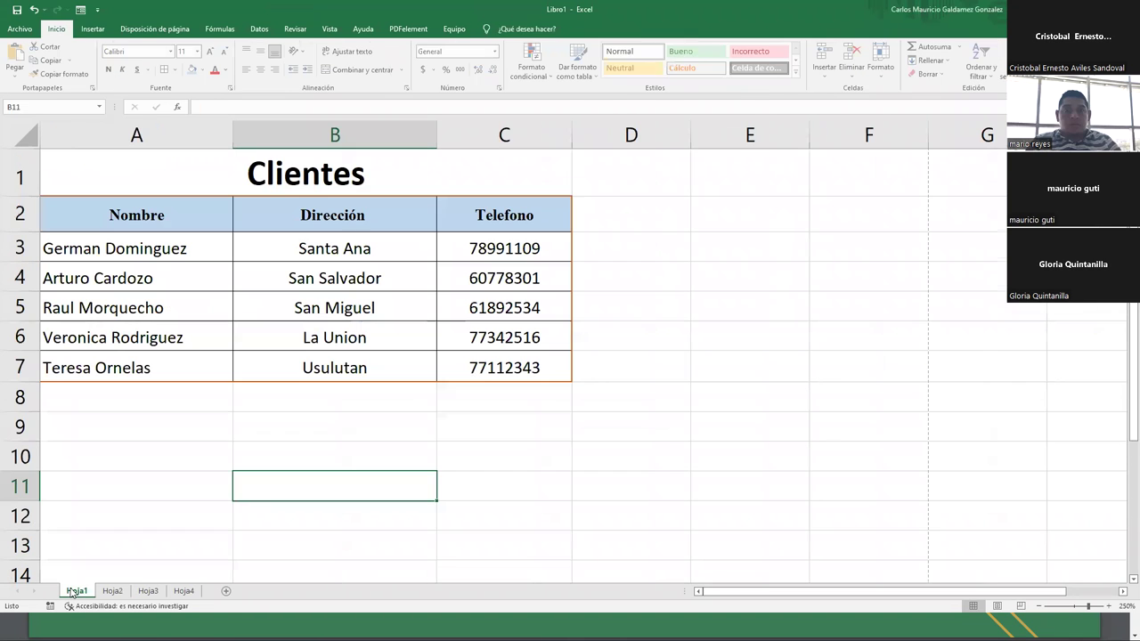
pyautogui.click(192, 411)
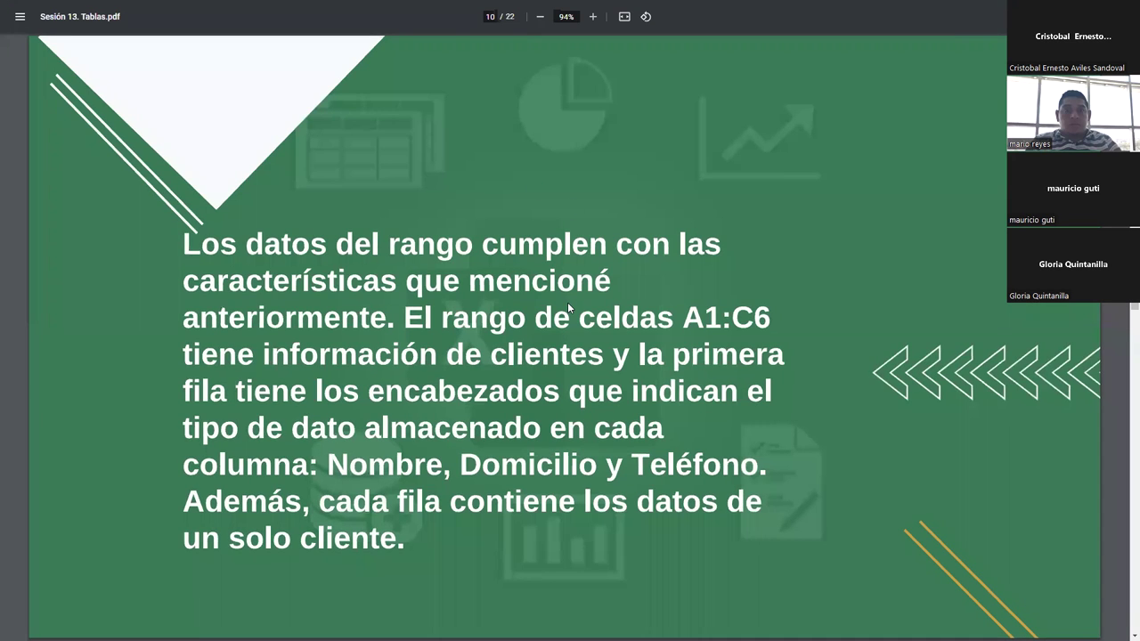
# Advance the Tablas PDF from page 10 to the 'Vamos a practicar' slide on page 20.
pyautogui.press('Right')
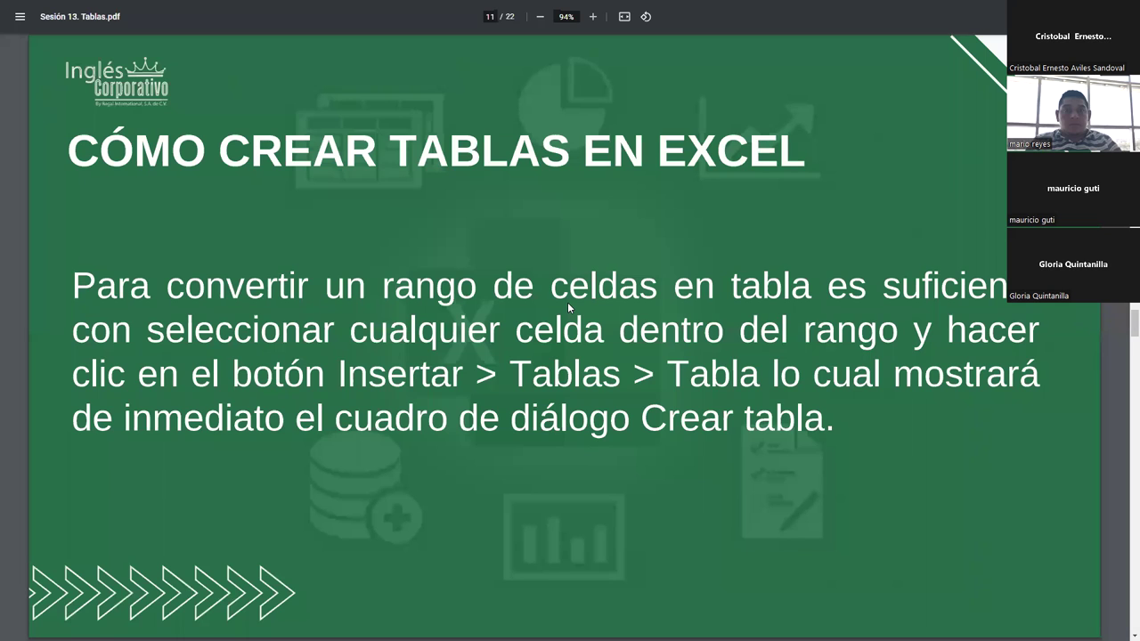
pyautogui.press('Right')
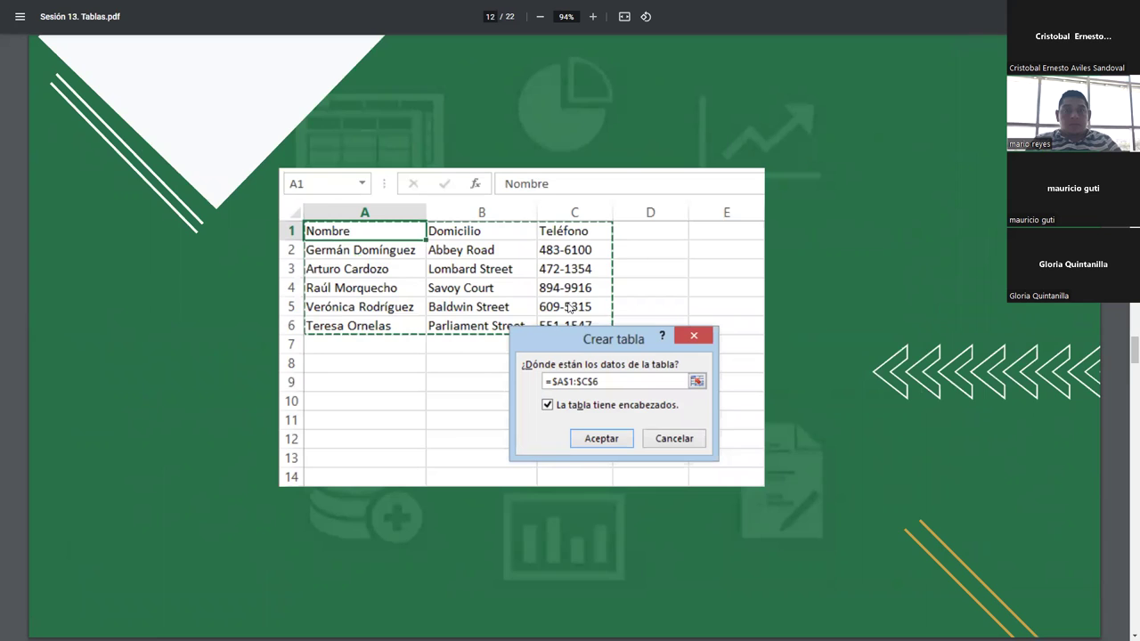
pyautogui.press('Right')
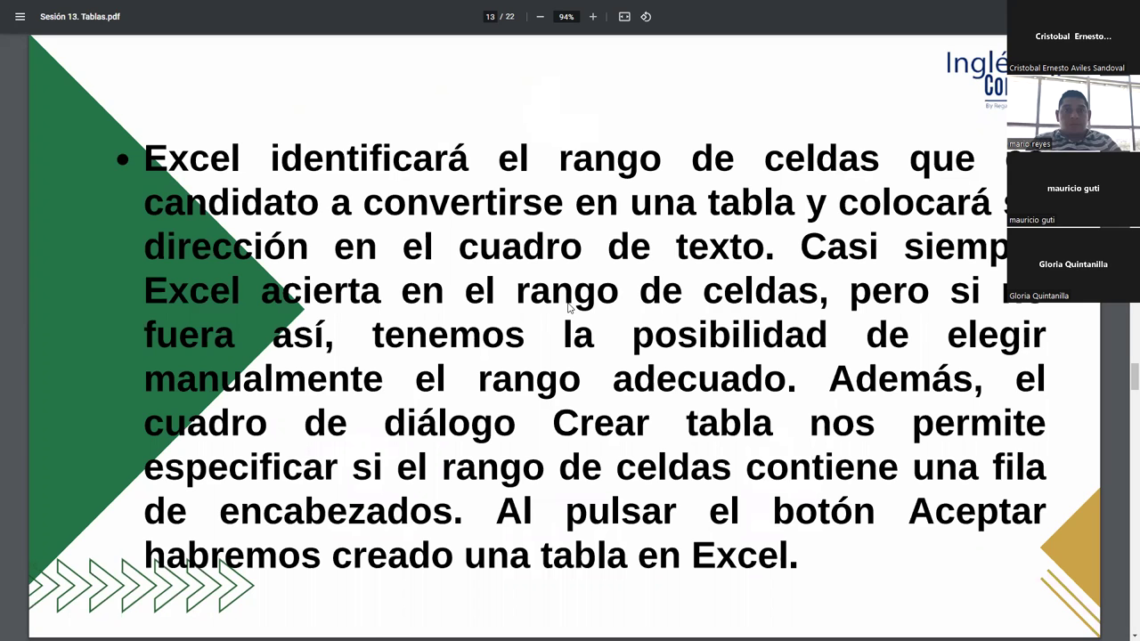
pyautogui.press('Right')
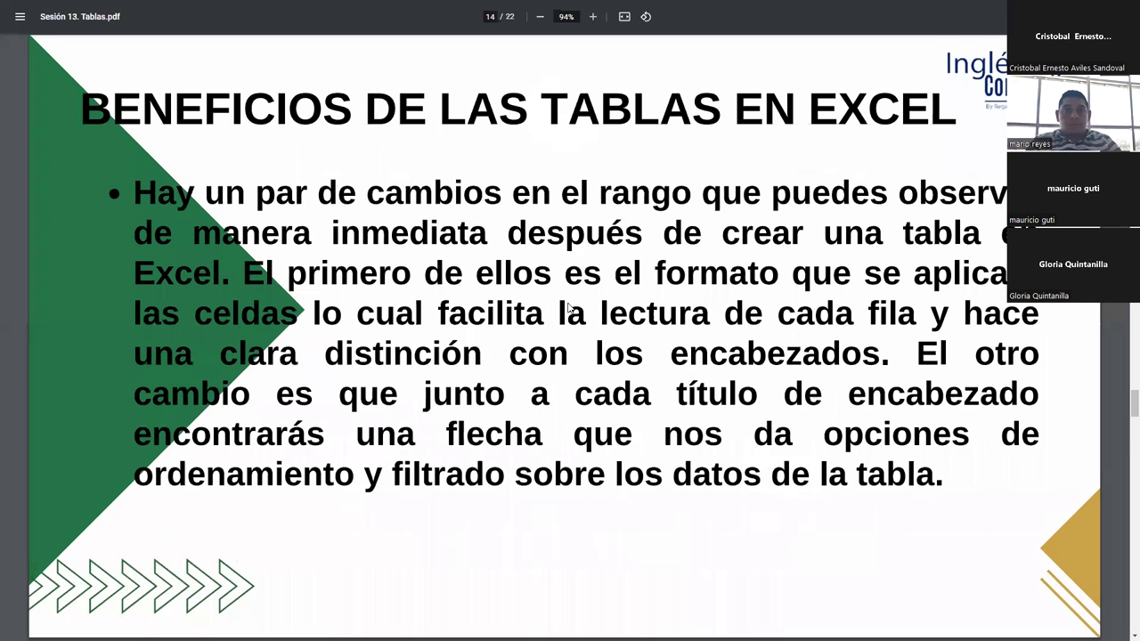
pyautogui.press('Right')
pyautogui.press('Right')
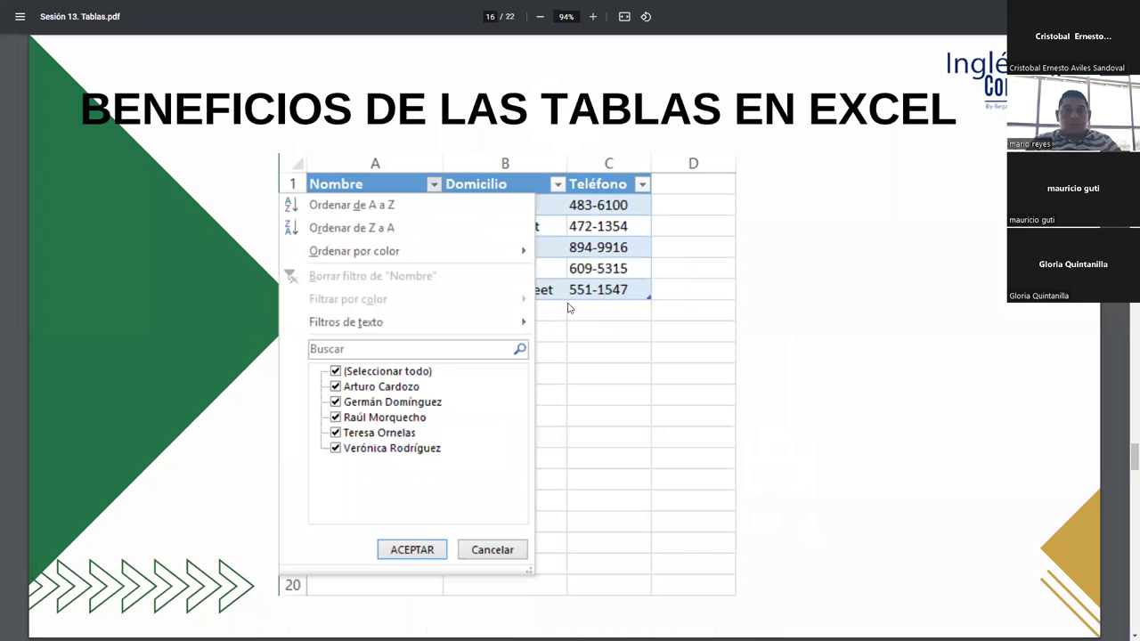
pyautogui.press('Right')
pyautogui.press('Right')
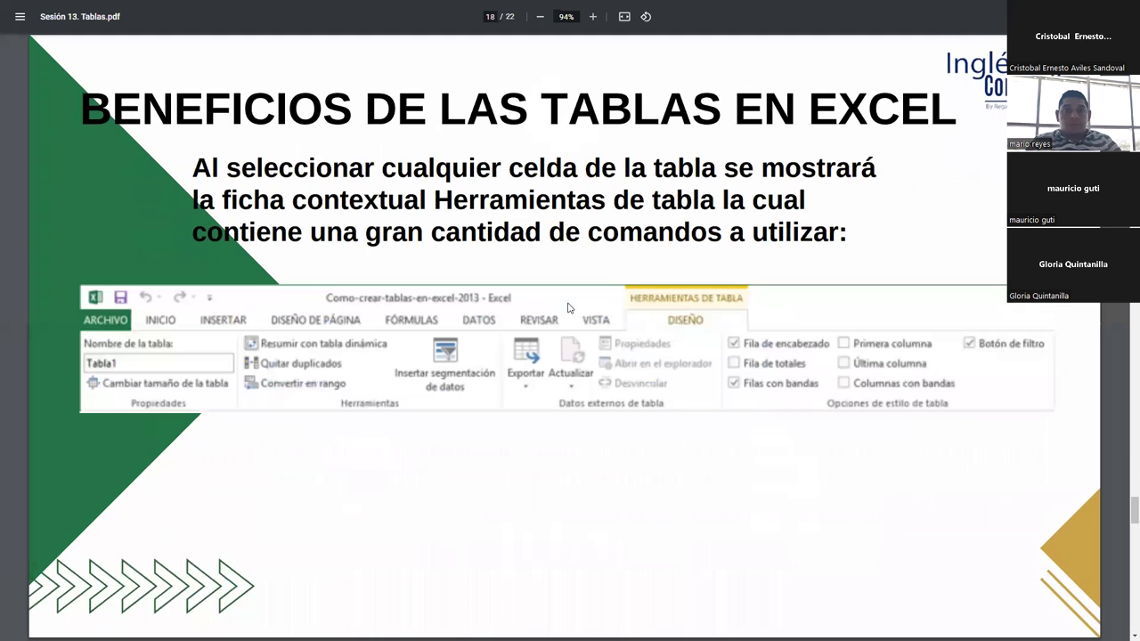
pyautogui.press('Right')
pyautogui.press('Right')
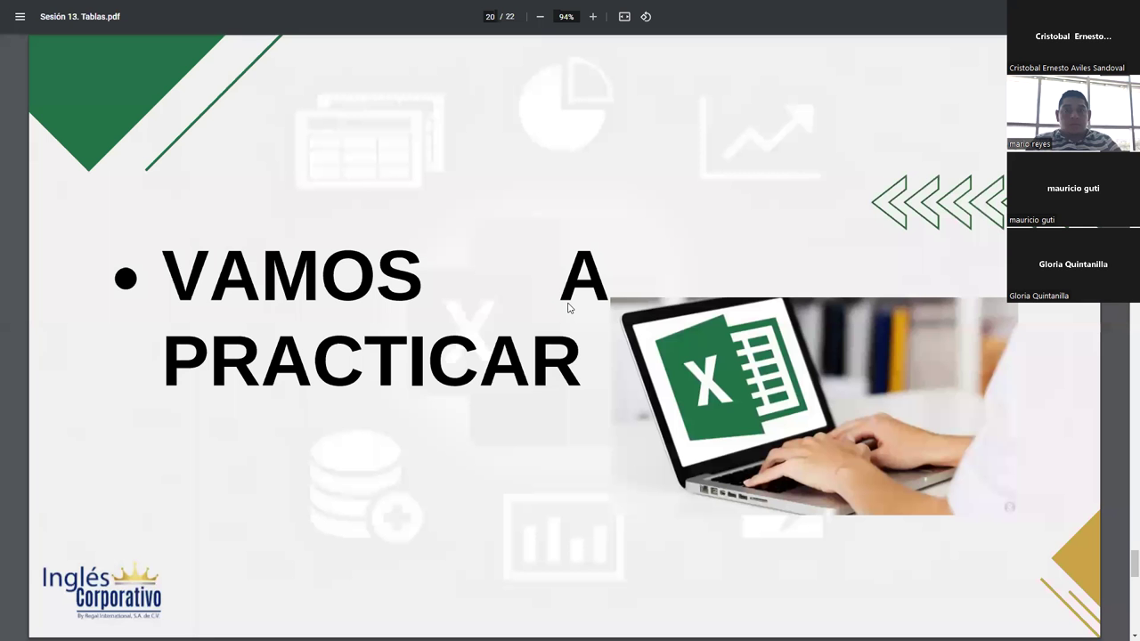
pyautogui.press('Right')
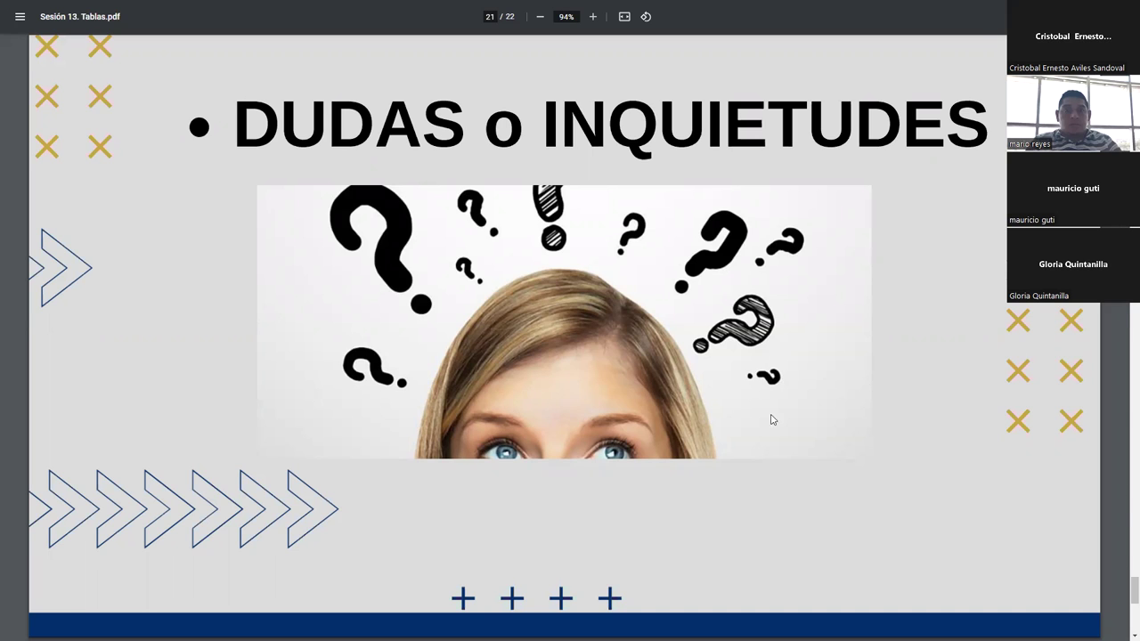
# Scroll the PDF past 'DUDAS o INQUIETUDES' to page 22, 'Agradecimientos y cierre'.
pyautogui.scroll(-5, 868, 374)
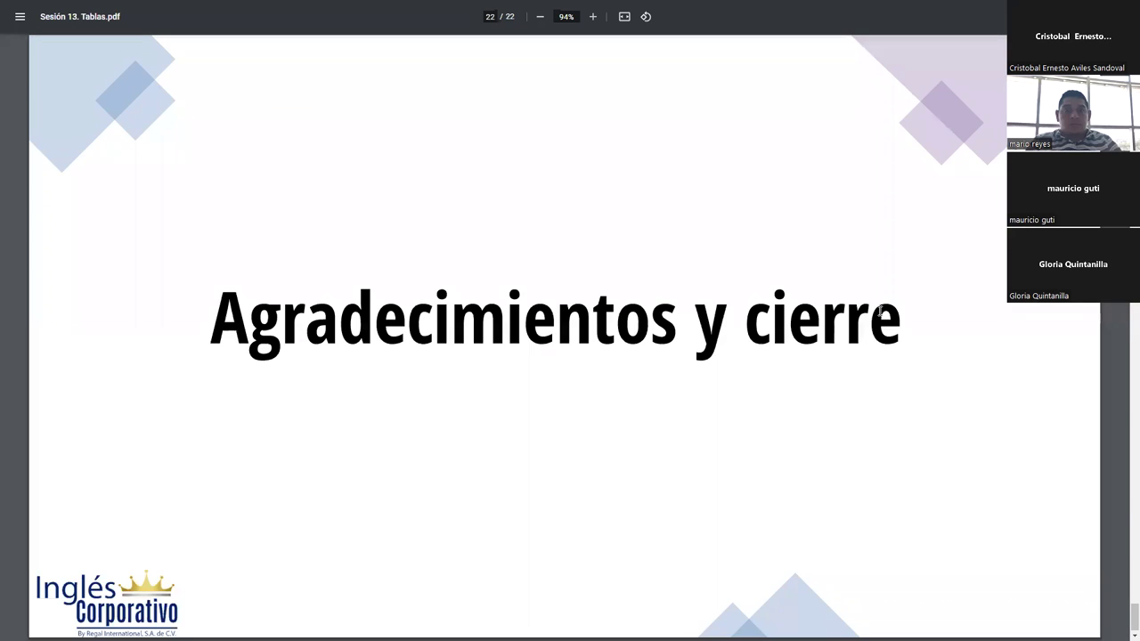